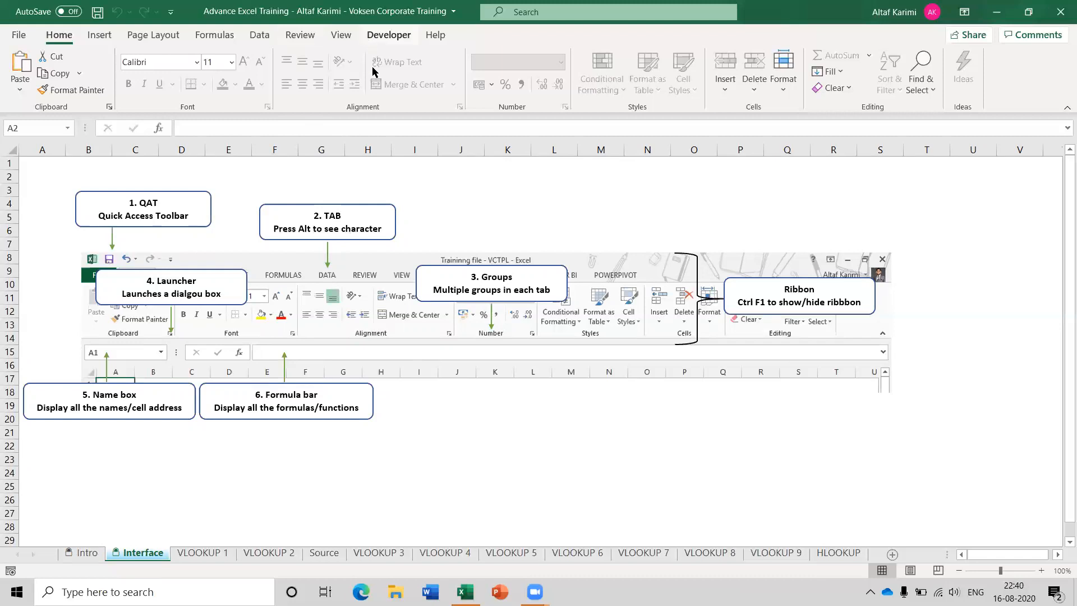
# Step: Look through the Insert, Page Layout and Home ribbon commands and view the Intro sheet
pyautogui.click(97, 38)
pyautogui.click(145, 38)
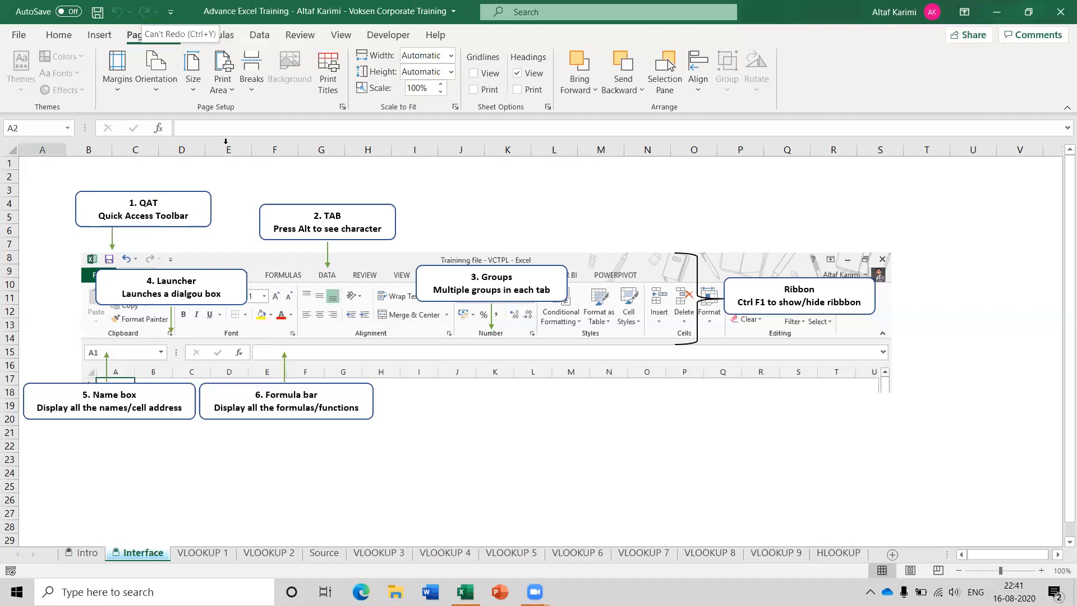
pyautogui.click(86, 553)
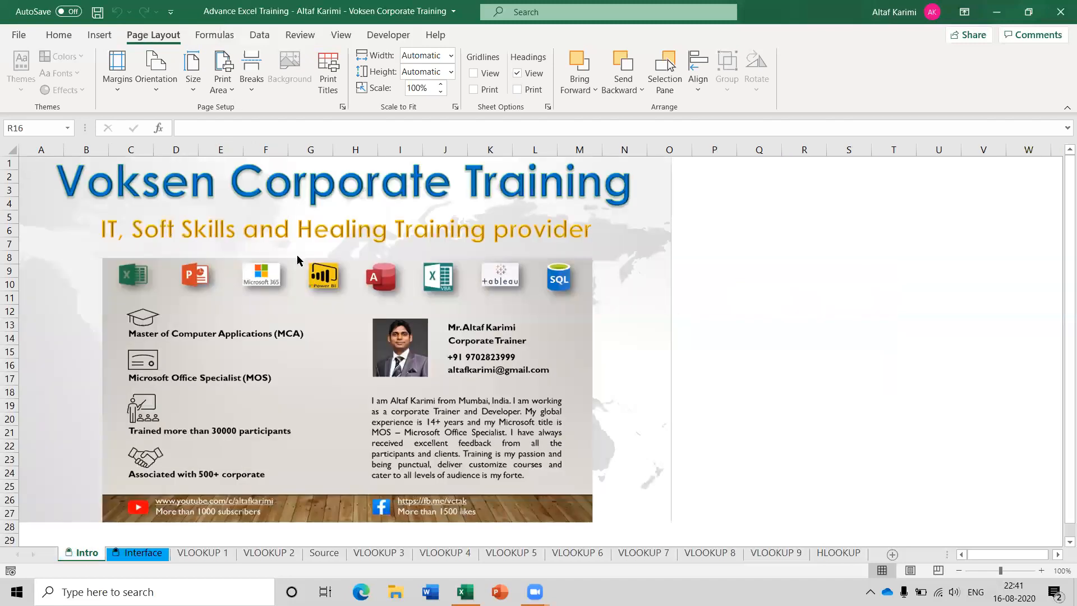
pyautogui.click(50, 41)
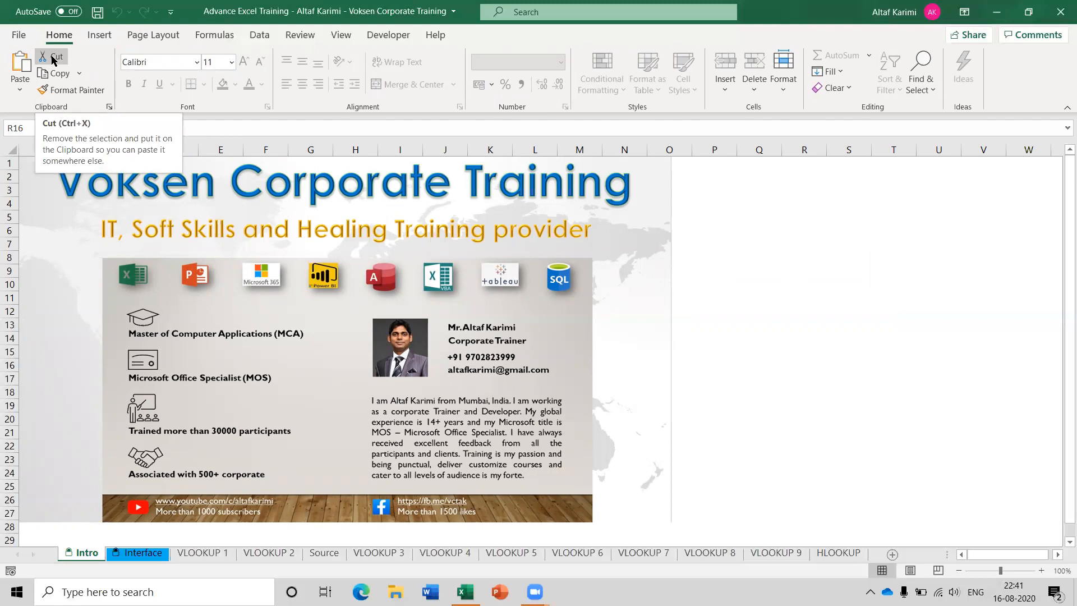
# Step: Add a blank worksheet and try to run the Sort command on its empty cell A1
pyautogui.click(259, 36)
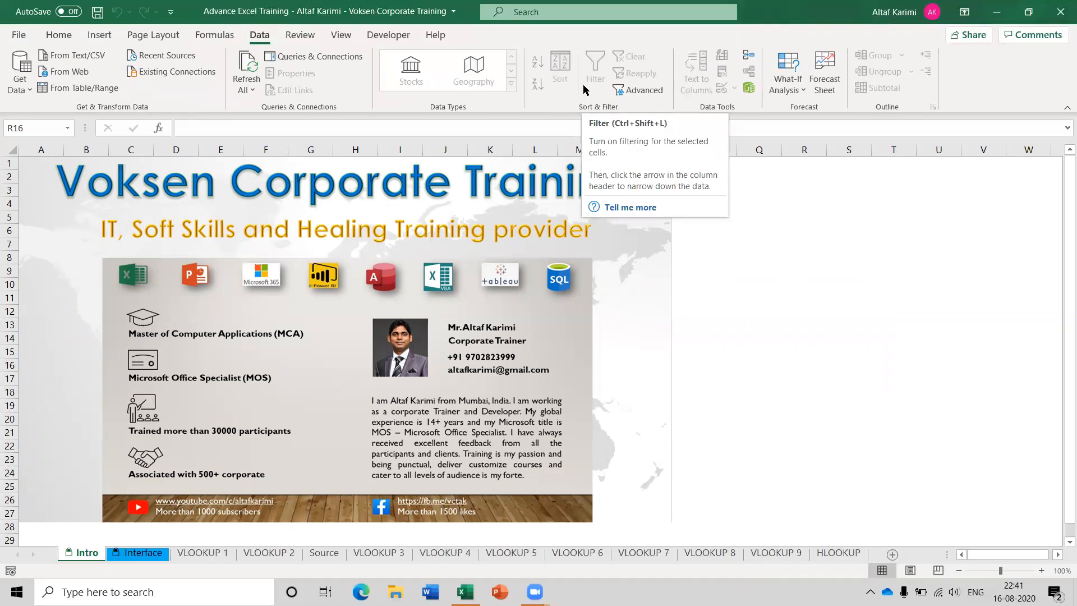
pyautogui.click(893, 555)
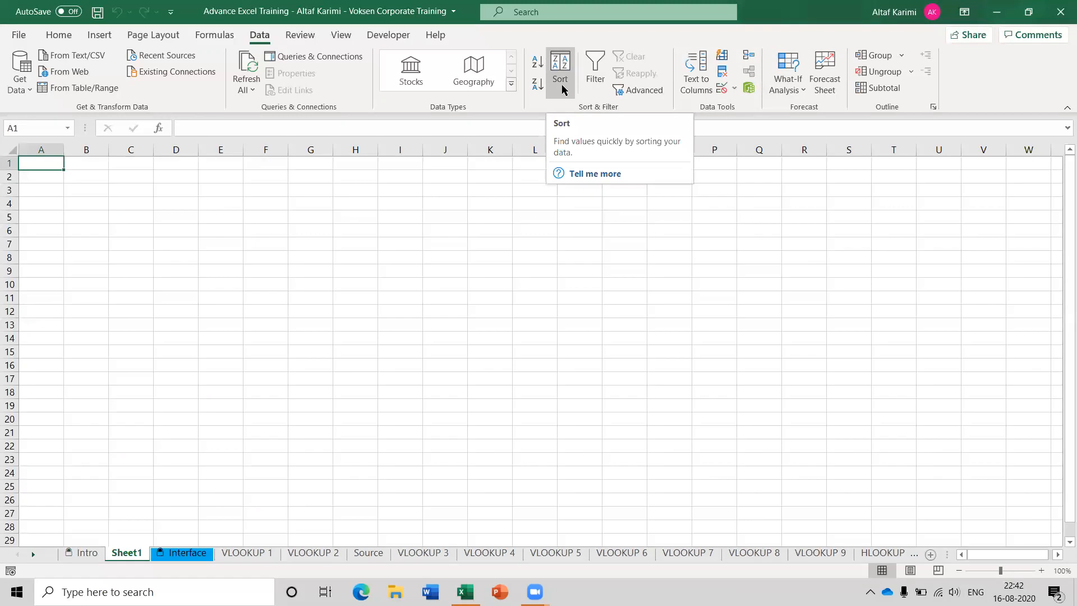
pyautogui.press('alt')
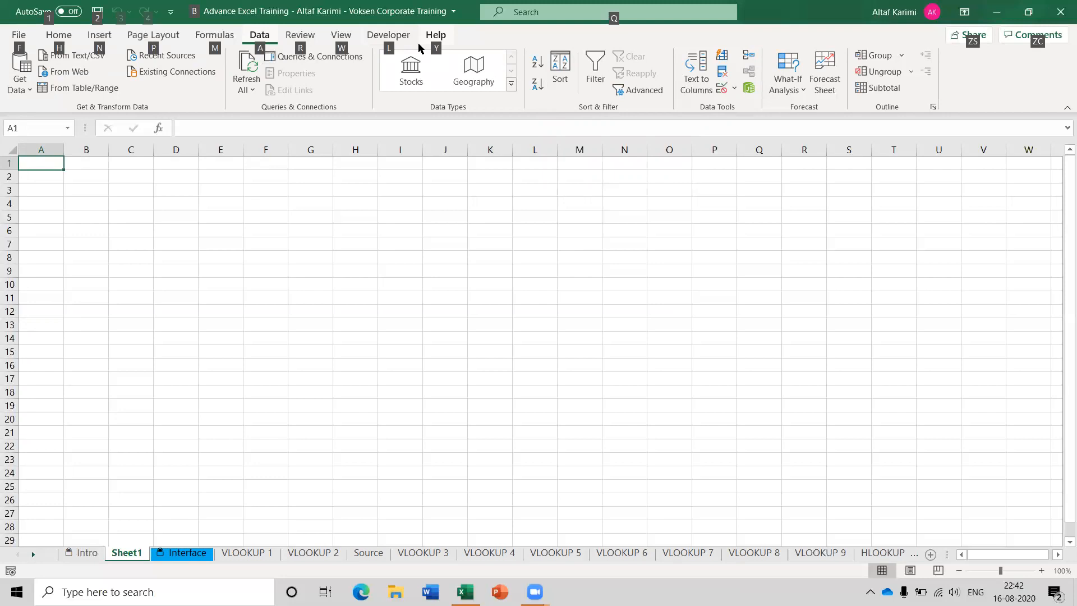
pyautogui.press('a')
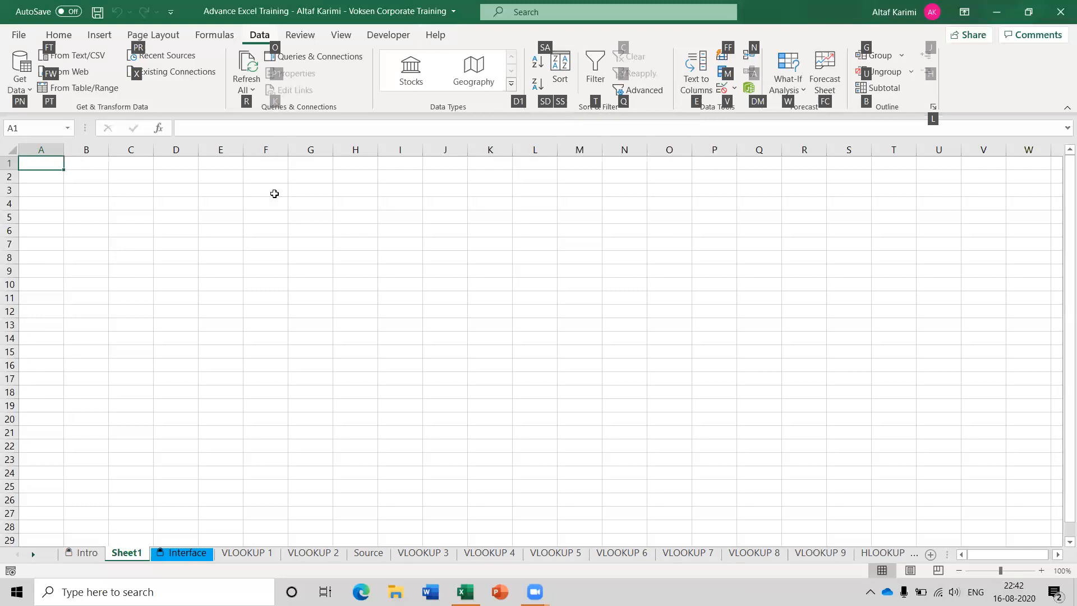
pyautogui.press('alt')
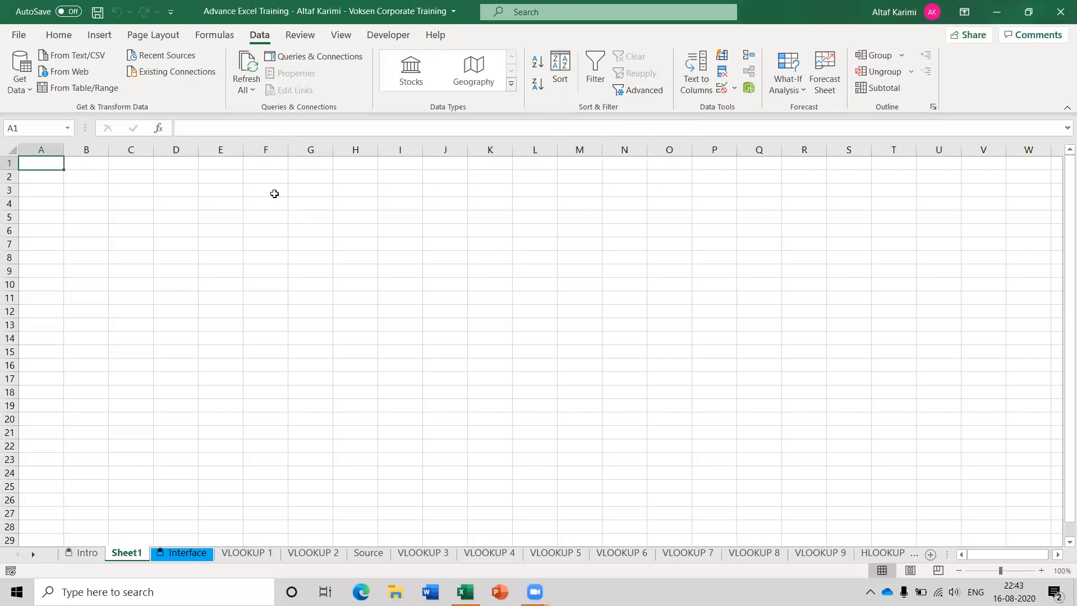
pyautogui.hotkey('alt', 'a')
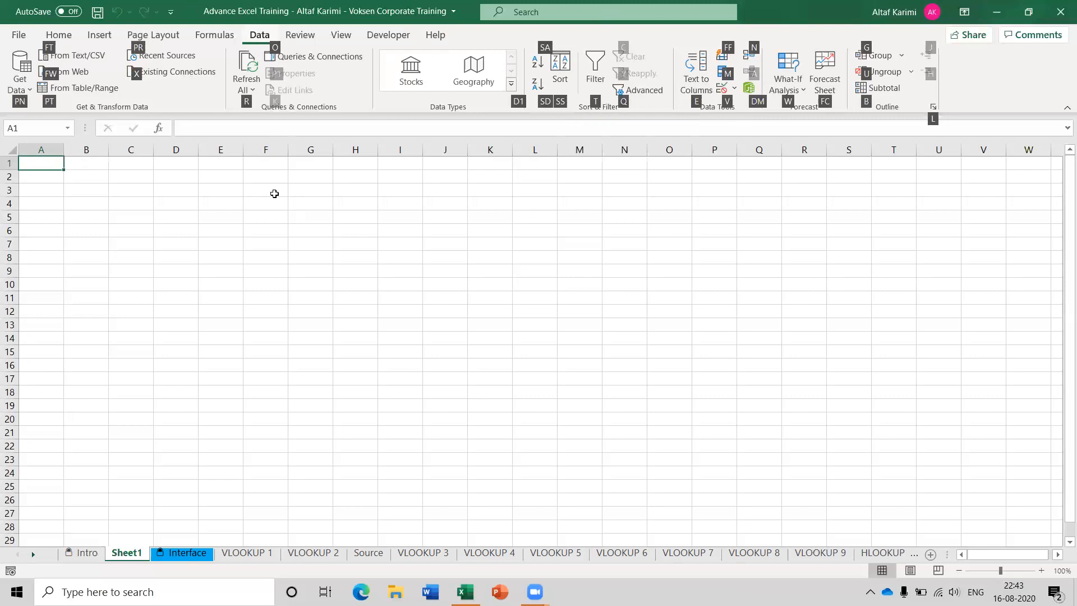
pyautogui.press('s')
pyautogui.press('s')
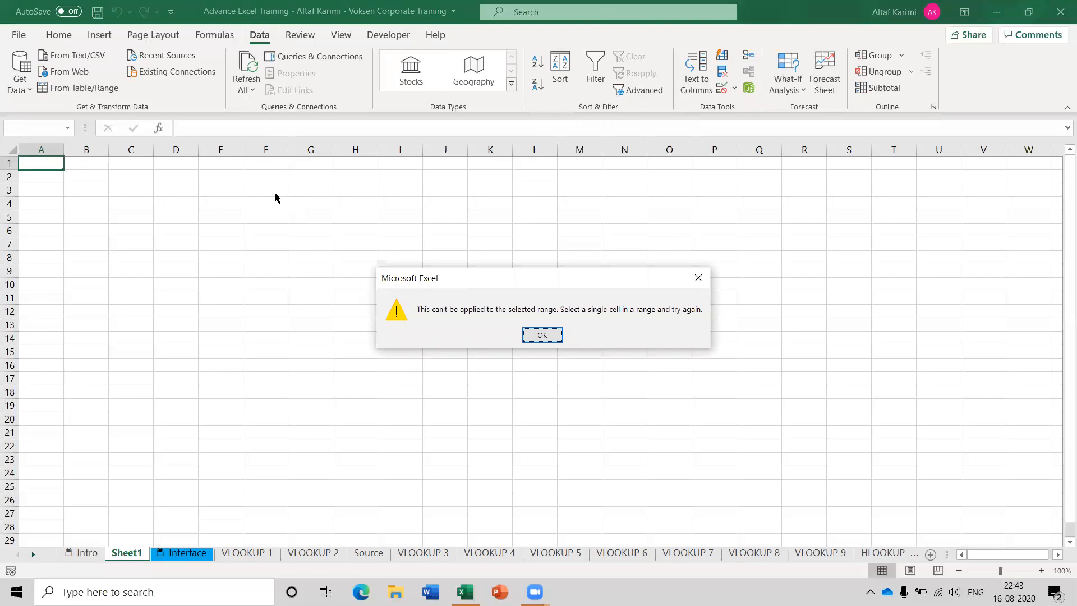
pyautogui.click(541, 333)
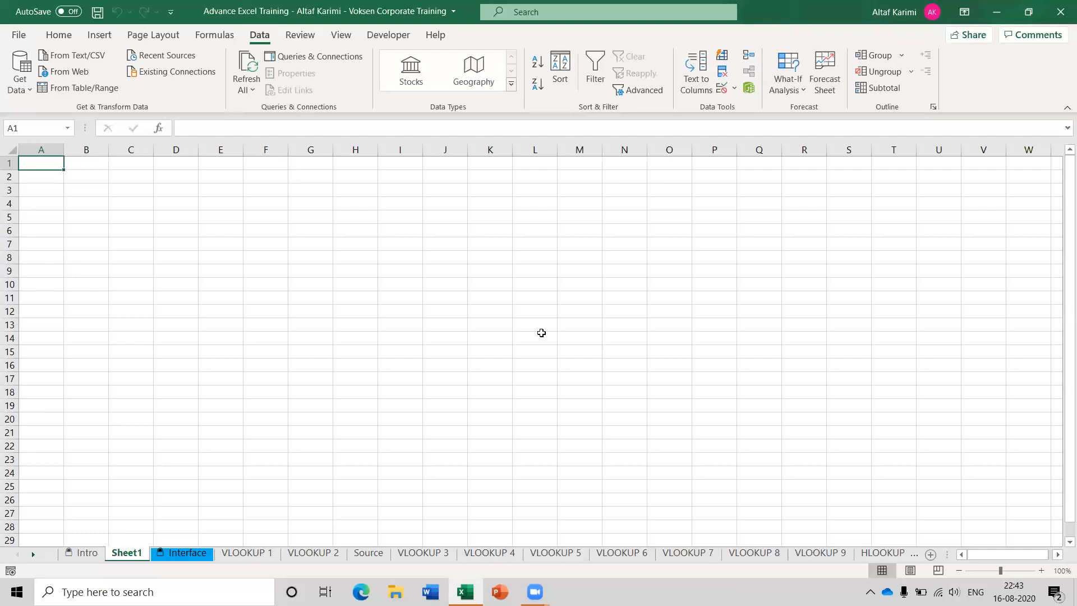
# Step: Add the Sort command to the Quick Access Toolbar and check its keyboard access hint
pyautogui.rightClick(564, 84)
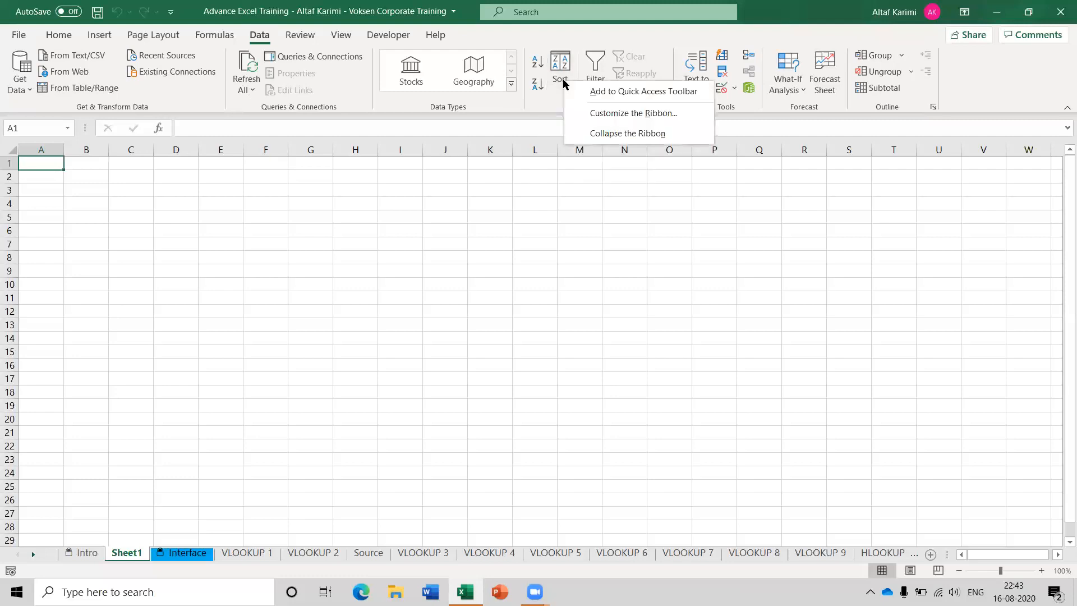
pyautogui.click(610, 92)
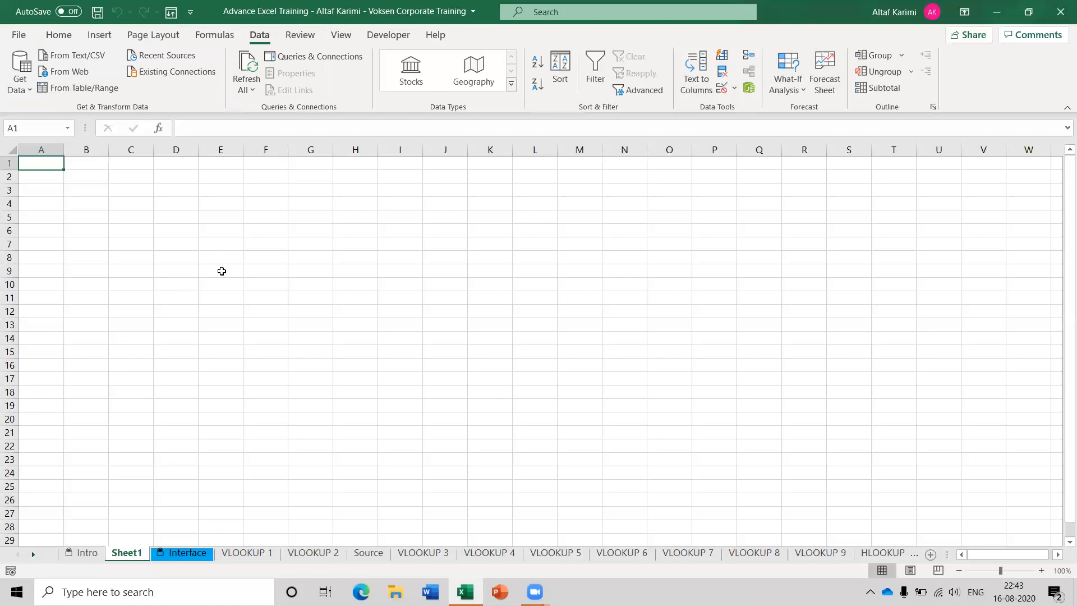
pyautogui.press('alt')
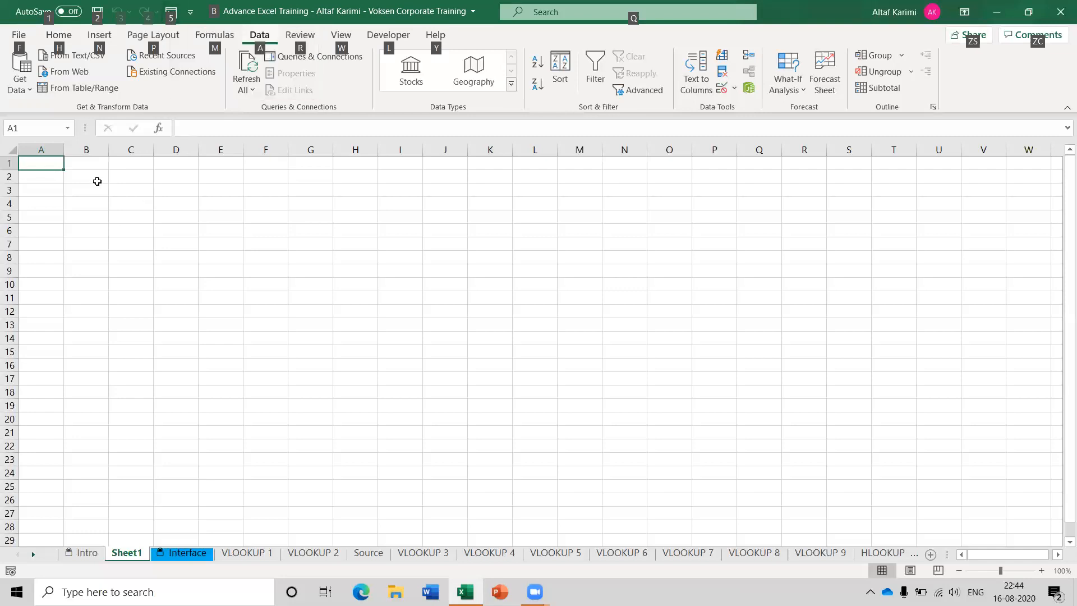
pyautogui.click(51, 162)
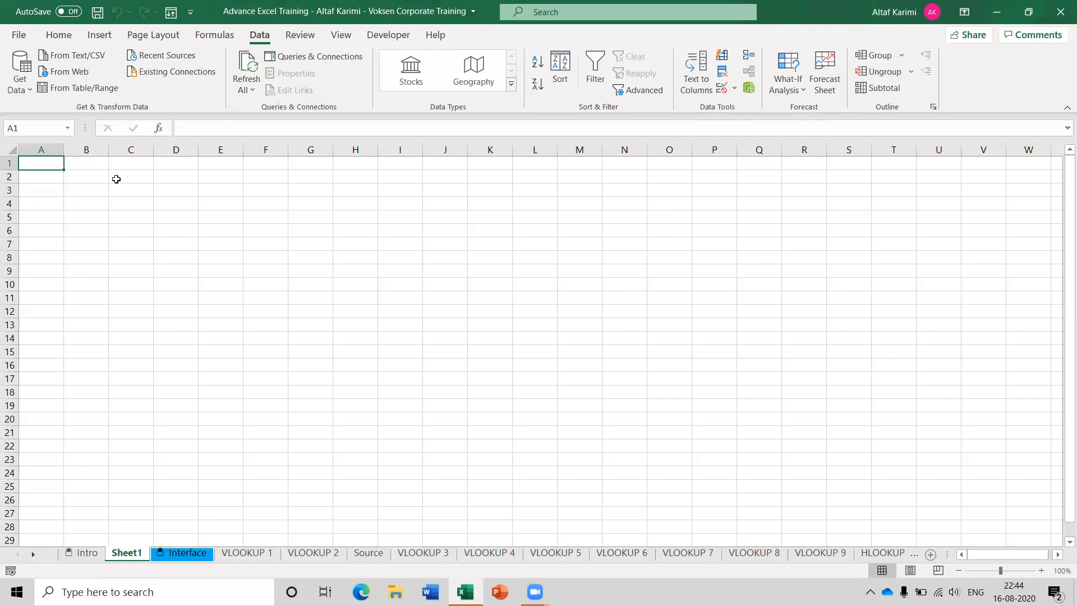
pyautogui.click(116, 179)
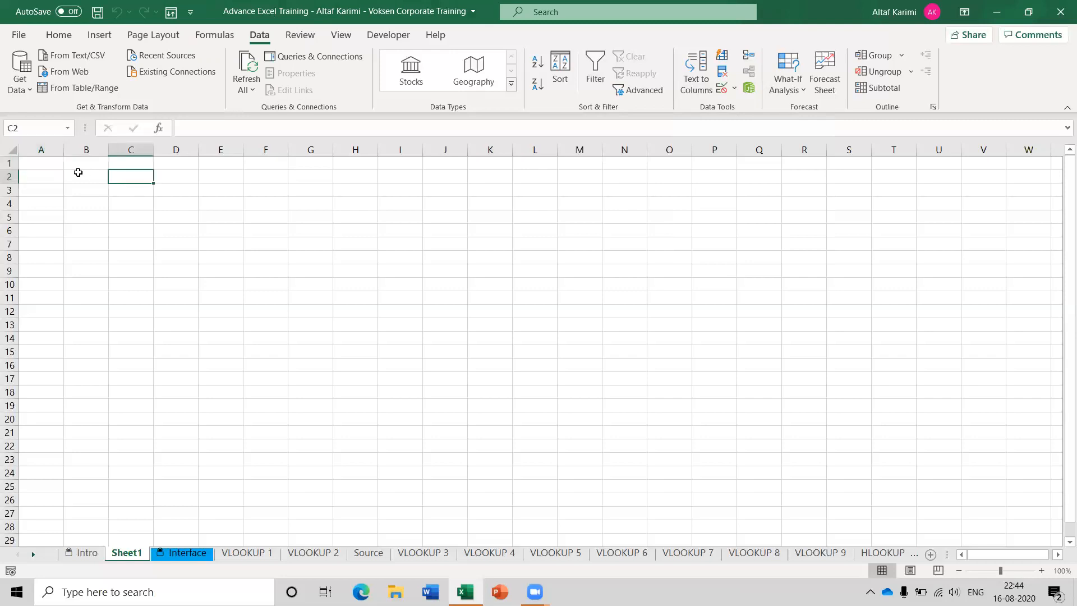
pyautogui.click(22, 163)
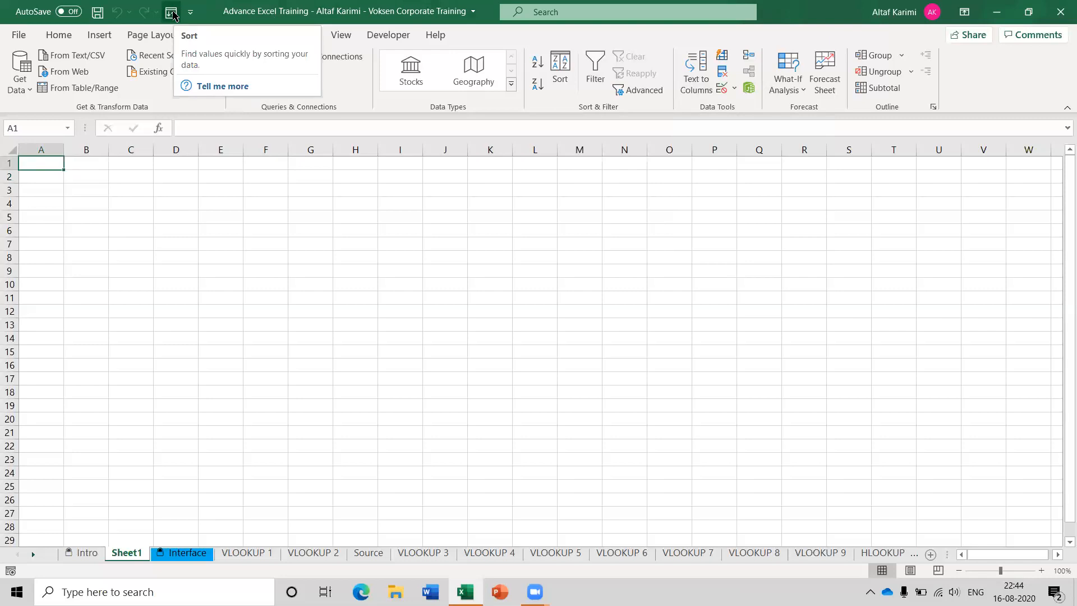
# Step: Remove the Sort command from the Quick Access Toolbar
pyautogui.rightClick(172, 13)
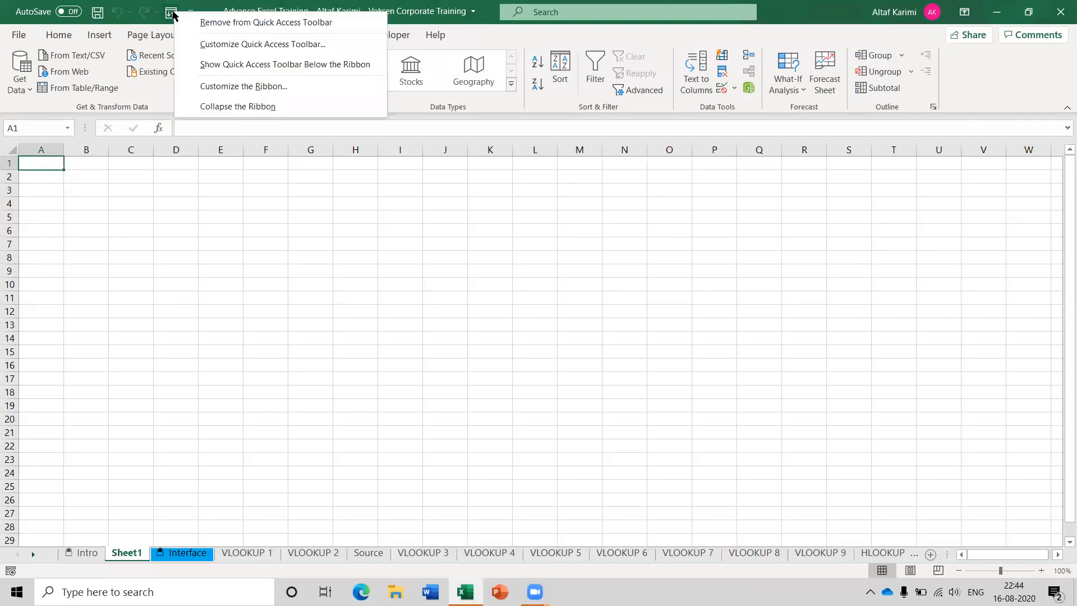
pyautogui.click(214, 27)
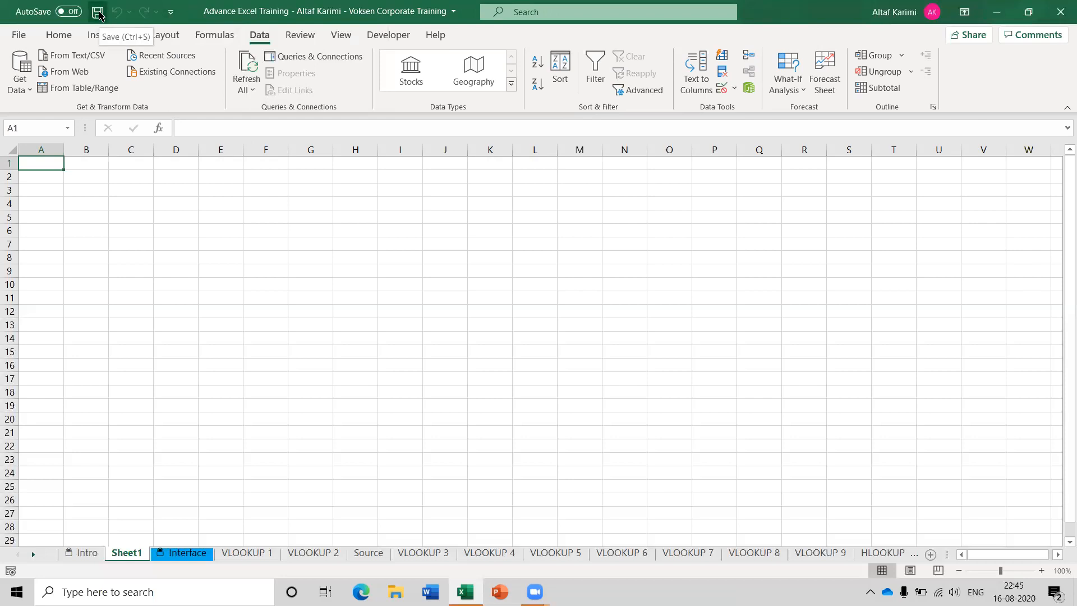
pyautogui.rightClick(99, 15)
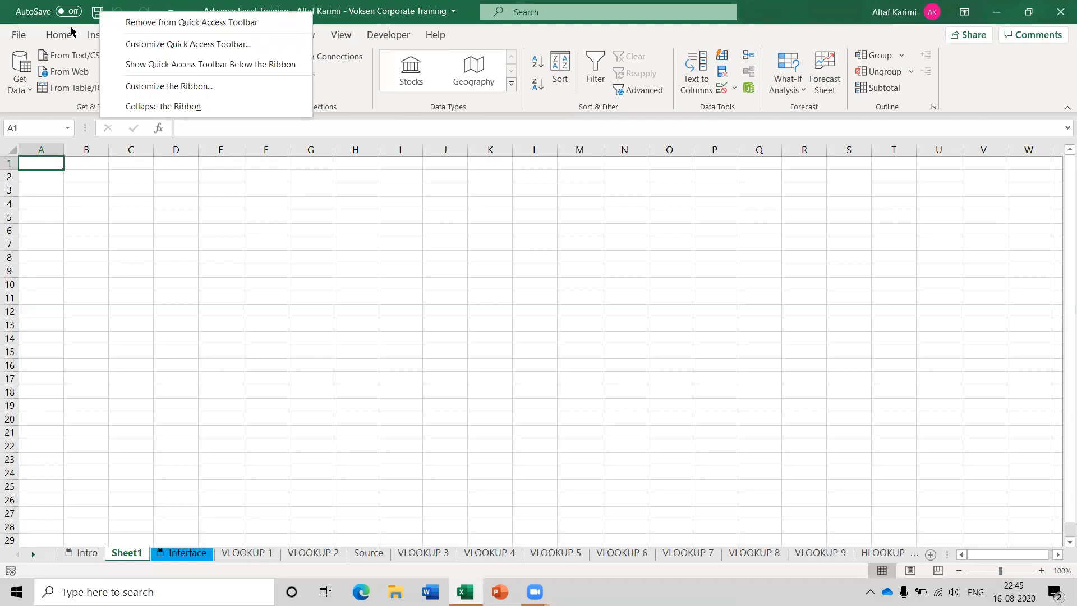
pyautogui.click(49, 160)
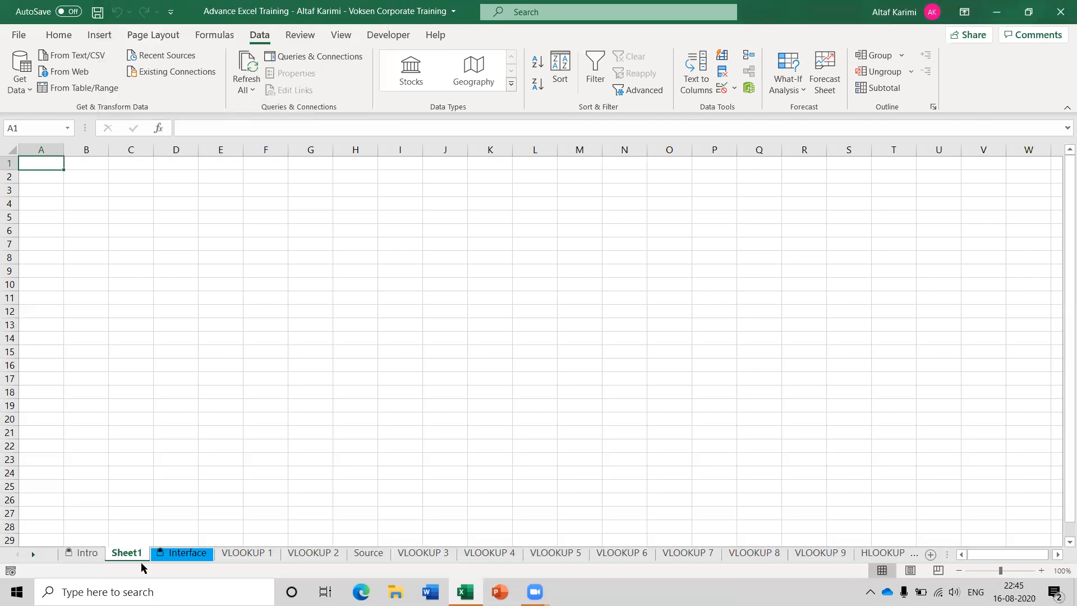
# Step: Delete the blank worksheet Sheet1 from the workbook
pyautogui.rightClick(127, 557)
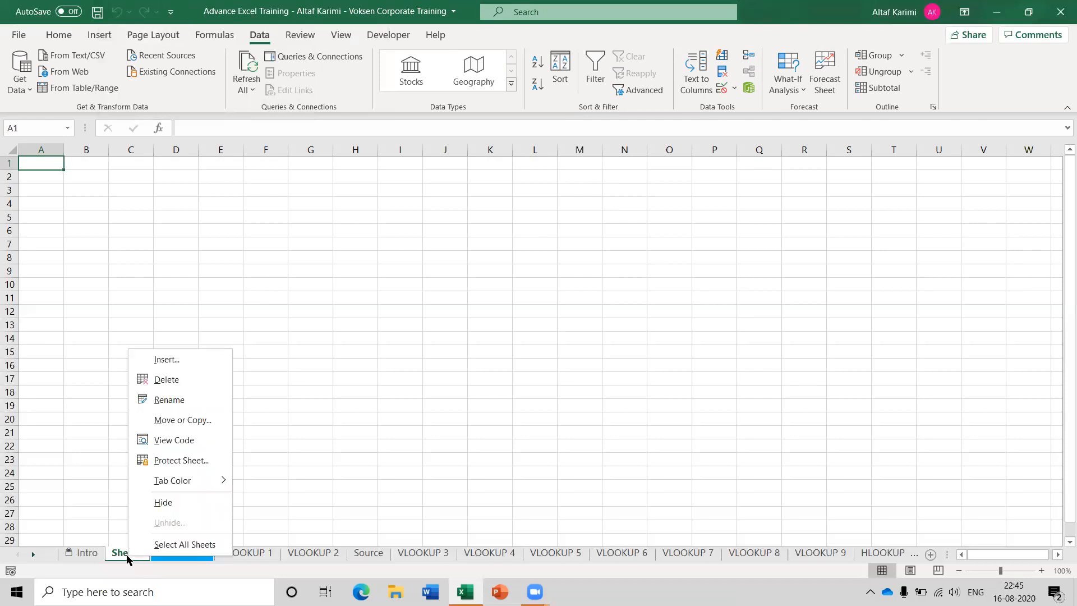
pyautogui.click(160, 380)
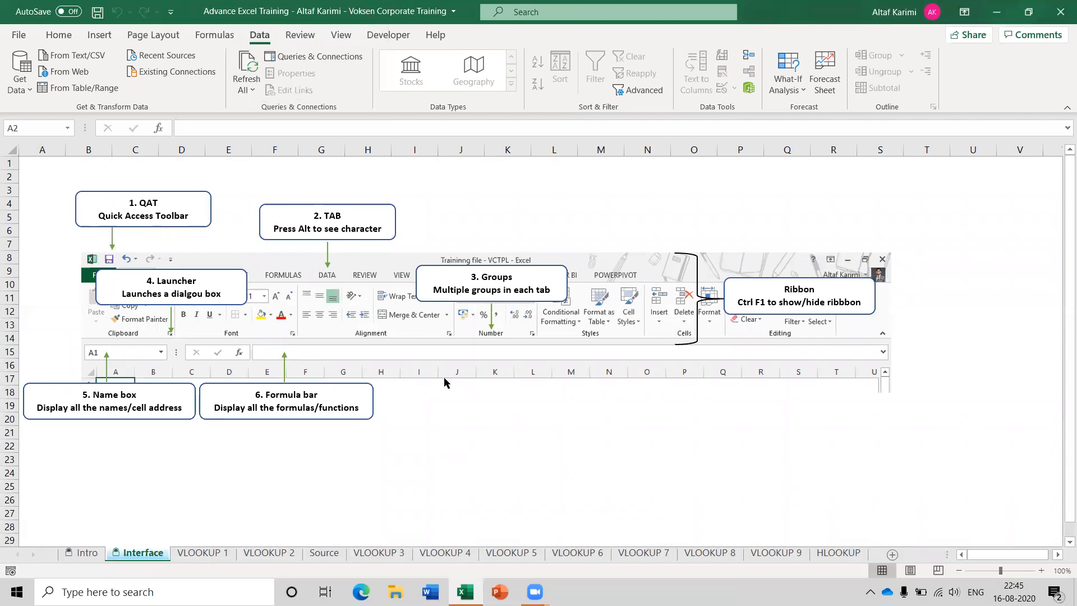
pyautogui.click(36, 129)
pyautogui.click(186, 127)
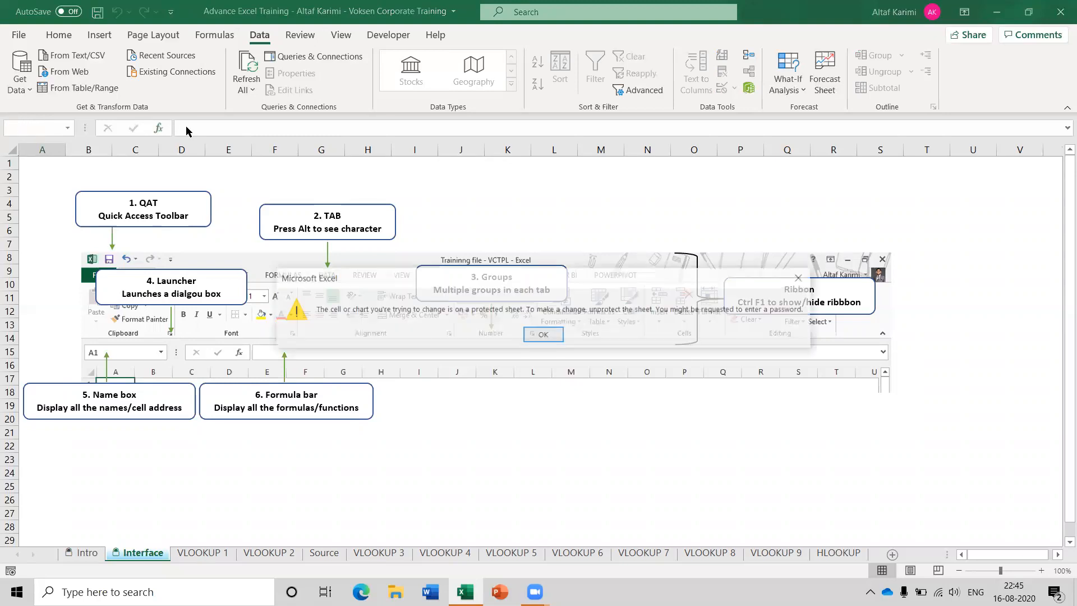
pyautogui.press('Return')
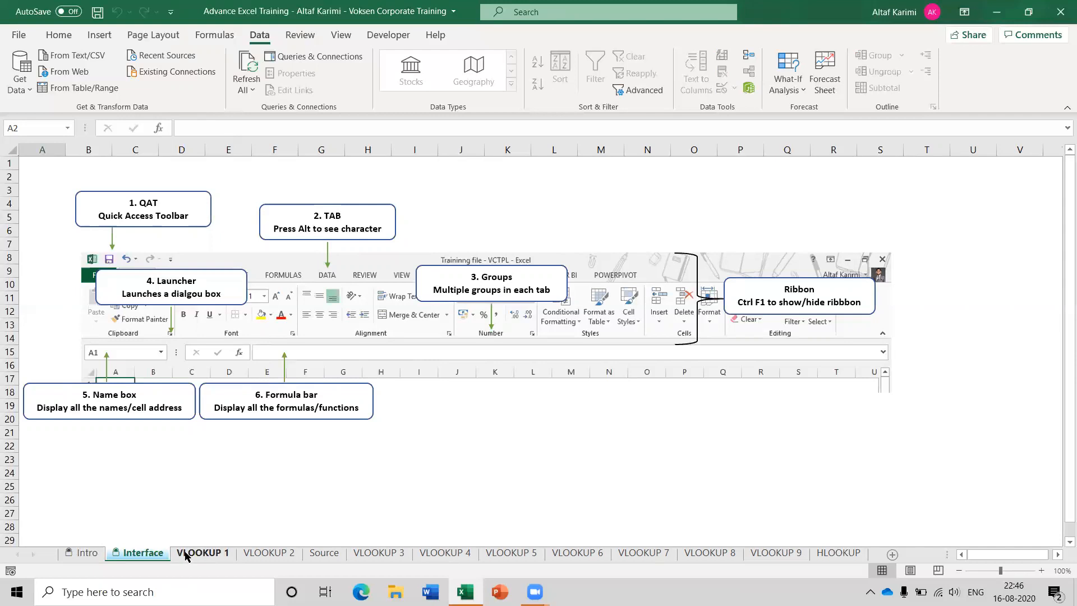
# Step: Open the VLOOKUP 1 sheet and examine how each customer is paired with a city in columns E and F
pyautogui.click(185, 556)
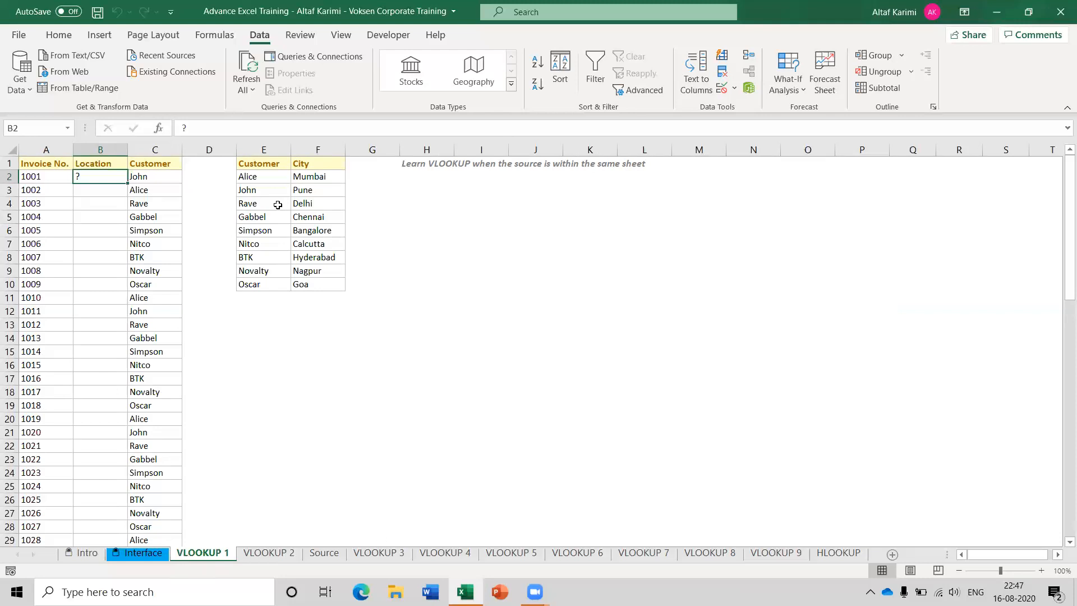
pyautogui.click(271, 177)
pyautogui.click(295, 176)
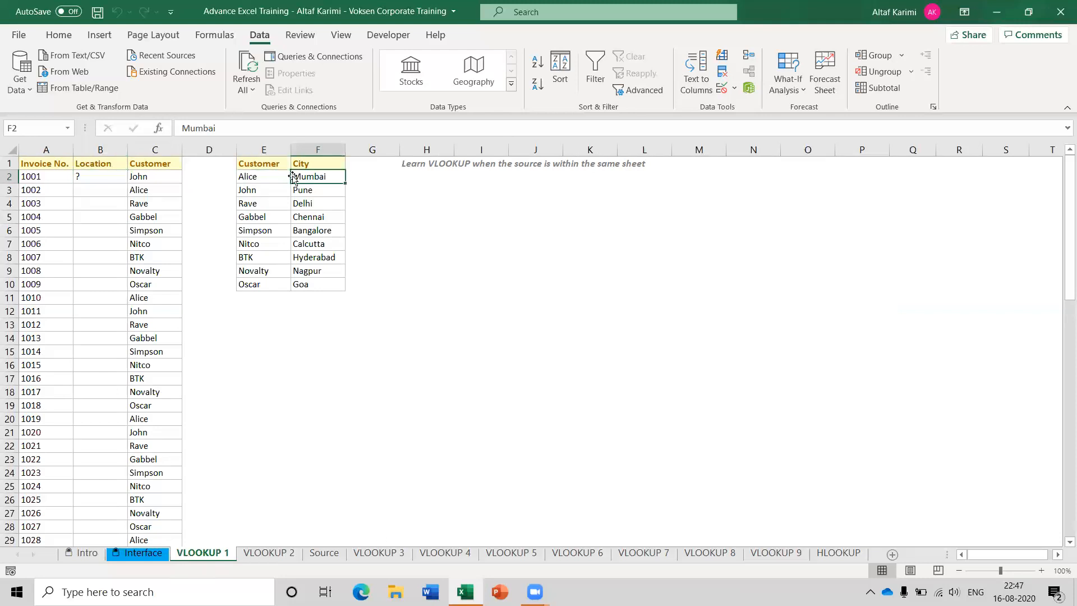
pyautogui.click(277, 176)
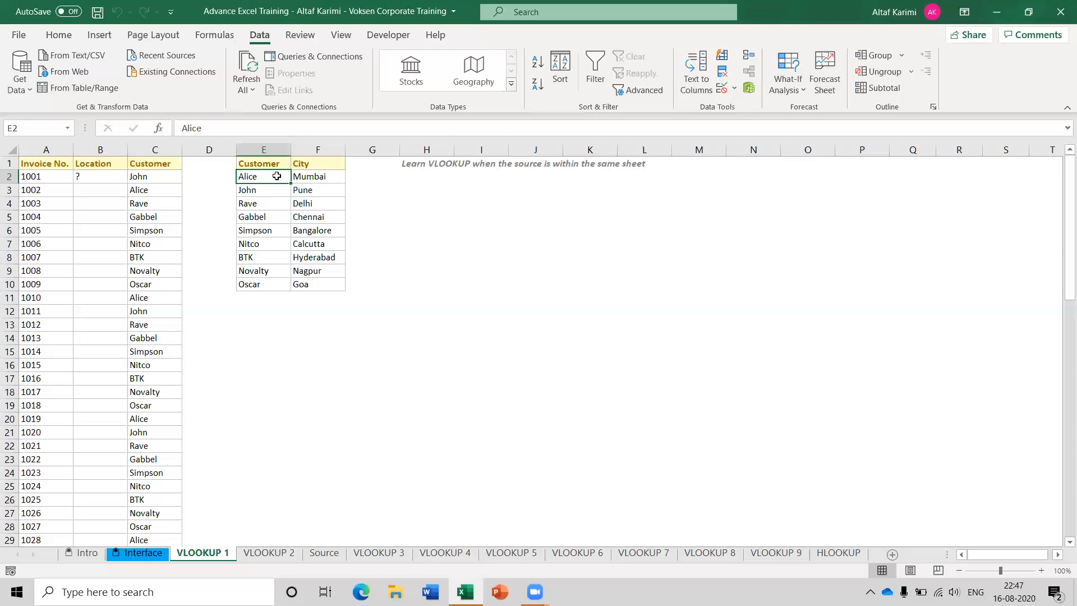
pyautogui.click(319, 177)
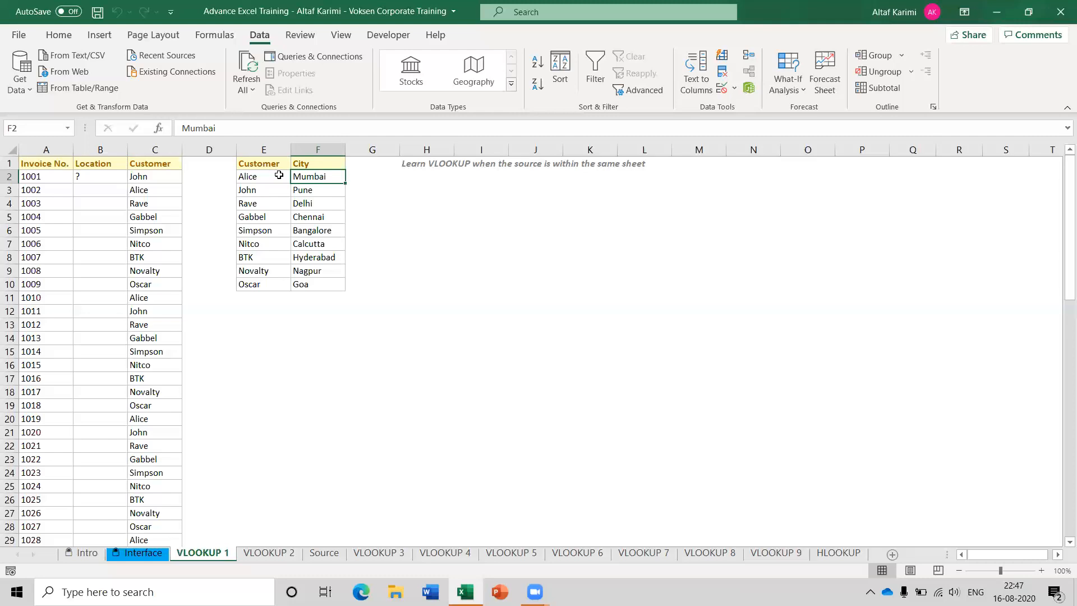
pyautogui.click(279, 175)
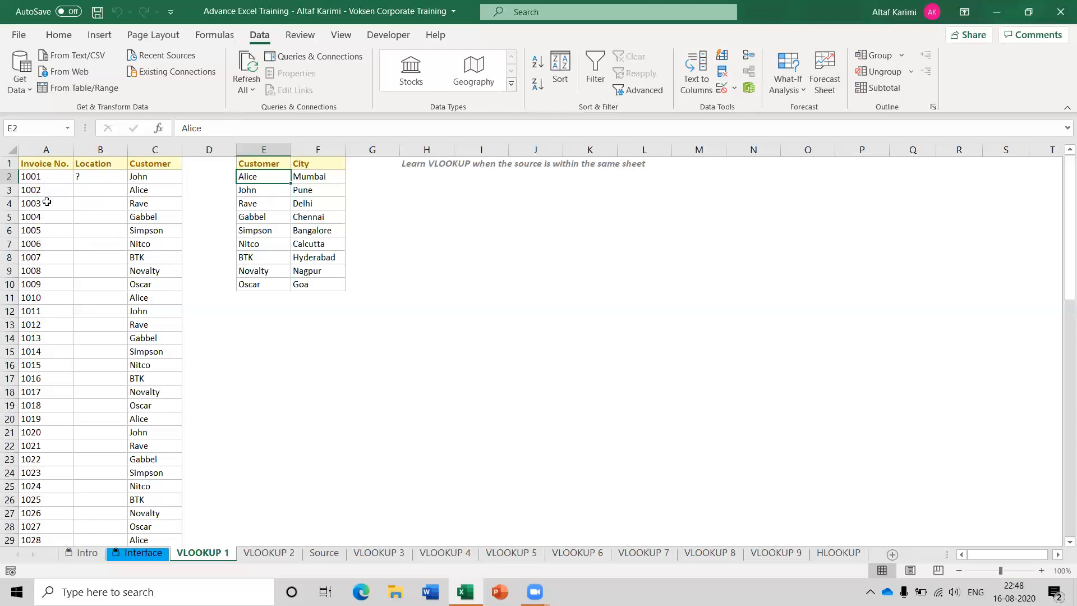
# Step: Compare the invoice table with the Customer and City table, checking the Customer column shared by both in columns C and E
pyautogui.click(53, 165)
pyautogui.moveTo(52, 164); pyautogui.dragTo(172, 331)
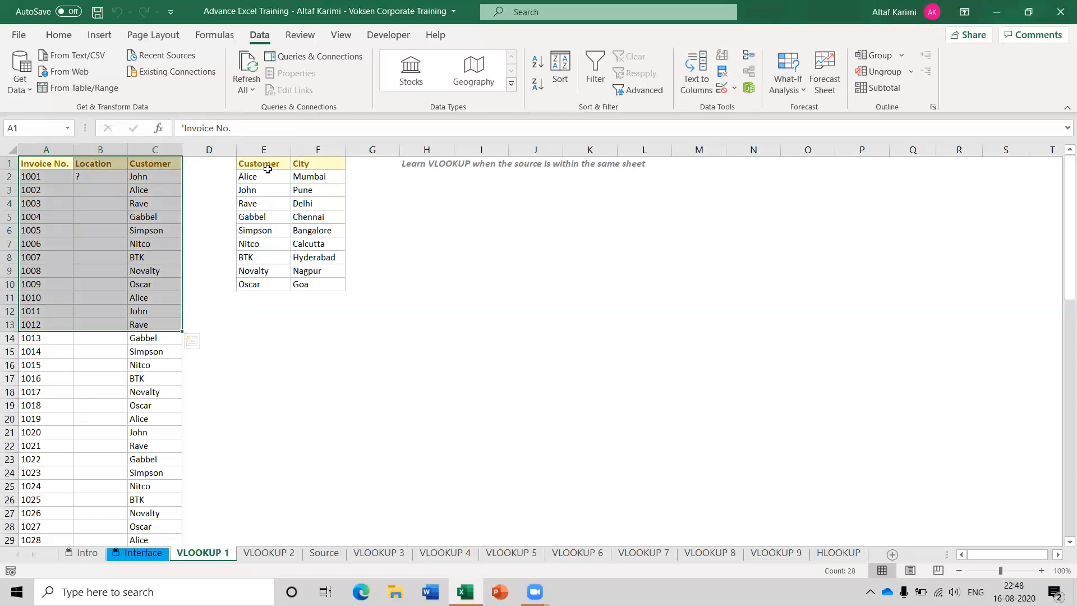
pyautogui.moveTo(267, 169); pyautogui.dragTo(333, 288)
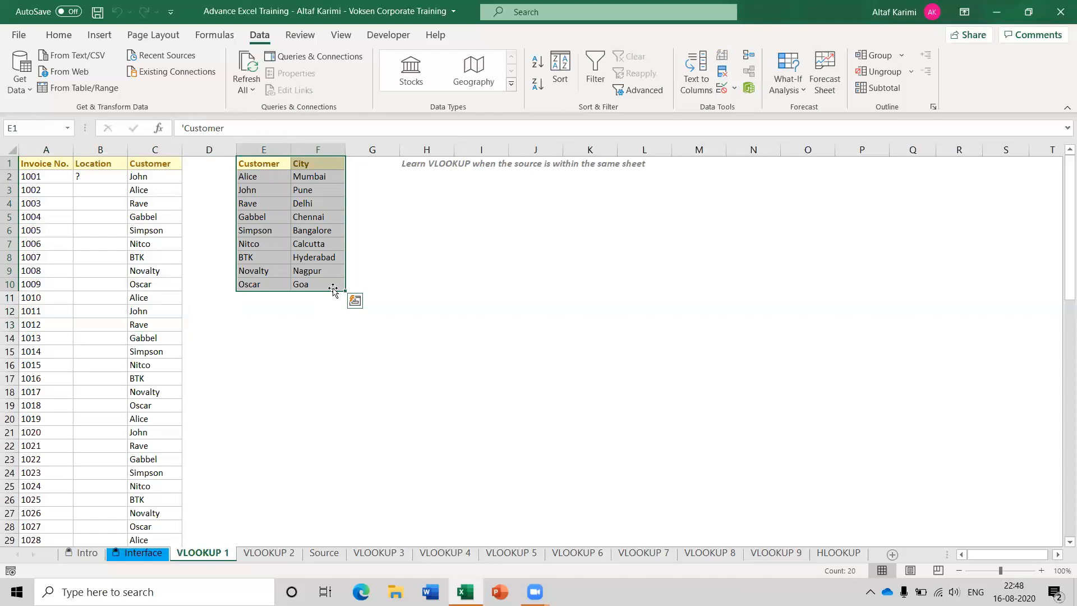
pyautogui.click(150, 150)
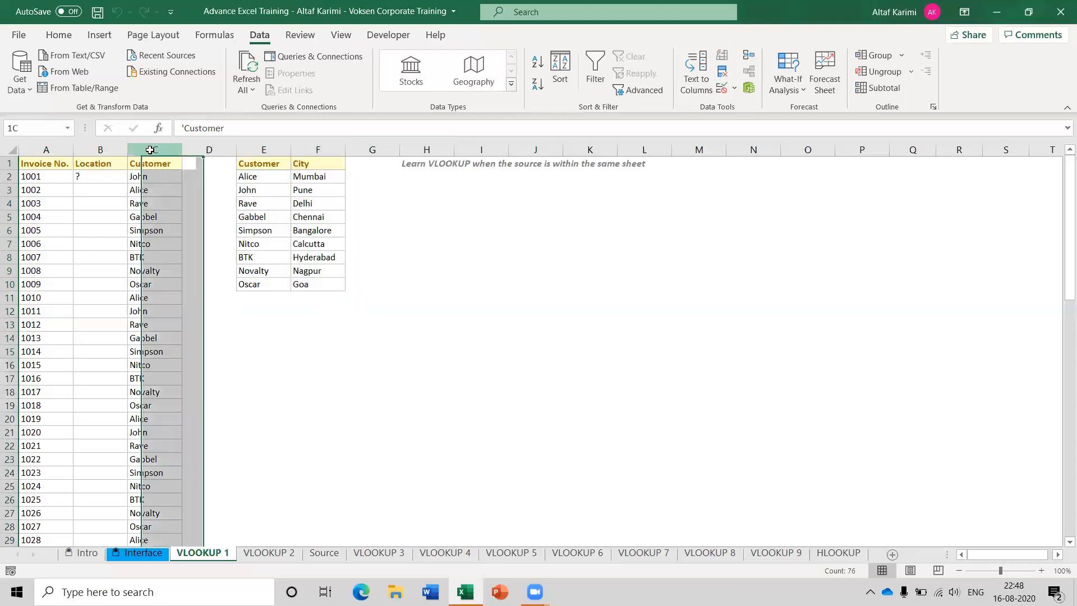
pyautogui.click(260, 148)
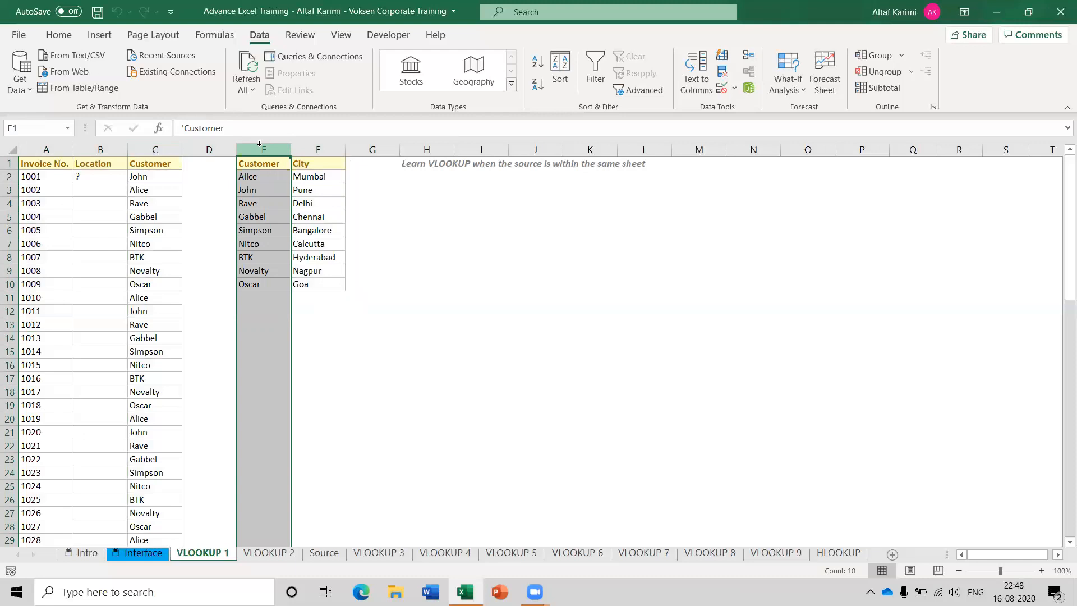
pyautogui.click(168, 166)
pyautogui.click(265, 167)
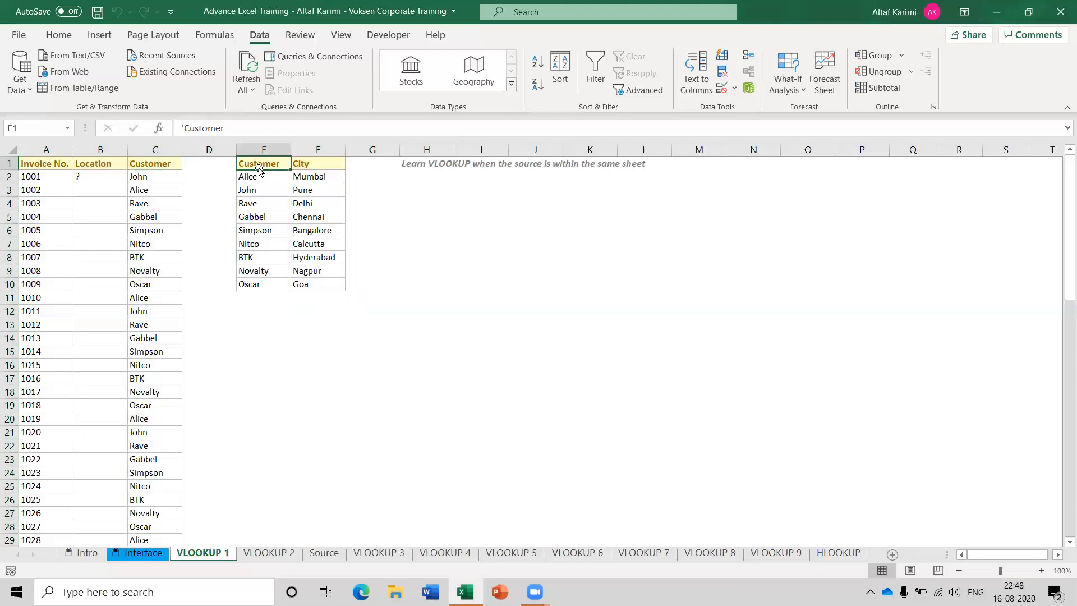
# Step: Review how Customer columns C and E match up to supply the missing location of invoice 1001 in cell B2
pyautogui.click(161, 179)
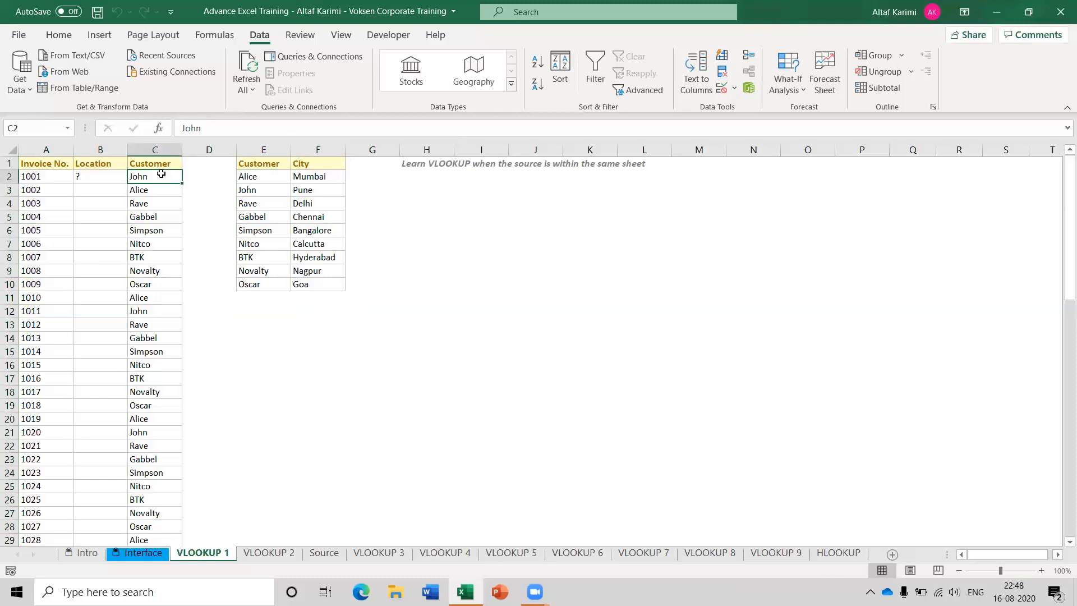
pyautogui.click(155, 149)
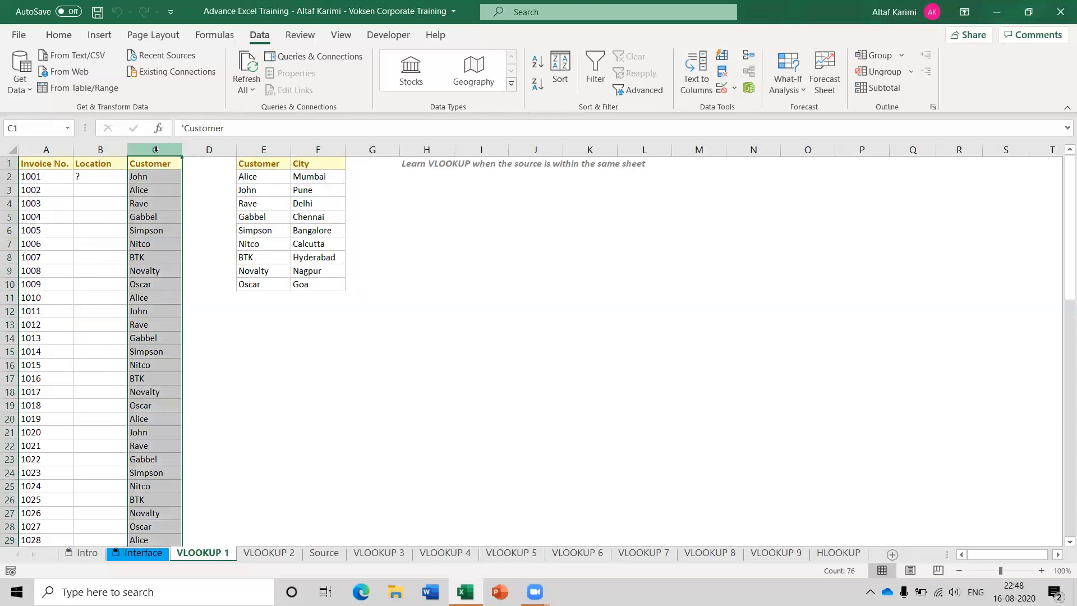
pyautogui.click(262, 148)
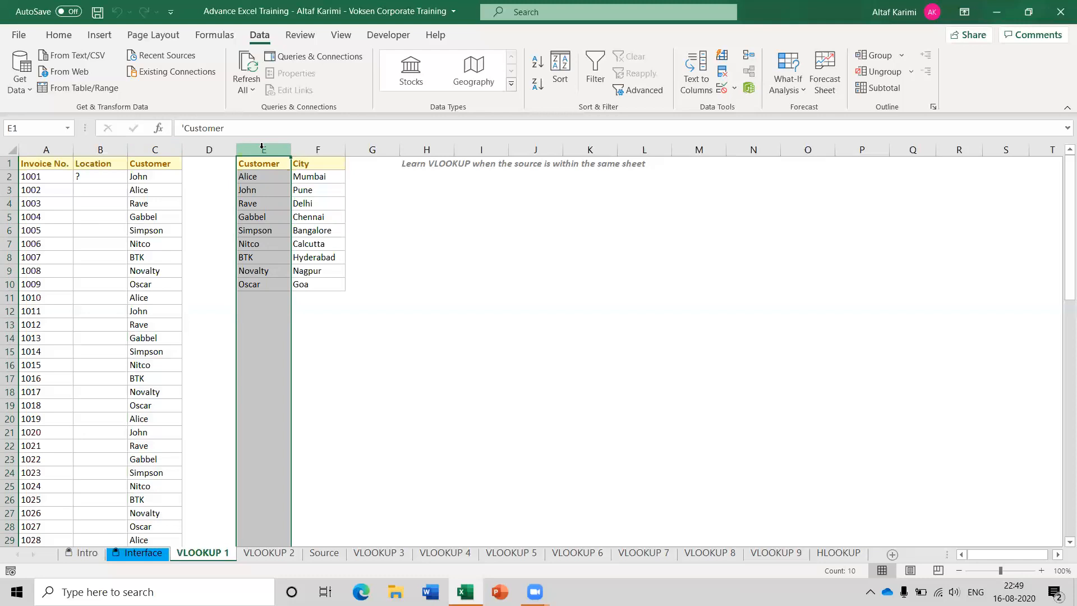
pyautogui.click(262, 162)
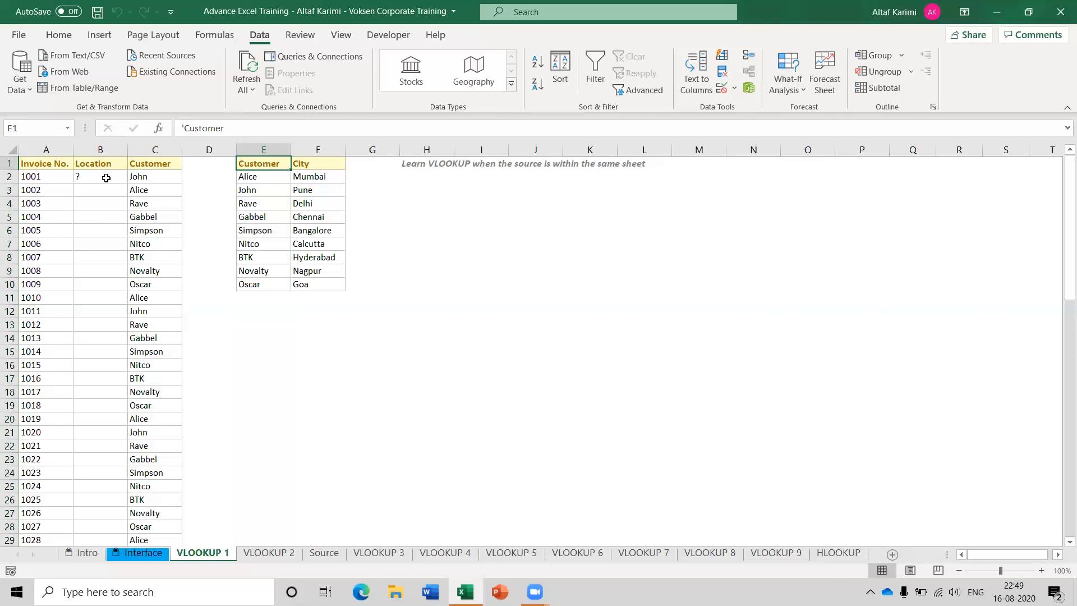
pyautogui.click(140, 176)
pyautogui.click(268, 178)
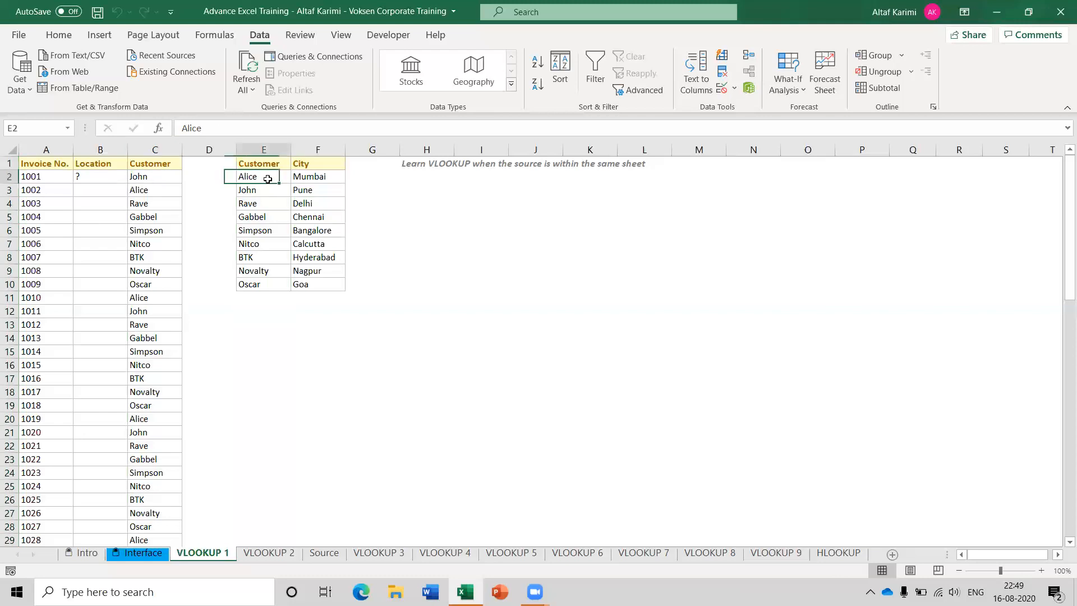
pyautogui.click(162, 177)
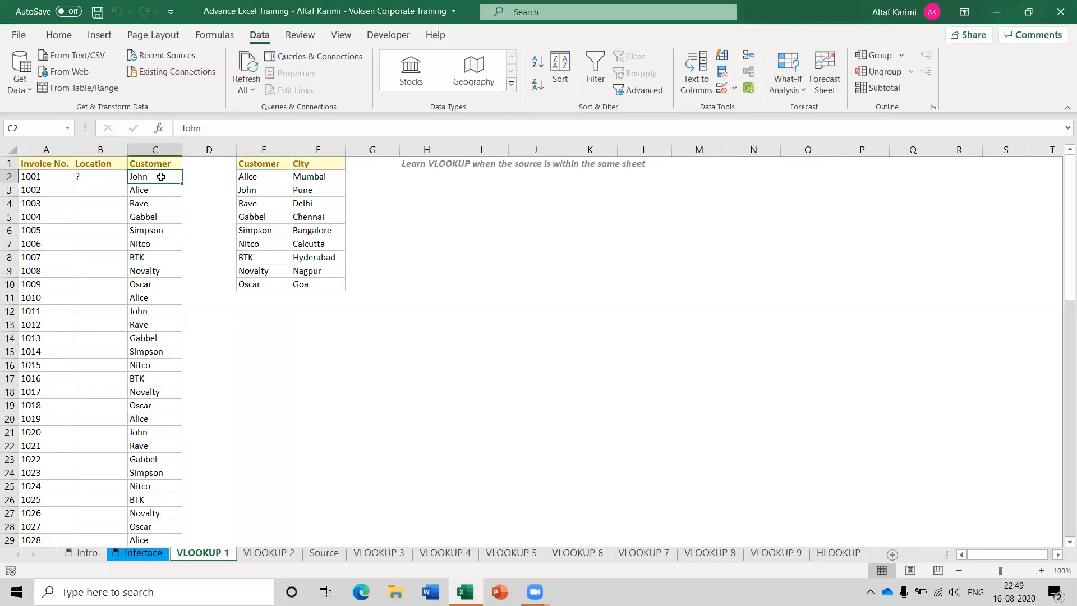
pyautogui.click(112, 175)
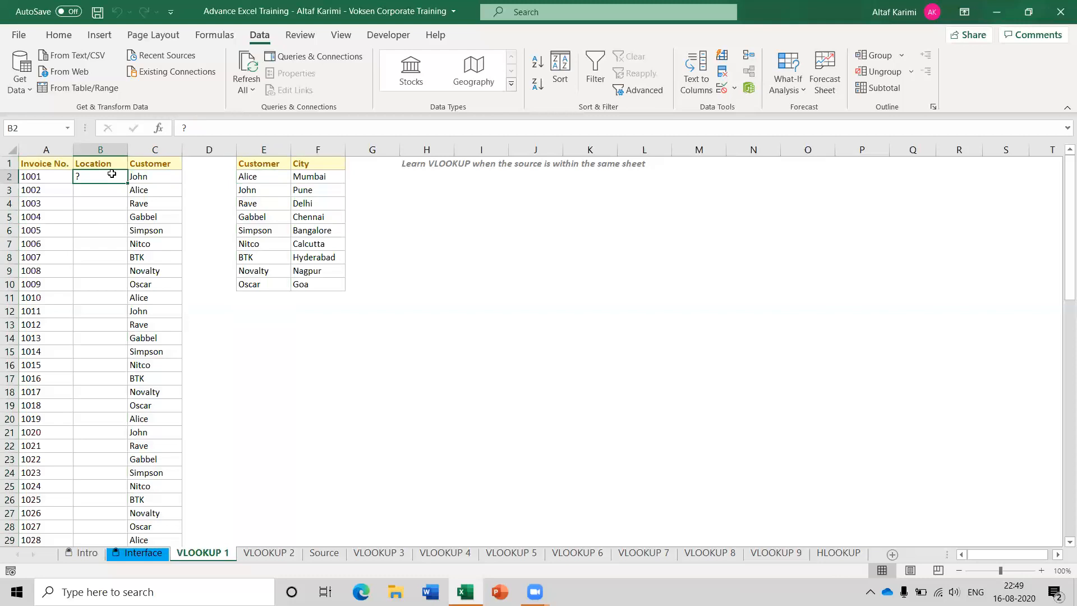
pyautogui.click(157, 178)
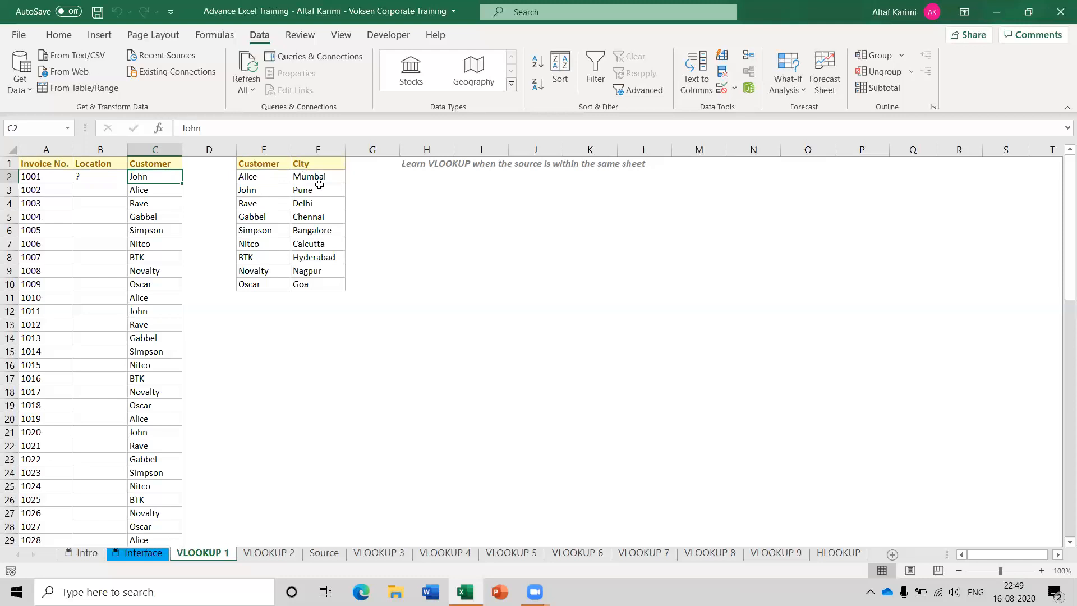
# Step: Start a VLOOKUP formula in cell B2 of the Location column and open its function arguments
pyautogui.click(91, 177)
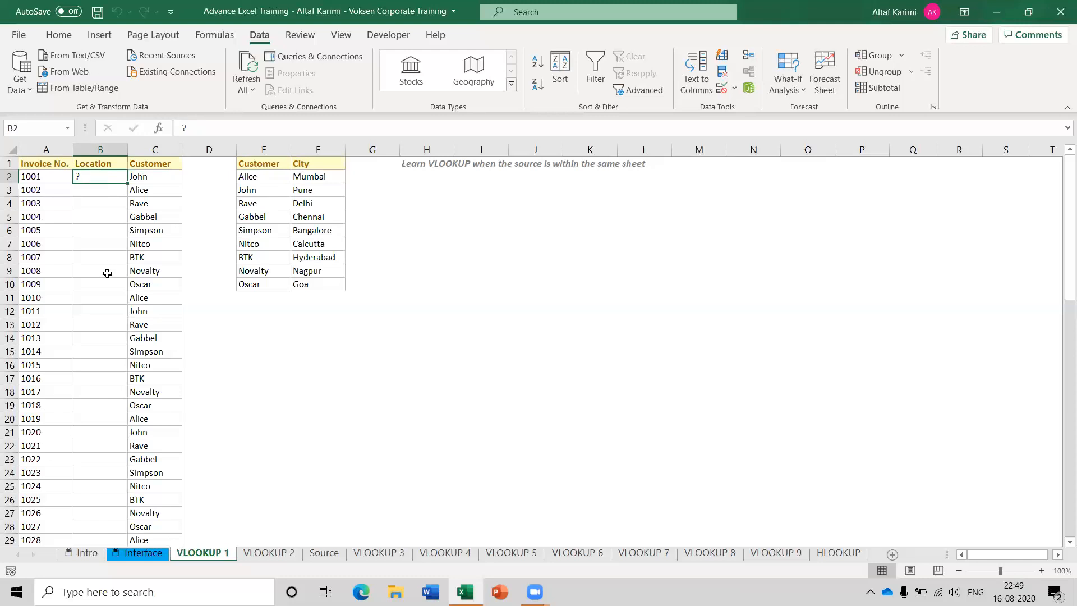
pyautogui.write('=')
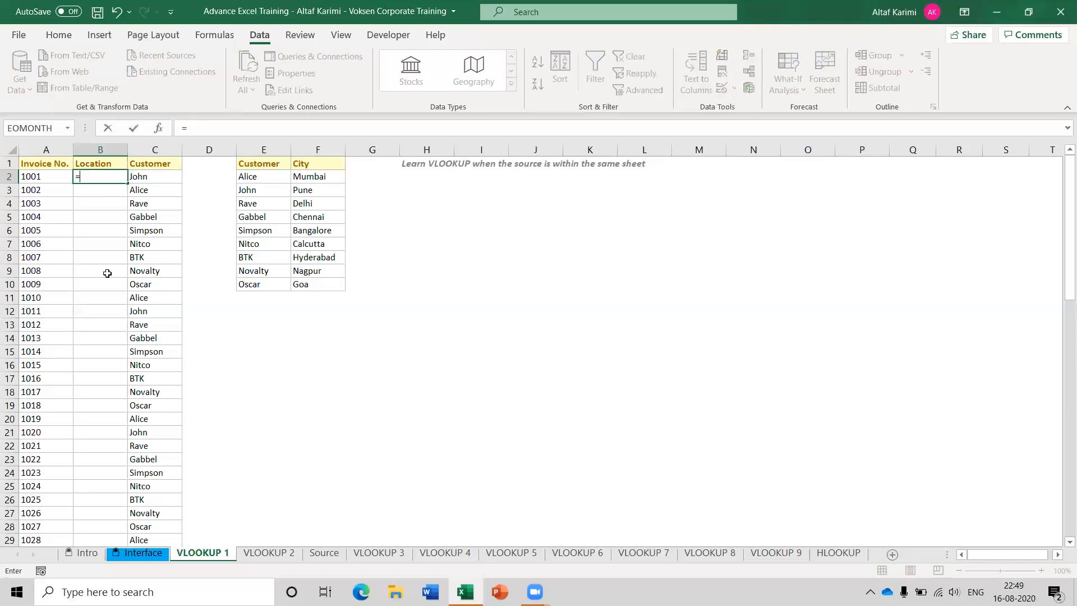
pyautogui.write('VL')
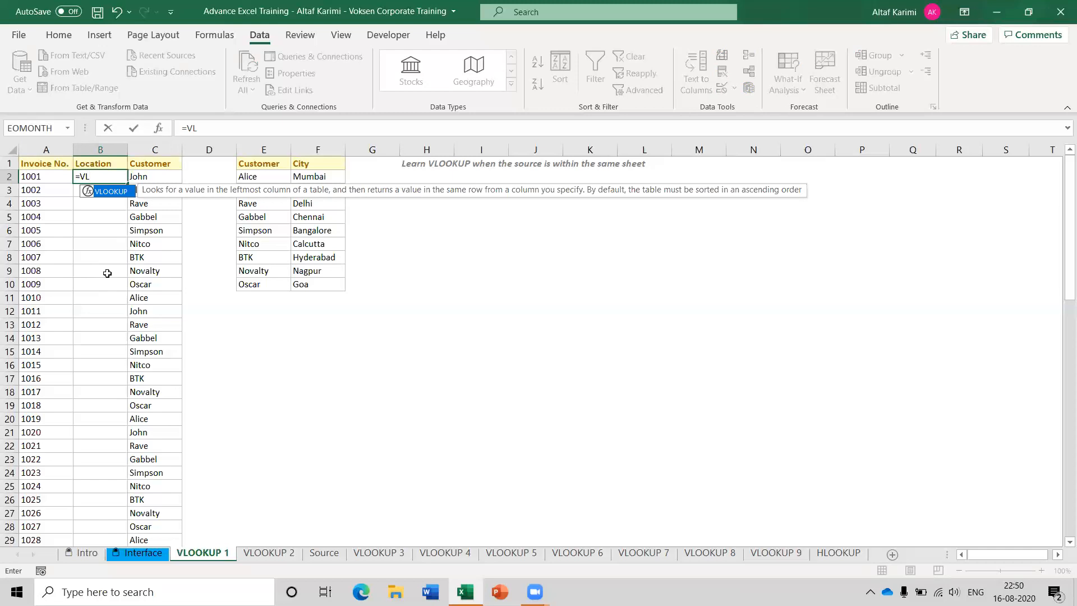
pyautogui.press('Tab')
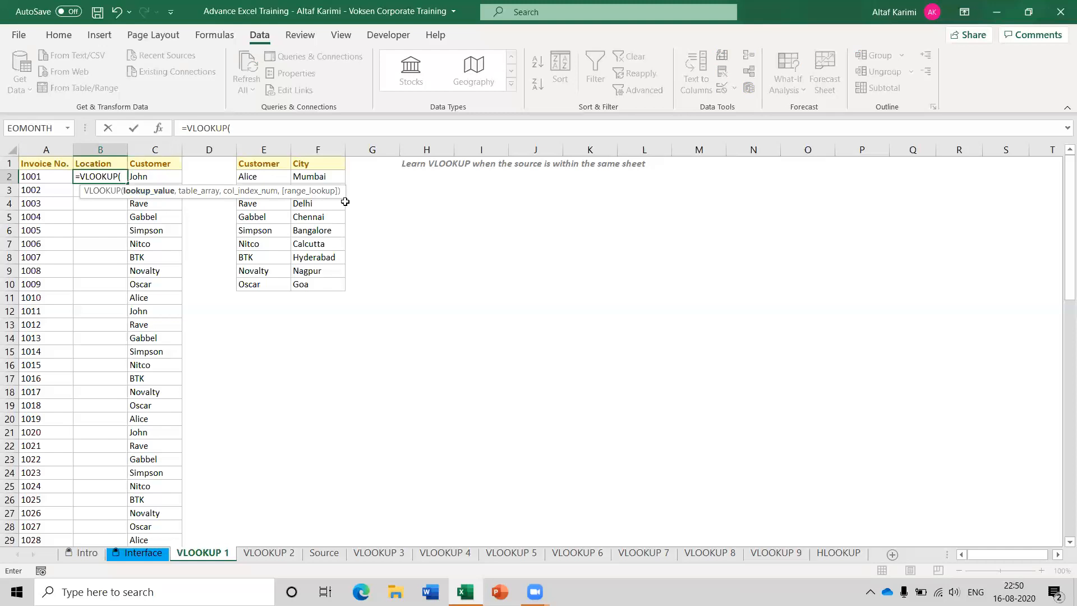
pyautogui.hotkey('ctrl', 'a')
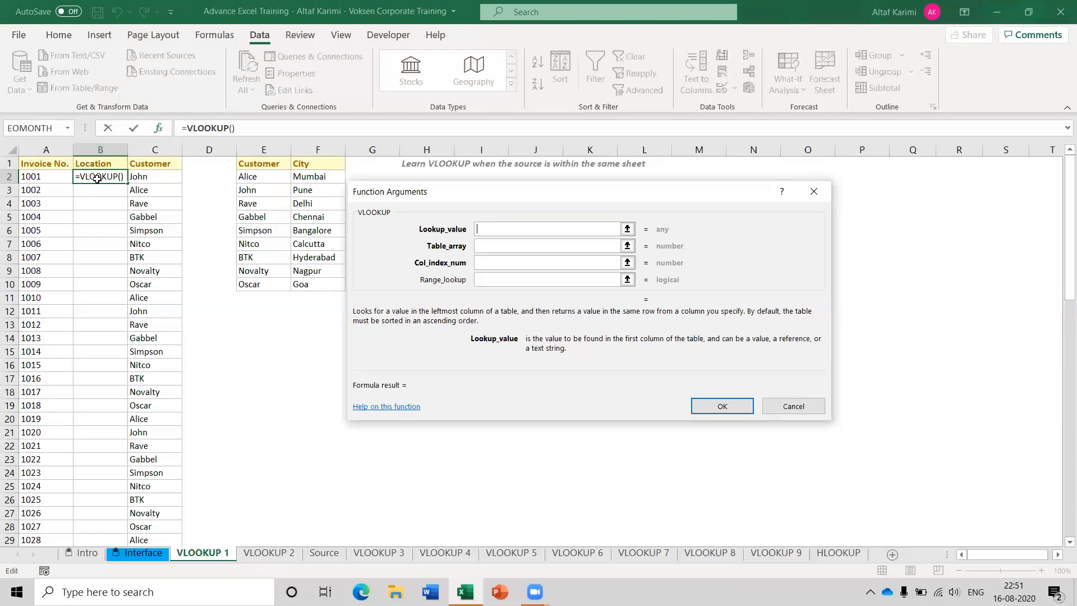
# Step: Set the VLOOKUP lookup value to C2, the customer cell of the first invoice
pyautogui.click(161, 149)
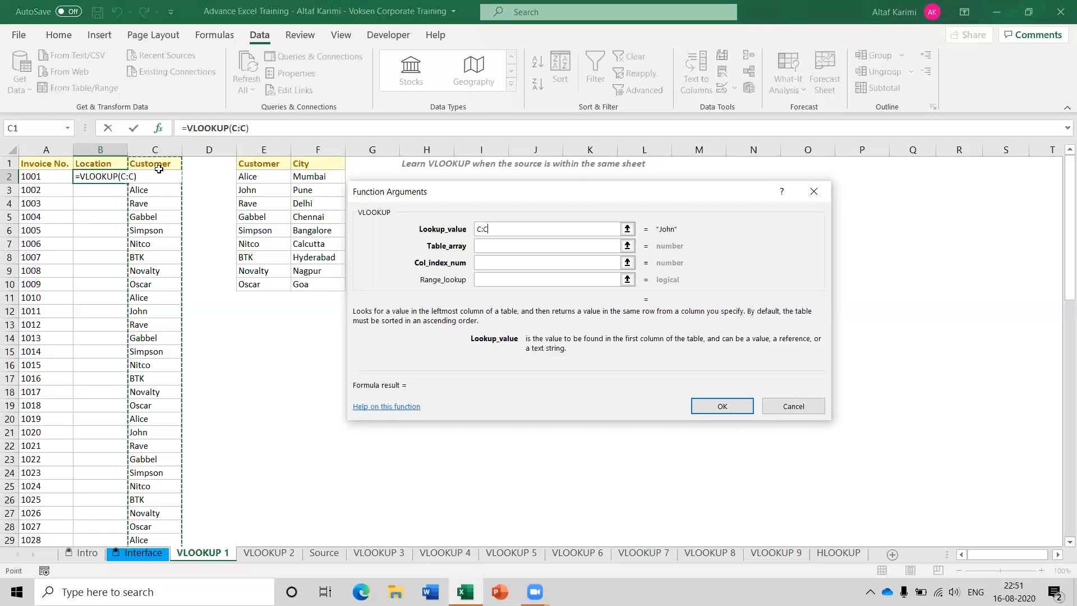
pyautogui.click(158, 177)
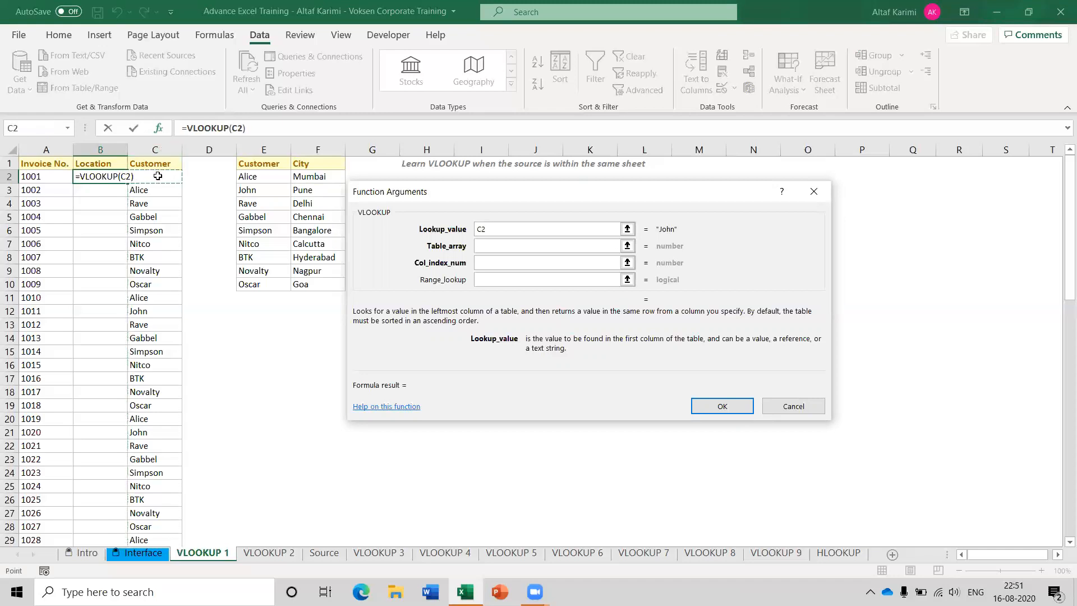
pyautogui.hotkey('ctrl', 'shift', 'Down')
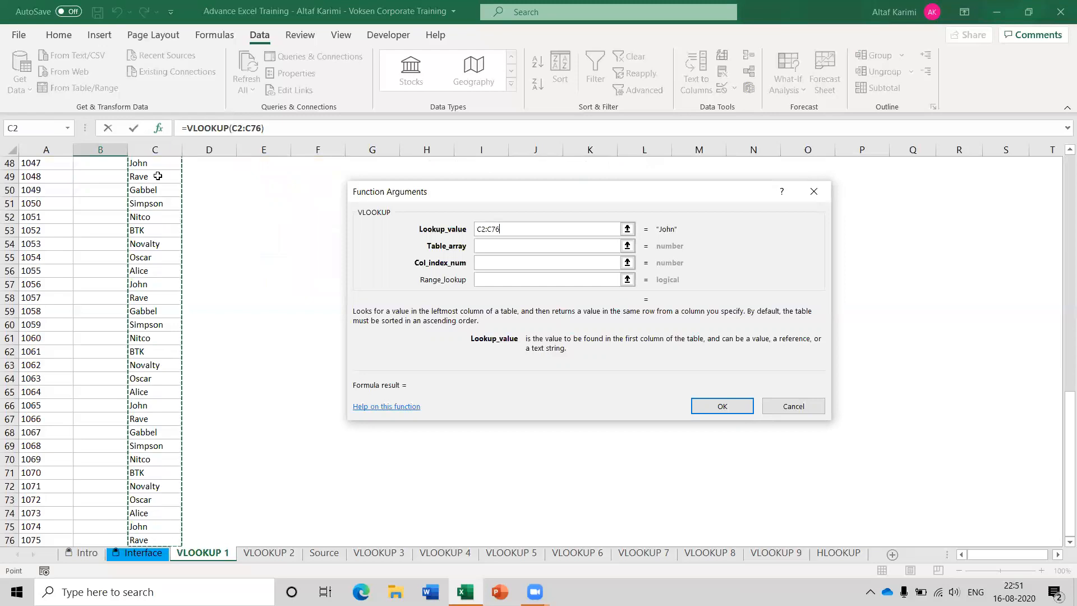
pyautogui.hotkey('ctrl', 'Up')
pyautogui.press('Down')
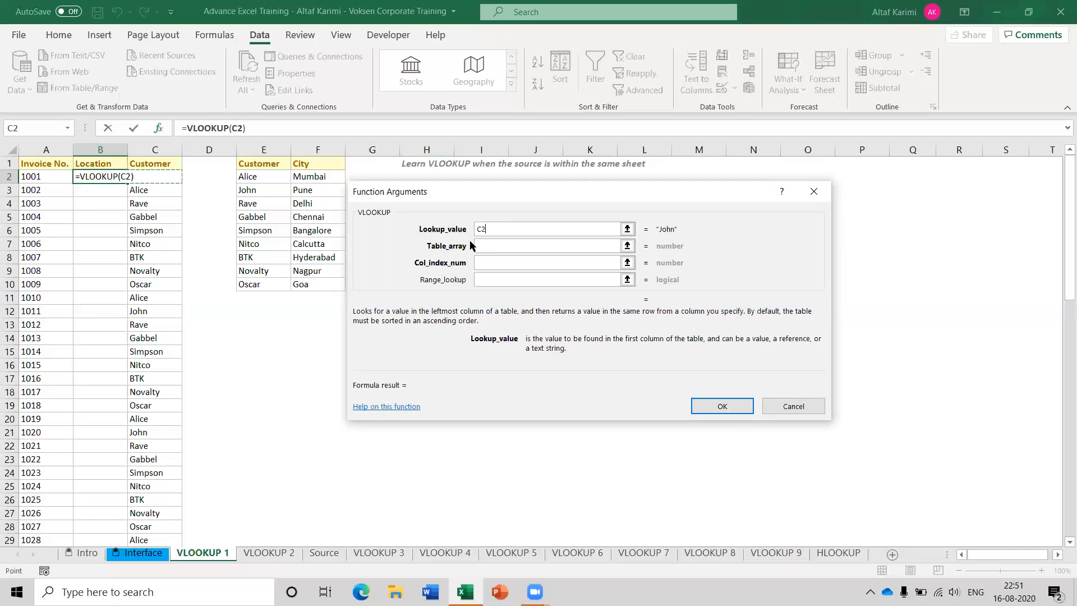
# Step: Set the table array to the Customer and City data in E2:F10, locked as the absolute reference $E$2:$F$10
pyautogui.click(491, 246)
pyautogui.click(491, 245)
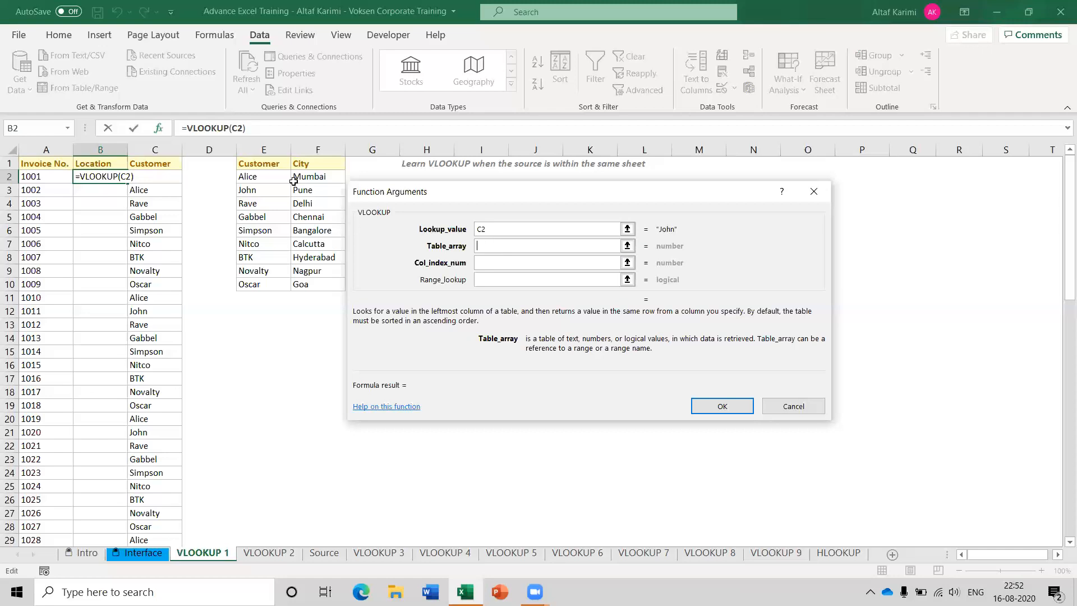
pyautogui.moveTo(260, 151); pyautogui.dragTo(337, 285)
pyautogui.moveTo(250, 177); pyautogui.dragTo(318, 279)
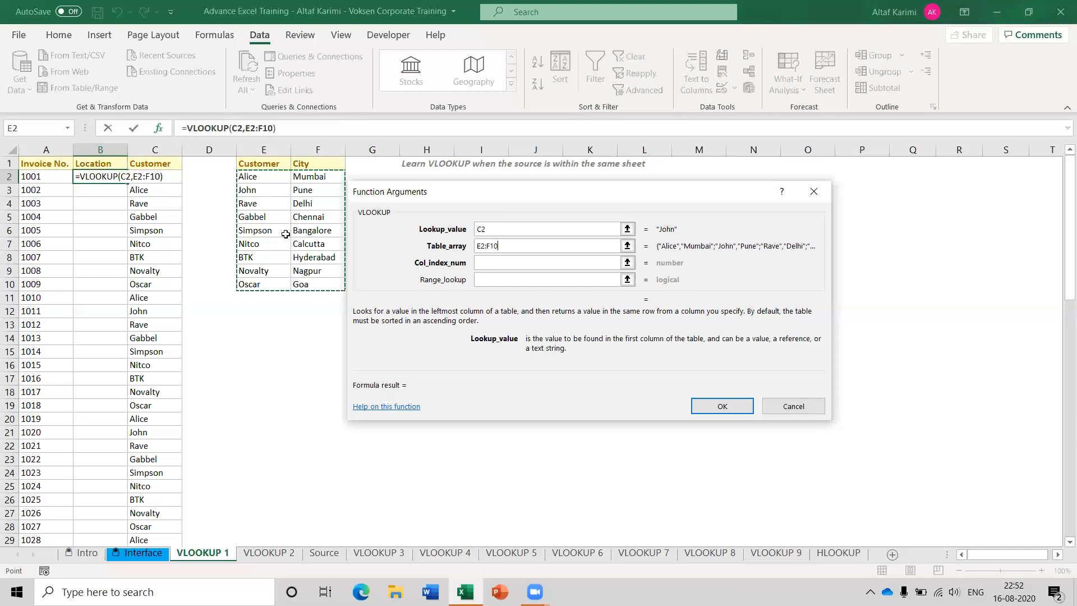
pyautogui.moveTo(263, 149); pyautogui.dragTo(314, 149)
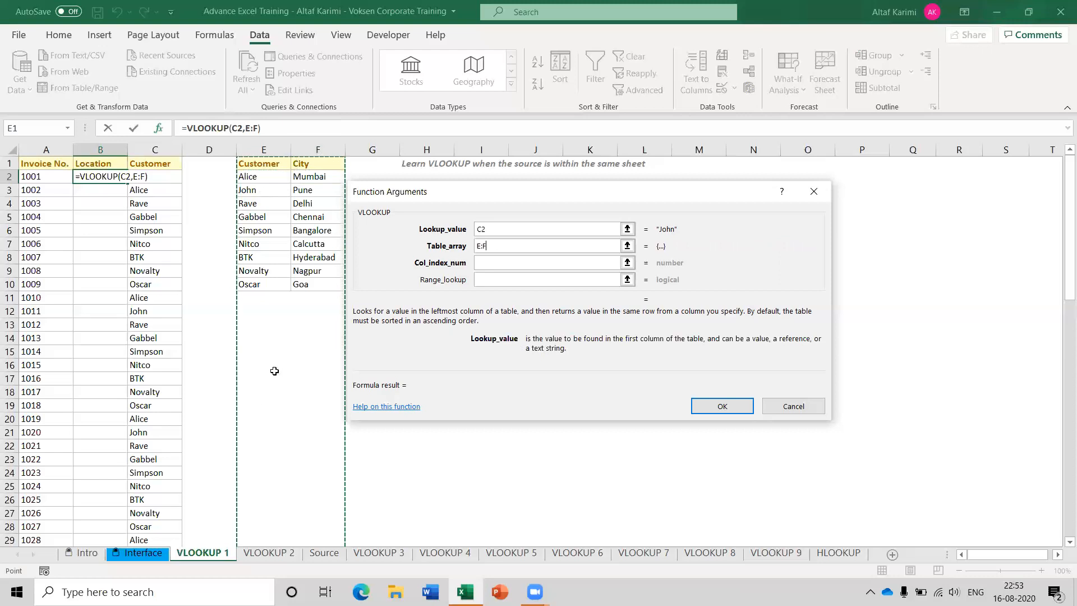
pyautogui.moveTo(249, 176); pyautogui.dragTo(312, 287)
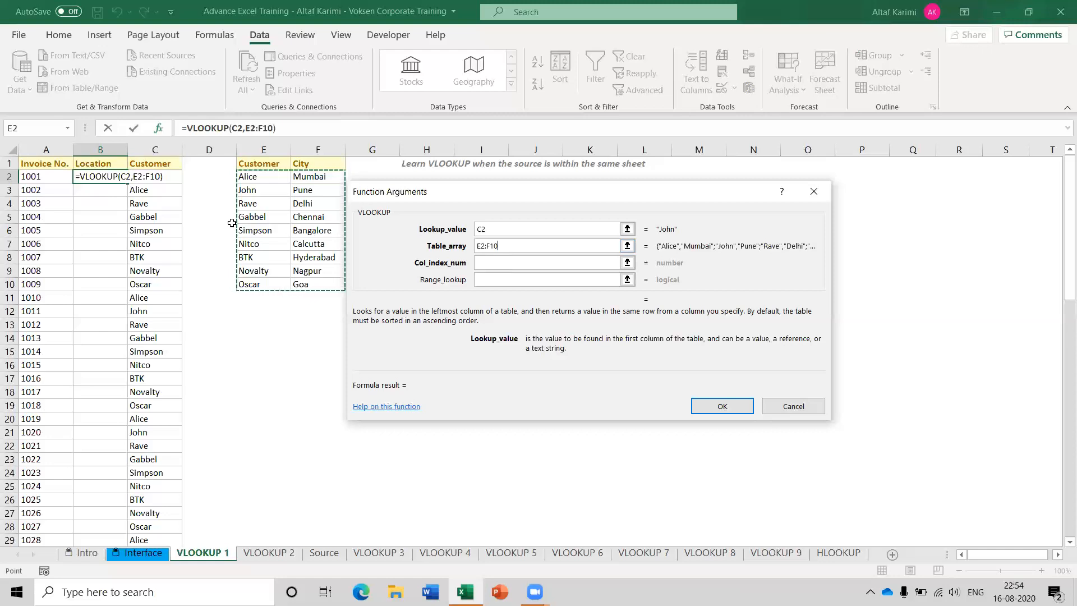
pyautogui.press('F4')
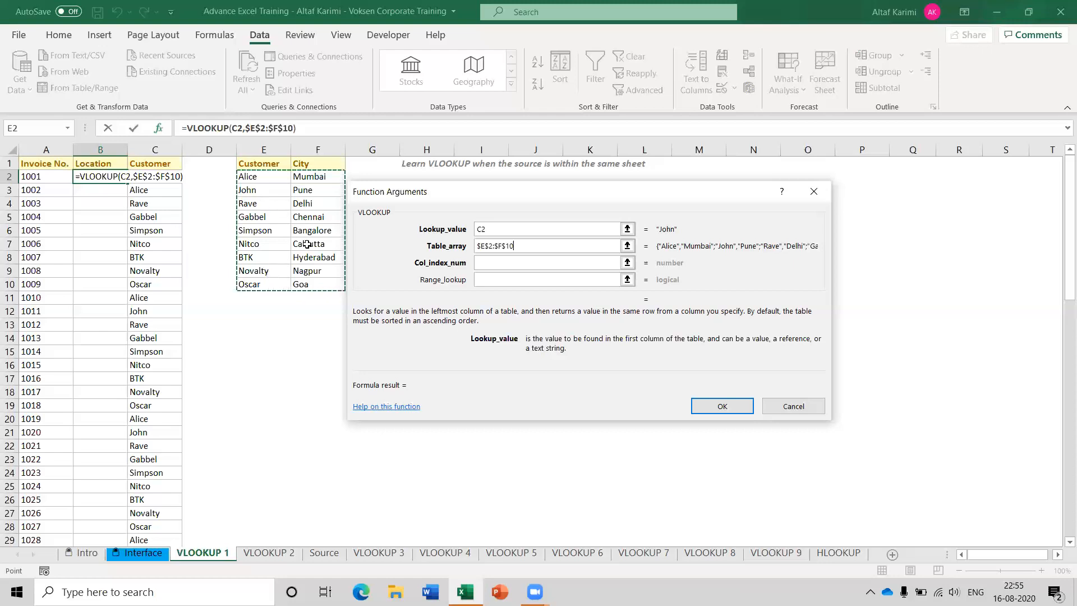
# Step: Complete the VLOOKUP with column index 2 and range lookup 0, and fill the formula down the Location column
pyautogui.press('Tab')
pyautogui.write('2')
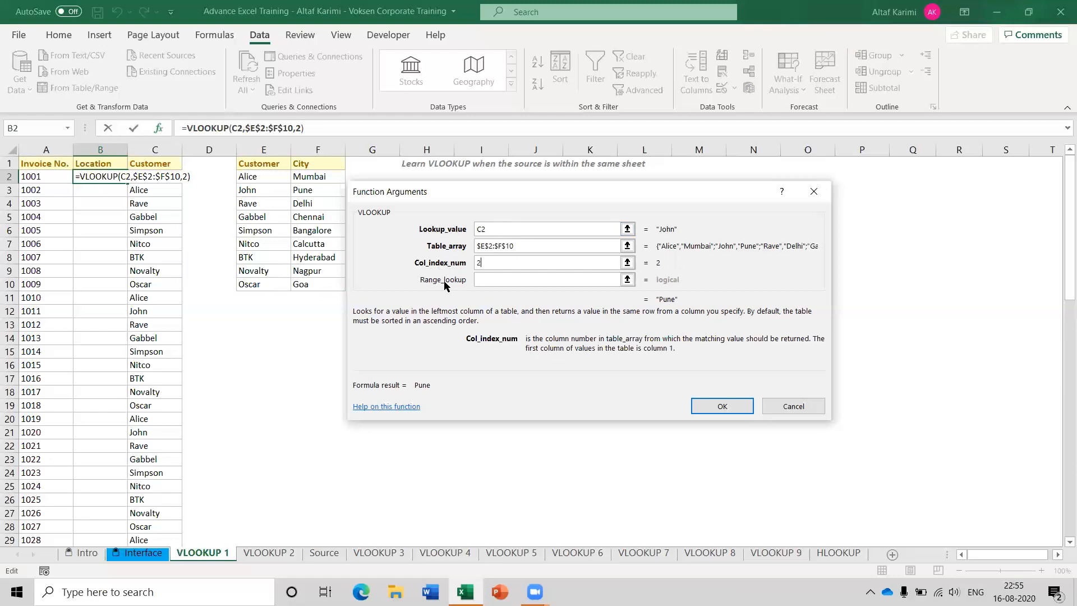
pyautogui.click(485, 282)
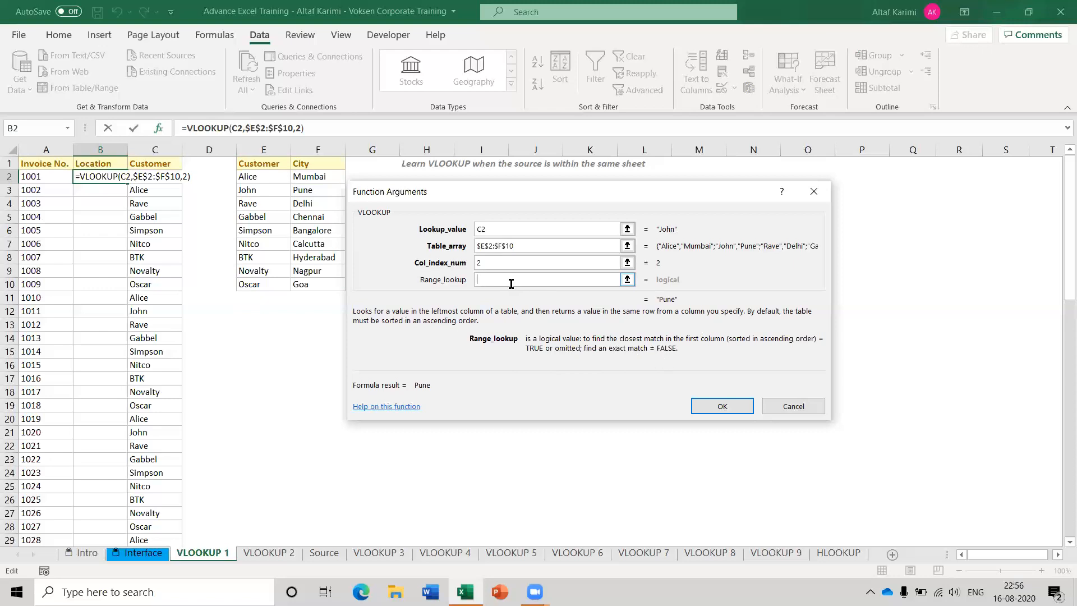
pyautogui.write('0')
pyautogui.click(704, 405)
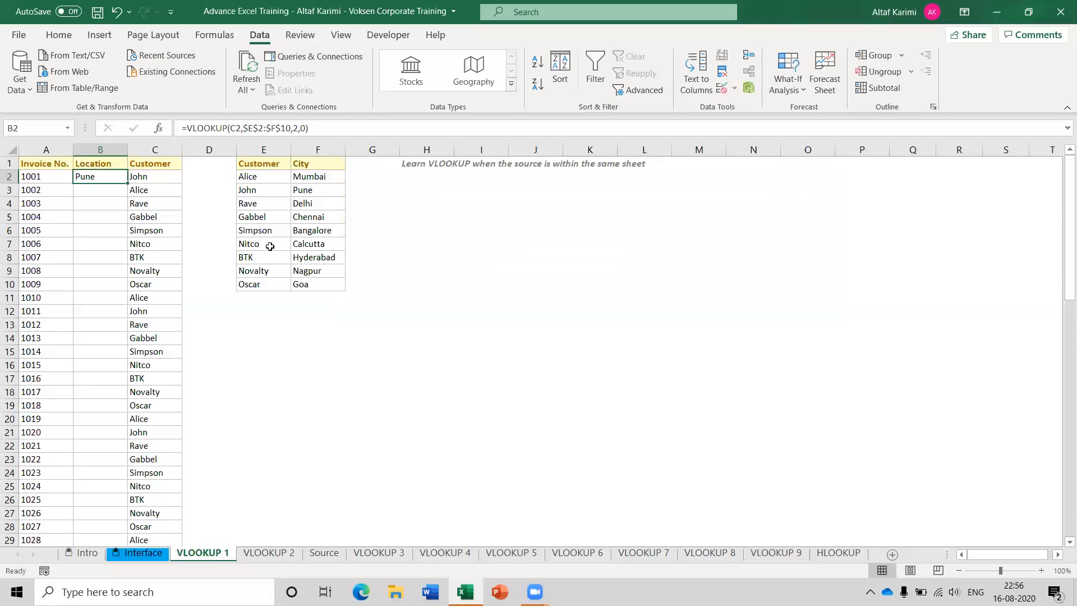
pyautogui.doubleClick(126, 183)
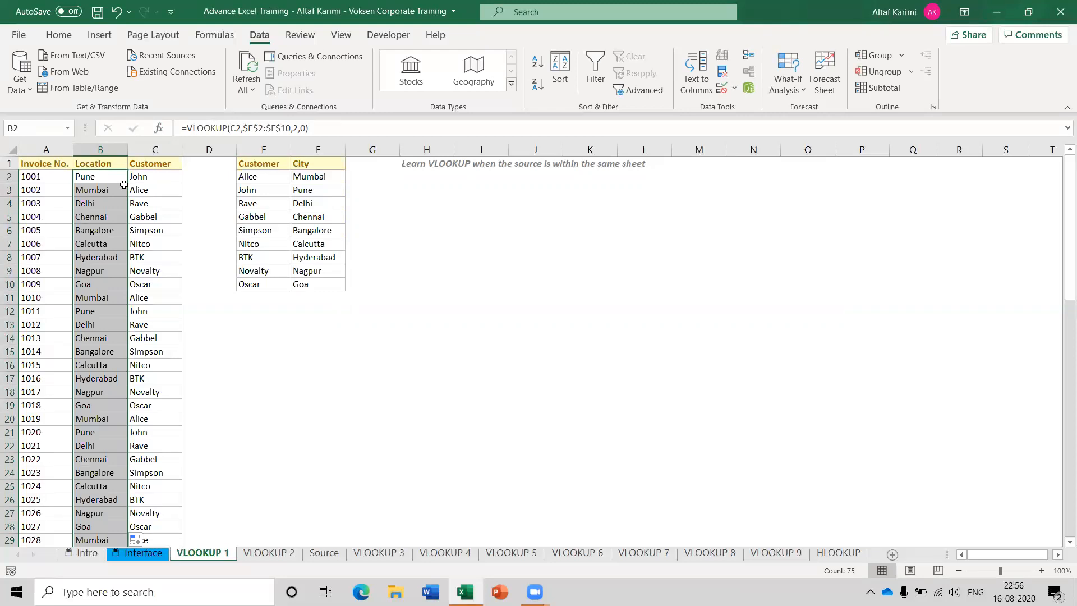
pyautogui.click(110, 178)
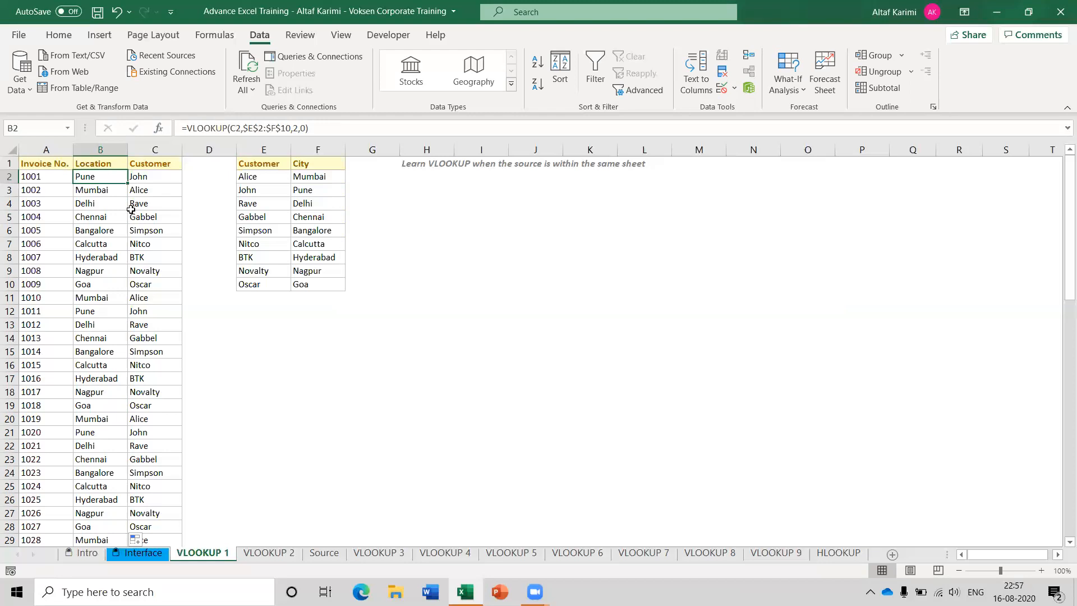
# Step: Save a copy of the workbook on the Desktop with "Solved" added before its file name, replacing the existing file
pyautogui.press('F12')
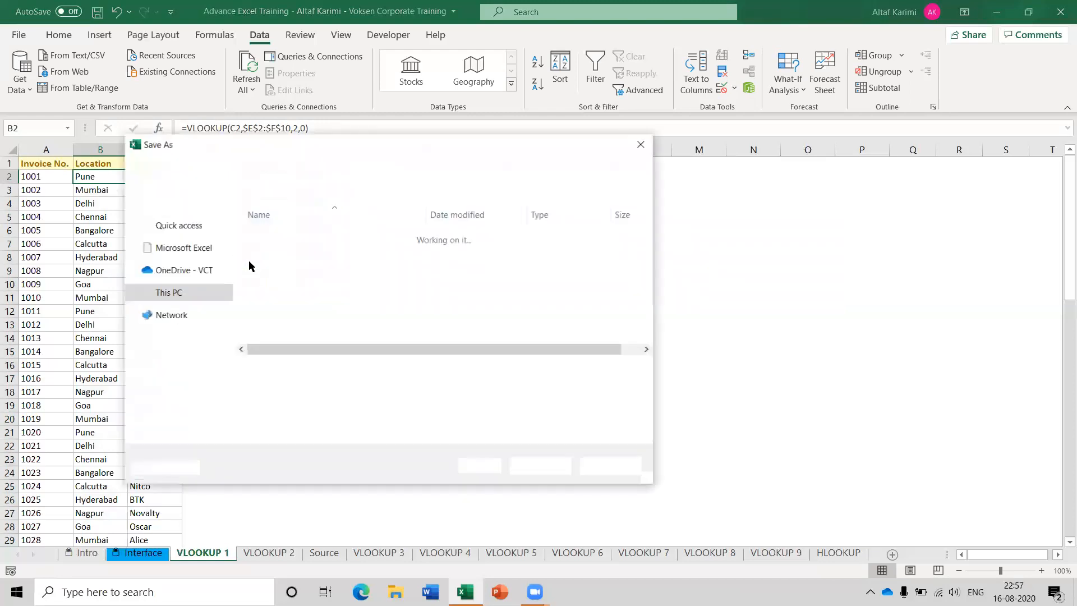
pyautogui.click(218, 371)
pyautogui.write('Solved Advance Excel Training - Altaf Karimi - Voksen Corporate Training')
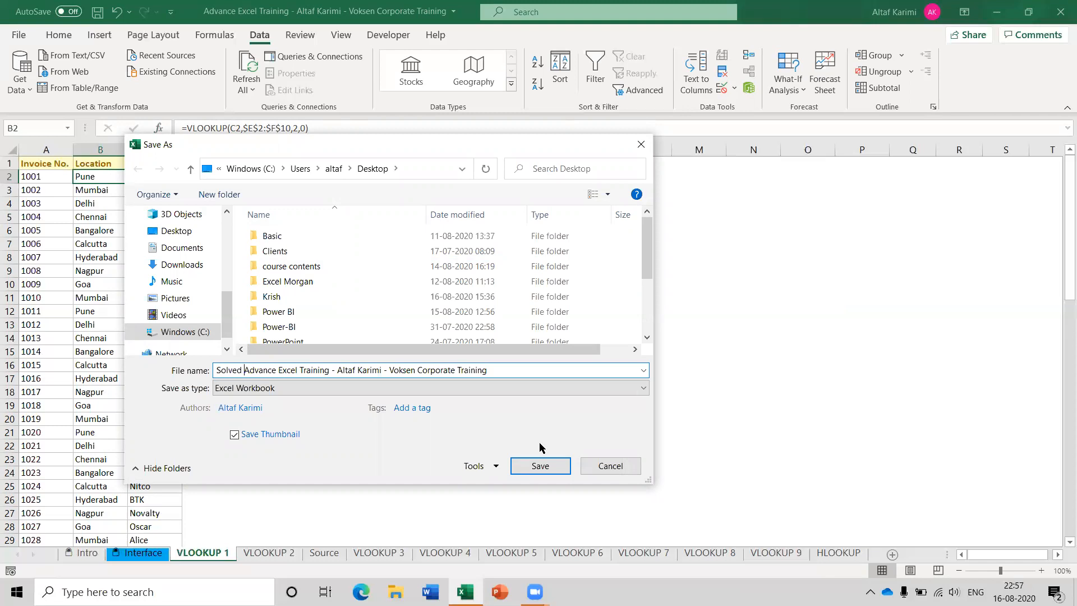
pyautogui.click(540, 466)
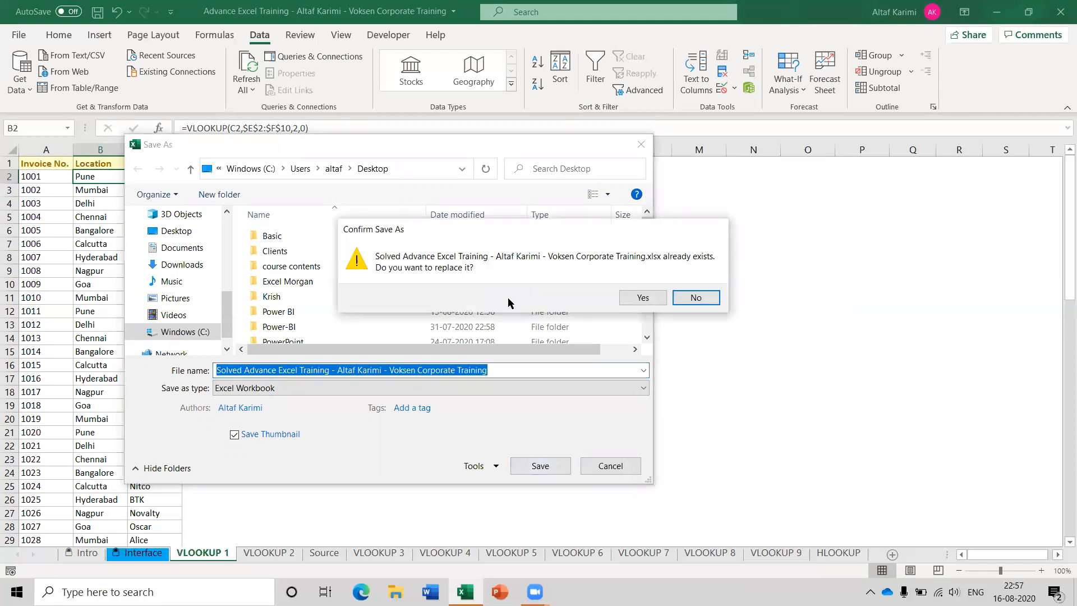
pyautogui.click(643, 299)
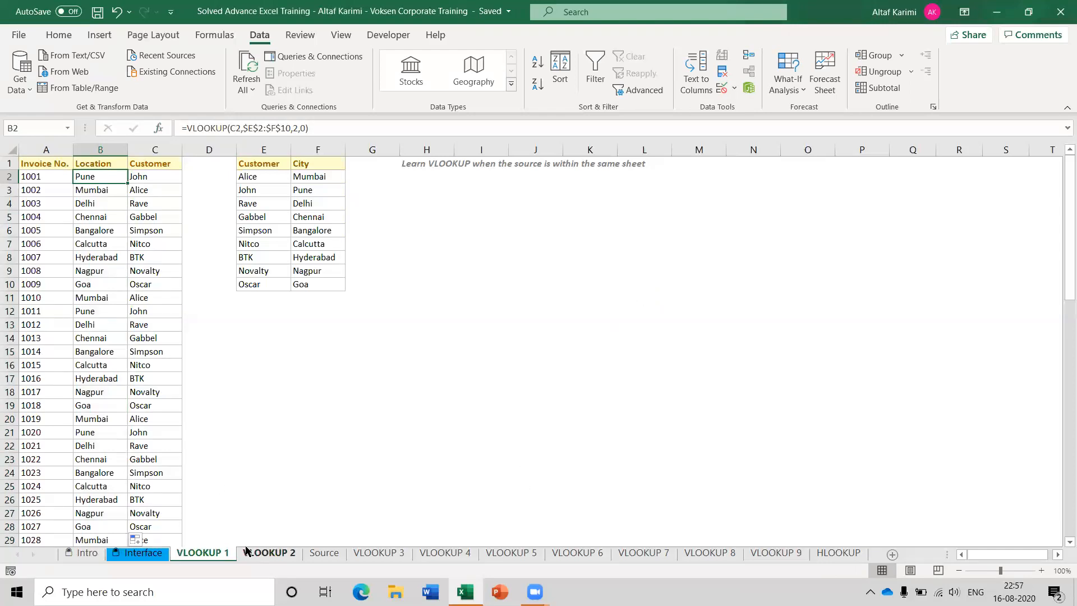
# Step: Open the VLOOKUP 2 sheet and examine the lesson note in H1 and the missing Unit Price in D2
pyautogui.click(263, 553)
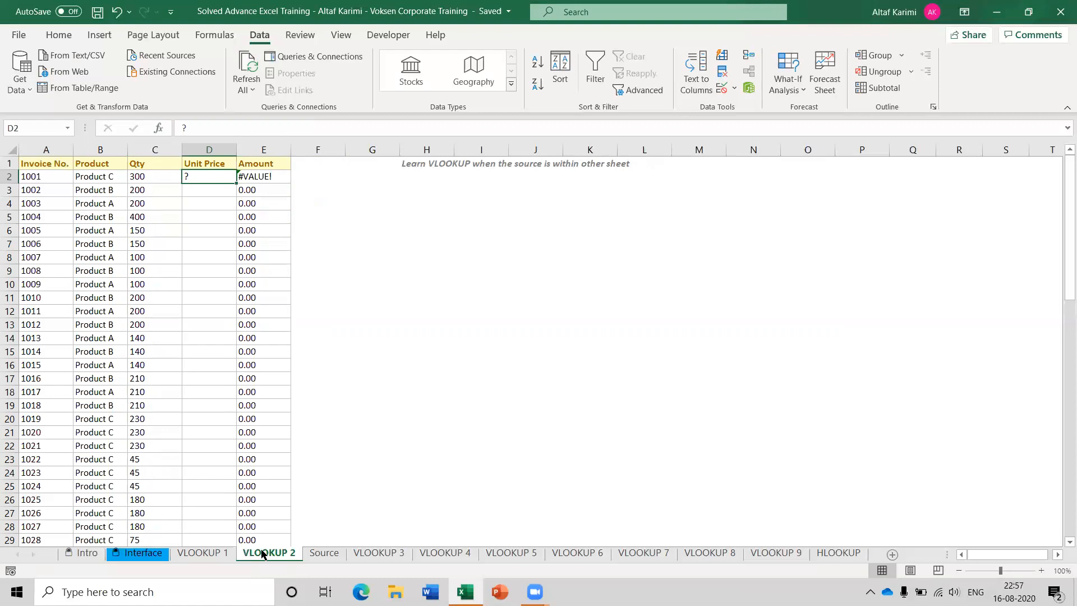
pyautogui.click(428, 163)
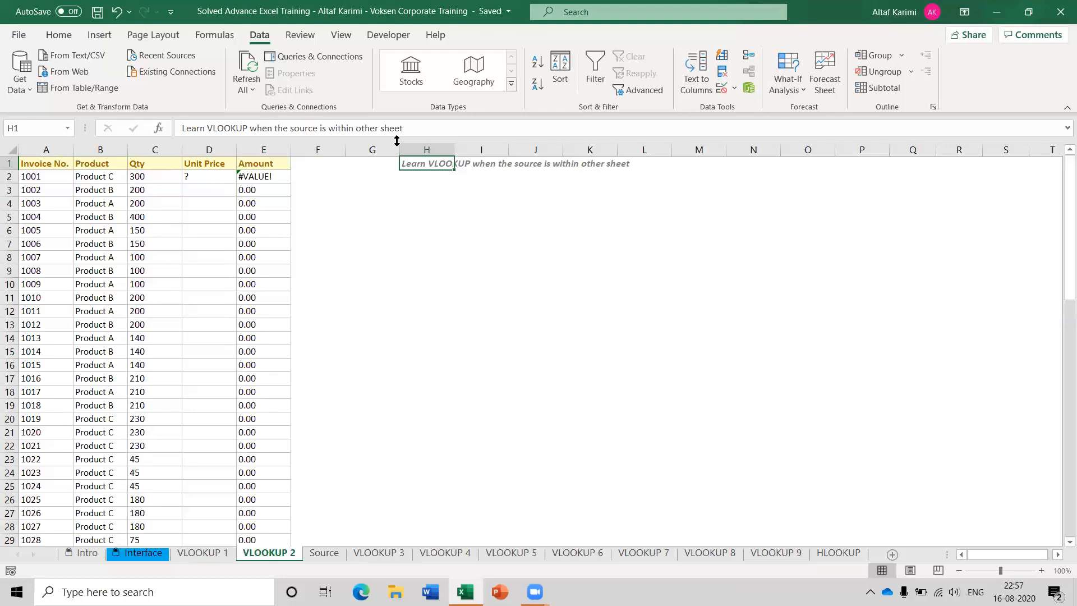
pyautogui.doubleClick(345, 128)
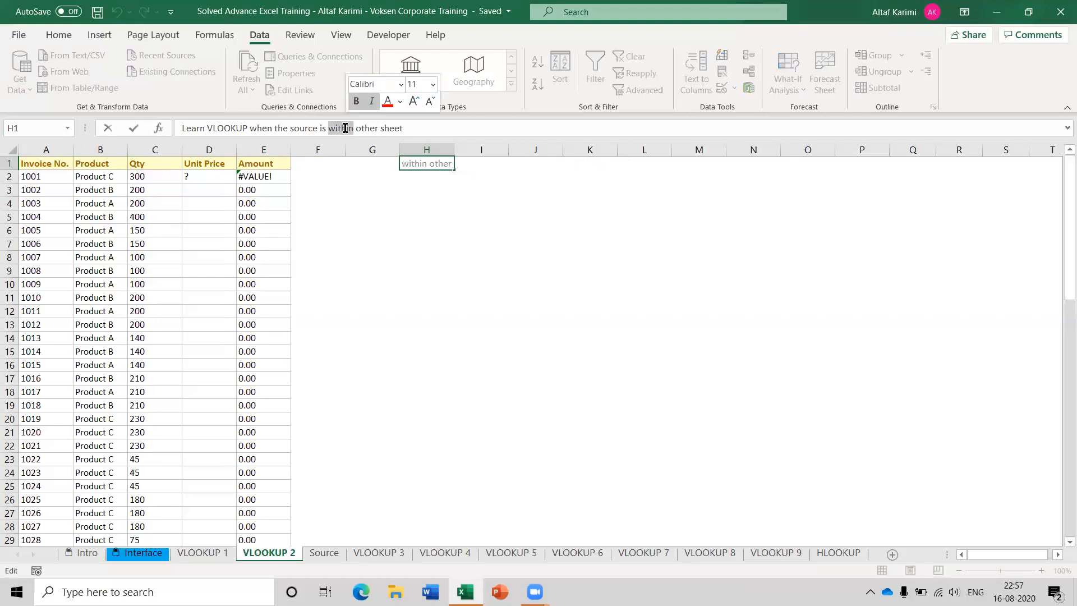
pyautogui.click(210, 178)
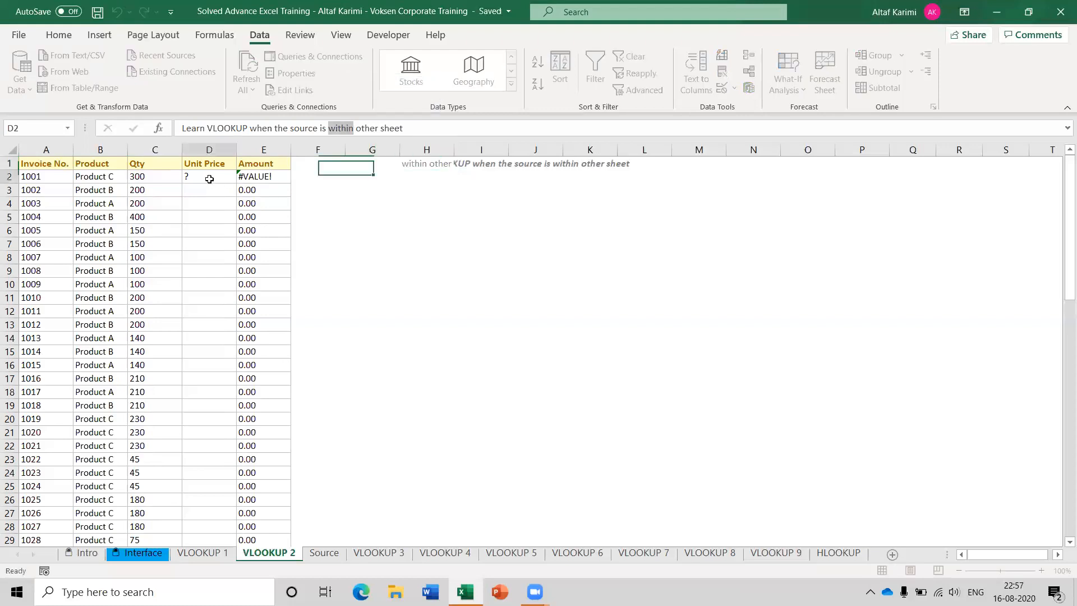
# Step: Compare the same-sheet lookup in VLOOKUP 1 with the VLOOKUP 2 invoices and the product table in the Source sheet
pyautogui.click(203, 555)
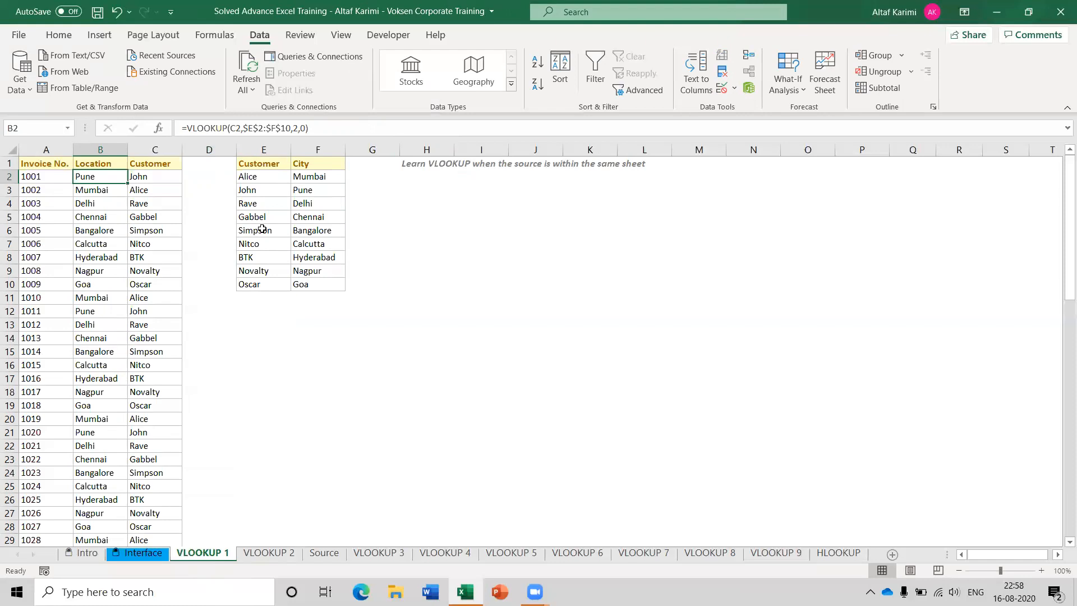
pyautogui.click(268, 553)
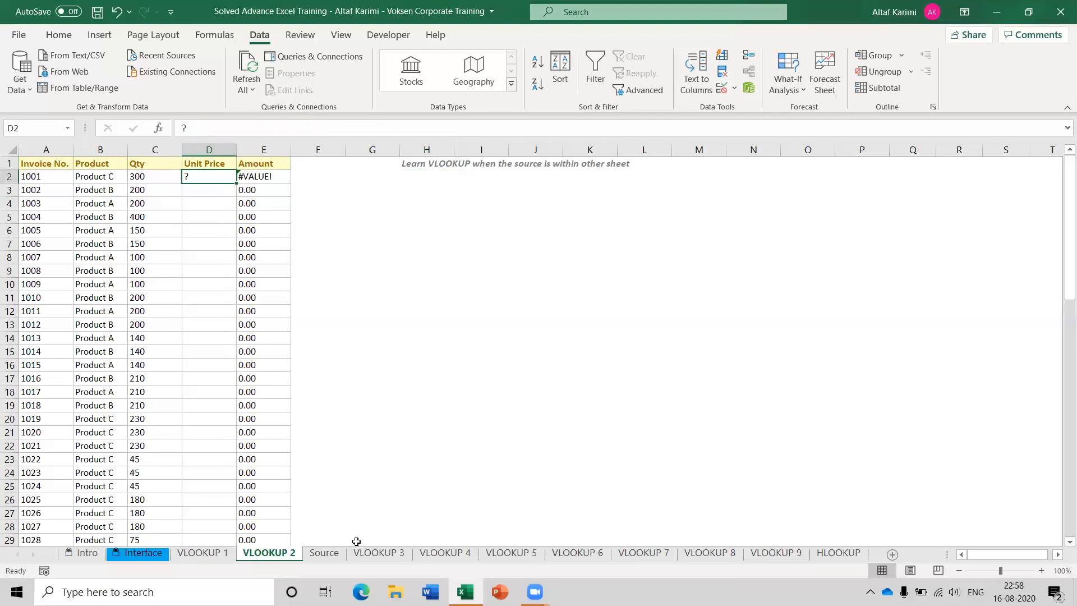
pyautogui.click(324, 554)
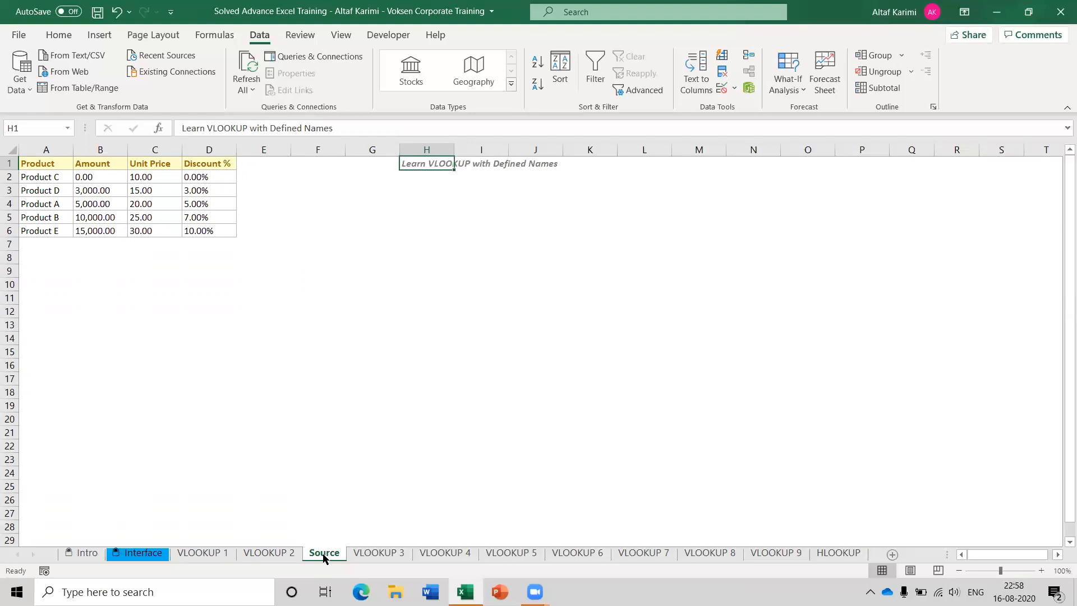
pyautogui.click(277, 552)
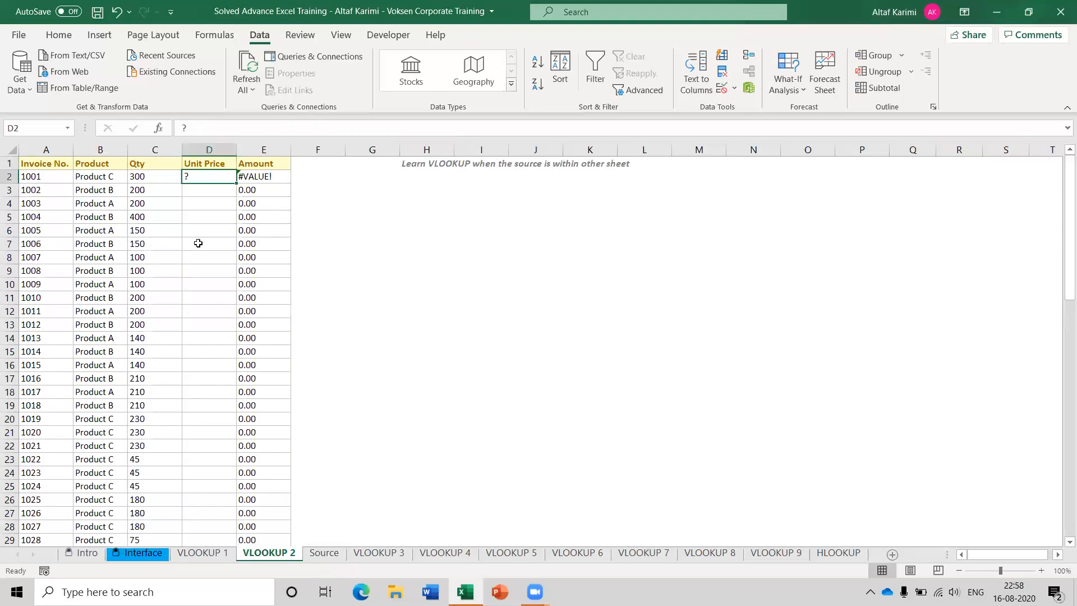
pyautogui.click(324, 553)
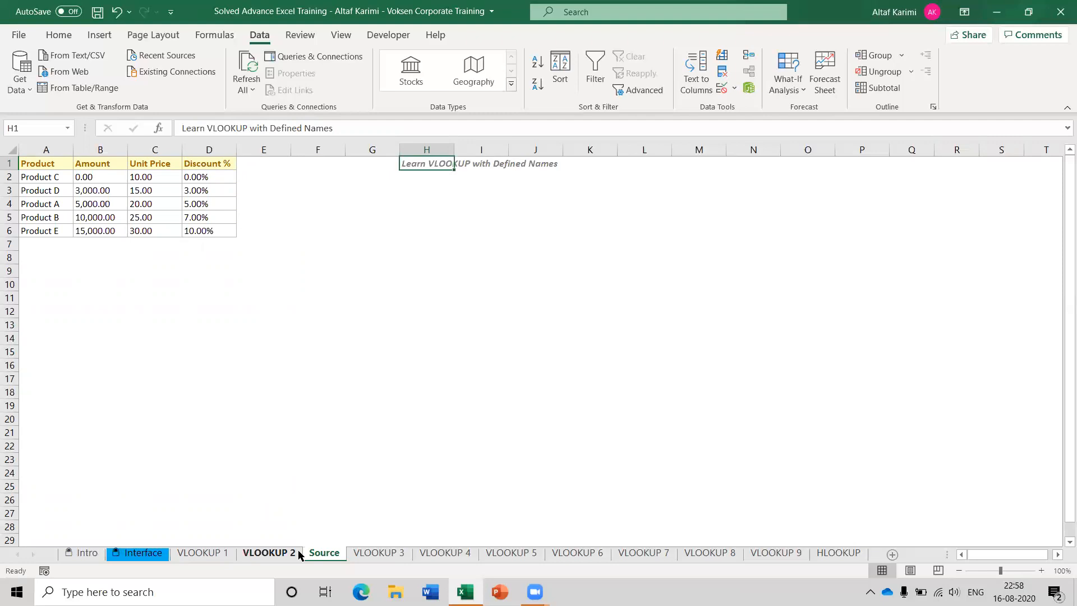
pyautogui.click(270, 552)
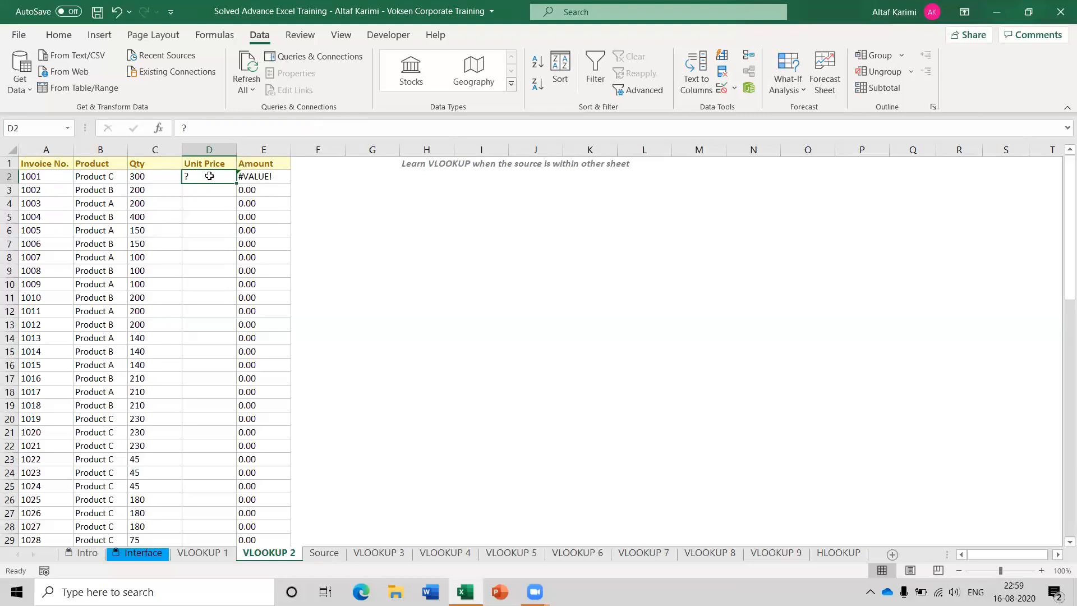
pyautogui.write('=vl')
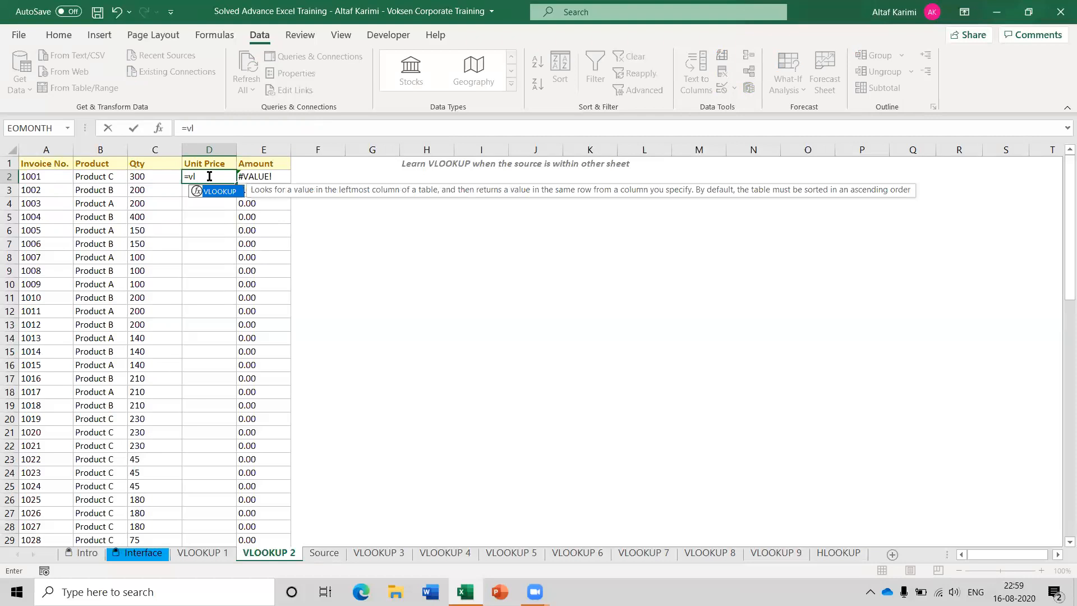
pyautogui.press('Tab')
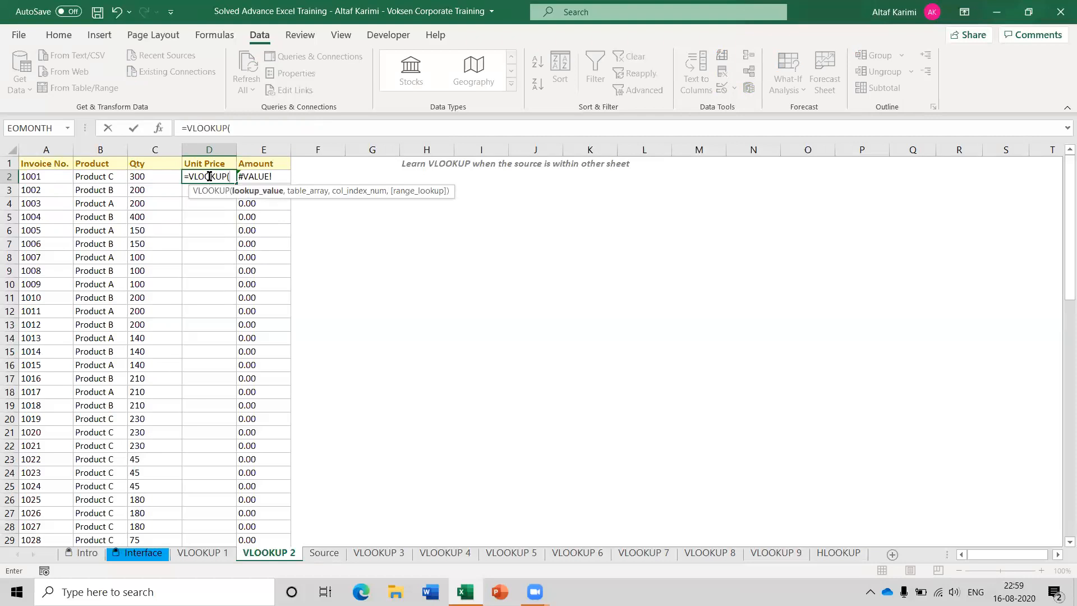
pyautogui.hotkey('ctrl', 'a')
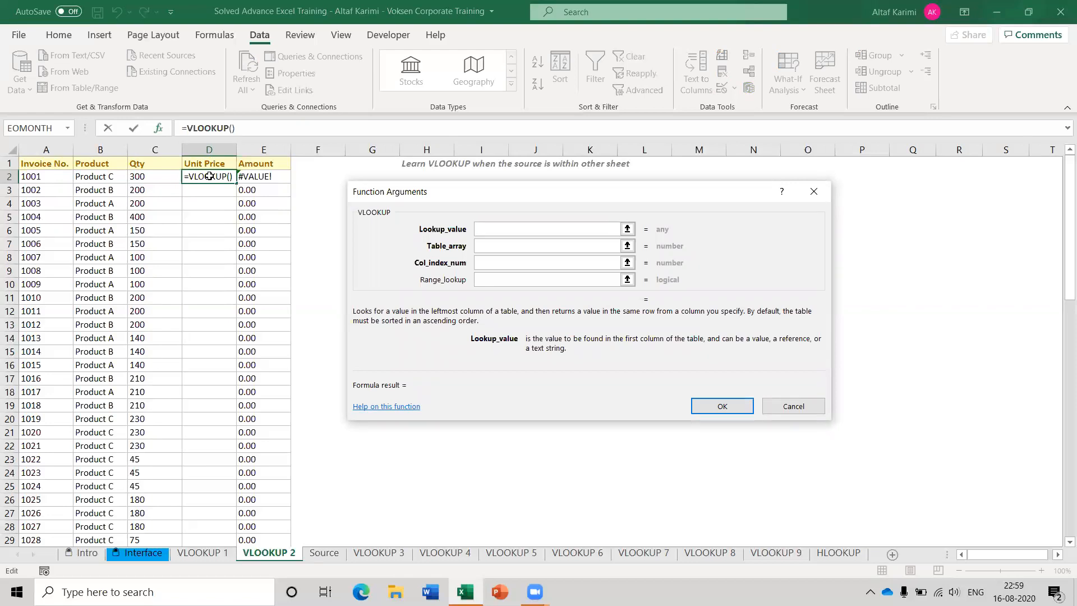
pyautogui.press('Escape')
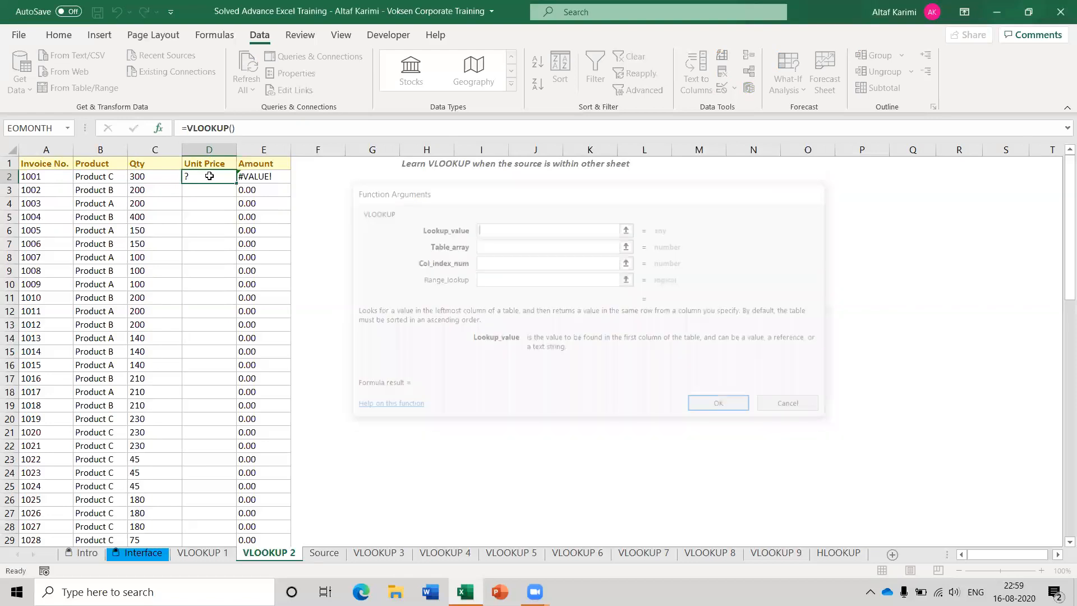
# Step: Examine the VLOOKUP 2 invoice table, the Source table in A1:D6, the Product and Amount columns, and the Amount formula in E2
pyautogui.click(60, 165)
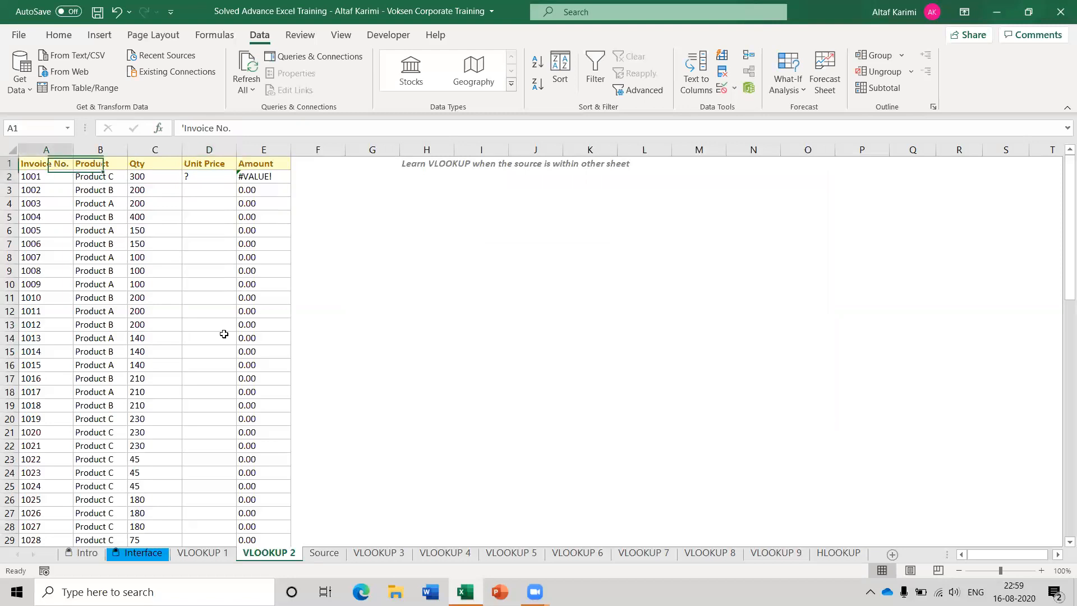
pyautogui.keyDown('shift'); pyautogui.click(289, 354); pyautogui.keyUp('shift')
pyautogui.click(324, 553)
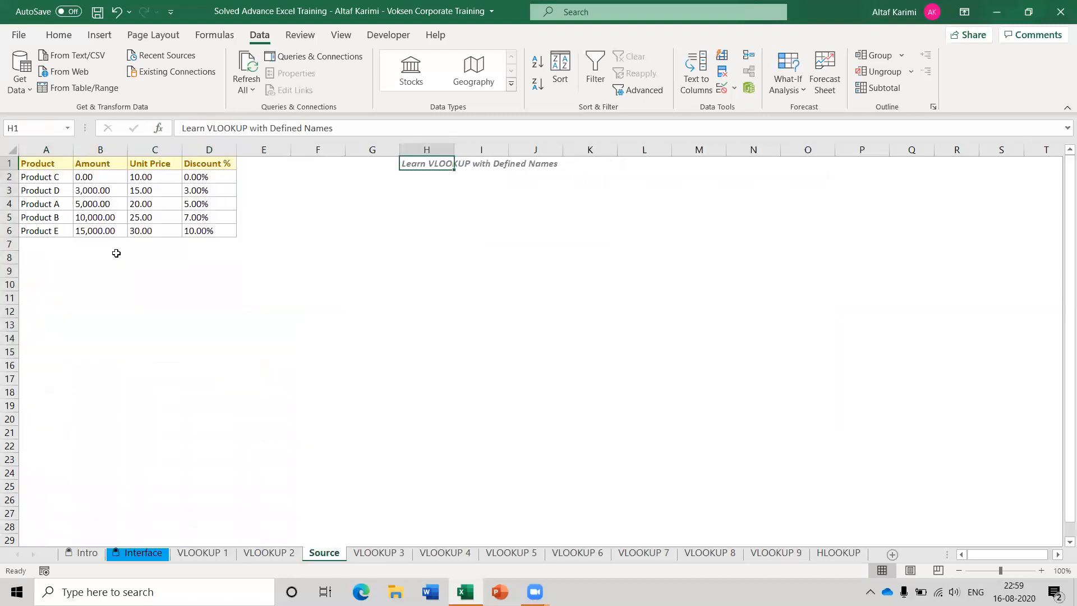
pyautogui.moveTo(61, 166); pyautogui.dragTo(214, 231)
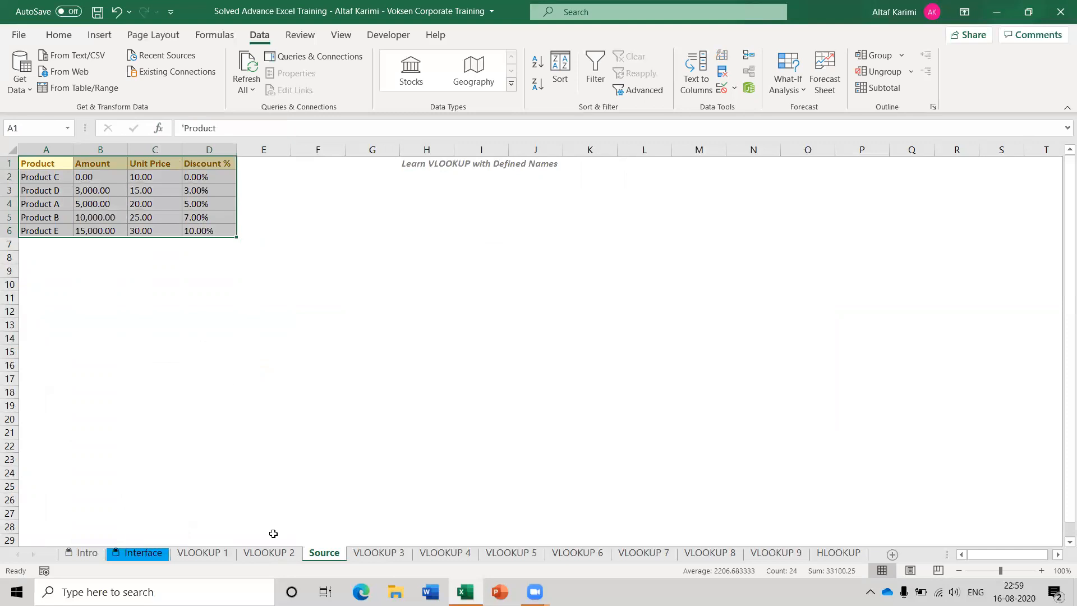
pyautogui.click(263, 553)
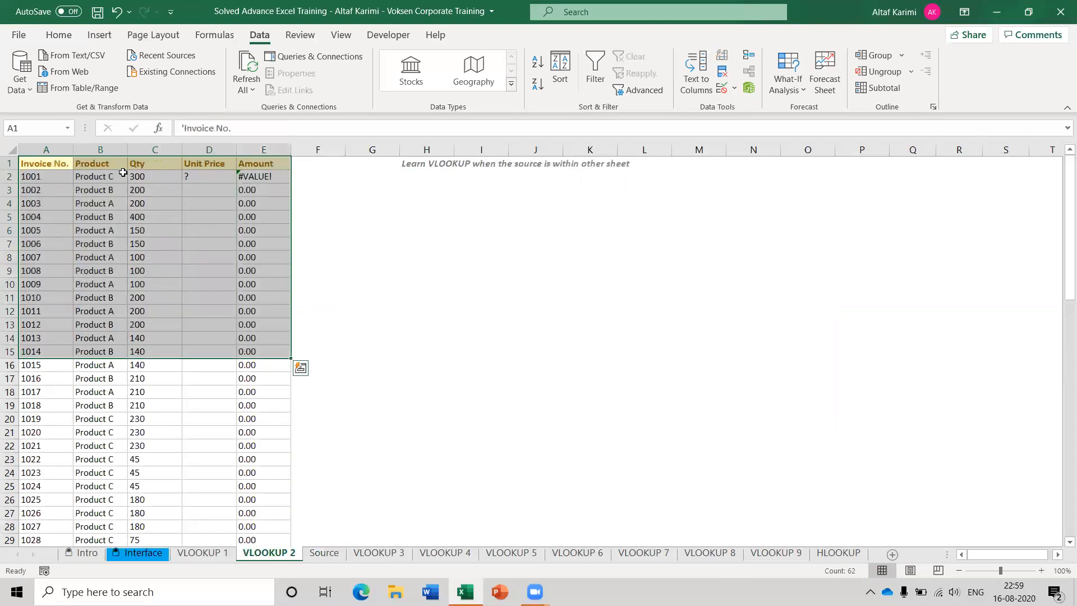
pyautogui.click(99, 149)
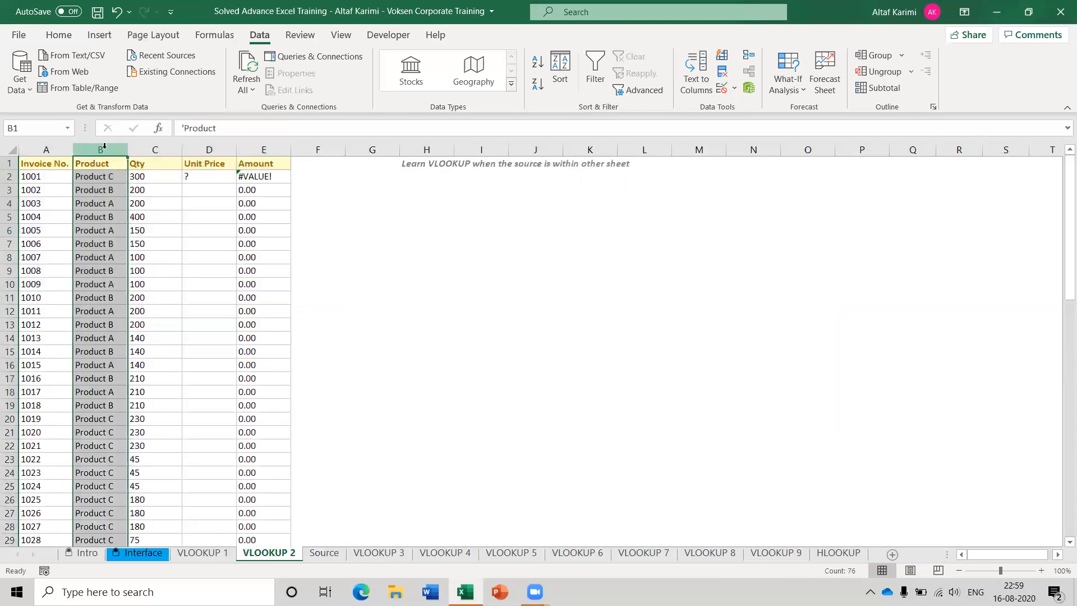
pyautogui.click(263, 149)
pyautogui.click(267, 178)
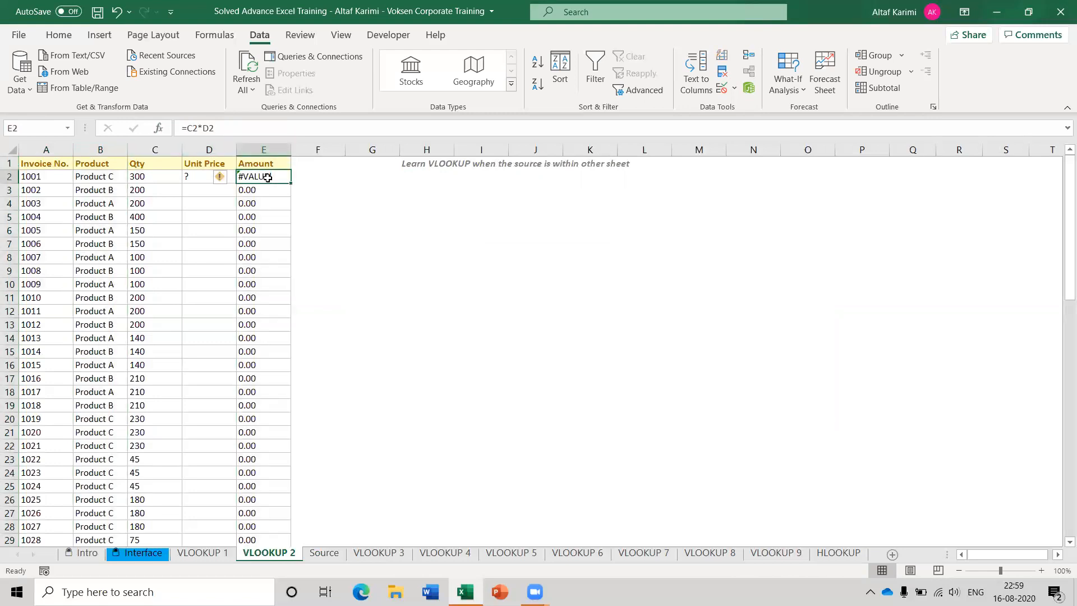
# Step: Start a VLOOKUP in D2 of the VLOOKUP 2 sheet through its function arguments, with product cell B2 as lookup value
pyautogui.click(194, 174)
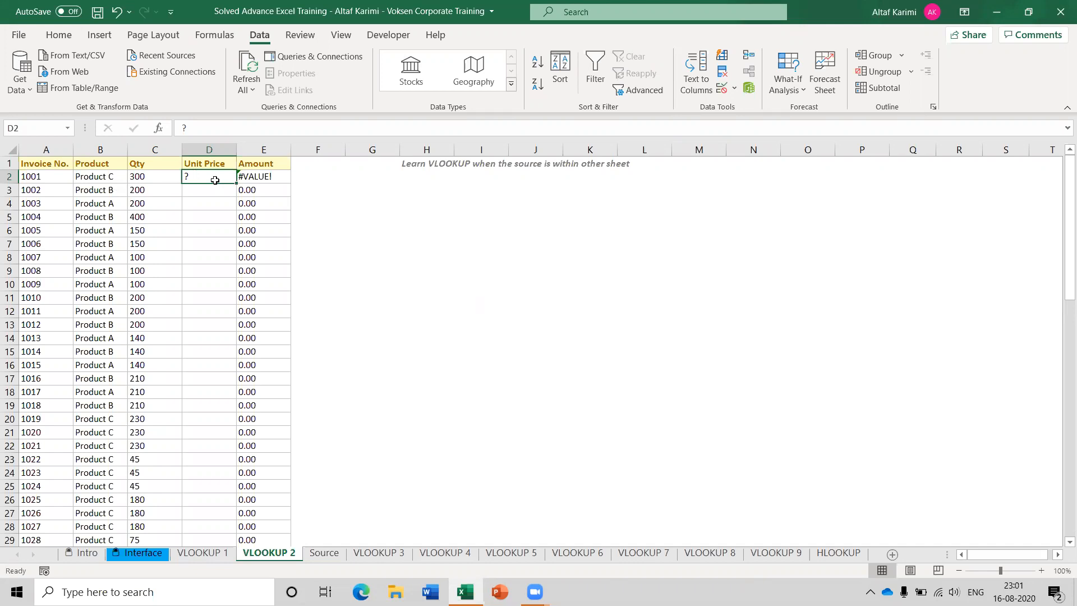
pyautogui.write('=VL')
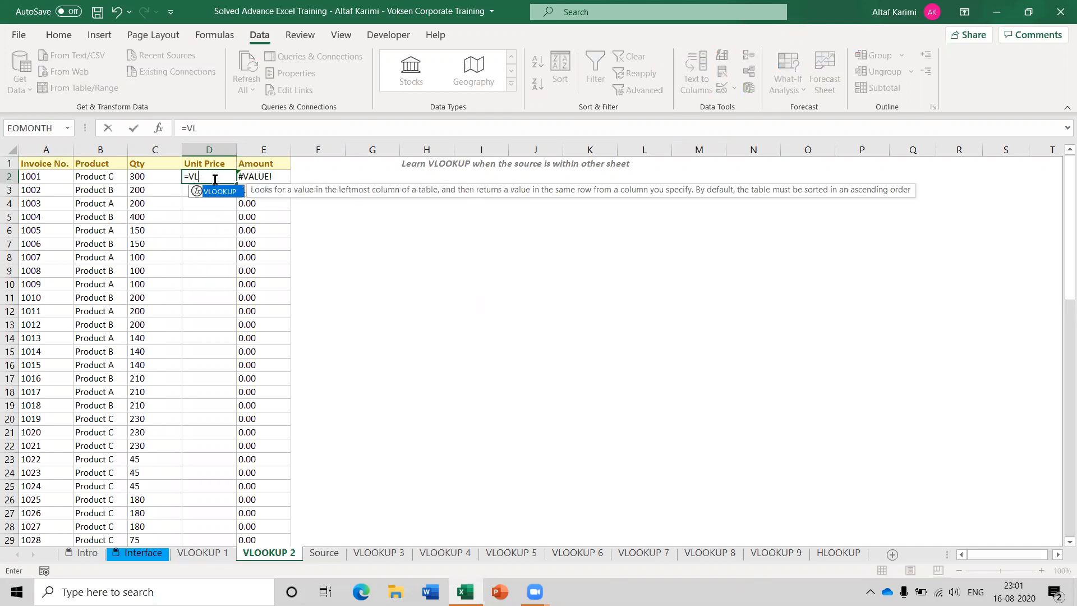
pyautogui.press('Tab')
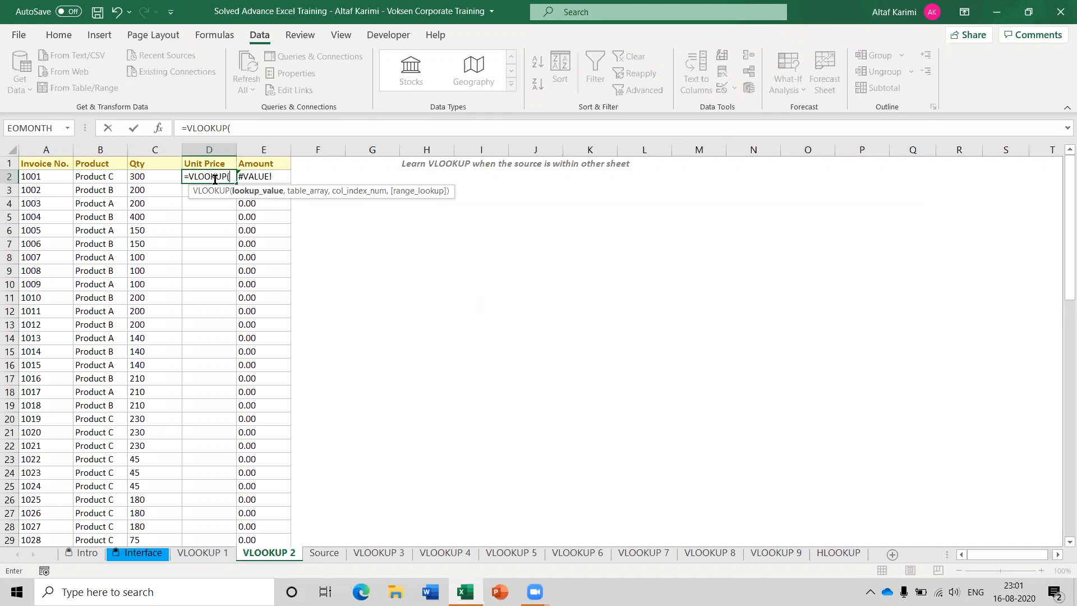
pyautogui.hotkey('ctrl', 'a')
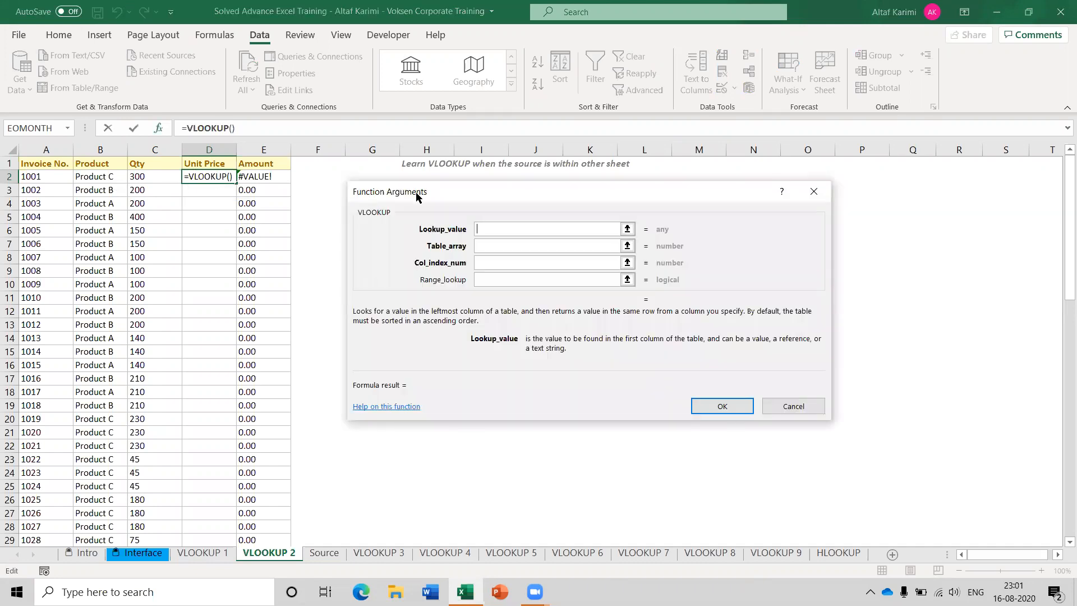
pyautogui.moveTo(416, 192); pyautogui.dragTo(291, 232)
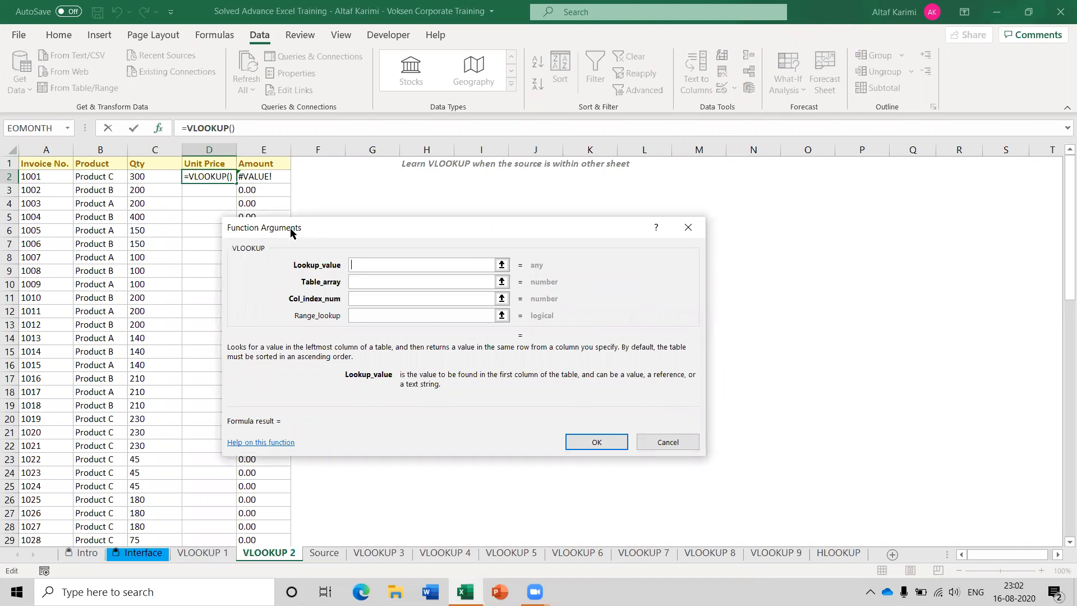
pyautogui.click(104, 176)
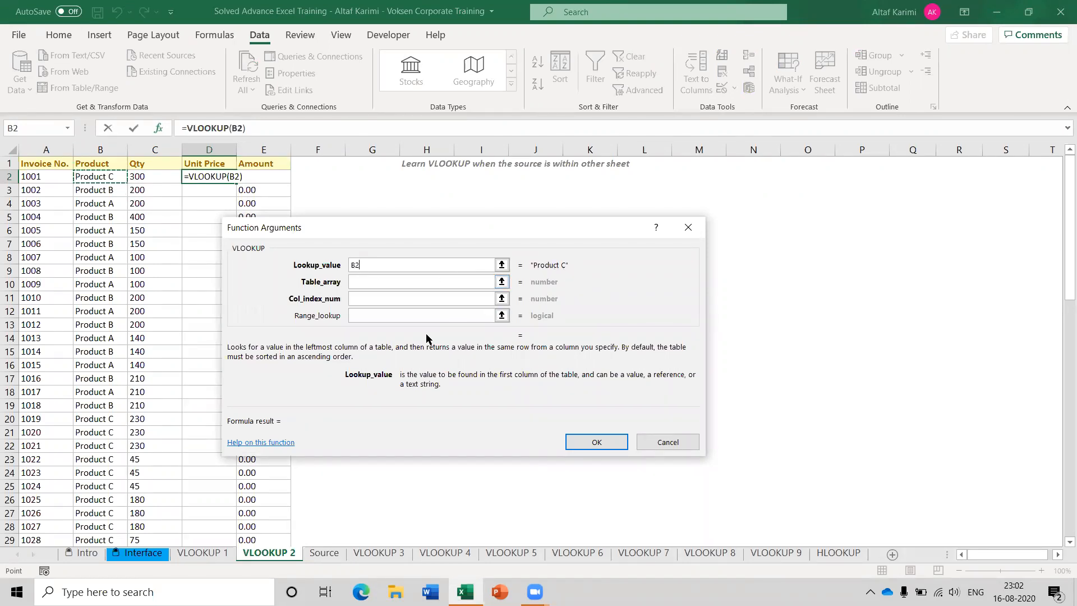
# Step: Set the table array to the Product through Unit Price data in the Source sheet, locked as Source!$A$2:$C$6
pyautogui.click(402, 284)
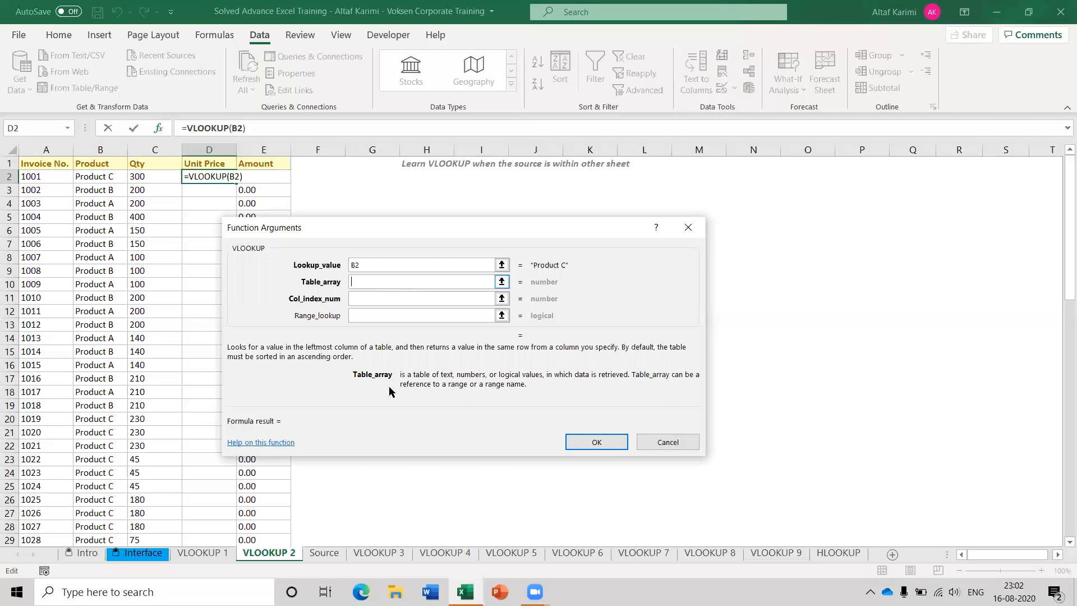
pyautogui.click(316, 554)
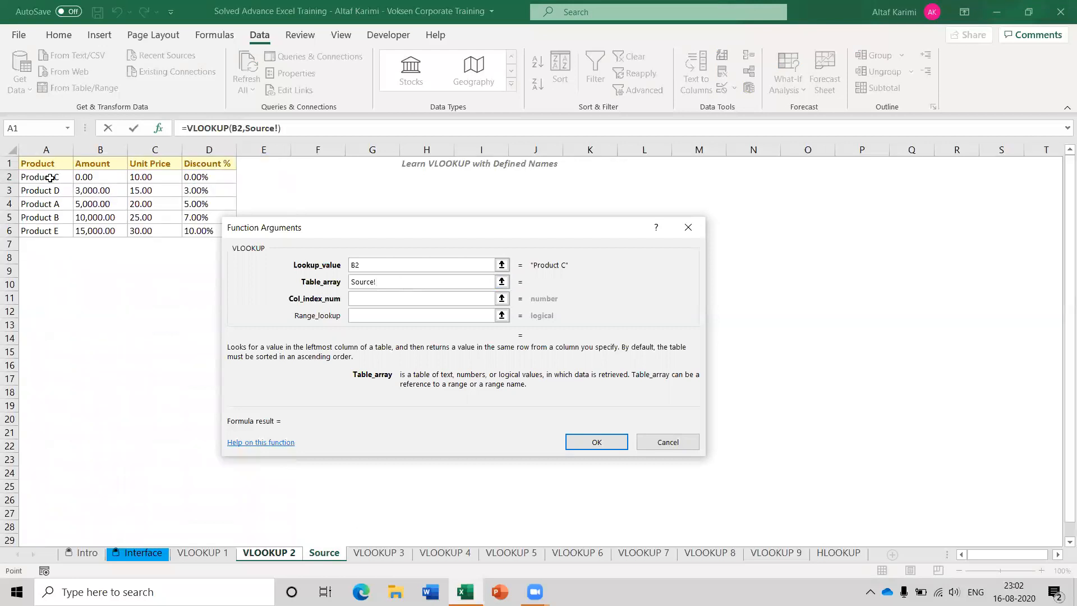
pyautogui.moveTo(50, 179); pyautogui.dragTo(142, 229)
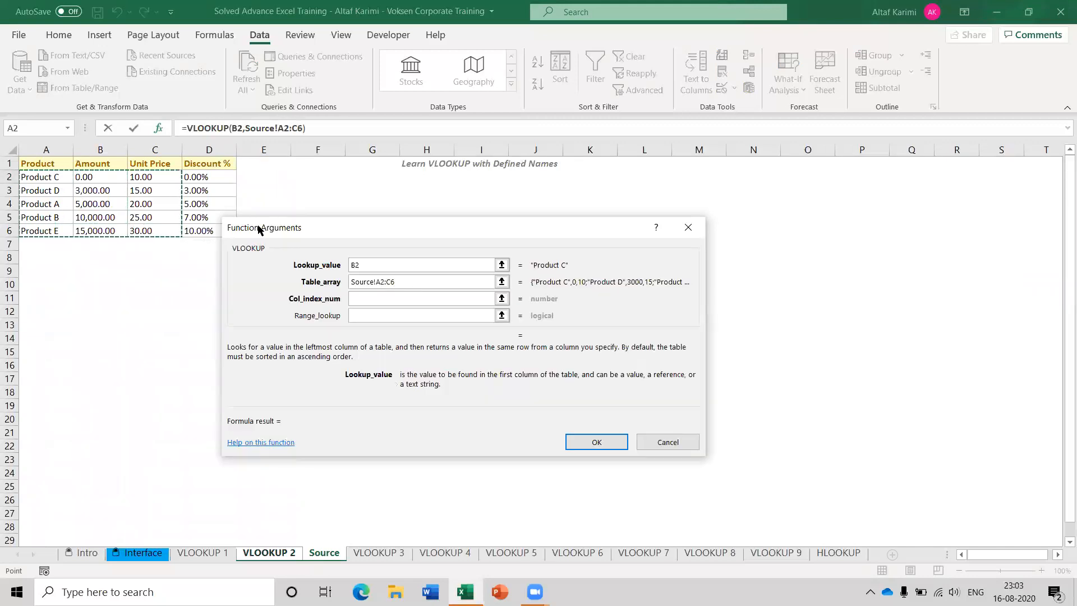
pyautogui.moveTo(257, 224); pyautogui.dragTo(310, 230)
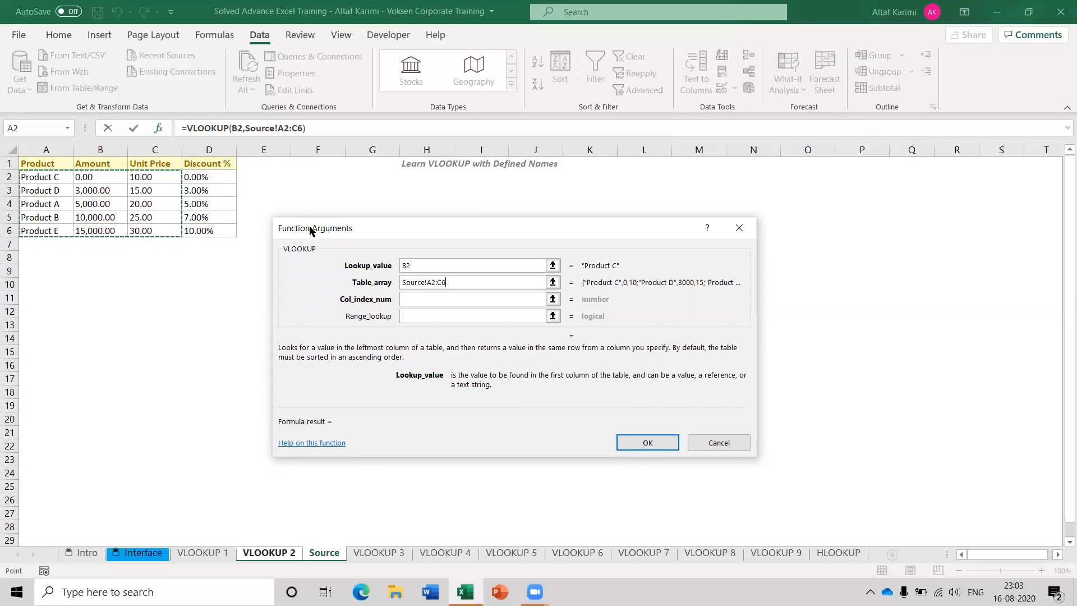
pyautogui.moveTo(46, 174); pyautogui.dragTo(192, 227)
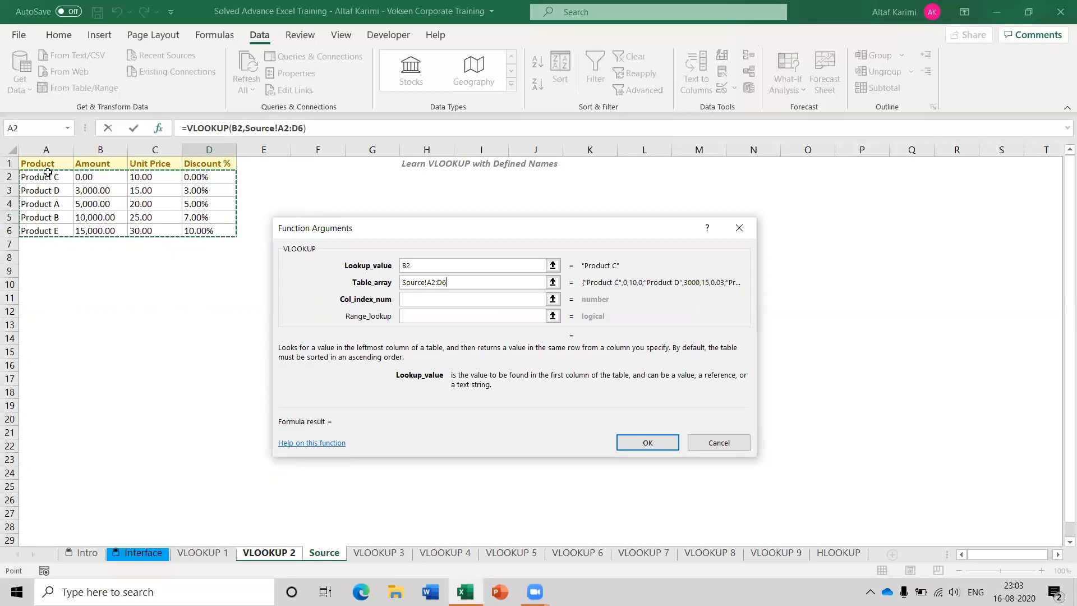
pyautogui.moveTo(47, 174); pyautogui.dragTo(134, 230)
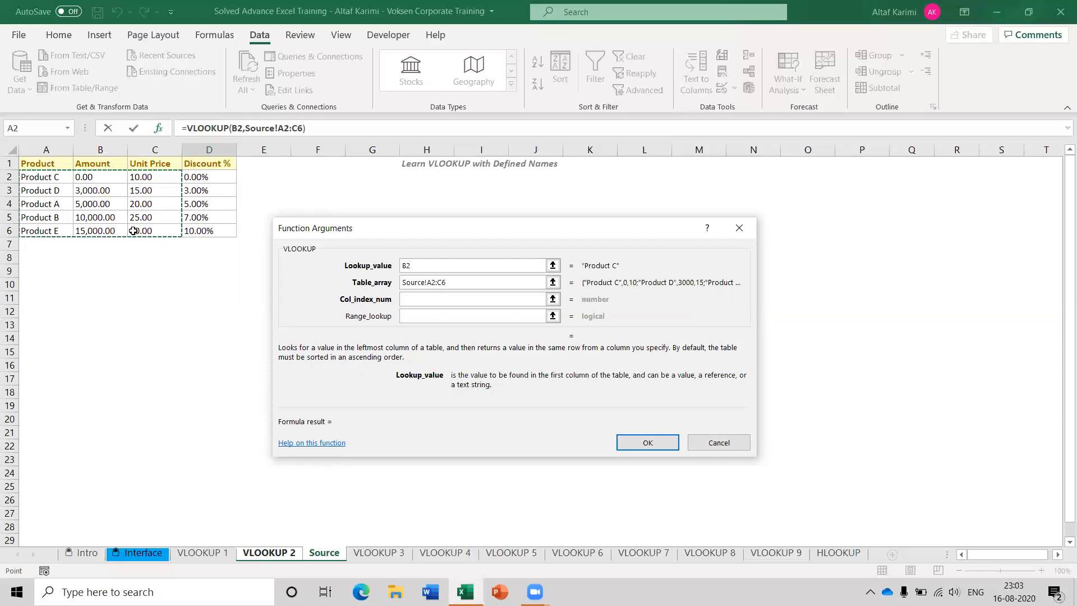
pyautogui.press('F4')
# Step: Complete the VLOOKUP with column index 3 and range lookup 0, and fill the formula down the Unit Price column
pyautogui.click(417, 264)
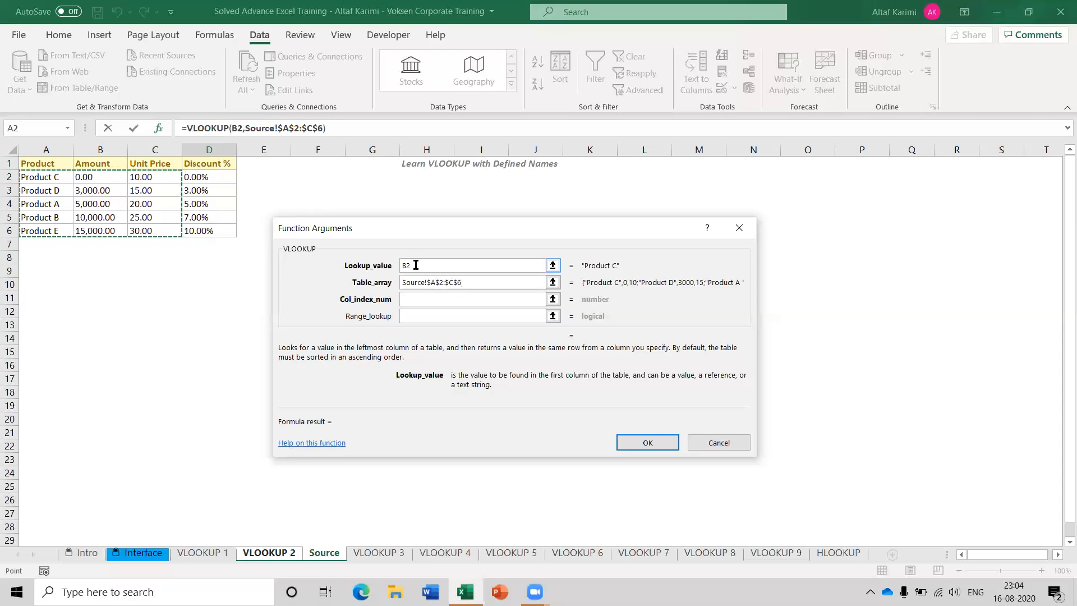
pyautogui.click(416, 265)
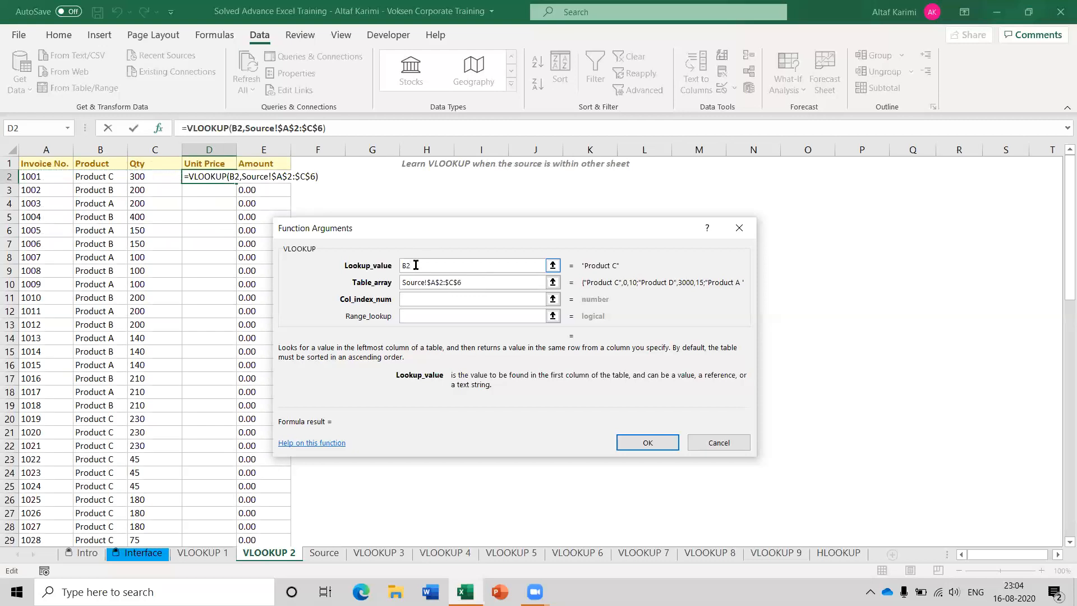
pyautogui.click(476, 281)
pyautogui.click(483, 280)
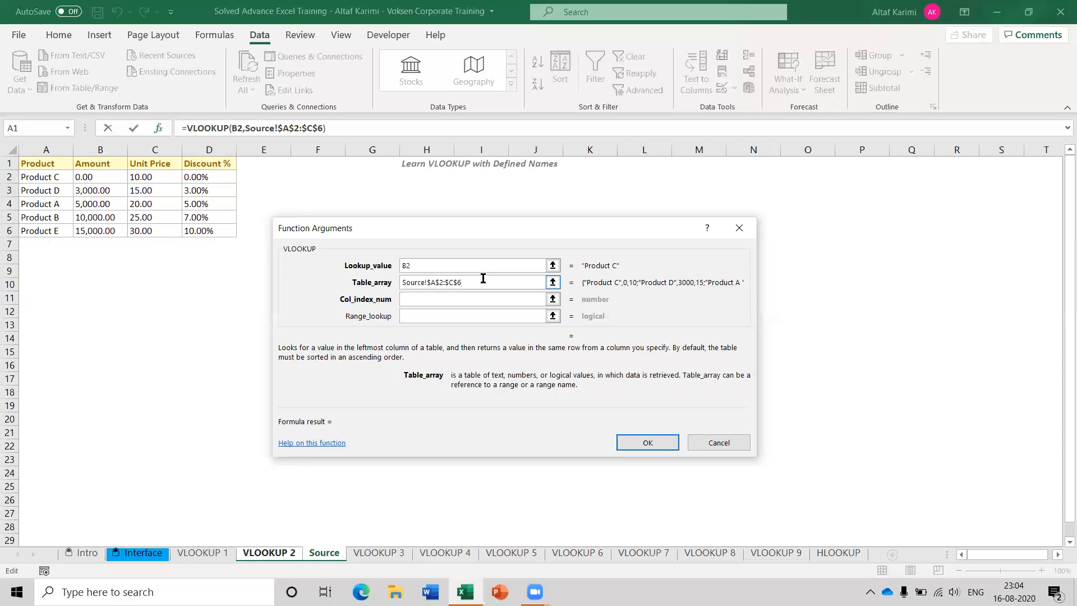
pyautogui.click(454, 299)
pyautogui.write('3')
pyautogui.click(446, 315)
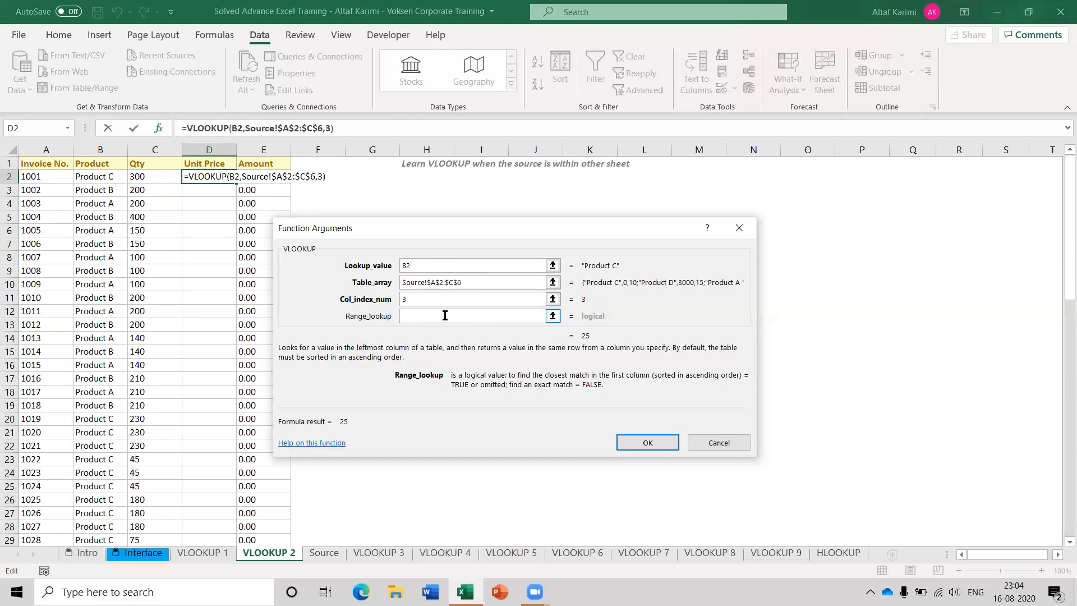
pyautogui.write('0')
pyautogui.click(647, 444)
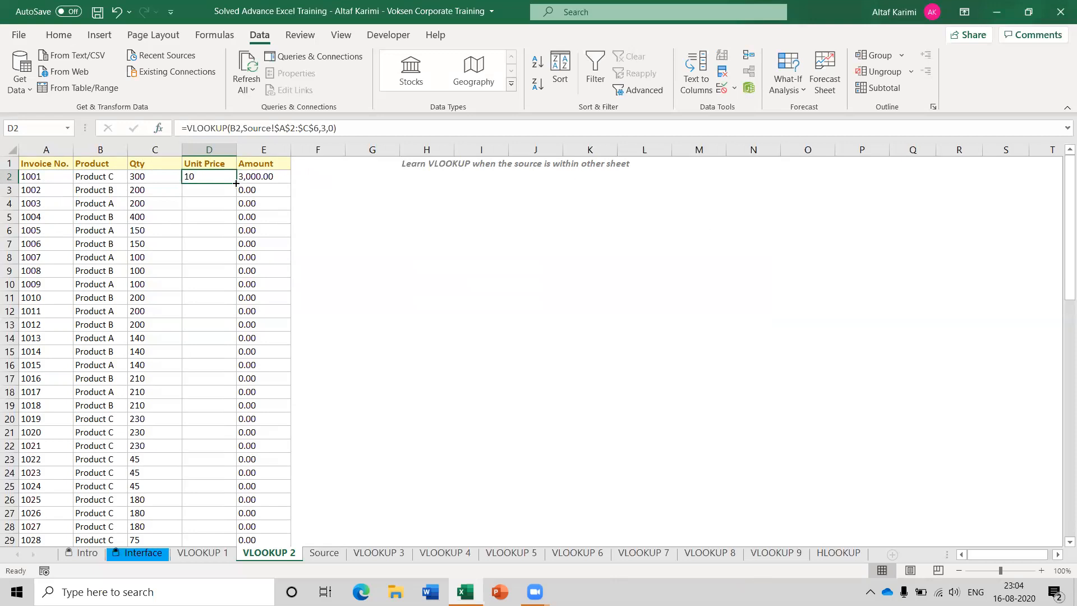
pyautogui.doubleClick(236, 183)
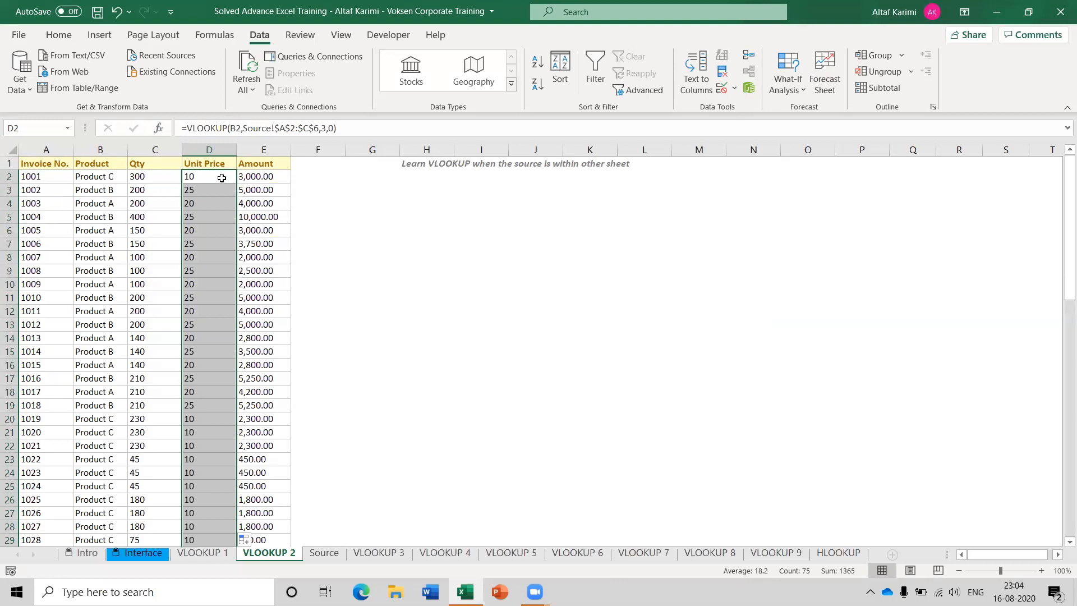
pyautogui.click(221, 178)
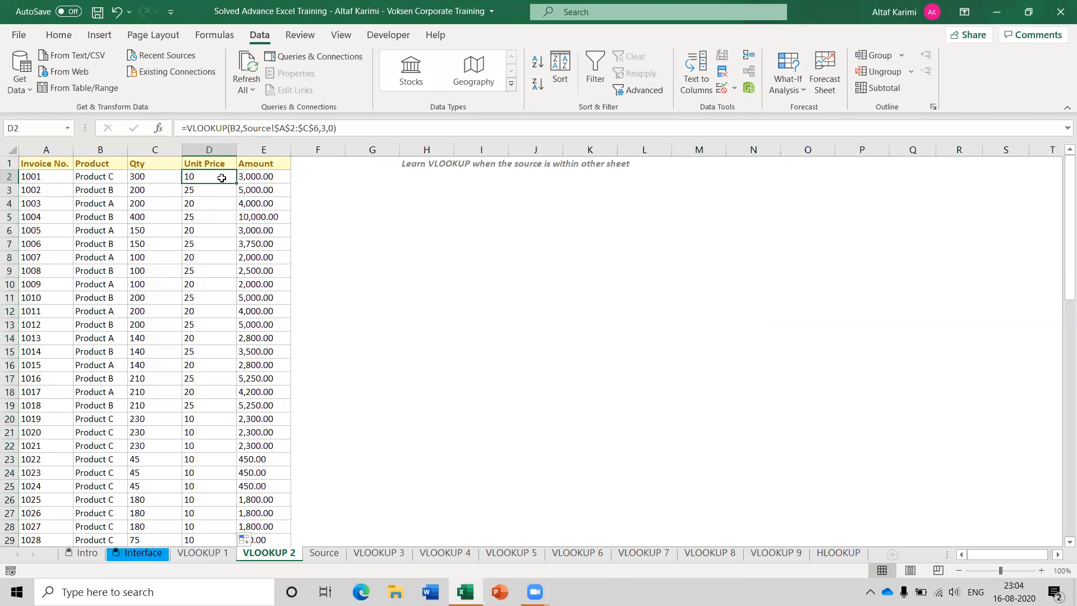
# Step: Clear the filled Unit Price formulas in D3:D76 of the VLOOKUP 2 sheet, keeping the one in D2
pyautogui.press('Down')
pyautogui.hotkey('ctrl', 'shift', 'Down')
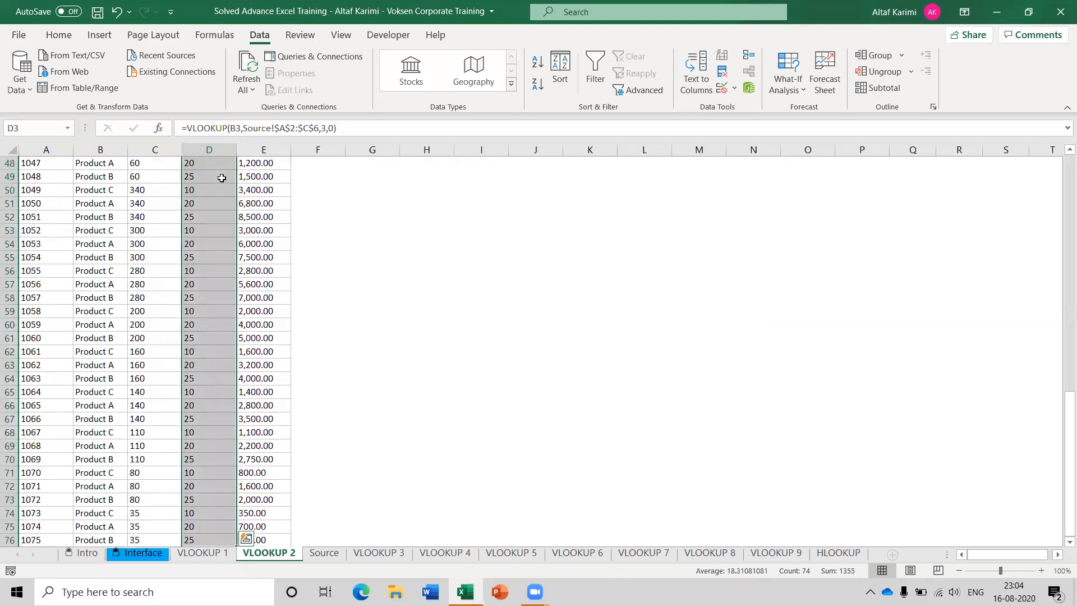
pyautogui.press('Delete')
# Step: Copy the VLOOKUP formula from D2 and paste it over the whole Unit Price range D2:D76, using the Qty column to find the last row
pyautogui.click(222, 177)
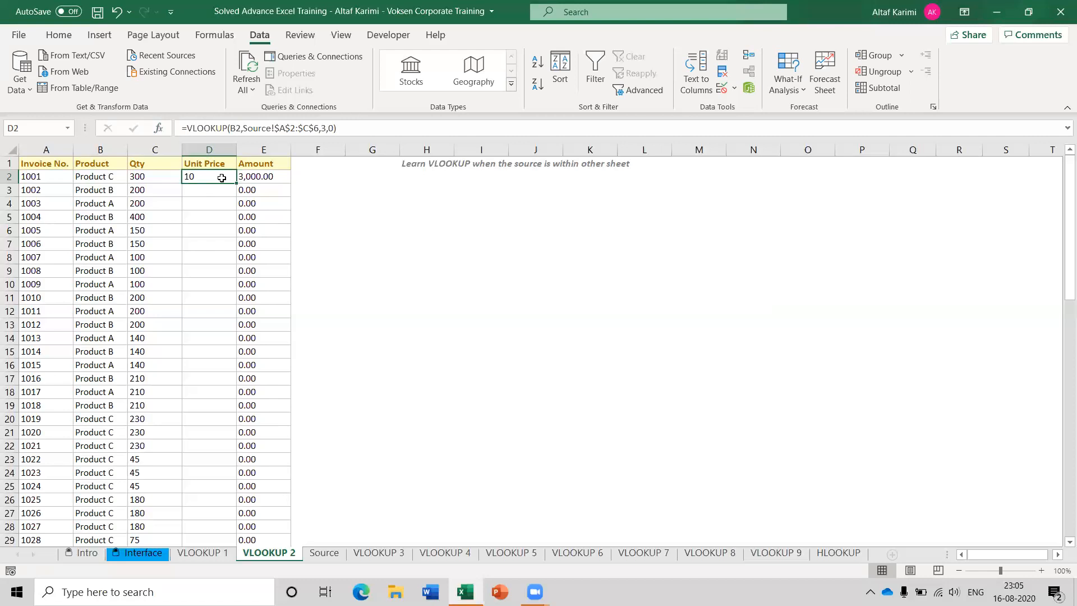
pyautogui.press('Right')
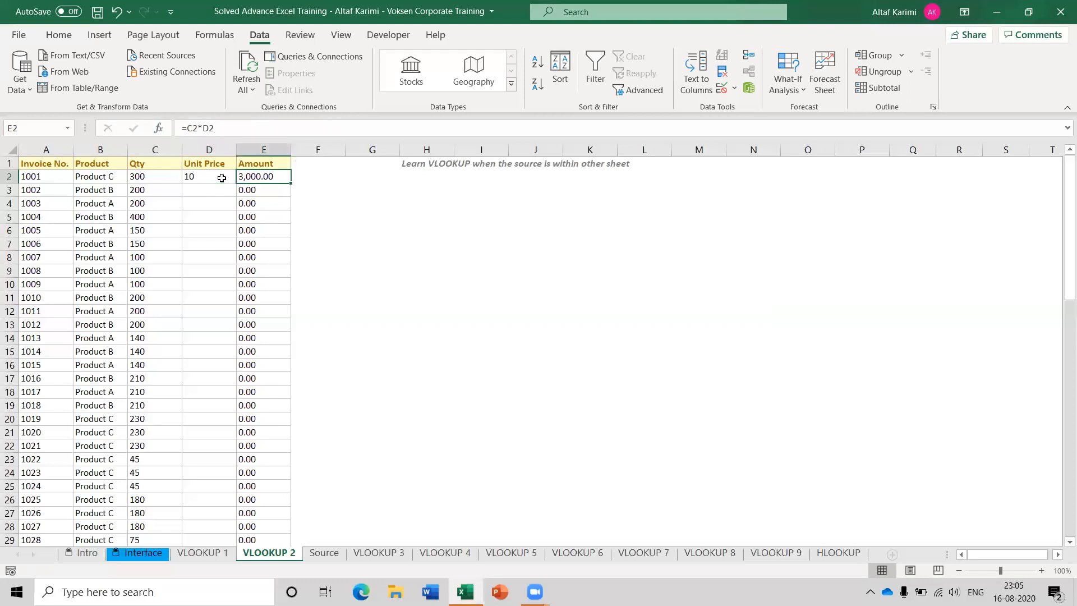
pyautogui.press('Left')
pyautogui.press('Left')
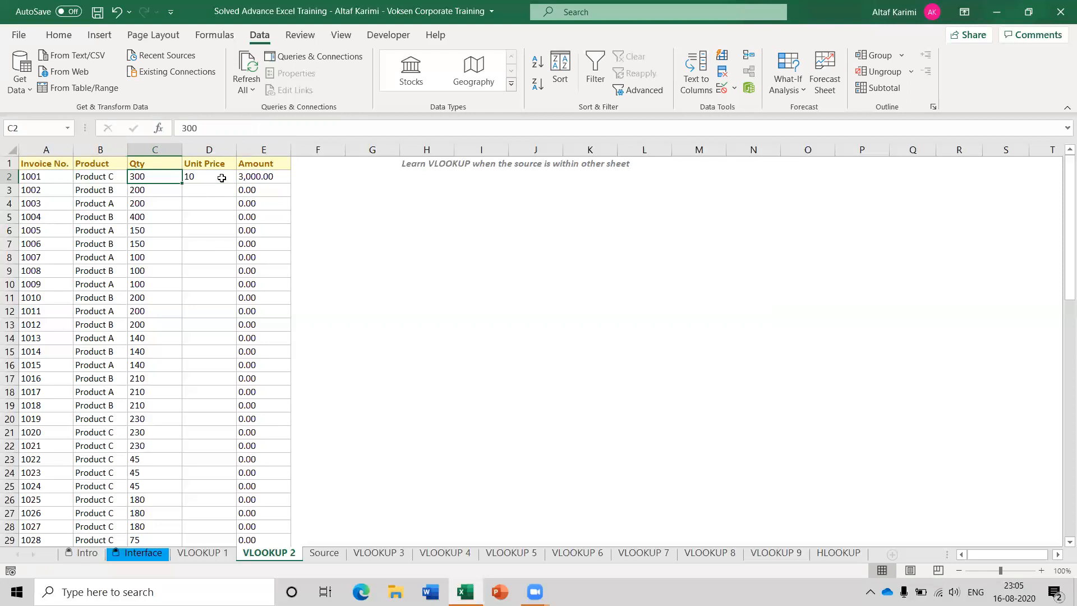
pyautogui.hotkey('ctrl', 'Down')
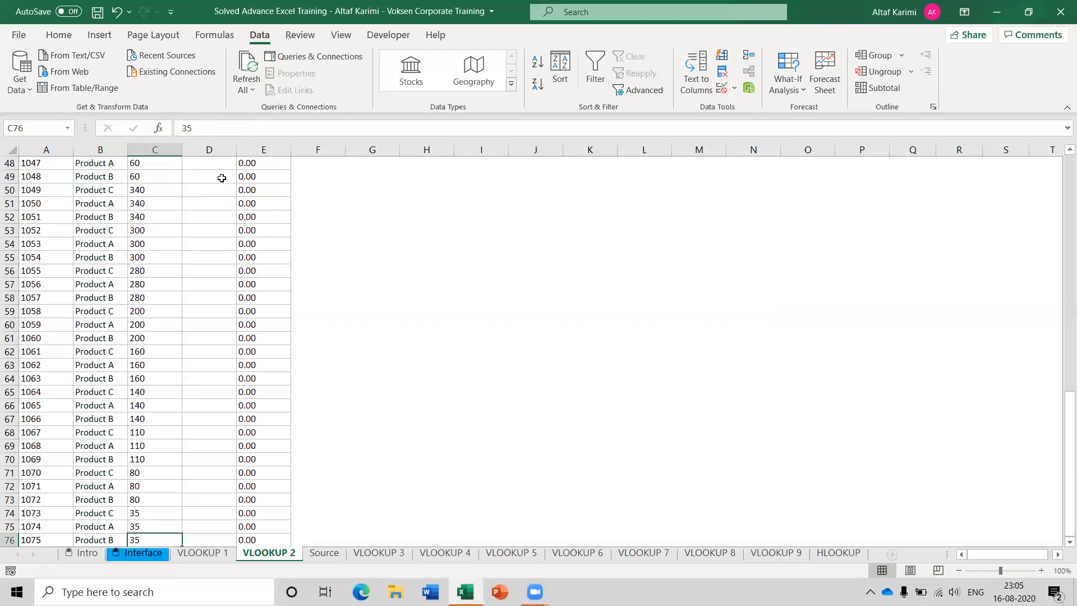
pyautogui.press('Right')
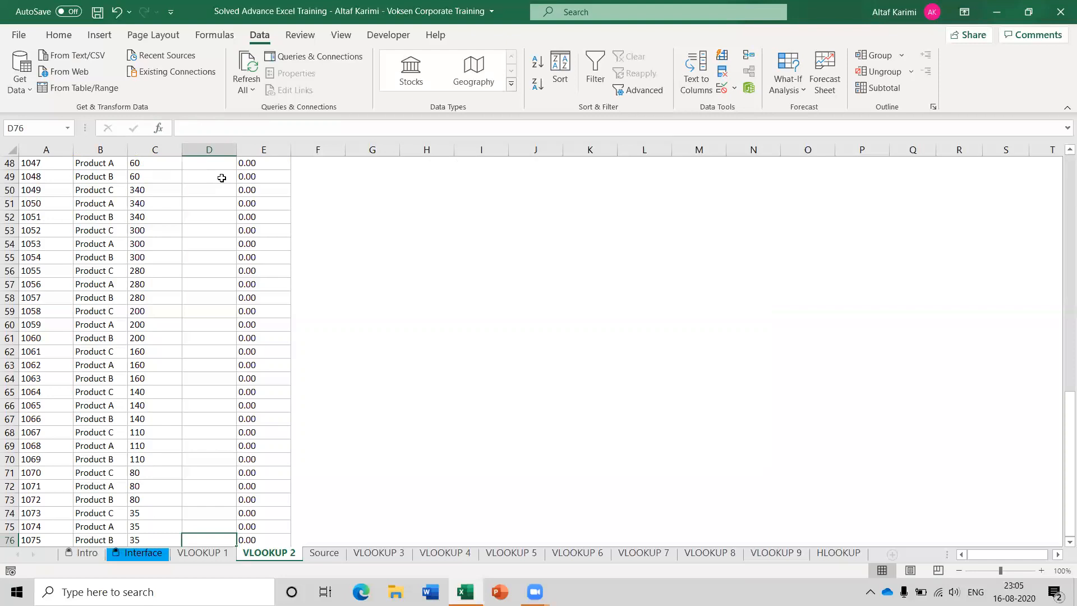
pyautogui.hotkey('ctrl', 'shift', 'Up')
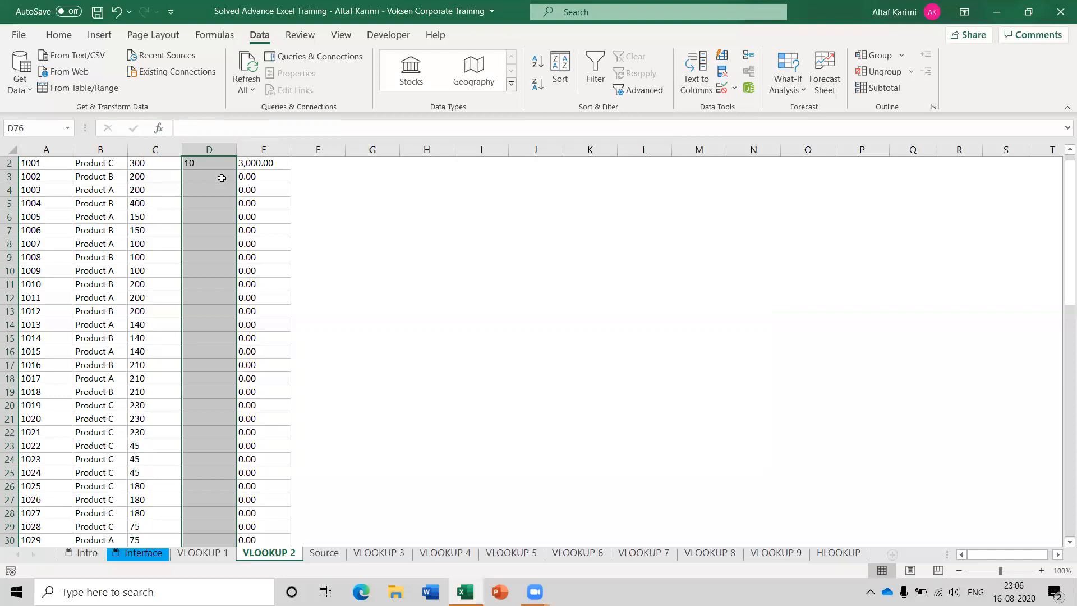
pyautogui.hotkey('ctrl', 'v')
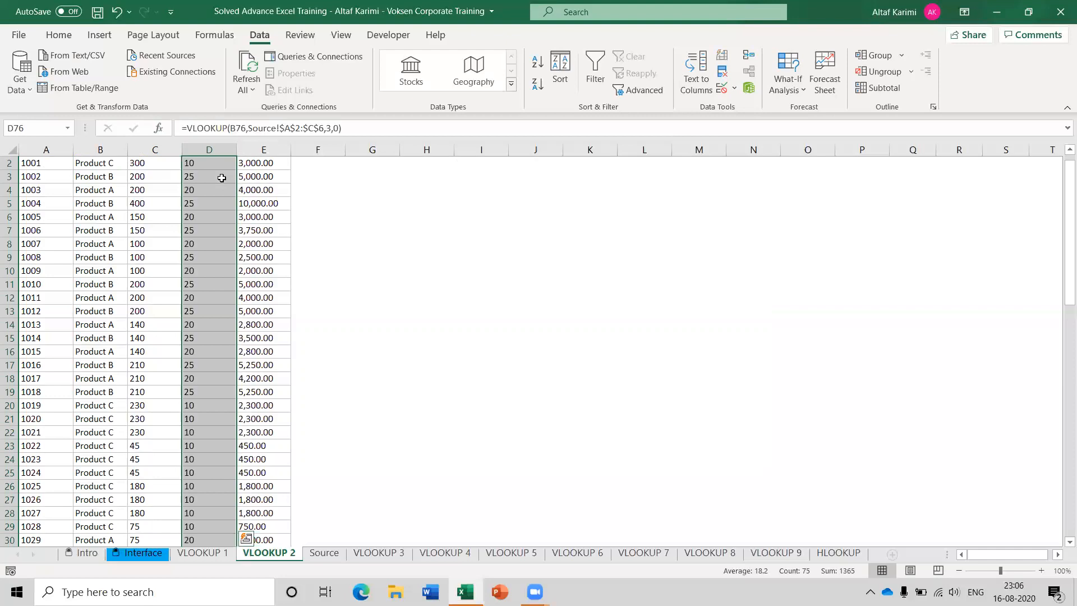
# Step: Return to the start of the VLOOKUP 2 invoice table and save the workbook
pyautogui.scroll(1, 221, 178)
pyautogui.click(206, 175)
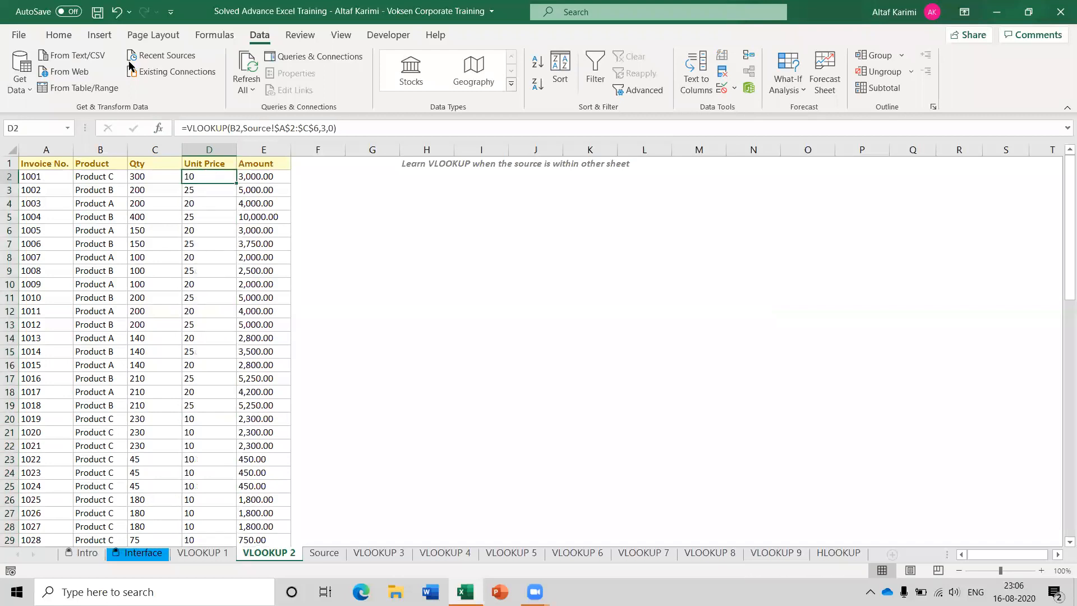
pyautogui.click(97, 12)
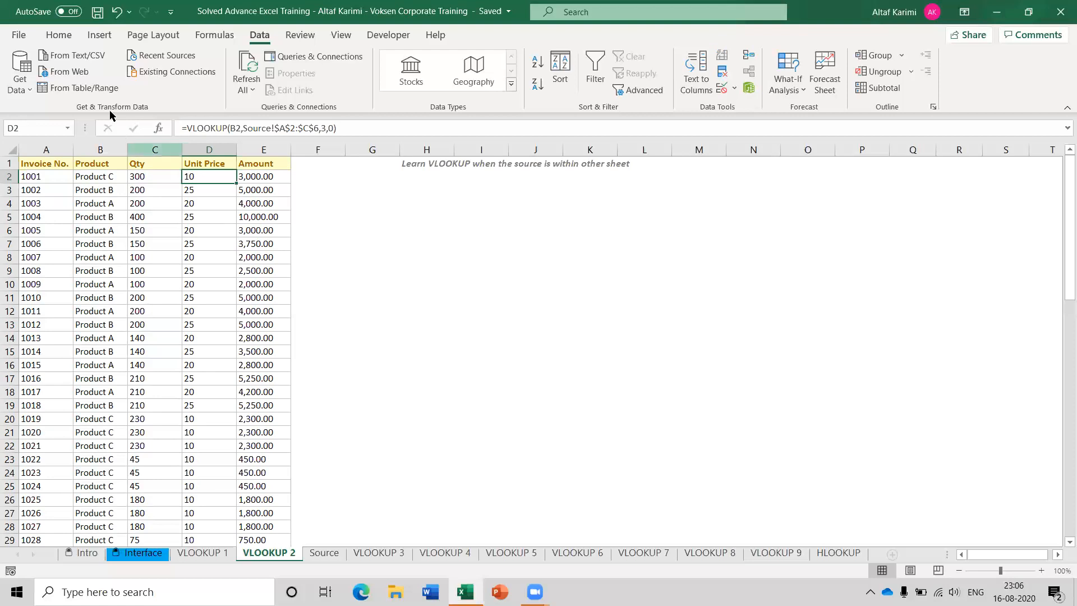
pyautogui.click(99, 14)
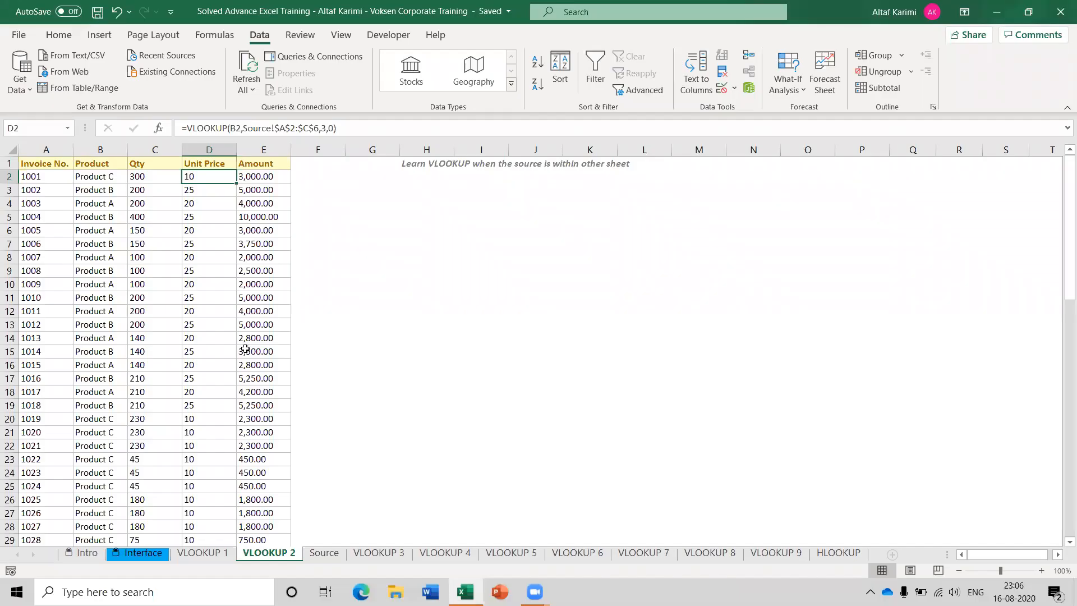
pyautogui.click(48, 165)
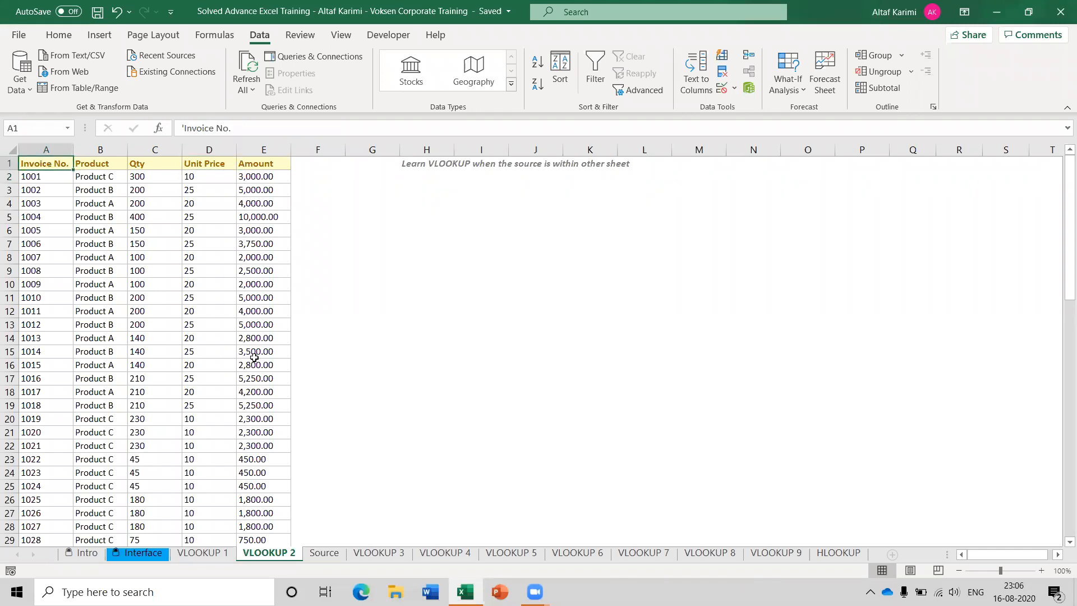
# Step: Open the VLOOKUP 3 sheet and examine its Product, Amount and Discount % columns
pyautogui.click(373, 553)
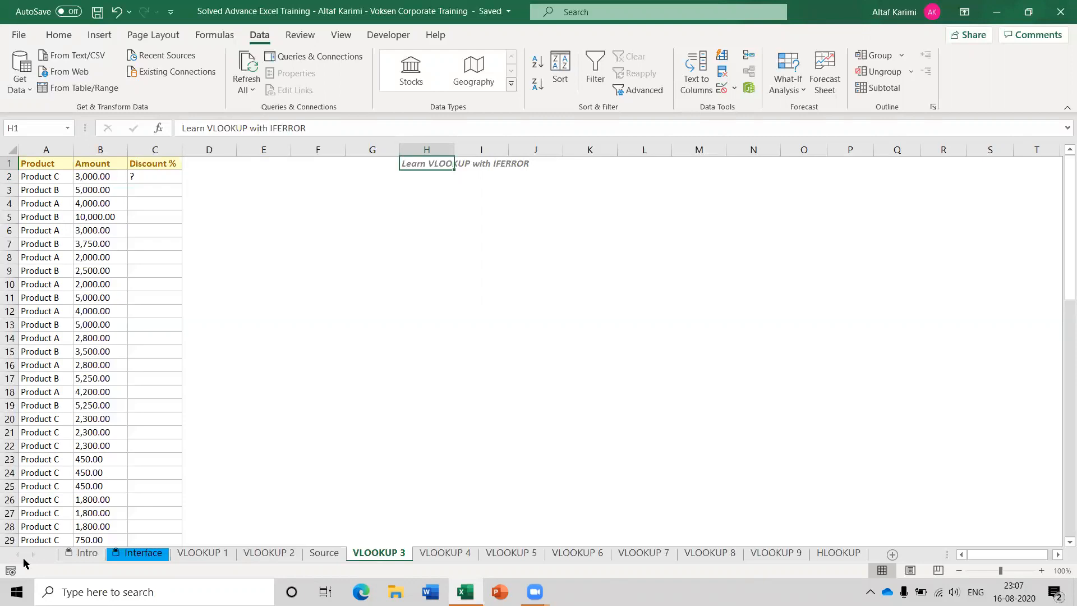
pyautogui.click(153, 179)
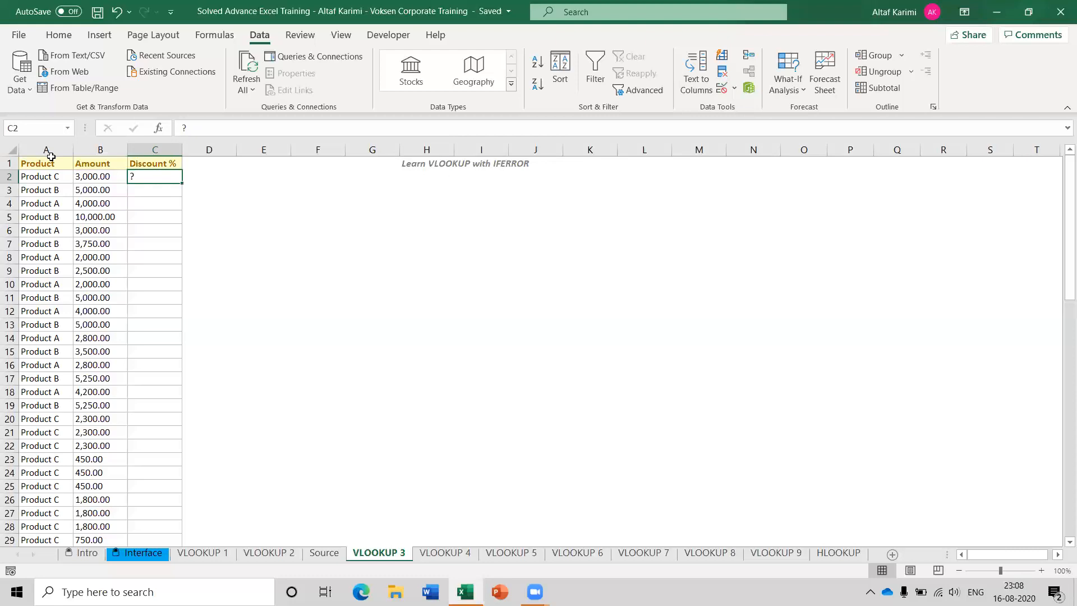
pyautogui.click(47, 177)
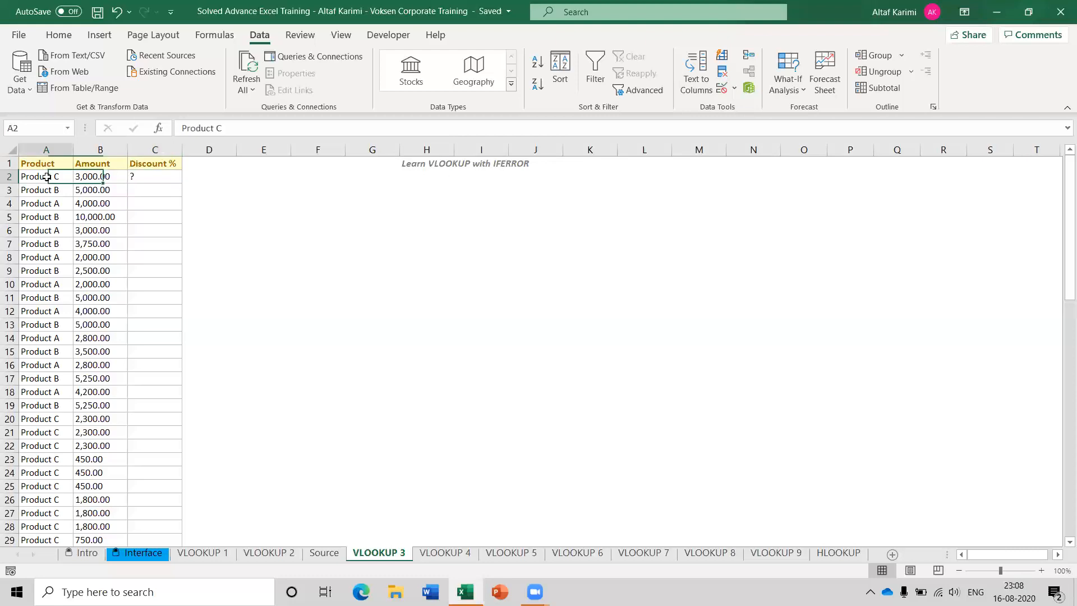
pyautogui.click(96, 179)
pyautogui.click(147, 176)
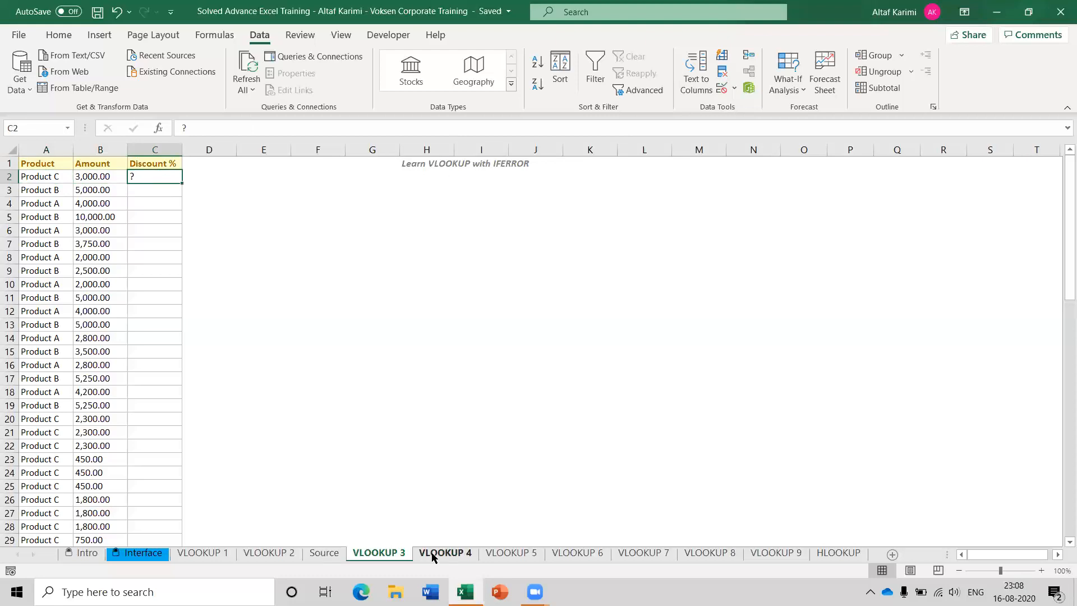
# Step: Compare the Product, Amount, Unit Price and Discount % columns of the Source sheet with the Product and Amount columns of VLOOKUP 3
pyautogui.click(324, 553)
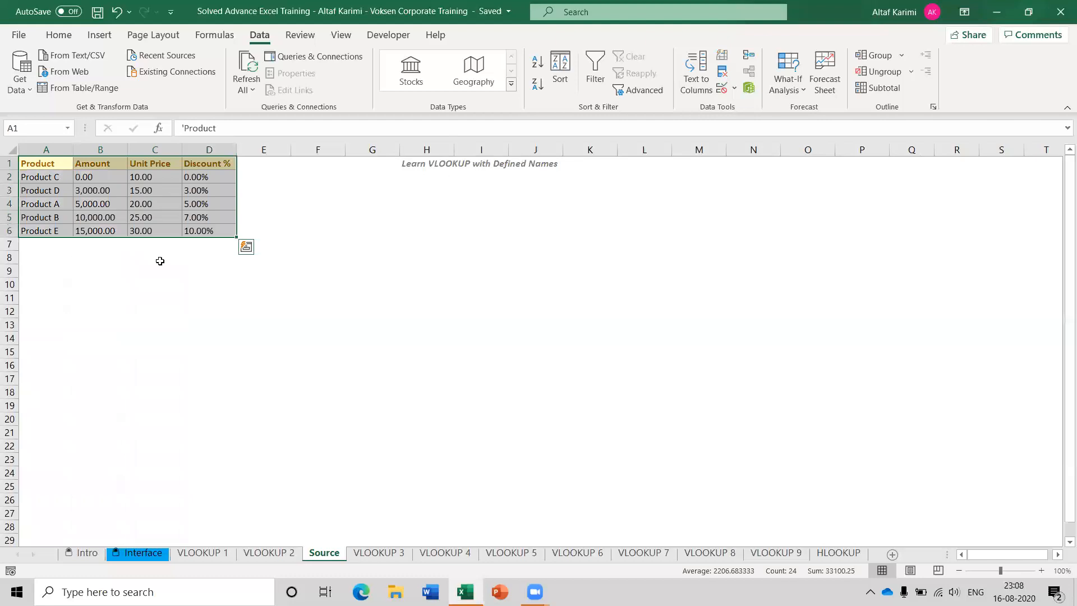
pyautogui.click(75, 161)
pyautogui.click(52, 162)
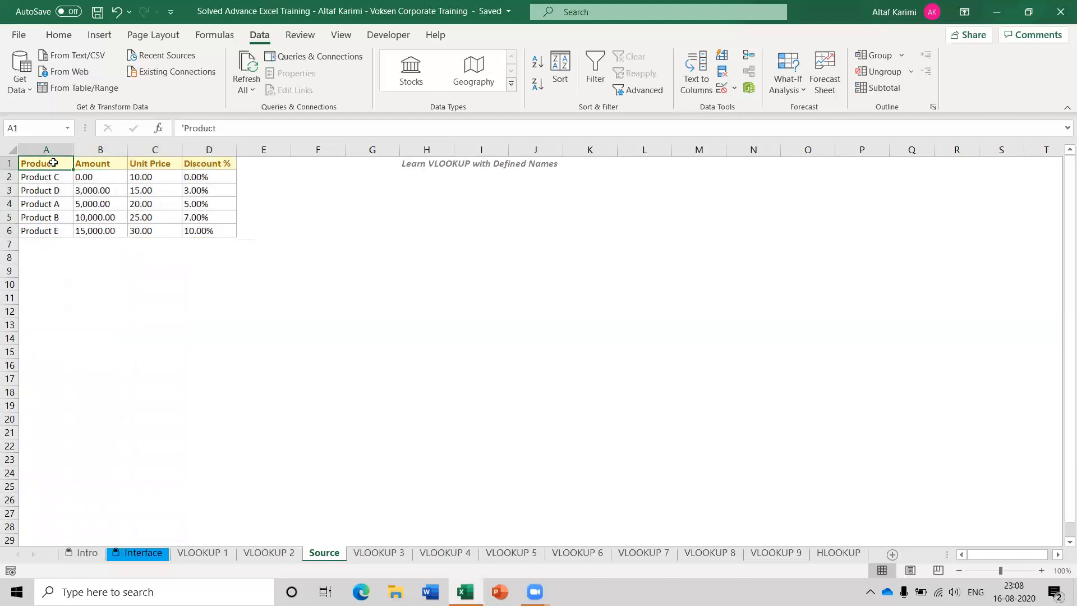
pyautogui.click(217, 147)
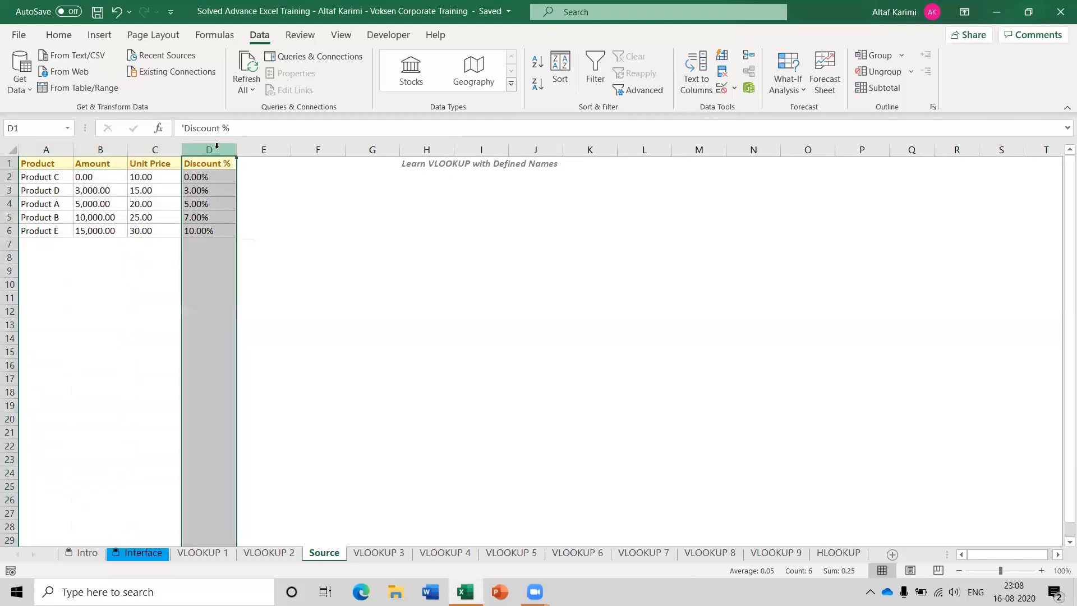
pyautogui.click(159, 149)
pyautogui.click(104, 149)
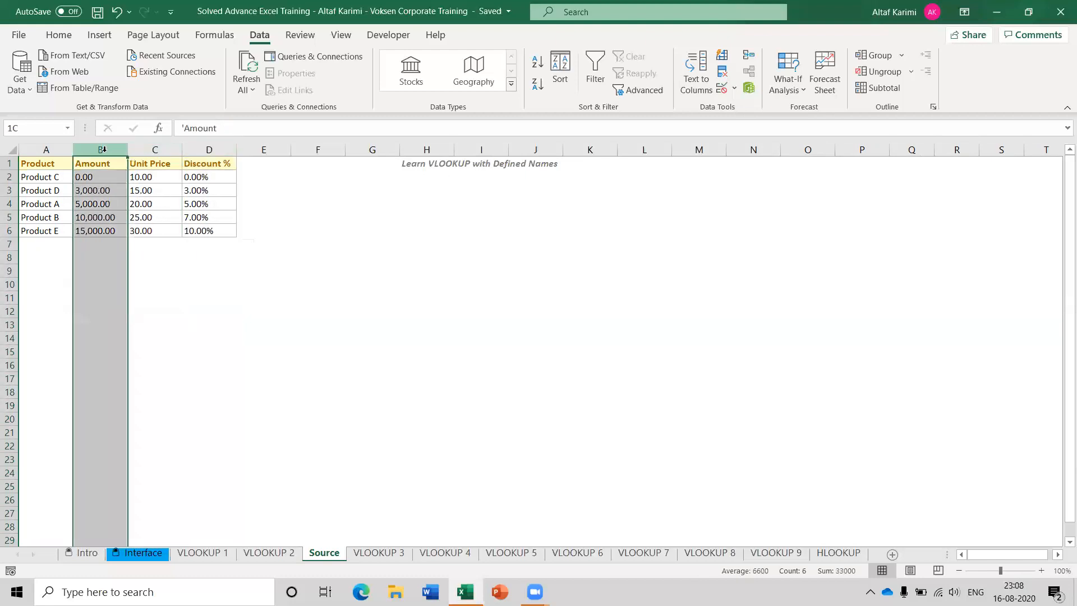
pyautogui.click(46, 149)
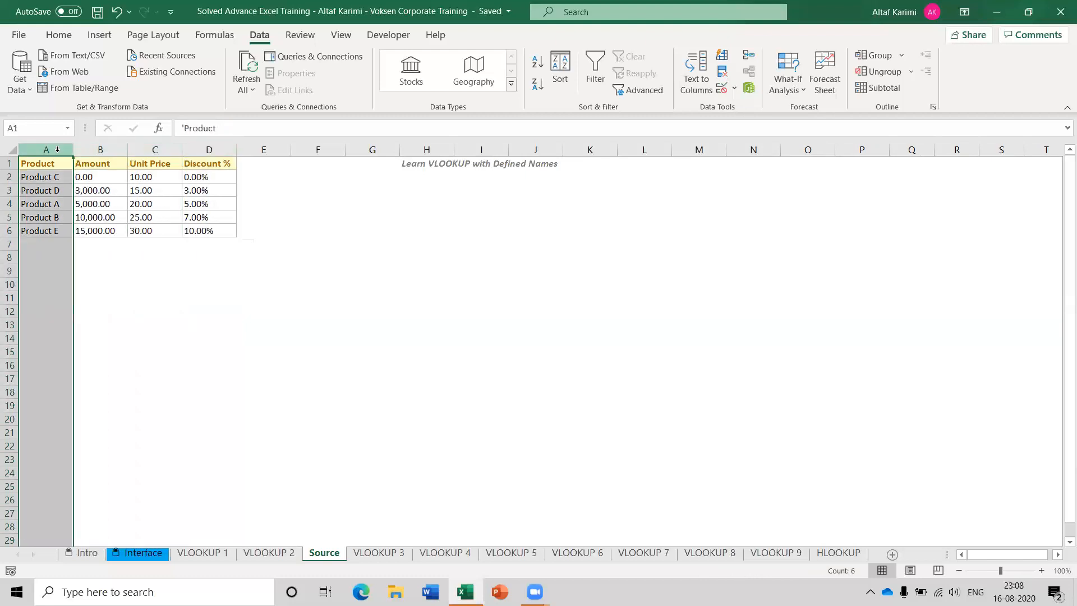
pyautogui.click(392, 554)
pyautogui.click(46, 149)
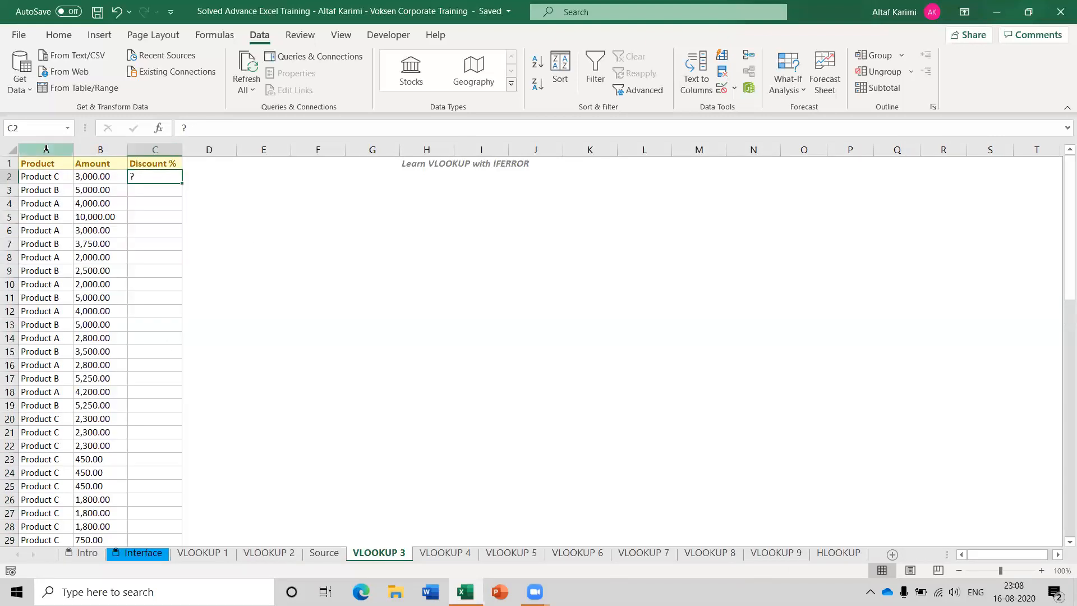
pyautogui.click(101, 149)
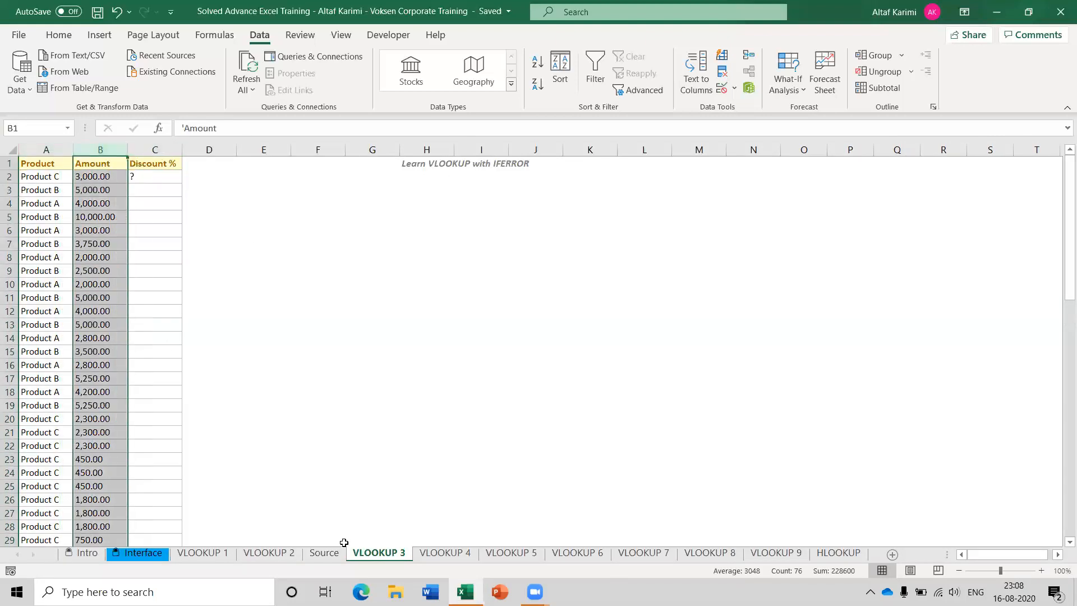
pyautogui.click(318, 554)
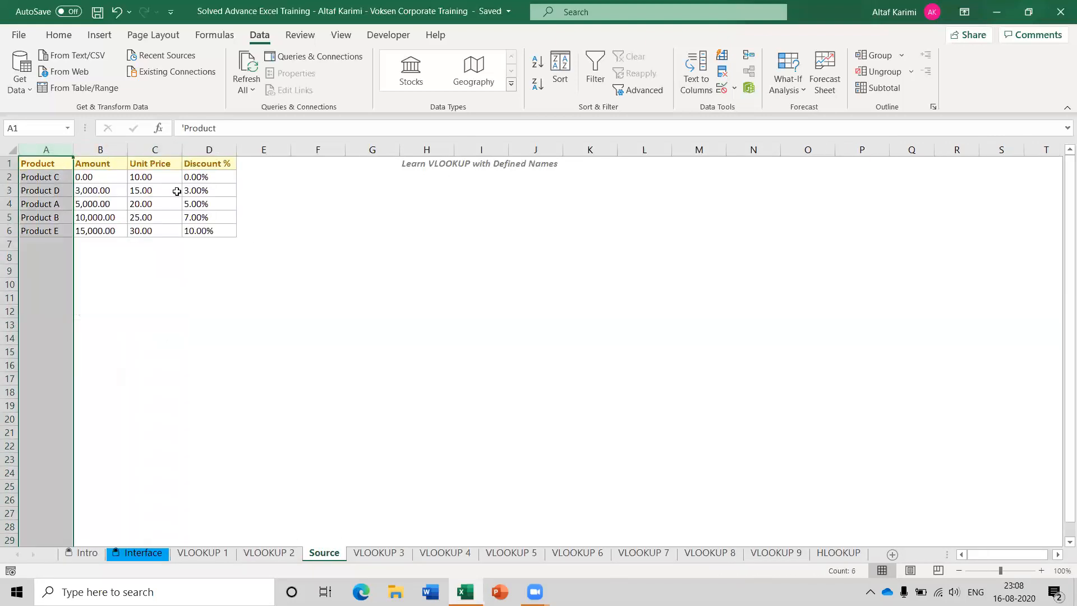
pyautogui.click(155, 149)
pyautogui.click(67, 148)
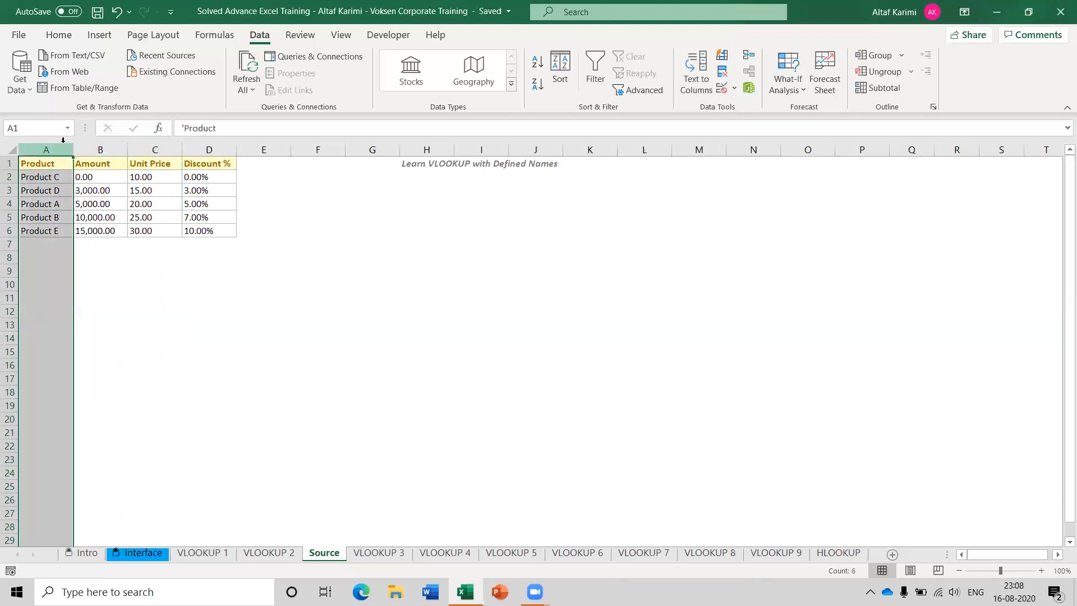
pyautogui.click(89, 145)
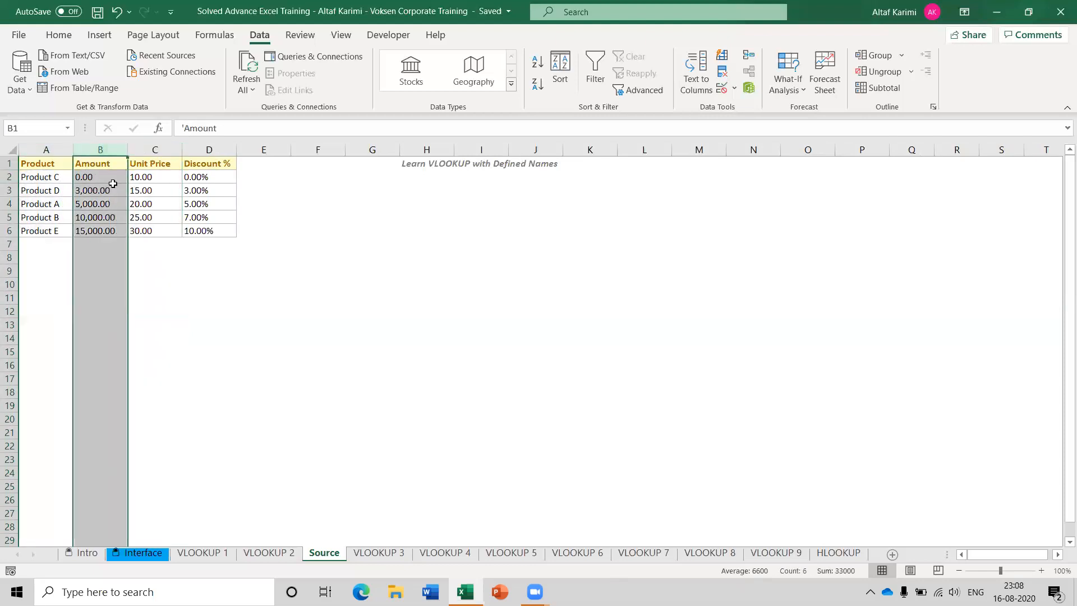
pyautogui.click(228, 173)
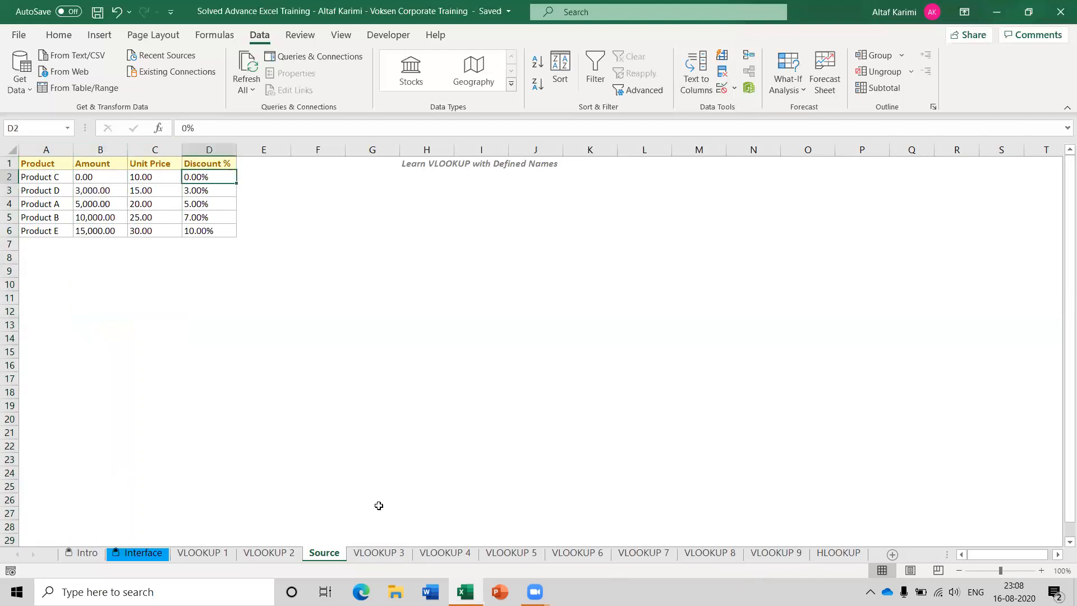
# Step: Replace the question mark in C2 of VLOOKUP 3 with a VLOOKUP started through its function arguments, using amount cell B2 as lookup value
pyautogui.click(386, 554)
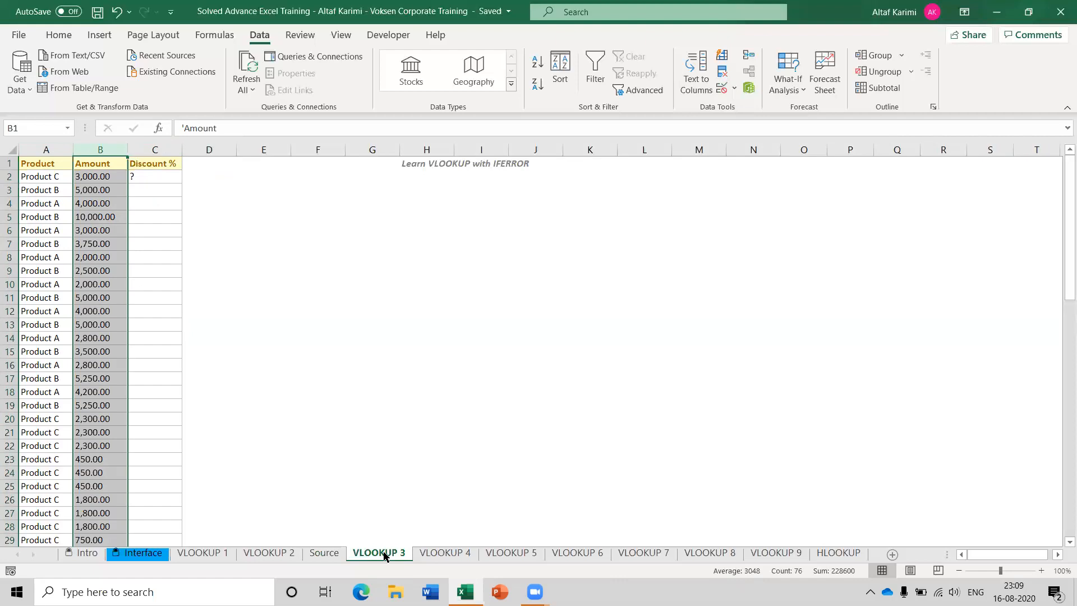
pyautogui.click(165, 169)
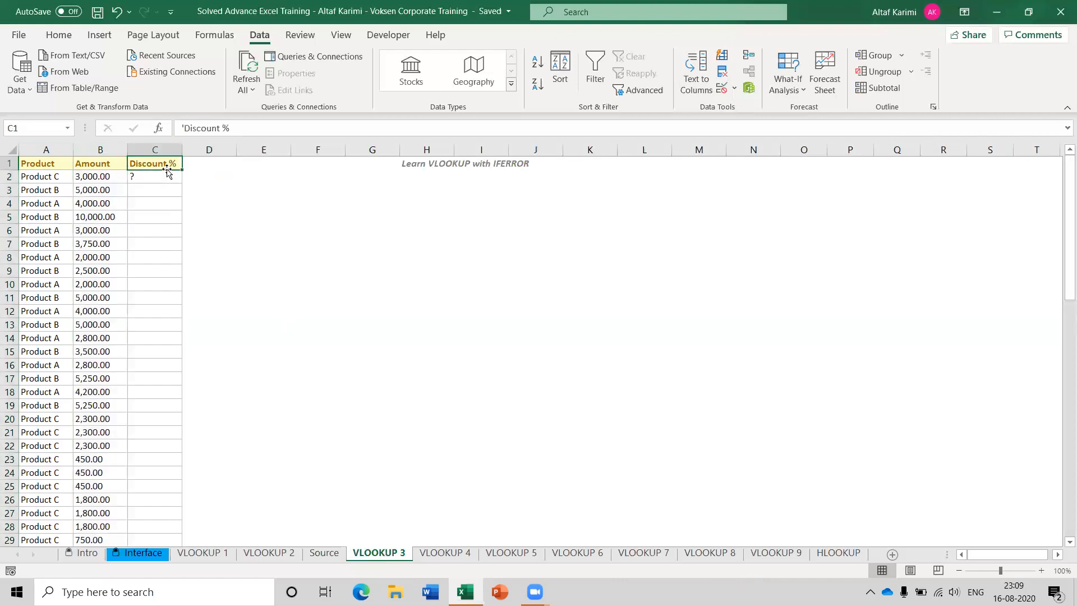
pyautogui.click(155, 176)
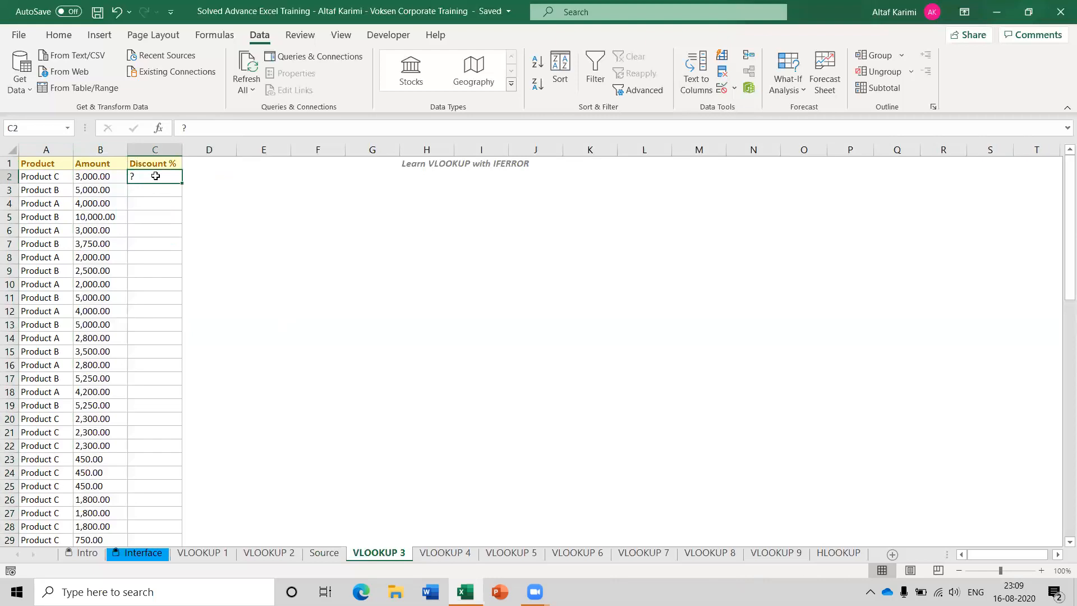
pyautogui.press('Delete')
pyautogui.write('=')
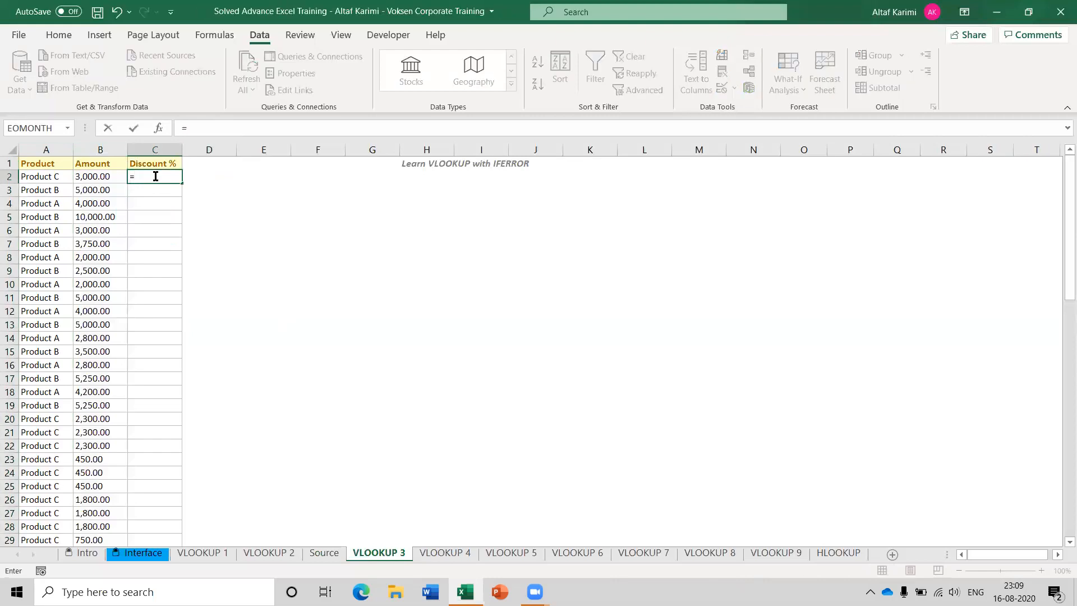
pyautogui.write('vl')
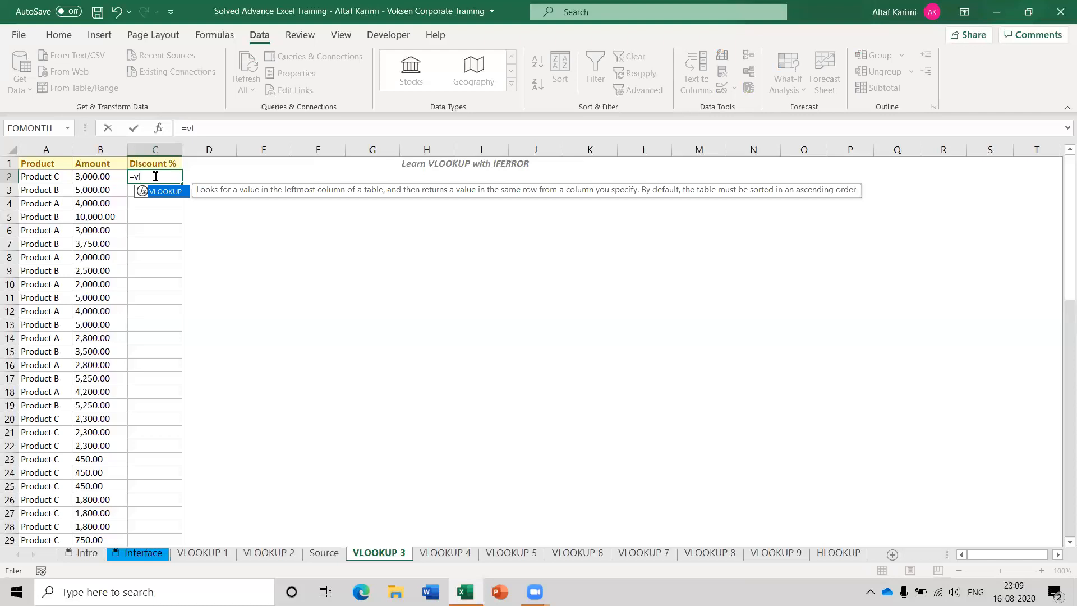
pyautogui.press('Tab')
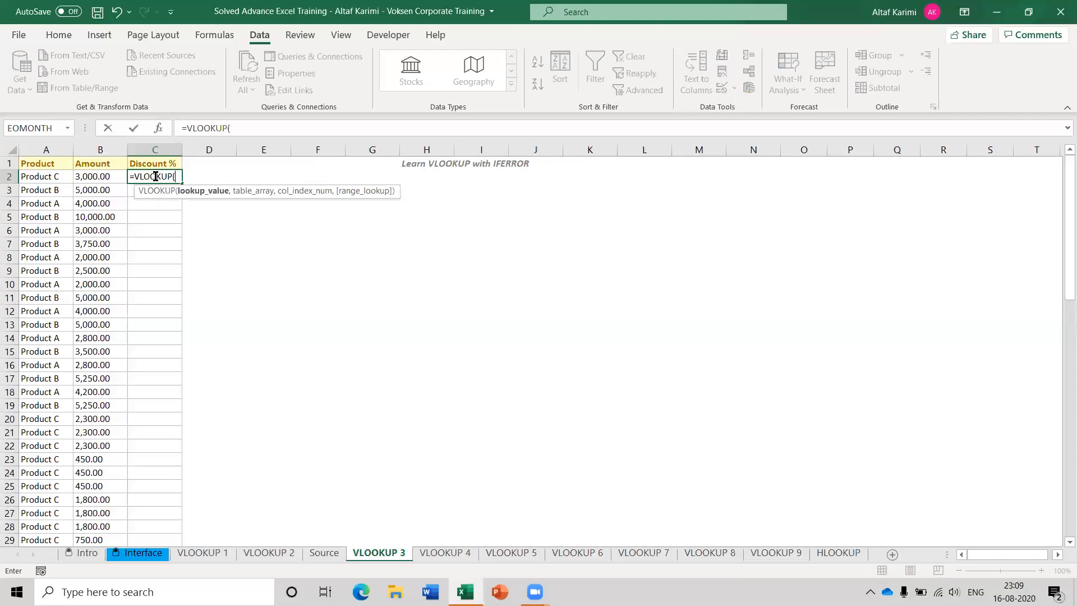
pyautogui.hotkey('ctrl', 'a')
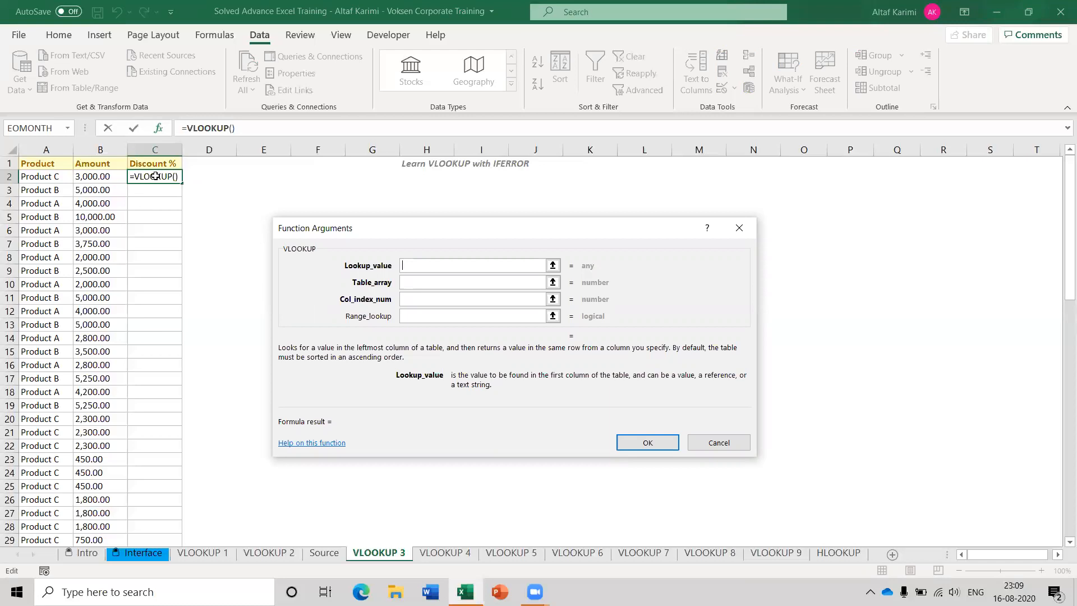
pyautogui.click(105, 174)
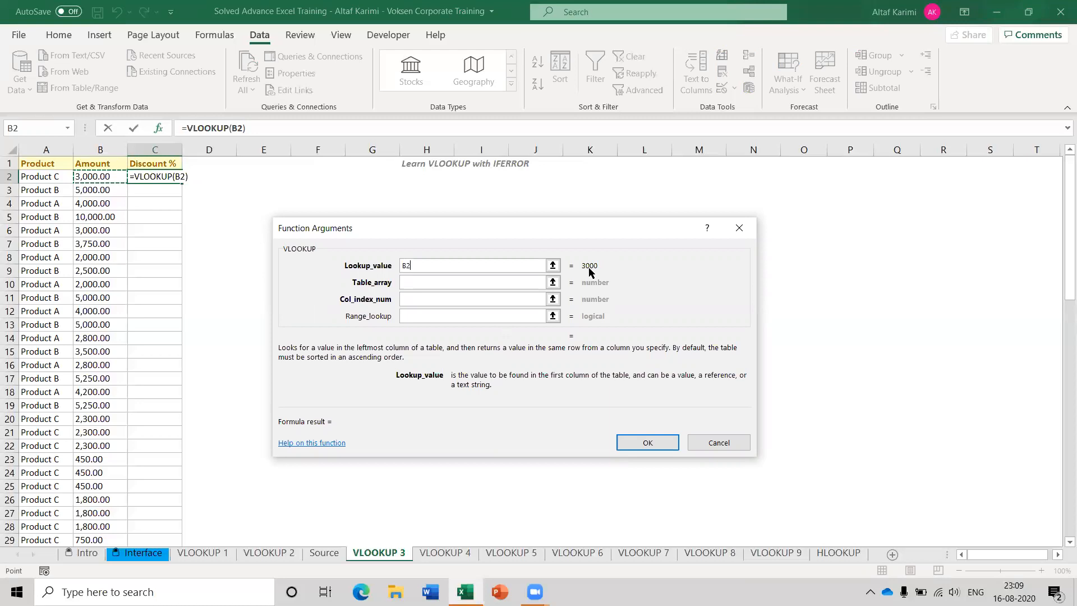
# Step: Point the table array of the VLOOKUP in C2 at the Source sheet
pyautogui.click(432, 282)
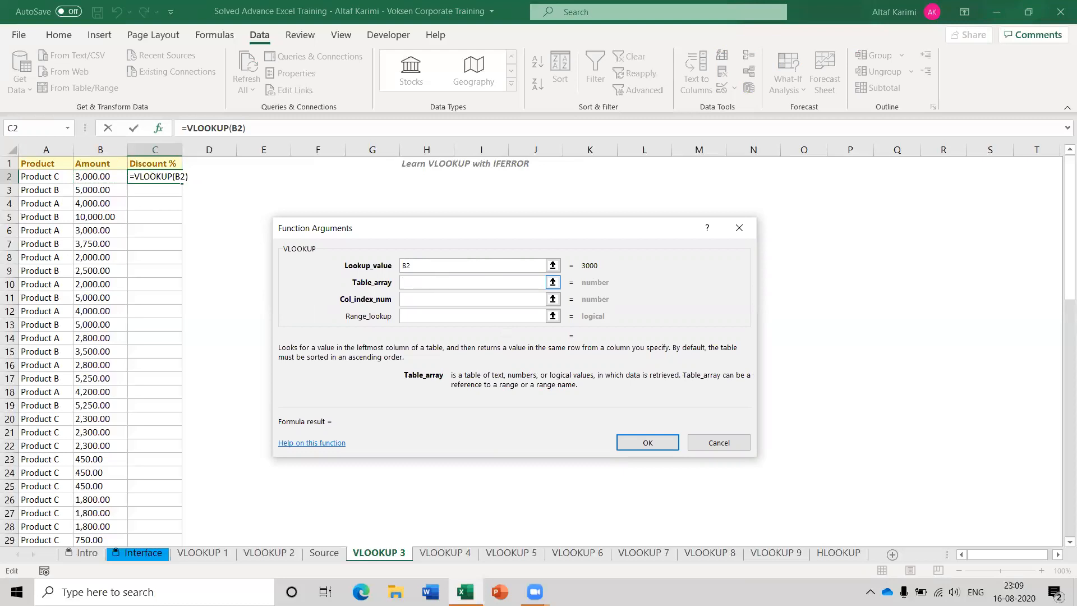
pyautogui.click(324, 553)
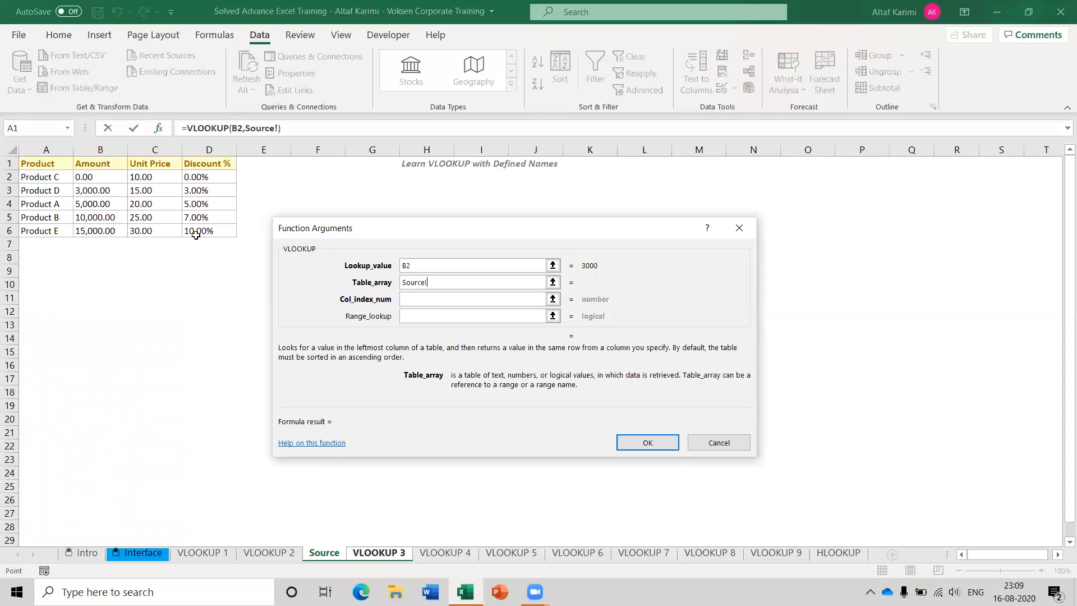
# Step: Try the Source ranges B2:B6, A2:D6 and A2:B6 as the VLOOKUP's table array
pyautogui.moveTo(99, 178); pyautogui.dragTo(104, 230)
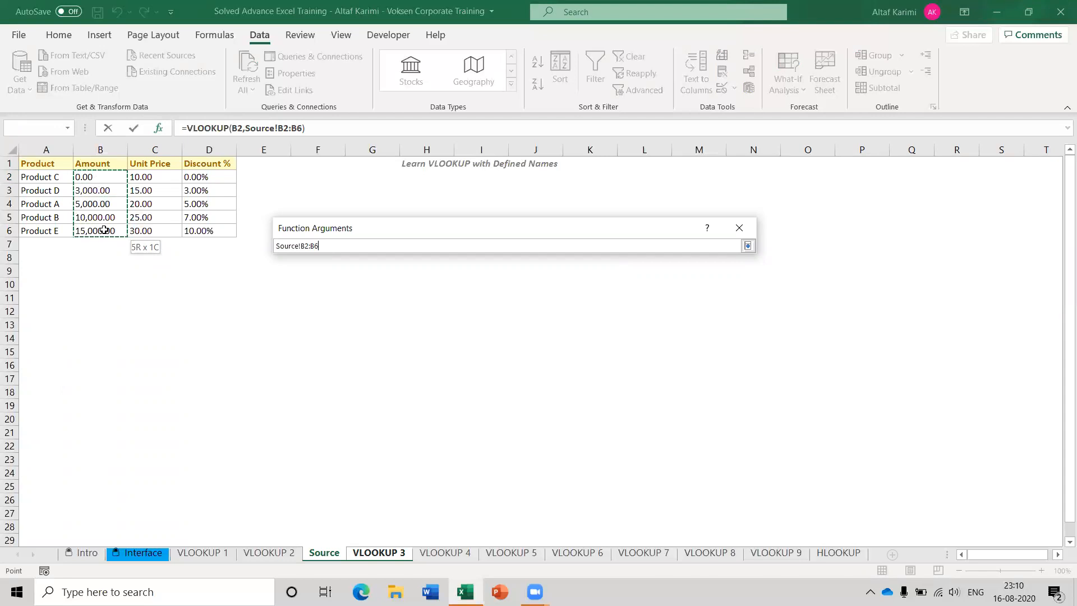
pyautogui.moveTo(105, 230); pyautogui.dragTo(104, 230)
pyautogui.moveTo(41, 177); pyautogui.dragTo(223, 235)
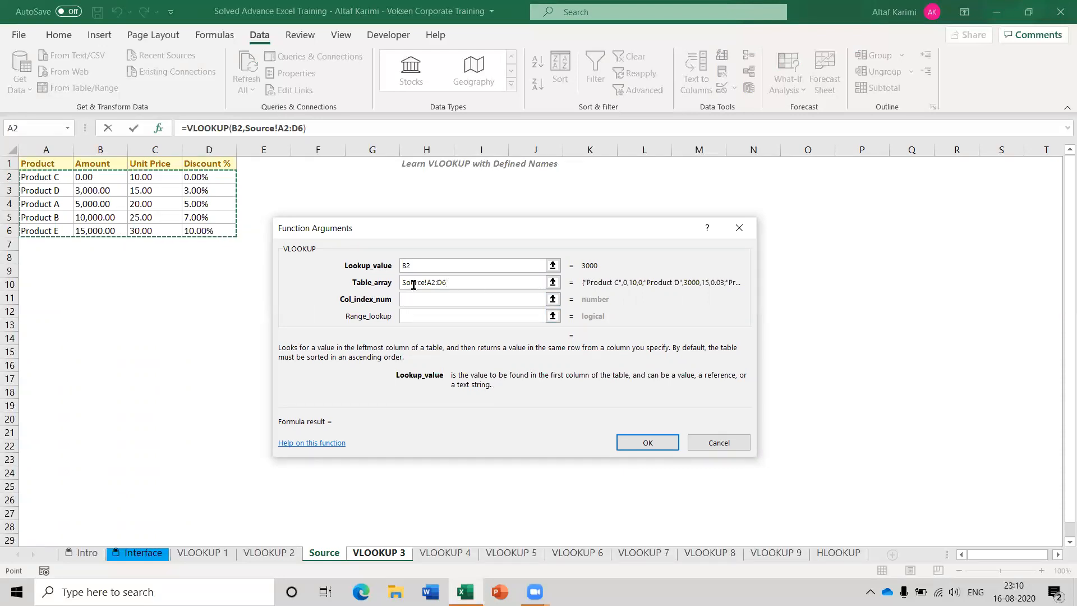
pyautogui.moveTo(102, 177); pyautogui.dragTo(104, 218)
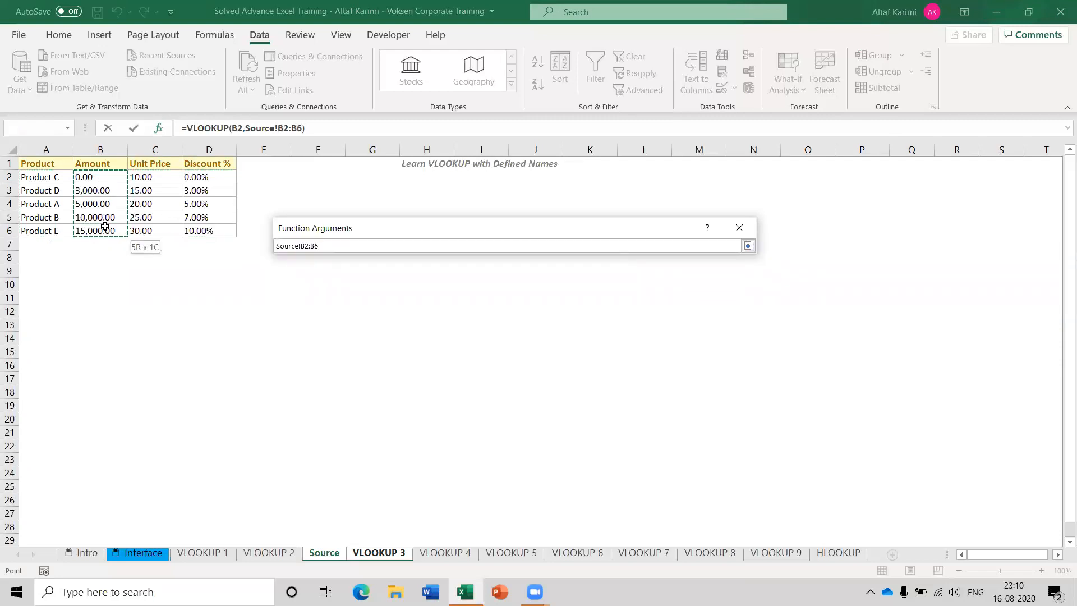
pyautogui.moveTo(105, 227); pyautogui.dragTo(105, 227)
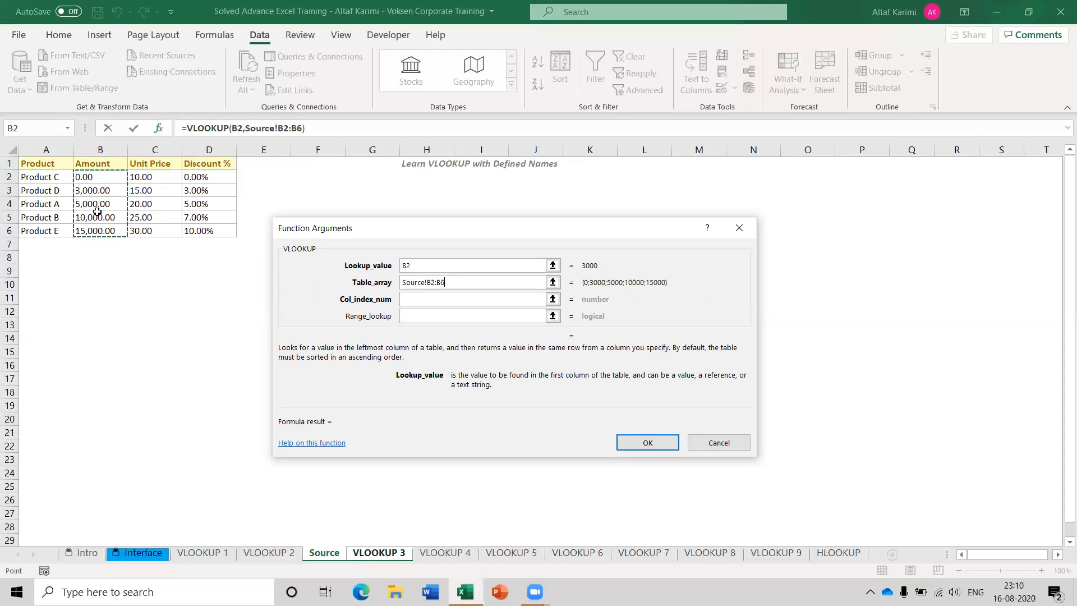
pyautogui.moveTo(92, 179); pyautogui.dragTo(93, 231)
pyautogui.moveTo(91, 178); pyautogui.dragTo(37, 235)
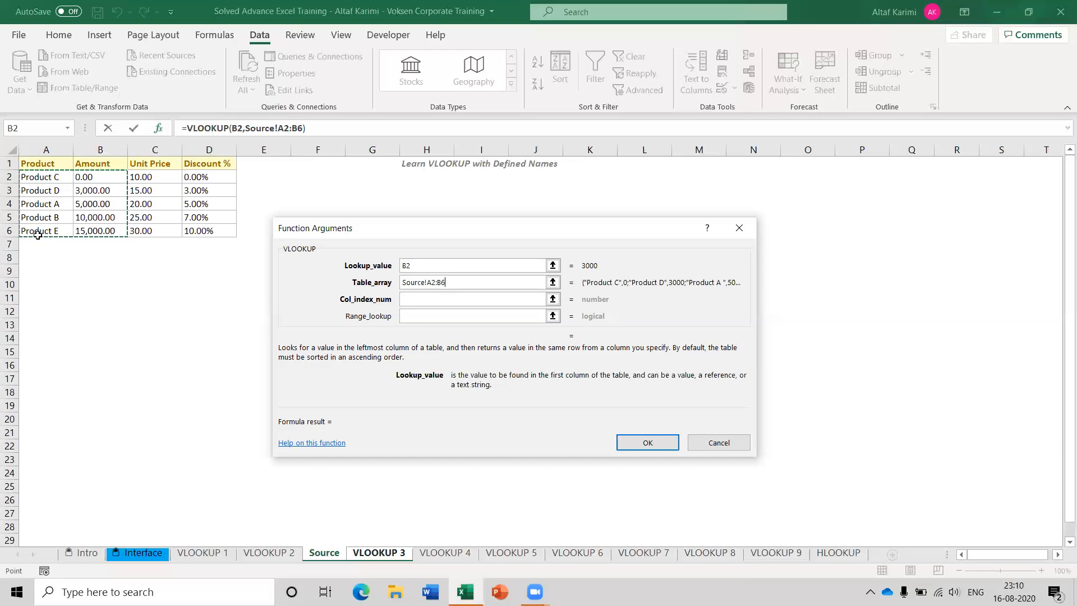
# Step: Set the table array to Source range B2:D6 and make the reference absolute, $B$2:$D$6
pyautogui.moveTo(90, 177); pyautogui.dragTo(341, 327)
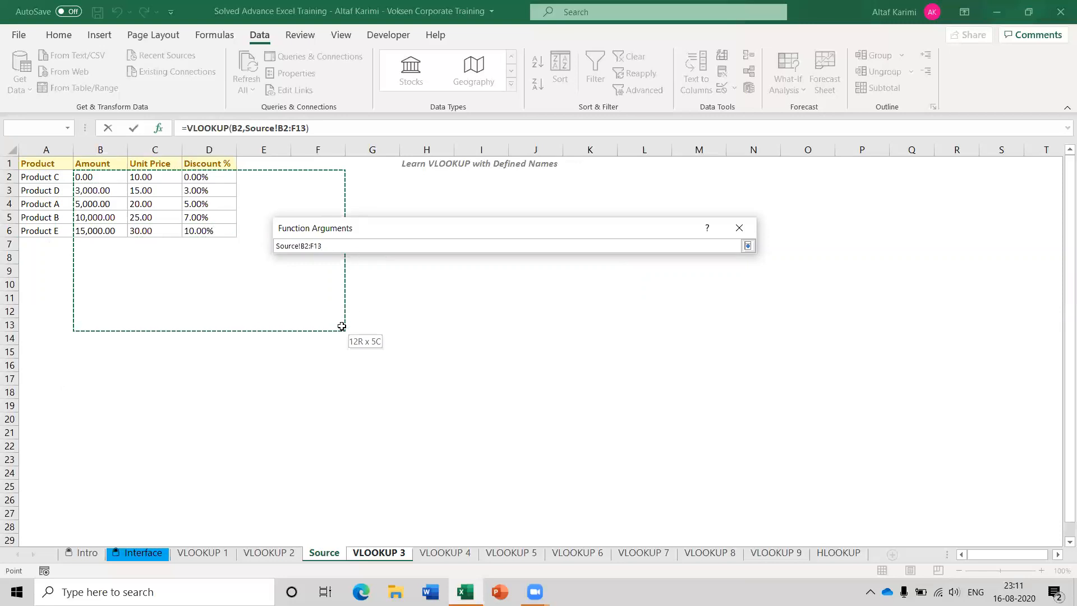
pyautogui.moveTo(342, 326); pyautogui.dragTo(197, 231)
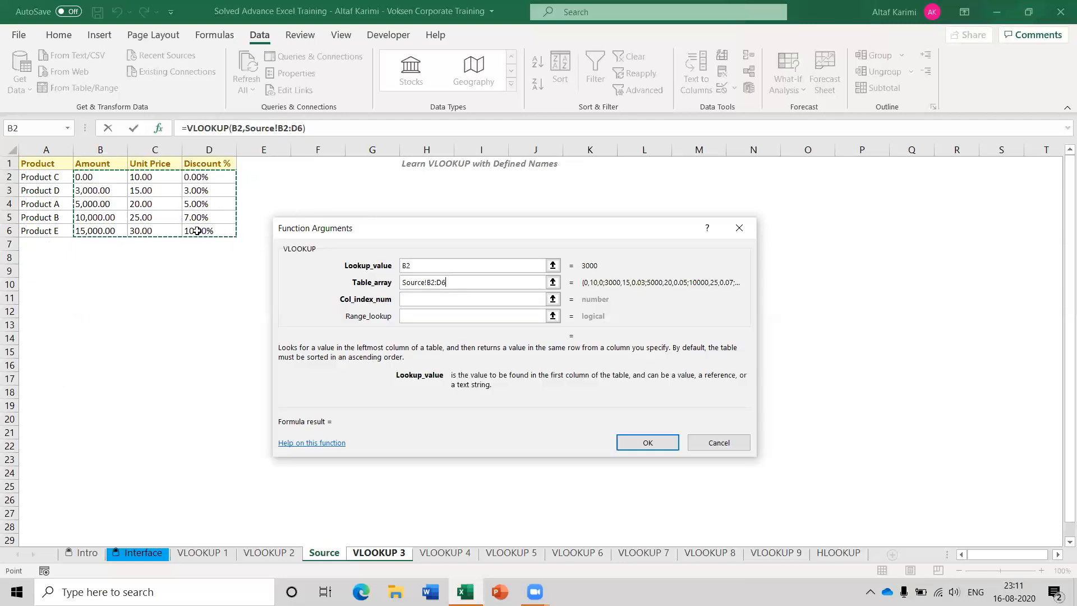
pyautogui.press('F4')
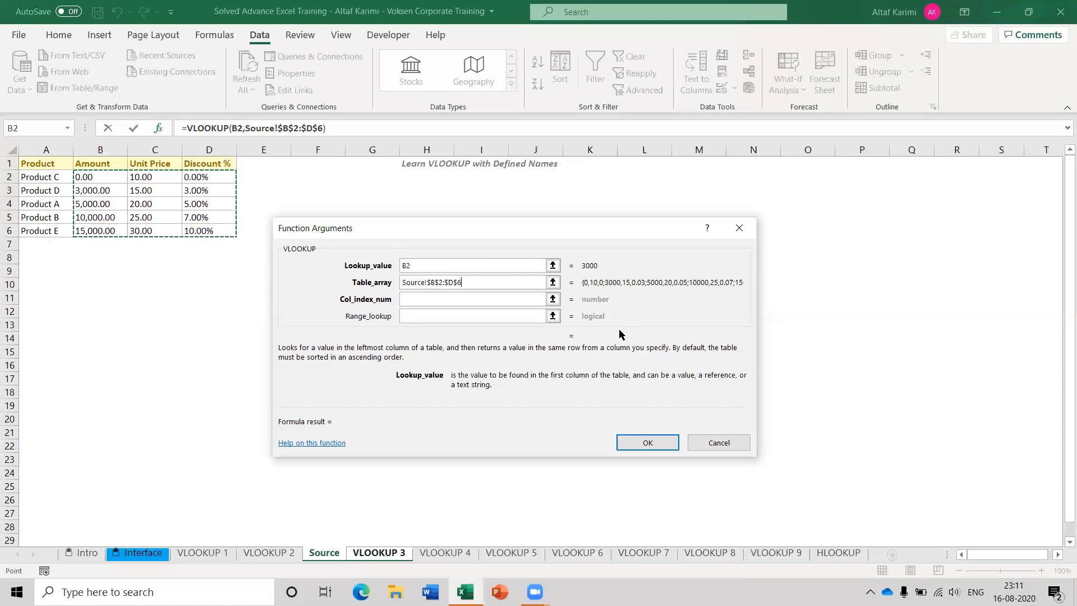
# Step: Complete the VLOOKUP in C2 with column index 3 and range lookup 0 for an exact match
pyautogui.click(503, 298)
pyautogui.write('3')
pyautogui.press('Tab')
pyautogui.write('0')
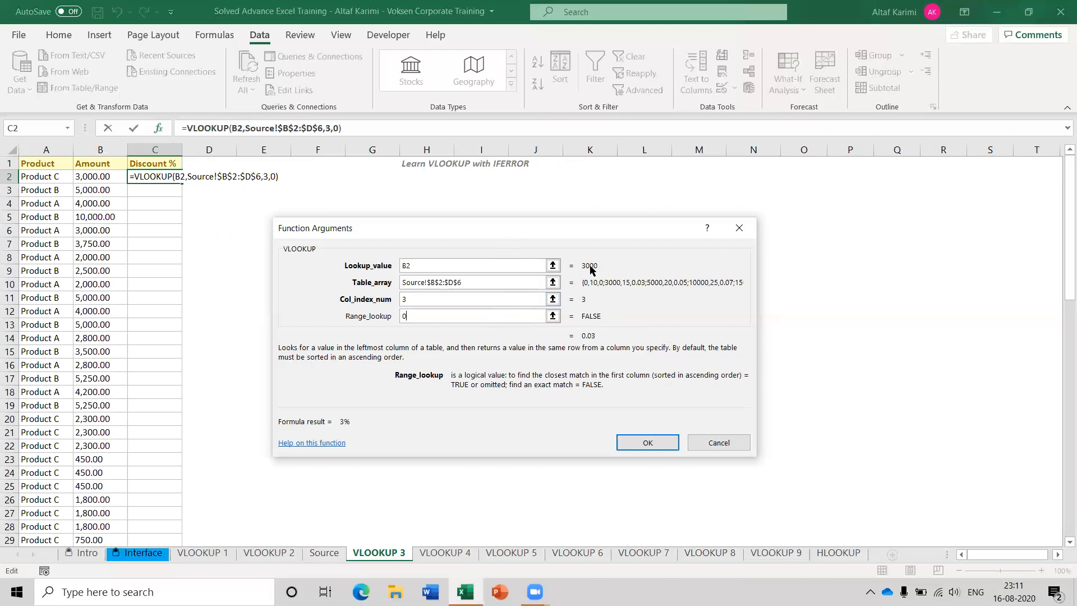
pyautogui.click(639, 441)
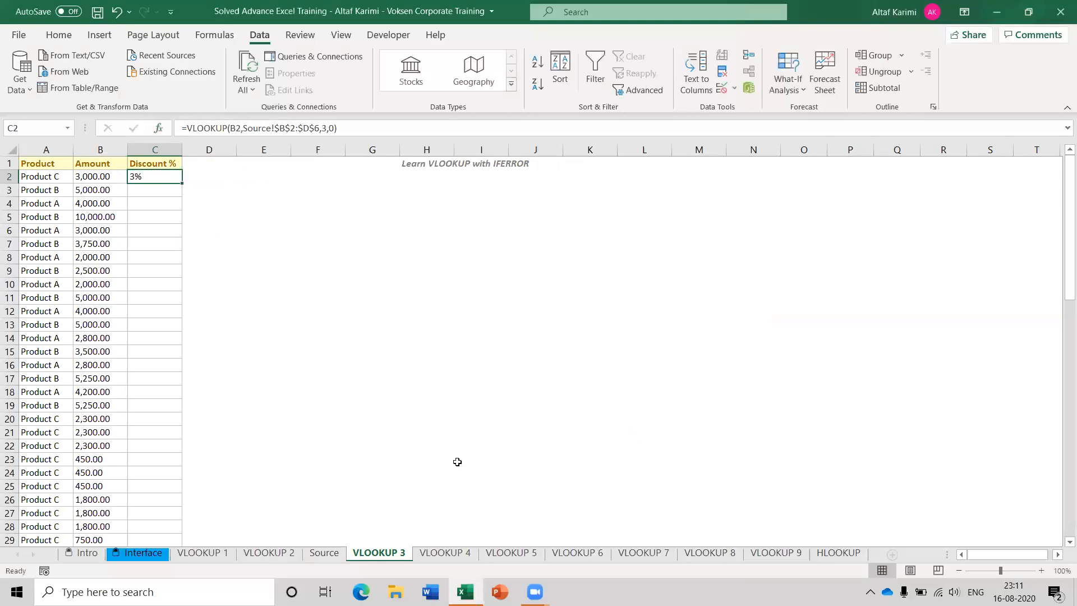
# Step: Check the discount for the 3,000.00 amount on the Source sheet and fill C2's VLOOKUP down VLOOKUP 3's Discount % column
pyautogui.click(322, 552)
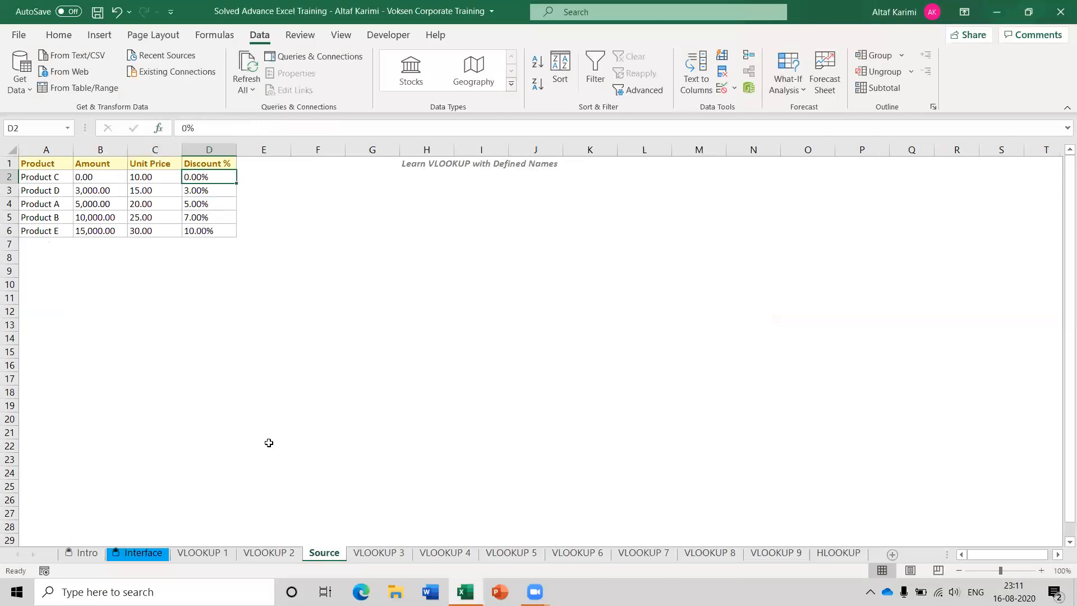
pyautogui.click(197, 189)
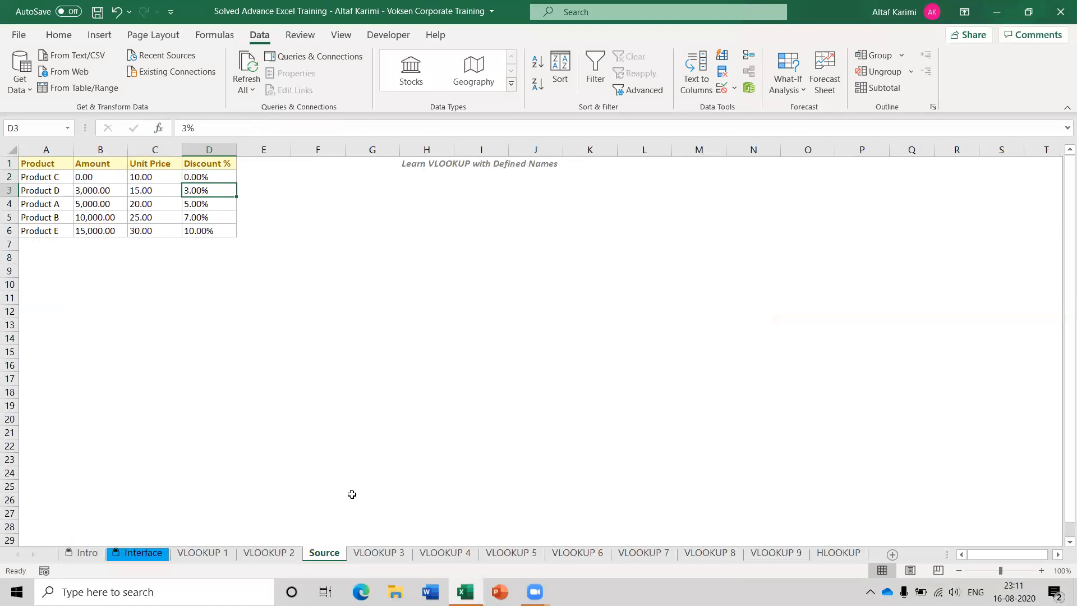
pyautogui.click(372, 552)
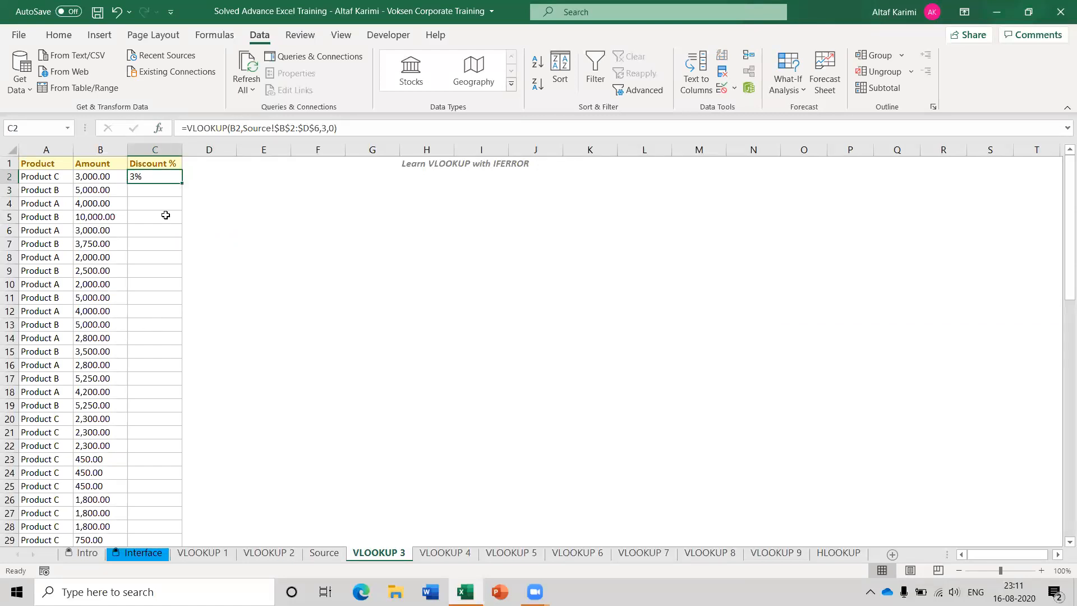
pyautogui.doubleClick(182, 185)
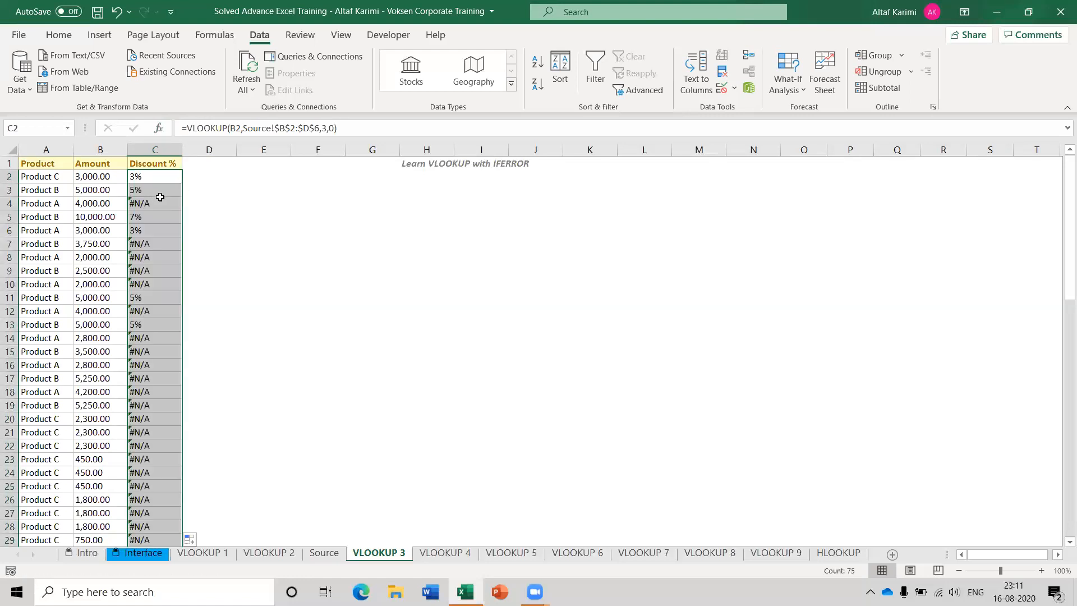
# Step: Examine the formula and amount behind the #N/A in C4, comparing them with the Source amounts and the C2 formula
pyautogui.click(163, 201)
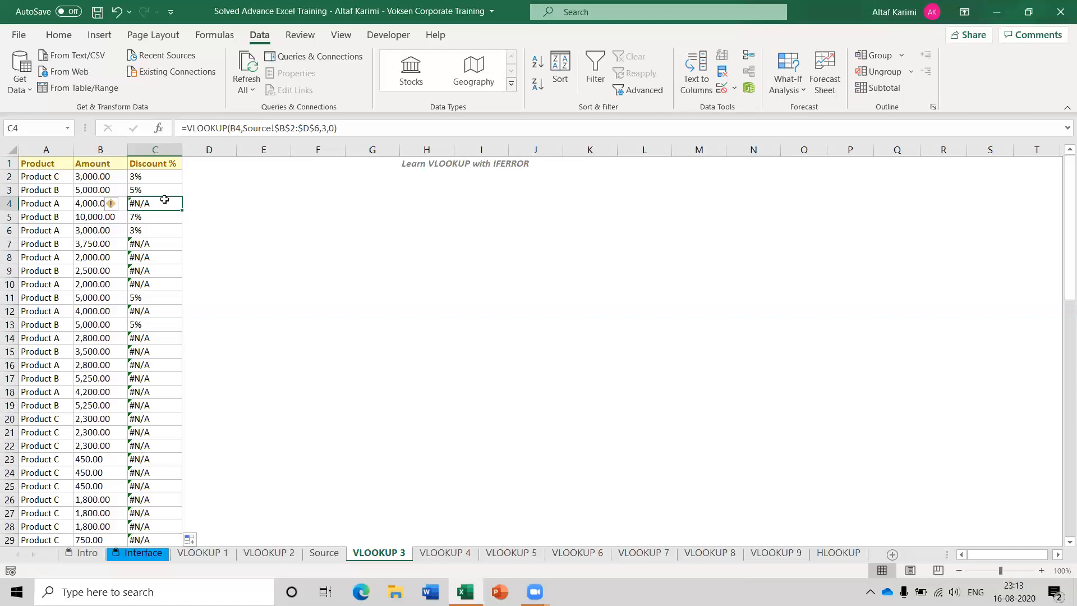
pyautogui.click(80, 203)
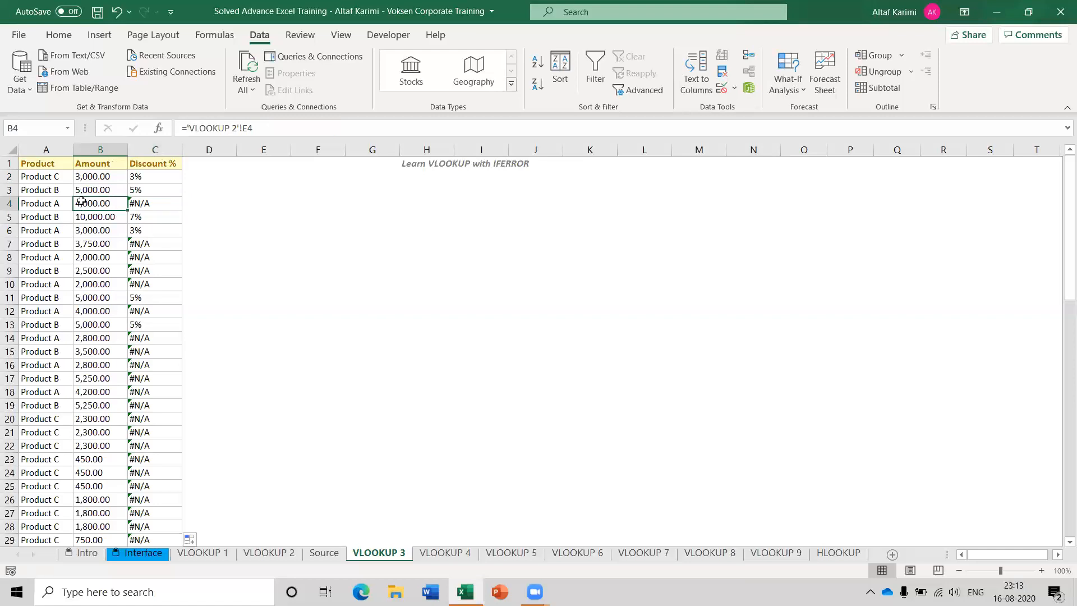
pyautogui.click(171, 203)
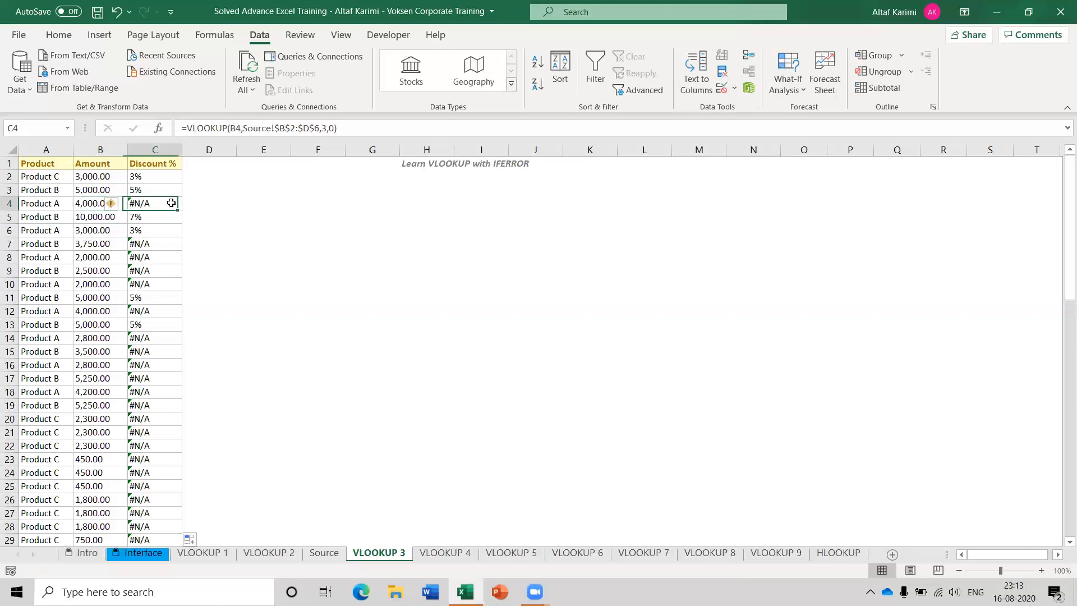
pyautogui.click(337, 554)
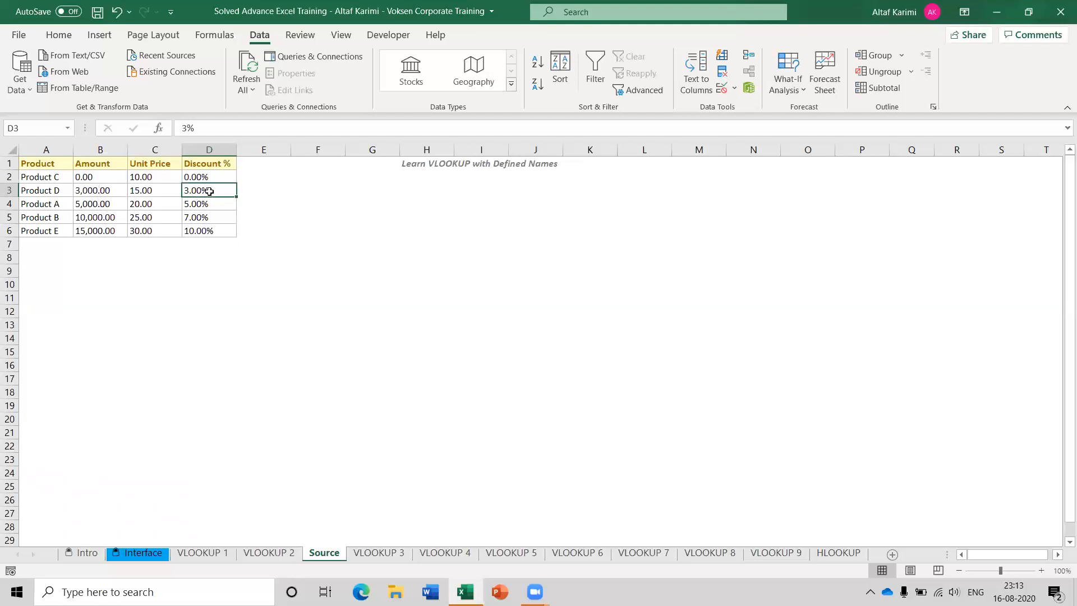
pyautogui.click(365, 555)
pyautogui.click(164, 177)
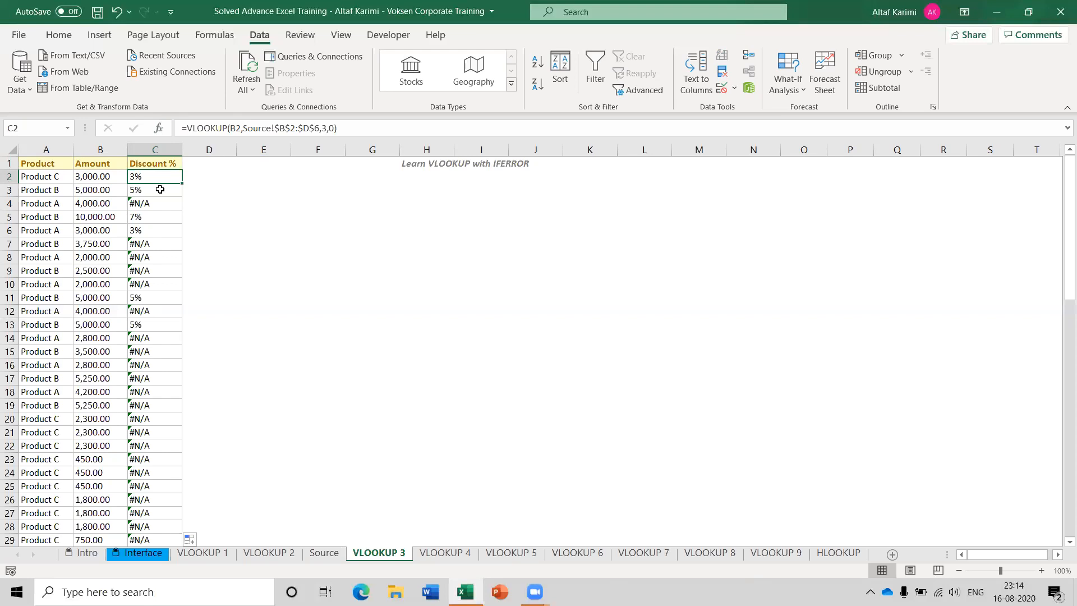
pyautogui.click(188, 128)
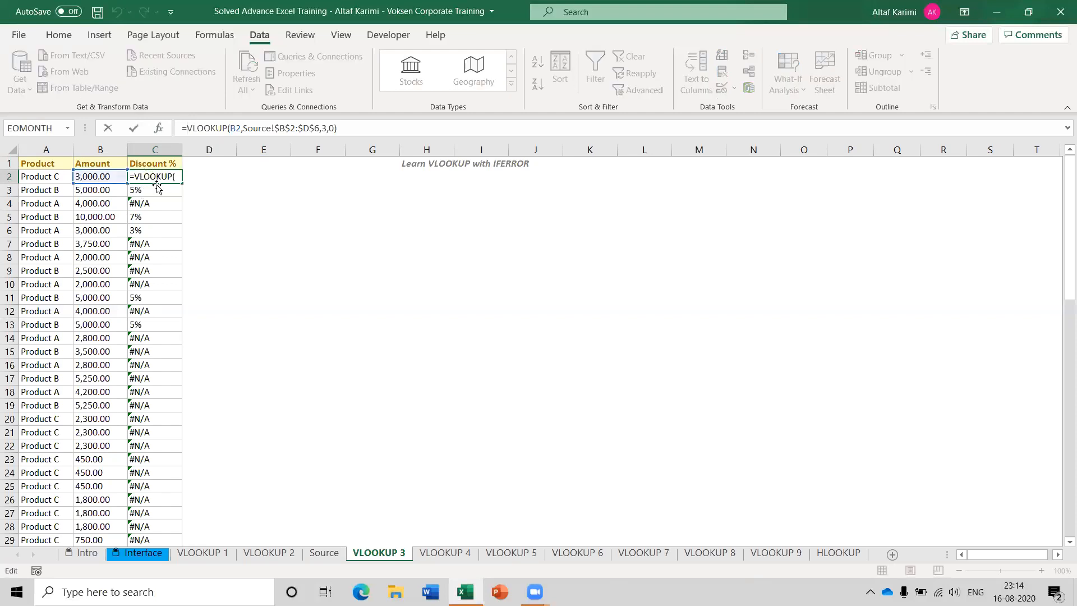
pyautogui.press('Escape')
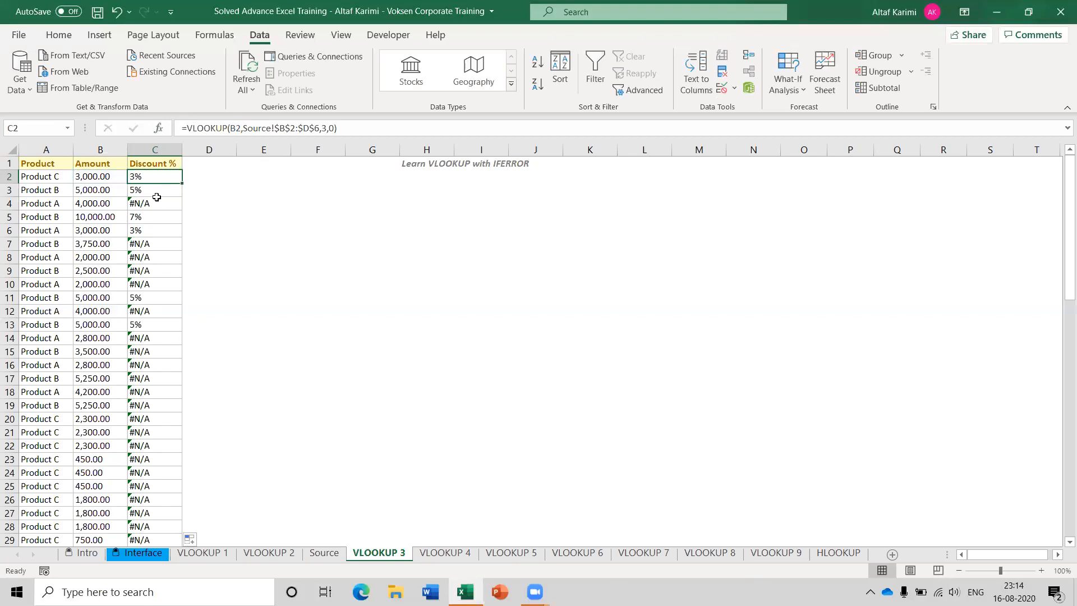
pyautogui.click(159, 203)
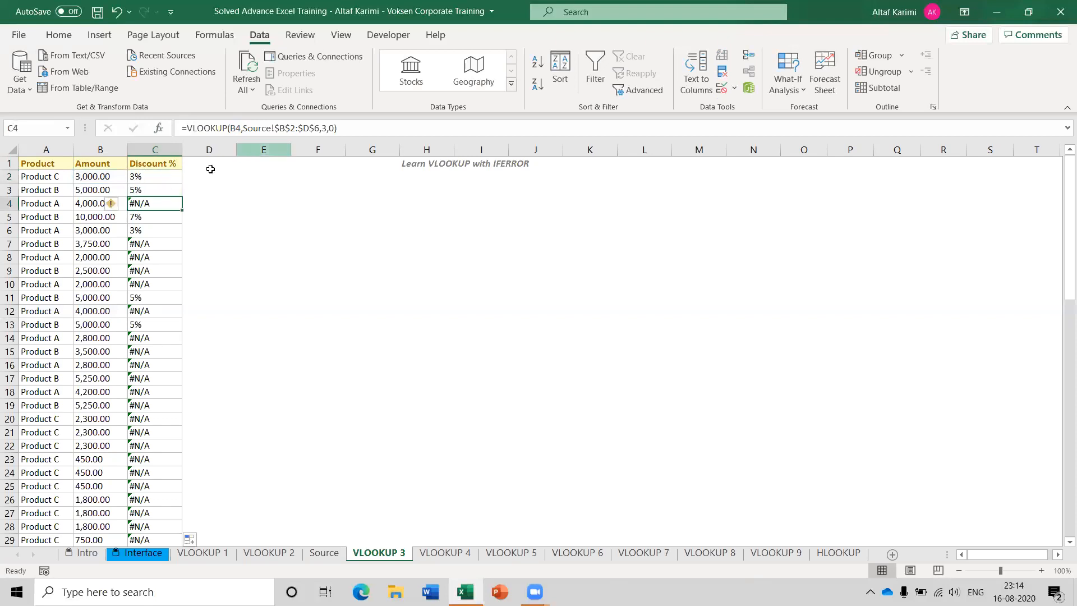
# Step: Wrap the VLOOKUP in C2 in IFERROR with 0 as the value if error
pyautogui.click(152, 176)
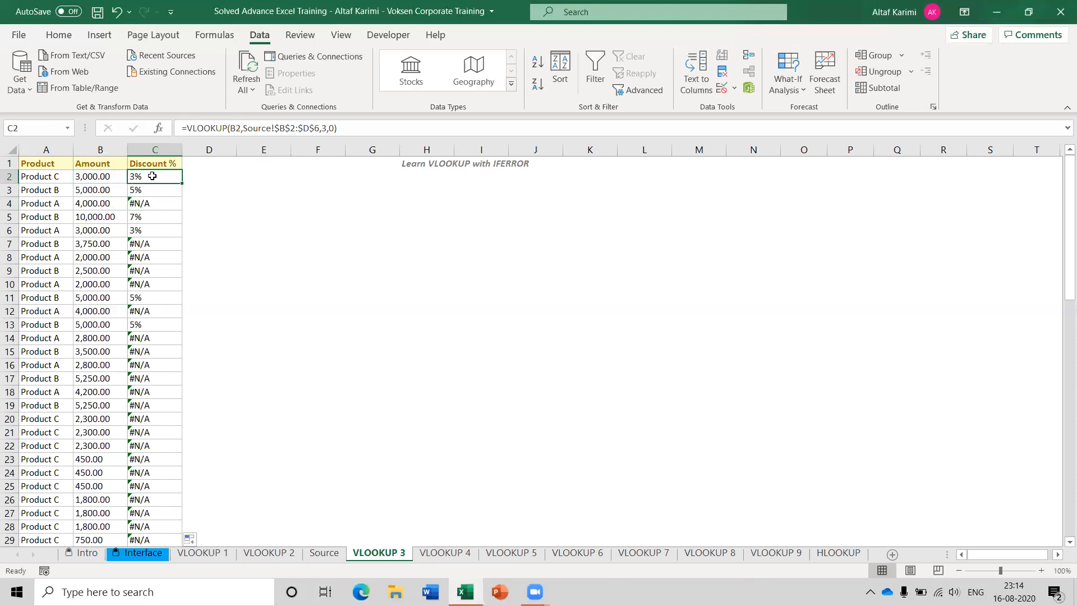
pyautogui.click(186, 126)
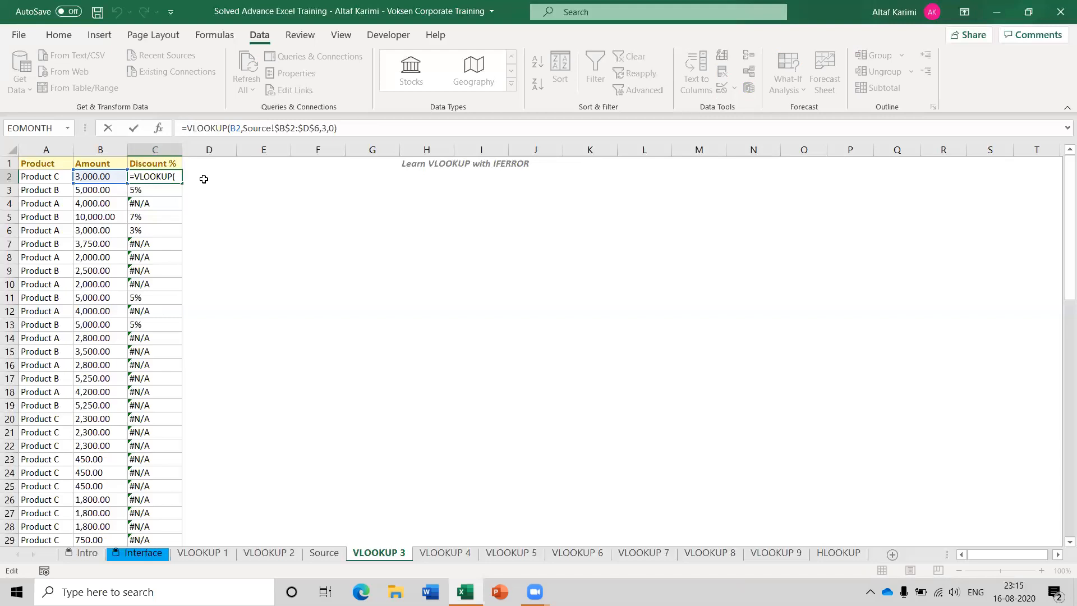
pyautogui.write('IFE')
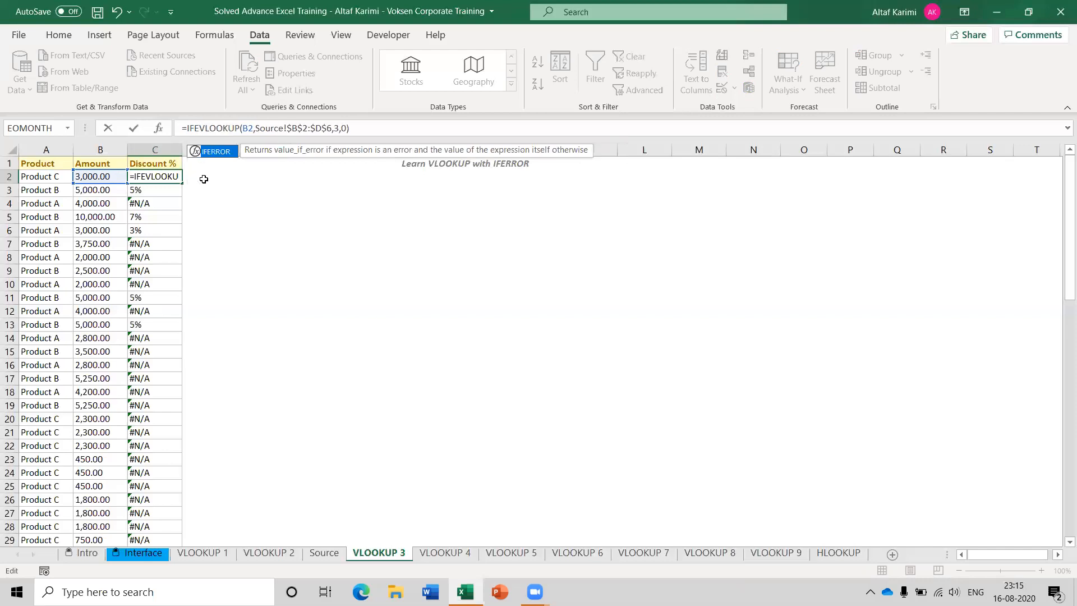
pyautogui.press('Tab')
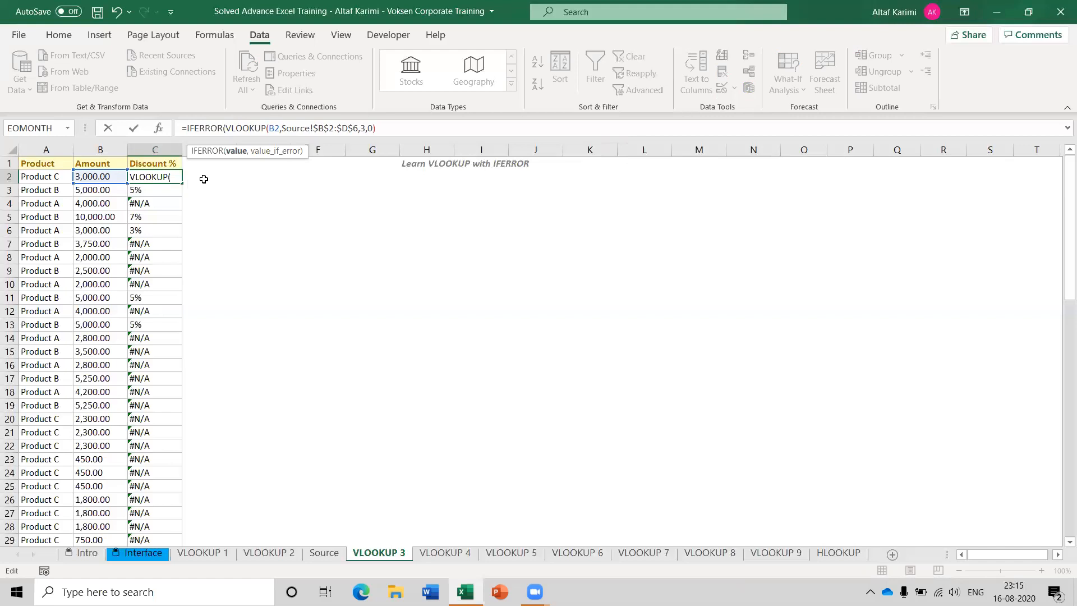
pyautogui.click(237, 152)
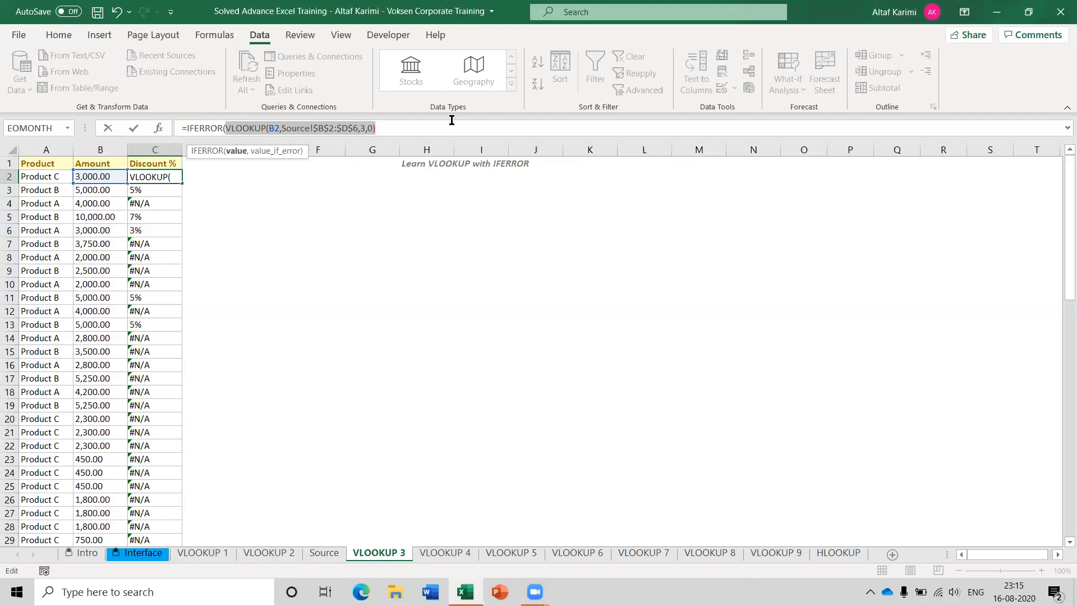
pyautogui.press('Right')
pyautogui.write(',')
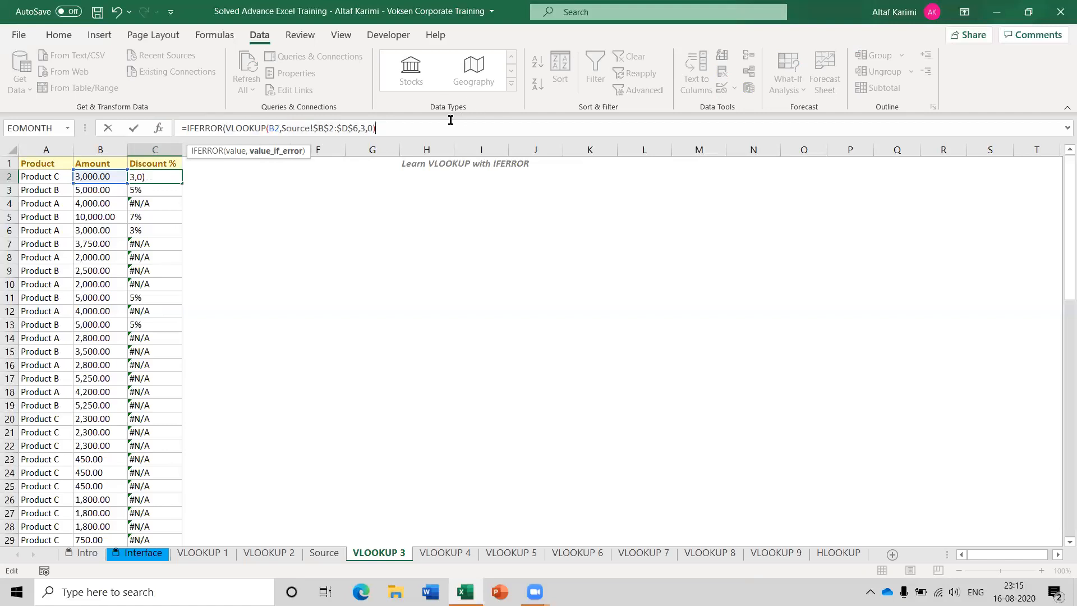
pyautogui.write('0)')
pyautogui.press('Return')
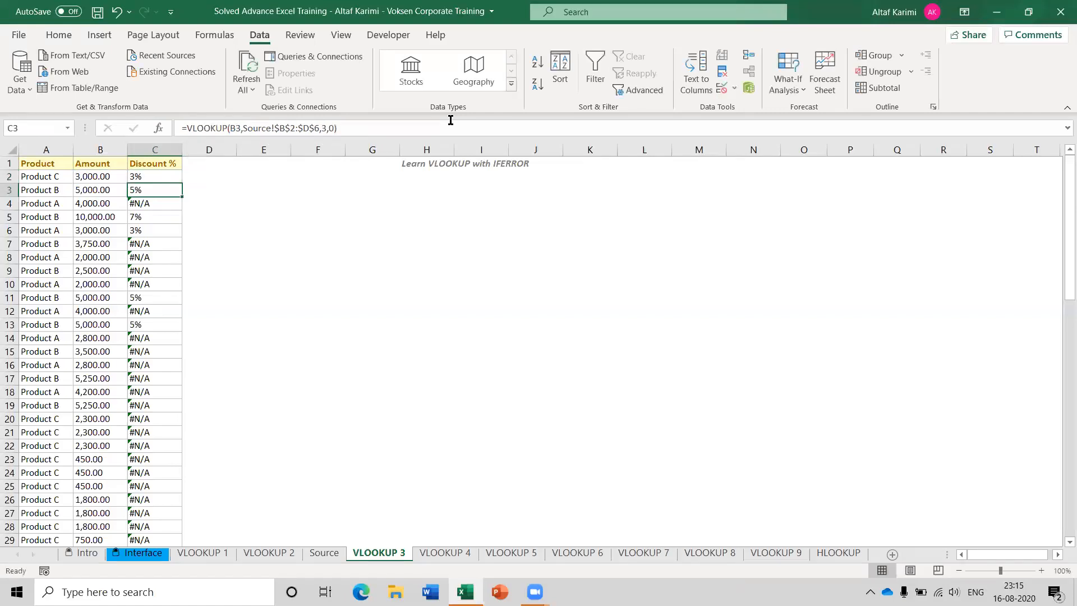
# Step: Fill the IFERROR formula from C2 down the whole Discount % column
pyautogui.click(161, 172)
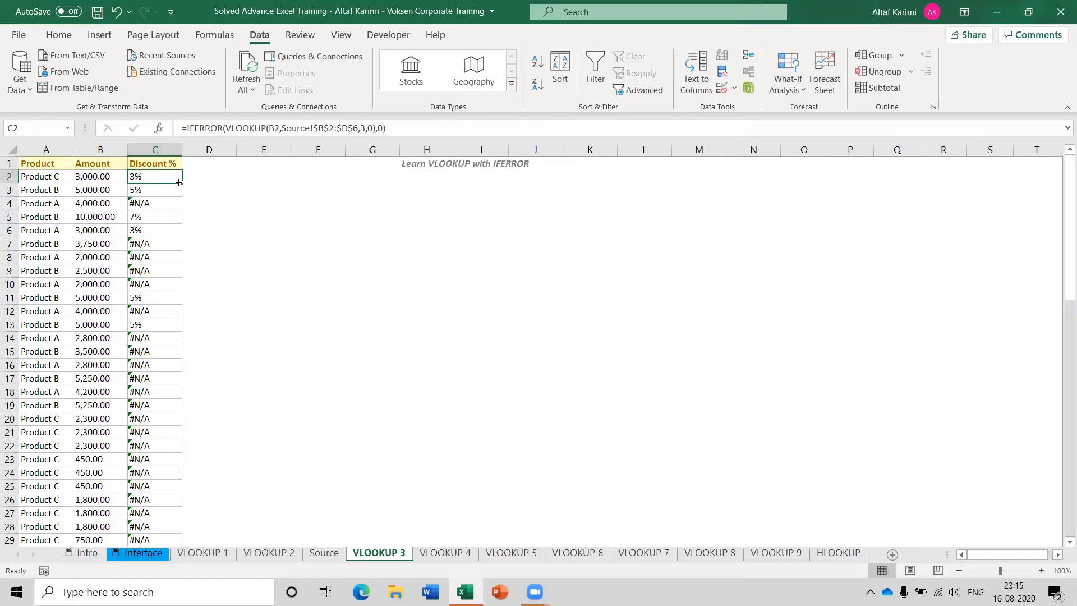
pyautogui.doubleClick(181, 184)
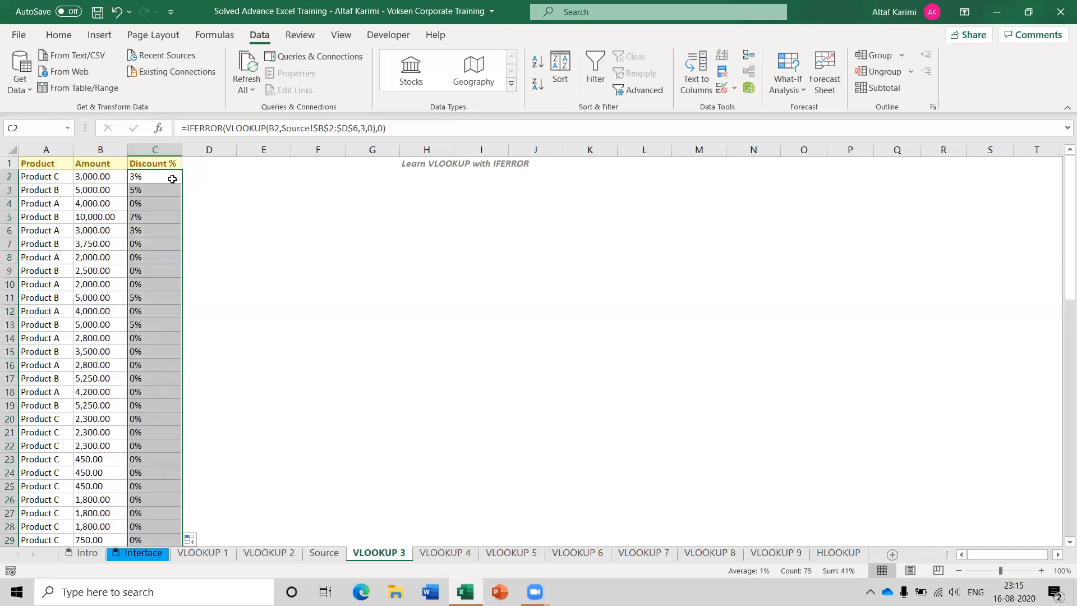
pyautogui.click(172, 179)
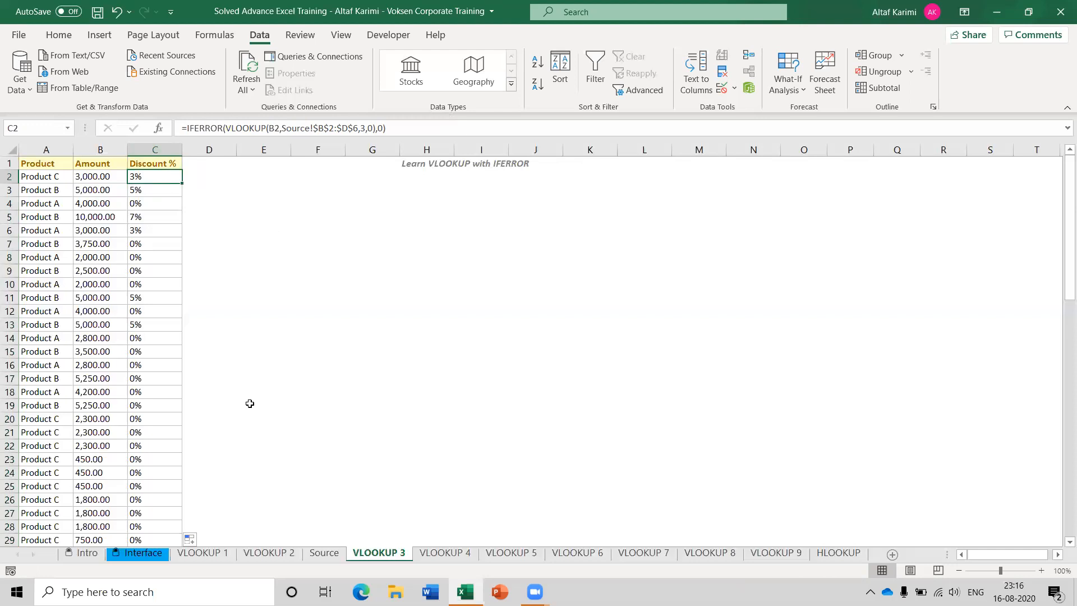
# Step: Review the VLOOKUP arguments of cell B2 on the VLOOKUP 1 sheet without changing them
pyautogui.click(231, 555)
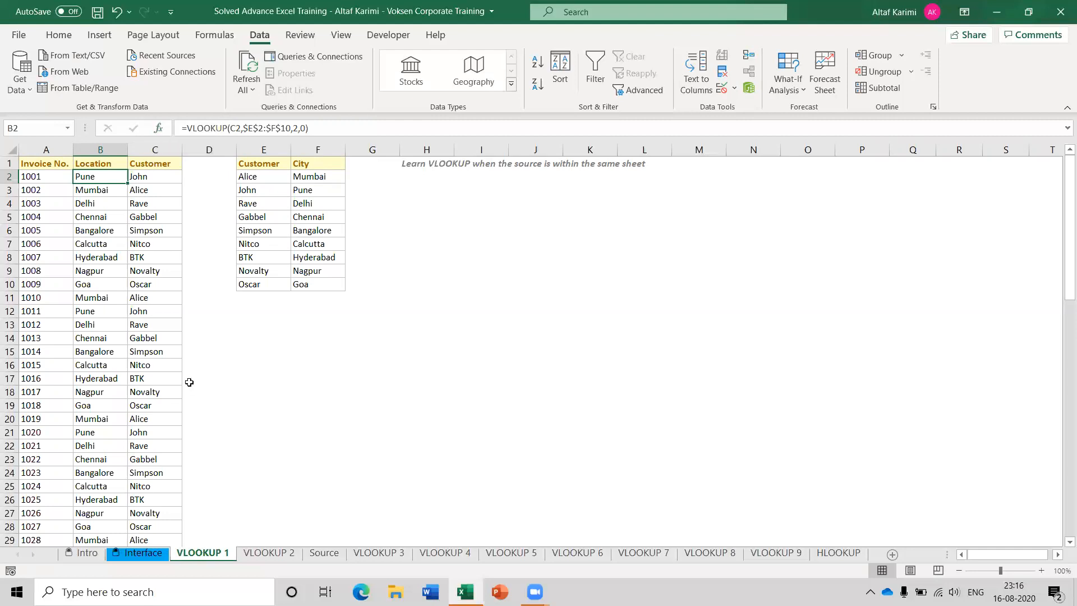
pyautogui.press('F2')
pyautogui.hotkey('shift', 'F3')
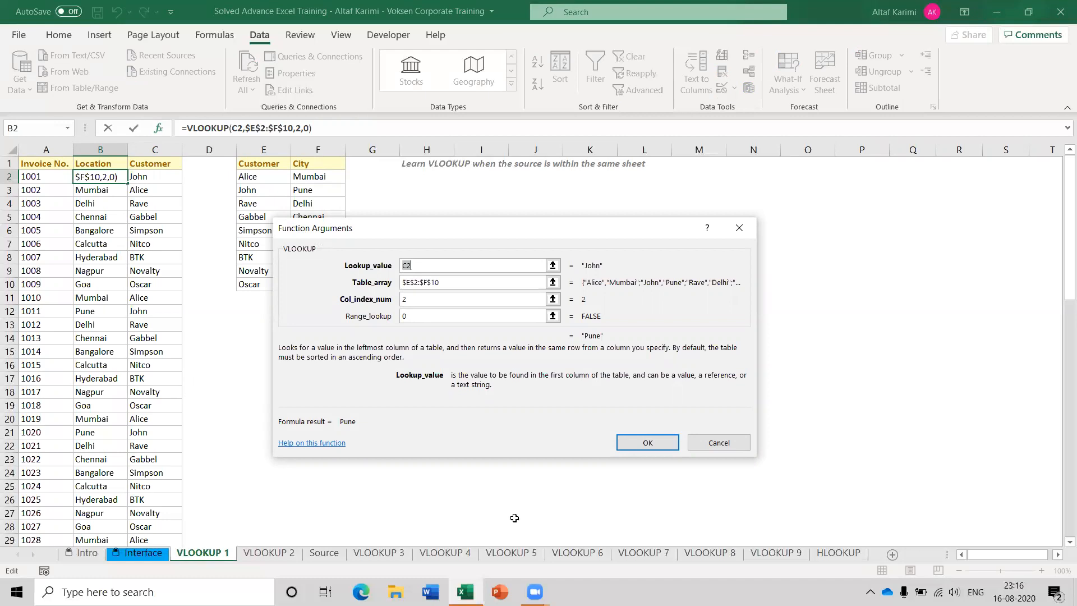
pyautogui.click(705, 446)
# Step: Review the arguments of both the IFERROR and the nested VLOOKUP in C2 on the VLOOKUP 3 sheet
pyautogui.click(378, 553)
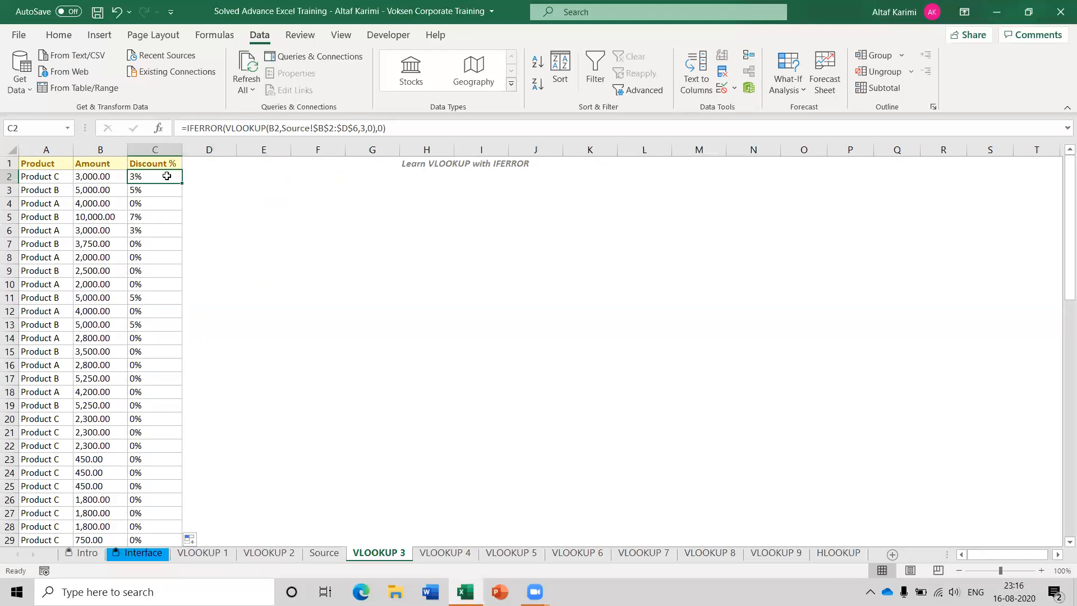
pyautogui.hotkey('shift', 'F3')
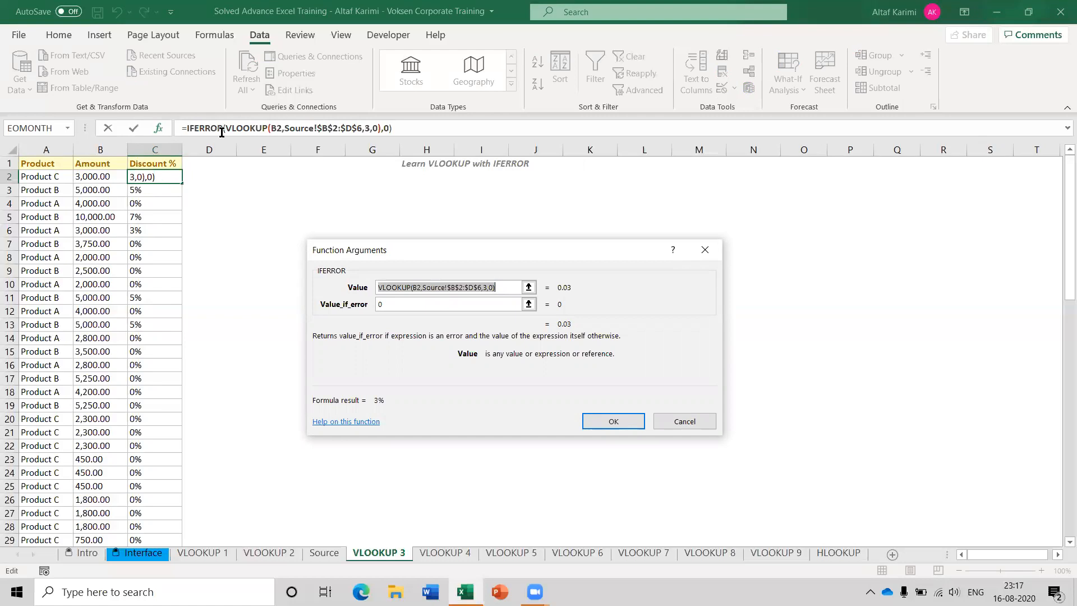
pyautogui.click(246, 128)
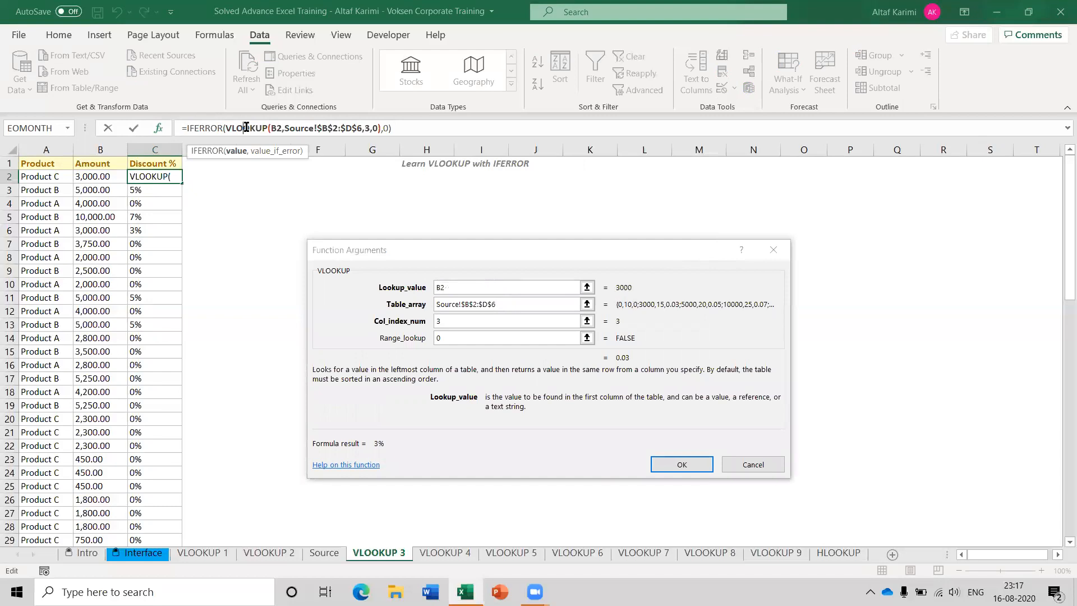
pyautogui.click(208, 127)
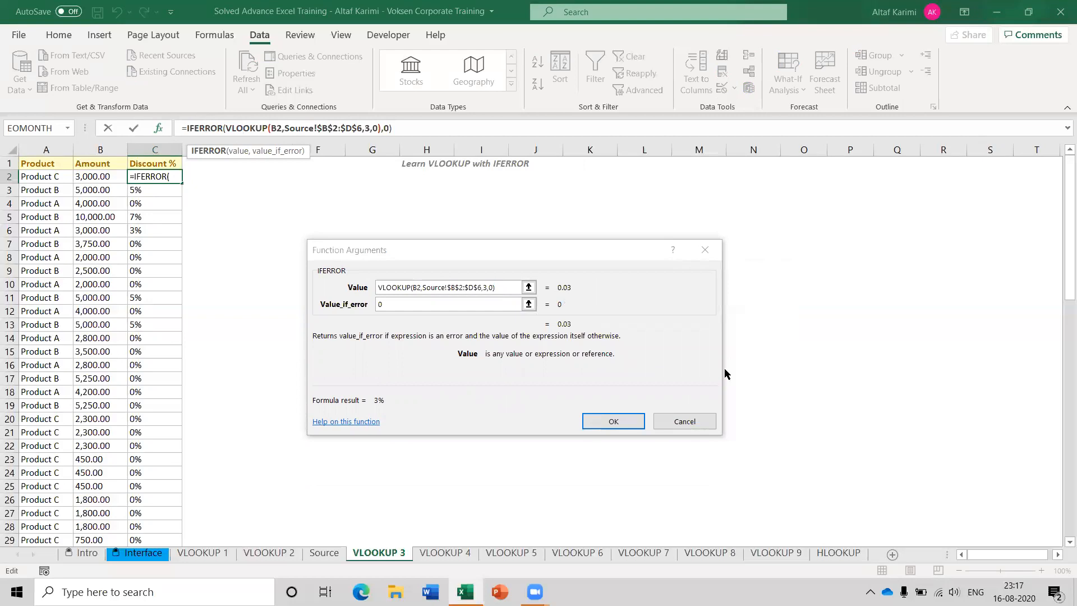
pyautogui.click(620, 421)
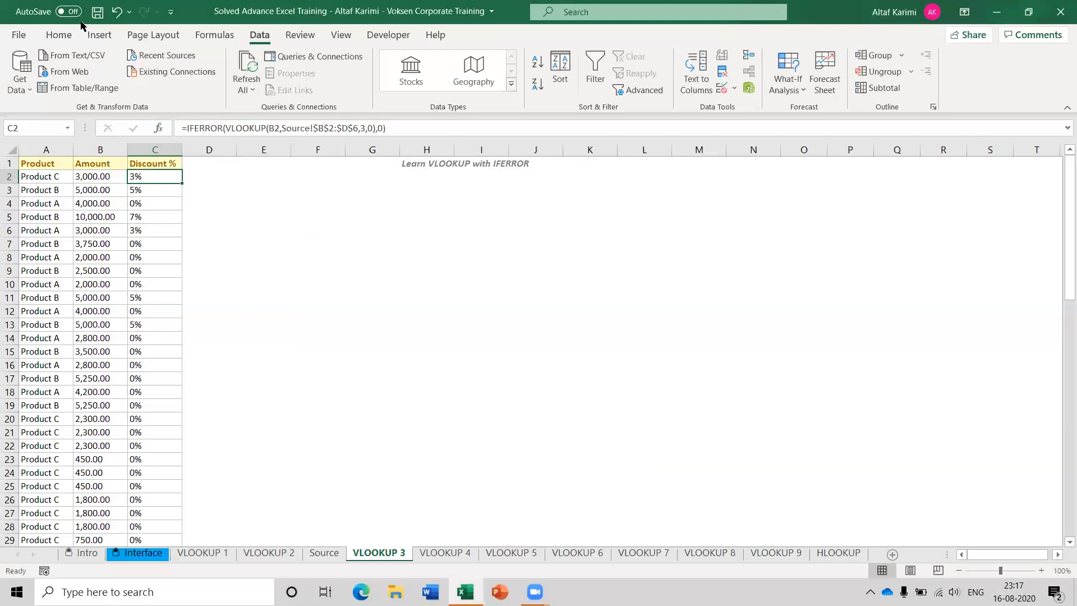
# Step: Save the workbook and clear the question mark placeholder from C2 on the VLOOKUP 4 sheet
pyautogui.click(99, 12)
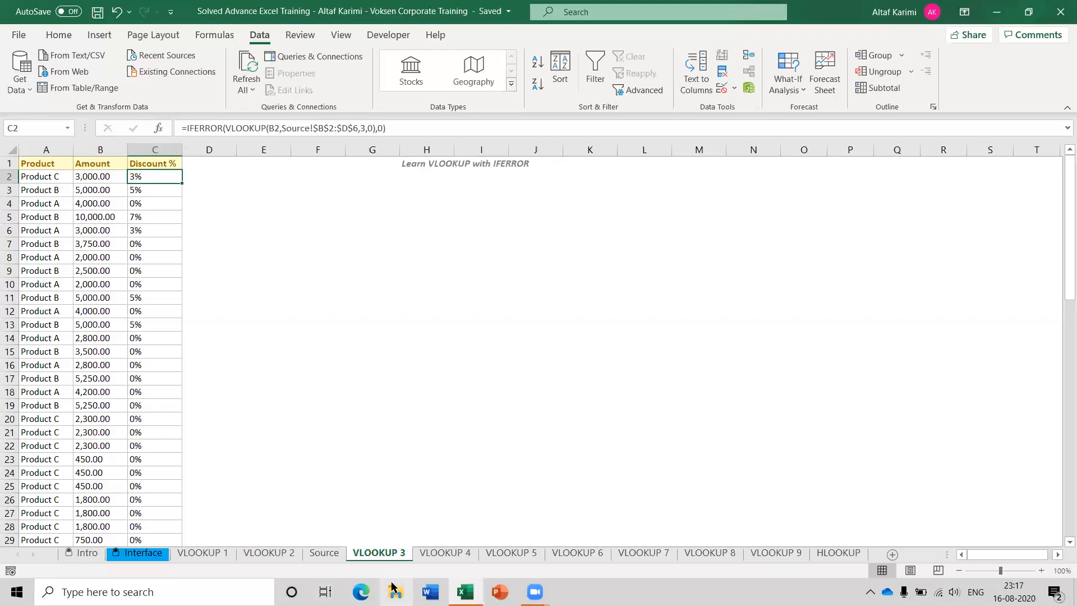
pyautogui.click(422, 554)
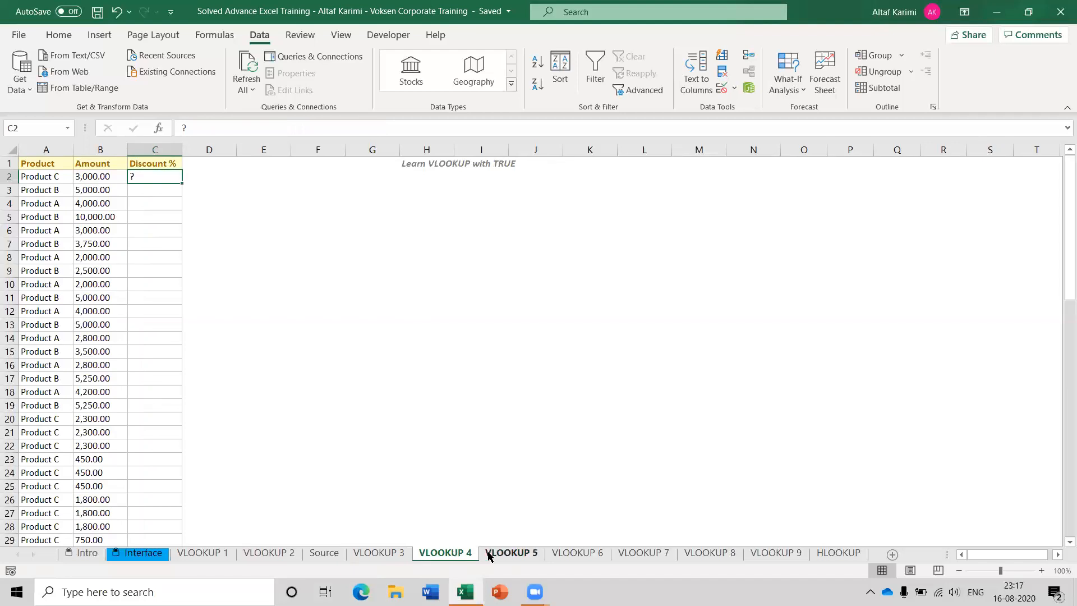
pyautogui.click(410, 556)
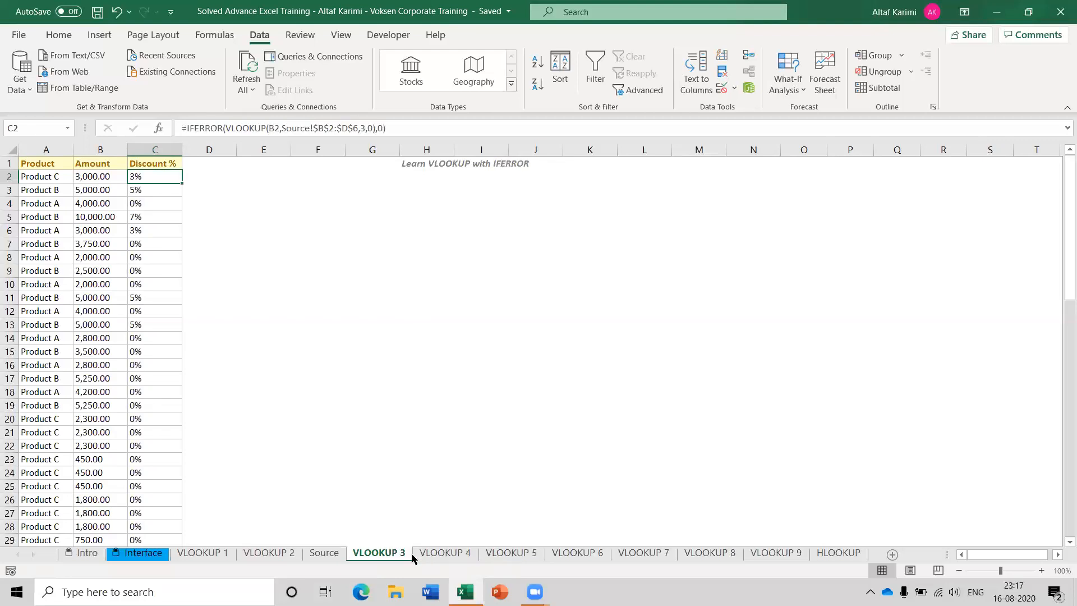
pyautogui.click(412, 557)
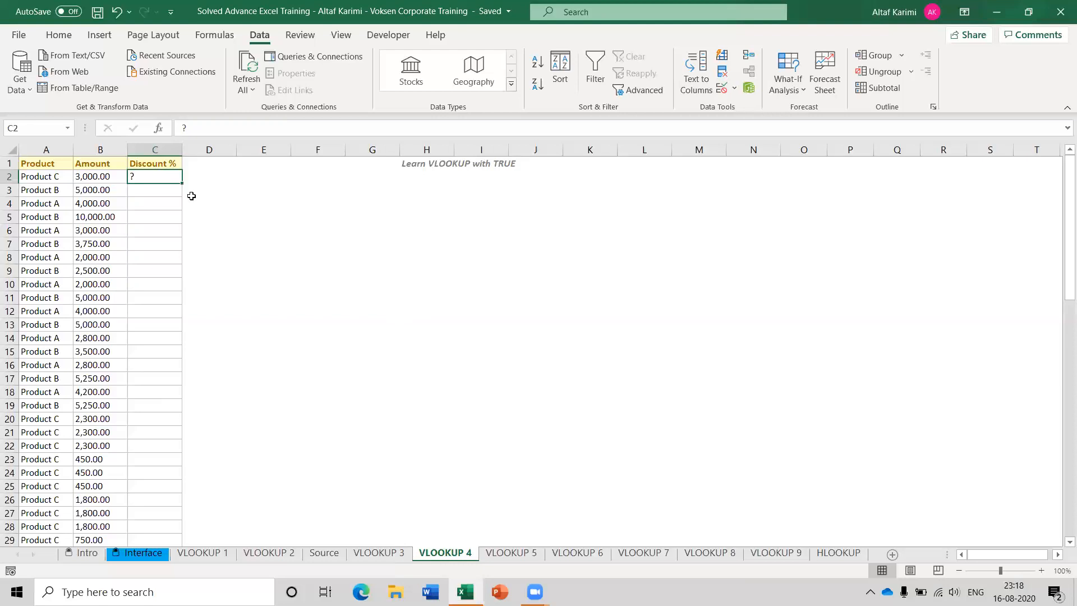
pyautogui.press('Delete')
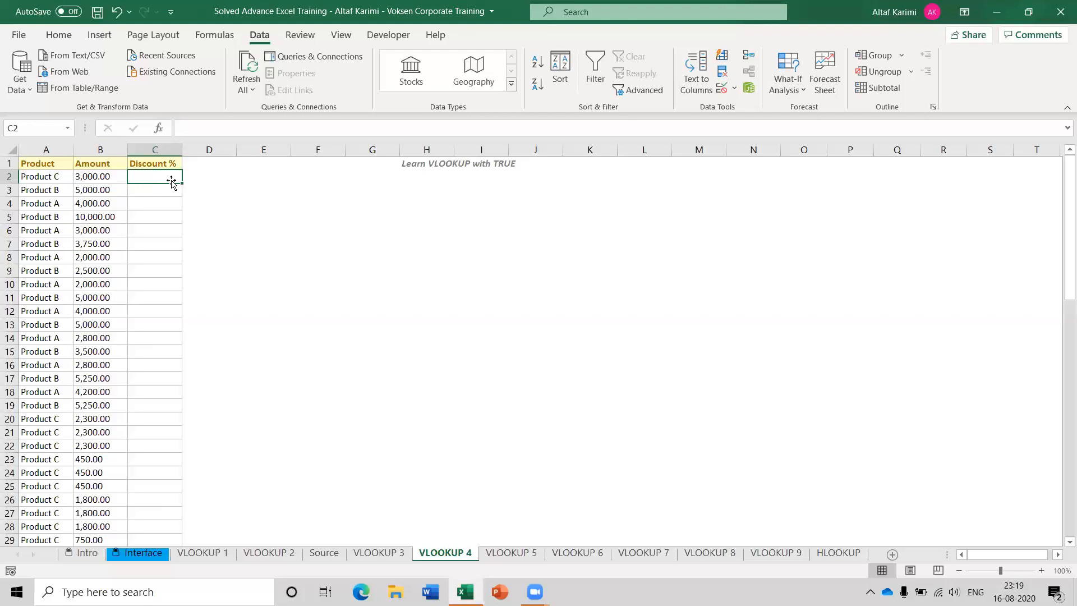
# Step: Start a VLOOKUP in C2 of VLOOKUP 4 with the amount in B2 as its lookup value
pyautogui.write('=')
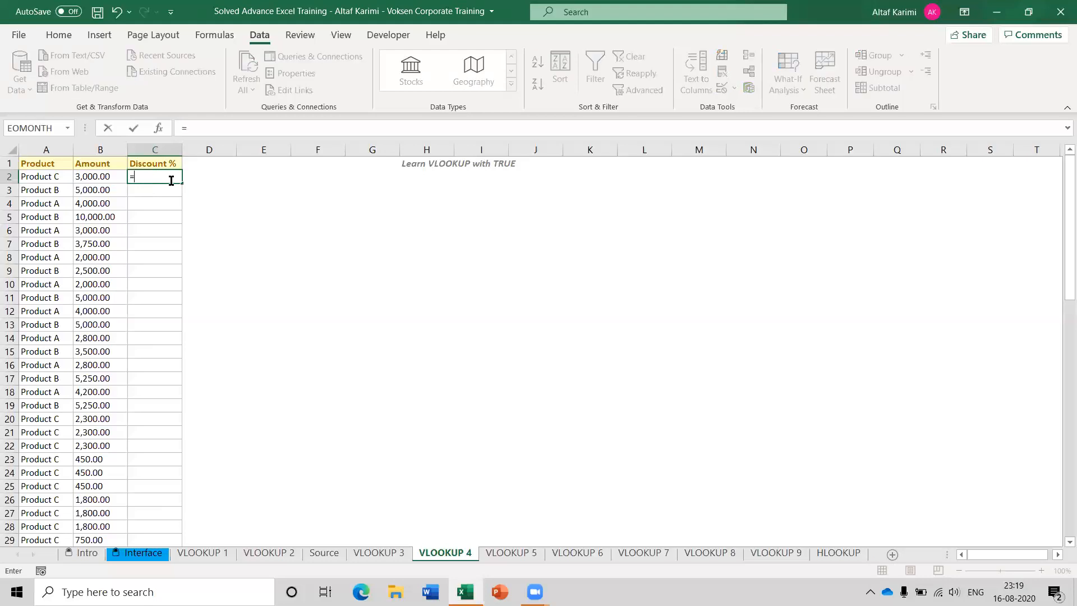
pyautogui.write('V')
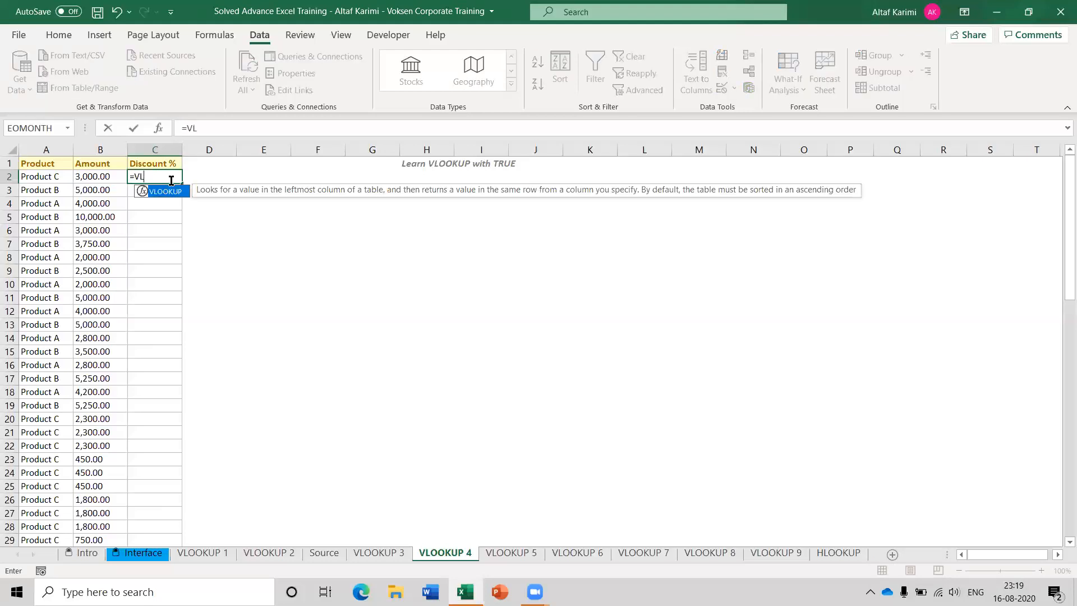
pyautogui.write('L')
pyautogui.press('Tab')
pyautogui.hotkey('ctrl', 'a')
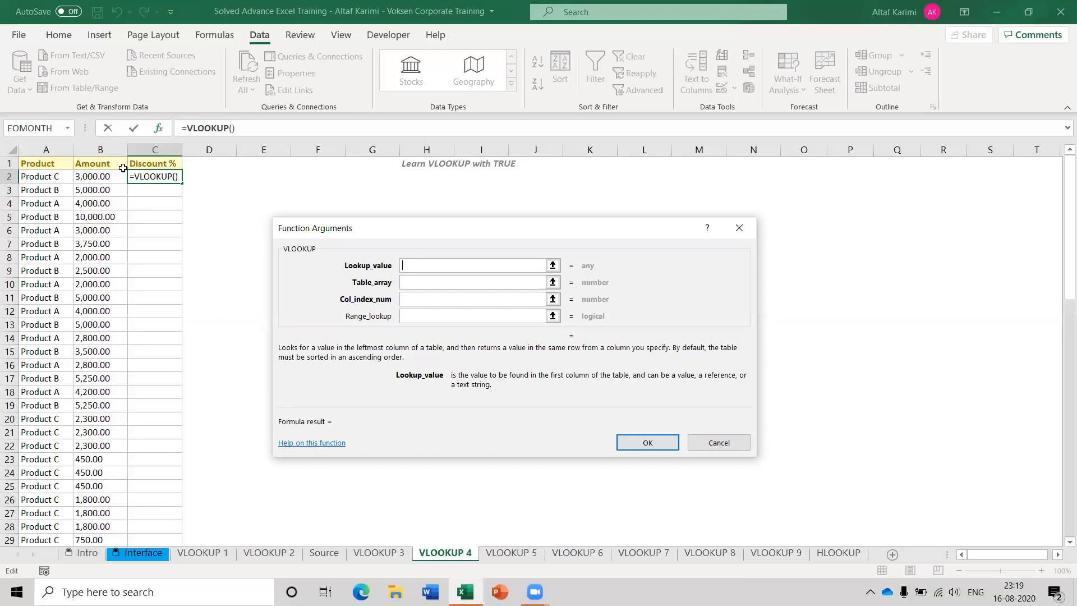
pyautogui.click(104, 177)
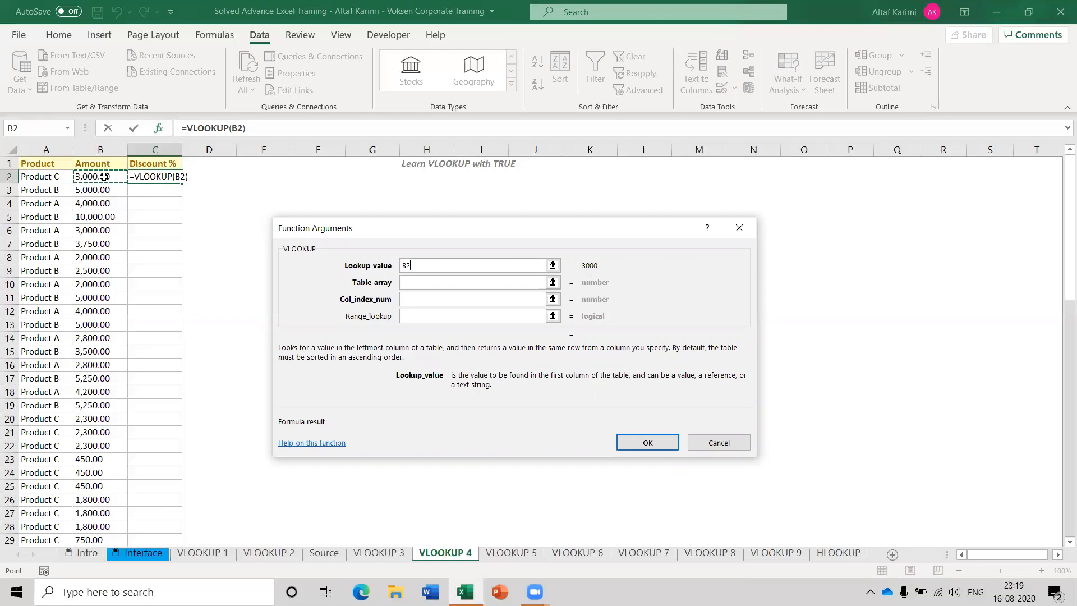
pyautogui.click(589, 270)
# Step: Set the VLOOKUP's table array to the absolute range $B$2:$D$6 on the Source sheet
pyautogui.click(432, 281)
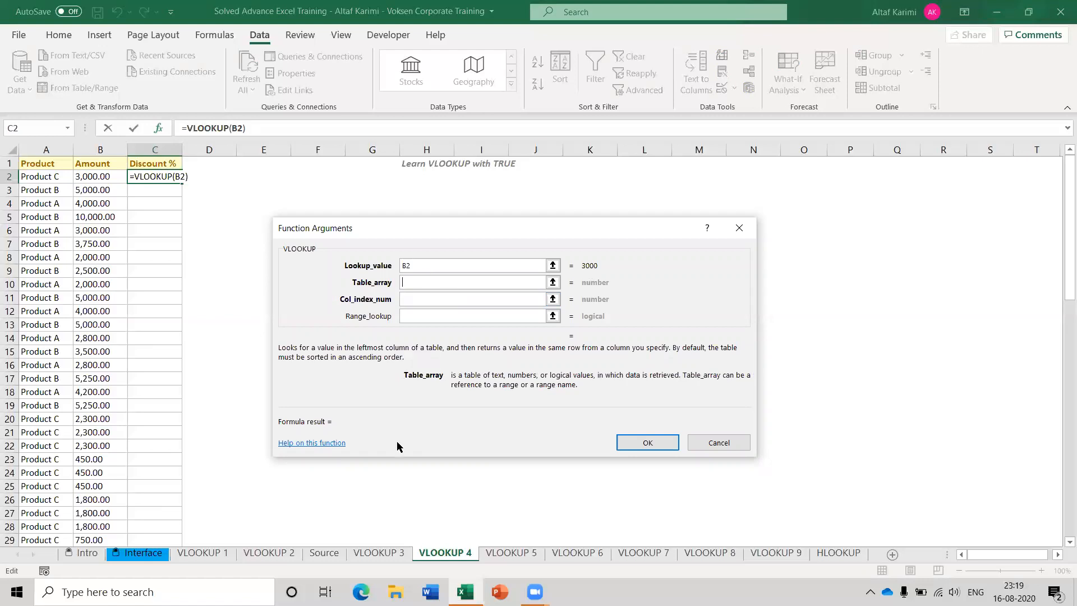
pyautogui.click(323, 554)
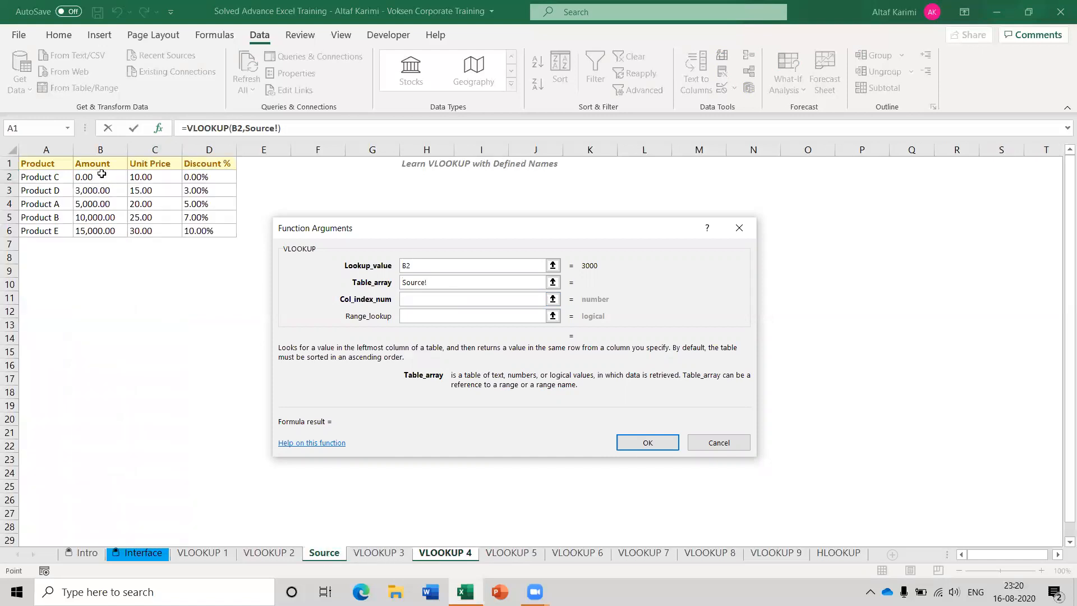
pyautogui.click(101, 175)
pyautogui.moveTo(101, 187); pyautogui.dragTo(201, 232)
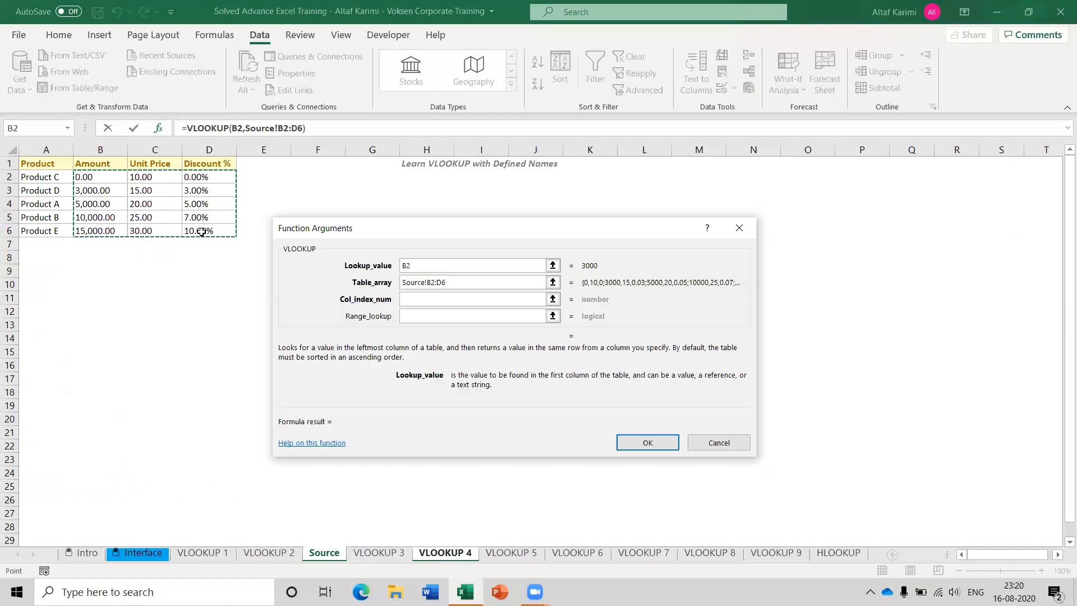
pyautogui.press('F4')
# Step: Complete C2's VLOOKUP with column index 3 and range lookup 1, and fill it down the whole Discount % column
pyautogui.click(422, 300)
pyautogui.write('3')
pyautogui.press('Tab')
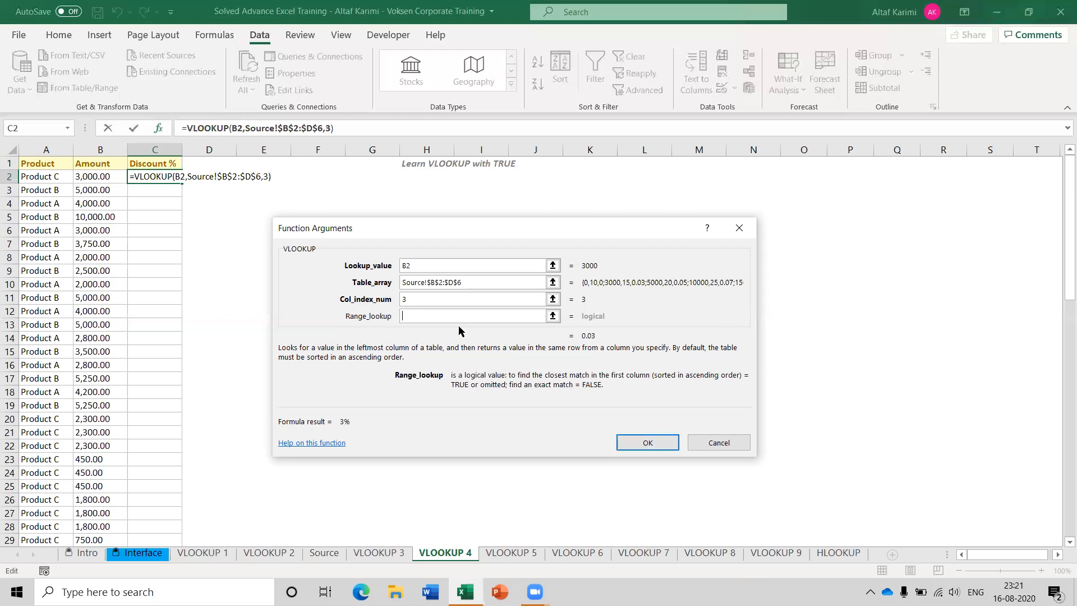
pyautogui.write('1')
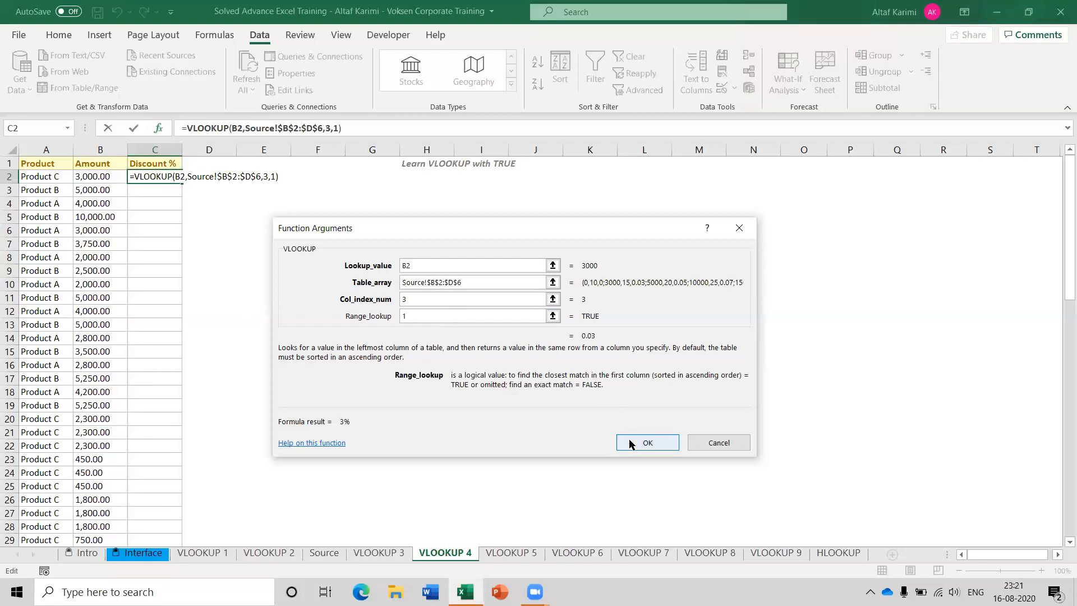
pyautogui.click(648, 443)
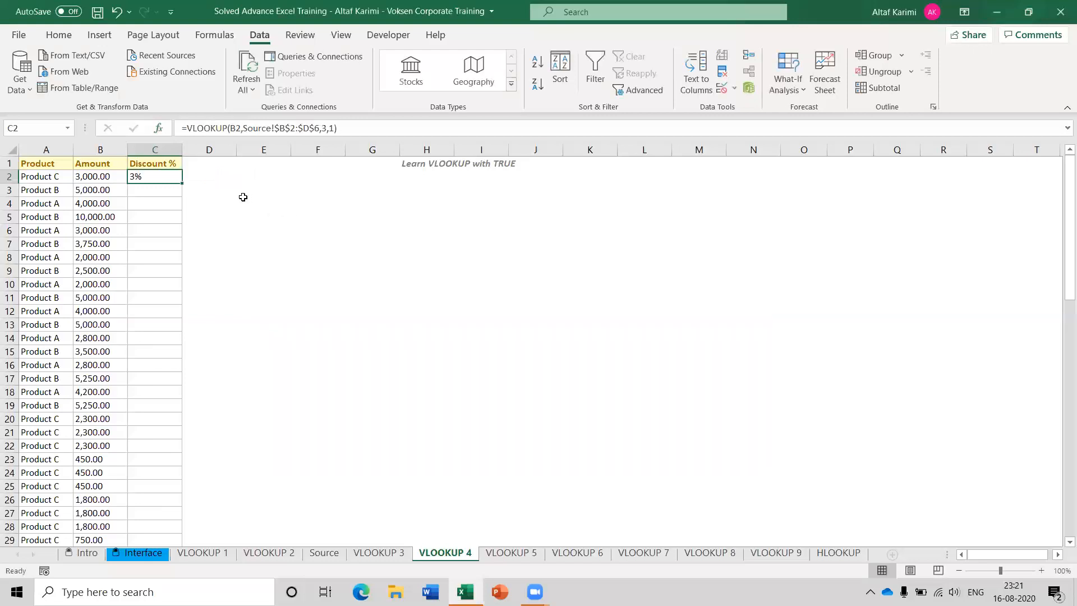
pyautogui.doubleClick(182, 184)
pyautogui.click(171, 181)
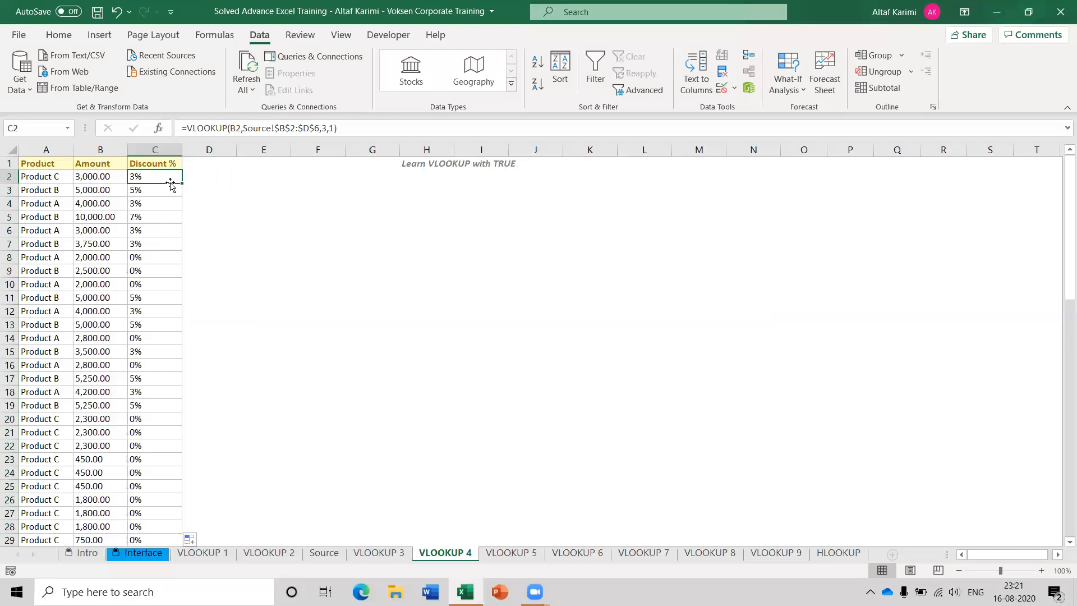
# Step: Compare the amount and discount in row 7 between the VLOOKUP 4 and VLOOKUP 3 sheets
pyautogui.click(111, 244)
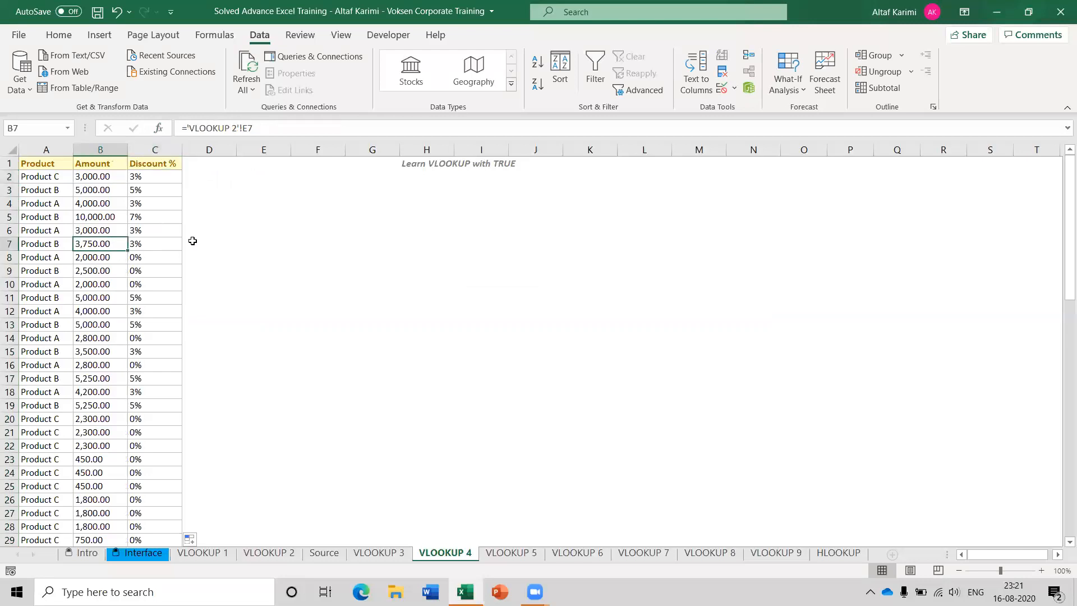
pyautogui.click(161, 244)
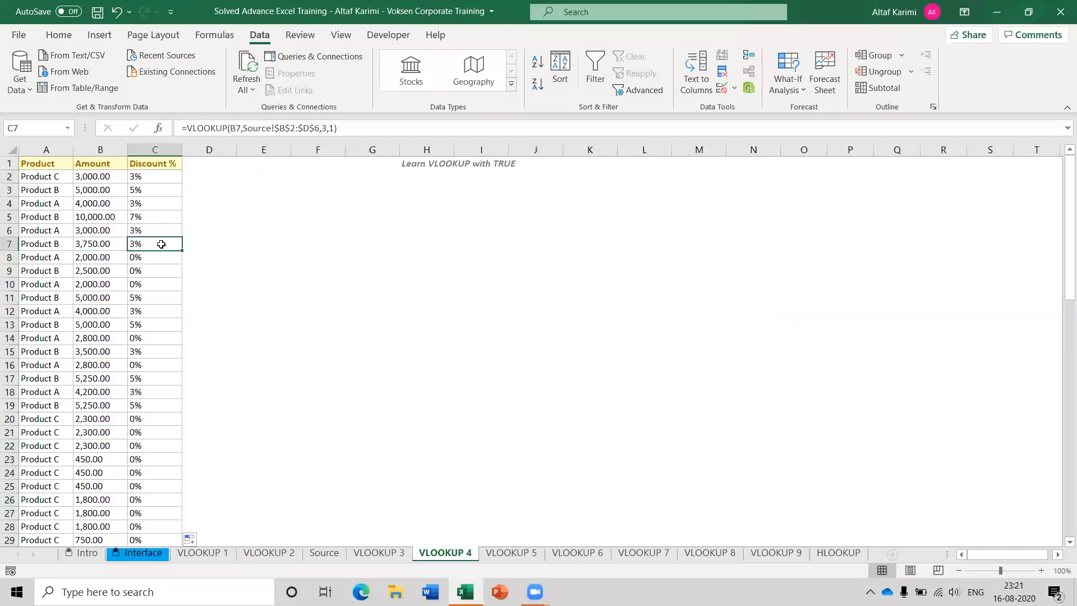
pyautogui.click(382, 554)
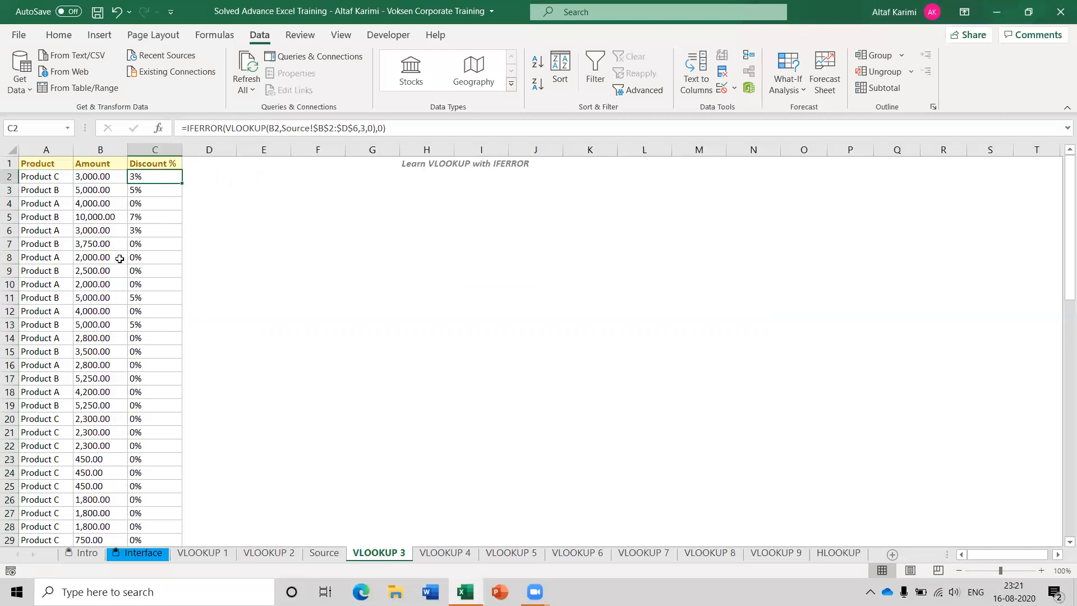
pyautogui.click(105, 244)
pyautogui.click(145, 247)
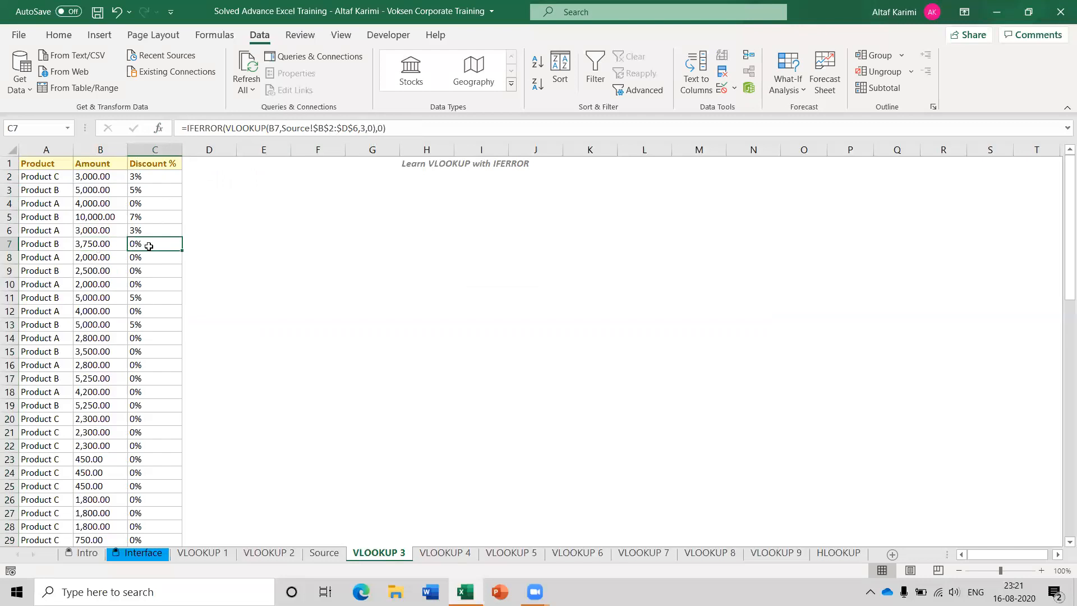
pyautogui.click(105, 245)
pyautogui.click(141, 245)
pyautogui.hotkey('ctrl', 'pagedown')
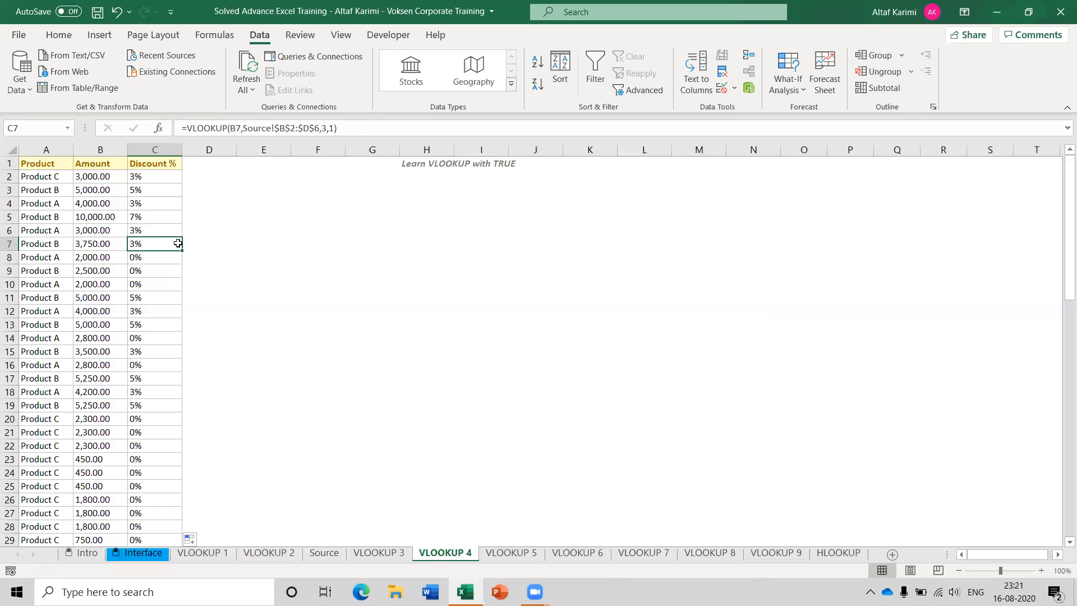
# Step: Check the formulas in VLOOKUP 4's Discount % column against the amount tiers and discounts on the Source sheet, starting with row 2
pyautogui.click(319, 557)
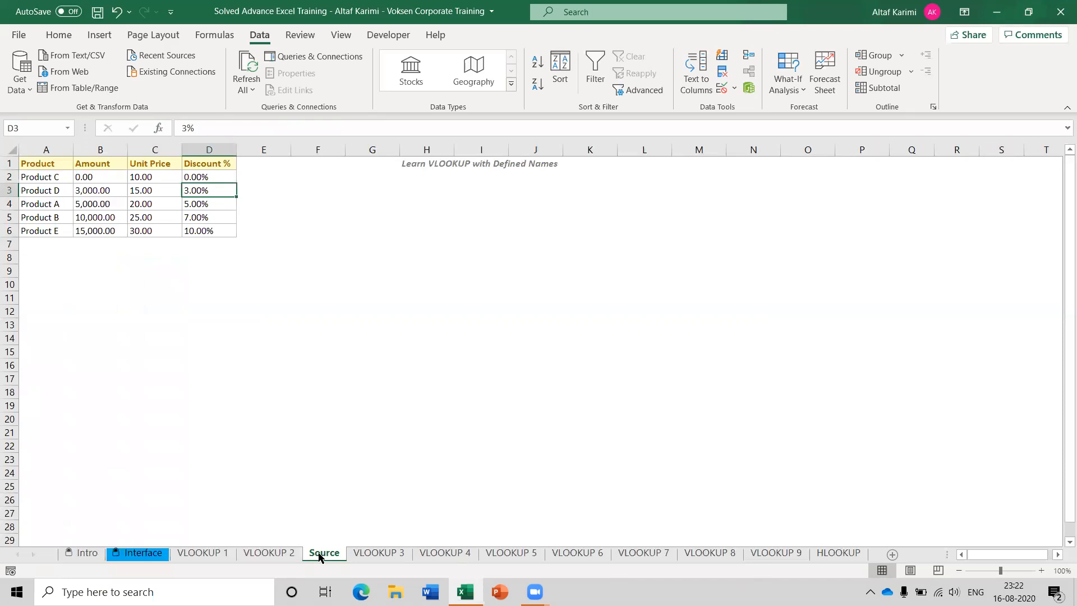
pyautogui.click(446, 554)
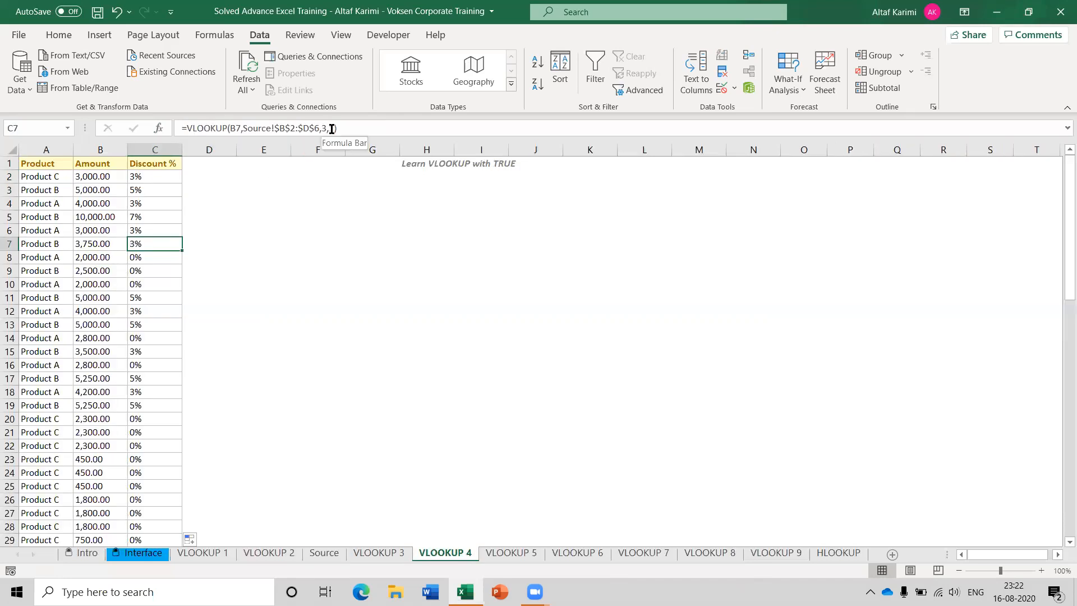
pyautogui.click(174, 176)
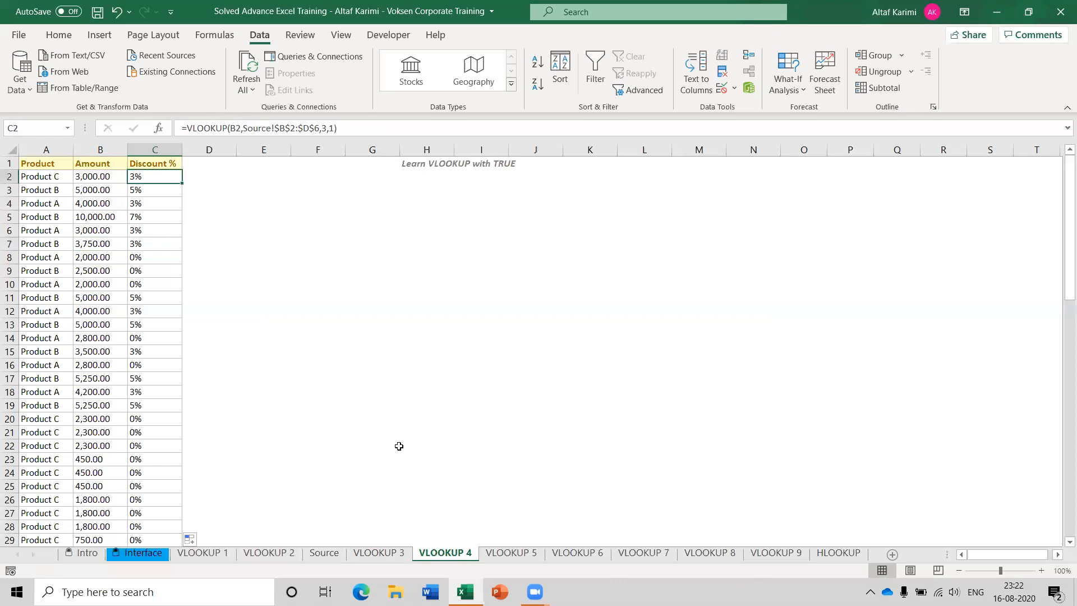
pyautogui.click(323, 553)
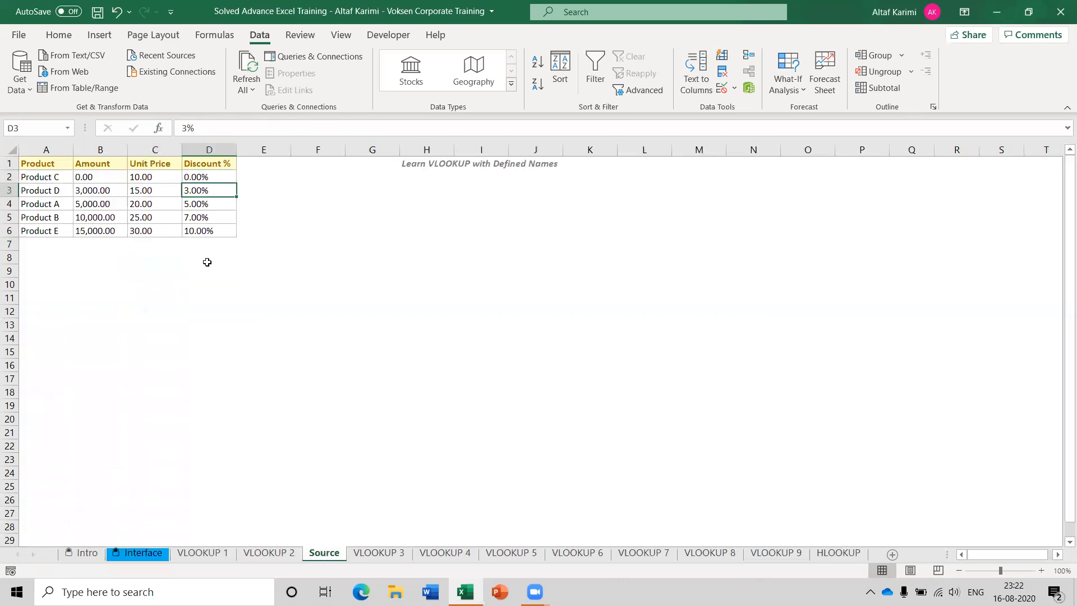
pyautogui.click(110, 180)
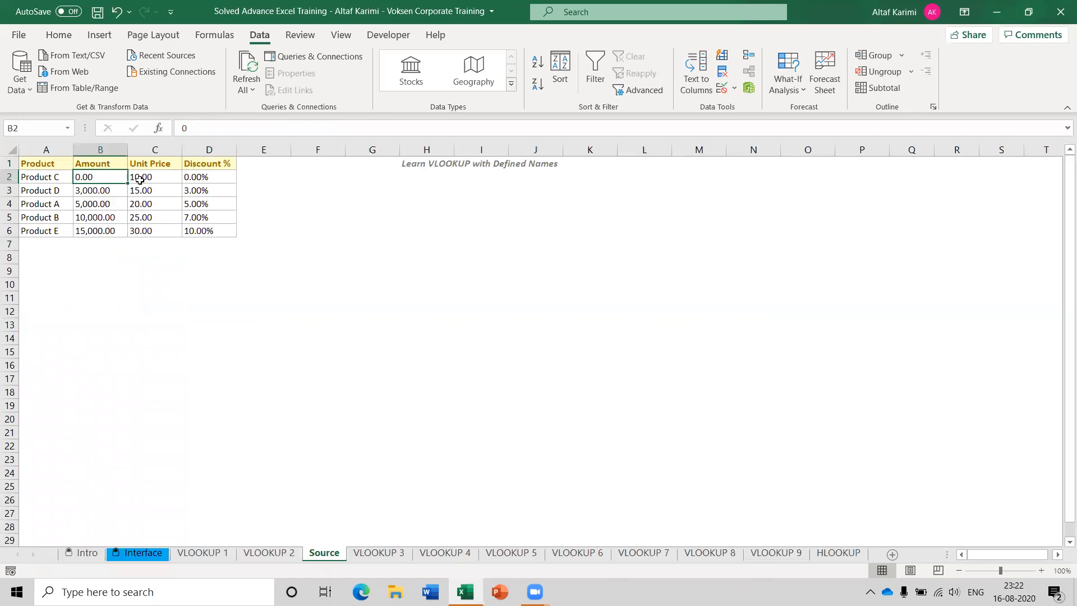
pyautogui.click(213, 177)
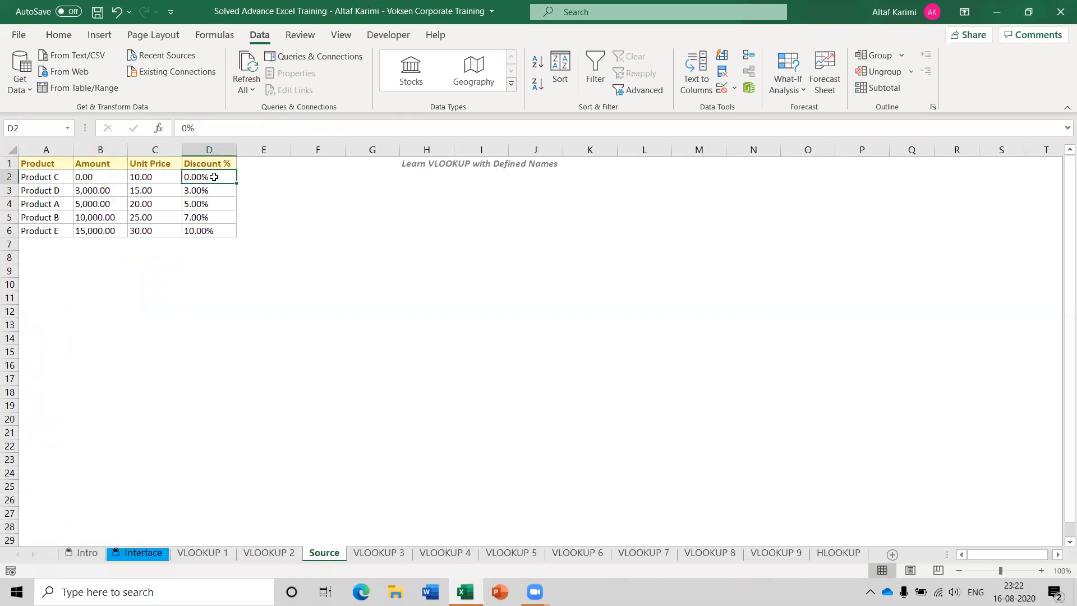
pyautogui.click(89, 177)
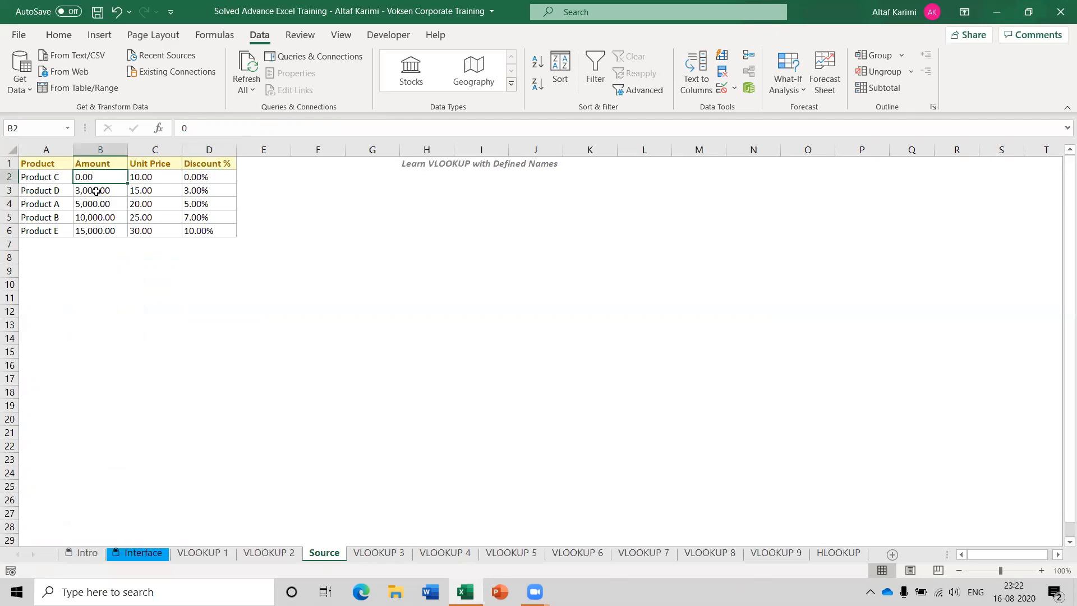
# Step: Examine the amount tiers and matching discount percentages in rows 2 and 3 of the Source sheet
pyautogui.click(96, 190)
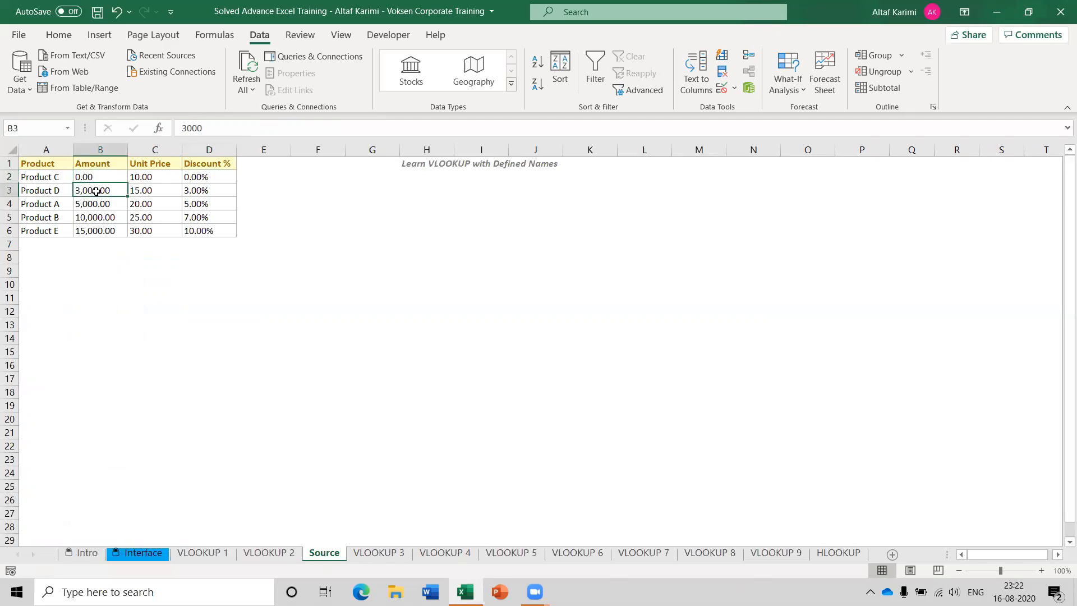
pyautogui.click(202, 178)
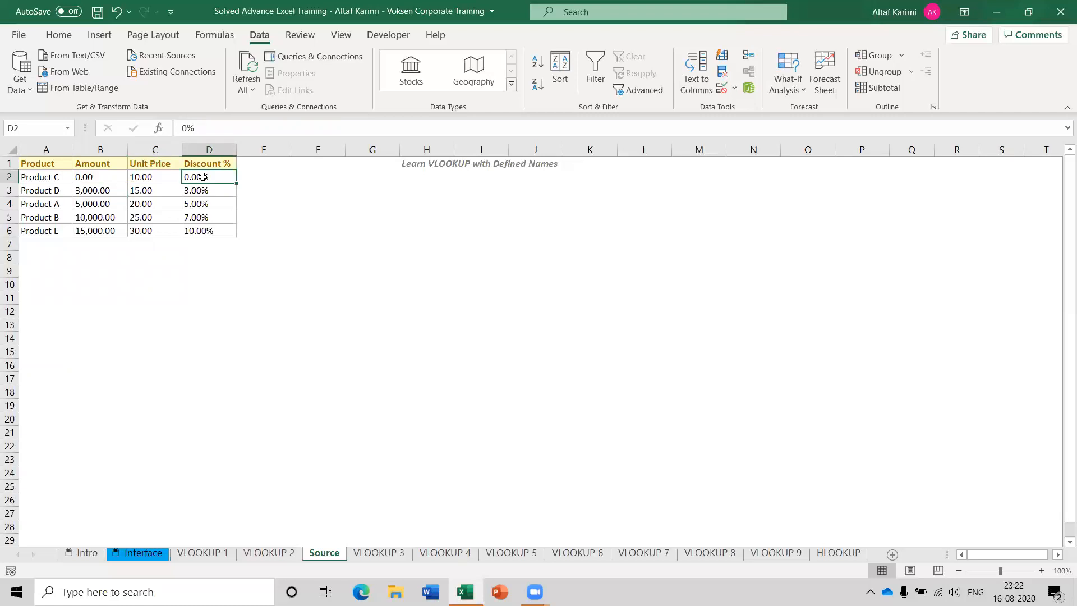
pyautogui.click(120, 186)
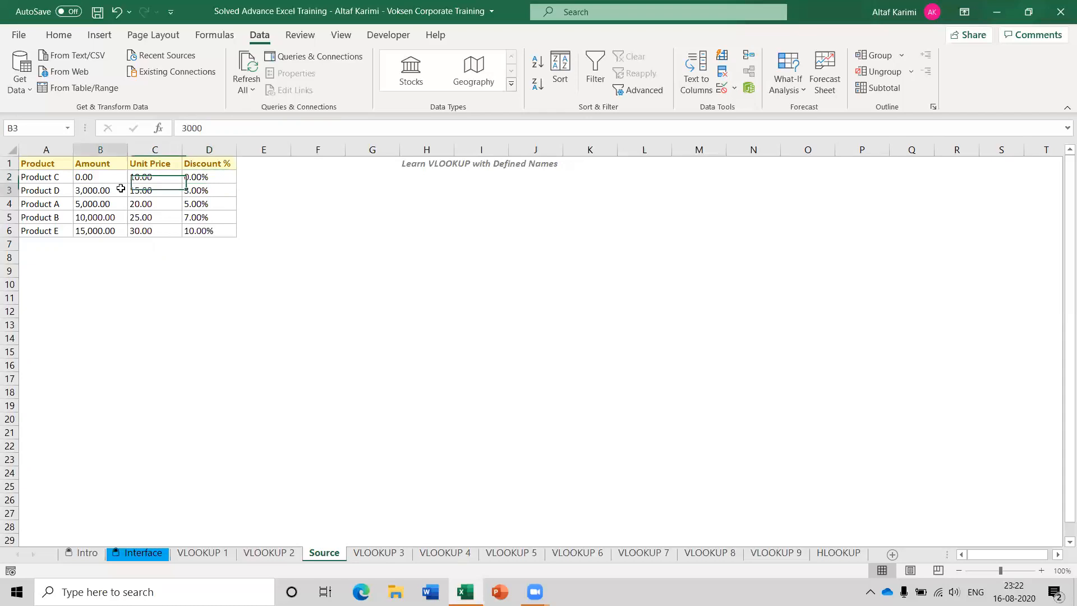
pyautogui.click(227, 188)
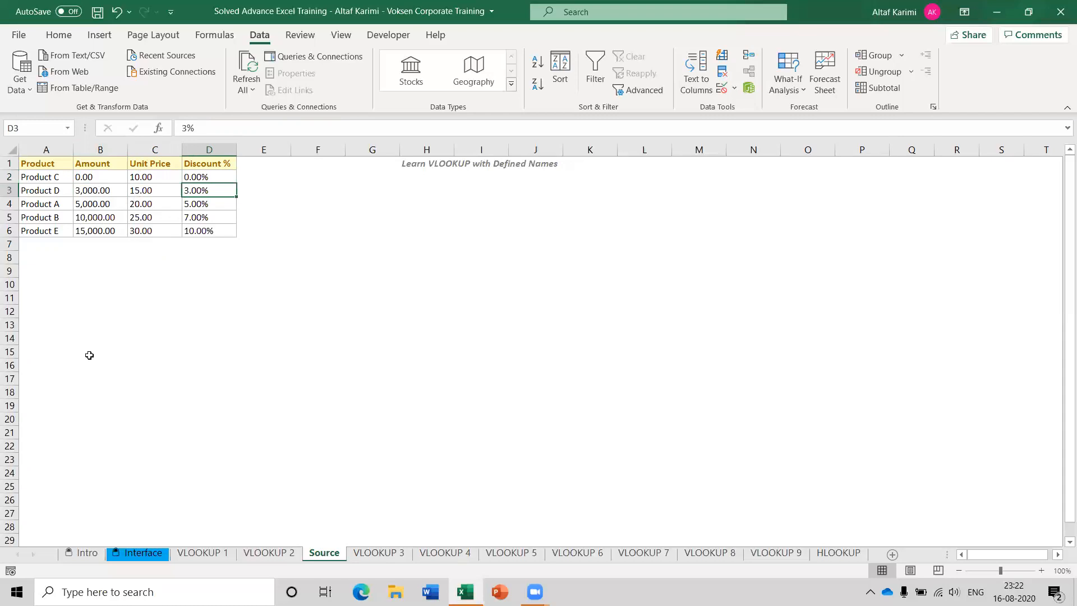
# Step: Compare C2's formula on the VLOOKUP 3 and VLOOKUP 4 sheets, and save the workbook
pyautogui.click(388, 554)
pyautogui.click(165, 180)
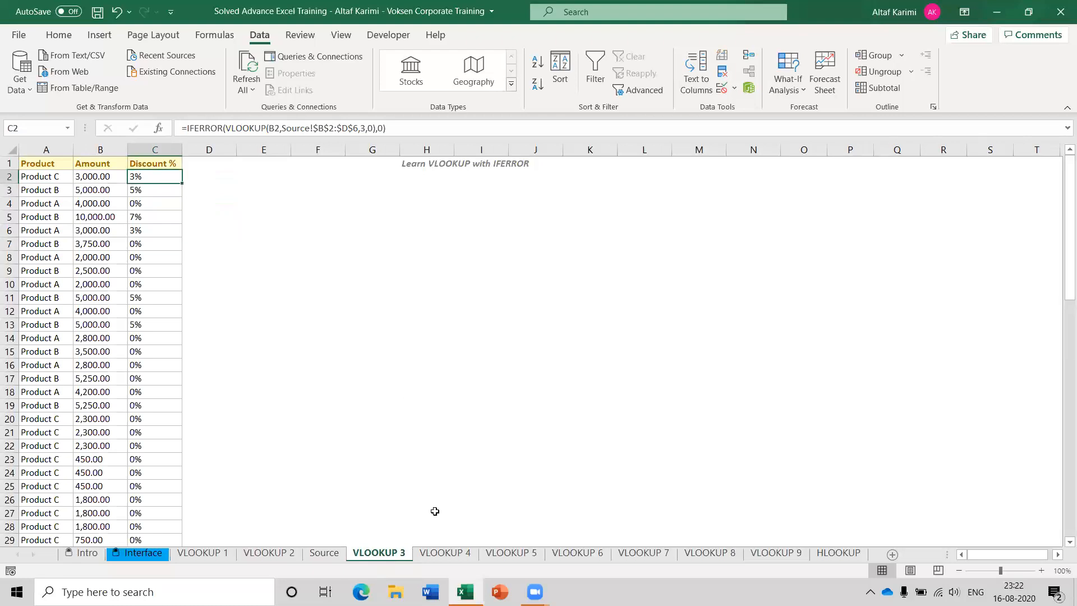
pyautogui.click(442, 554)
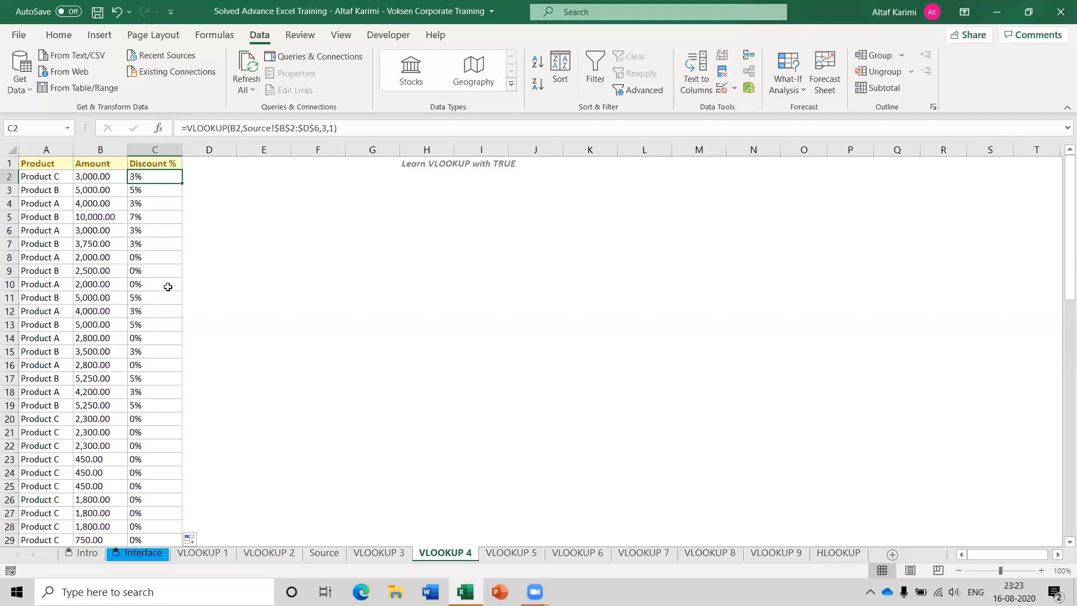
pyautogui.click(98, 13)
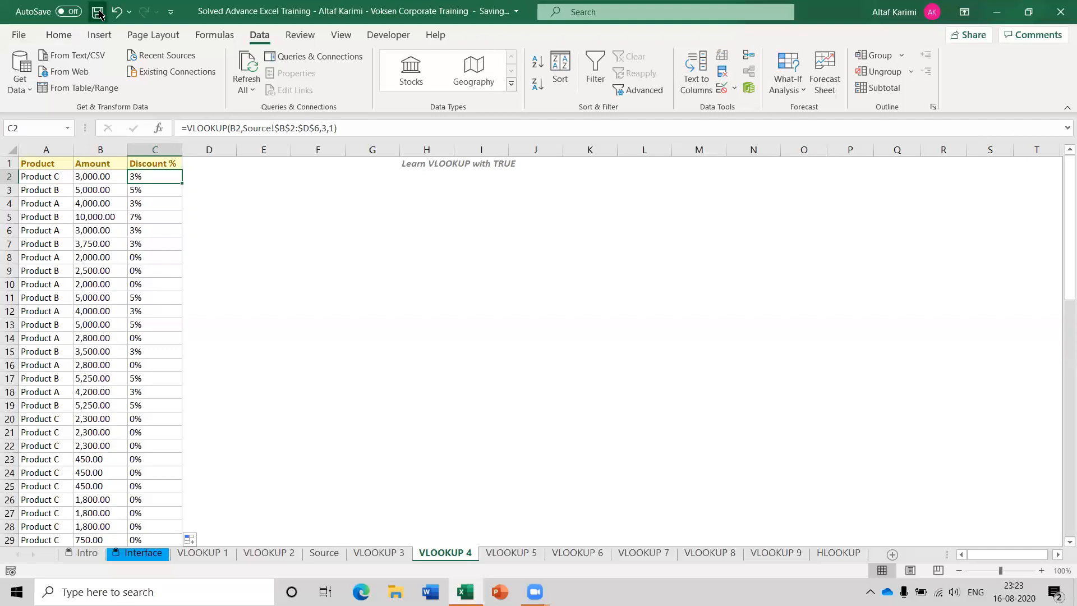
# Step: On the VLOOKUP 5 sheet, examine the TRIM lesson title, the Invoice No. lookup cells and the whole invoice table
pyautogui.click(510, 554)
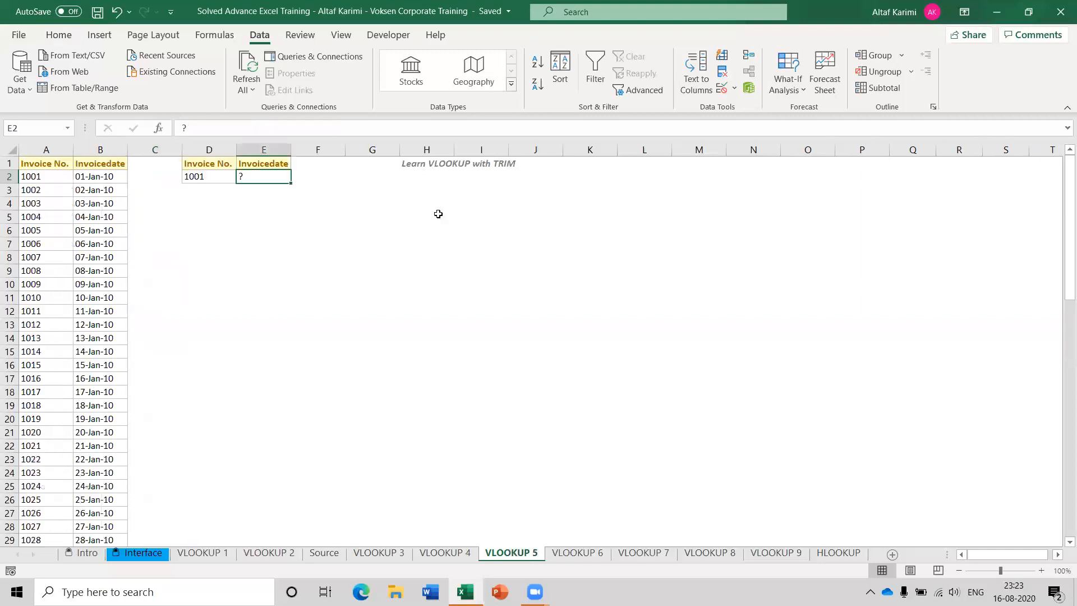
pyautogui.click(422, 162)
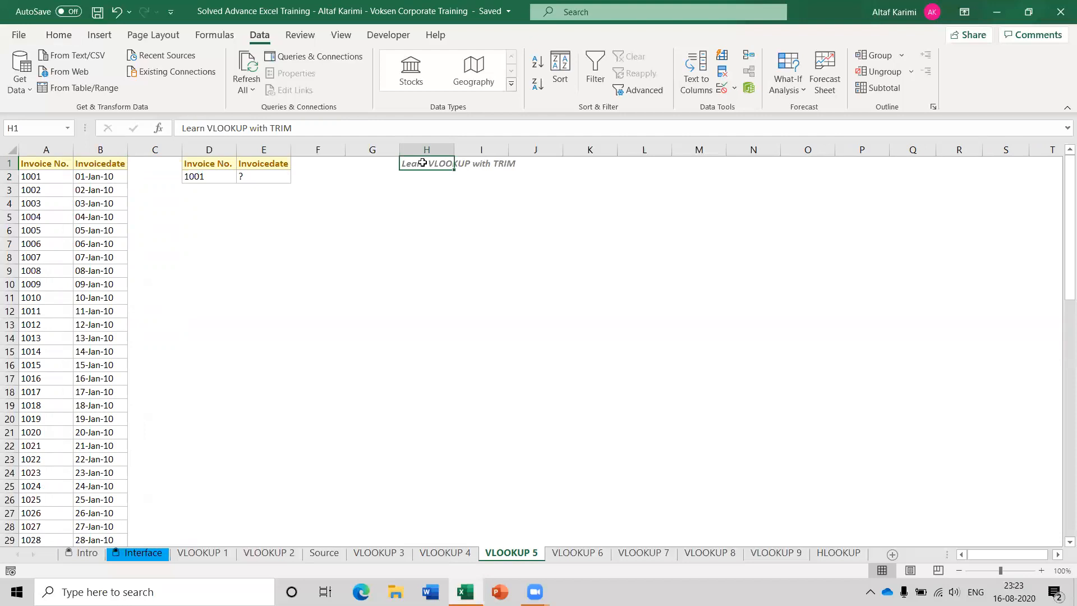
pyautogui.click(284, 179)
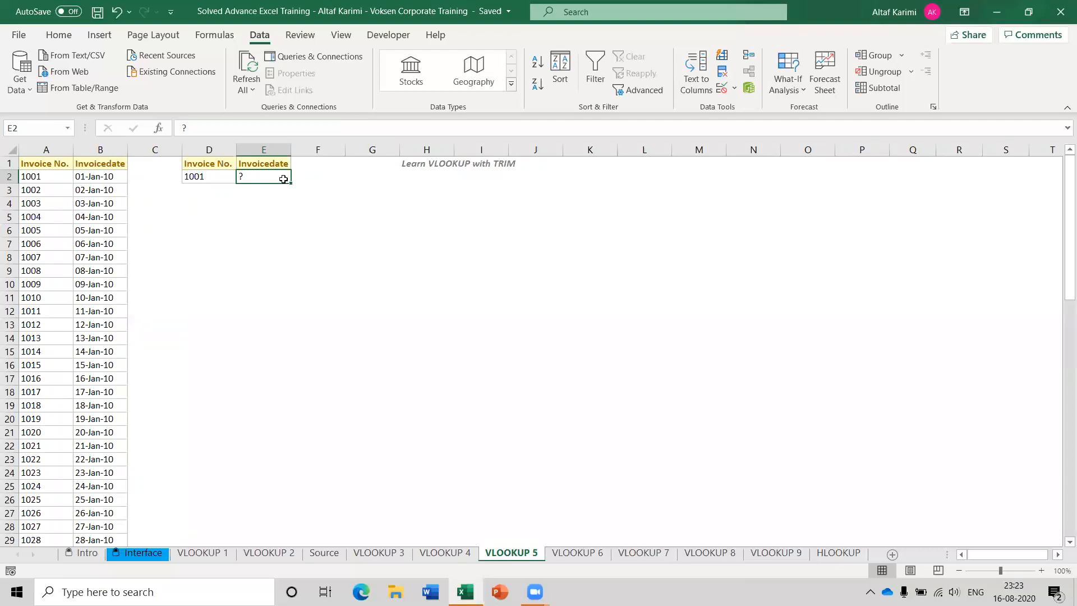
pyautogui.moveTo(210, 164); pyautogui.dragTo(251, 174)
pyautogui.click(250, 174)
pyautogui.moveTo(56, 164); pyautogui.dragTo(110, 336)
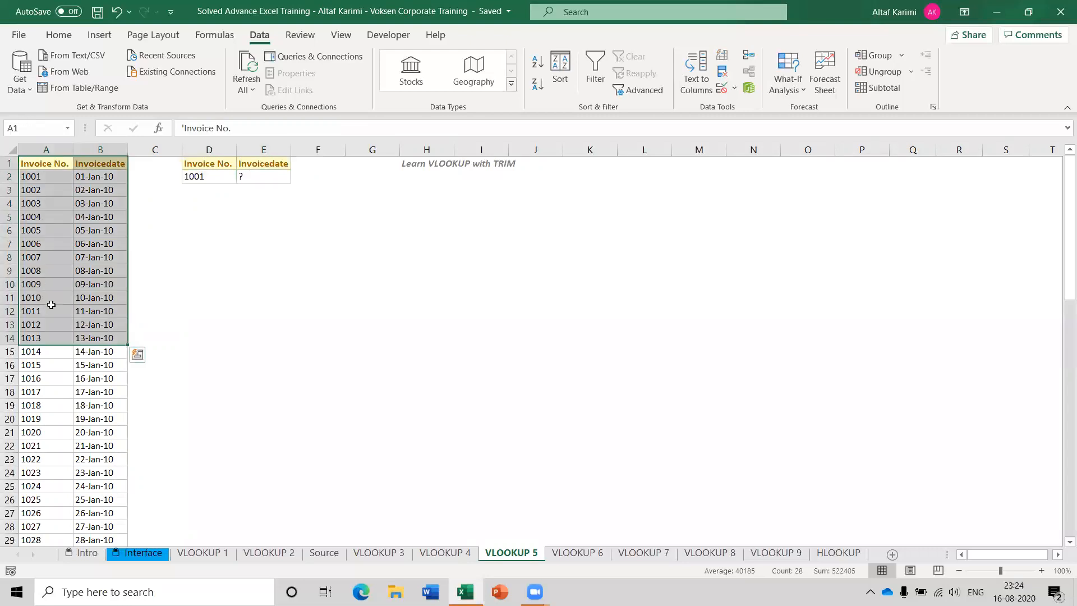
pyautogui.scroll(-6, 52, 305)
pyautogui.scroll(-18, 51, 305)
pyautogui.scroll(20, 51, 304)
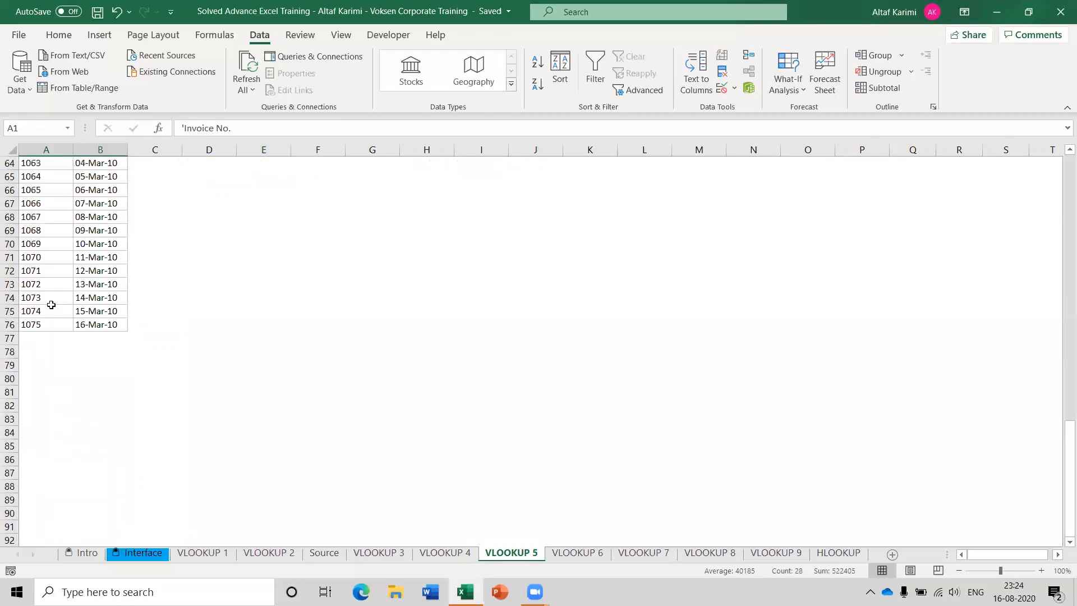
# Step: Start a VLOOKUP in E2 on the VLOOKUP 5 sheet with D2 as the lookup value
pyautogui.click(272, 177)
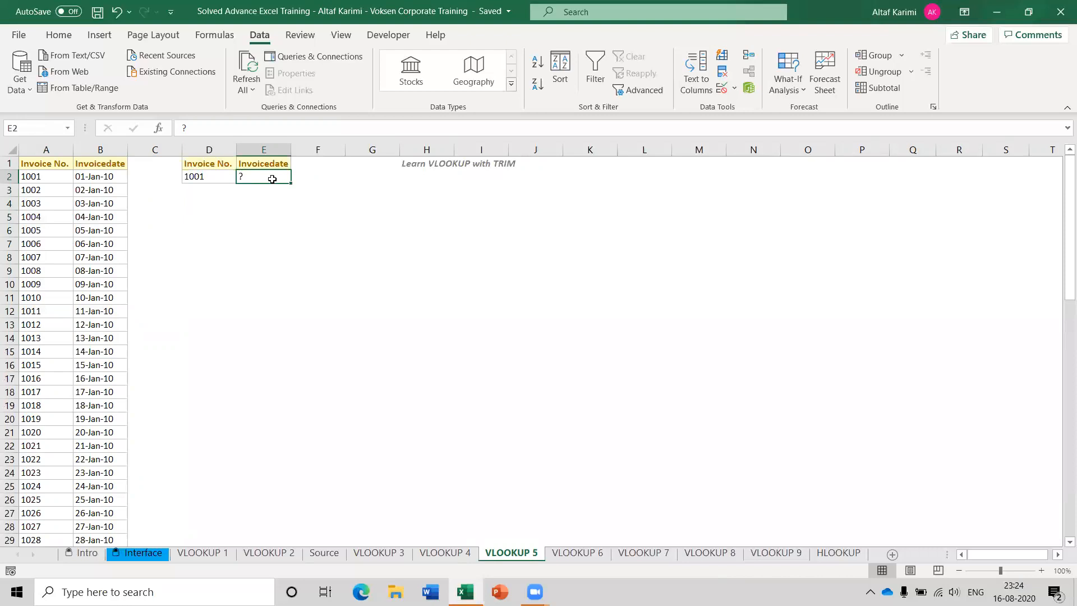
pyautogui.write('=VL')
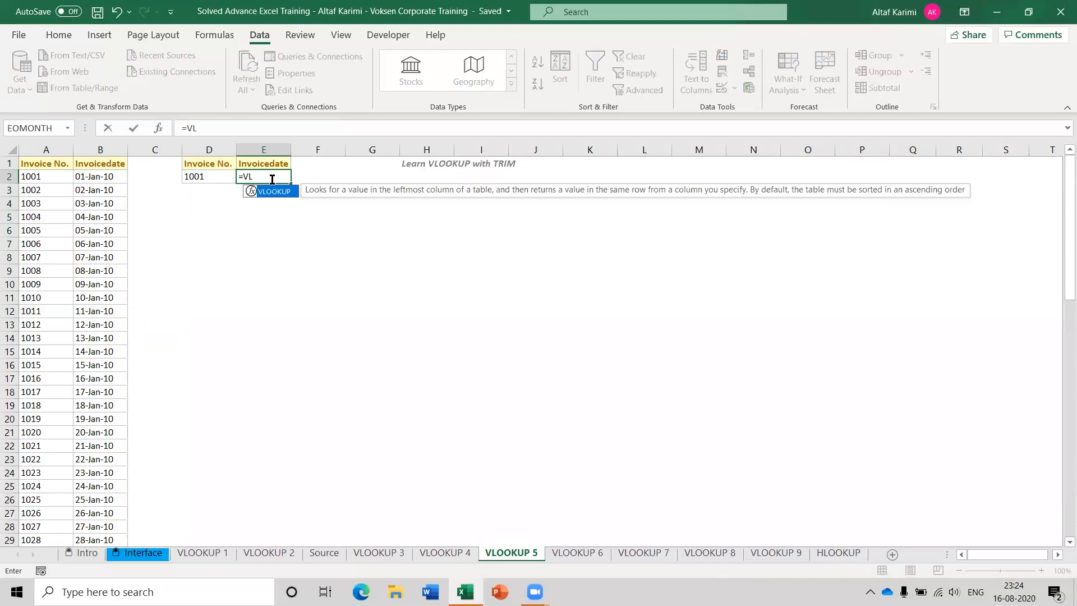
pyautogui.press('Tab')
pyautogui.hotkey('ctrl', 'a')
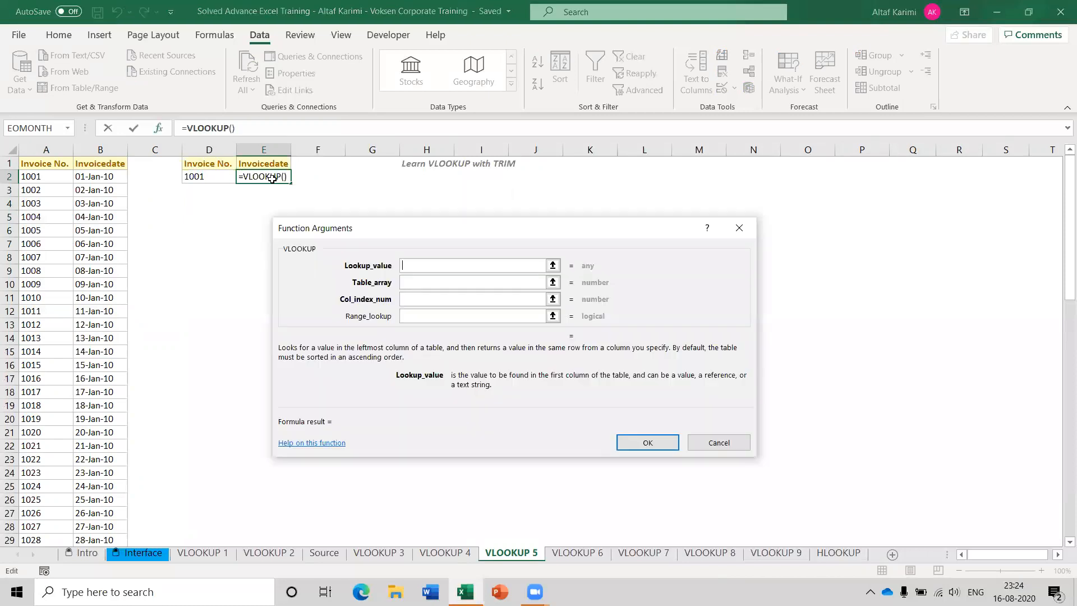
pyautogui.click(198, 176)
pyautogui.click(433, 281)
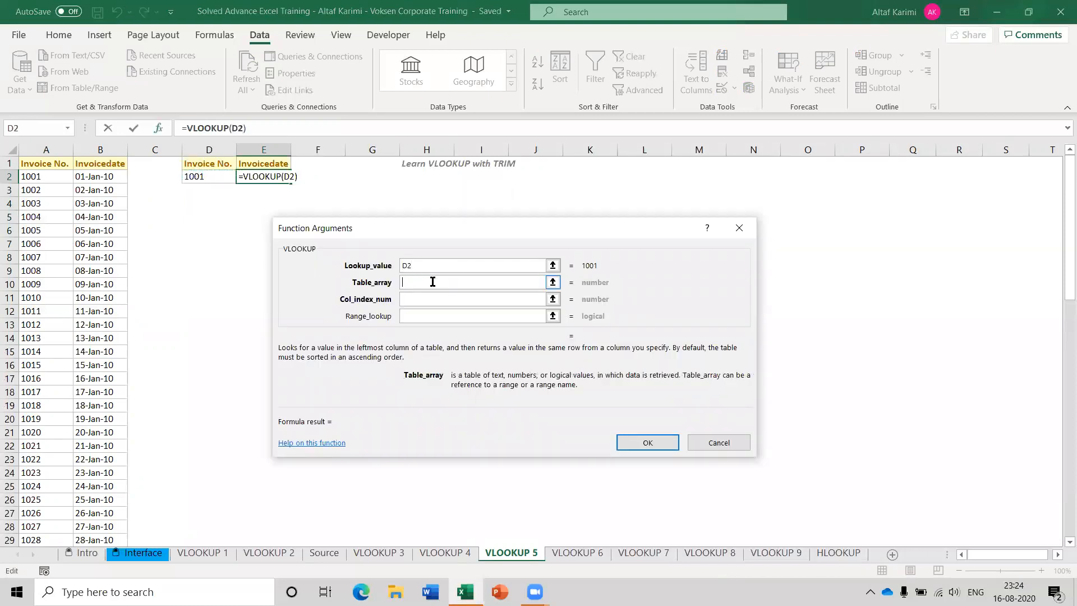
# Step: Set the table array of E2's VLOOKUP to the absolute range $A$2:$B$76
pyautogui.click(53, 177)
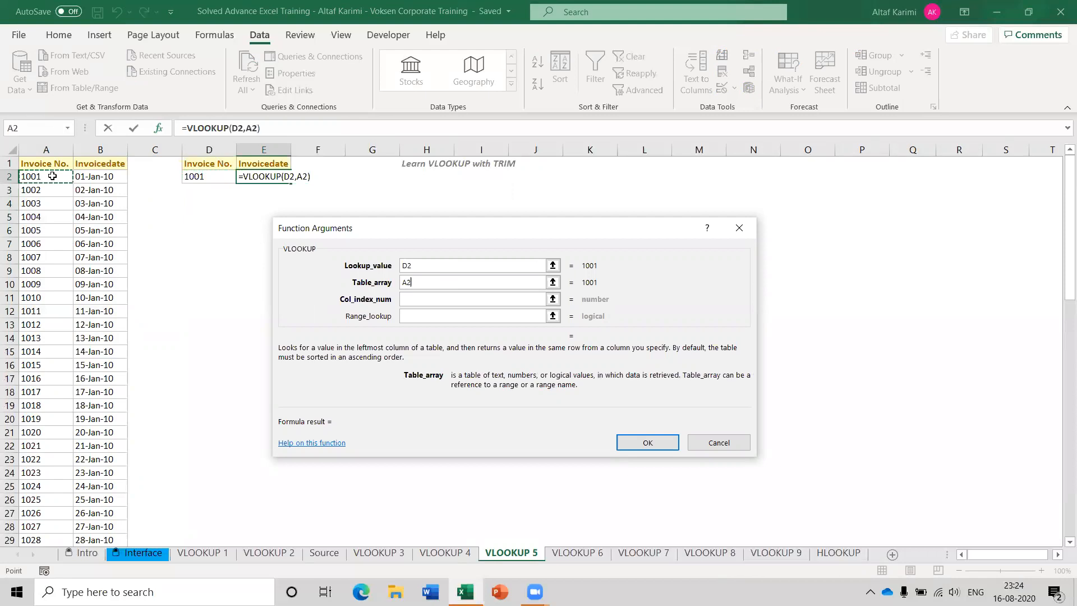
pyautogui.hotkey('shift', 'Right')
pyautogui.hotkey('ctrl', 'shift', 'Down')
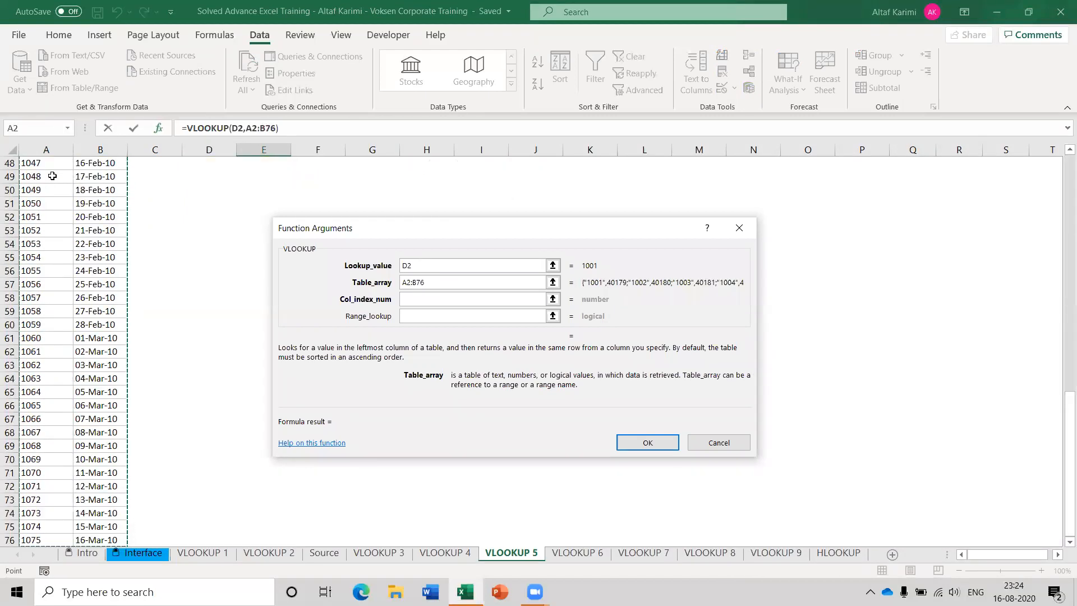
pyautogui.press('F4')
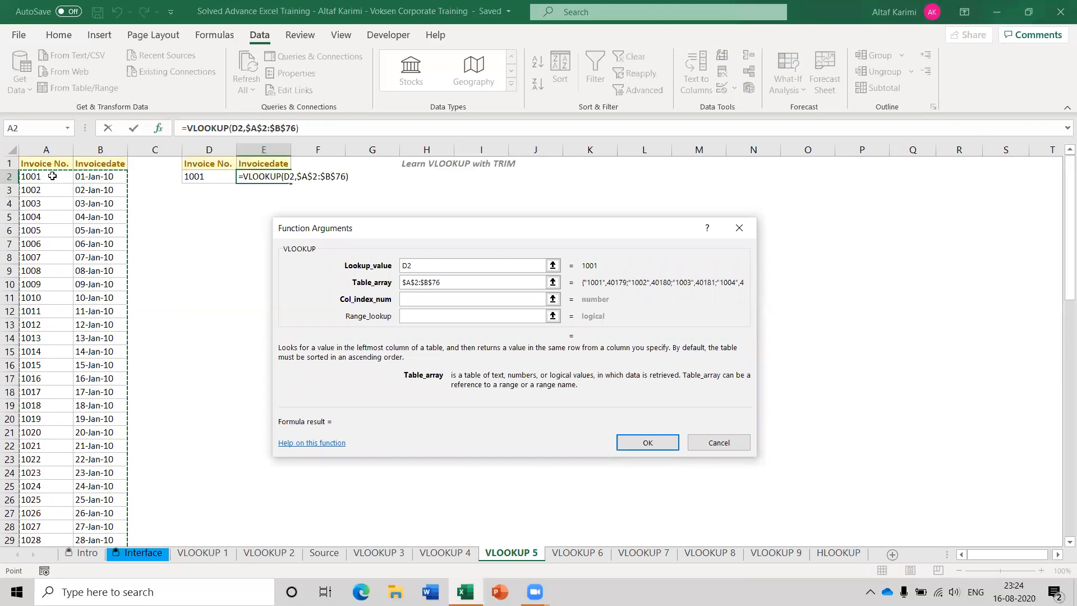
pyautogui.press('Tab')
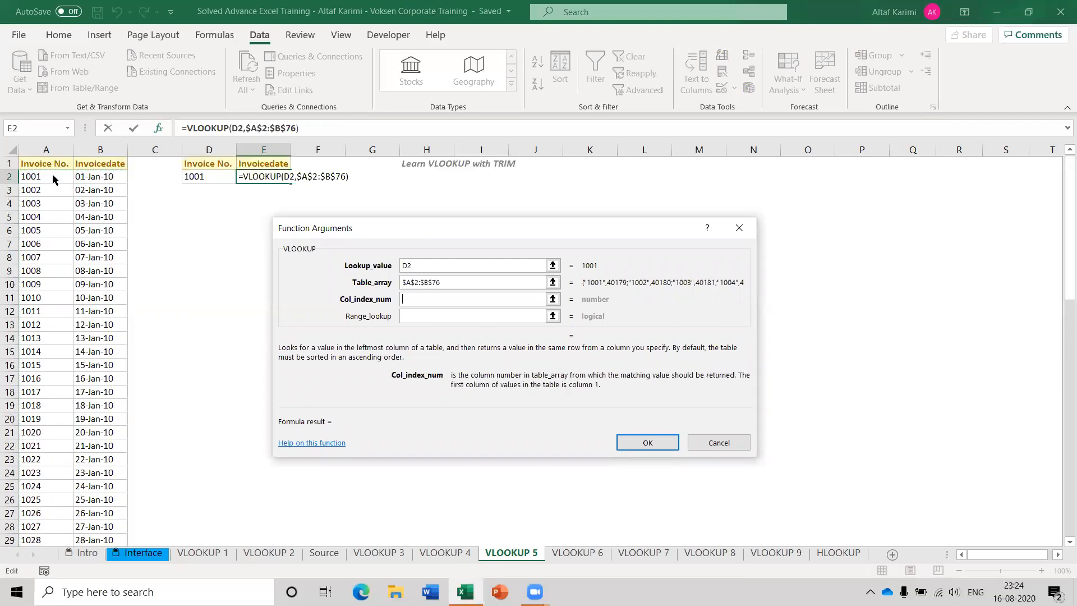
# Step: Complete E2's VLOOKUP with column index 2 and range lookup 0
pyautogui.write('2')
pyautogui.press('Tab')
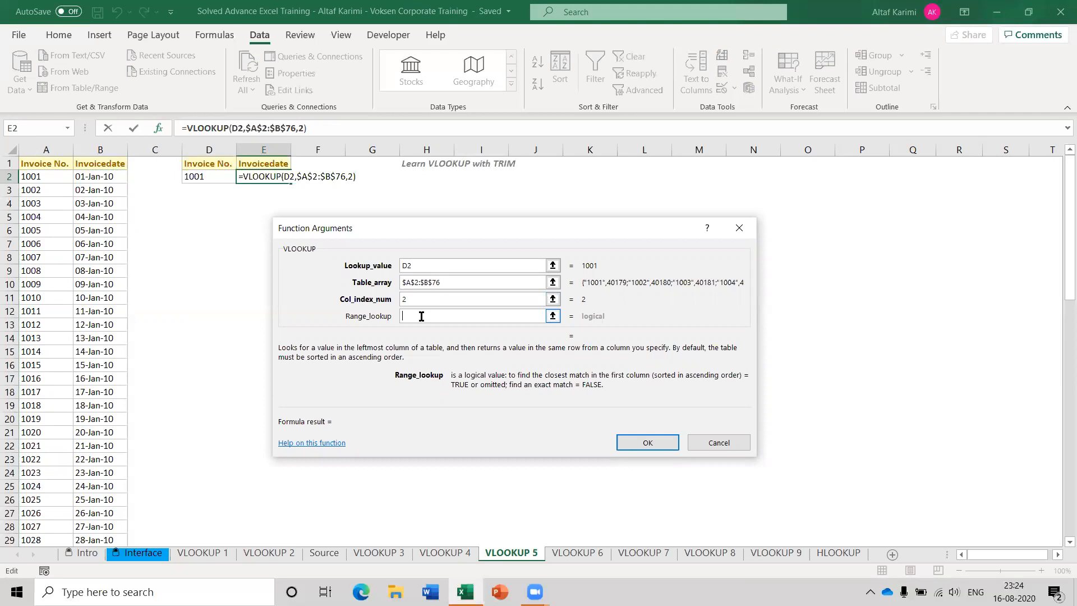
pyautogui.write('0')
pyautogui.click(644, 444)
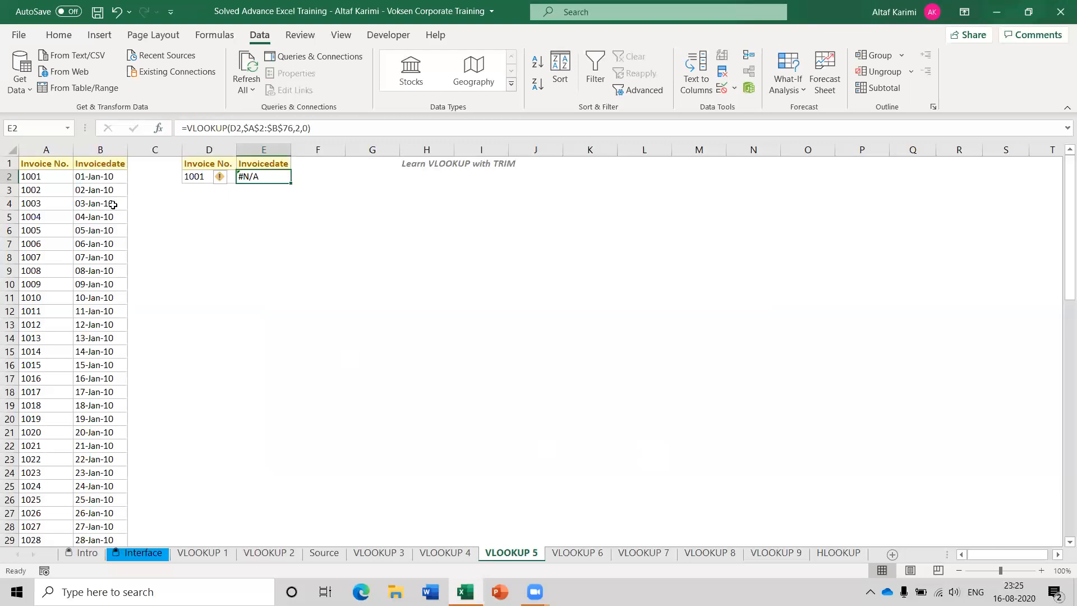
# Step: Compare the invoice number in D2 with the one in A2
pyautogui.click(185, 174)
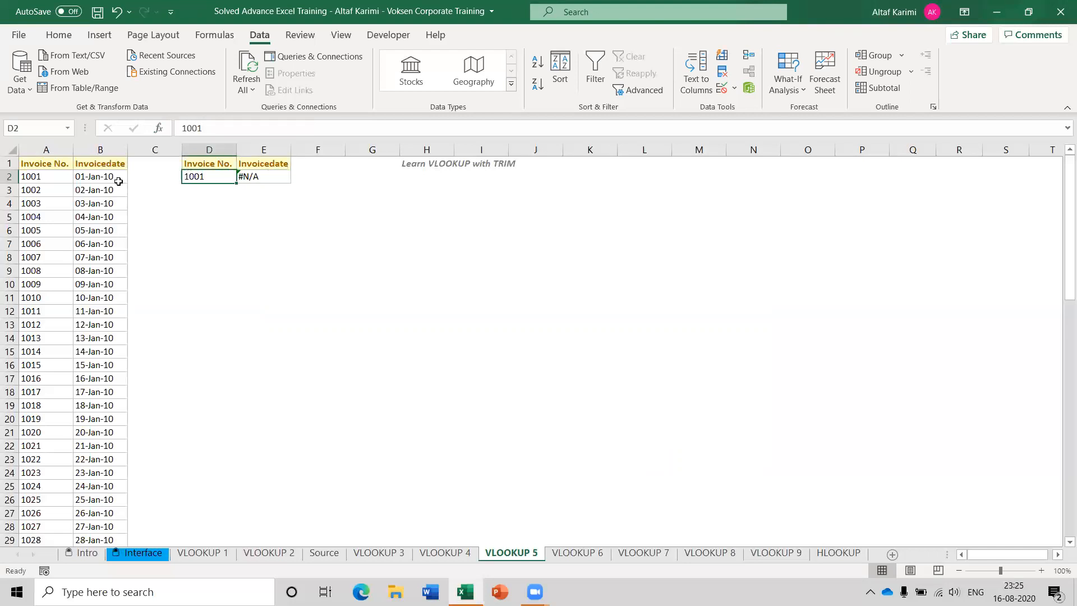
pyautogui.click(37, 175)
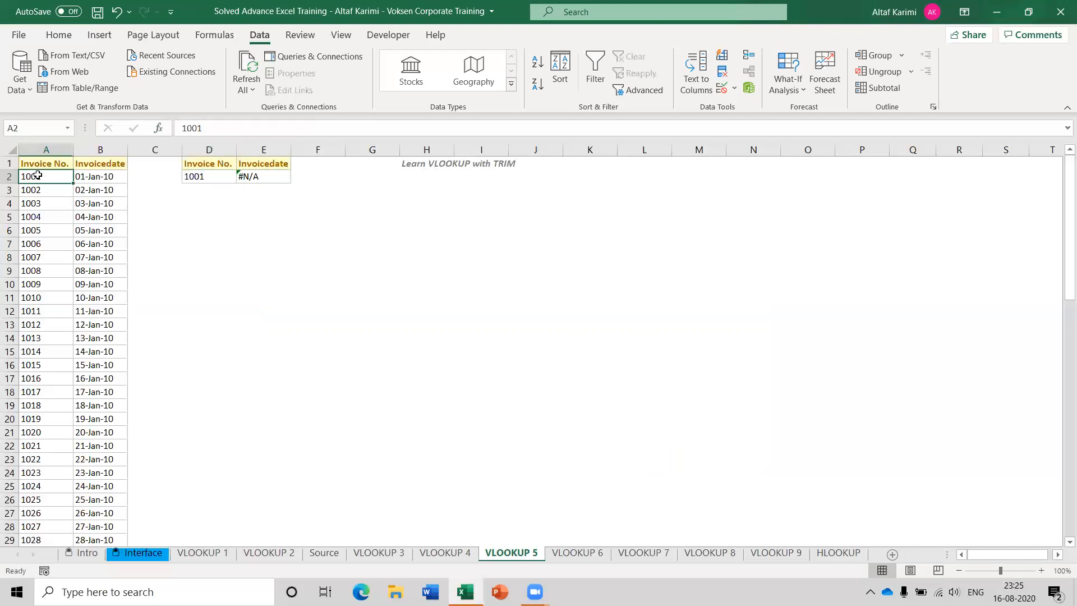
pyautogui.click(224, 182)
pyautogui.click(62, 176)
# Step: Replace E2's formula with a new VLOOKUP that uses TRIM(B2) as the lookup value
pyautogui.click(246, 174)
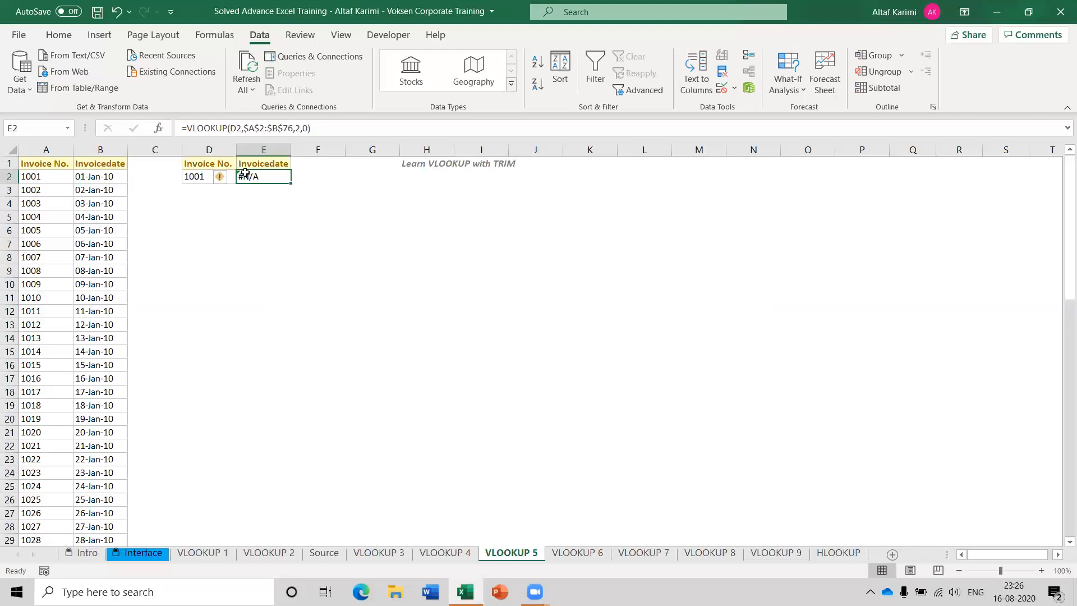
pyautogui.write('=vl')
pyautogui.press('Tab')
pyautogui.hotkey('ctrl', 'a')
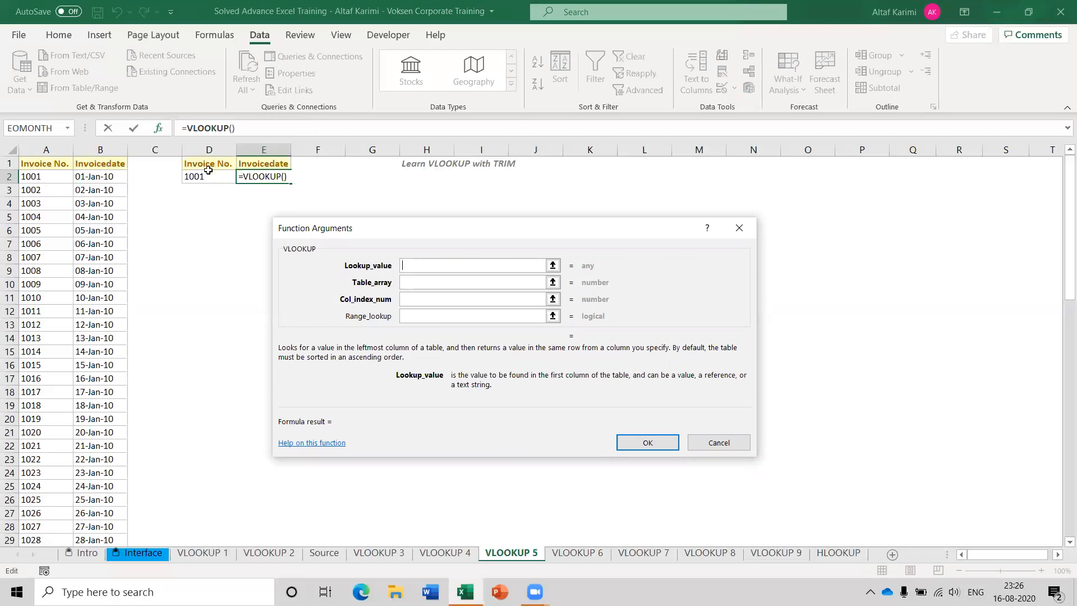
pyautogui.click(218, 175)
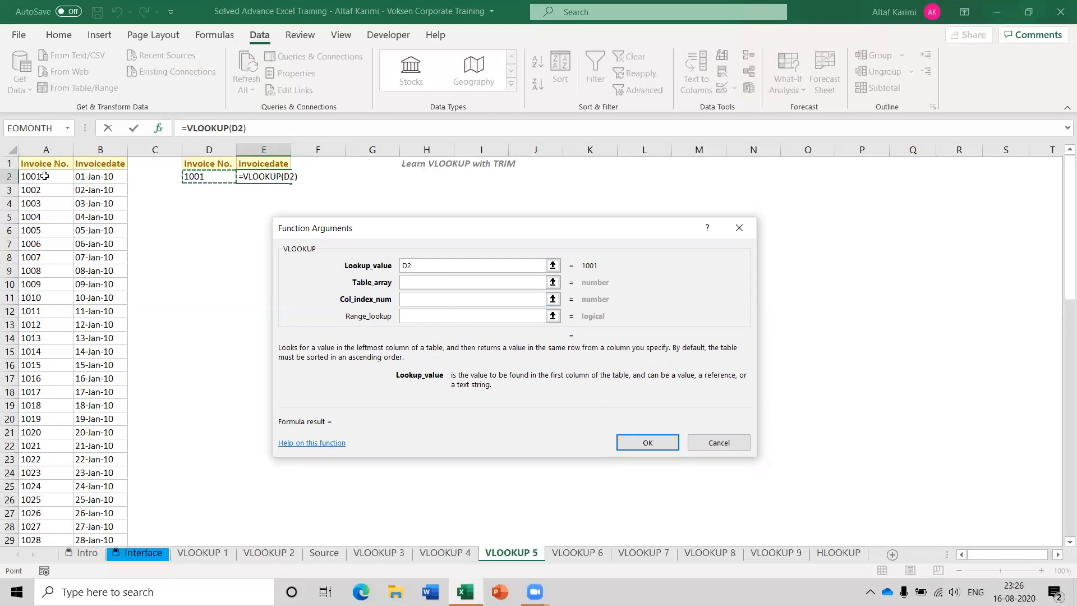
pyautogui.press('Left')
pyautogui.press('Left')
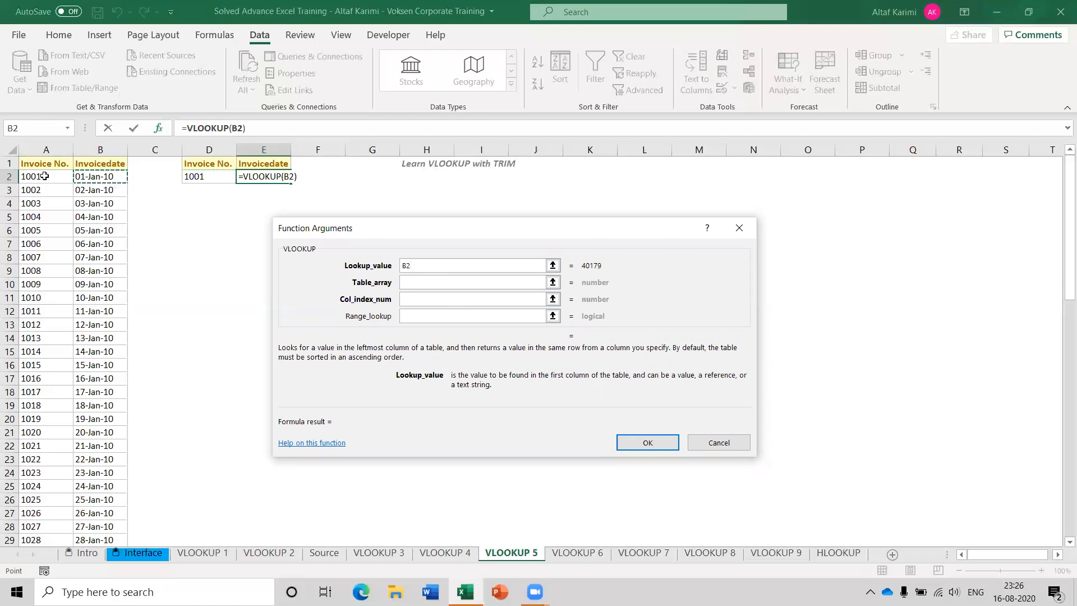
pyautogui.press('F2')
pyautogui.press('Home')
pyautogui.write('TRIM(')
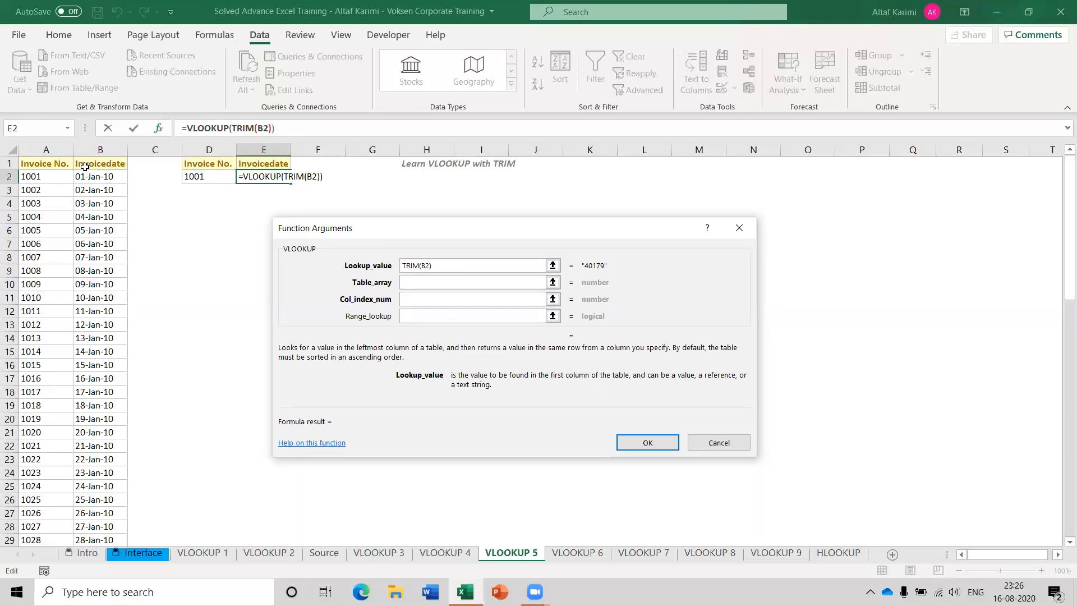
# Step: Set the VLOOKUP's table array to columns A:B, with column index 2 and range lookup 0
pyautogui.click(424, 281)
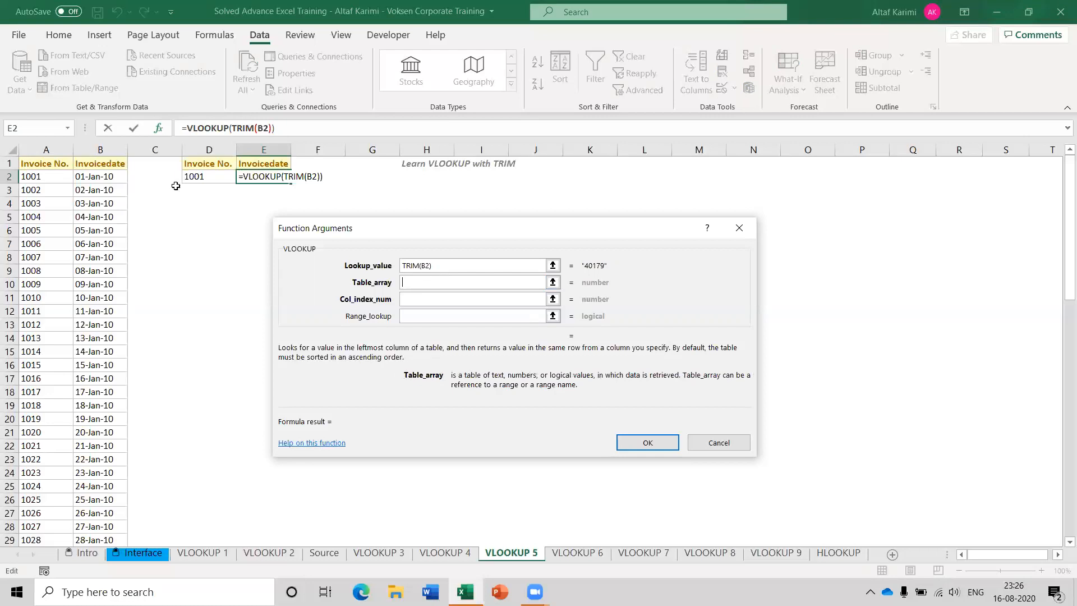
pyautogui.click(42, 175)
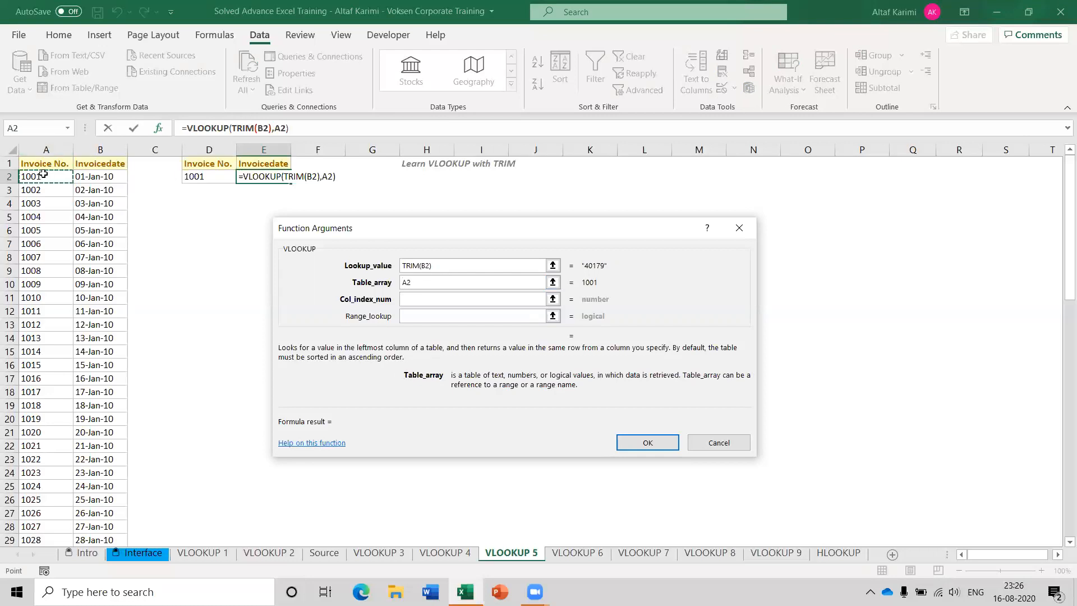
pyautogui.moveTo(45, 149); pyautogui.dragTo(82, 142)
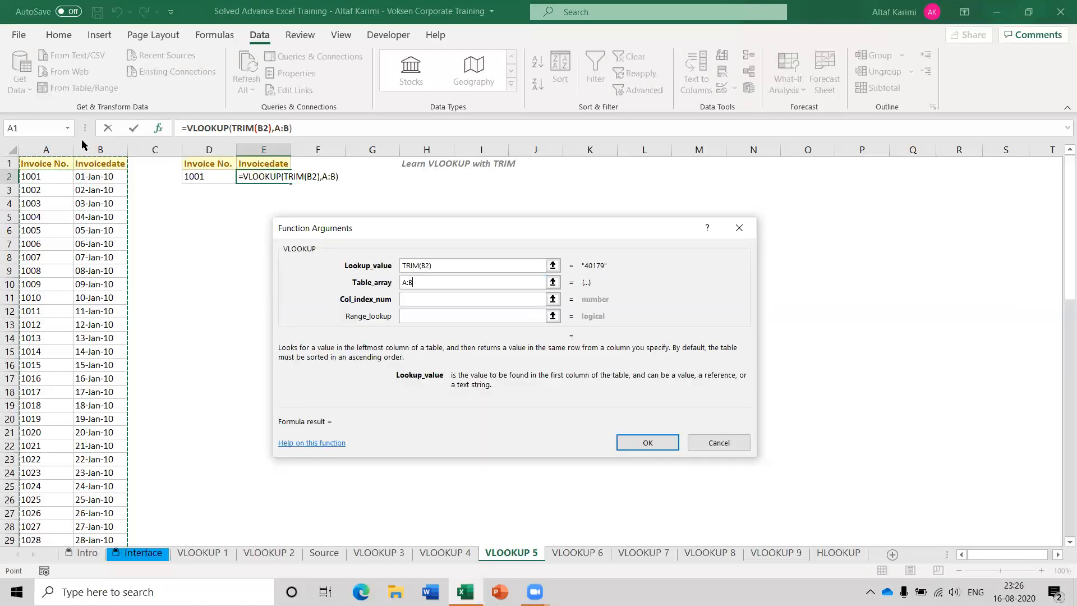
pyautogui.click(446, 302)
pyautogui.write('2')
pyautogui.press('Tab')
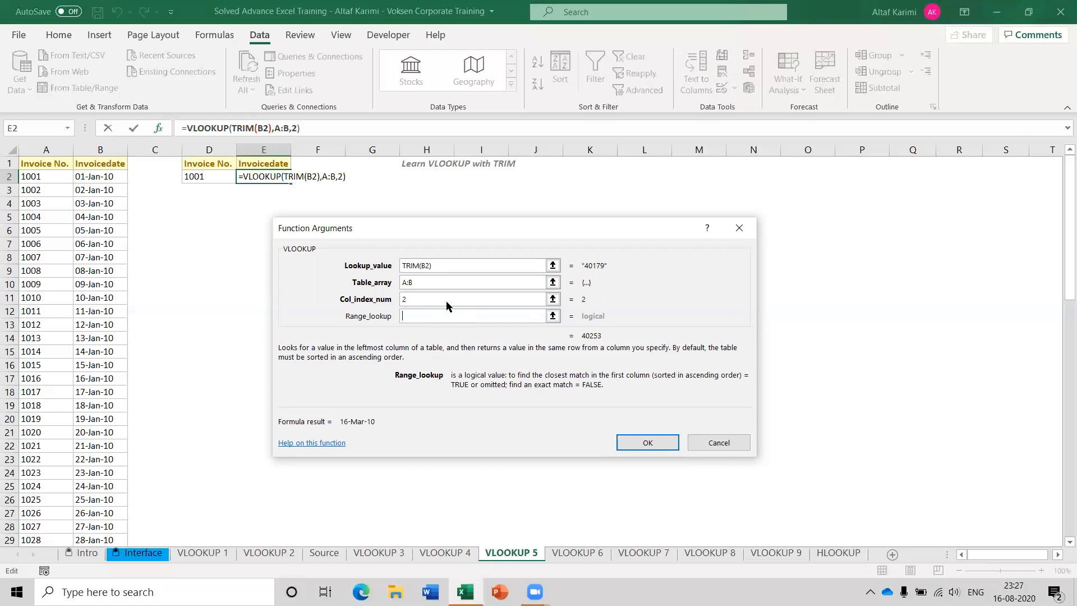
pyautogui.write('0')
# Step: Correct the VLOOKUP's lookup value to TRIM(D2)
pyautogui.click(462, 268)
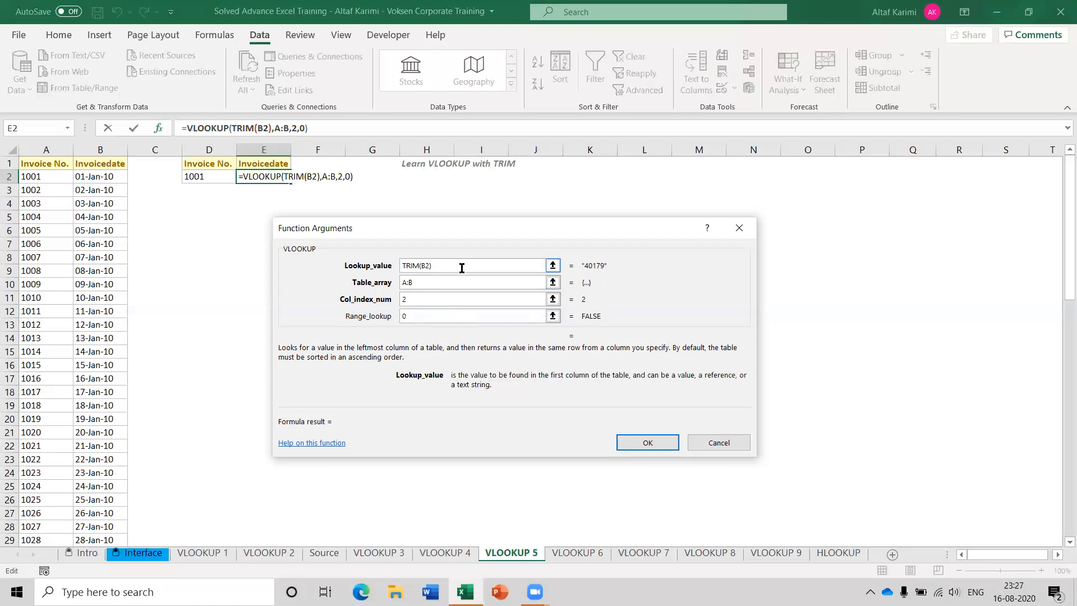
pyautogui.moveTo(461, 268); pyautogui.dragTo(370, 258)
pyautogui.click(425, 267)
pyautogui.press('BackSpace')
pyautogui.write('D')
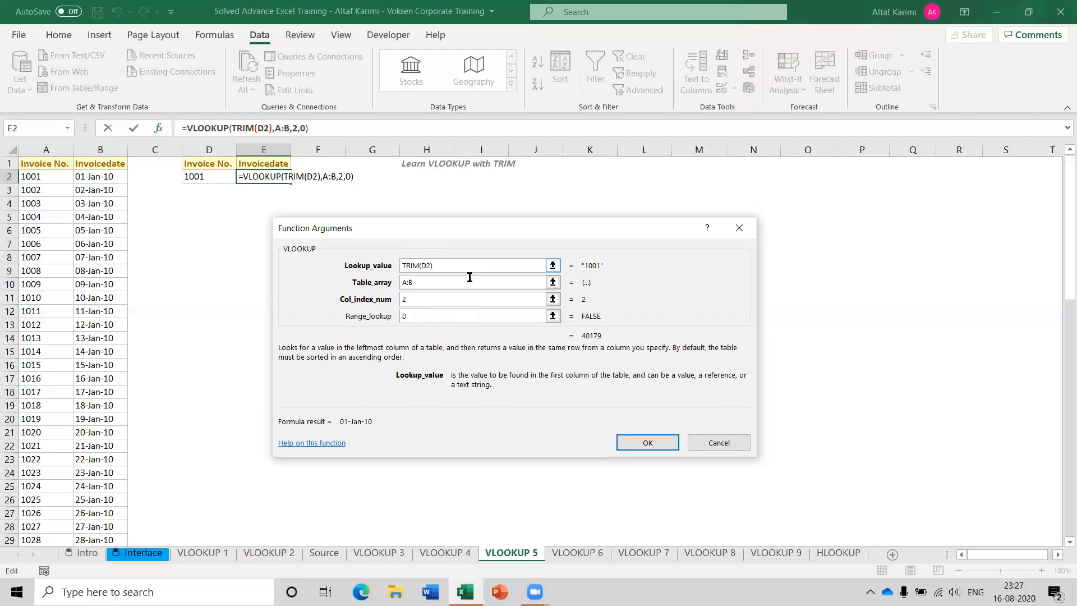
# Step: Enter the completed TRIM-based VLOOKUP formula in E2
pyautogui.click(635, 443)
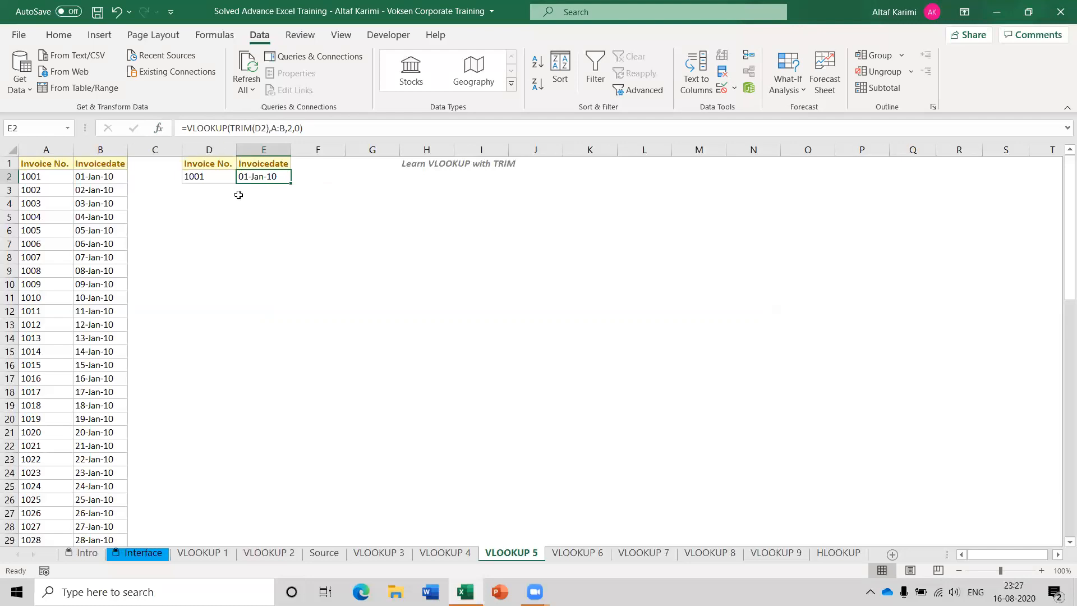
# Step: Check the number formats of the invoice numbers in D2 and A2
pyautogui.click(214, 177)
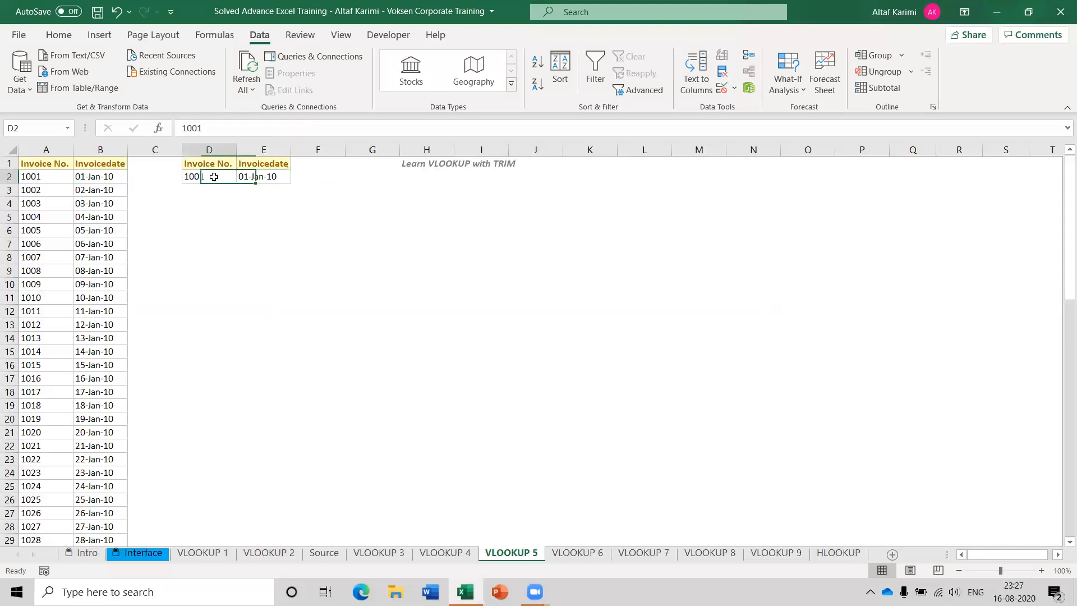
pyautogui.click(67, 37)
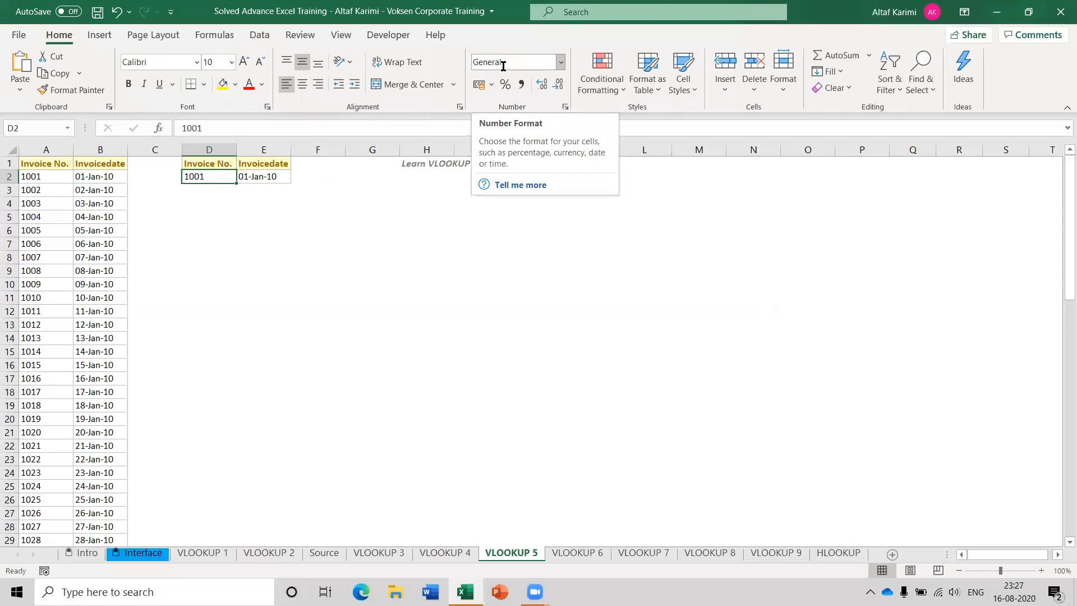
pyautogui.click(561, 65)
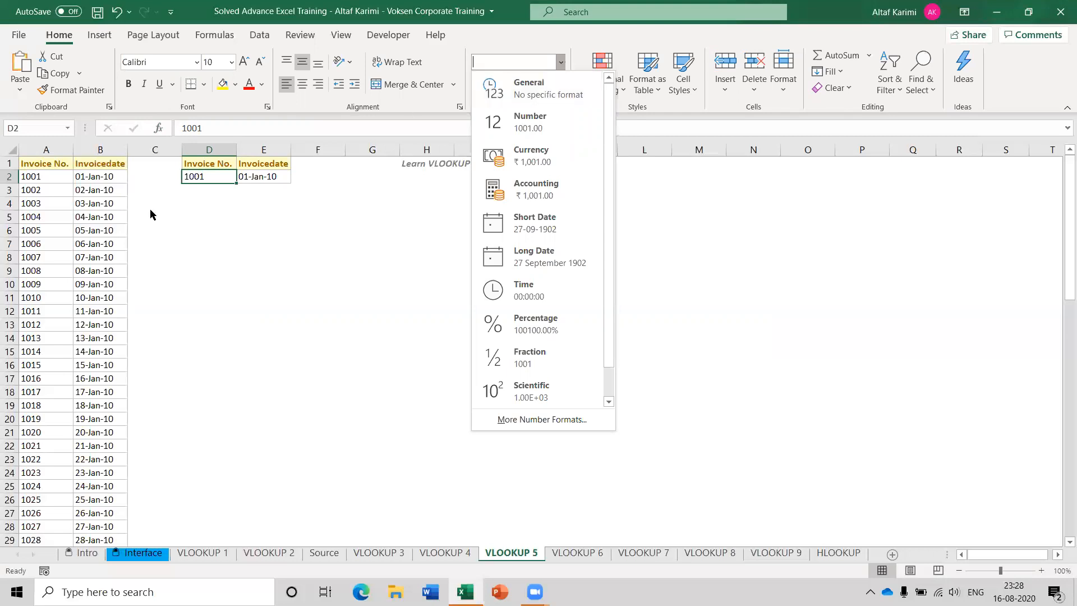
pyautogui.click(45, 175)
pyautogui.click(44, 172)
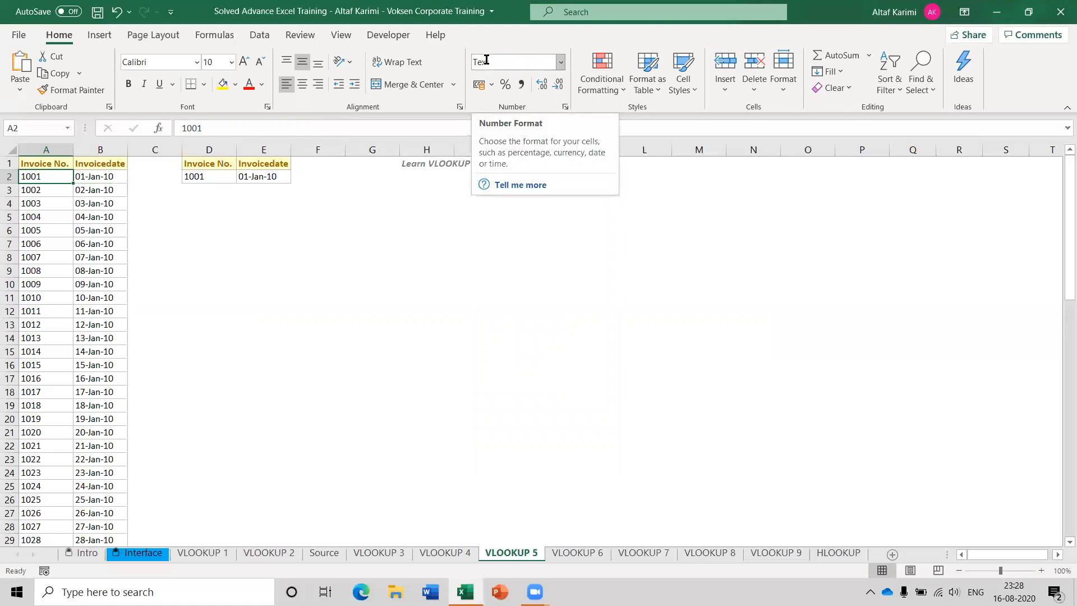
# Step: Try a VLOOKUP in E7 to compare how D2 and A2 evaluate as lookup values, and discard it
pyautogui.click(278, 240)
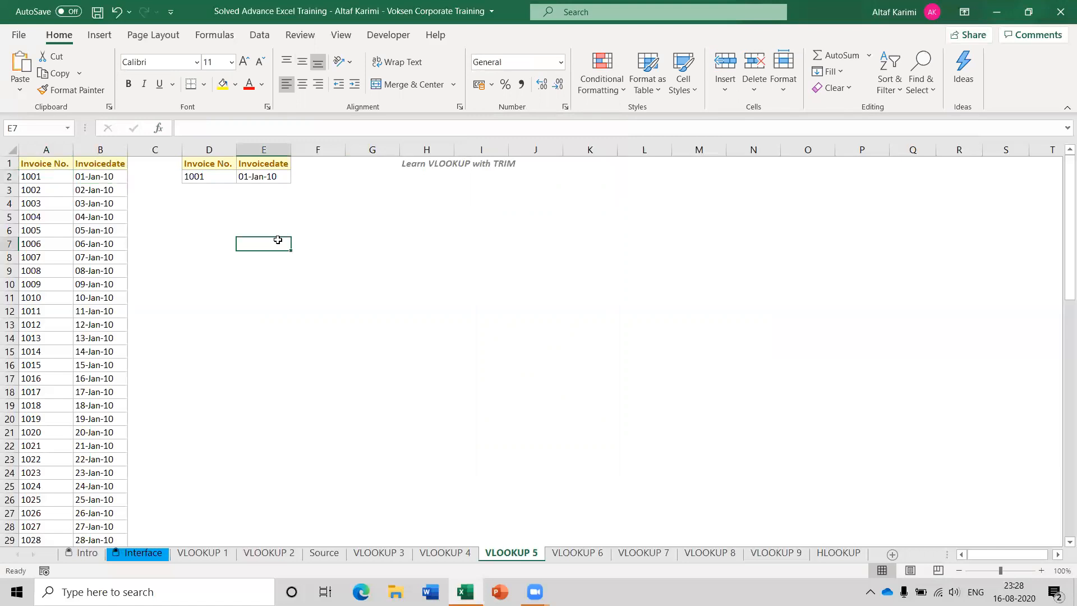
pyautogui.write('=VL')
pyautogui.press('Tab')
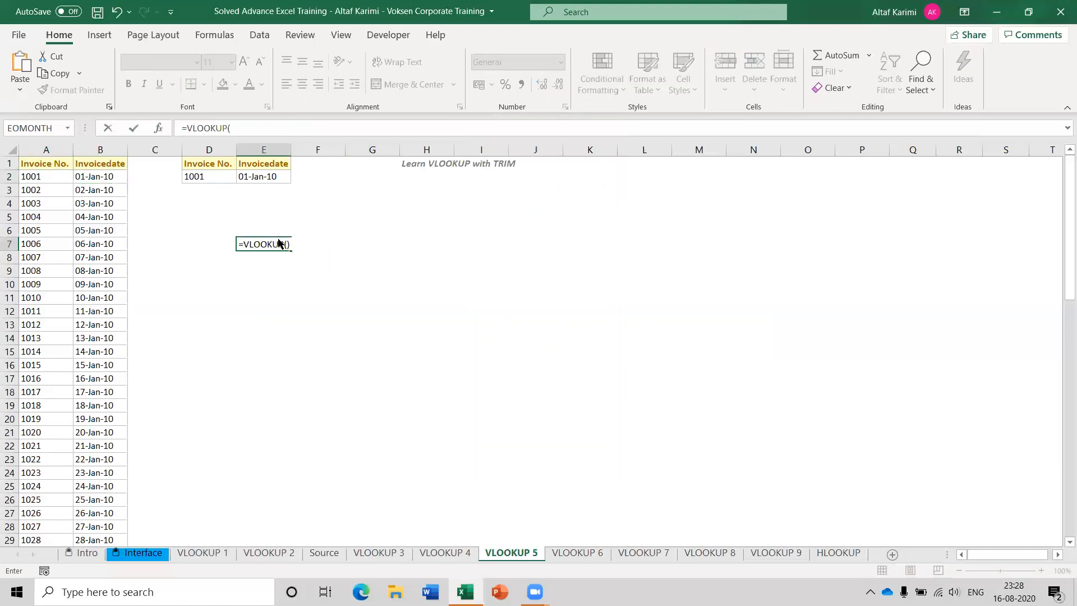
pyautogui.hotkey('ctrl', 'a')
pyautogui.click(219, 177)
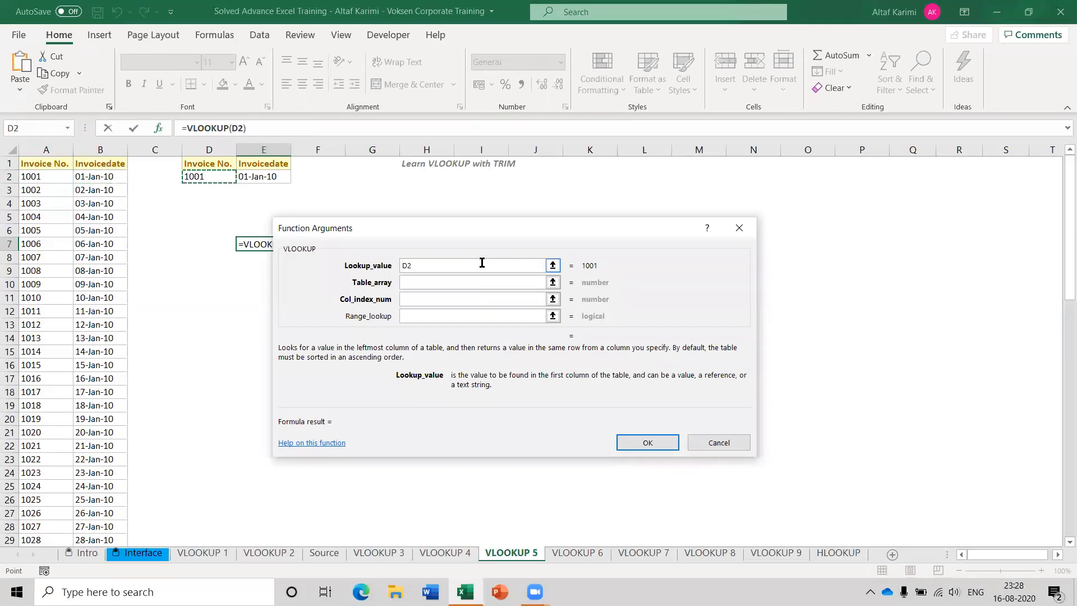
pyautogui.press('BackSpace')
pyautogui.press('BackSpace')
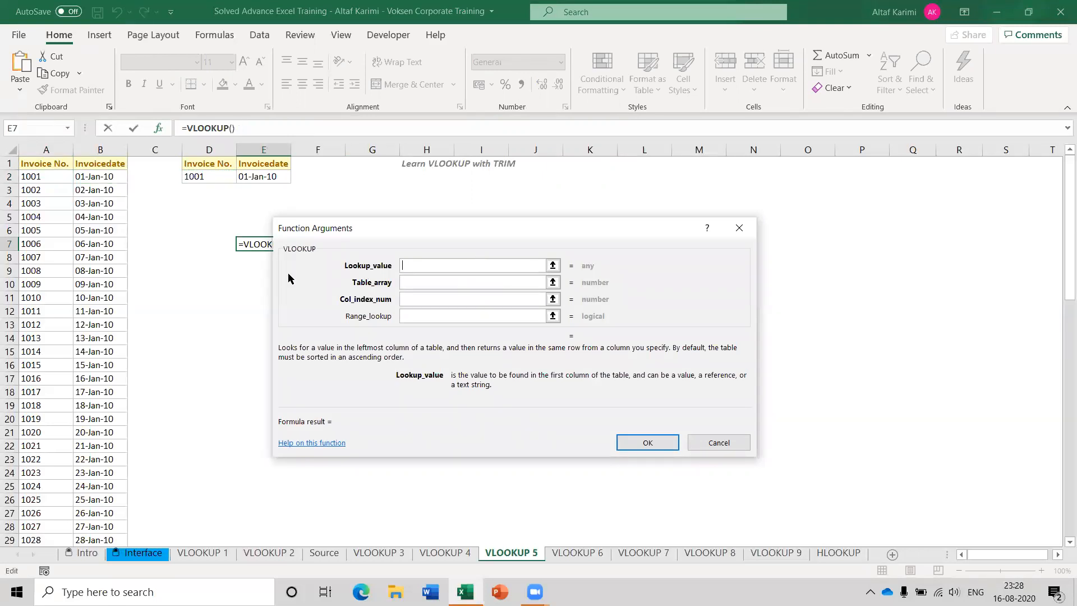
pyautogui.click(53, 178)
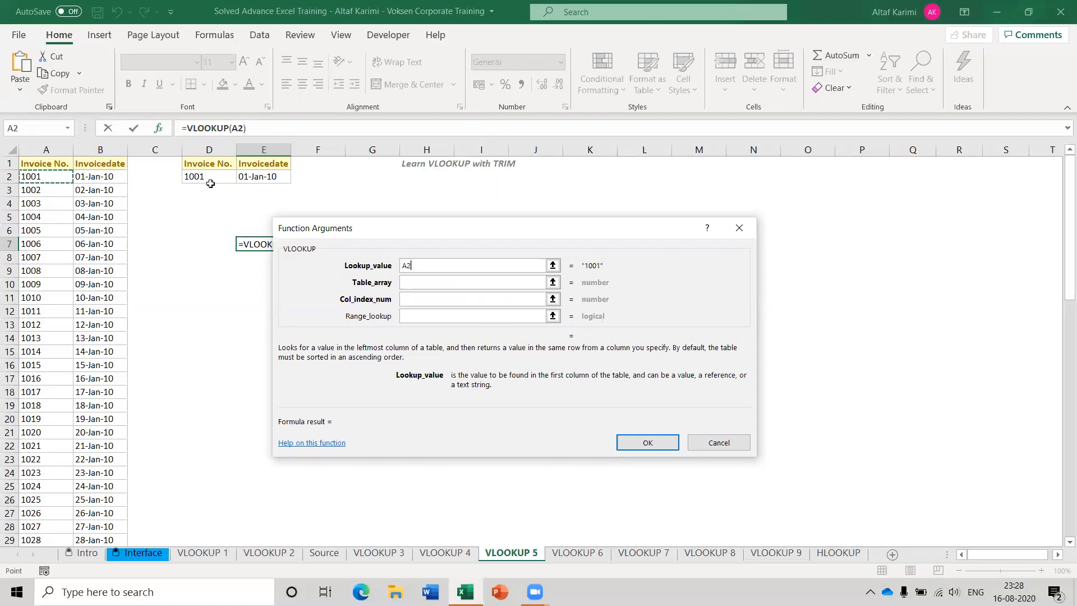
pyautogui.click(717, 445)
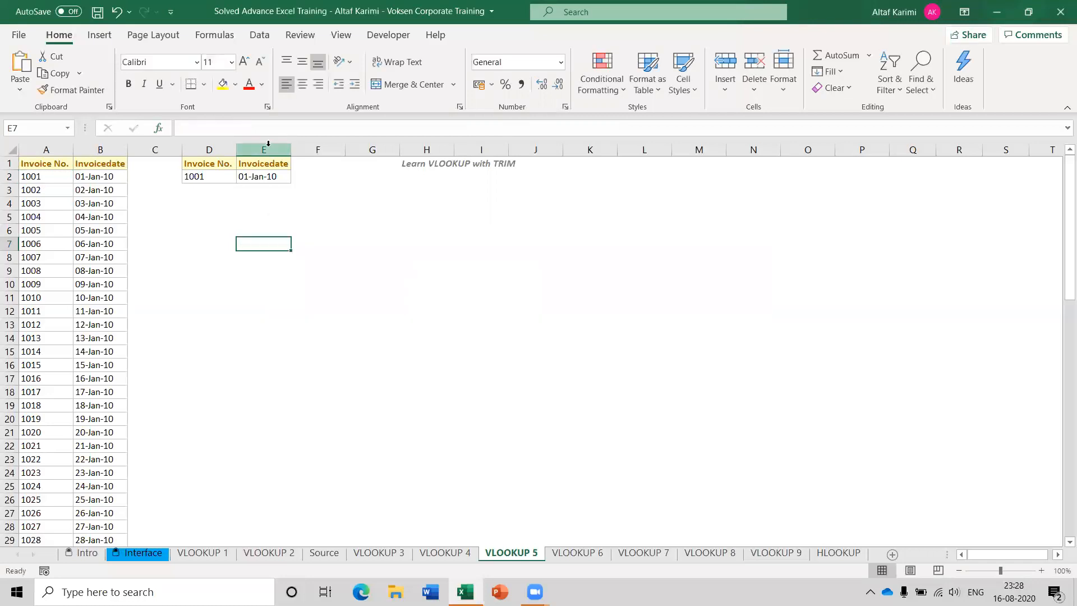
# Step: Review D2's number format and the arguments of E2's VLOOKUP, and save the workbook
pyautogui.click(219, 178)
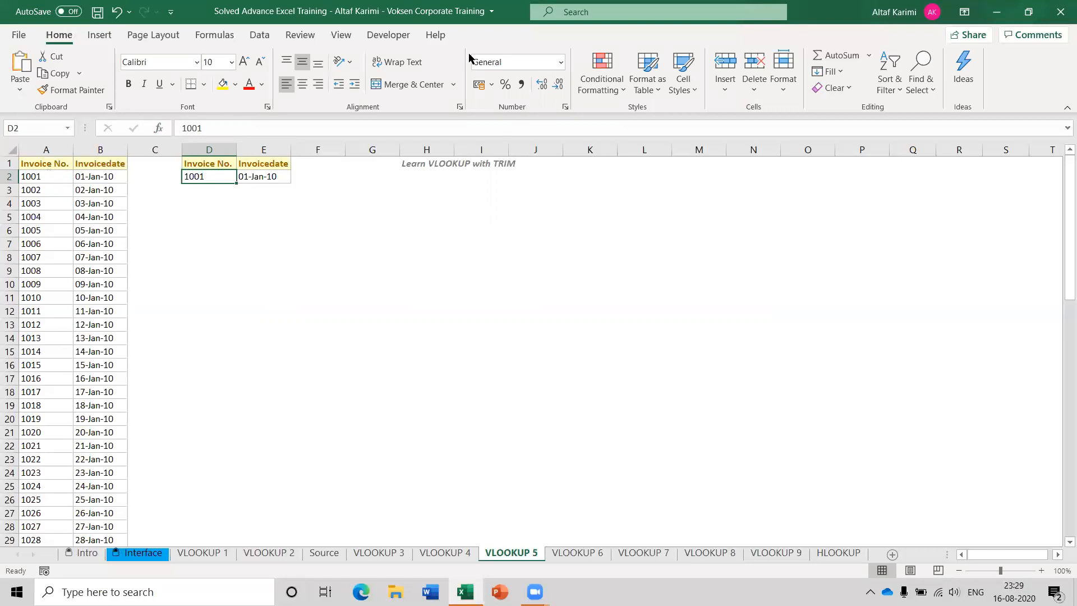
pyautogui.click(271, 176)
pyautogui.click(159, 129)
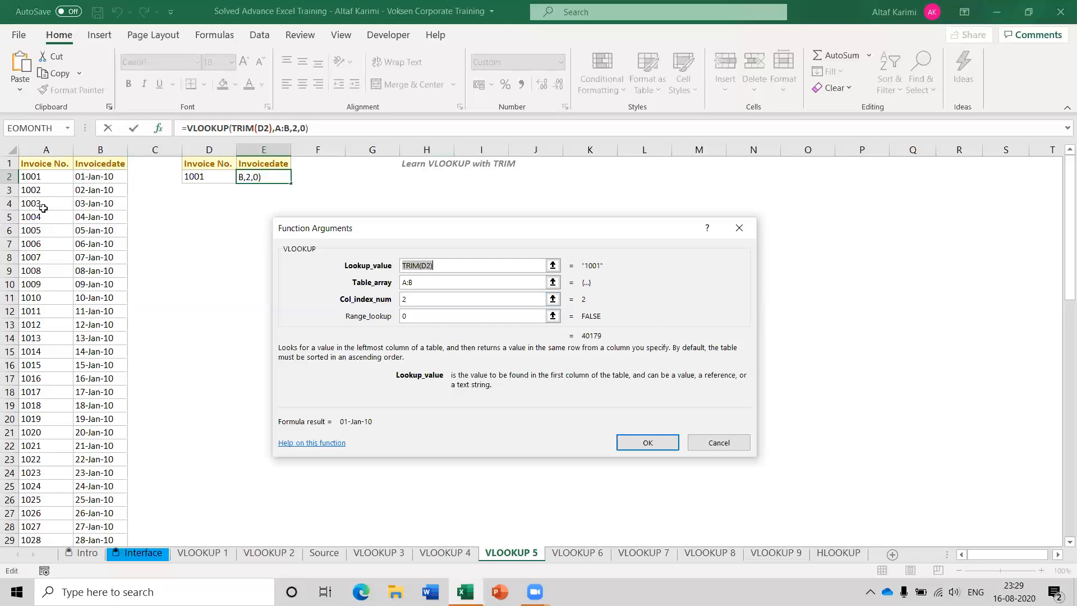
pyautogui.click(623, 444)
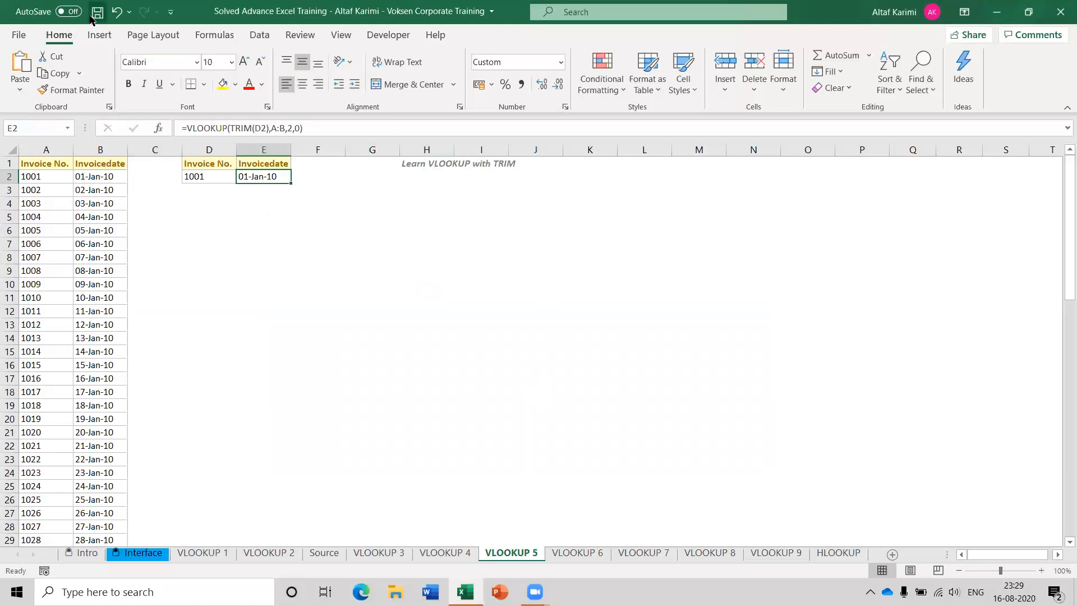
pyautogui.click(97, 12)
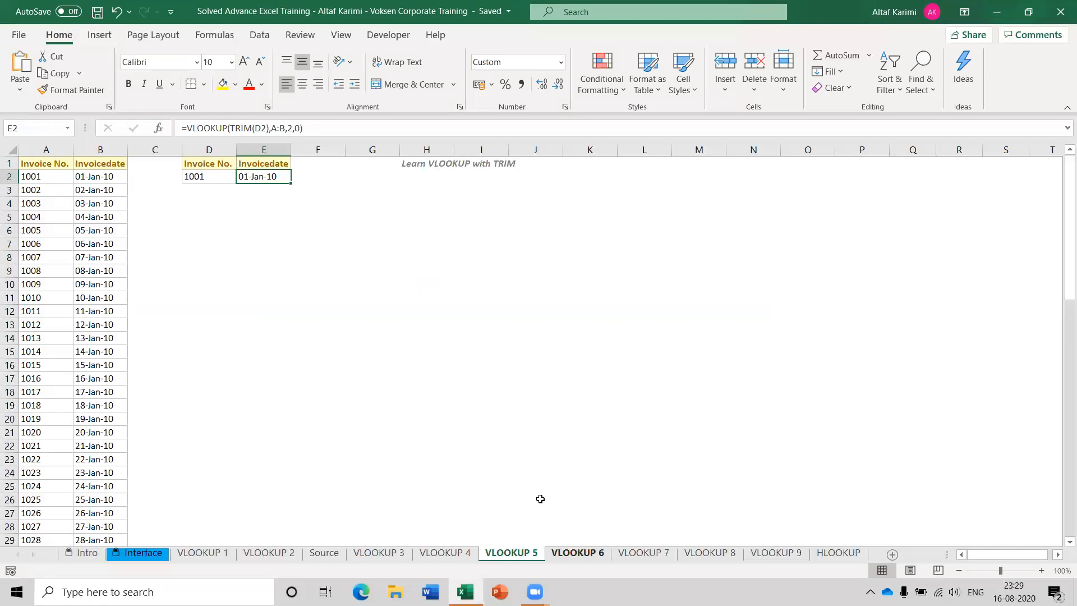
# Step: Re-examine the formats of D2 and A2 and the TRIM lookup formula in E2 on the VLOOKUP 5 sheet
pyautogui.moveTo(204, 163); pyautogui.dragTo(278, 177)
pyautogui.click(280, 178)
pyautogui.click(580, 553)
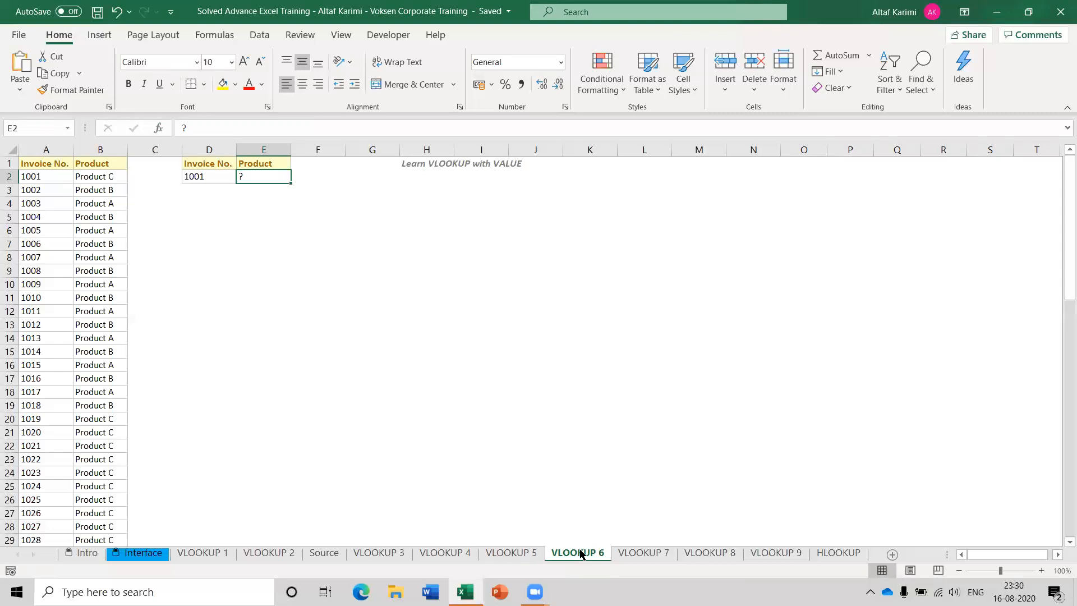
pyautogui.click(529, 554)
pyautogui.click(205, 177)
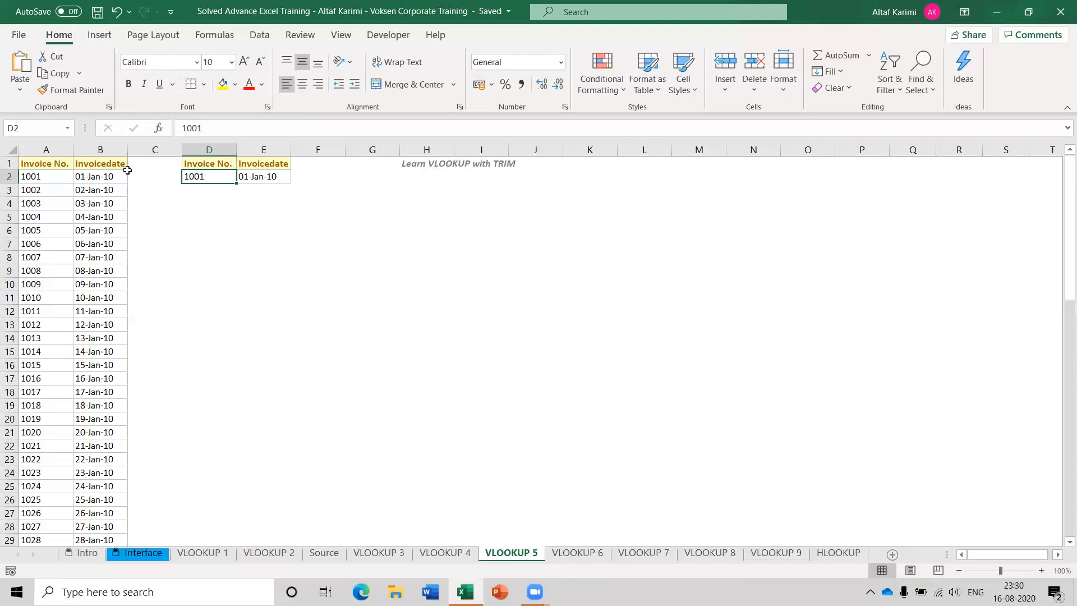
pyautogui.click(62, 173)
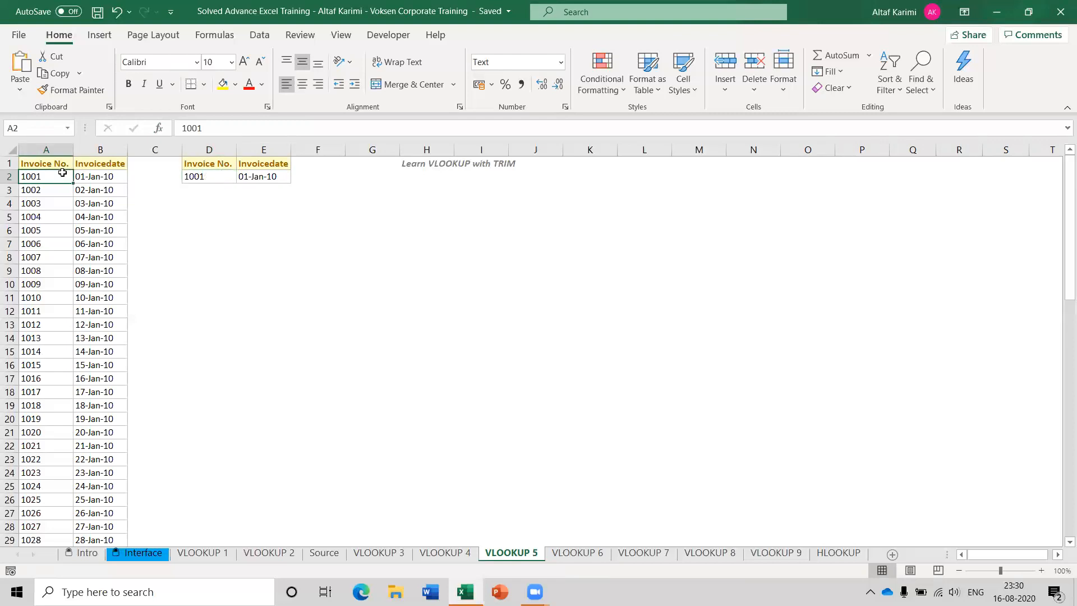
pyautogui.click(205, 175)
pyautogui.click(244, 176)
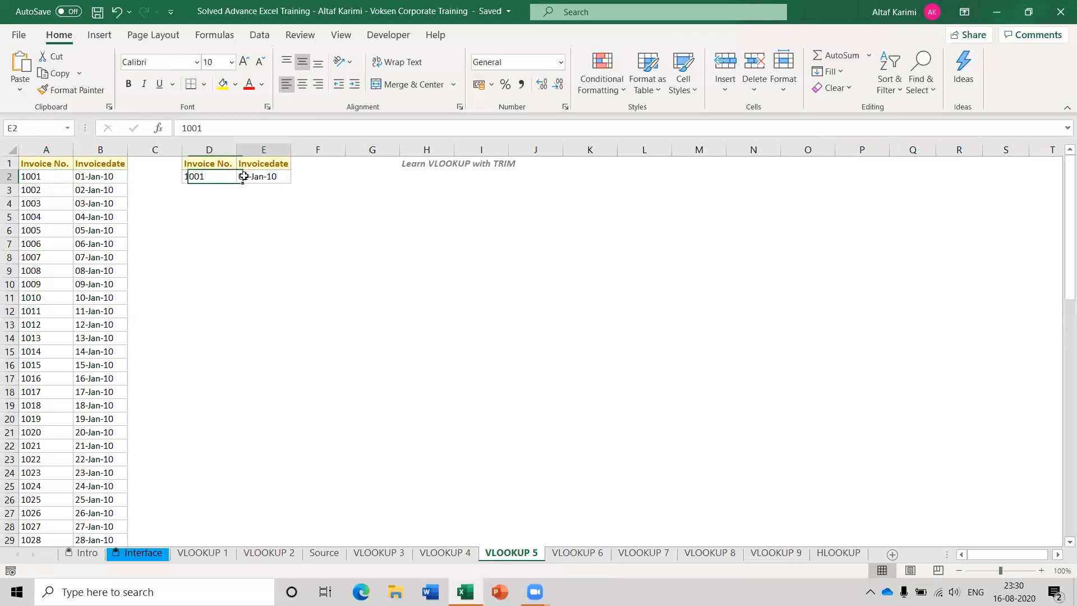
pyautogui.click(215, 180)
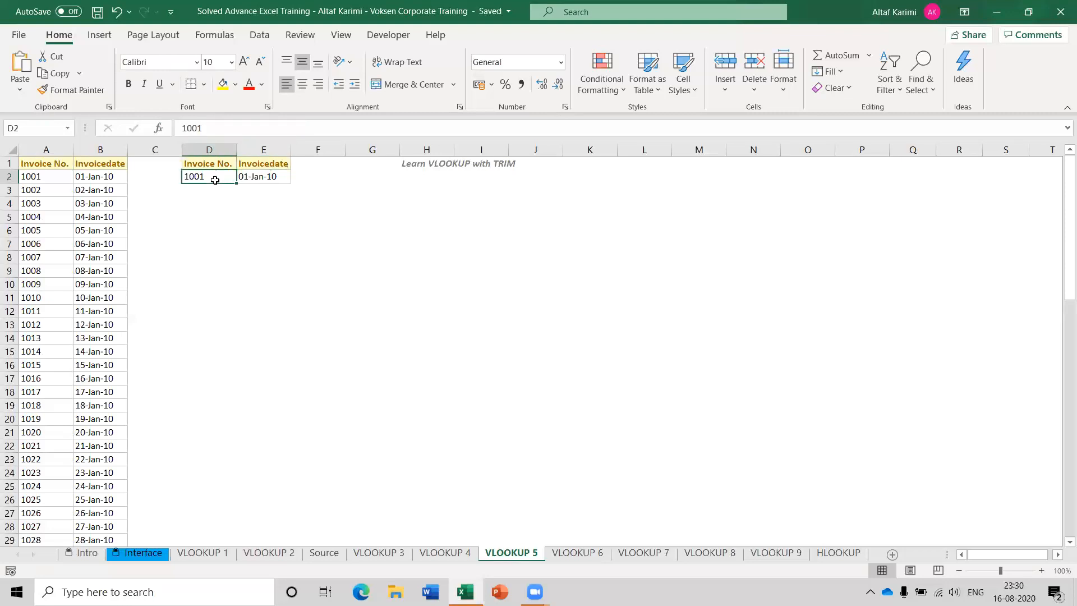
pyautogui.click(253, 176)
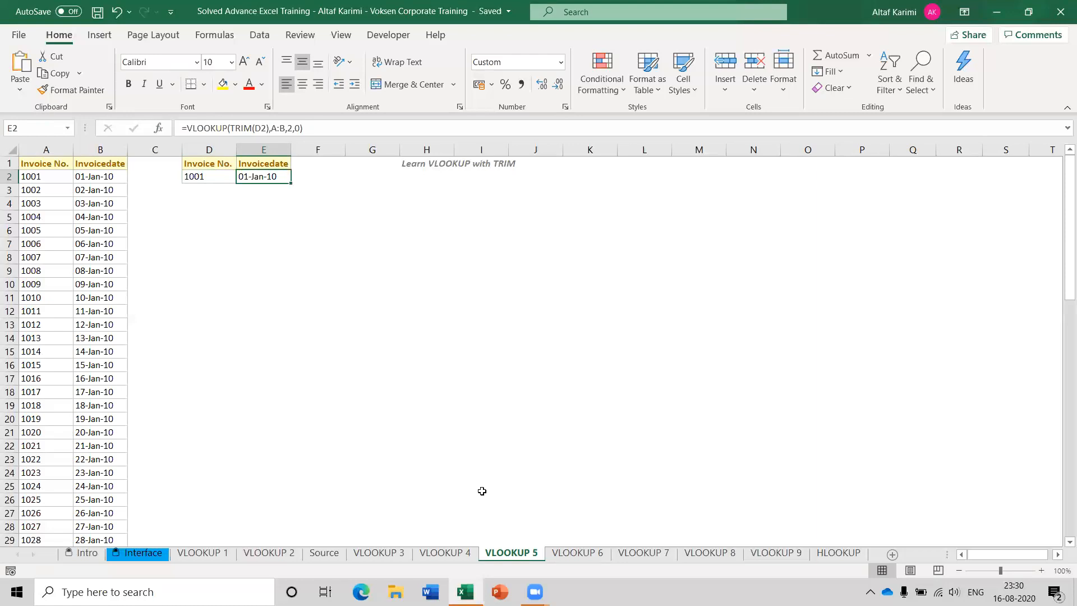
pyautogui.press('Left')
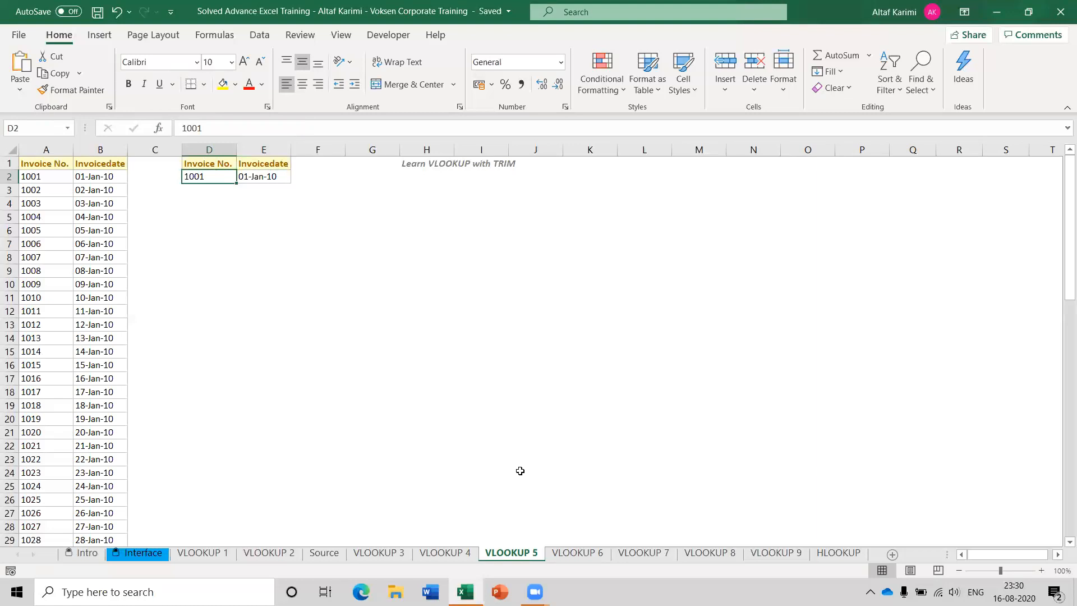
# Step: On the VLOOKUP 6 sheet, compare the number formats of the invoice numbers in A2 and D2
pyautogui.click(581, 554)
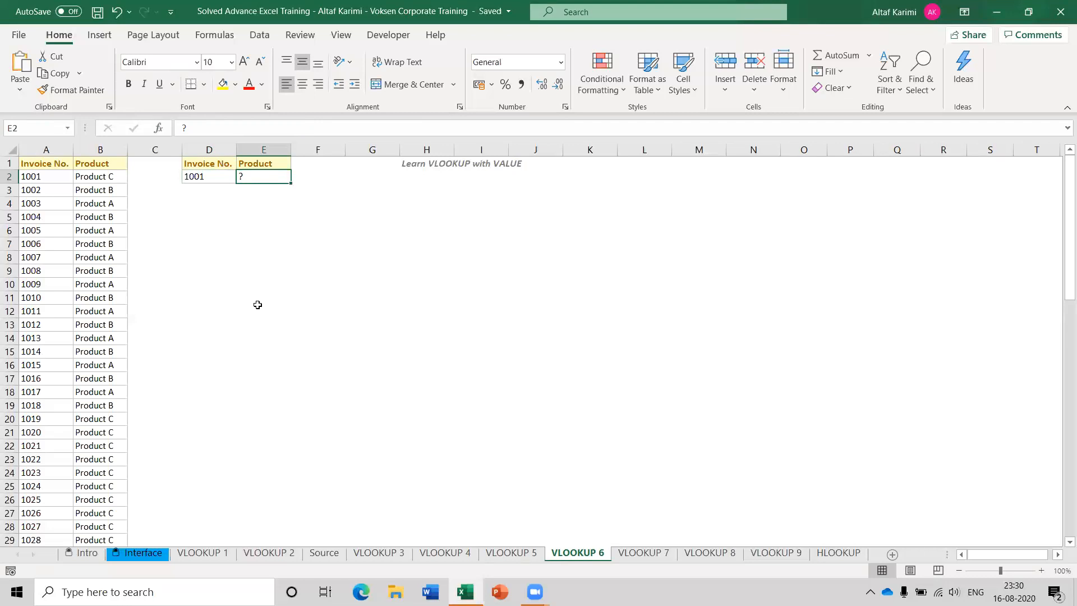
pyautogui.click(37, 177)
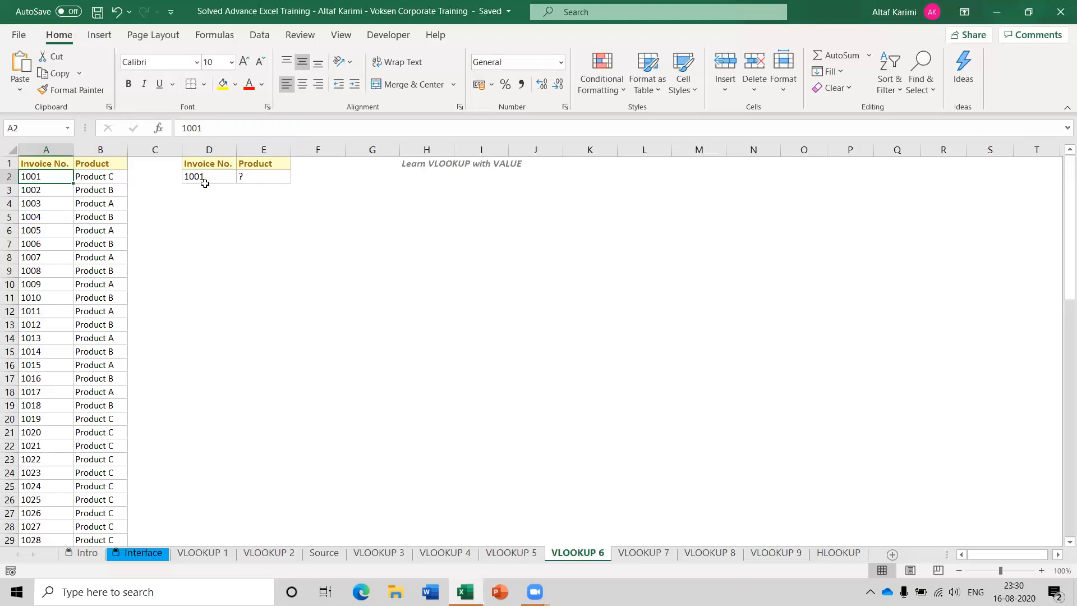
pyautogui.click(225, 177)
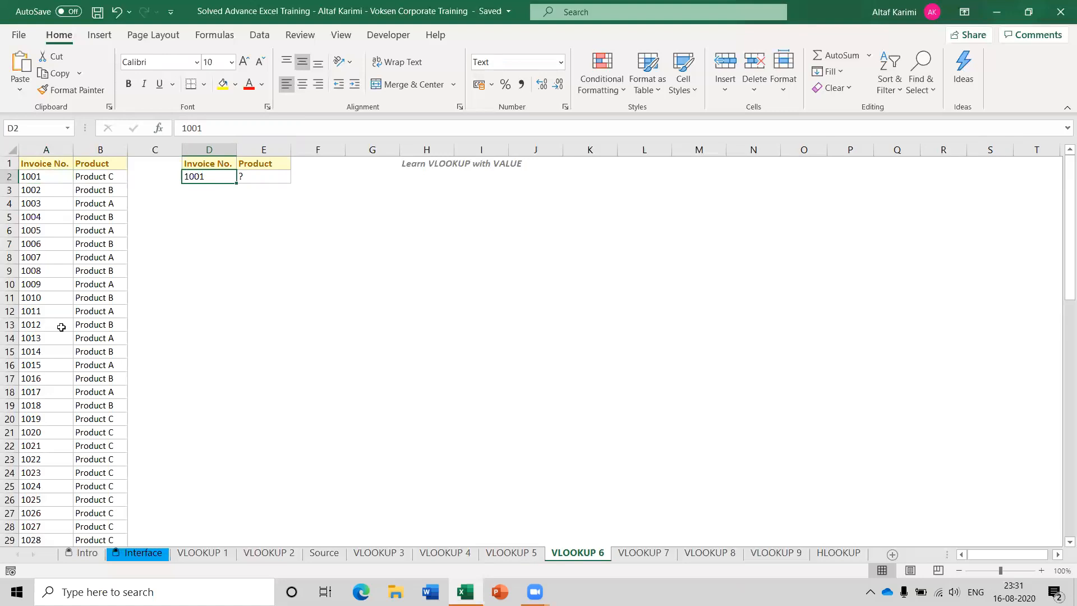
pyautogui.click(270, 176)
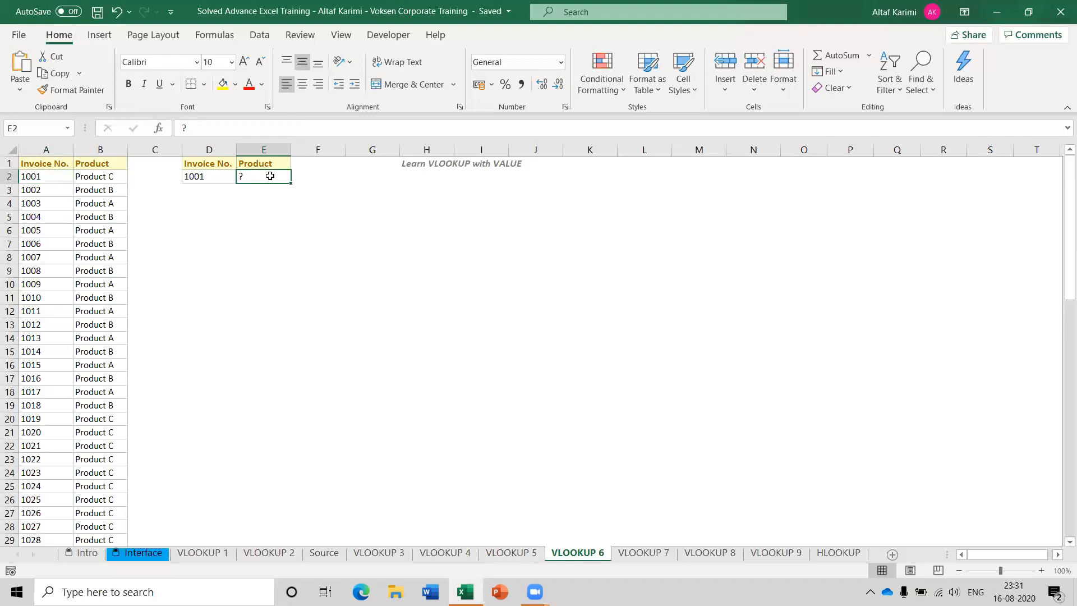
pyautogui.click(197, 176)
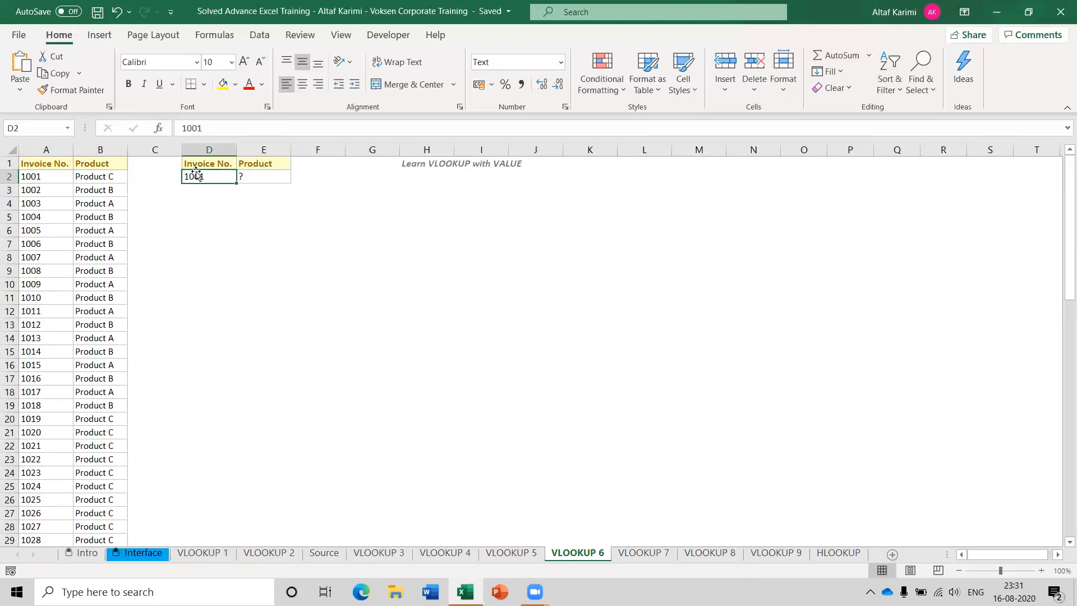
pyautogui.click(264, 176)
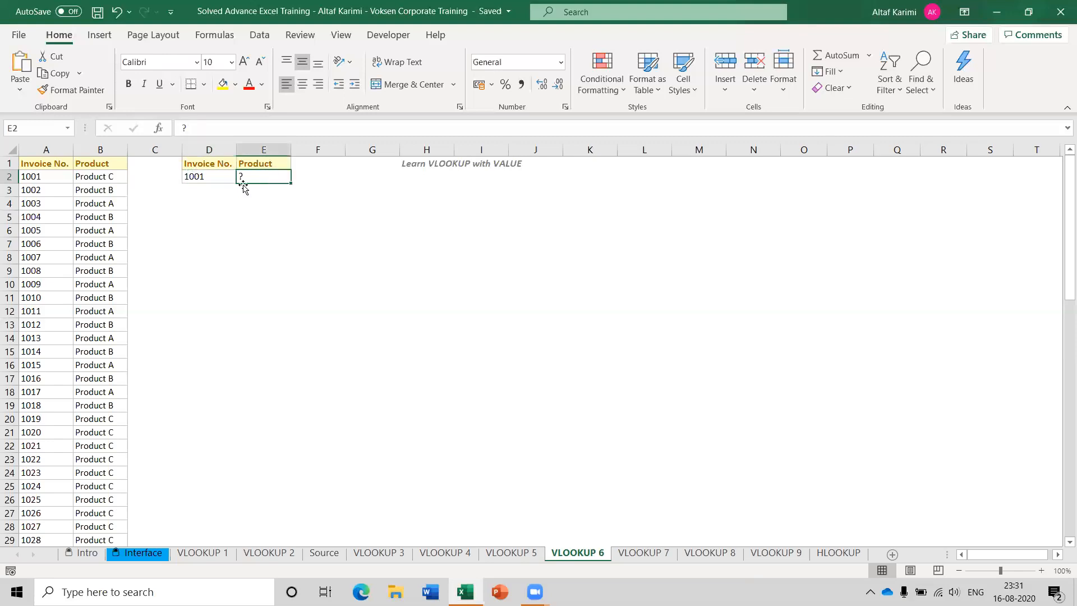
# Step: Start a trial VLOOKUP in D3 and compare how A2 and D2 evaluate as its lookup value
pyautogui.click(223, 197)
pyautogui.write('=')
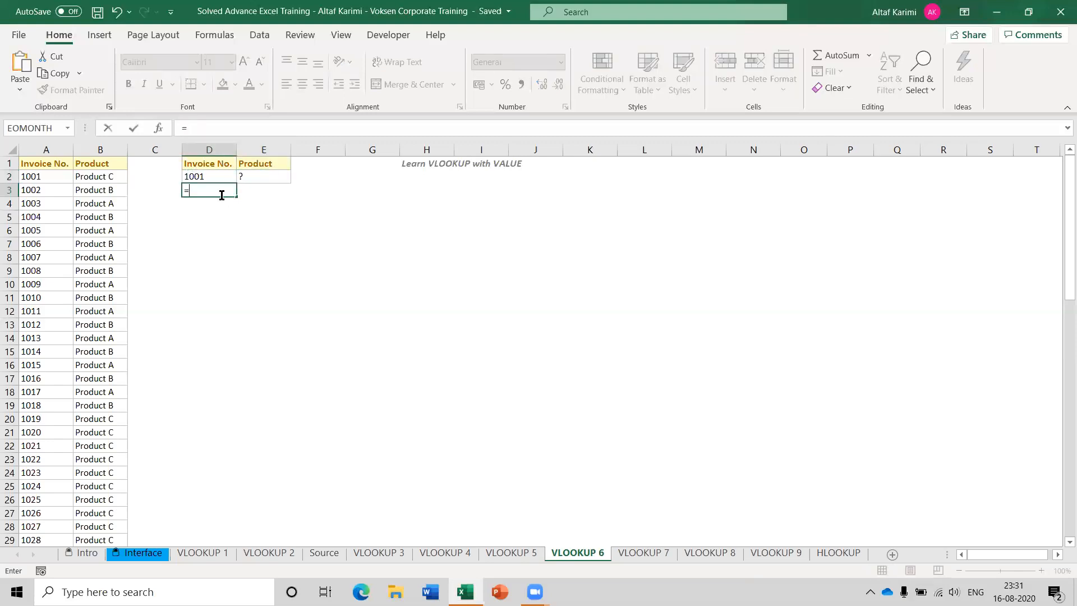
pyautogui.press('Escape')
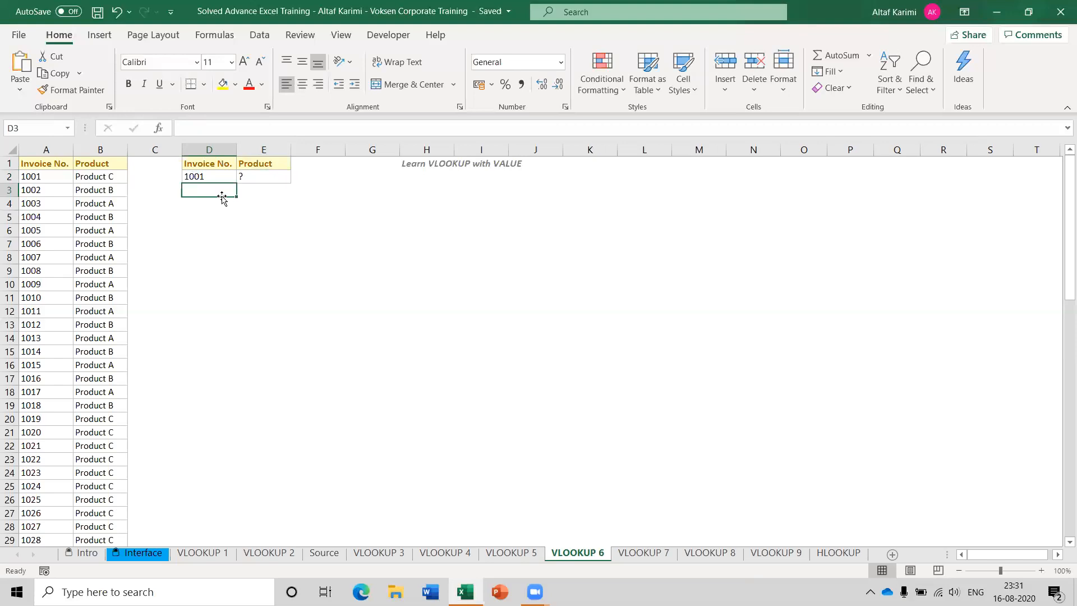
pyautogui.write('=')
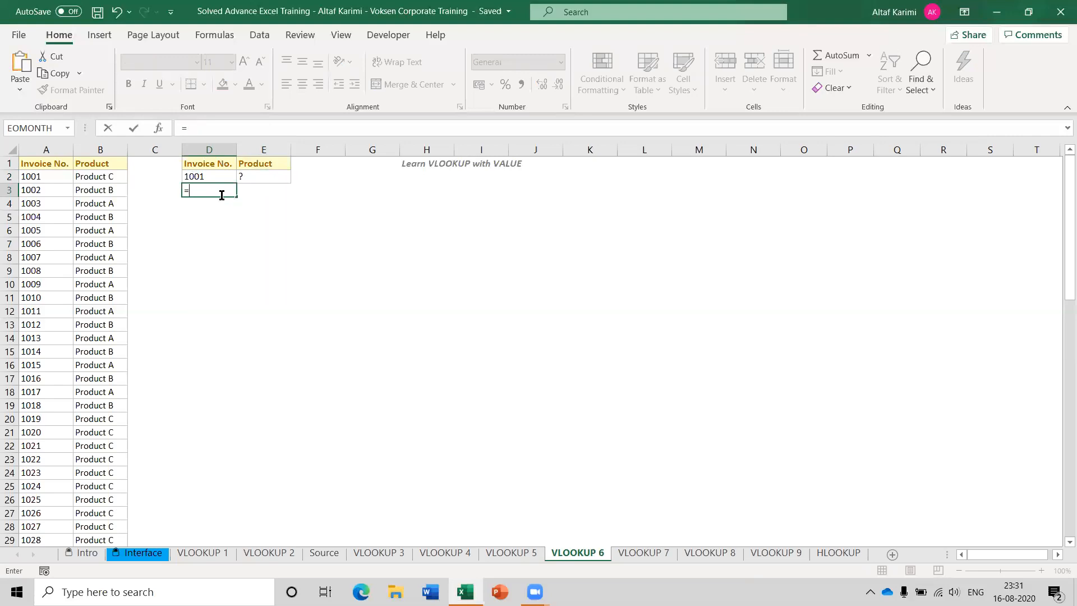
pyautogui.write('vl')
pyautogui.press('Tab')
pyautogui.hotkey('ctrl', 'a')
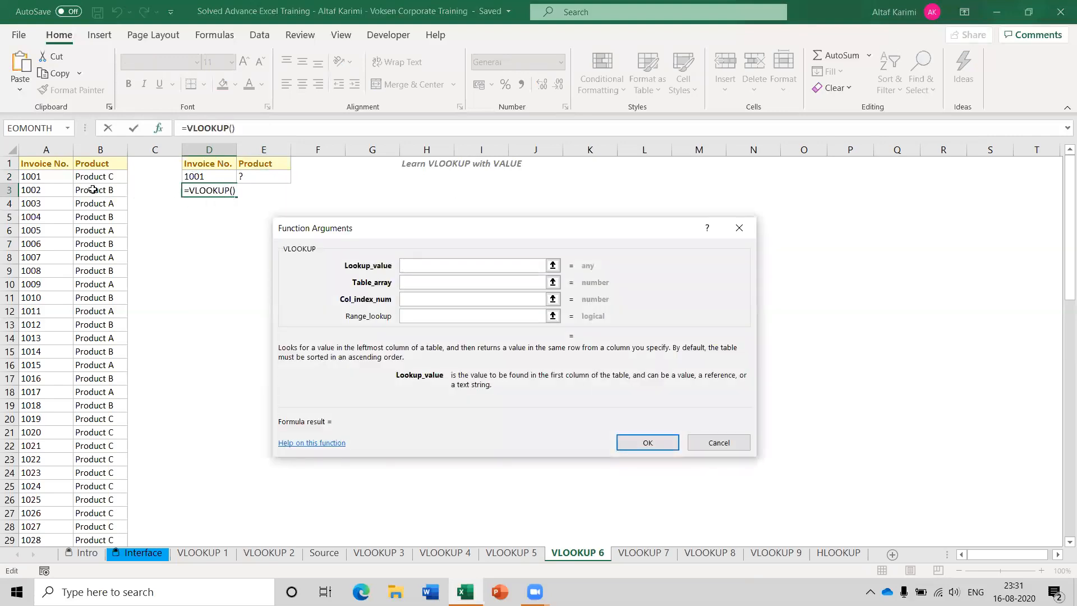
pyautogui.click(67, 174)
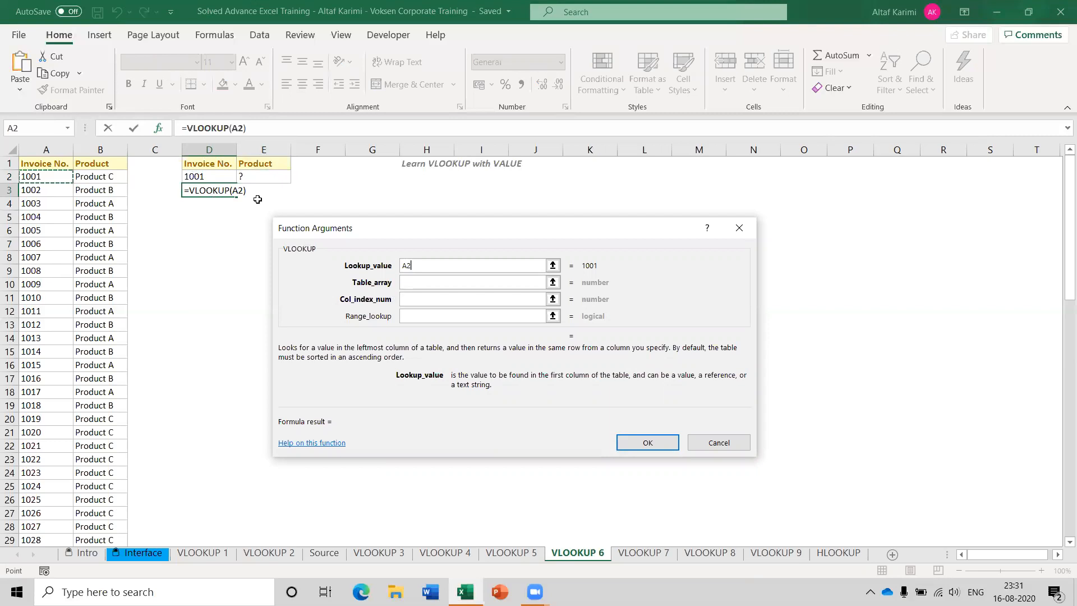
pyautogui.click(214, 177)
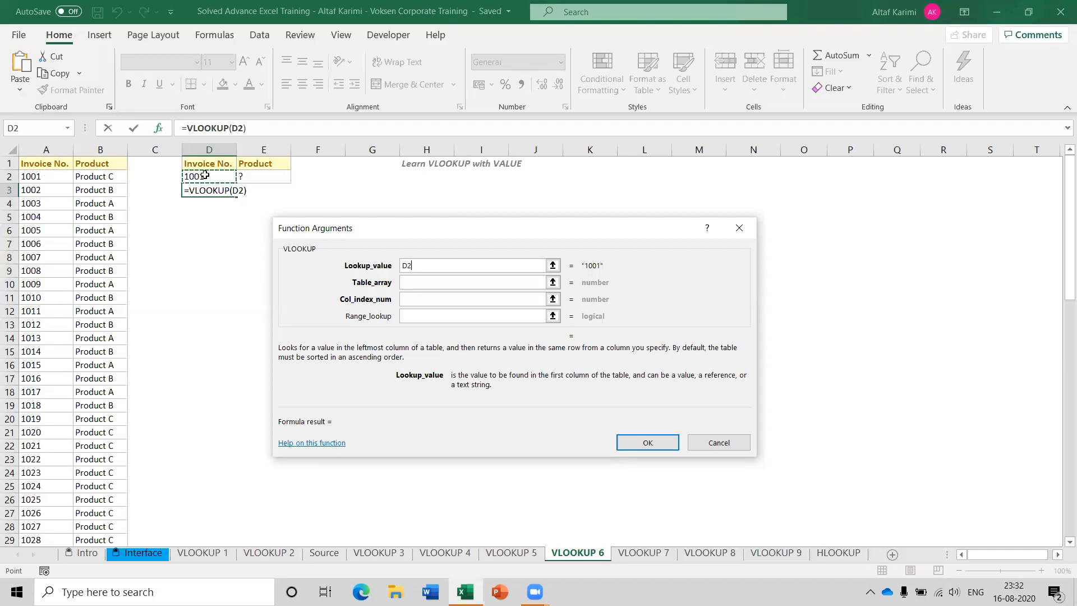
# Step: Try VALUE(D2) as the lookup value of the trial VLOOKUP in D3, and discard the formula
pyautogui.click(428, 266)
pyautogui.press('BackSpace')
pyautogui.press('BackSpace')
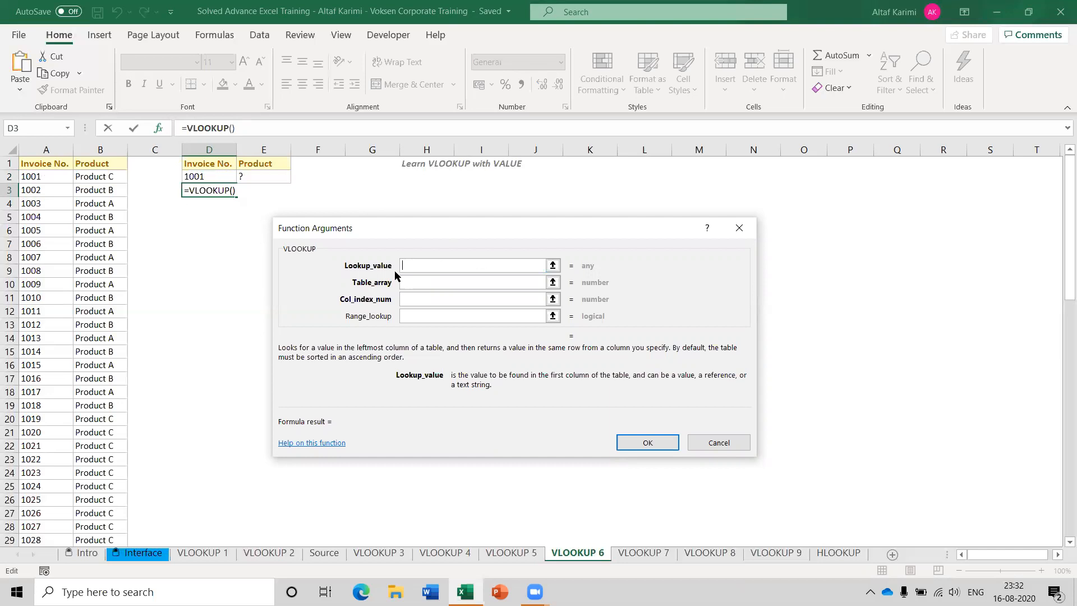
pyautogui.write('VALUE(')
pyautogui.click(207, 176)
pyautogui.write(')')
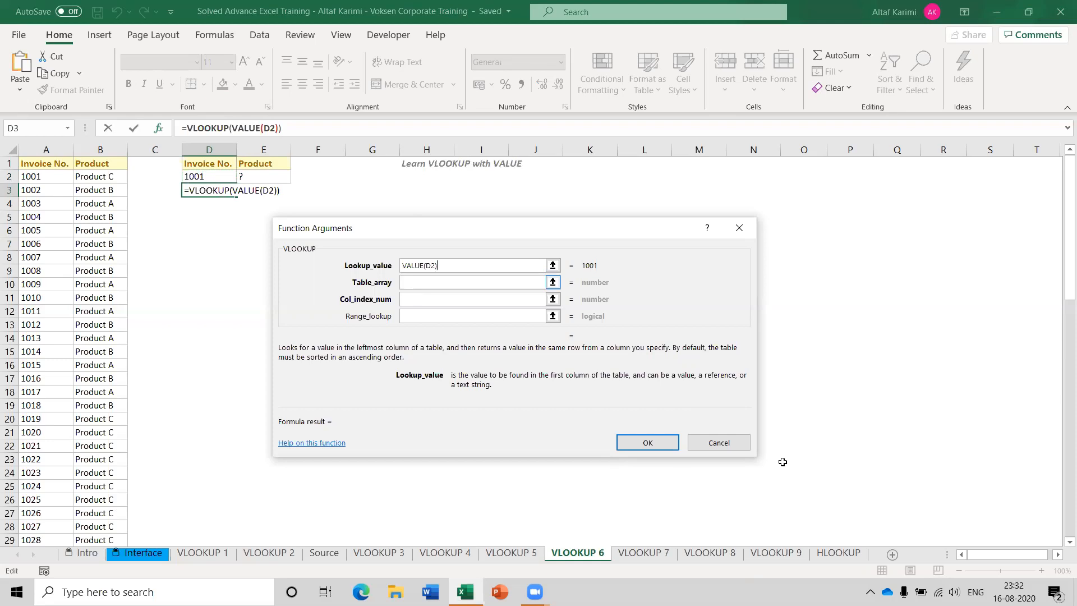
pyautogui.click(724, 444)
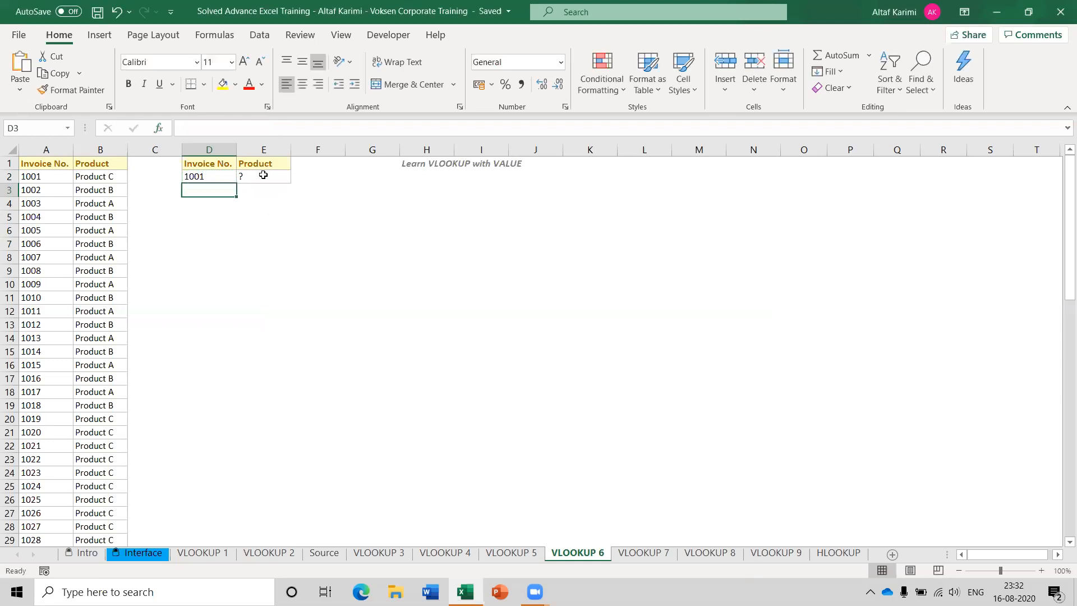
# Step: Begin a VLOOKUP in E2 with the invoice number in D2 as the lookup value
pyautogui.click(263, 175)
pyautogui.write('=vl')
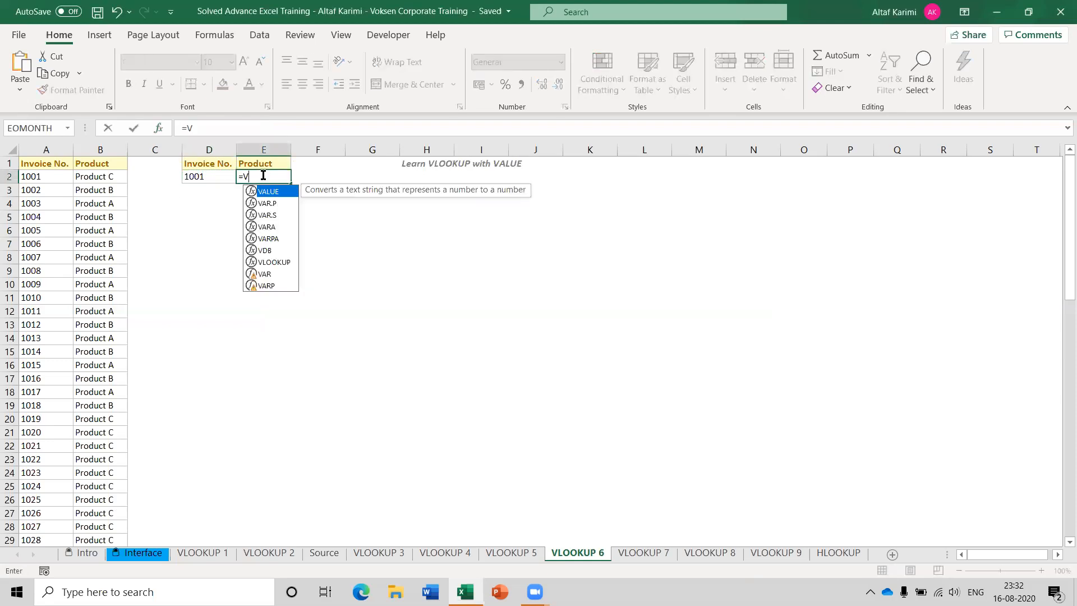
pyautogui.press('Tab')
pyautogui.hotkey('ctrl', 'a')
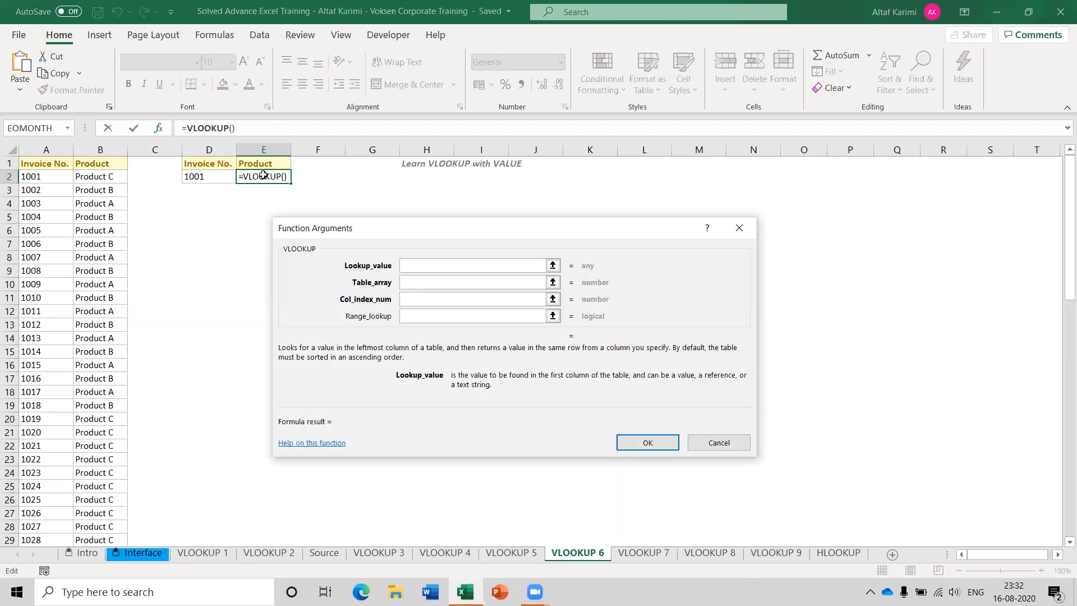
pyautogui.click(223, 178)
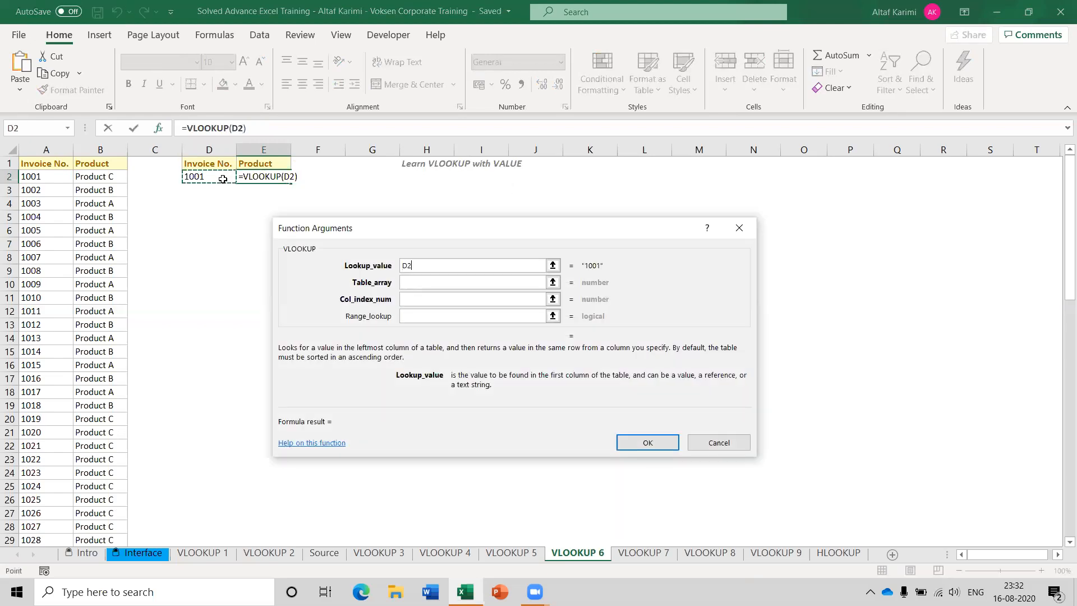
pyautogui.click(408, 281)
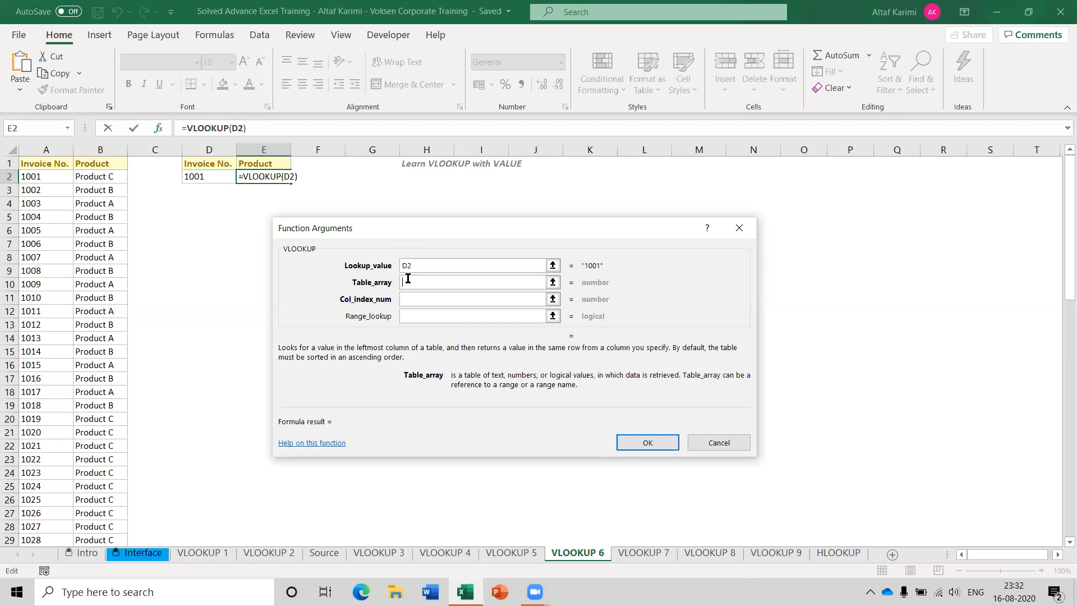
pyautogui.write('VALUE(')
pyautogui.press('BackSpace')
pyautogui.press('BackSpace')
pyautogui.press('BackSpace')
pyautogui.press('BackSpace')
pyautogui.press('BackSpace')
pyautogui.press('BackSpace')
# Step: Wrap the lookup value of E2's VLOOKUP in the VALUE function so that it reads VALUE(D2)
pyautogui.click(405, 267)
pyautogui.write('VALUE(')
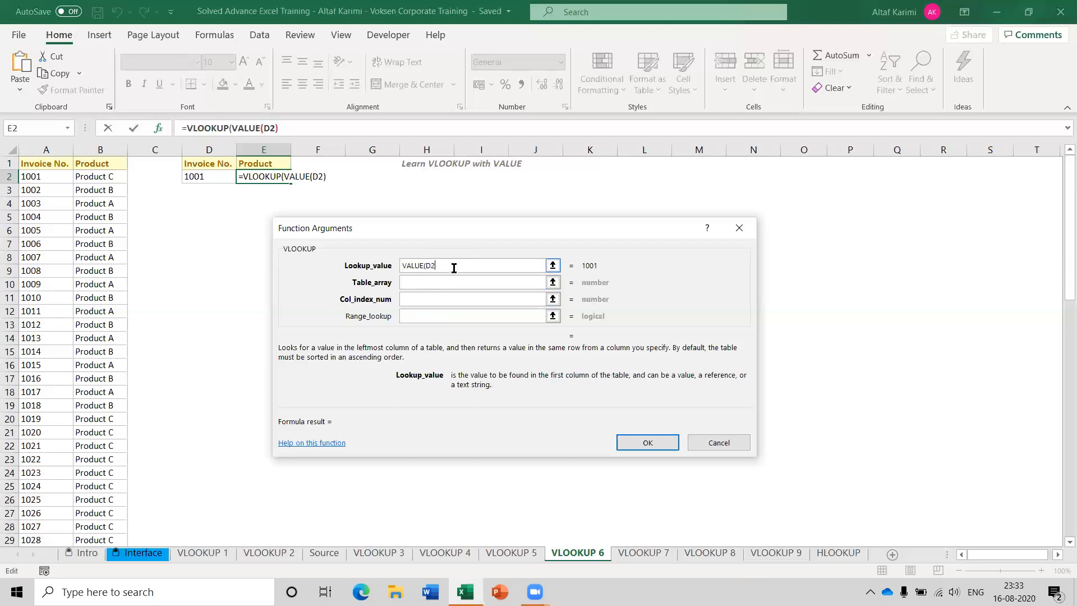
pyautogui.click(453, 267)
pyautogui.write(')')
# Step: Set the VLOOKUP's table array to the invoice and product data as the absolute range $A$2:$B$76
pyautogui.click(431, 282)
pyautogui.click(438, 284)
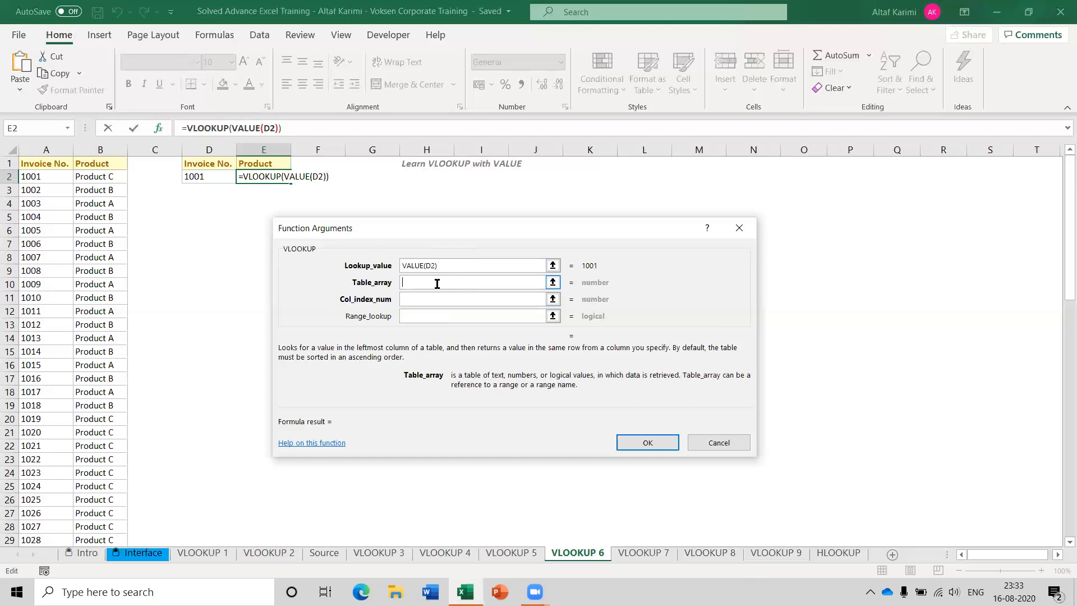
pyautogui.click(41, 177)
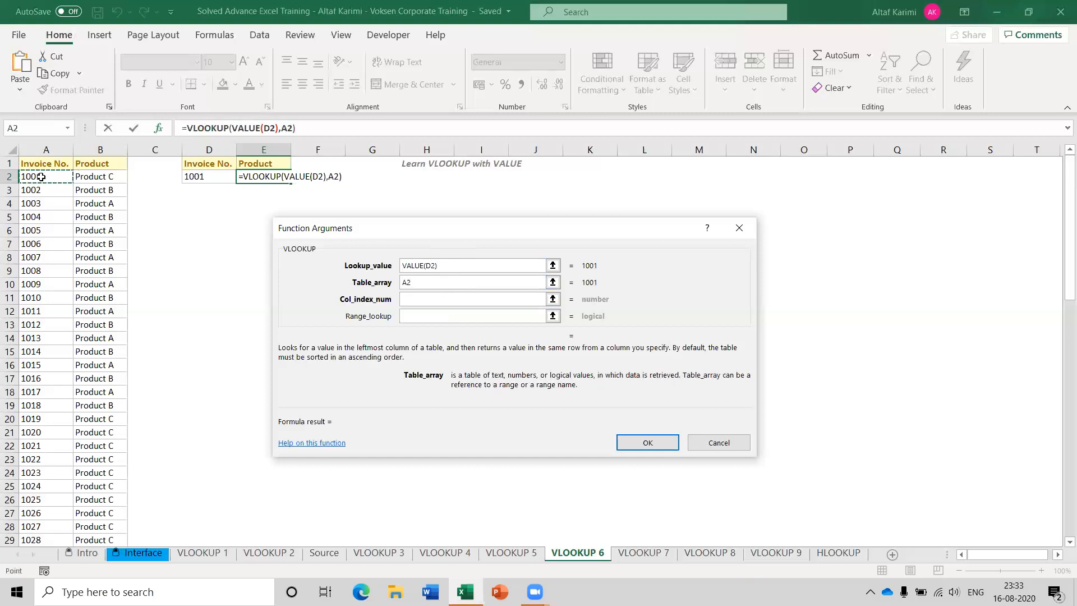
pyautogui.hotkey('ctrl', 'shift', 'Right')
pyautogui.hotkey('ctrl', 'shift', 'Down')
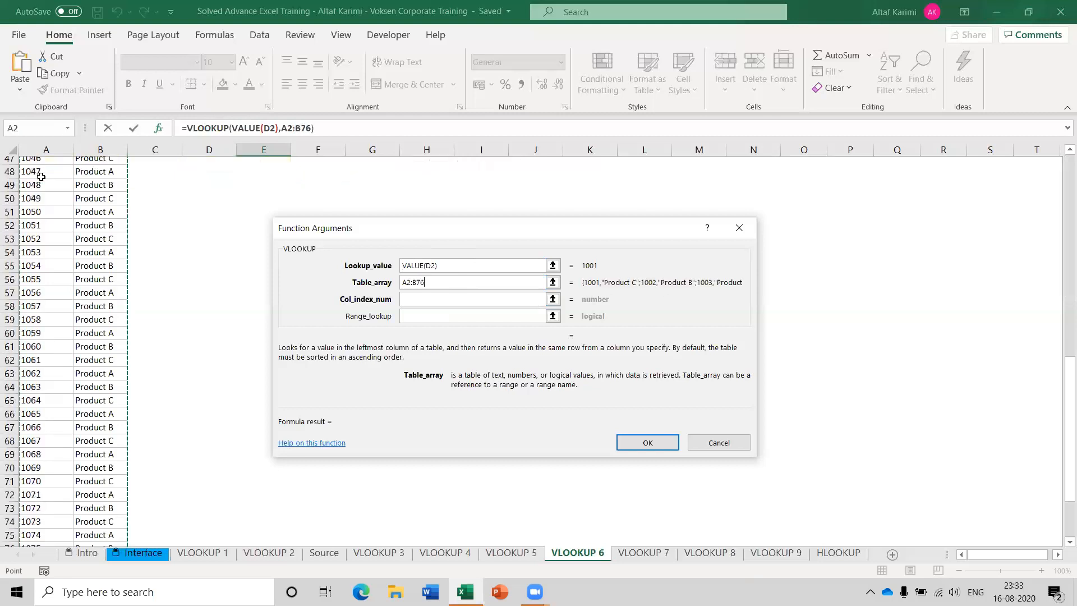
pyautogui.press('F4')
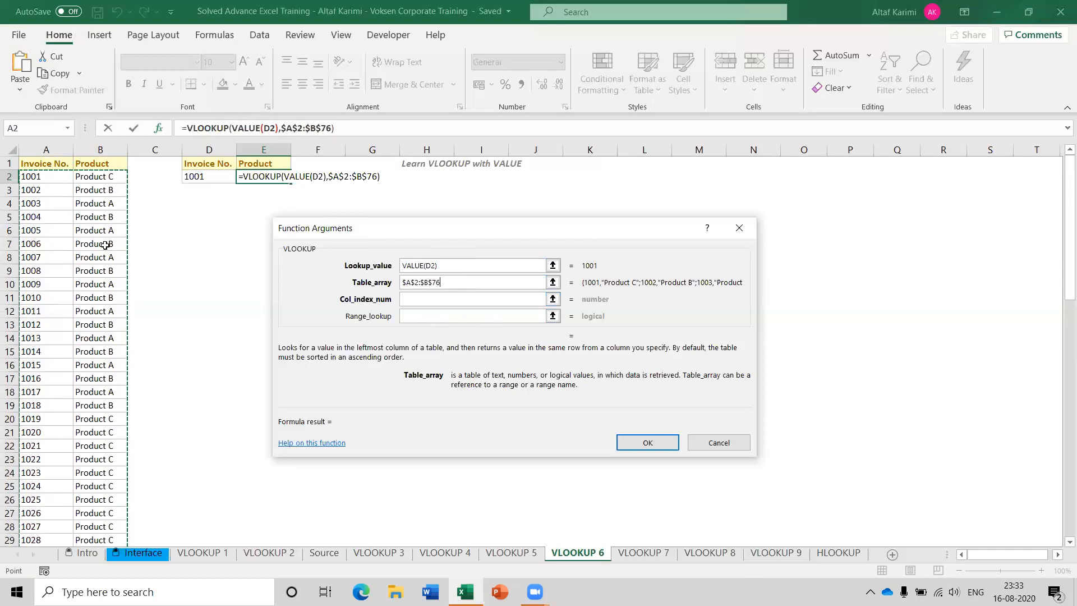
# Step: Complete E2's VLOOKUP with column index 2 and range lookup 0, and save the workbook
pyautogui.click(423, 293)
pyautogui.write('2')
pyautogui.press('Tab')
pyautogui.write('0')
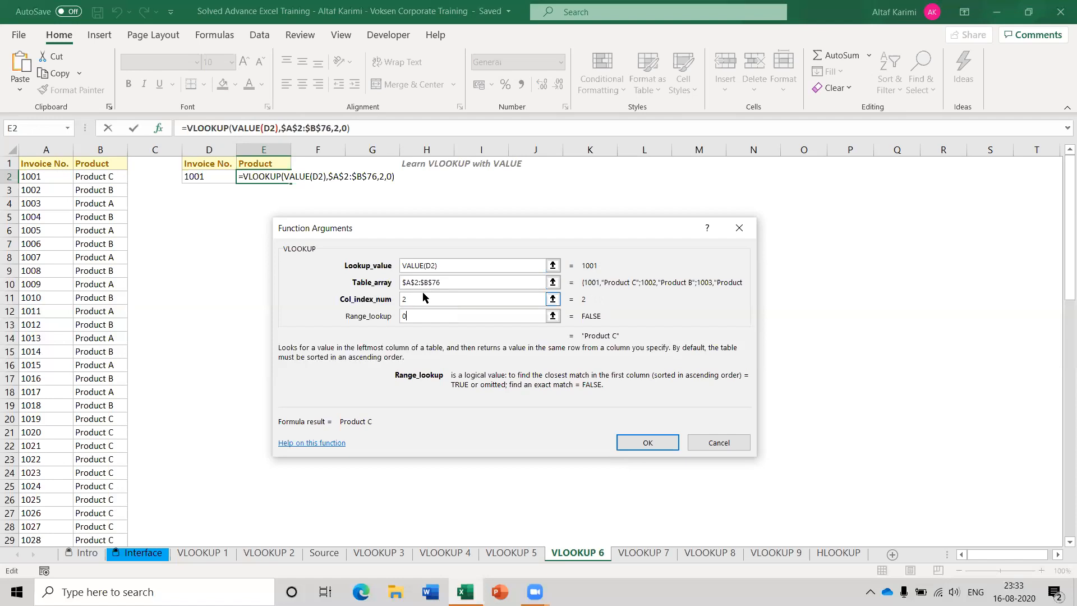
pyautogui.click(662, 443)
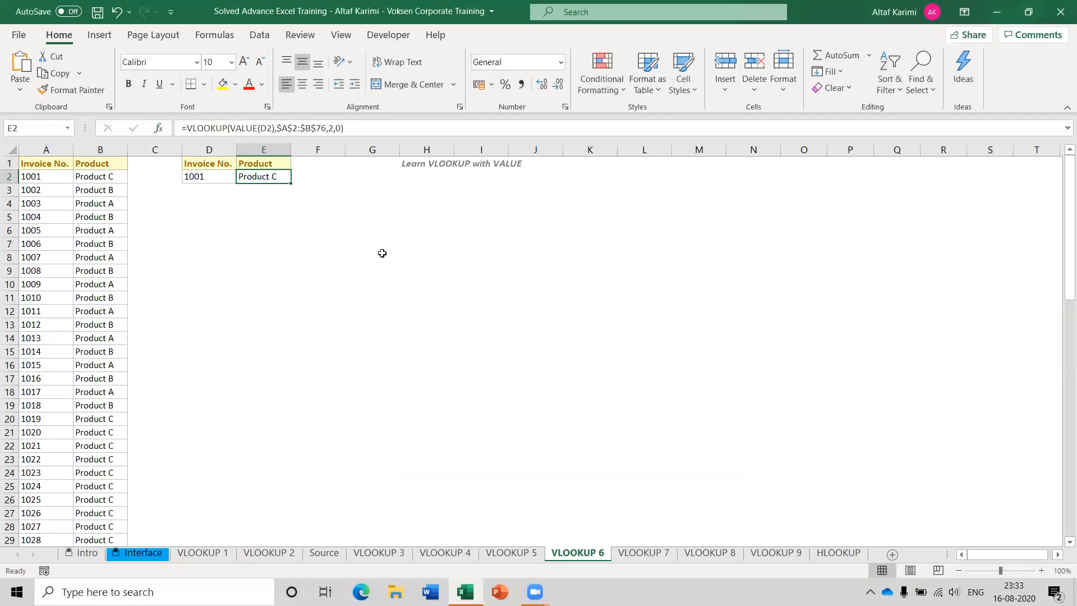
pyautogui.hotkey('ctrl', 's')
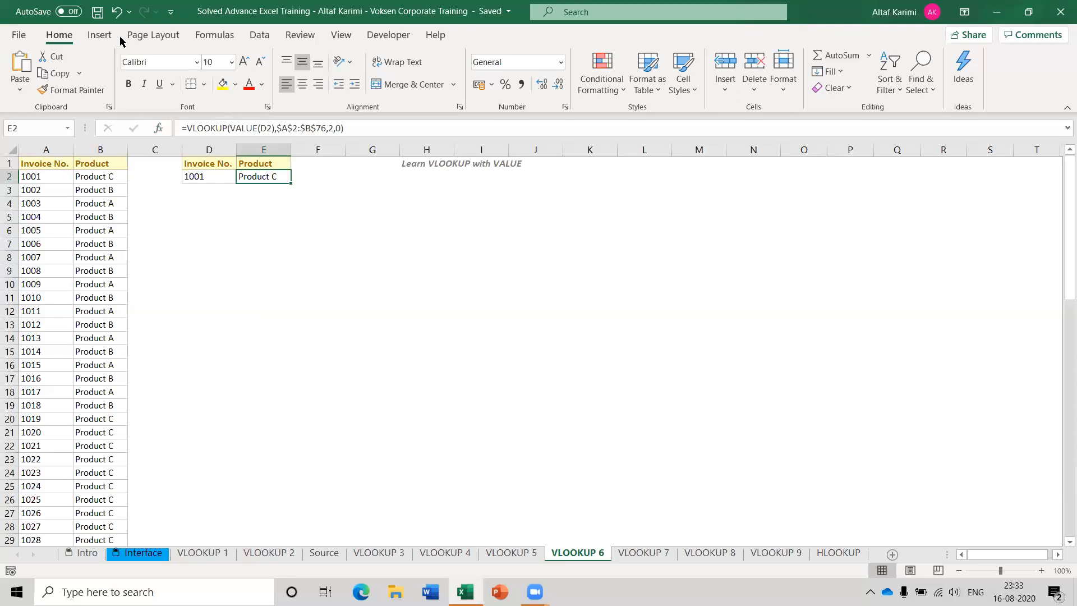
pyautogui.click(99, 19)
# Step: On the VLOOKUP 7 sheet, review the invoice number in A2 and the Product and Amount cells beside it
pyautogui.click(627, 554)
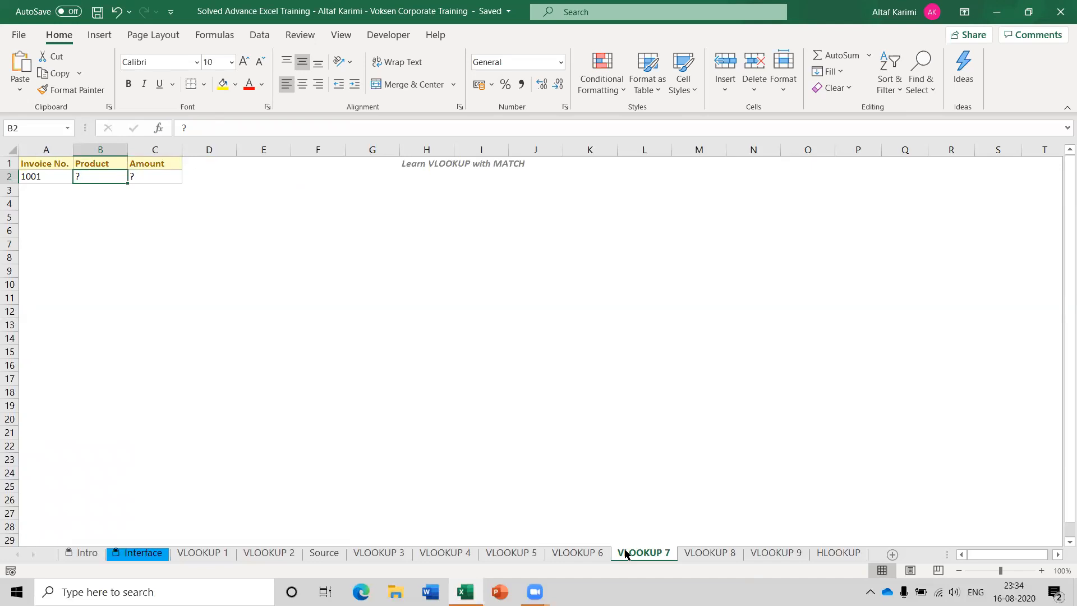
pyautogui.click(36, 176)
pyautogui.click(106, 173)
pyautogui.click(150, 177)
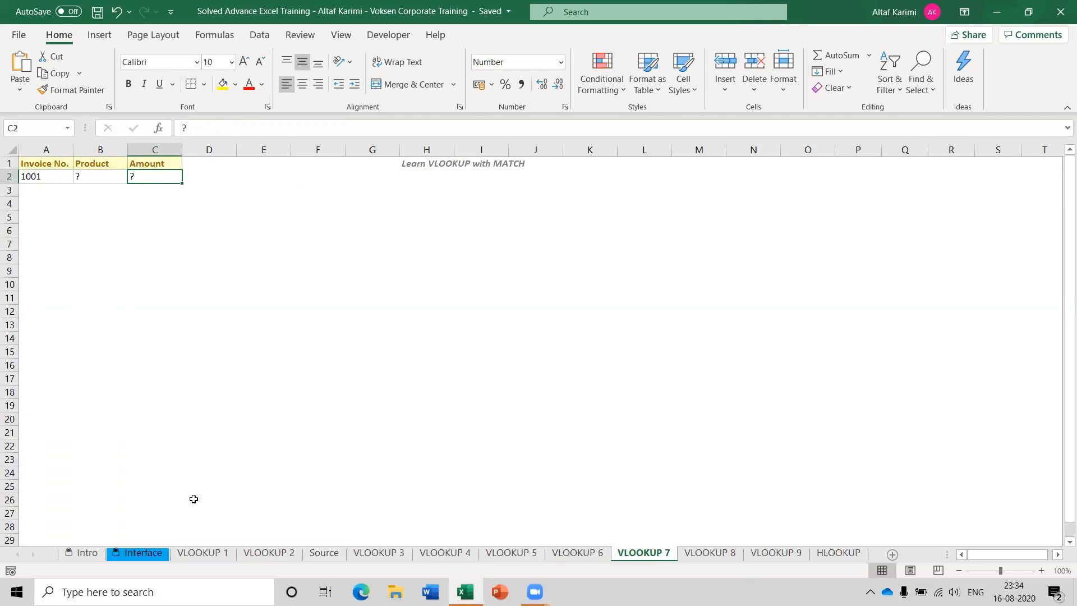
# Step: Examine the source data on the VLOOKUP 2 sheet: the first record's invoice number, product and amount
pyautogui.click(269, 553)
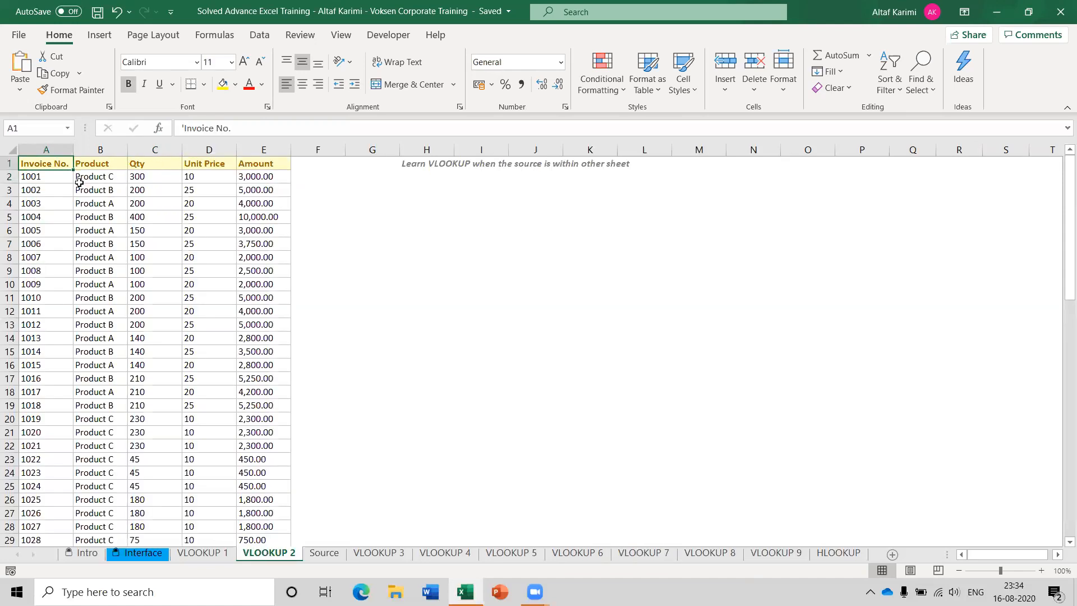
pyautogui.click(51, 177)
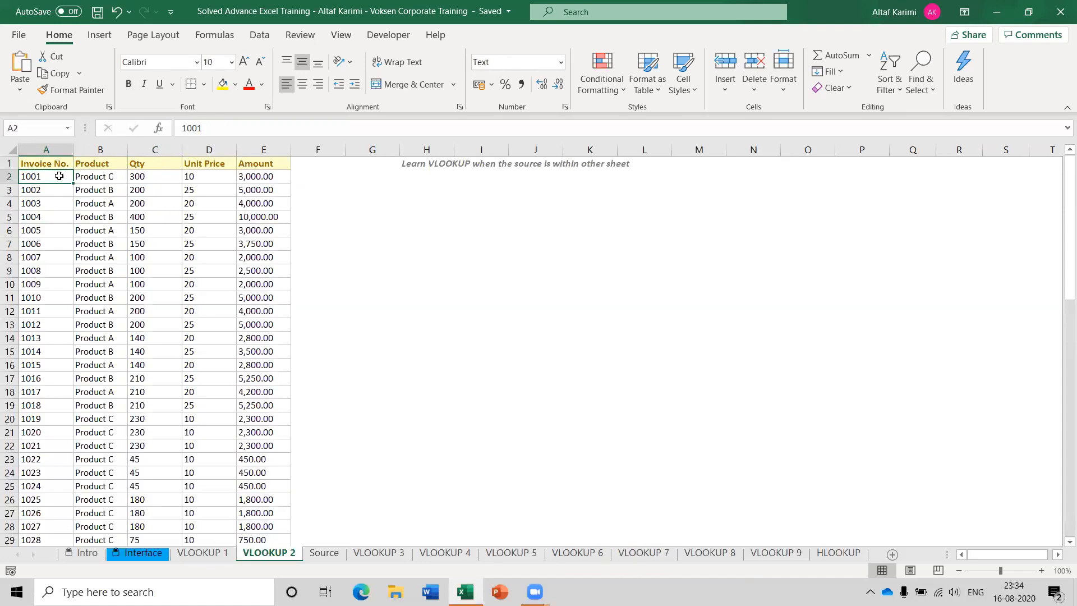
pyautogui.click(105, 178)
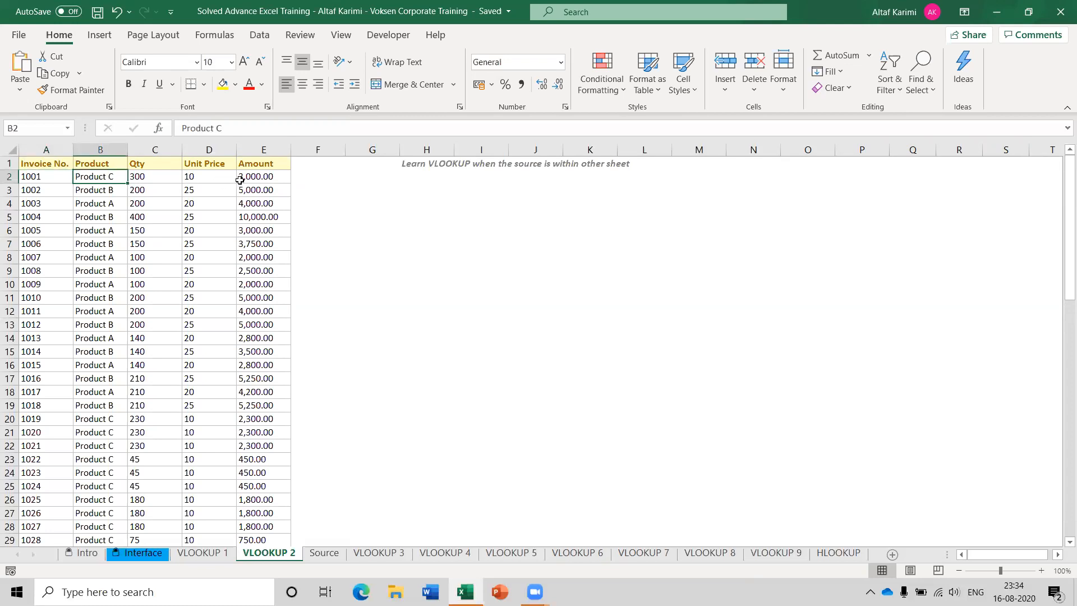
pyautogui.click(258, 178)
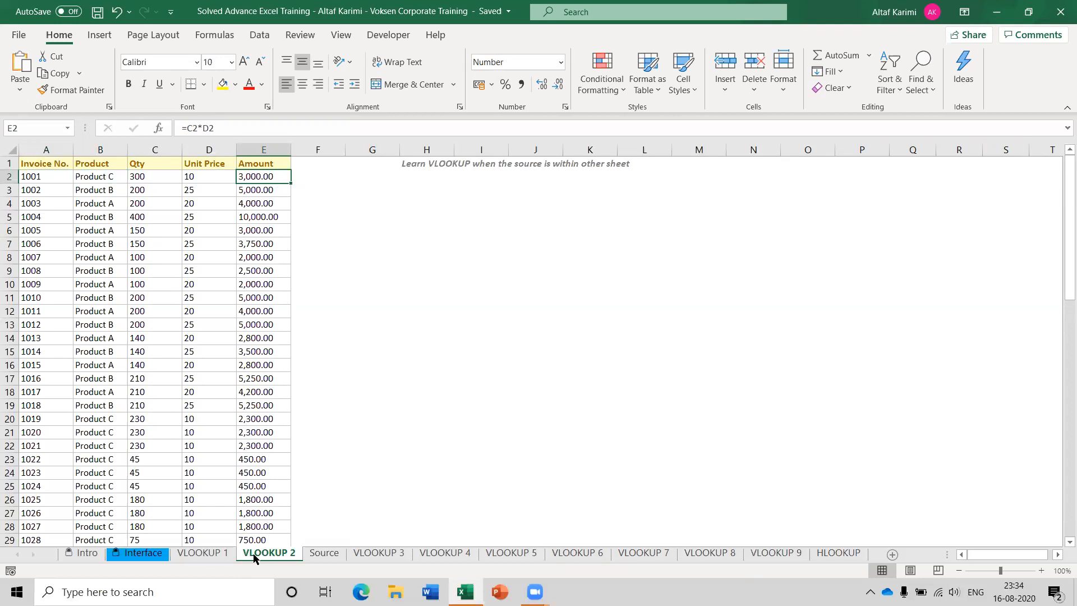
# Step: Return to the VLOOKUP 7 sheet and select the lookup table A1:C2 with its headers
pyautogui.click(645, 554)
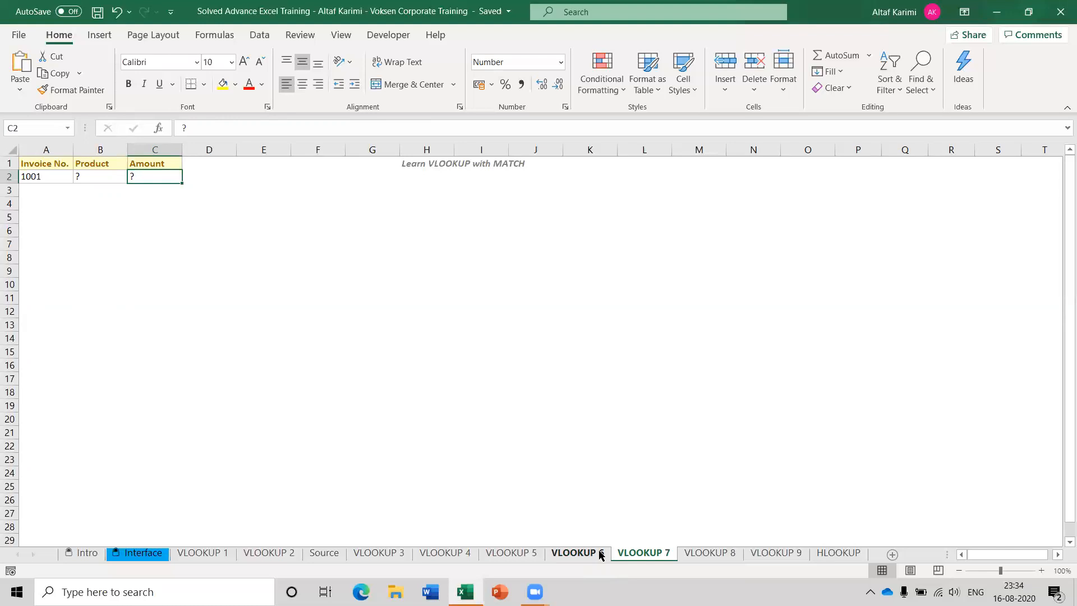
pyautogui.press('Left')
pyautogui.press('Left')
pyautogui.press('Up')
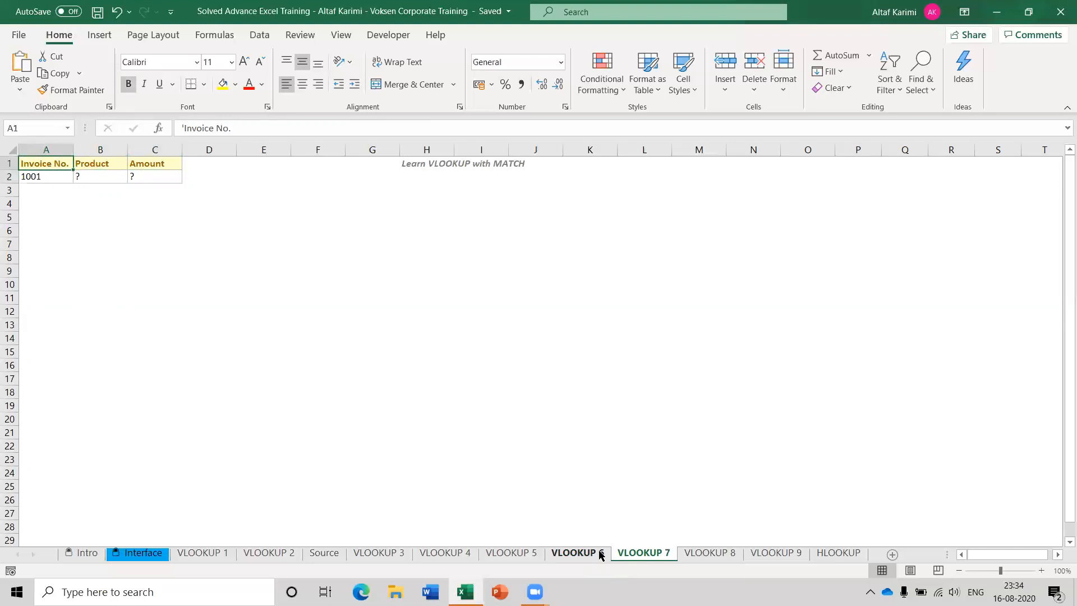
pyautogui.hotkey('shift', 'Right')
pyautogui.hotkey('shift', 'Down')
pyautogui.hotkey('shift', 'Right')
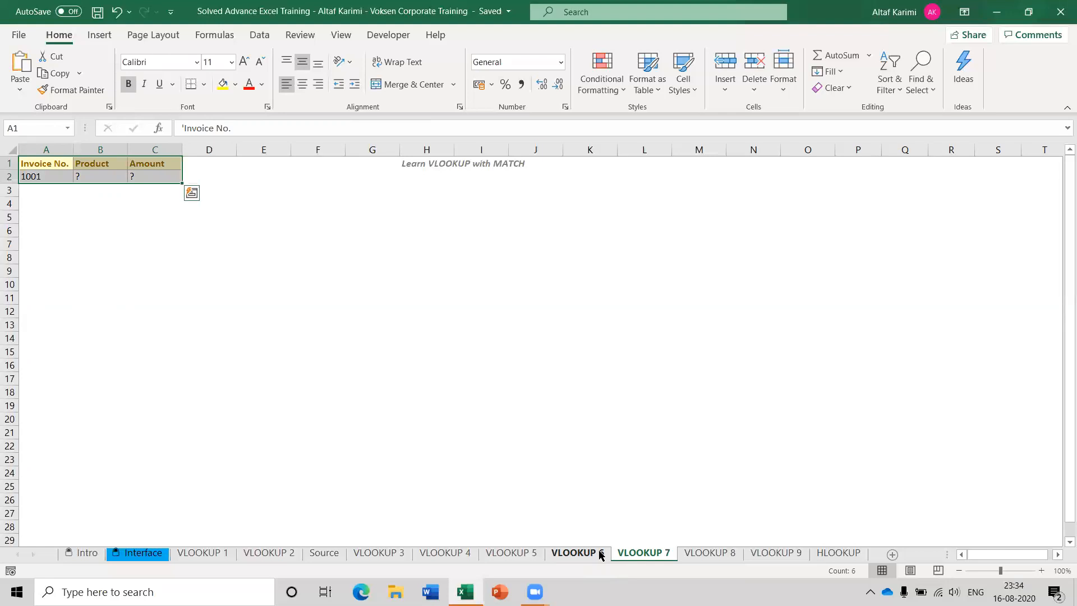
# Step: Copy the invoice lookup block A1:C2 and paste duplicates of it at A4 and A7
pyautogui.hotkey('ctrl', 'c')
pyautogui.press('Down')
pyautogui.press('Down')
pyautogui.press('Down')
pyautogui.hotkey('ctrl', 'v')
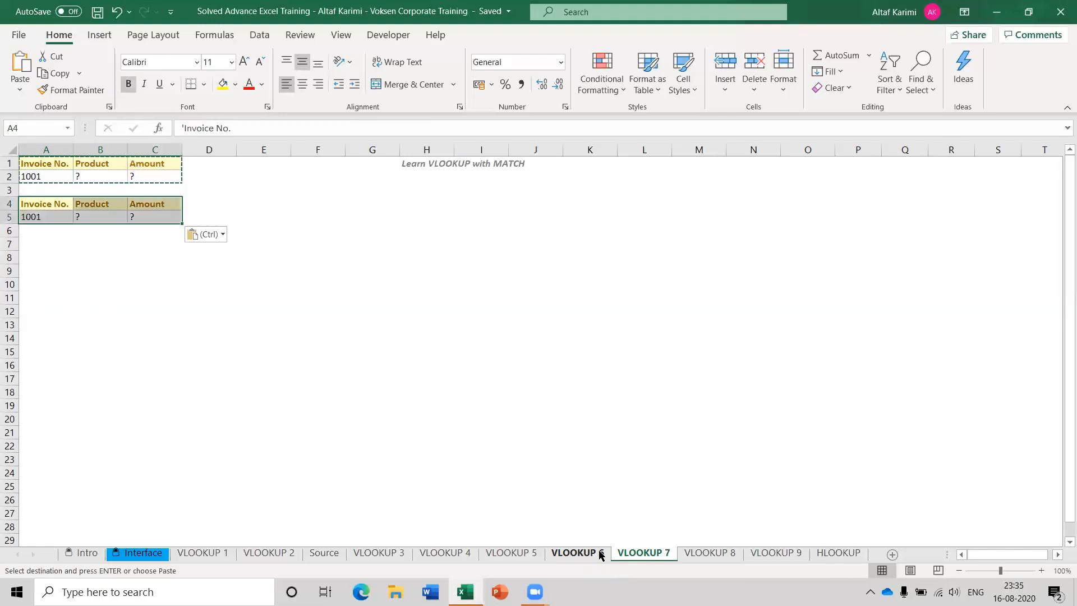
pyautogui.press('Down')
pyautogui.press('Down')
pyautogui.press('Down')
pyautogui.hotkey('ctrl', 'v')
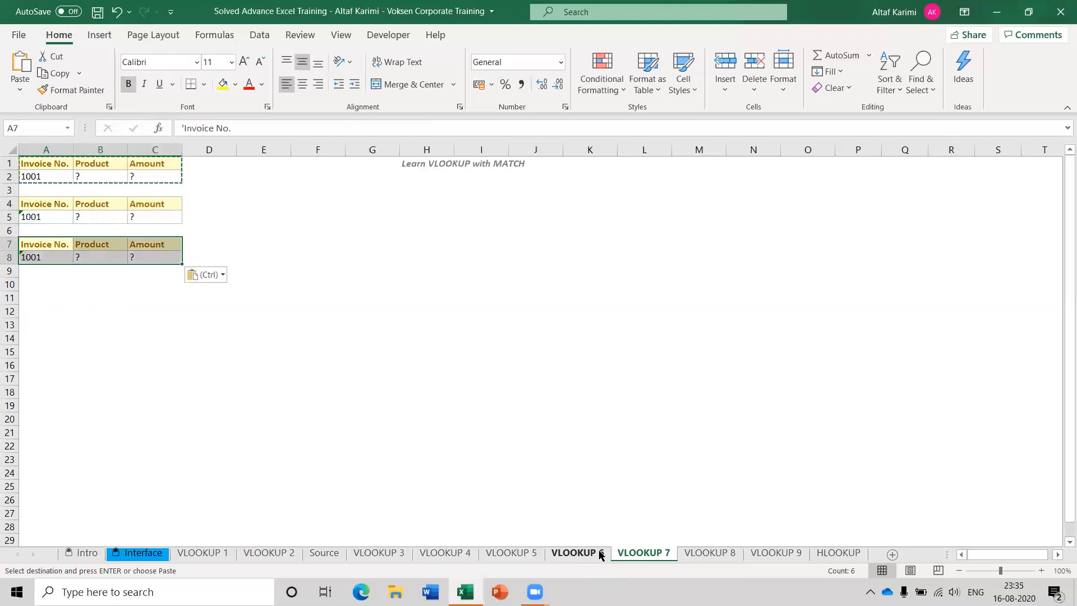
pyautogui.press('Escape')
pyautogui.press('Up')
pyautogui.press('Up')
pyautogui.press('Up')
pyautogui.press('Up')
pyautogui.press('Up')
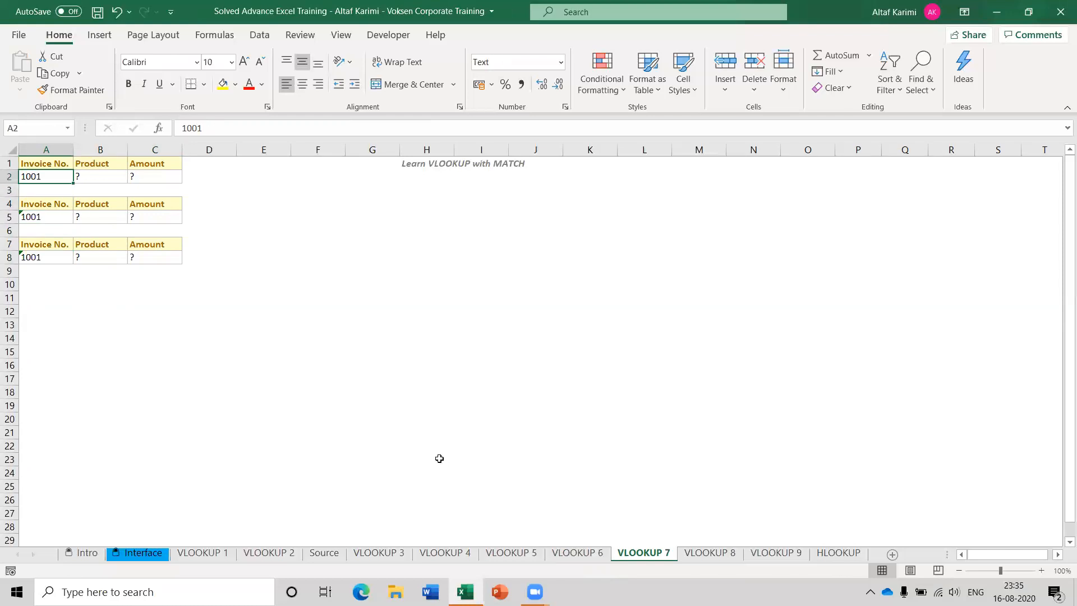
# Step: Ignore the number-stored-as-text error on the invoice numbers in A5 and A8
pyautogui.click(55, 213)
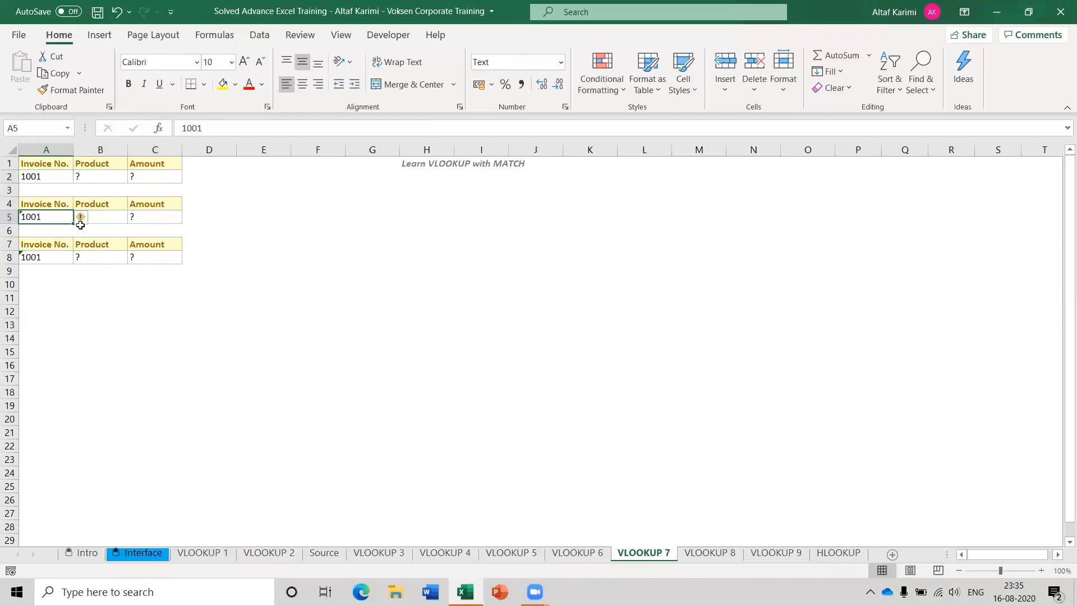
pyautogui.click(78, 222)
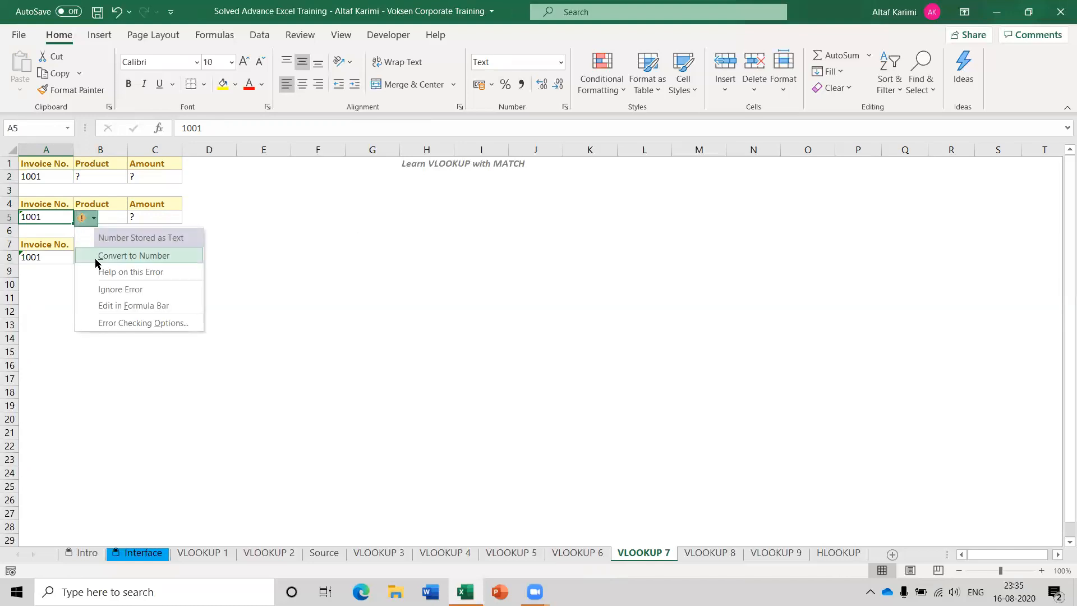
pyautogui.click(106, 288)
pyautogui.click(65, 256)
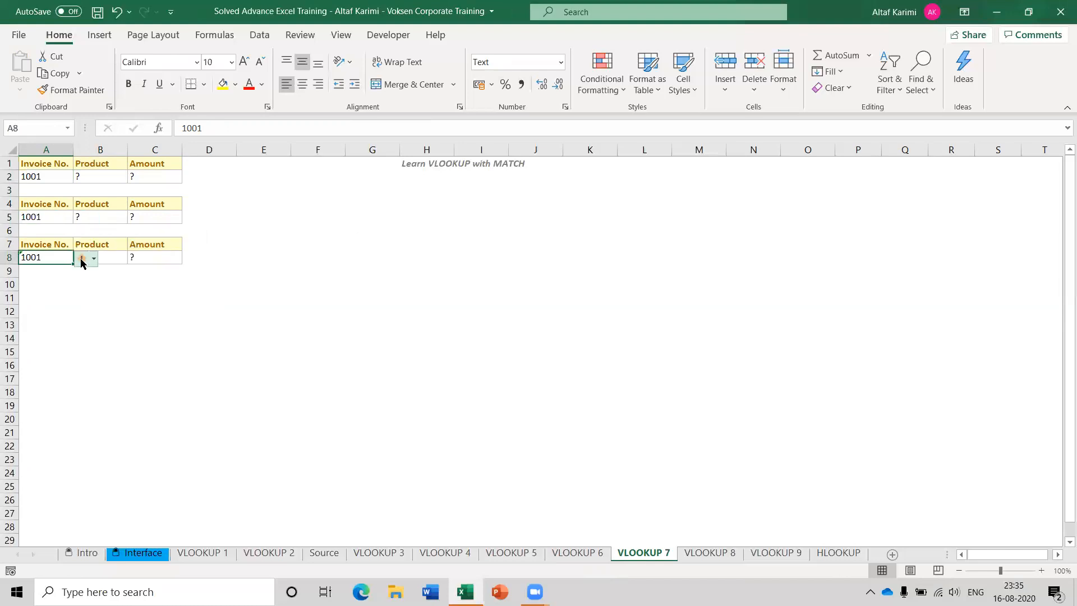
pyautogui.click(81, 259)
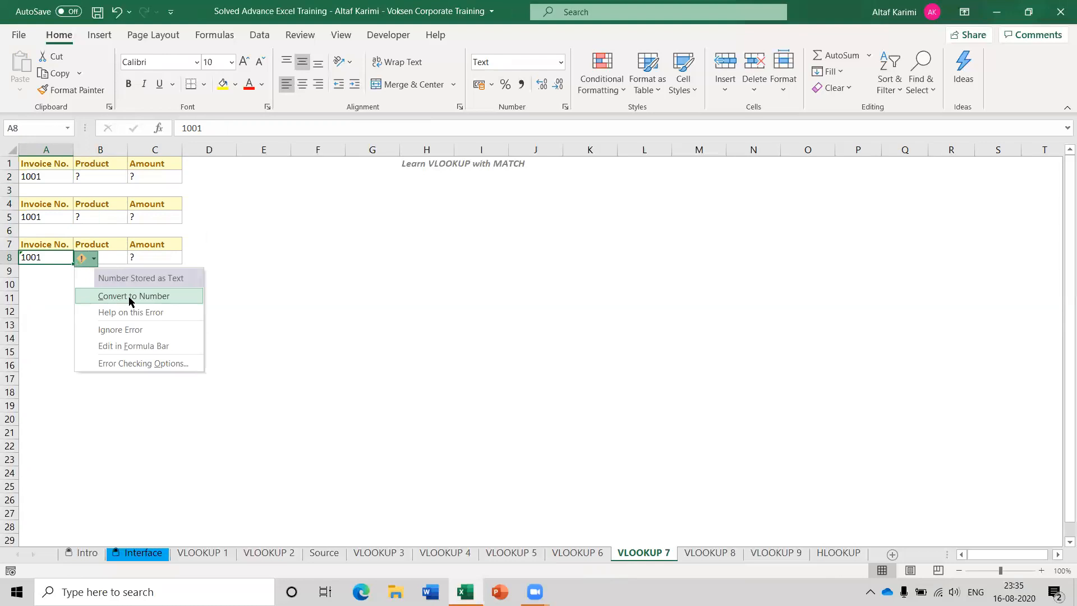
pyautogui.click(129, 332)
# Step: Check the source table on the VLOOKUP 2 sheet, and start a VLOOKUP in B2 of VLOOKUP 7 with A2 as lookup value
pyautogui.click(252, 554)
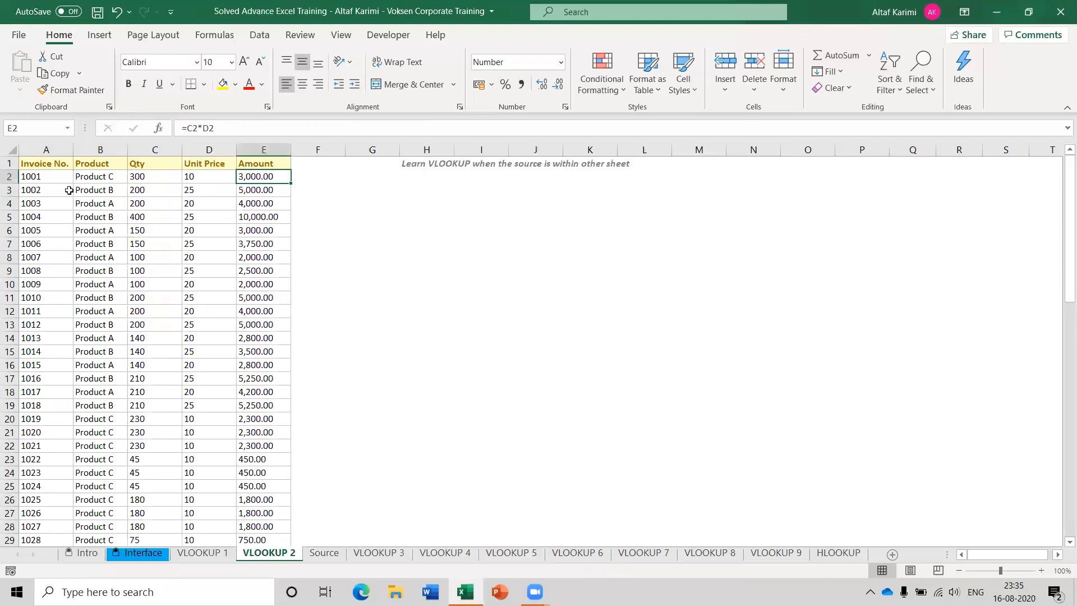
pyautogui.click(53, 179)
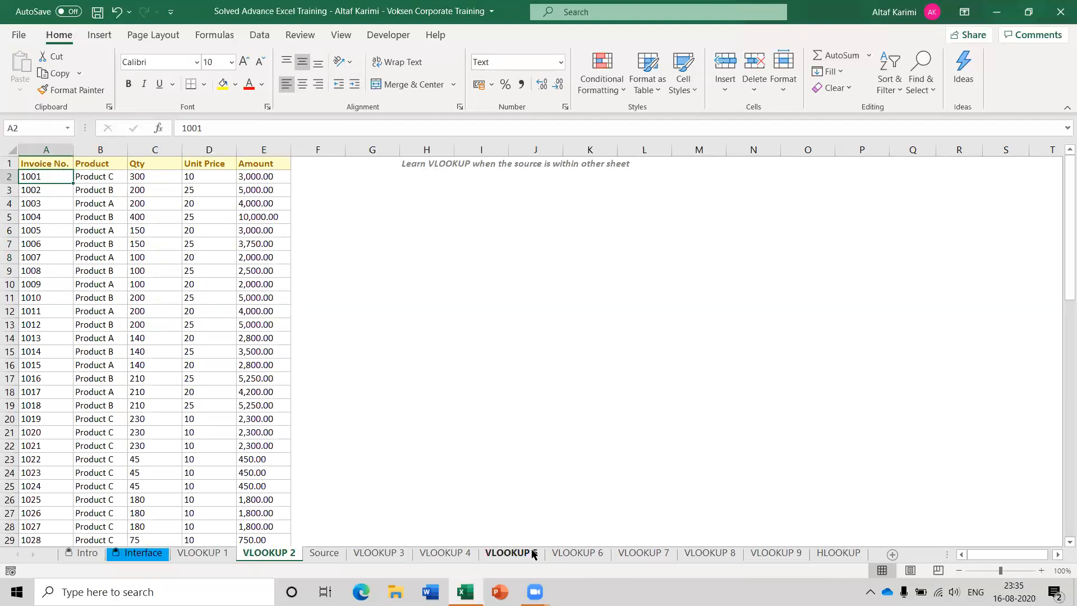
pyautogui.click(623, 554)
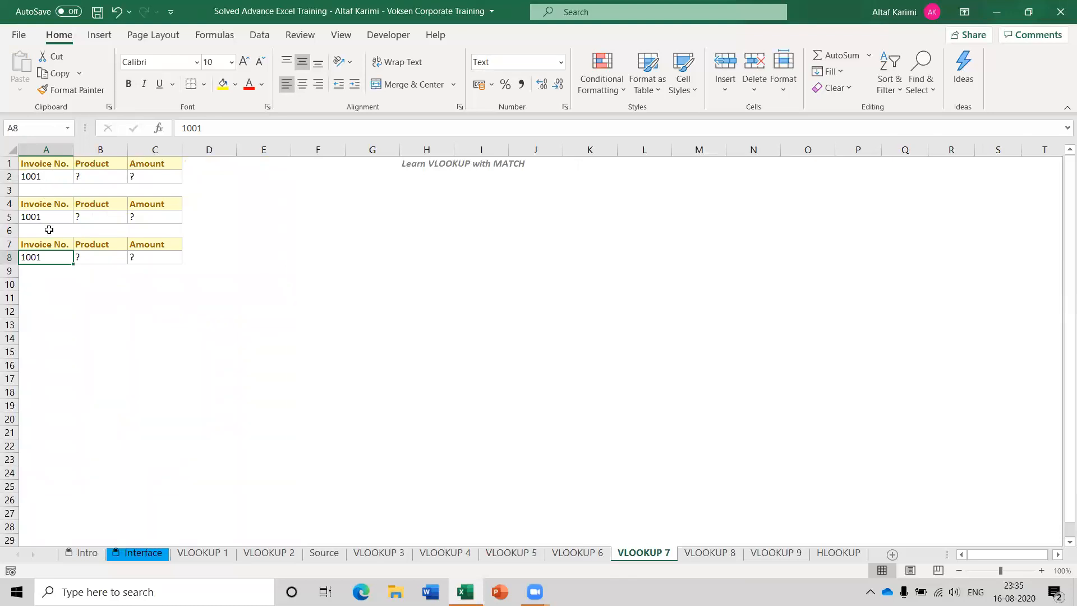
pyautogui.click(98, 175)
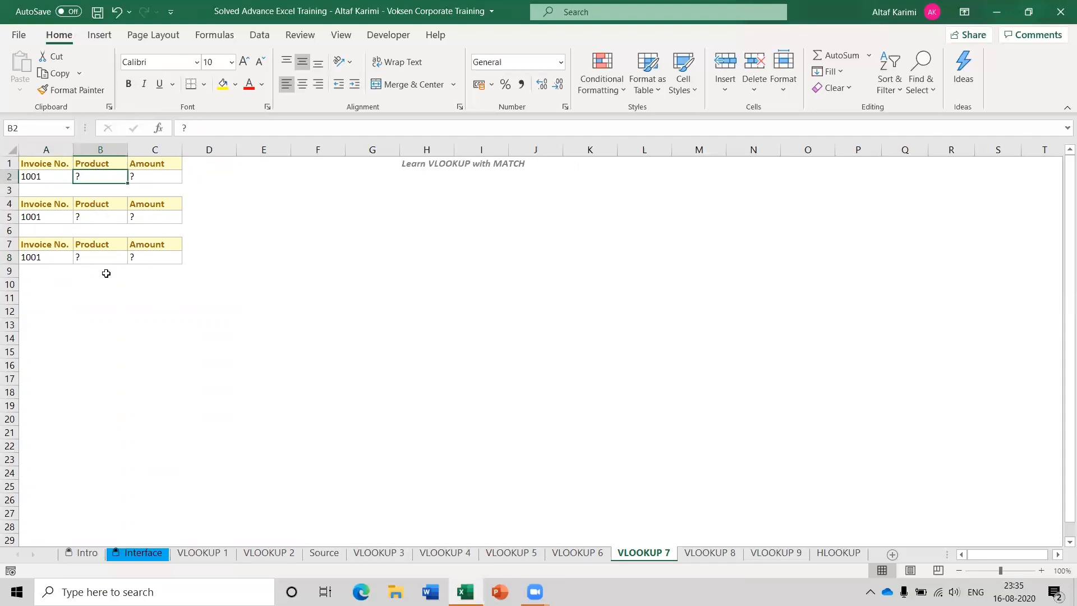
pyautogui.write('=vl')
pyautogui.press('Tab')
pyautogui.hotkey('ctrl', 'a')
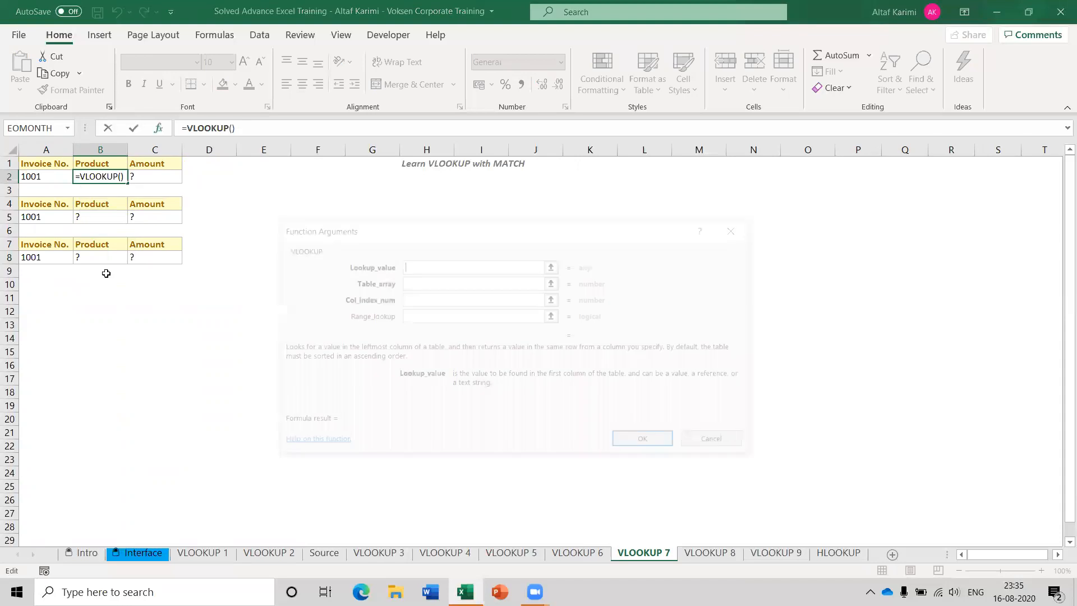
pyautogui.click(43, 176)
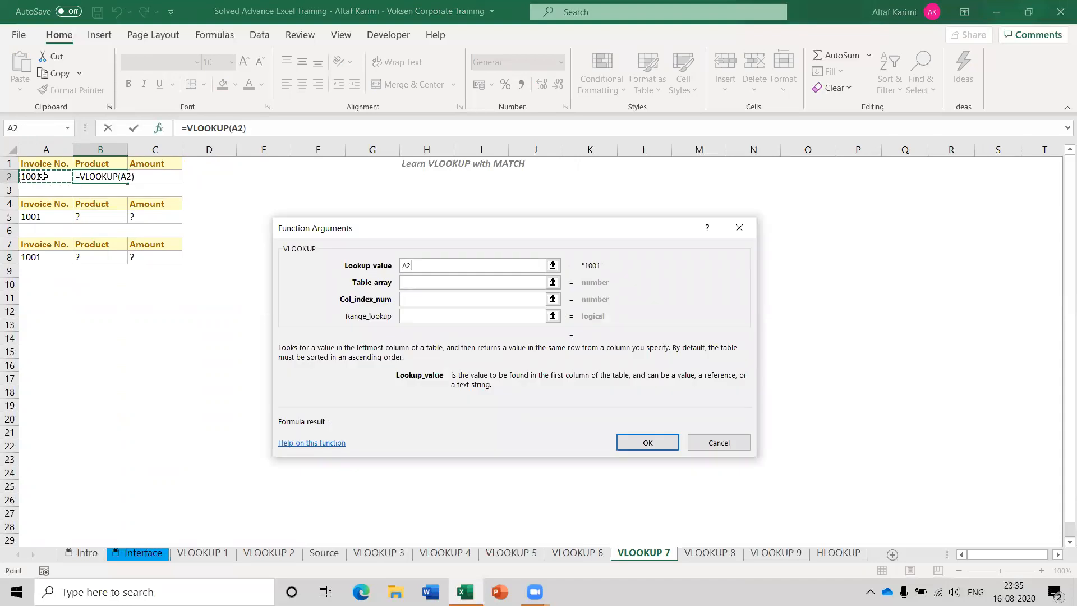
# Step: Set the table array of the B2 lookup to the absolute range 'VLOOKUP 2'!$A$2:$E$76
pyautogui.click(429, 279)
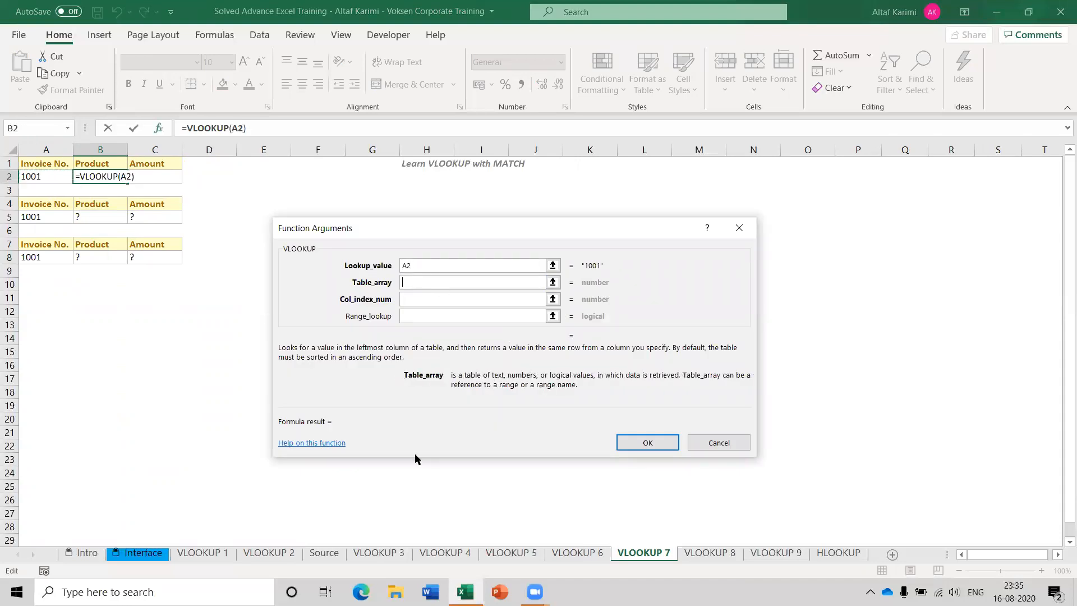
pyautogui.click(254, 554)
pyautogui.click(56, 179)
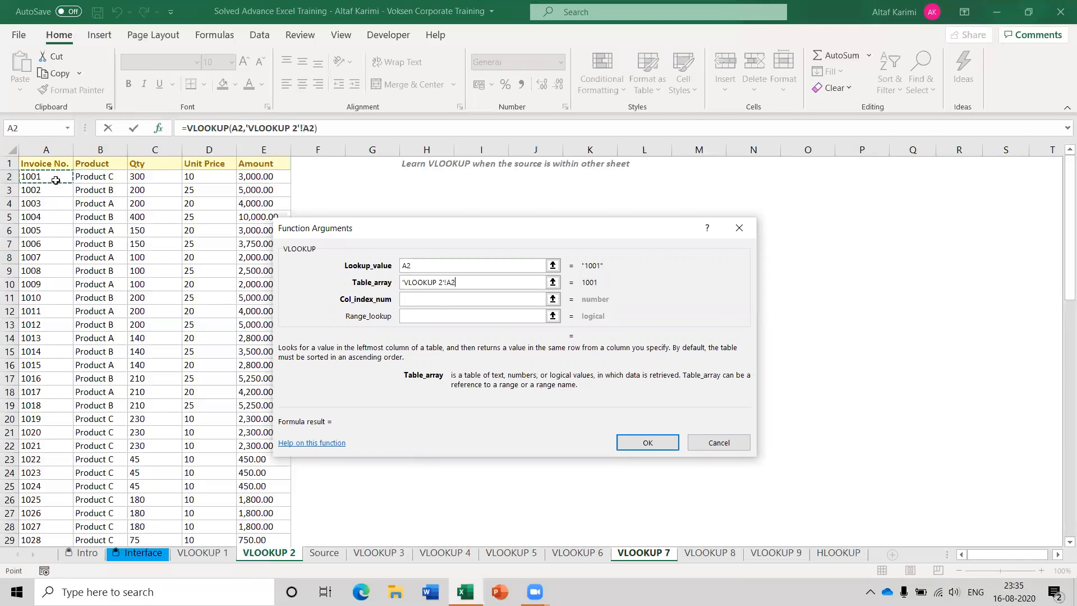
pyautogui.hotkey('ctrl', 'shift', 'Right')
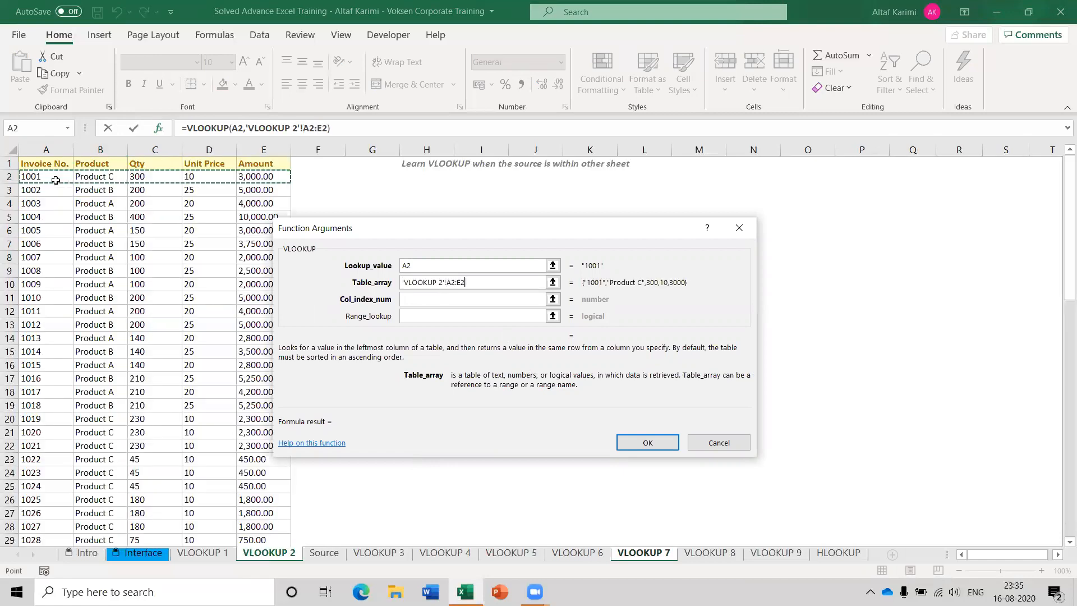
pyautogui.hotkey('ctrl', 'shift', 'Down')
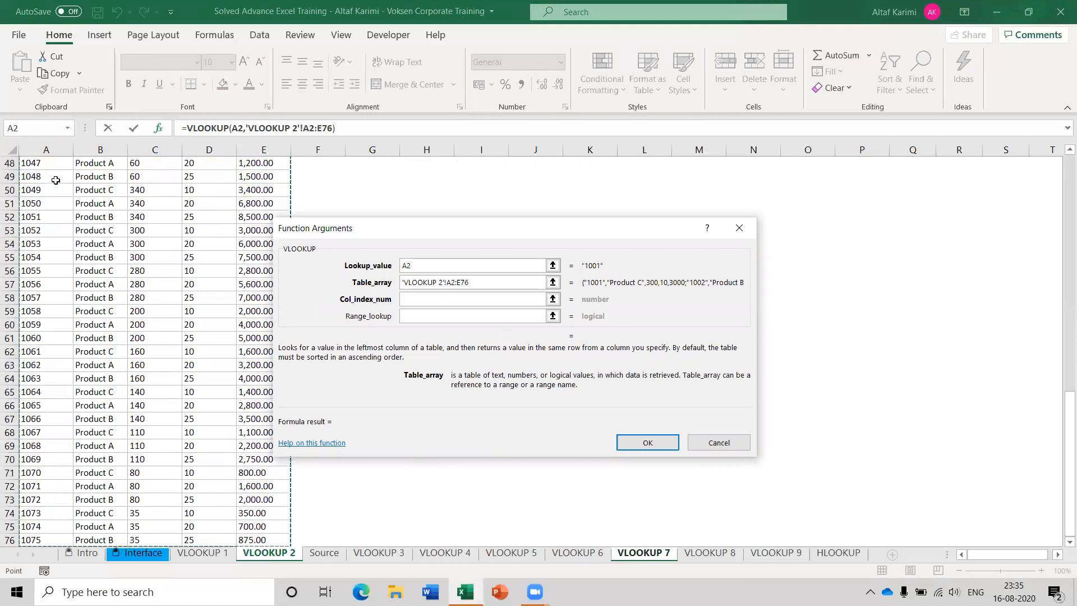
pyautogui.press('F4')
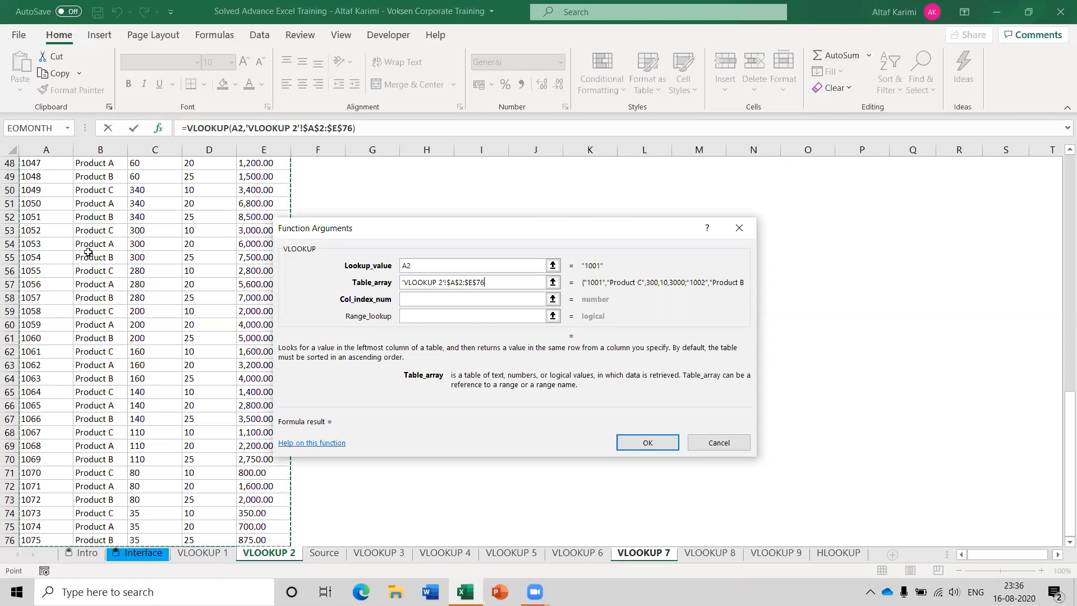
# Step: Complete the B2 lookup with column index 2 and range lookup 0, and save the workbook
pyautogui.click(425, 298)
pyautogui.write('2')
pyautogui.click(417, 317)
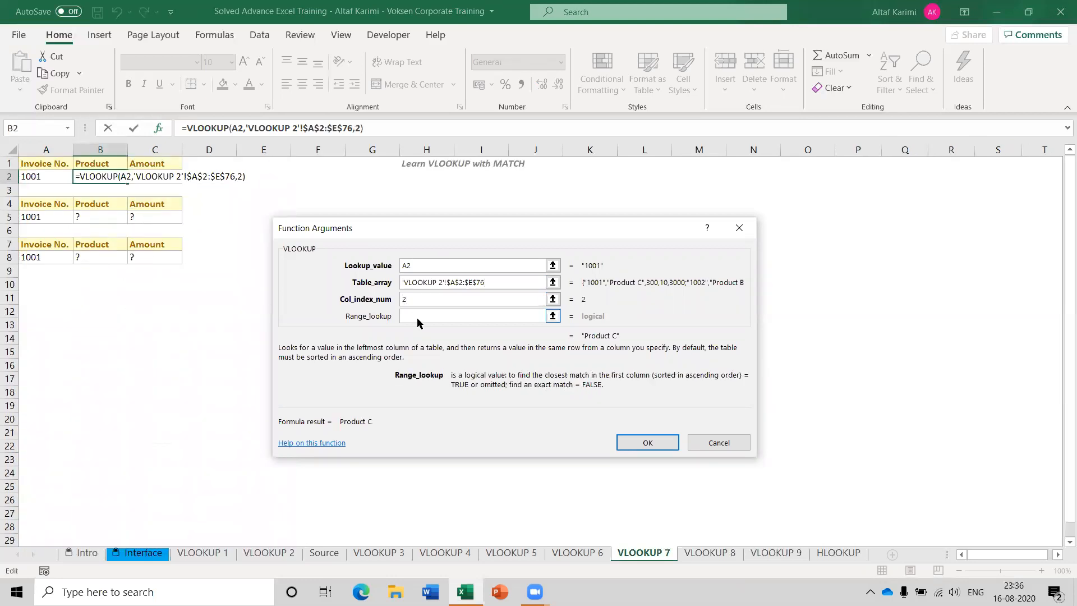
pyautogui.write('0')
pyautogui.press('Return')
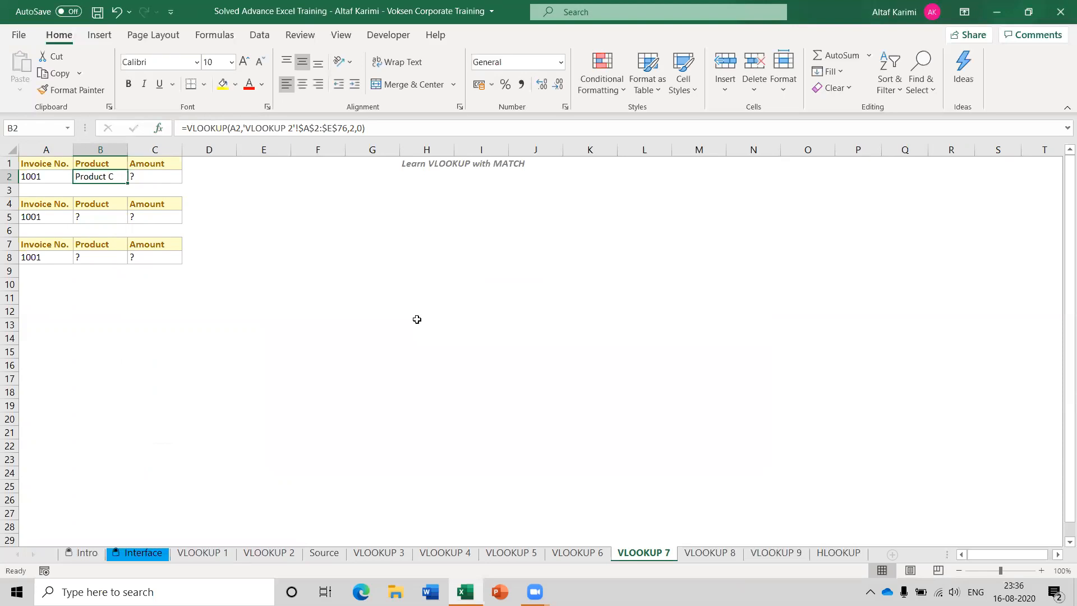
pyautogui.hotkey('ctrl', 's')
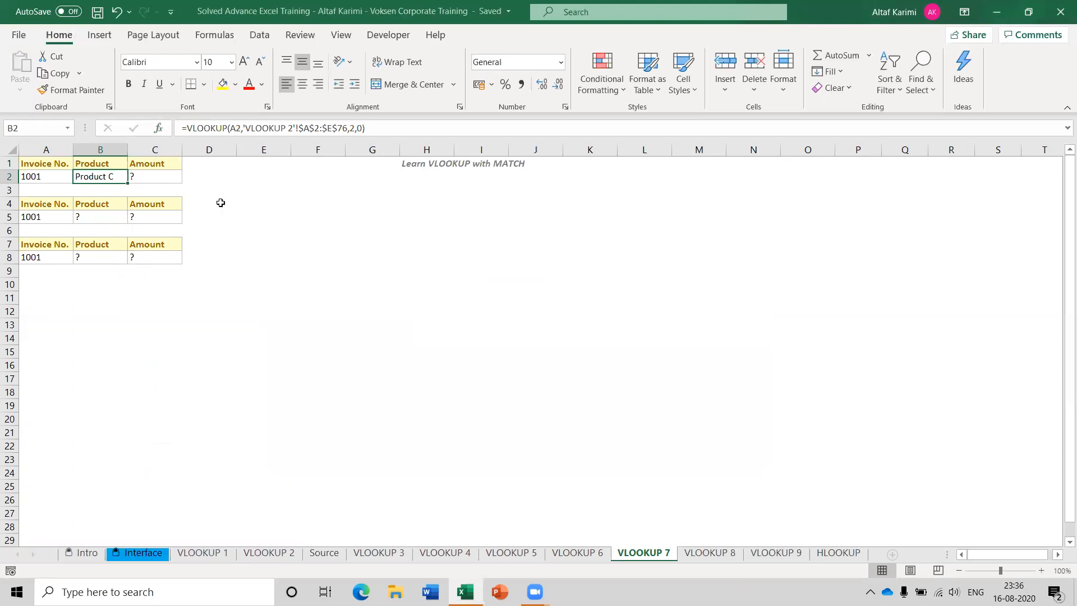
# Step: Start a VLOOKUP formula in the Amount cell C2 with A2 as its lookup value
pyautogui.click(178, 182)
pyautogui.write('=vl')
pyautogui.press('Tab')
pyautogui.hotkey('ctrl', 'a')
pyautogui.click(46, 178)
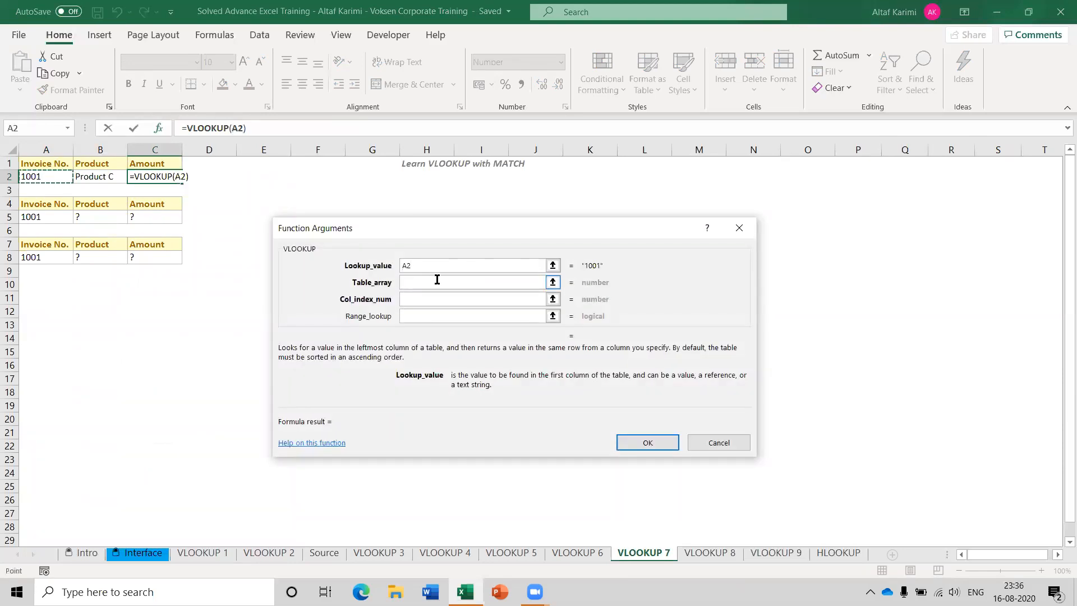
# Step: Set the table array of the C2 lookup to the absolute range 'VLOOKUP 2'!$A$2:$E$76
pyautogui.click(471, 282)
pyautogui.click(268, 553)
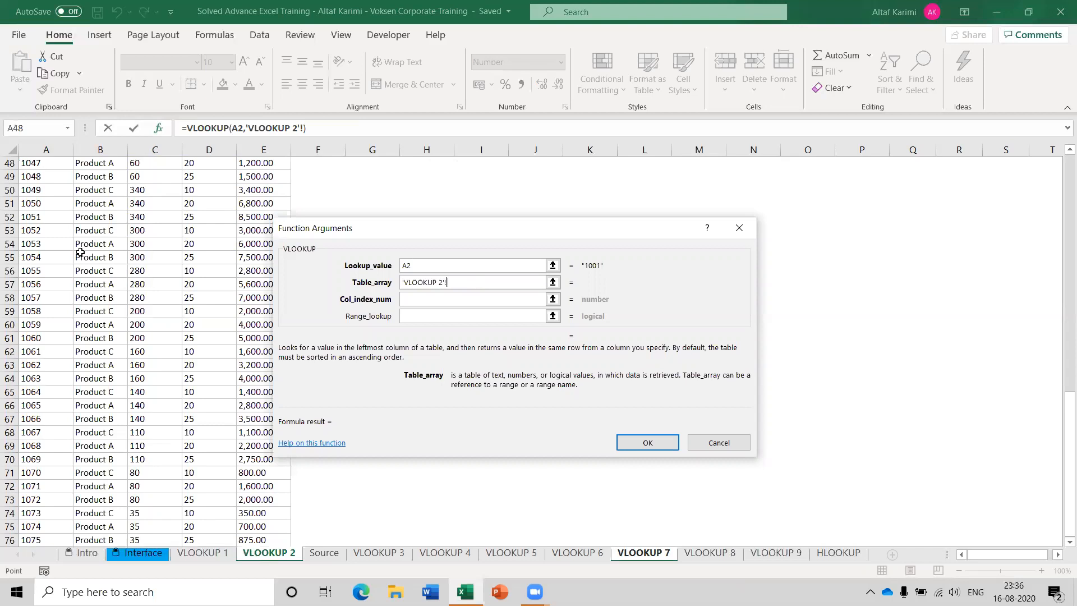
pyautogui.click(240, 527)
pyautogui.press('Down')
pyautogui.press('Down')
pyautogui.press('Up')
pyautogui.hotkey('shift', 'Left')
pyautogui.hotkey('shift', 'Left')
pyautogui.hotkey('shift', 'Left')
pyautogui.hotkey('shift', 'Left')
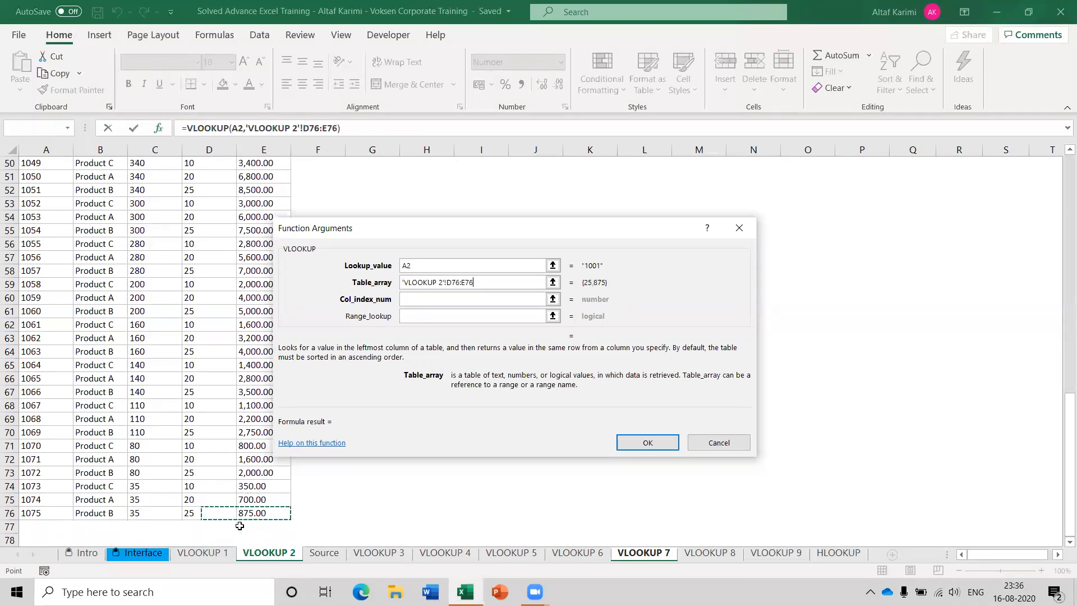
pyautogui.hotkey('ctrl', 'shift', 'Up')
pyautogui.hotkey('shift', 'Down')
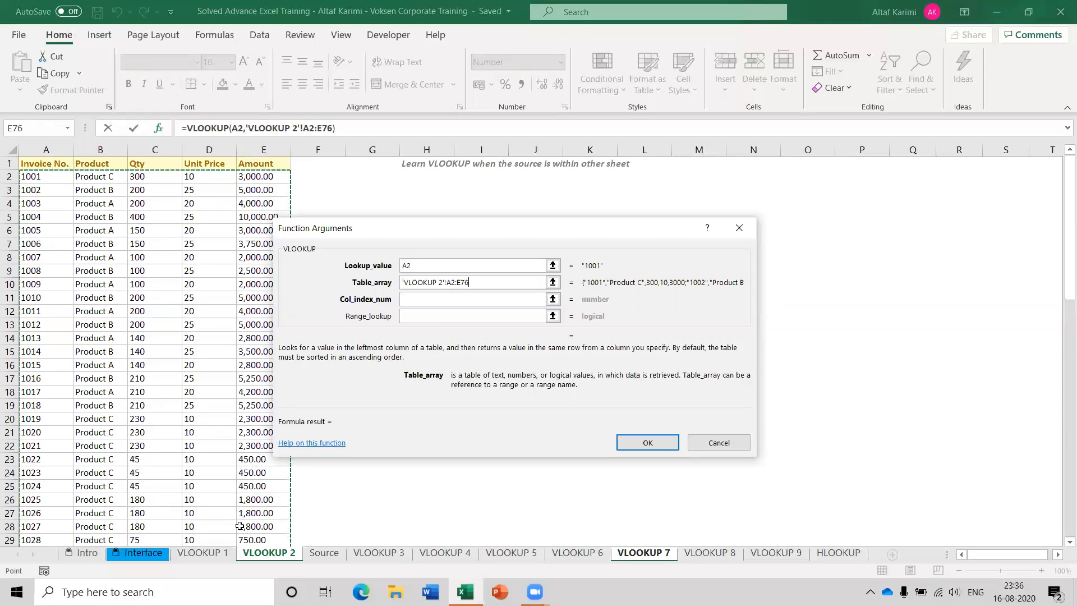
pyautogui.press('F4')
# Step: Complete the C2 lookup with column index 5 and range lookup 0
pyautogui.press('Tab')
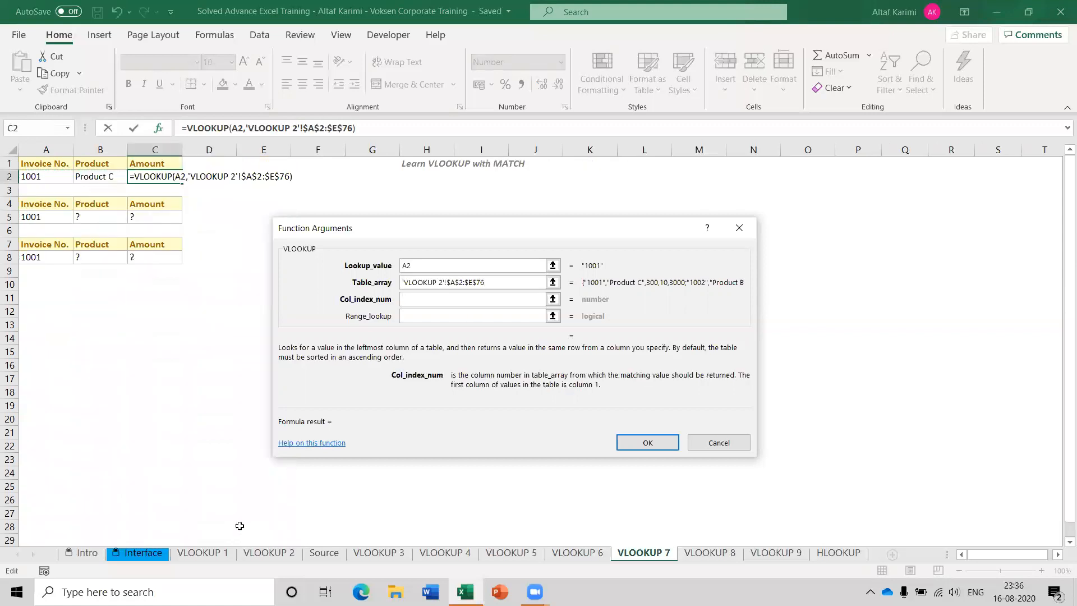
pyautogui.write('5')
pyautogui.press('Tab')
pyautogui.write('5')
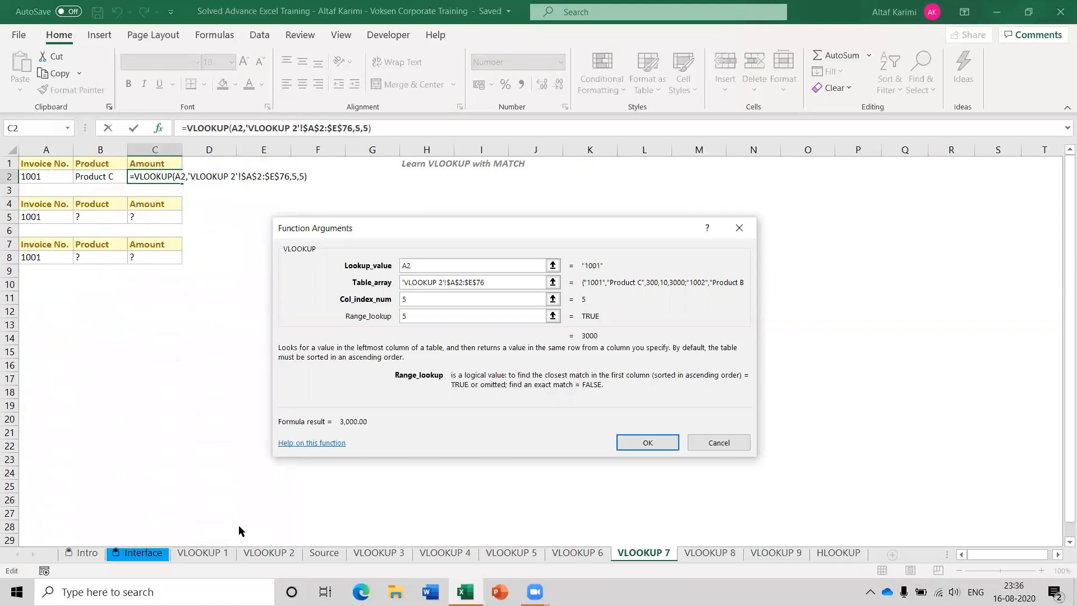
pyautogui.press('BackSpace')
pyautogui.write('0')
pyautogui.click(640, 441)
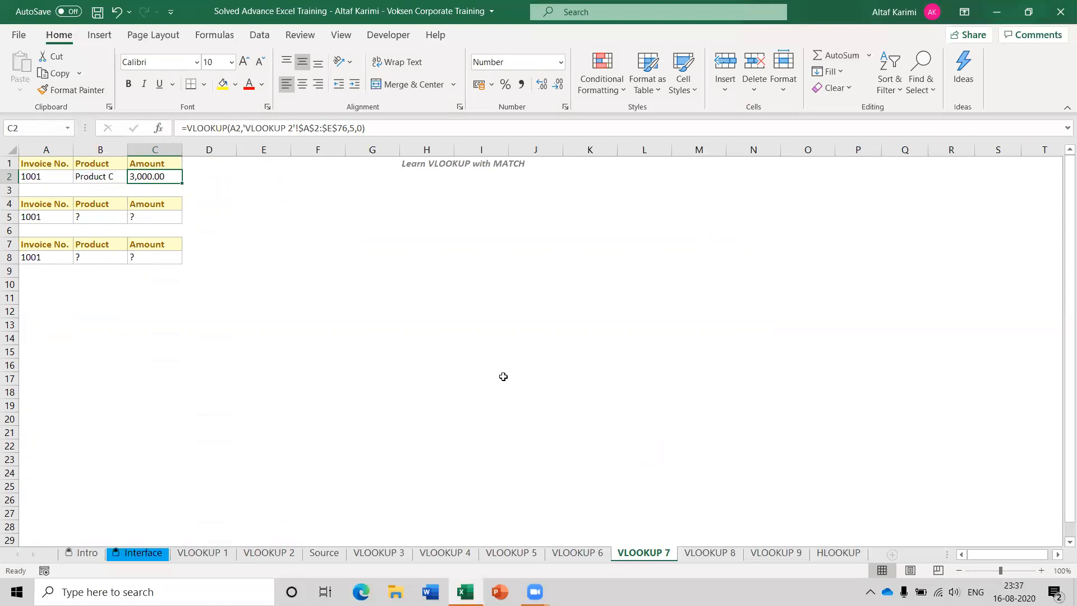
# Step: Review the function arguments of the VLOOKUP formula in B2 without changing them
pyautogui.click(98, 214)
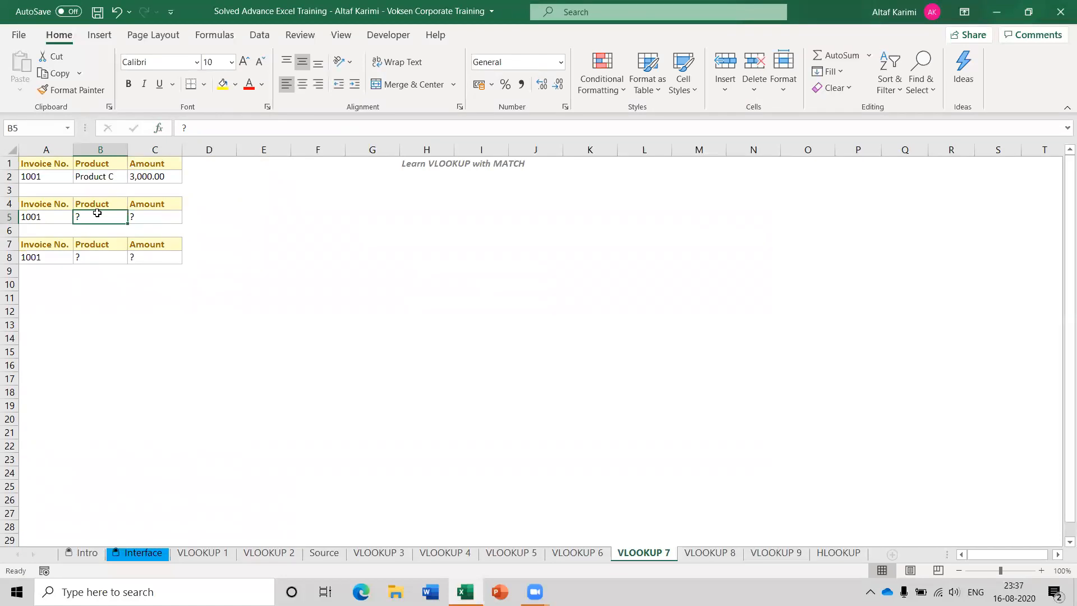
pyautogui.click(96, 177)
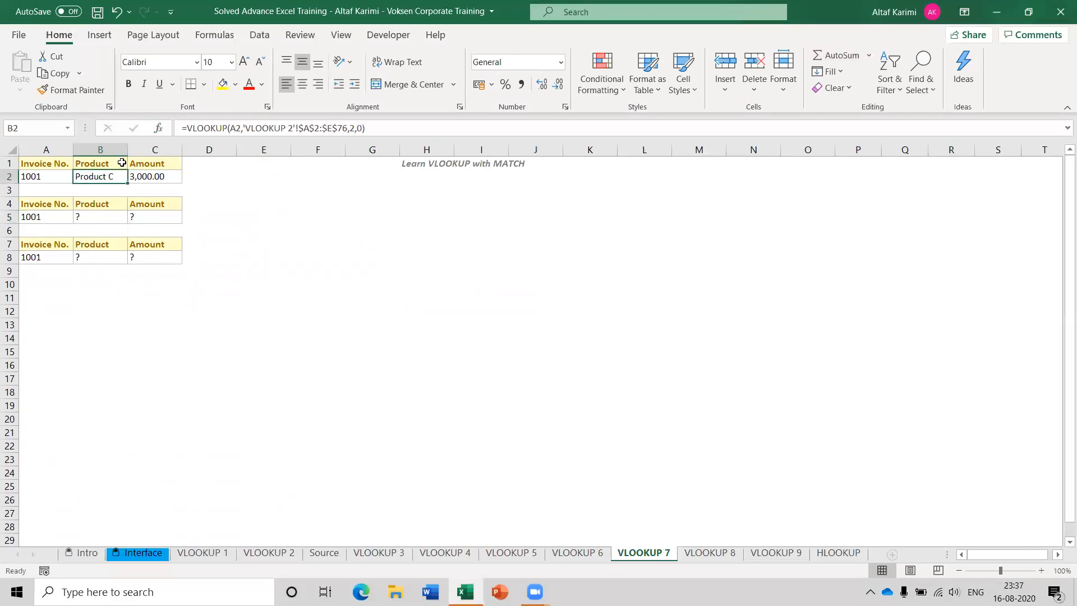
pyautogui.click(158, 129)
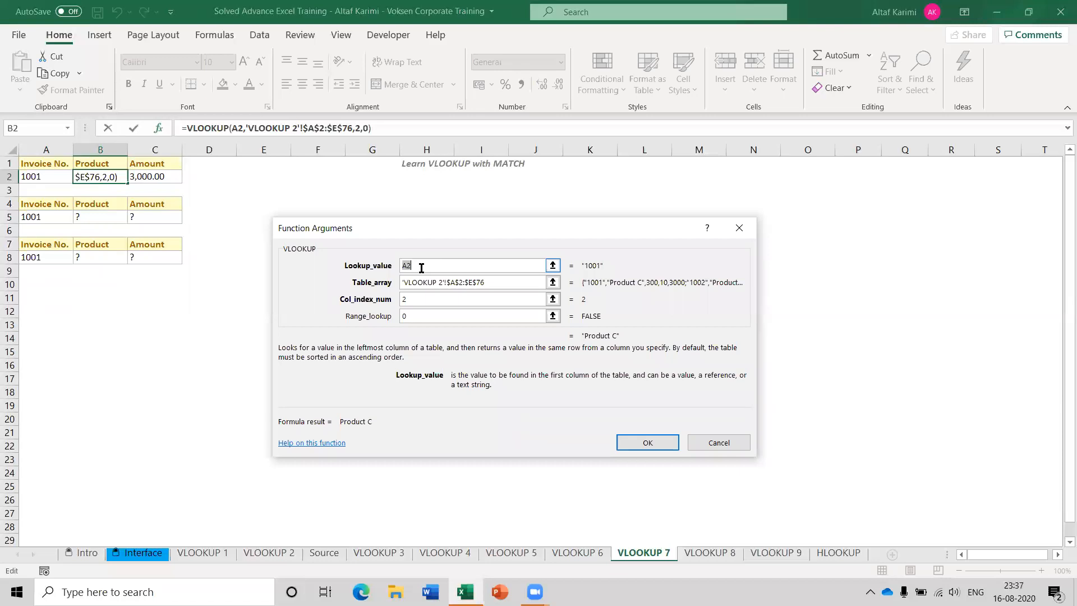
pyautogui.click(728, 444)
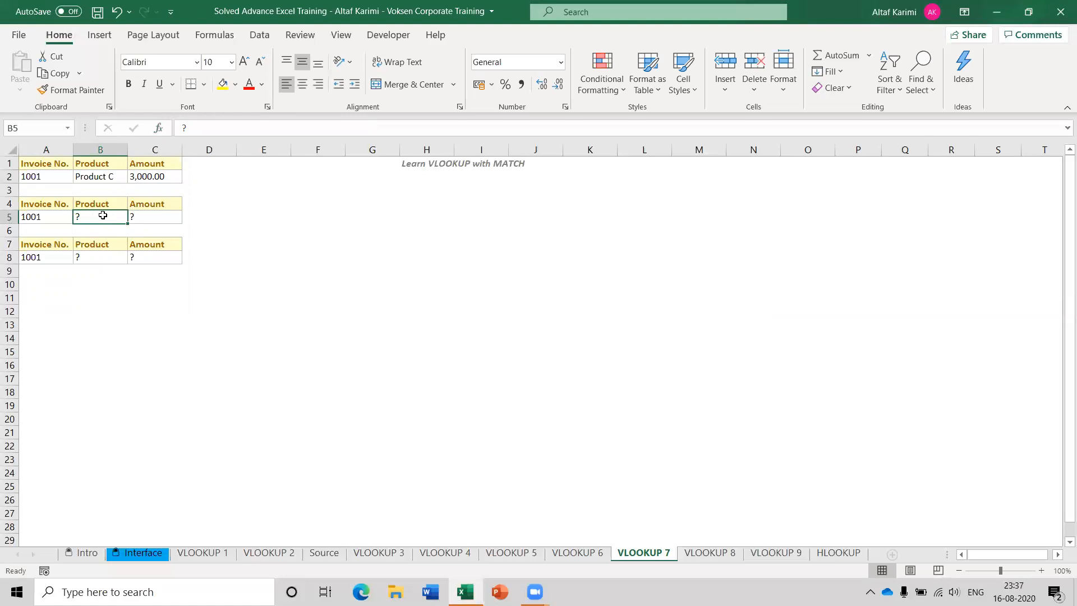
# Step: Start a VLOOKUP formula in the Product cell B5 with A5 as its lookup value
pyautogui.click(143, 217)
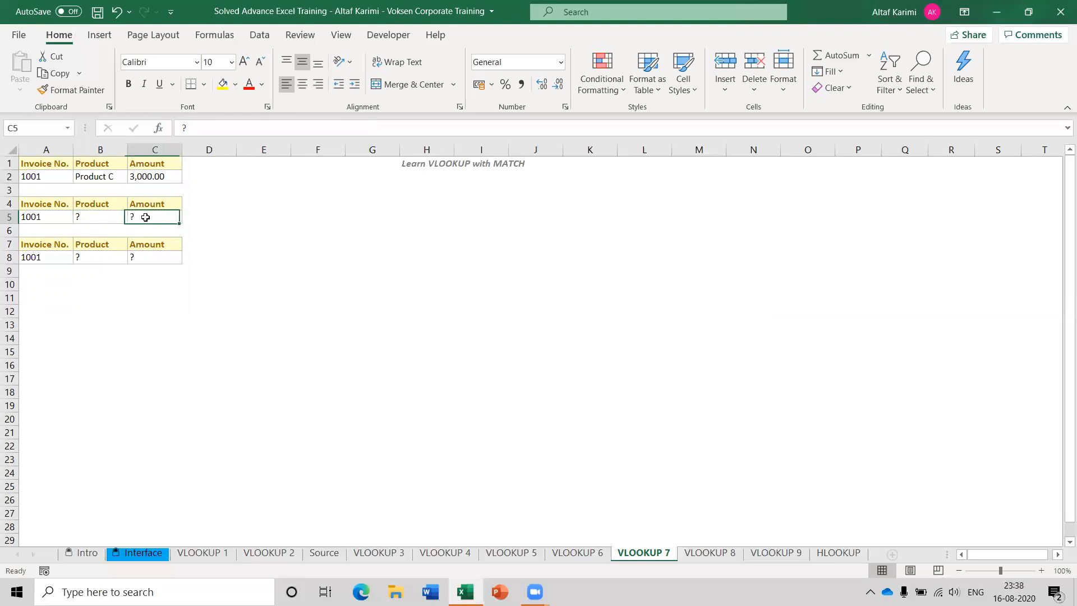
pyautogui.click(115, 218)
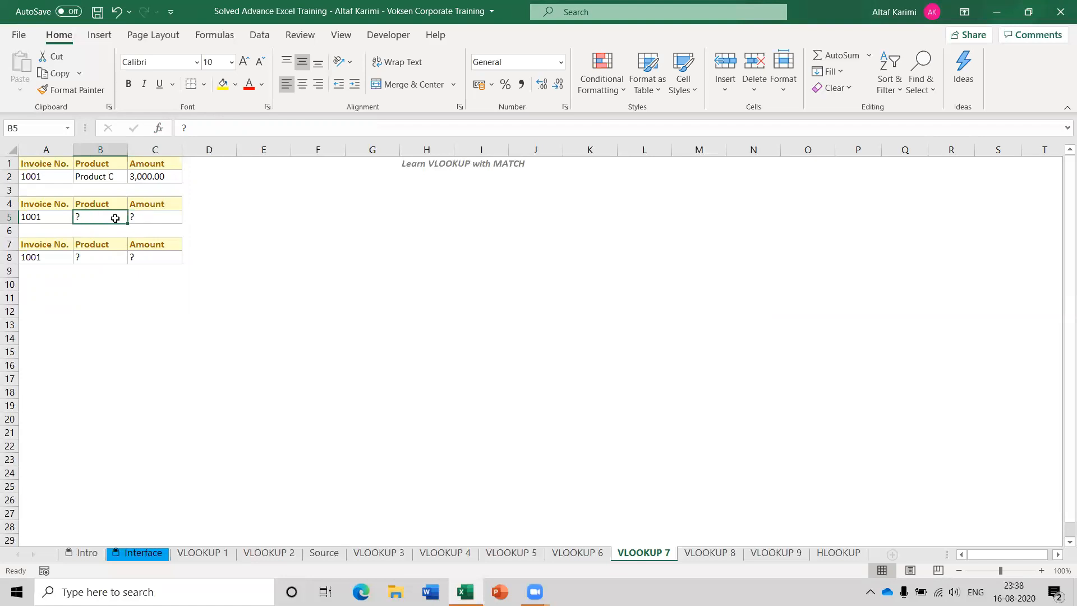
pyautogui.write('=vlo')
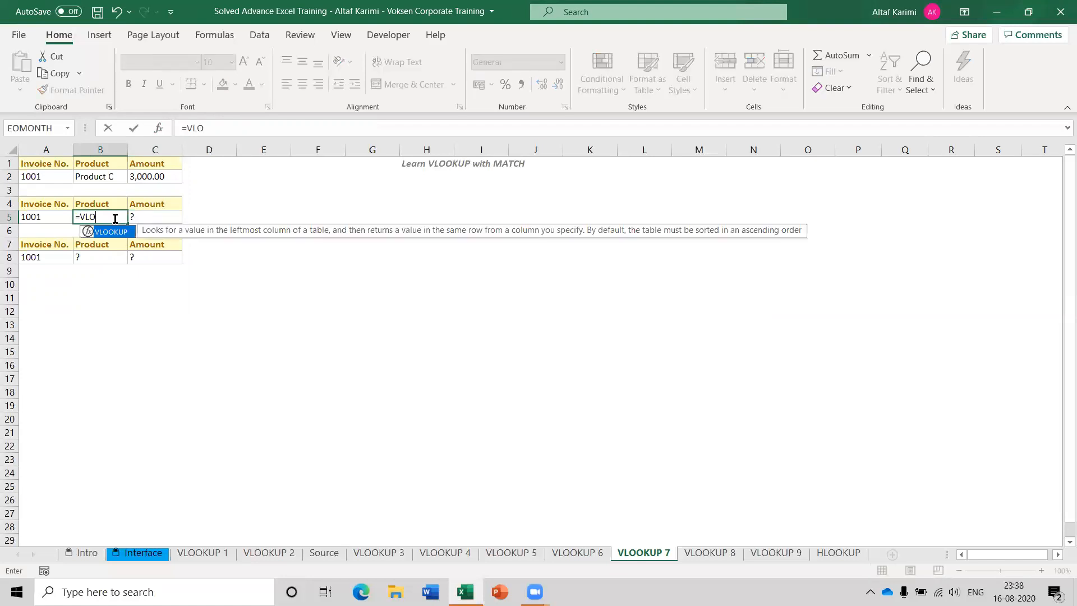
pyautogui.press('Tab')
pyautogui.hotkey('ctrl', 'a')
pyautogui.click(63, 217)
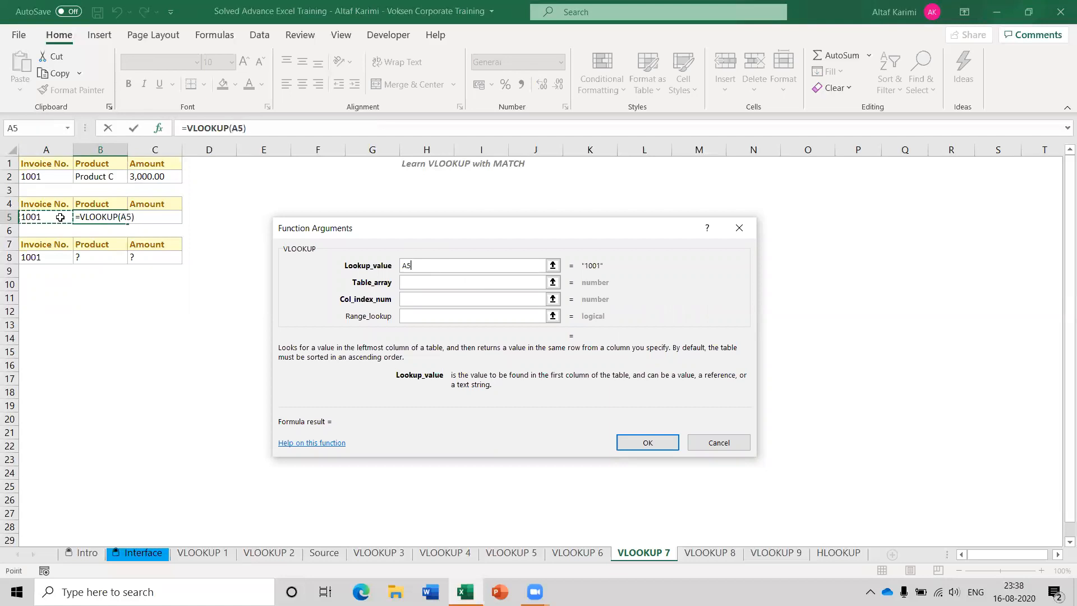
pyautogui.press('Tab')
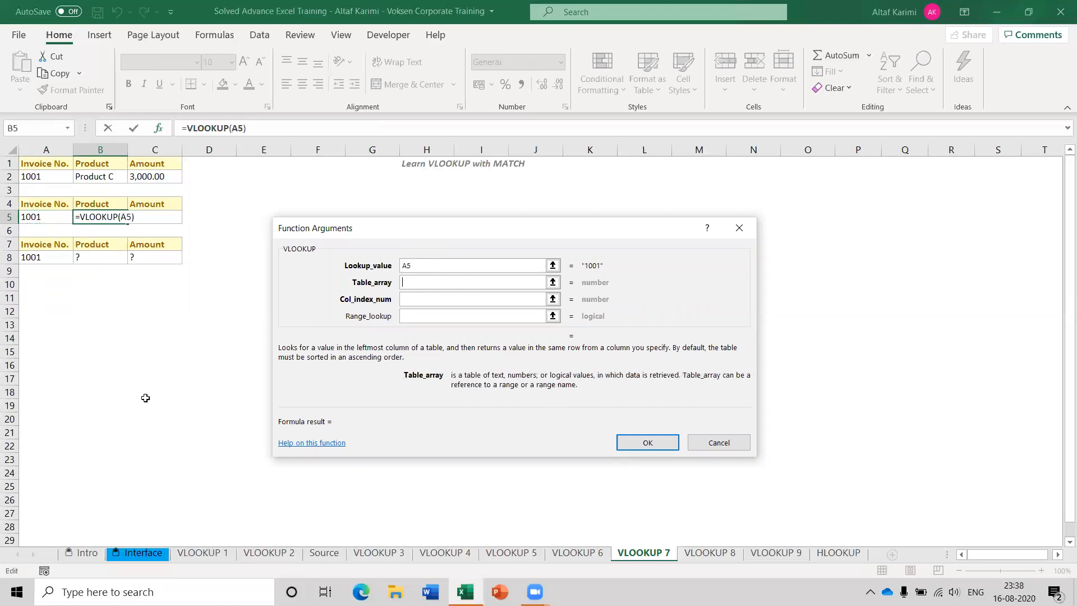
# Step: Set the table array of the B5 lookup to the absolute range 'VLOOKUP 2'!$A$2:$E$76
pyautogui.click(268, 553)
pyautogui.click(62, 178)
pyautogui.hotkey('ctrl', 'shift', 'Right')
pyautogui.hotkey('ctrl', 'shift', 'Down')
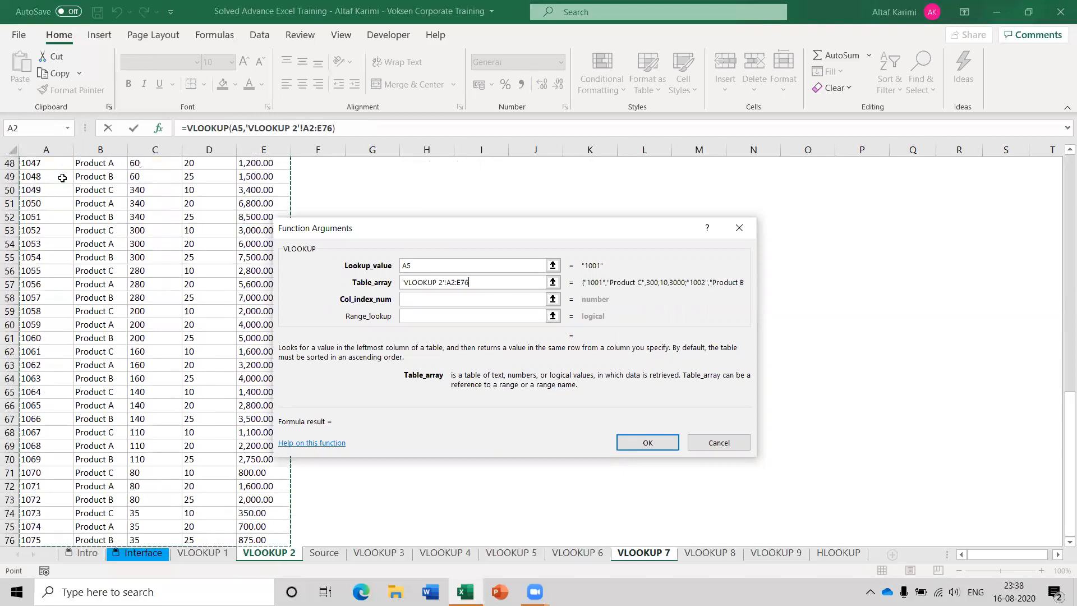
pyautogui.press('Tab')
pyautogui.hotkey('shift', 'Tab')
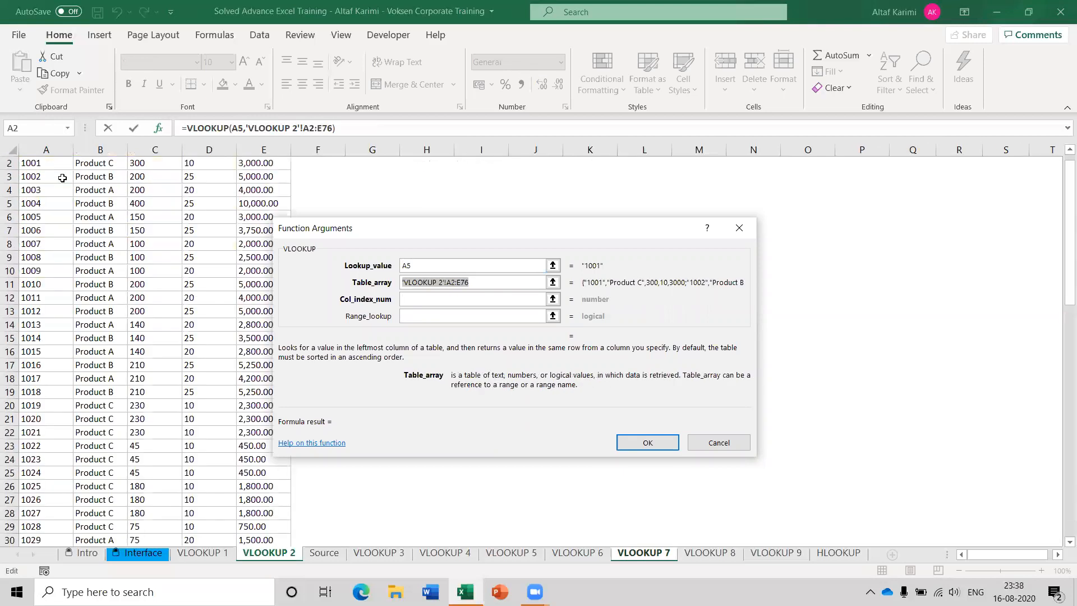
pyautogui.press('F4')
pyautogui.press('Tab')
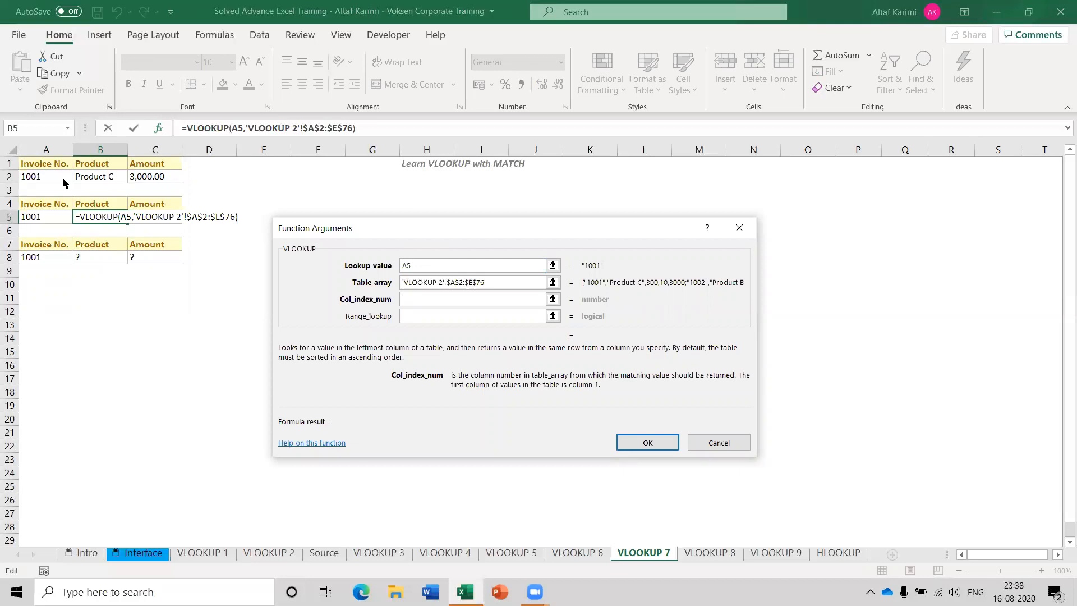
# Step: Complete the B5 lookup with column index 2, range lookup 0 and the absolute lookup value $A$5
pyautogui.write('2')
pyautogui.press('Tab')
pyautogui.write('0')
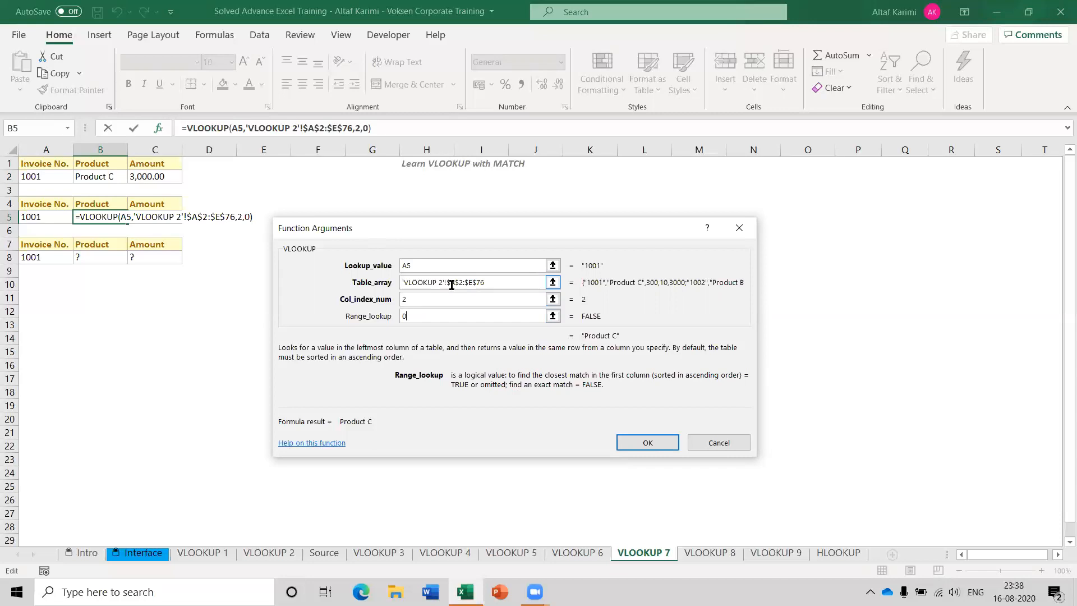
pyautogui.click(423, 295)
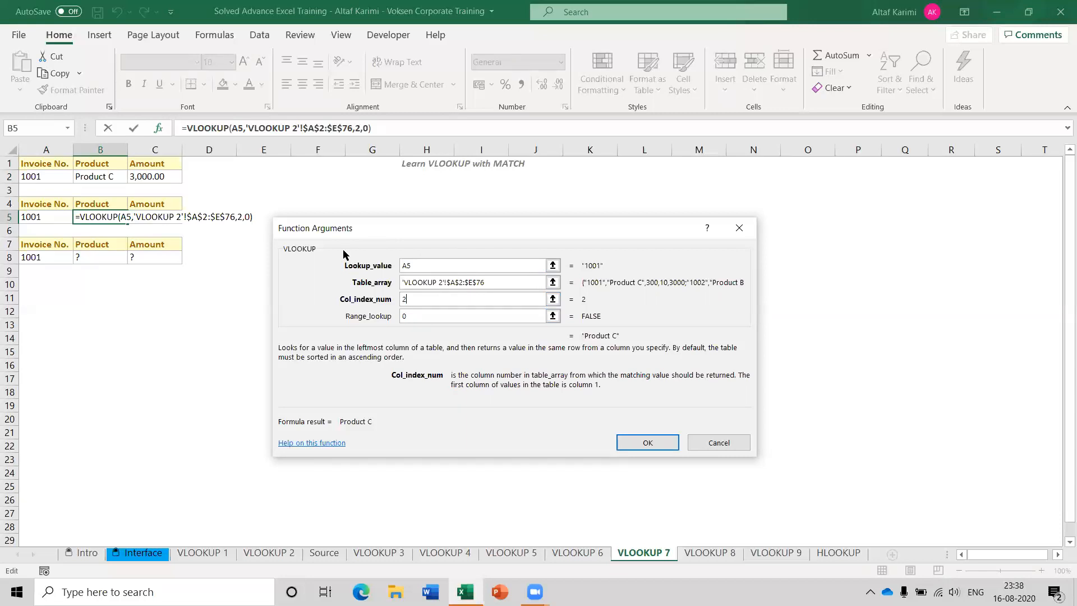
pyautogui.click(416, 265)
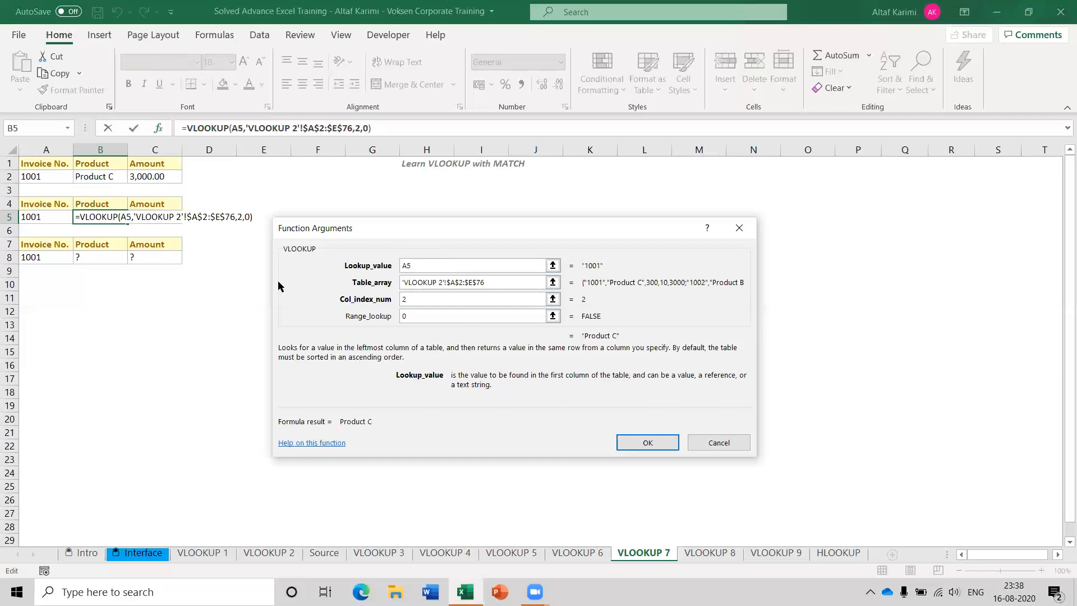
pyautogui.press('F4')
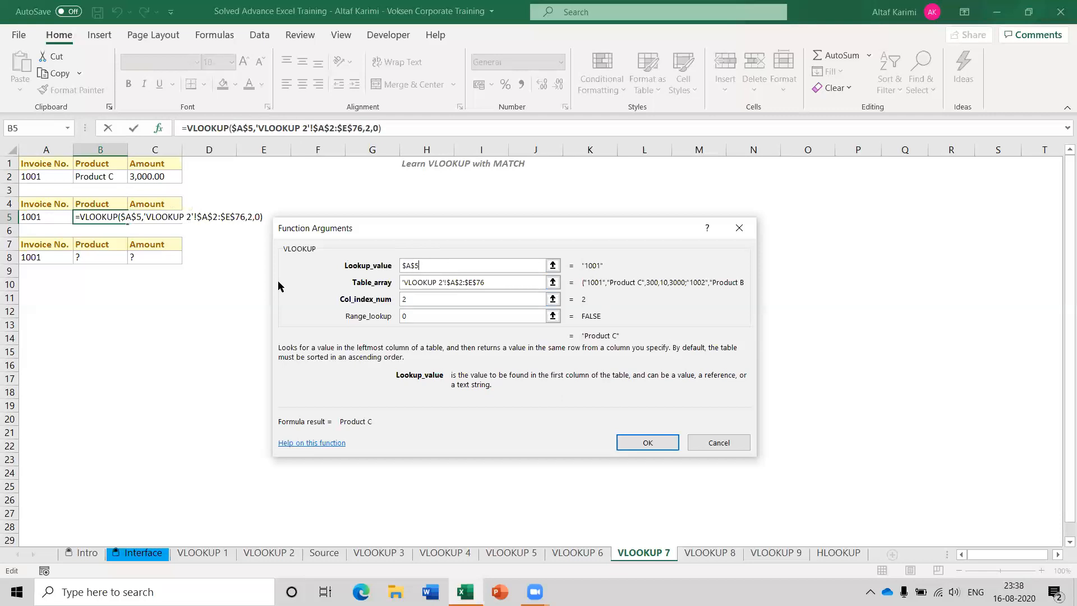
pyautogui.click(647, 443)
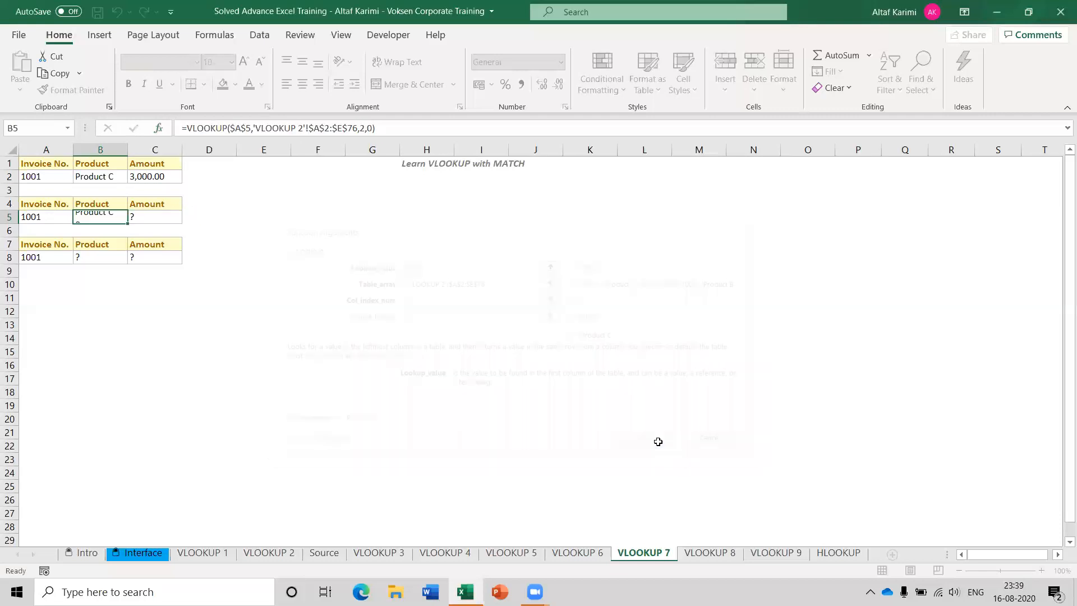
# Step: Copy the lookup formula from B5 to the Amount cell C5
pyautogui.hotkey('ctrl', 'c')
pyautogui.press('Right')
pyautogui.hotkey('ctrl', 'v')
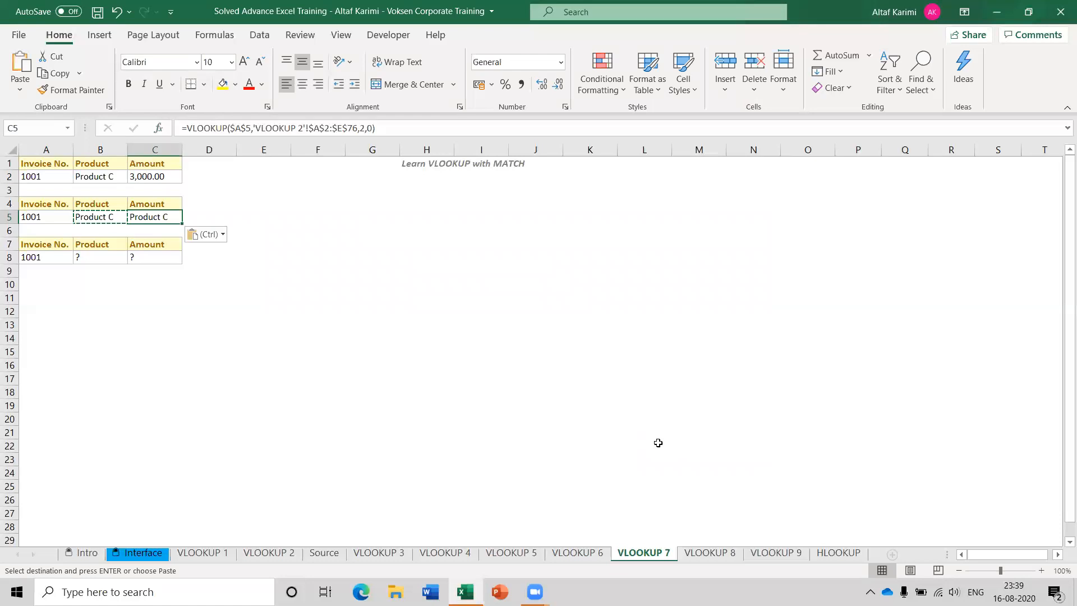
# Step: Set the column index of the C5 lookup formula to 5 and save the workbook
pyautogui.click(363, 128)
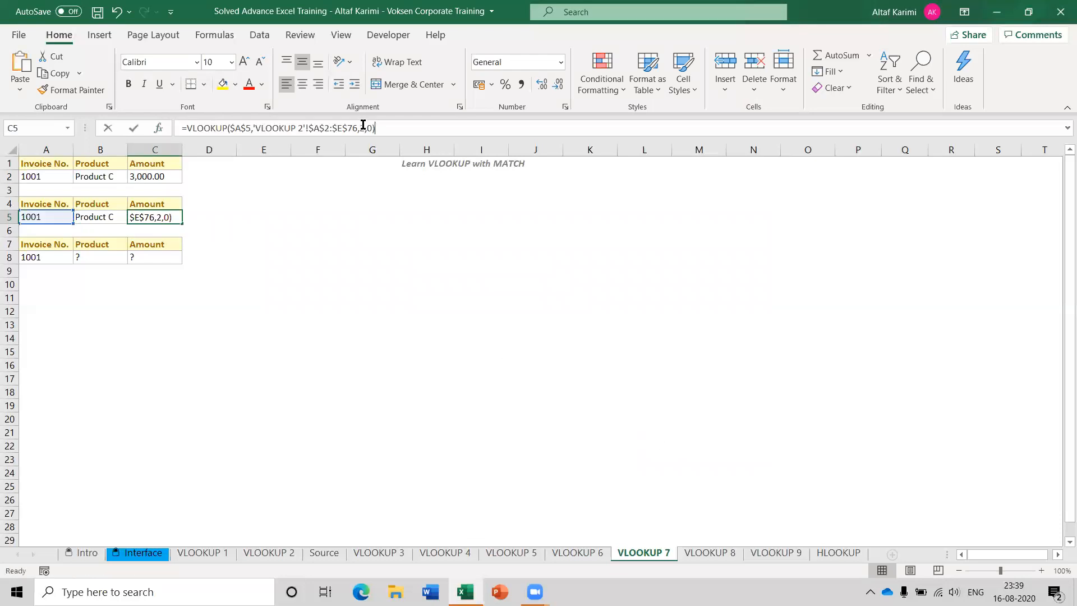
pyautogui.press('Delete')
pyautogui.write('3')
pyautogui.press('Return')
pyautogui.press('Up')
pyautogui.press('Left')
pyautogui.press('Right')
pyautogui.hotkey('ctrl', 's')
pyautogui.press('Left')
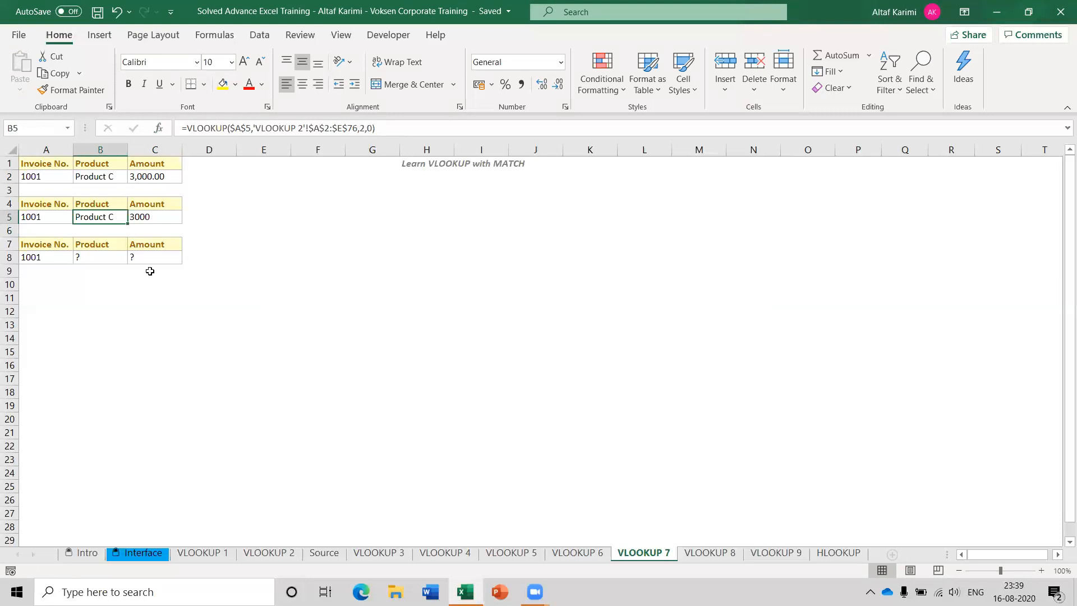
# Step: Review the lookup formulas in B5 and C5 and check where the Product heading sits in the VLOOKUP 2 source table
pyautogui.click(107, 255)
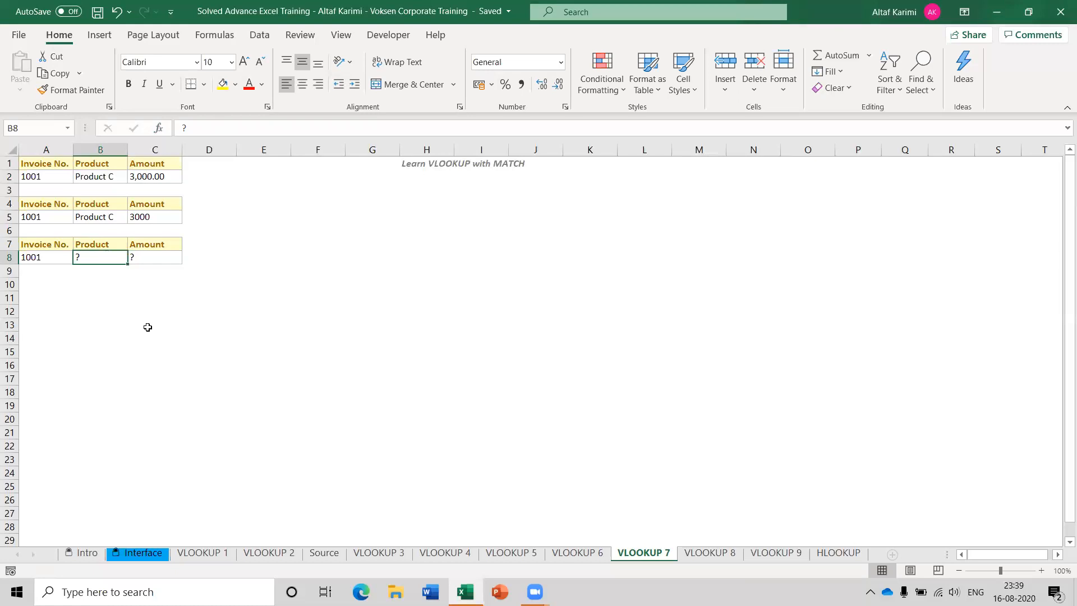
pyautogui.click(113, 217)
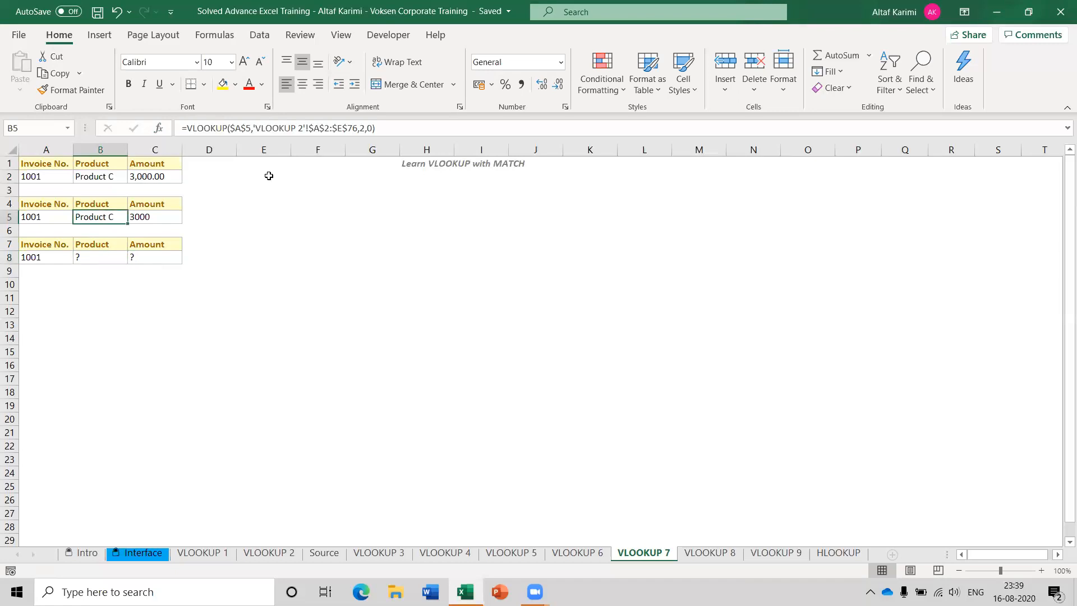
pyautogui.click(171, 213)
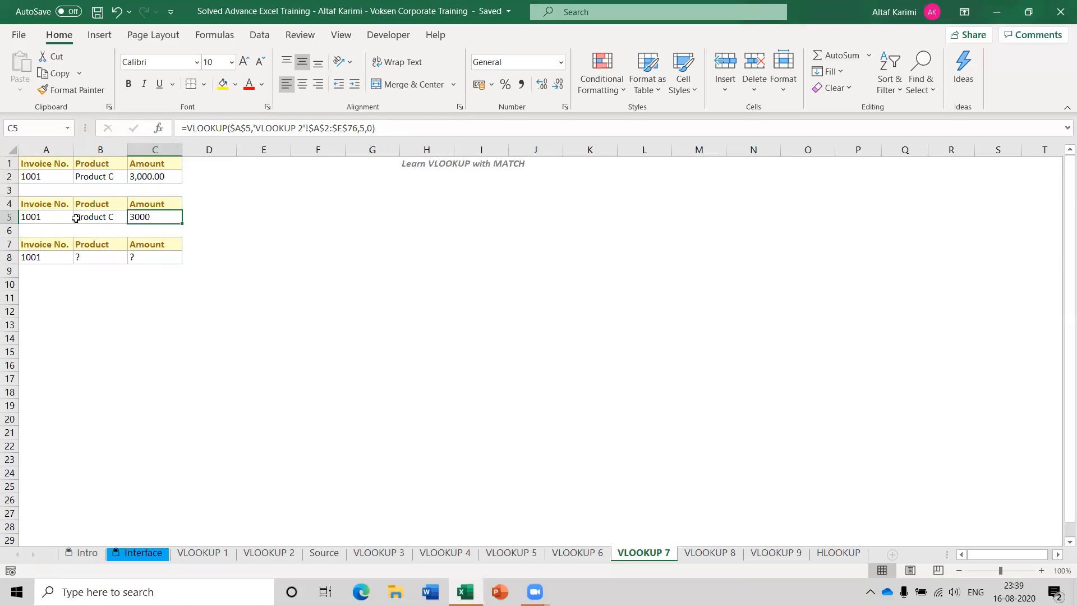
pyautogui.click(96, 205)
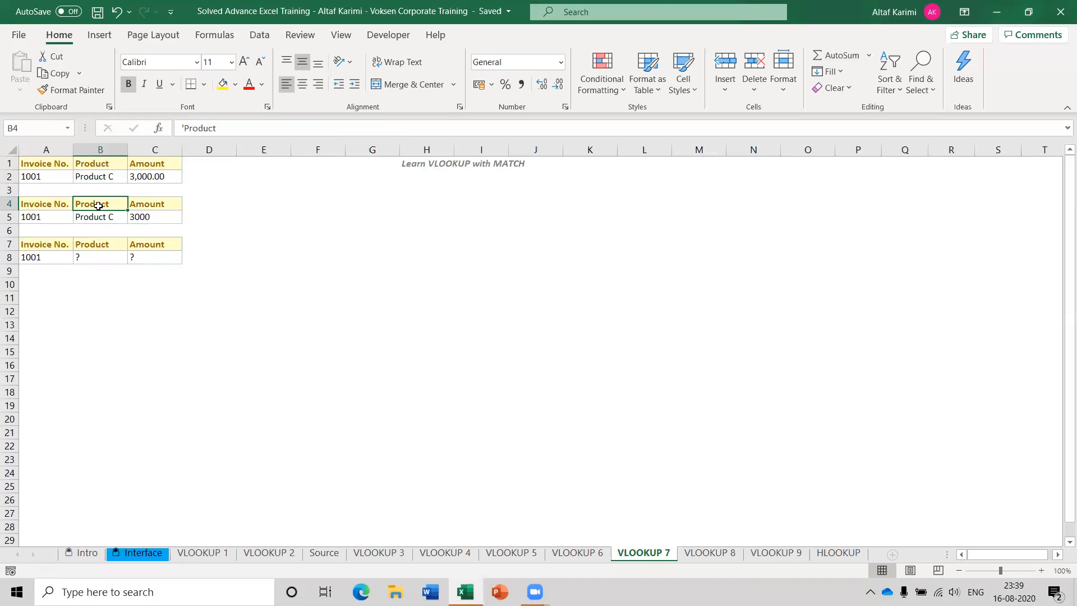
pyautogui.click(275, 555)
pyautogui.scroll(1, 195, 371)
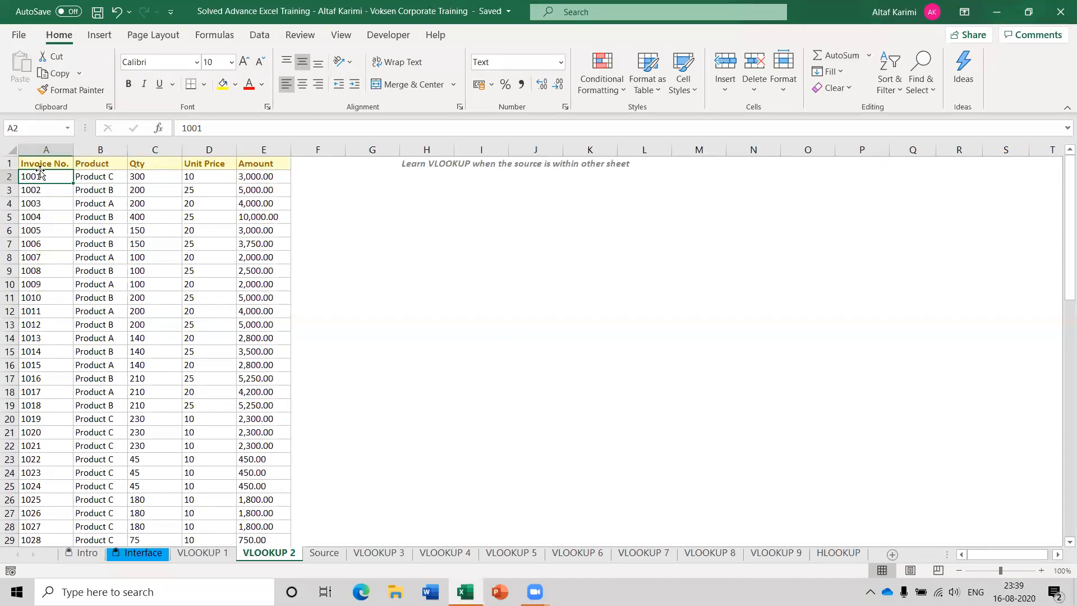
pyautogui.click(108, 165)
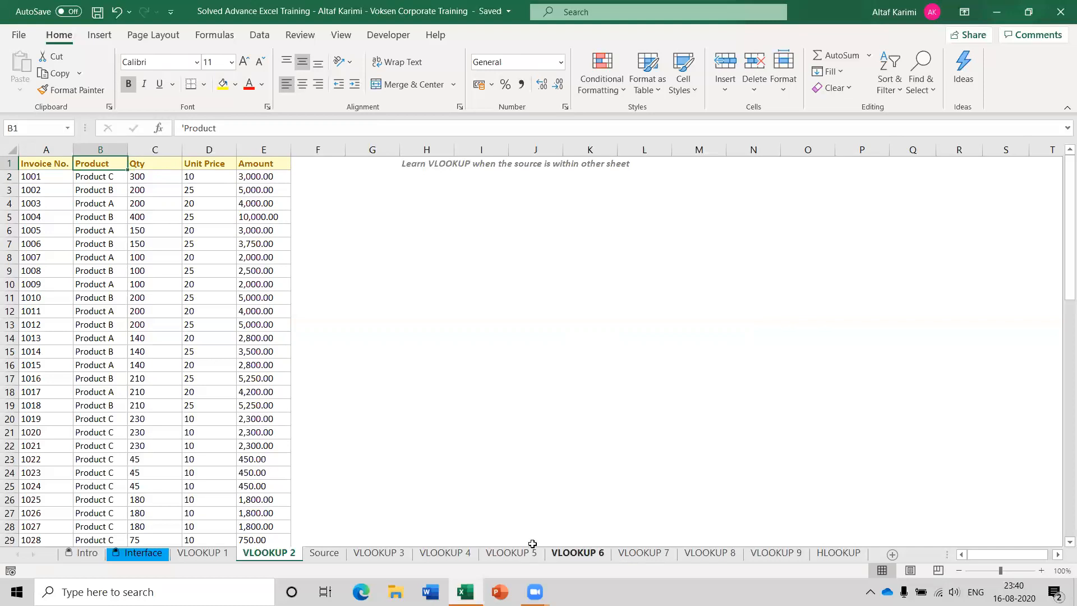
pyautogui.click(577, 553)
pyautogui.click(644, 552)
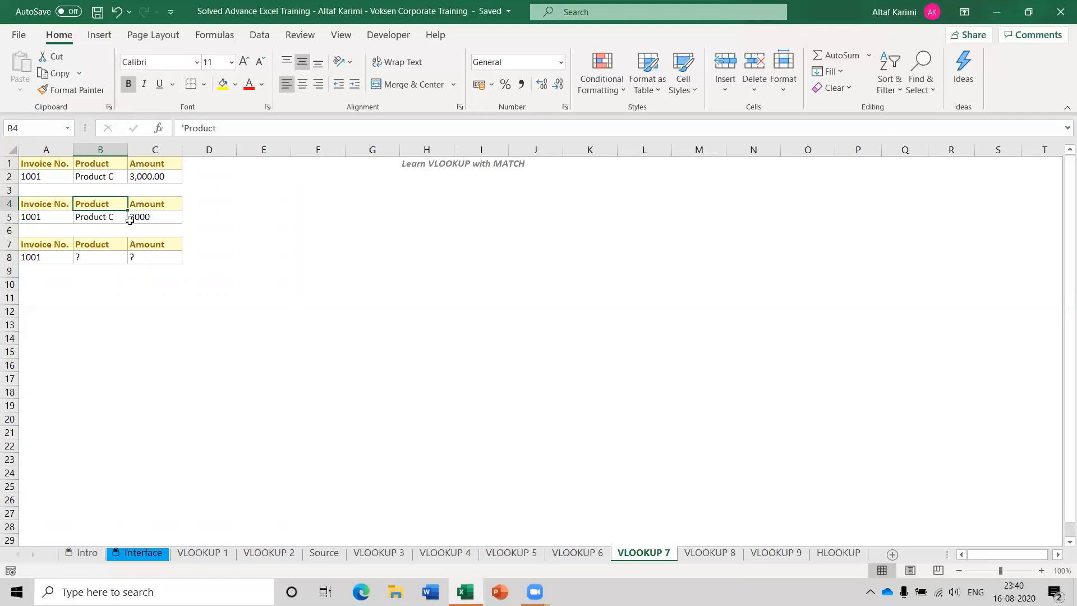
# Step: Compare the column index arguments of the B5 and C5 lookups on the VLOOKUP 7 sheet
pyautogui.click(104, 255)
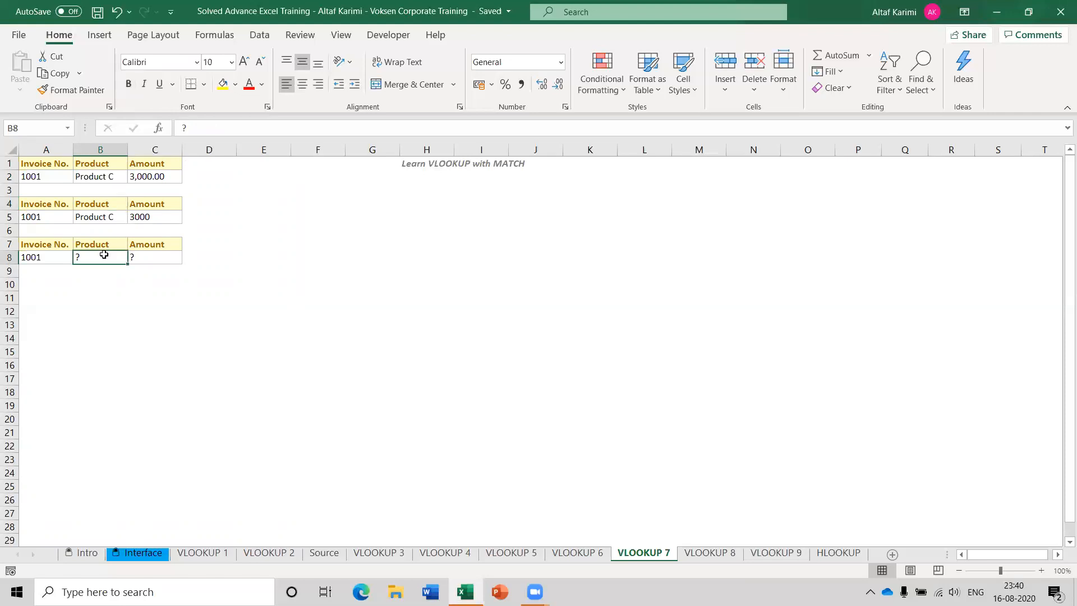
pyautogui.click(100, 308)
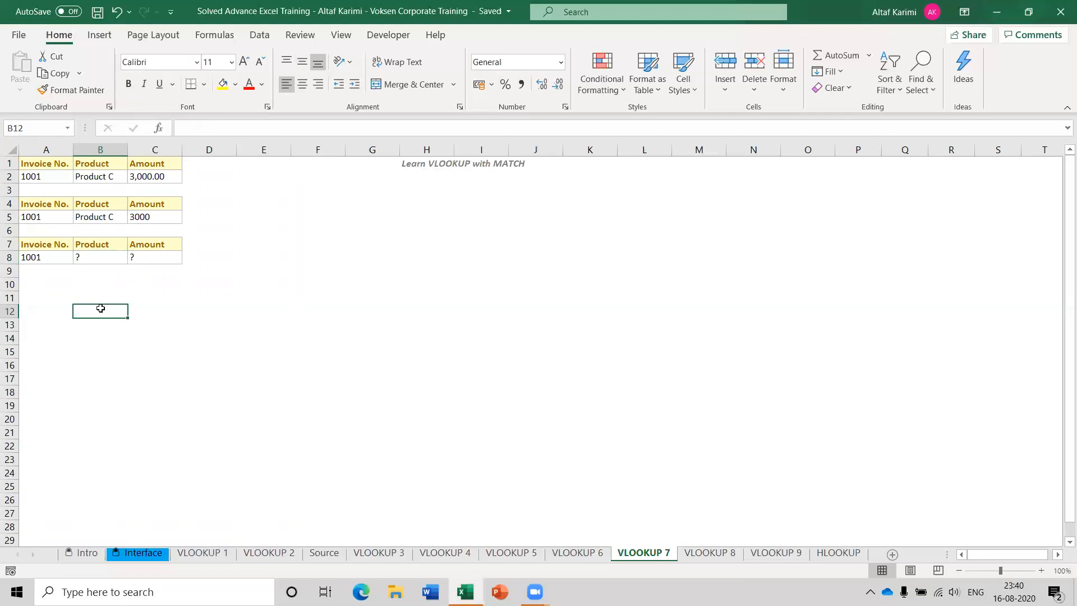
pyautogui.click(98, 256)
pyautogui.click(115, 214)
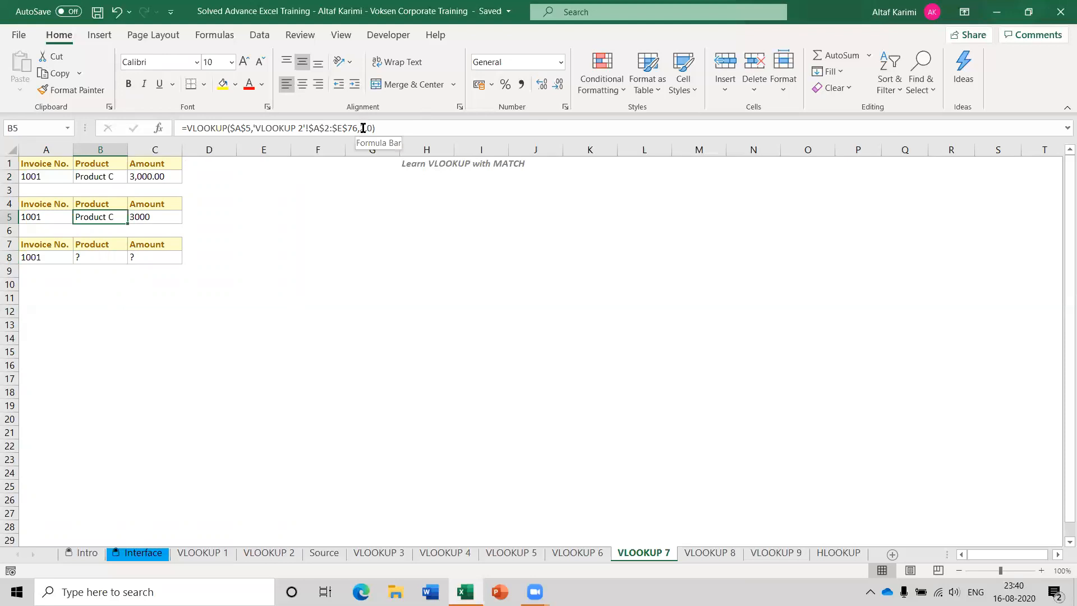
pyautogui.click(145, 220)
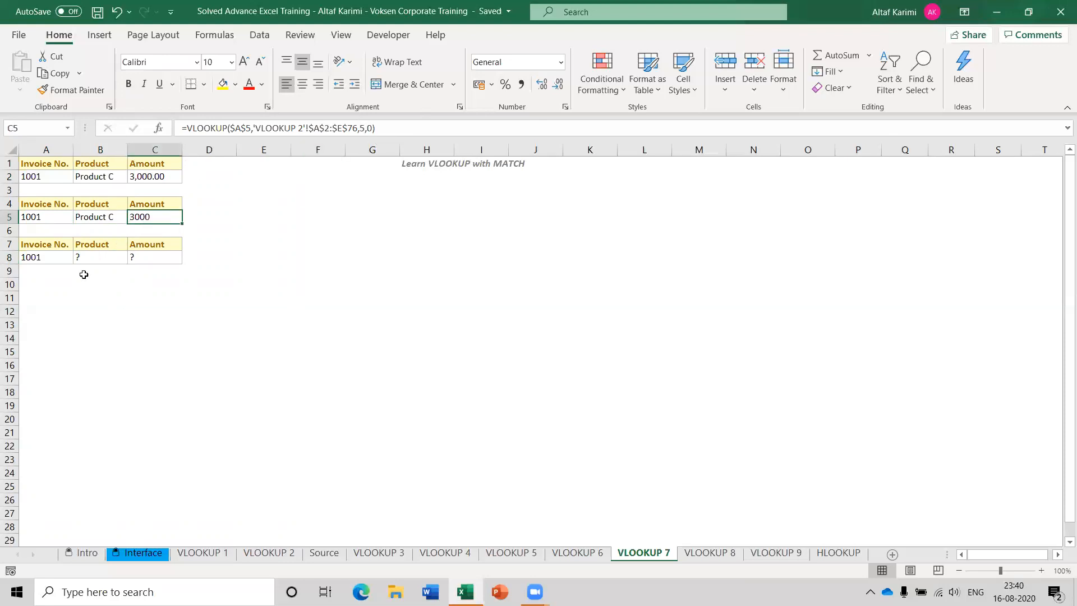
pyautogui.click(85, 219)
pyautogui.click(137, 219)
pyautogui.click(95, 258)
pyautogui.click(99, 205)
pyautogui.click(95, 217)
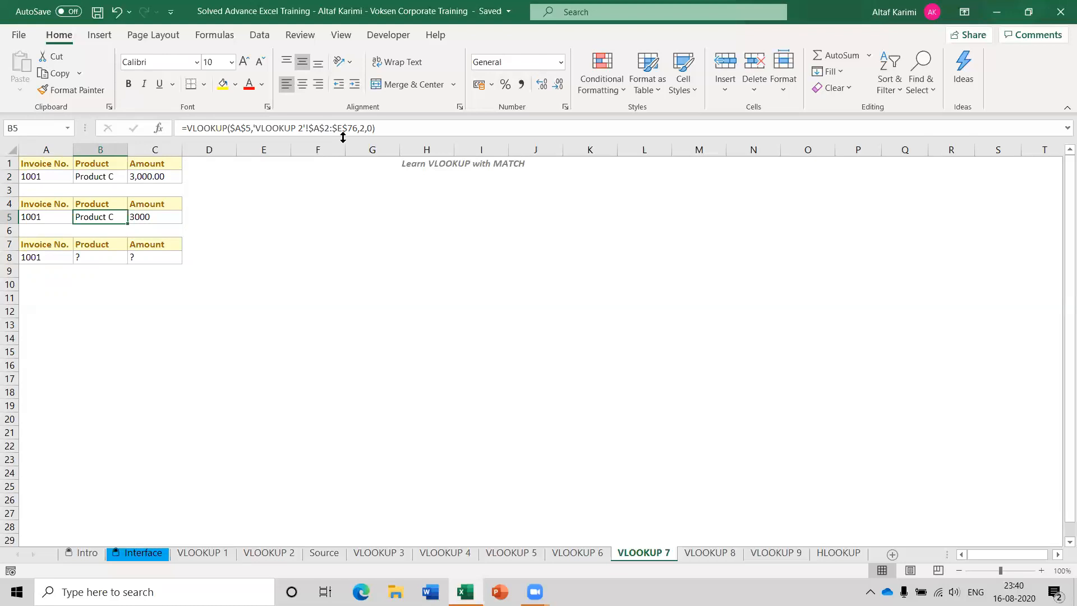
pyautogui.click(100, 273)
pyautogui.press('F2')
pyautogui.write('=MATC')
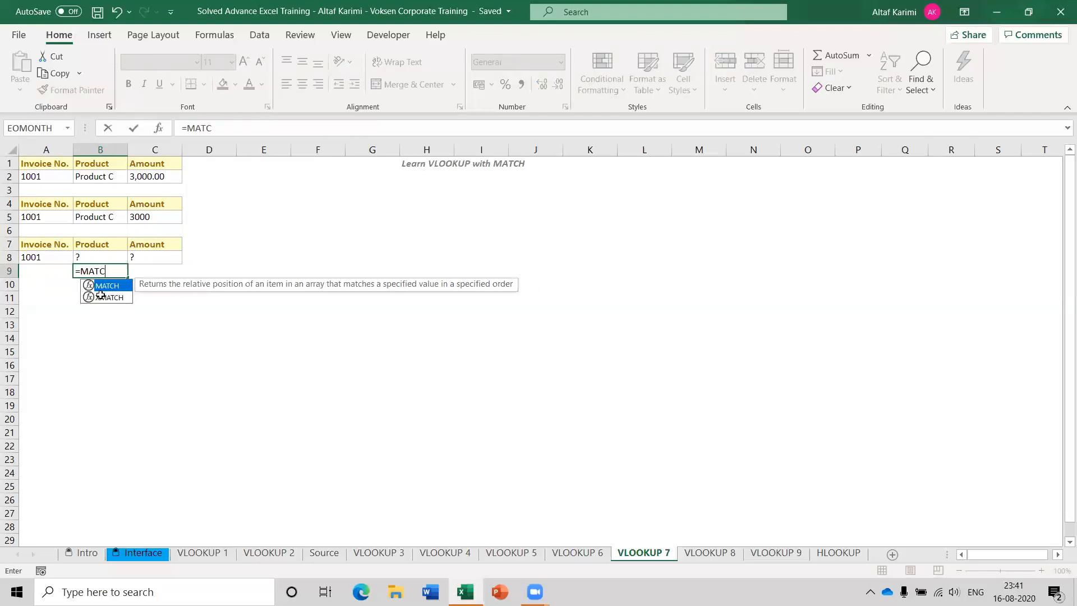
pyautogui.press('Tab')
pyautogui.hotkey('ctrl', 'a')
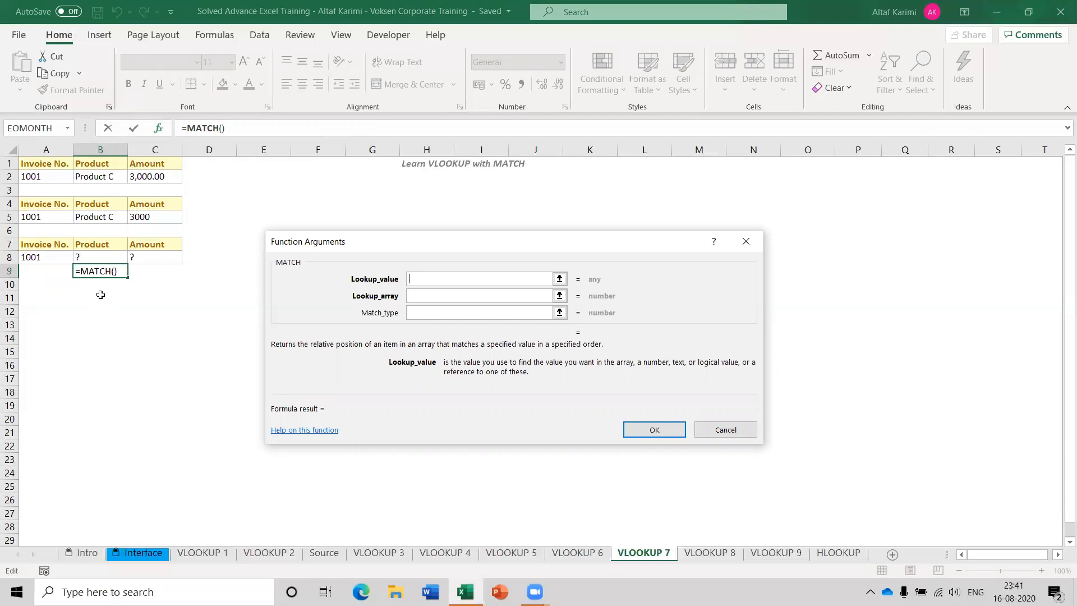
pyautogui.press('Escape')
# Step: Enter the sample lookup letter A in D14 and the list B, D, A, C in E13:E16
pyautogui.click(223, 344)
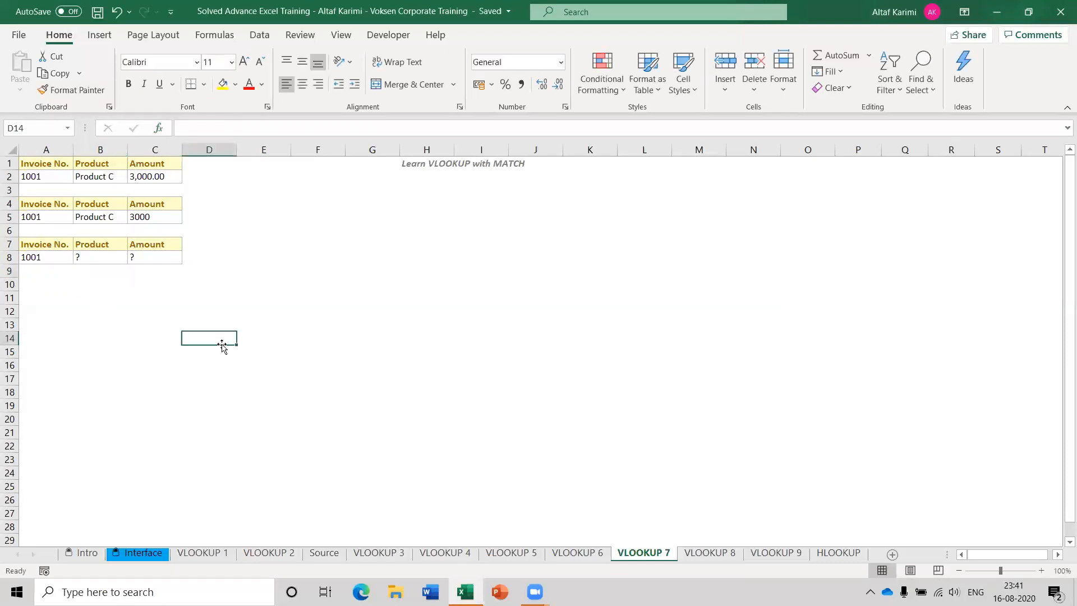
pyautogui.write('A')
pyautogui.press('Tab')
pyautogui.press('Up')
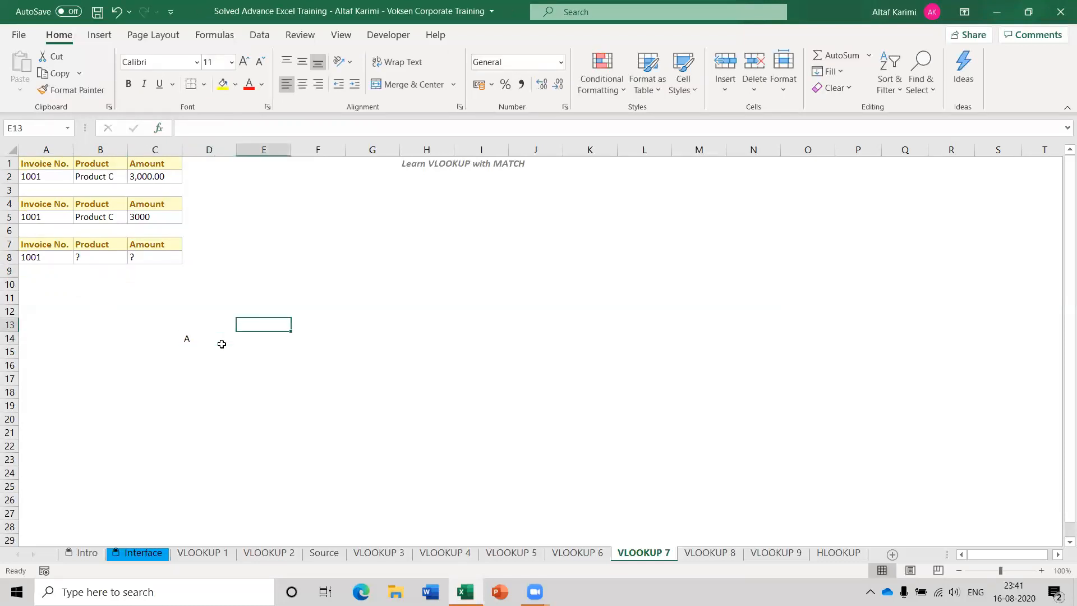
pyautogui.write('B')
pyautogui.press('Return')
pyautogui.write('D')
pyautogui.press('Return')
pyautogui.write('A')
pyautogui.press('Return')
pyautogui.write('C')
pyautogui.press('Return')
# Step: Examine the lookup letter in D14 against its position in the letter list in E13:E16
pyautogui.press('Up')
pyautogui.press('Up')
pyautogui.press('Up')
pyautogui.press('Up')
pyautogui.press('Left')
pyautogui.press('Down')
pyautogui.press('Left')
pyautogui.press('Right')
pyautogui.press('Up')
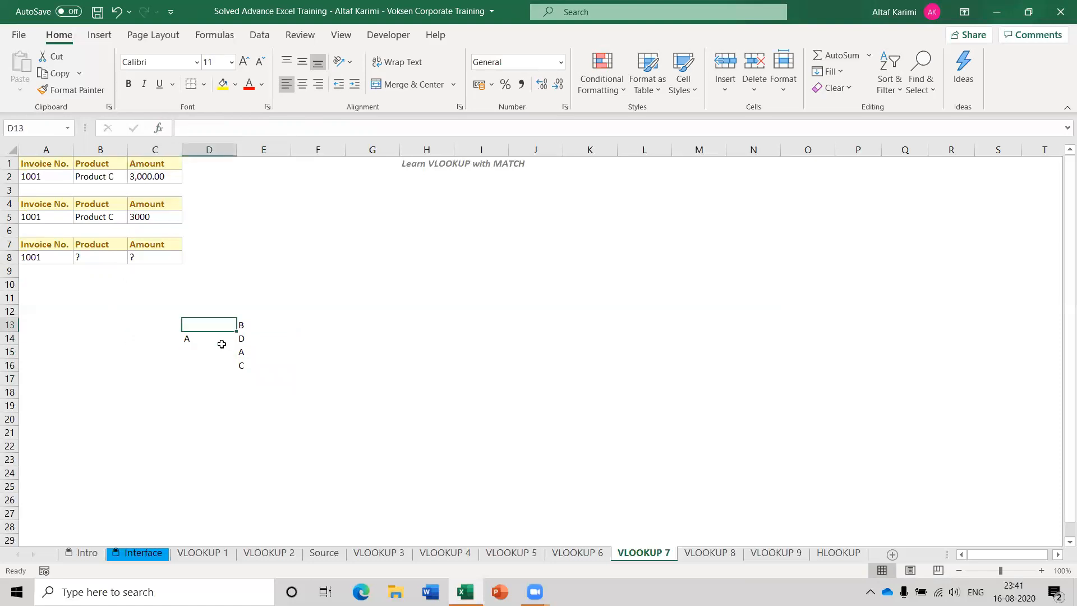
# Step: Clear the sample lookup letter and letter list from C13:E16
pyautogui.press('Right')
pyautogui.hotkey('ctrl', 'shift', 'Down')
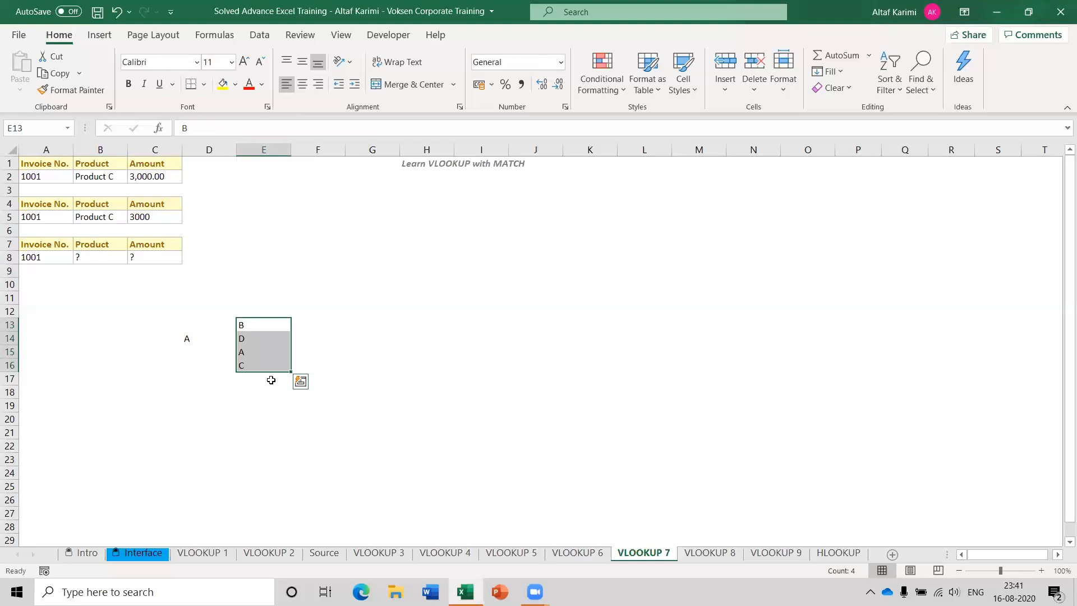
pyautogui.hotkey('shift', 'Left')
pyautogui.hotkey('shift', 'Left')
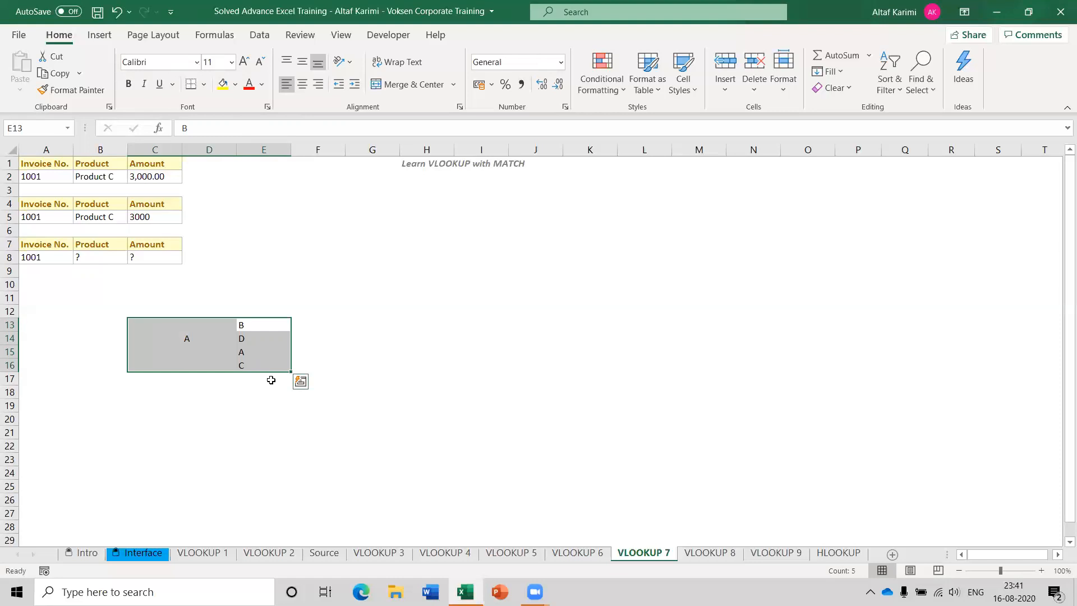
pyautogui.press('Delete')
# Step: Enter =MATCH(B7,'VLOOKUP 2'!$A$1:$E$1,0) in B9 to find the Product heading's position in the source table
pyautogui.click(100, 271)
pyautogui.write('=')
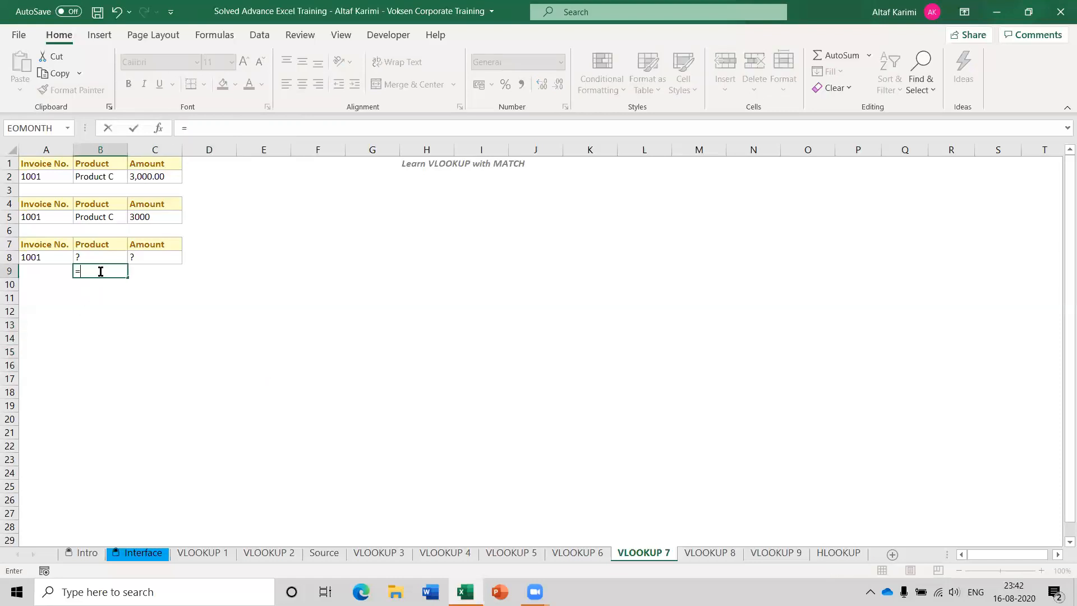
pyautogui.write('MATCH(')
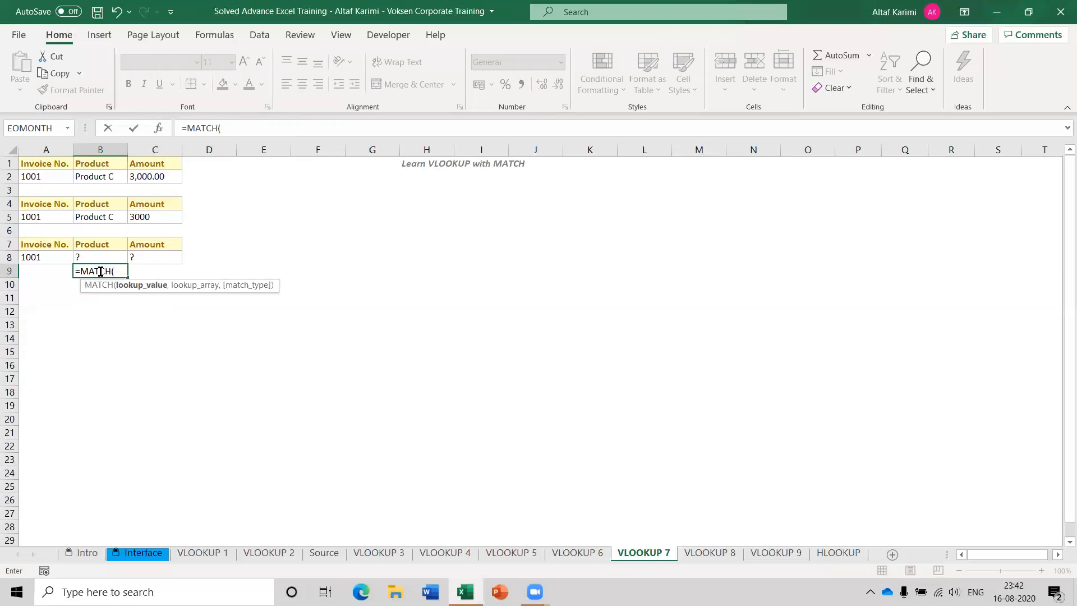
pyautogui.click(97, 243)
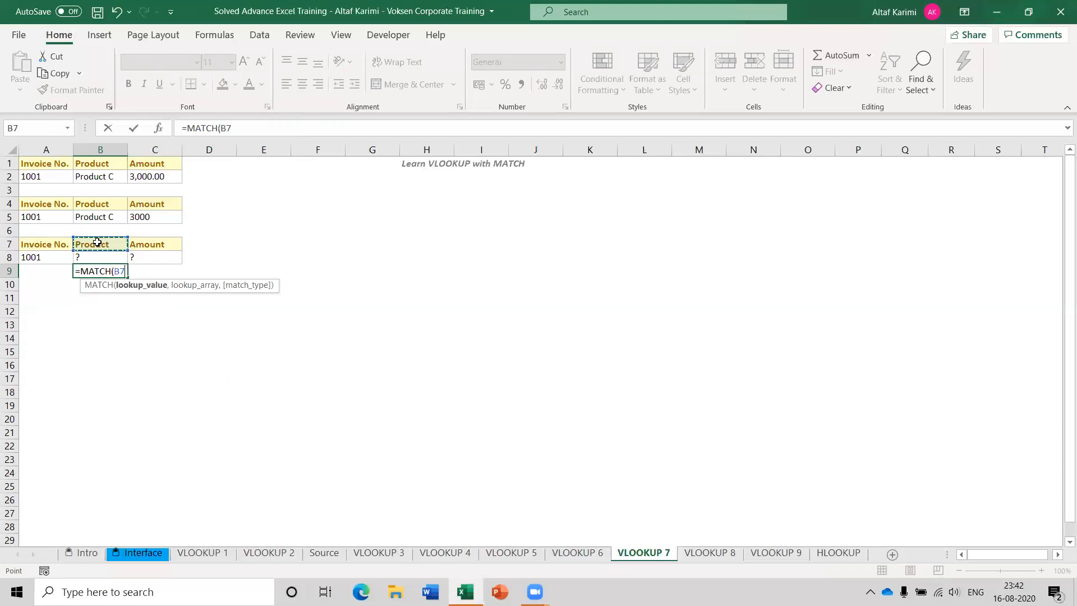
pyautogui.write(',')
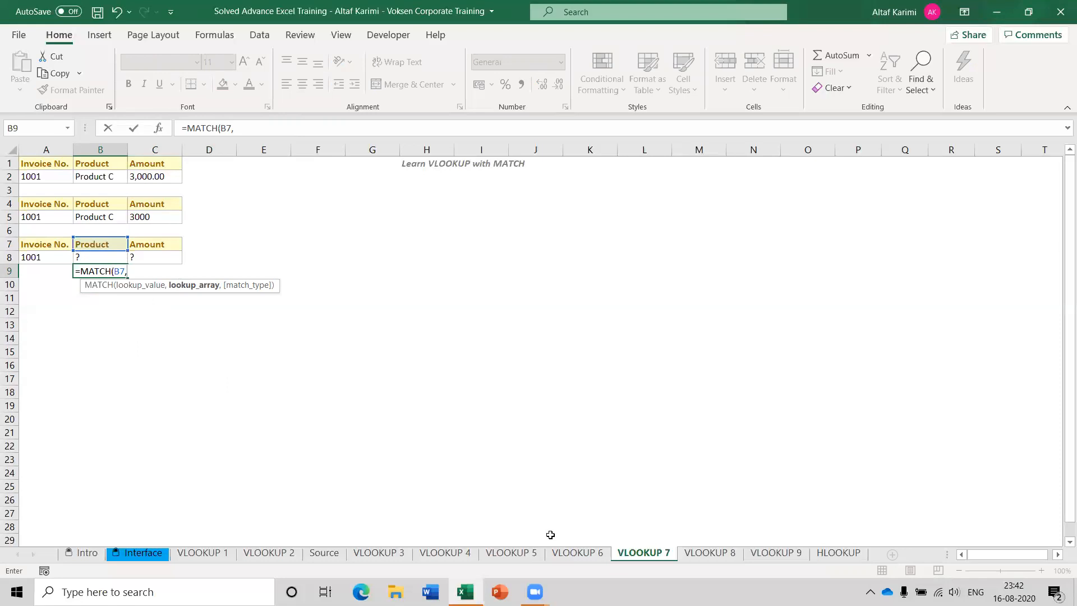
pyautogui.click(269, 553)
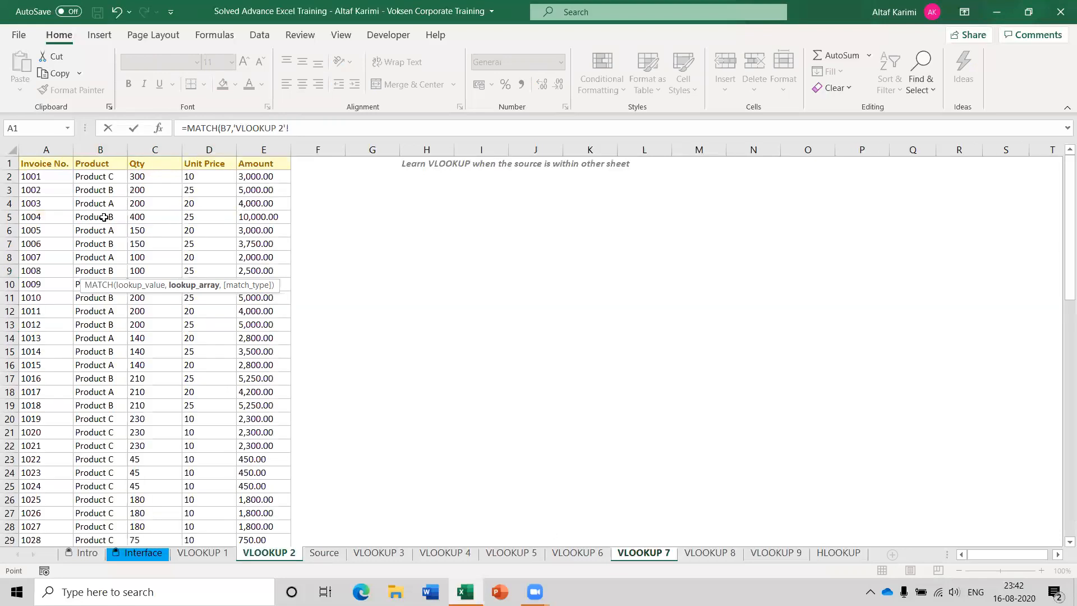
pyautogui.moveTo(48, 163); pyautogui.dragTo(289, 154)
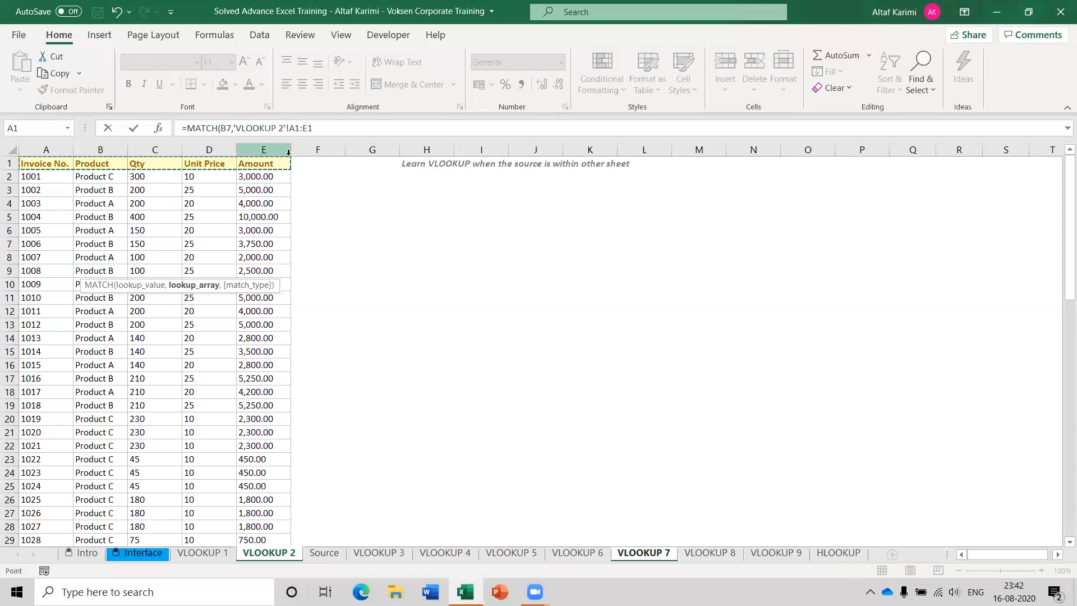
pyautogui.press('F4')
pyautogui.write(',0)')
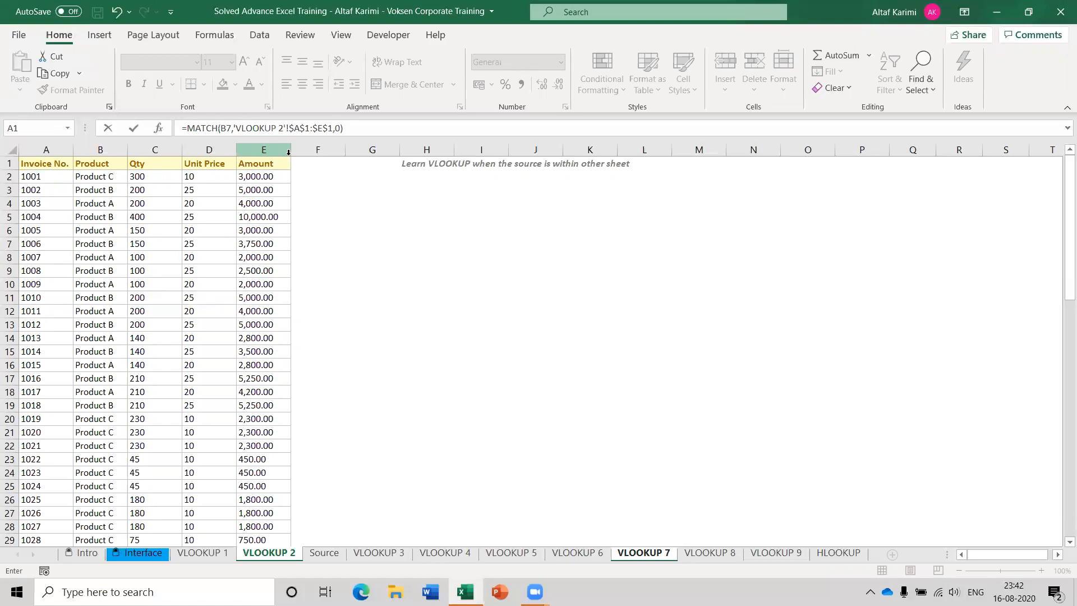
pyautogui.press('Return')
pyautogui.press('Up')
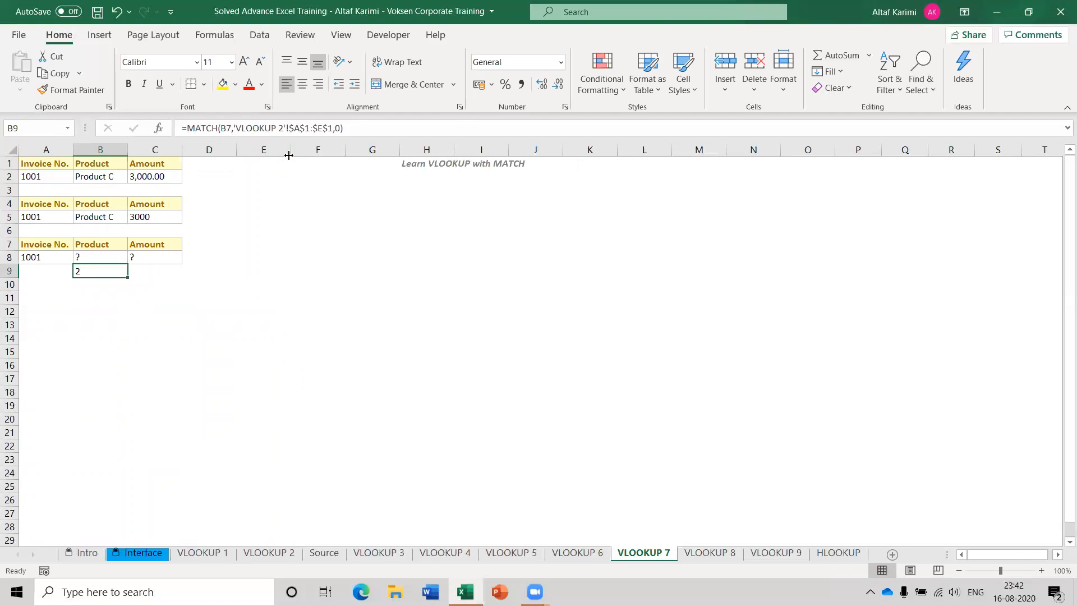
# Step: Clear B9 and rebuild its MATCH formula through Function Arguments with lookup value B7, array 'VLOOKUP 2'!$A$1:$E$1 and match type 0
pyautogui.press('Delete')
pyautogui.write('=')
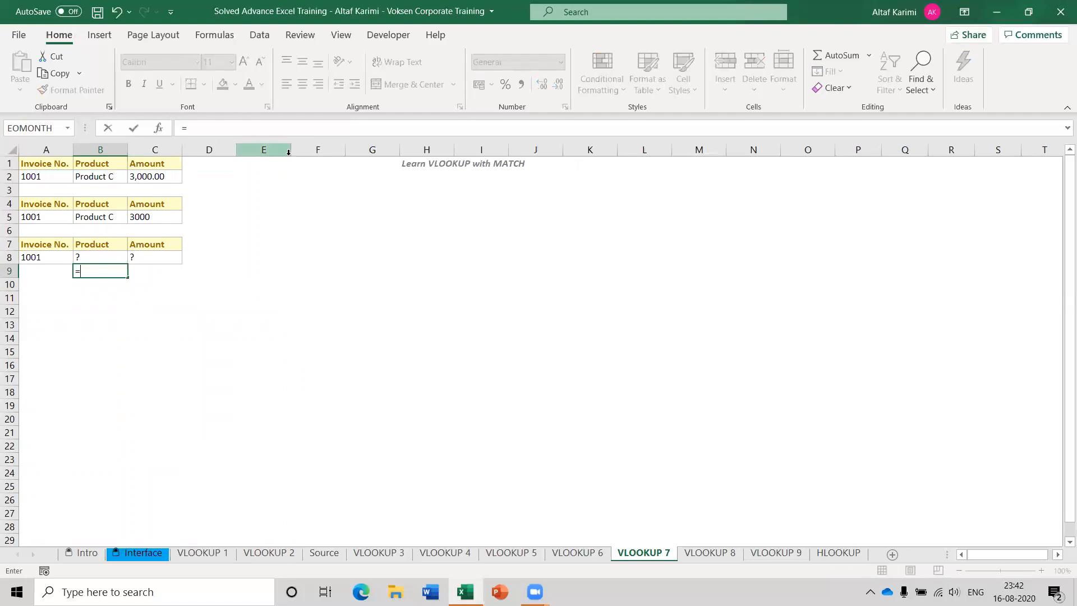
pyautogui.write('MATCH(')
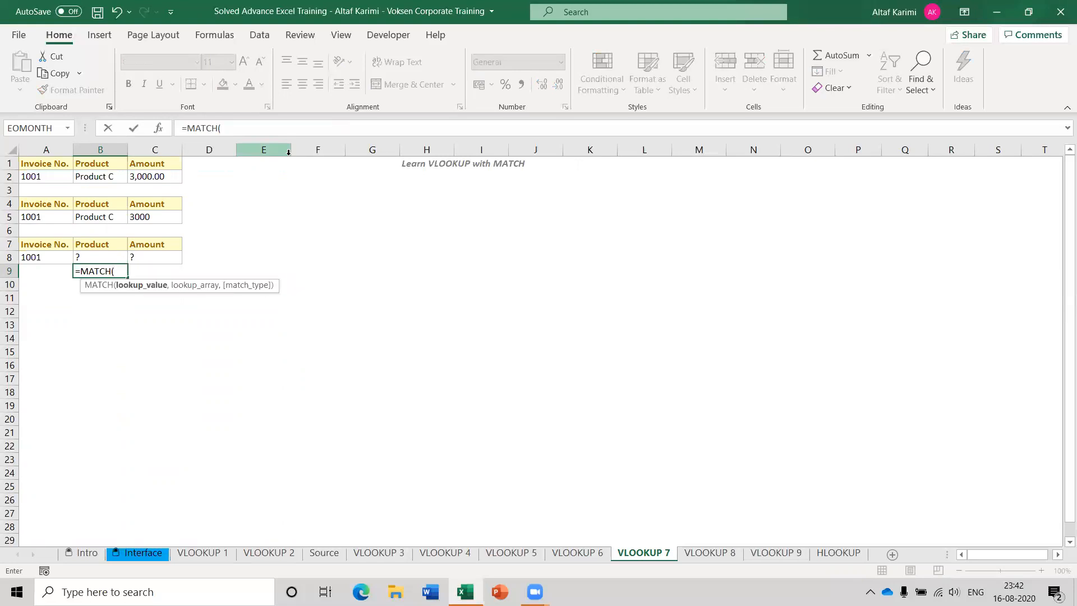
pyautogui.hotkey('ctrl', 'a')
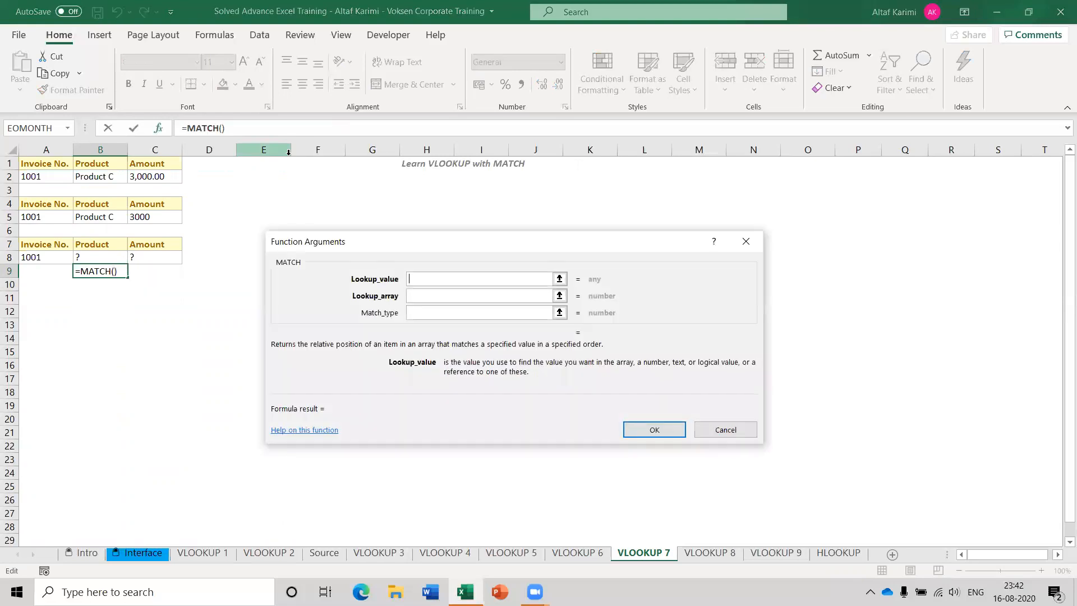
pyautogui.click(105, 244)
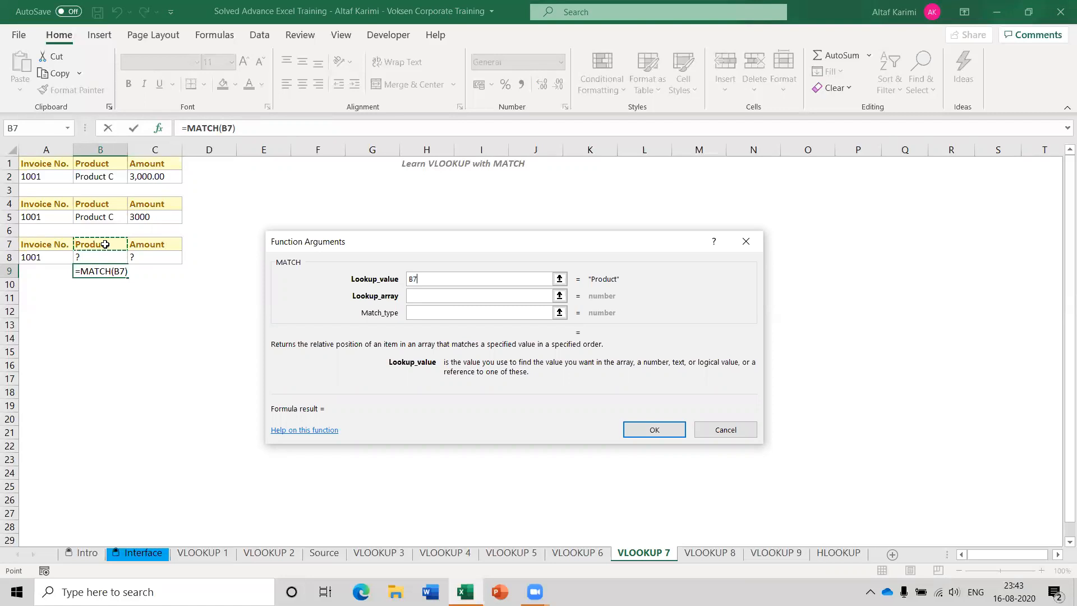
pyautogui.click(446, 293)
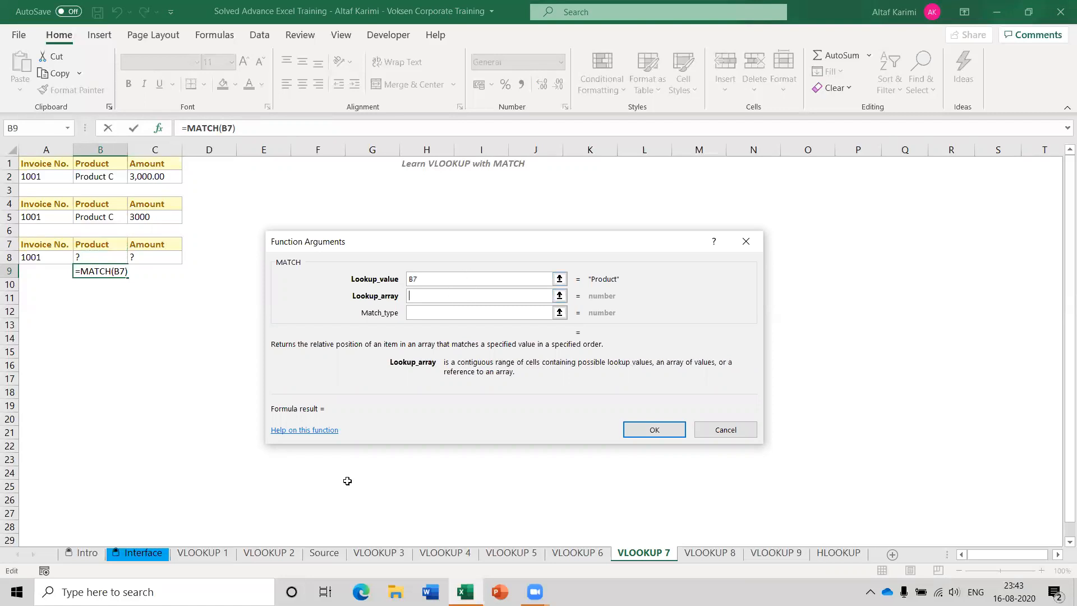
pyautogui.click(269, 553)
pyautogui.moveTo(34, 163); pyautogui.dragTo(245, 152)
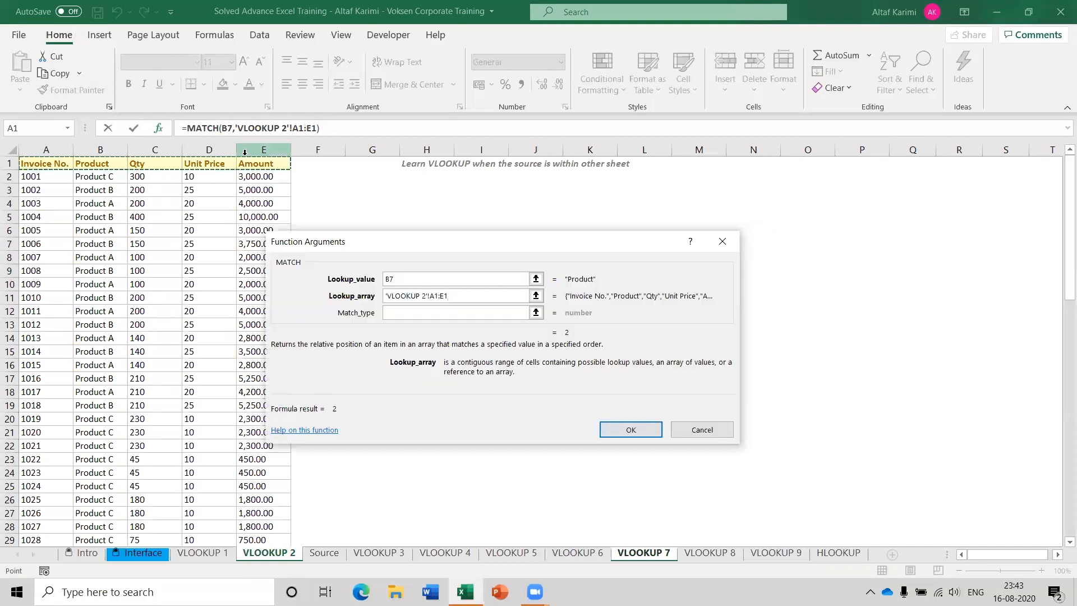
pyautogui.press('F4')
pyautogui.press('Tab')
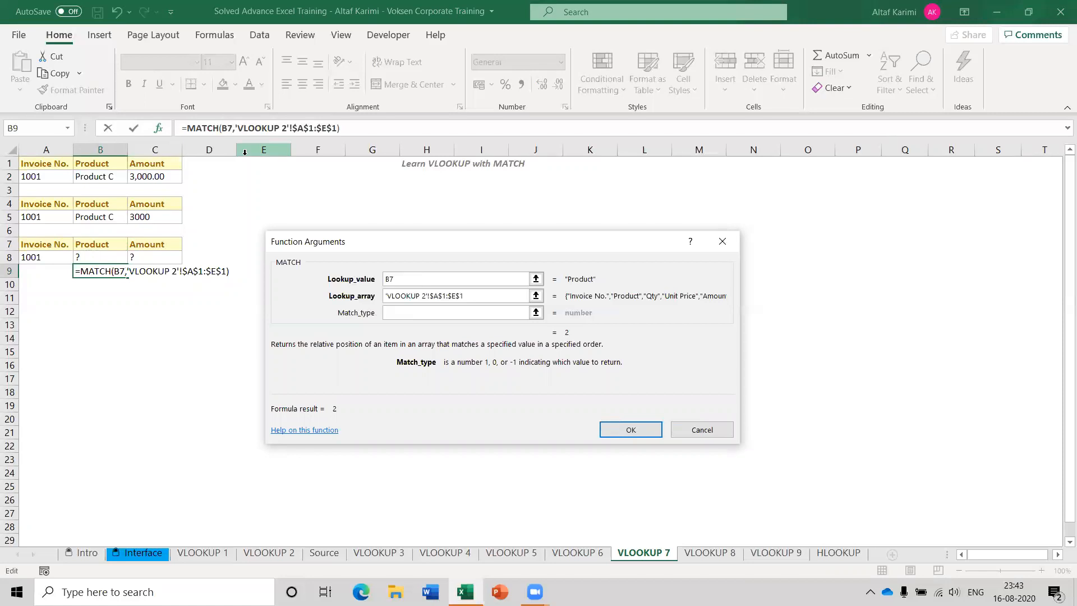
pyautogui.write('0')
pyautogui.click(613, 433)
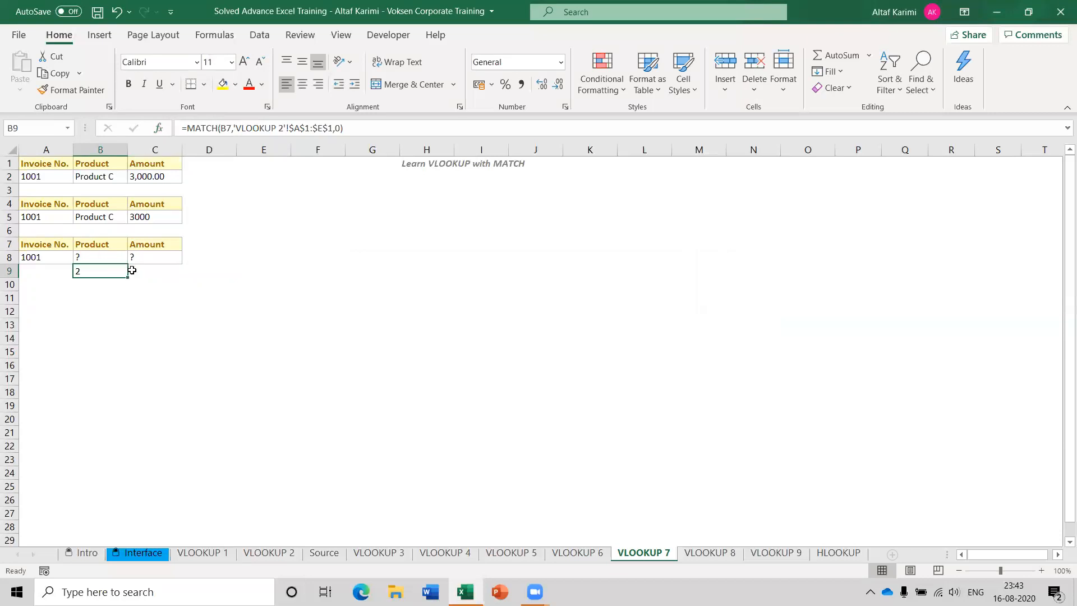
# Step: Fill the MATCH formula from B9 into C9 so it looks up the Amount heading in C7
pyautogui.click(153, 270)
pyautogui.click(98, 268)
pyautogui.click(168, 268)
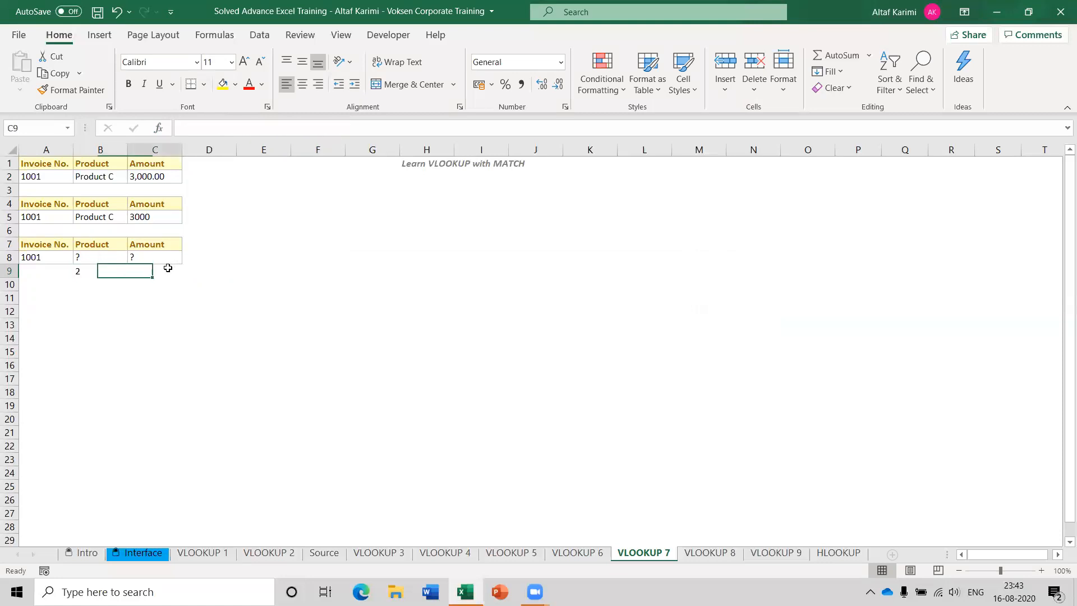
pyautogui.click(93, 269)
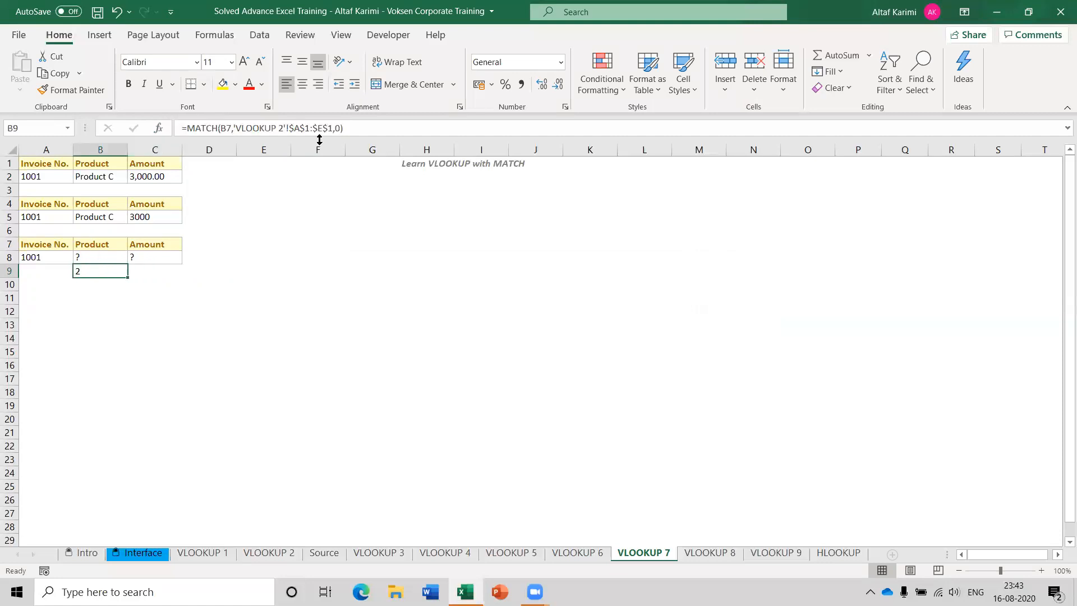
pyautogui.click(168, 270)
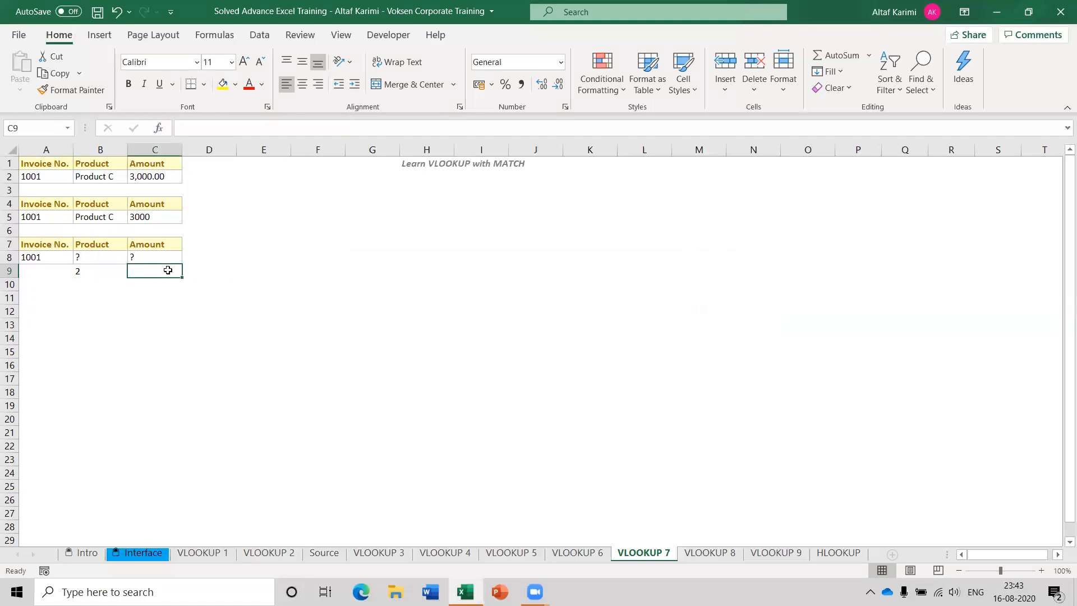
pyautogui.click(120, 271)
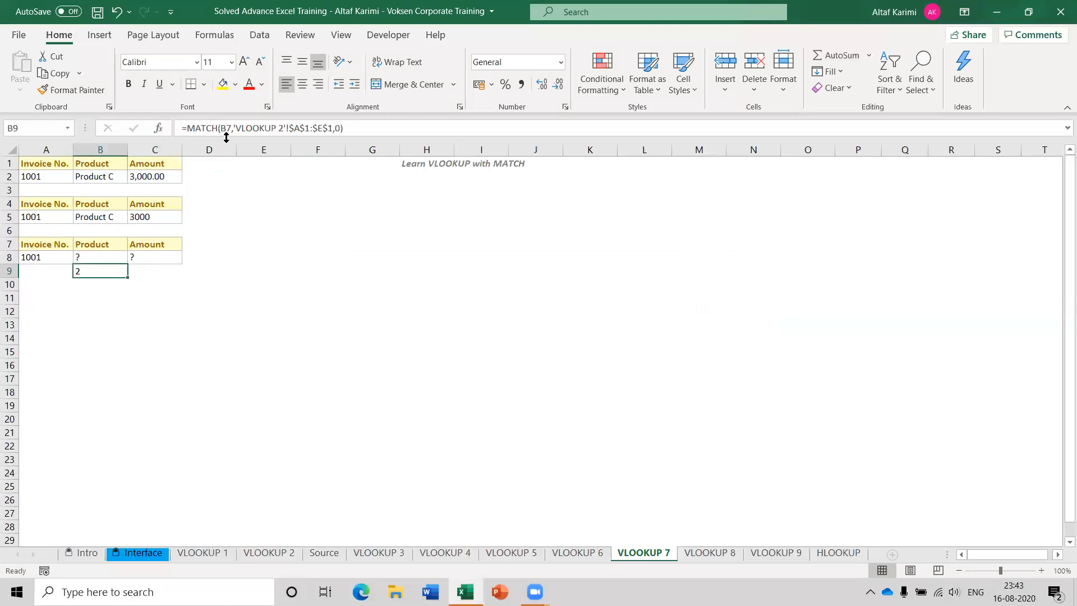
pyautogui.click(149, 271)
pyautogui.click(121, 270)
pyautogui.click(145, 270)
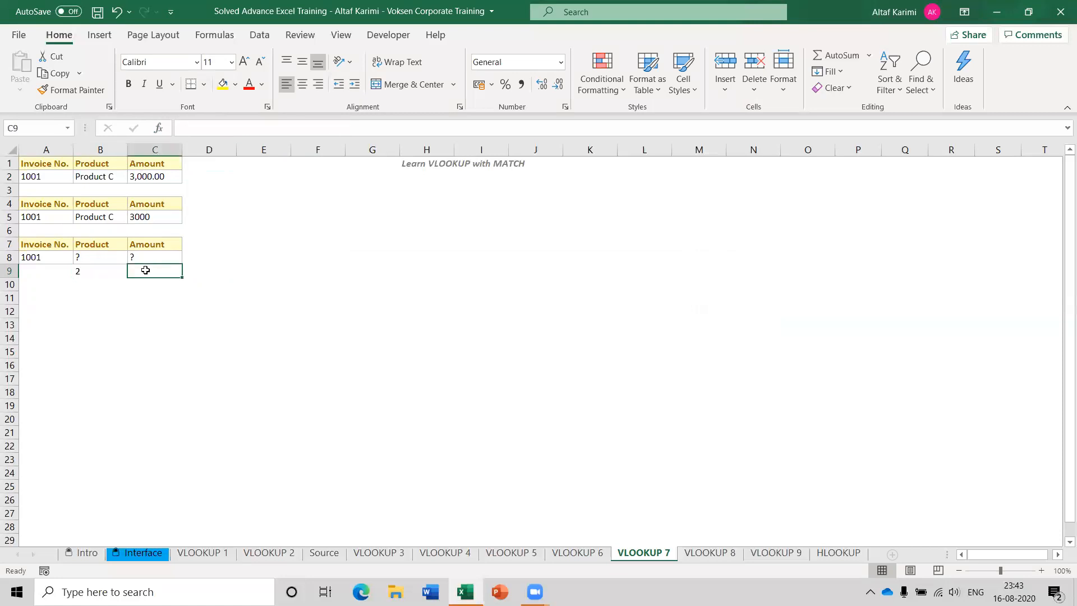
pyautogui.hotkey('ctrl', 'r')
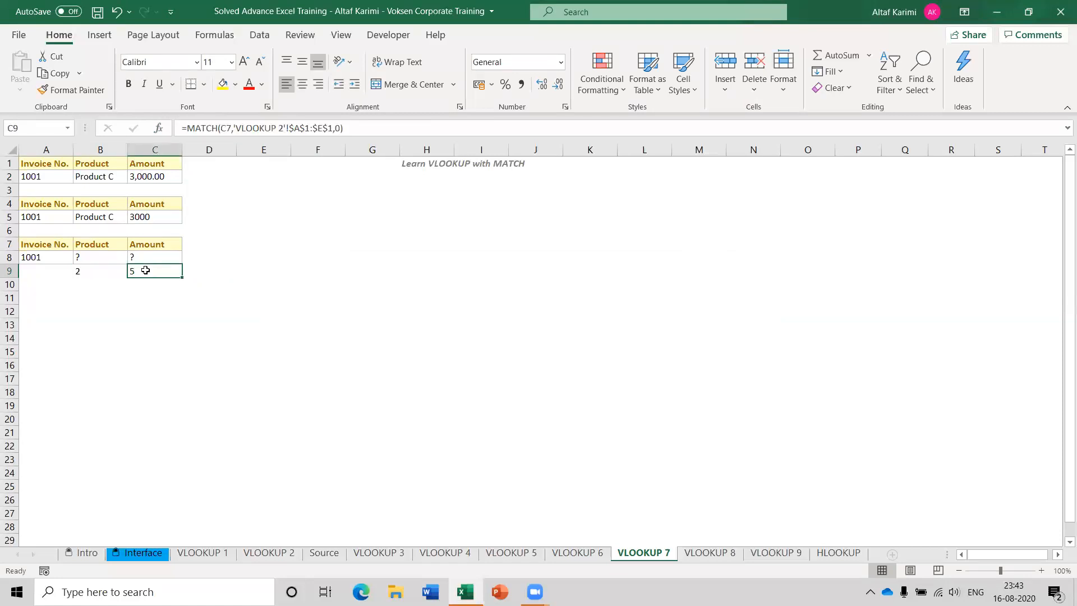
# Step: Compare the column indexes of the B5 and C5 lookups with the row 9 MATCH results, and inspect B5's function arguments
pyautogui.click(98, 216)
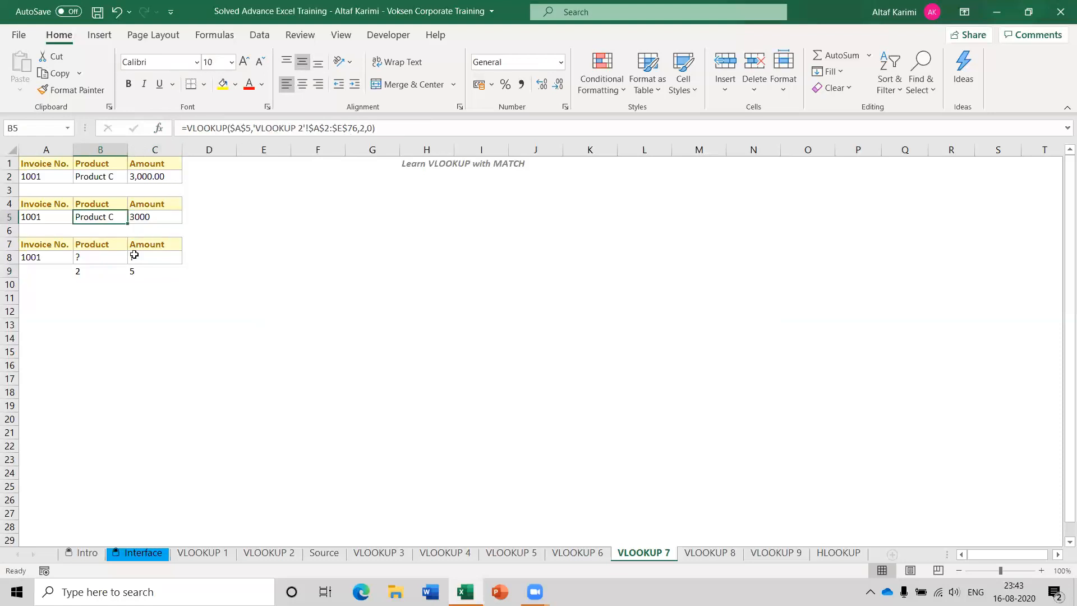
pyautogui.click(150, 214)
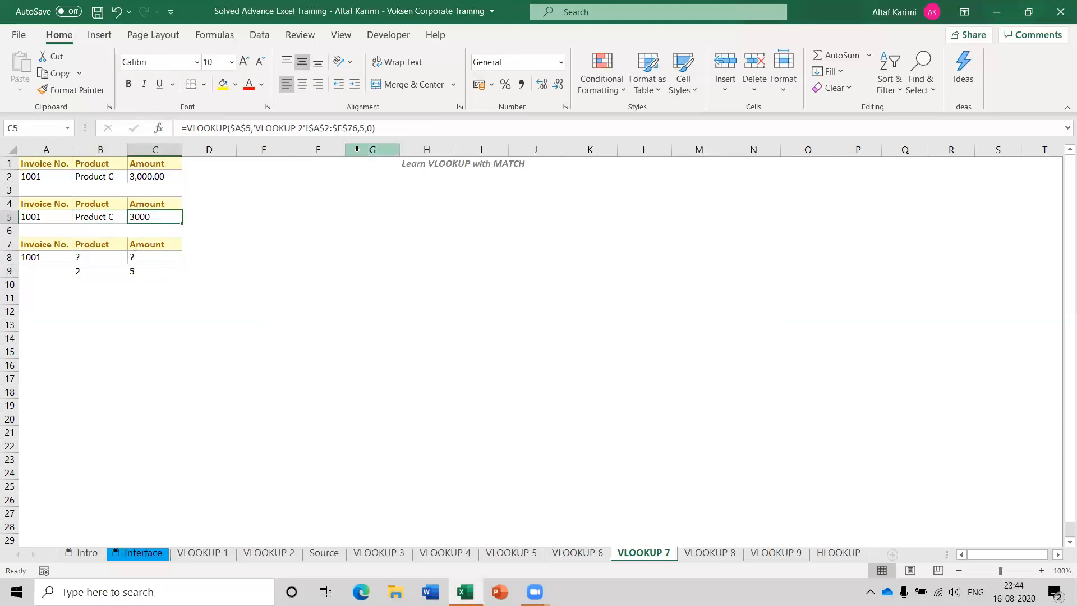
pyautogui.click(96, 272)
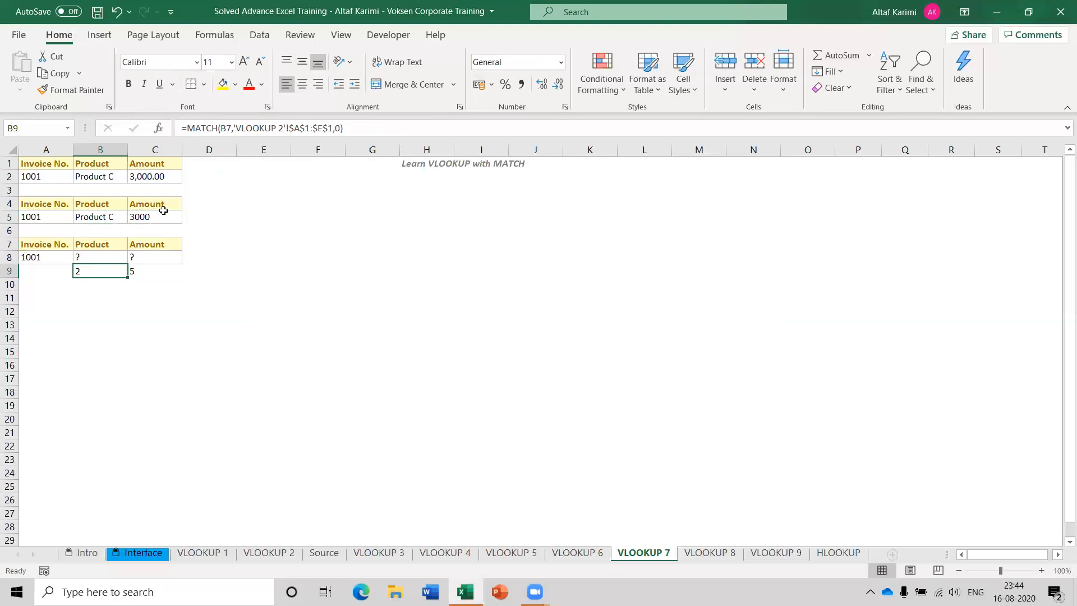
pyautogui.click(119, 217)
pyautogui.click(160, 128)
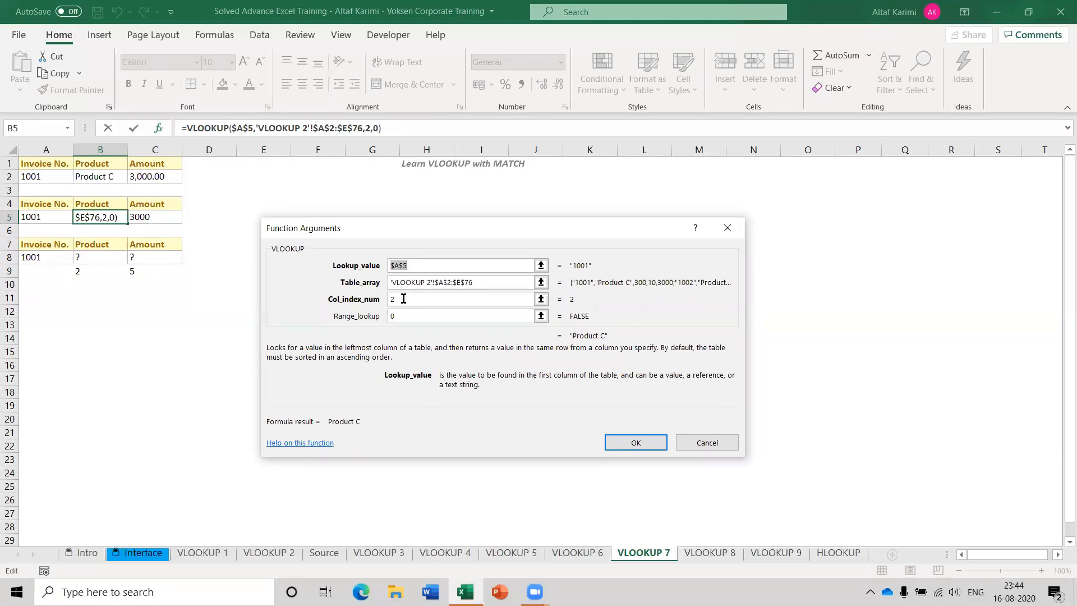
pyautogui.click(636, 442)
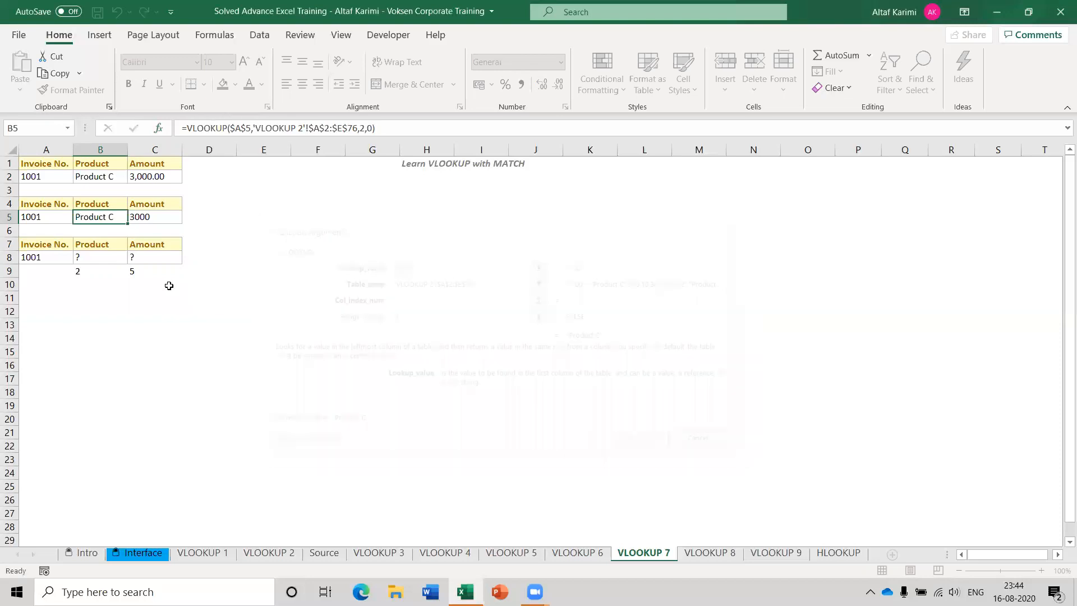
pyautogui.click(95, 271)
# Step: Start a VLOOKUP in B8 through Function Arguments with lookup value $A$8 and table array 'VLOOKUP 2'!$A$2:$E$76
pyautogui.click(97, 257)
pyautogui.write('=vl')
pyautogui.press('Tab')
pyautogui.hotkey('ctrl', 'a')
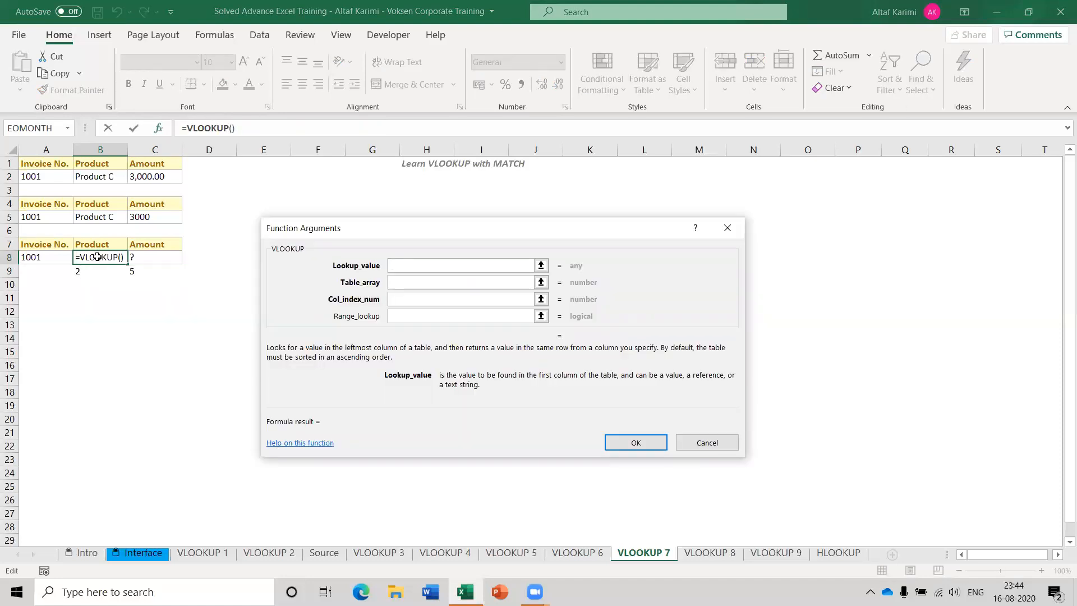
pyautogui.click(39, 259)
pyautogui.click(426, 280)
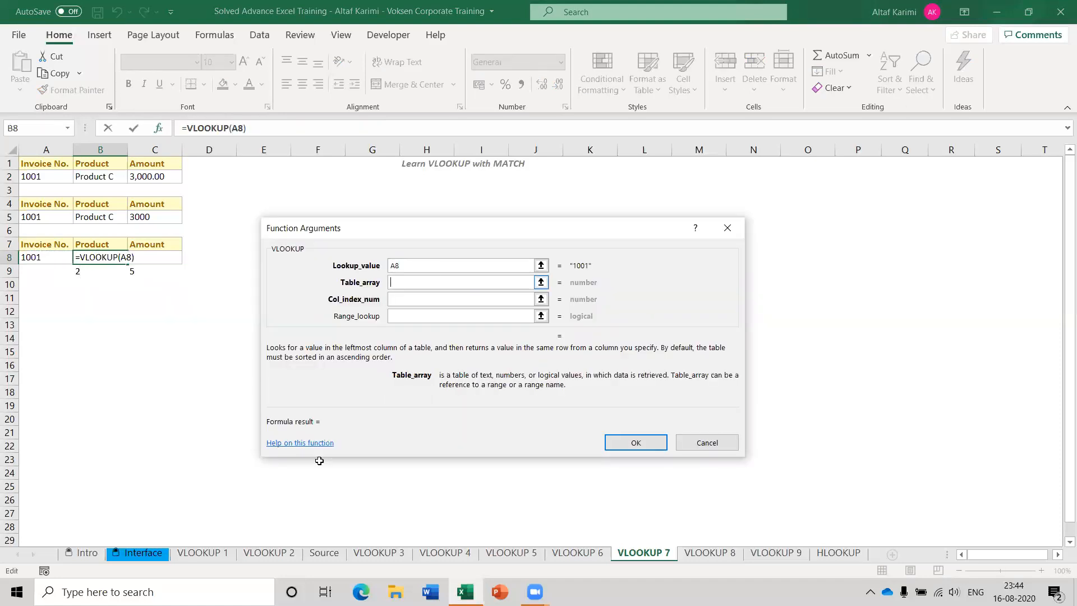
pyautogui.moveTo(41, 176); pyautogui.dragTo(252, 175)
pyautogui.hotkey('ctrl', 'shift', 'Down')
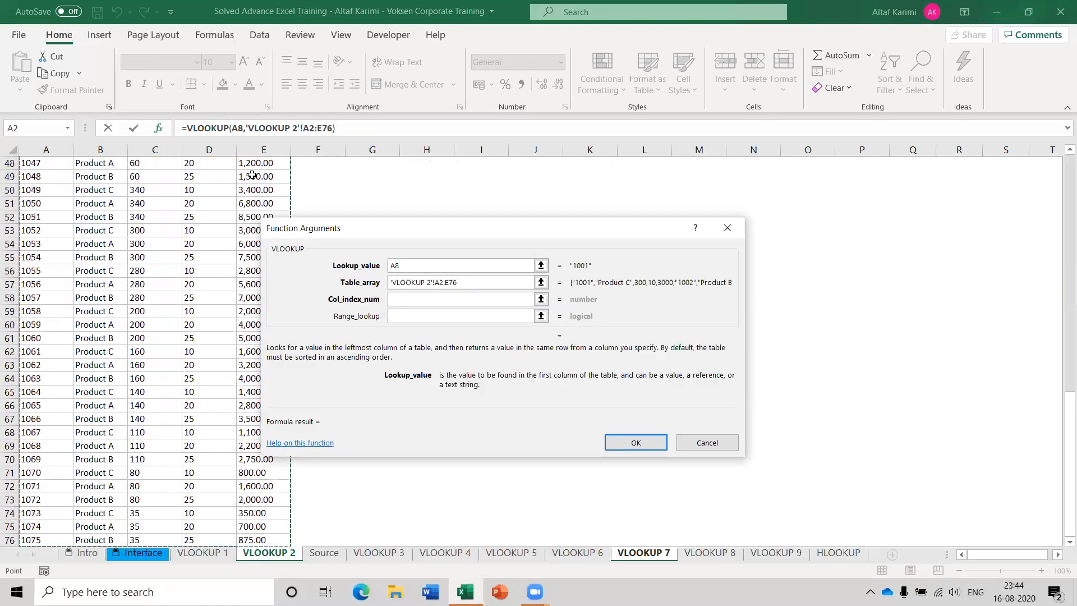
pyautogui.press('F4')
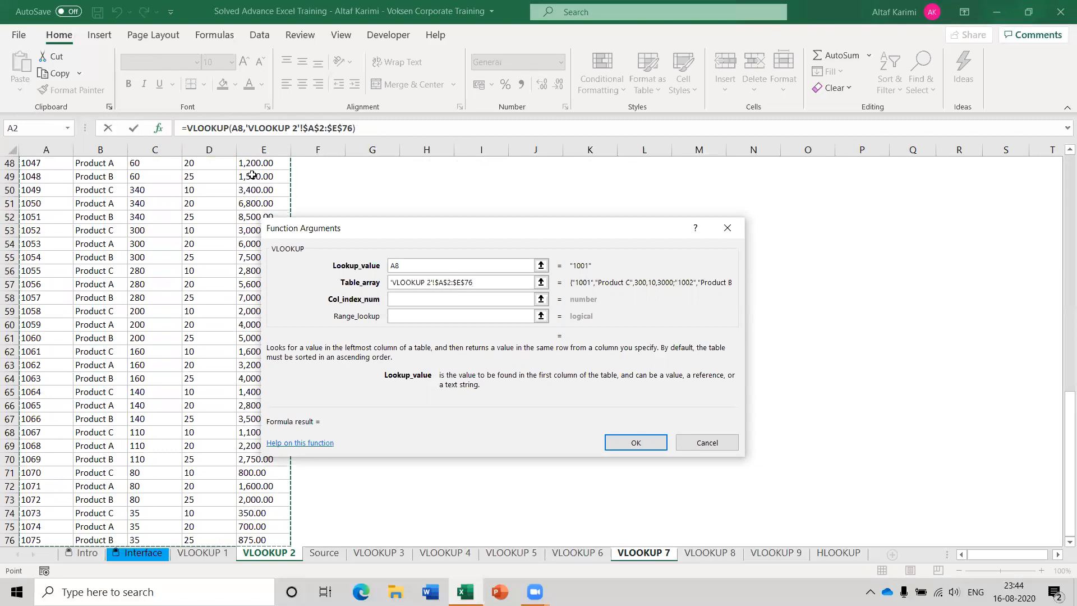
pyautogui.hotkey('shift', 'Tab')
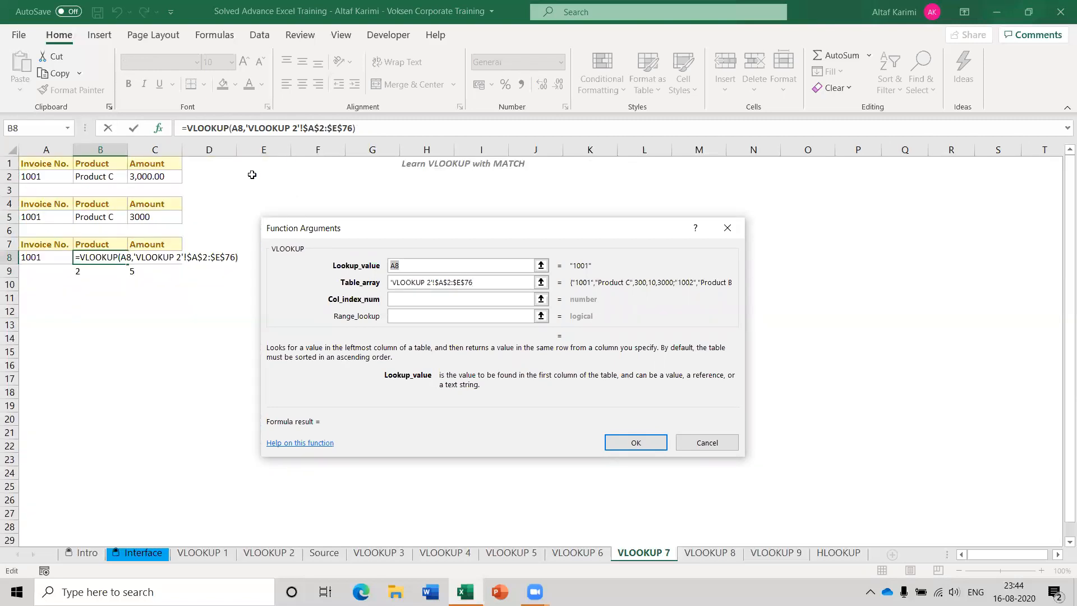
pyautogui.press('F4')
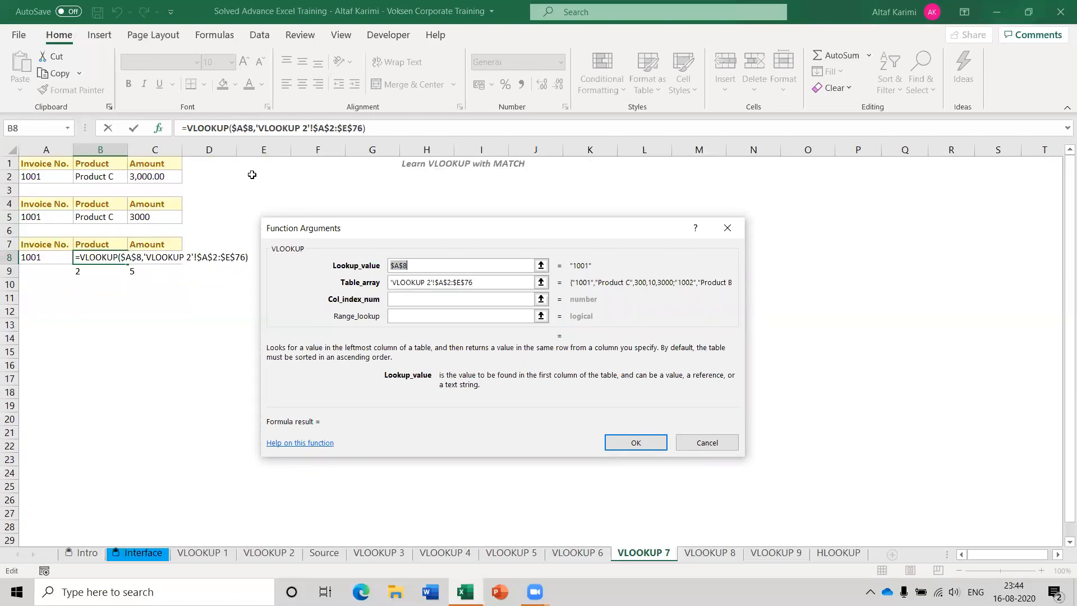
# Step: Complete B8's VLOOKUP with column index B9 and range lookup 0, and copy the formula into C8
pyautogui.click(409, 298)
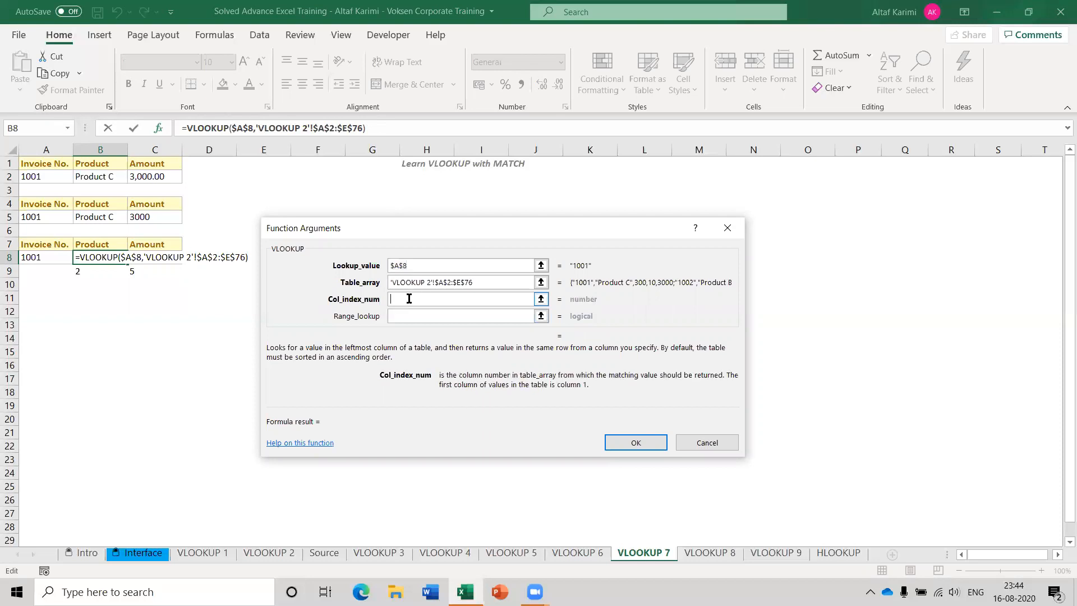
pyautogui.click(102, 270)
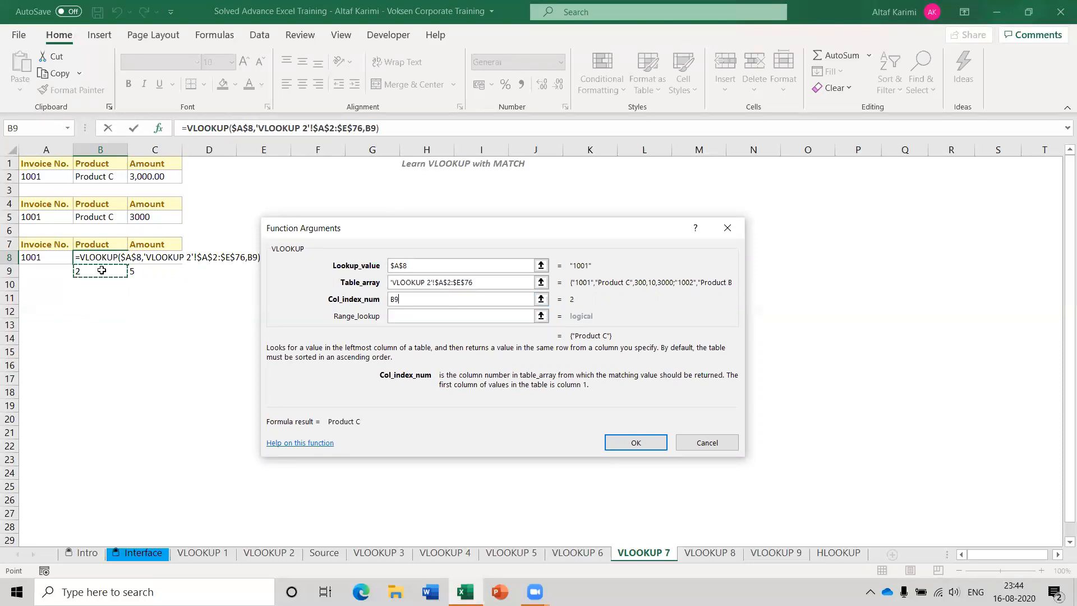
pyautogui.click(414, 318)
pyautogui.write('0')
pyautogui.press('Return')
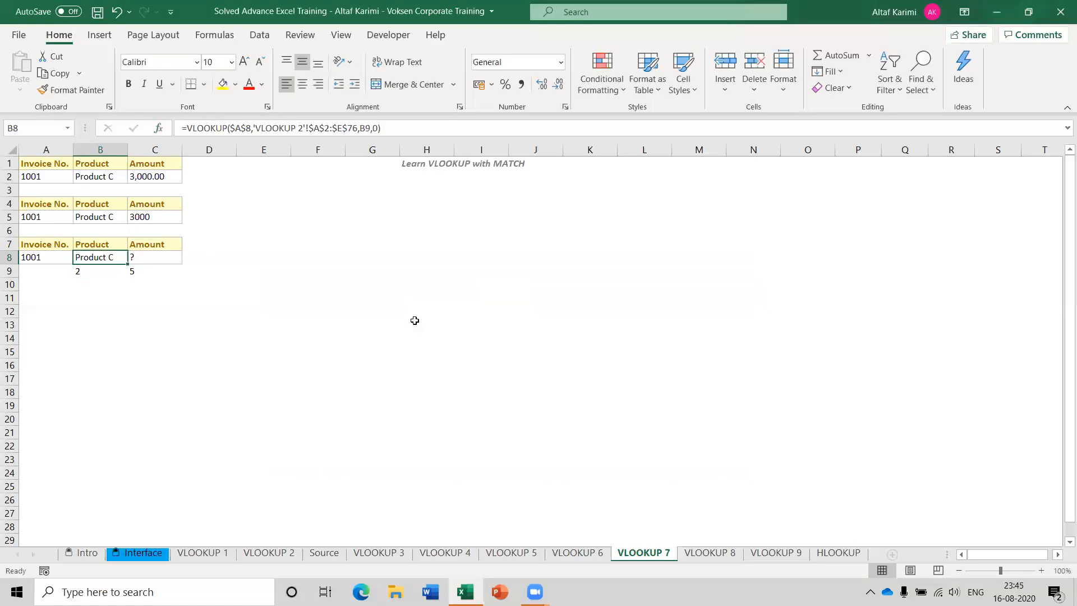
pyautogui.press('Right')
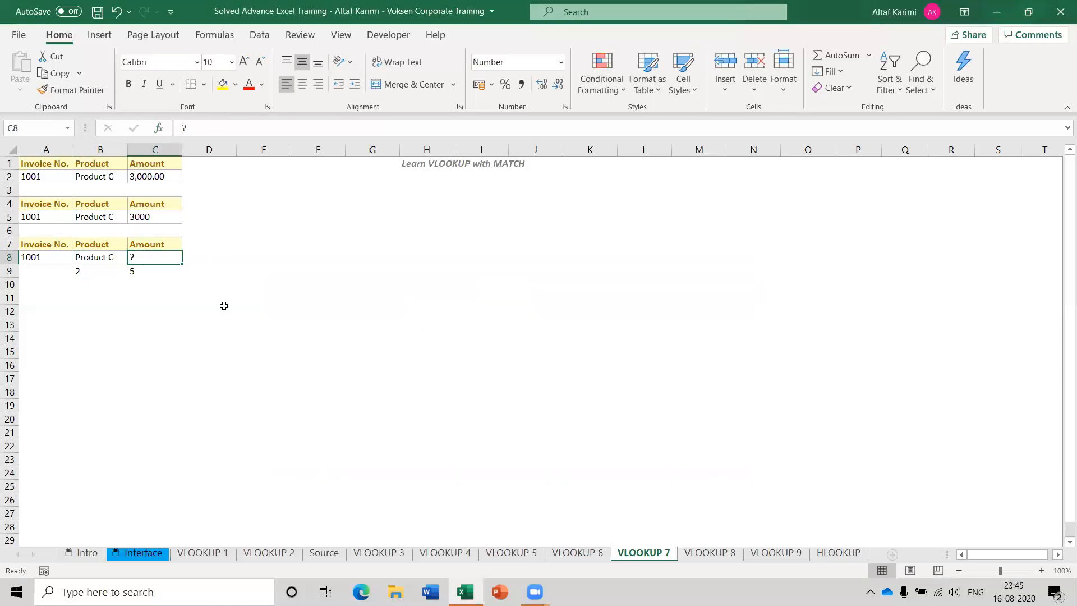
pyautogui.hotkey('ctrl', 'v')
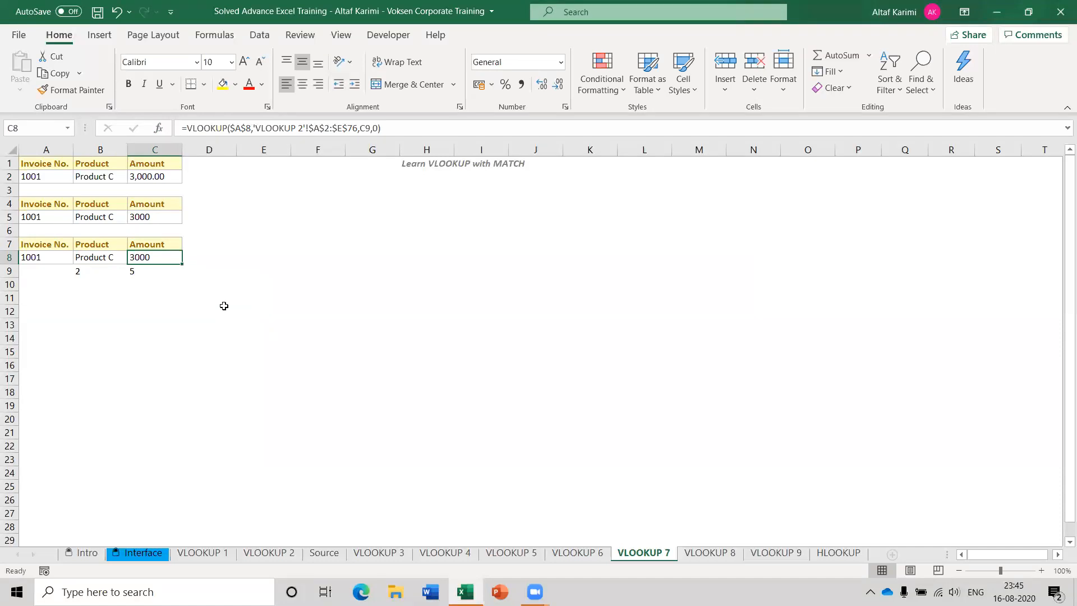
# Step: Clear the MATCH formula in C9 to test whether the C8 lookup depends on it, and undo the deletion
pyautogui.press('Down')
pyautogui.press('Delete')
pyautogui.press('Up')
pyautogui.hotkey('ctrl', 'z')
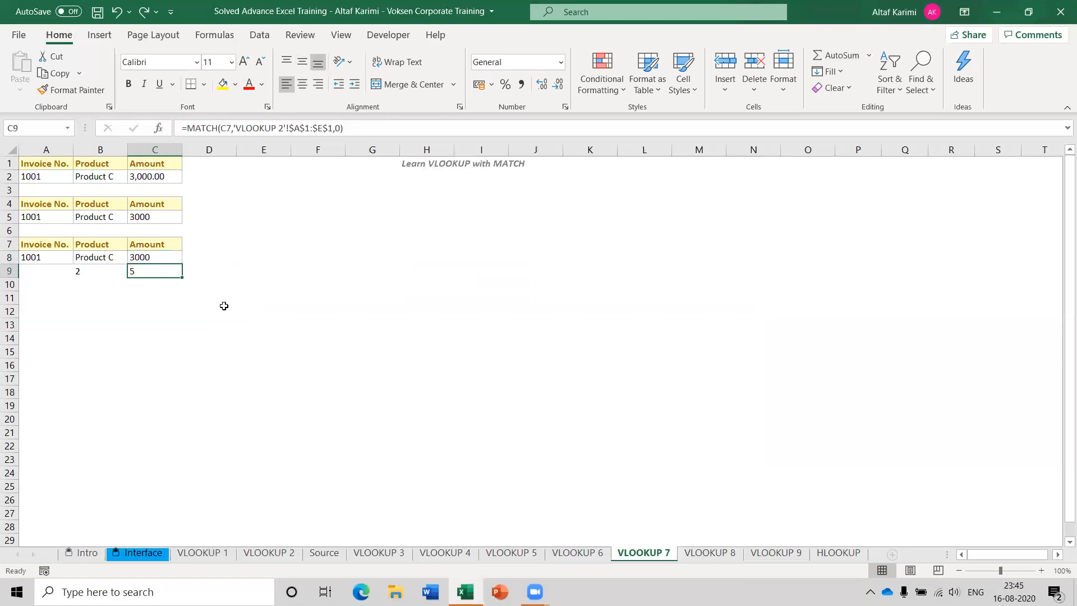
# Step: Replace the column index in B8's VLOOKUP with the expression MATCH(B7,'VLOOKUP 2'!$A$1:$E$1,0) copied from B9
pyautogui.click(85, 273)
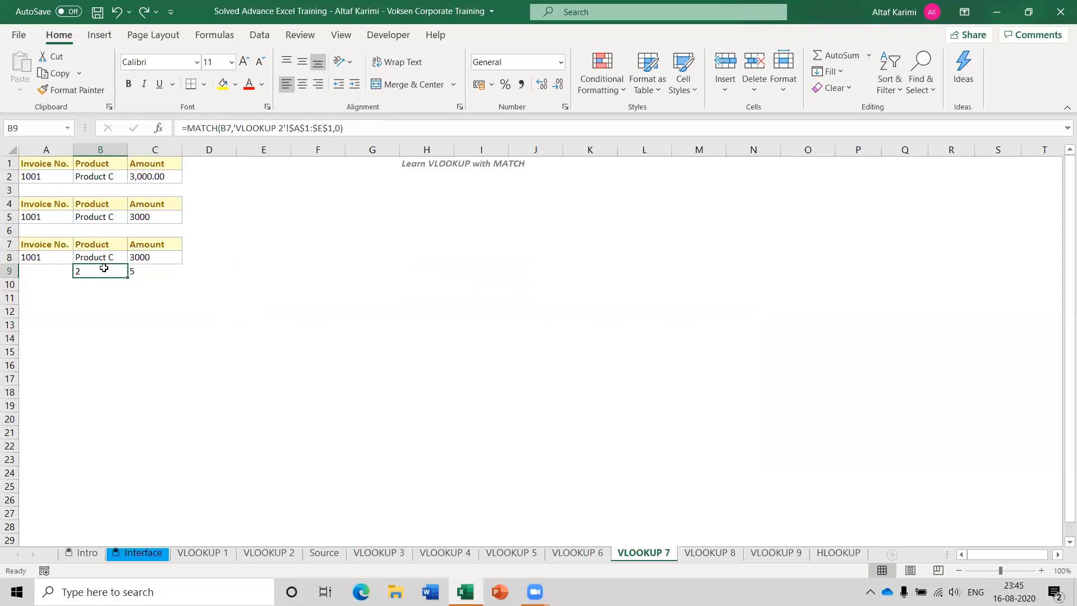
pyautogui.press('F2')
pyautogui.moveTo(189, 128); pyautogui.dragTo(378, 125)
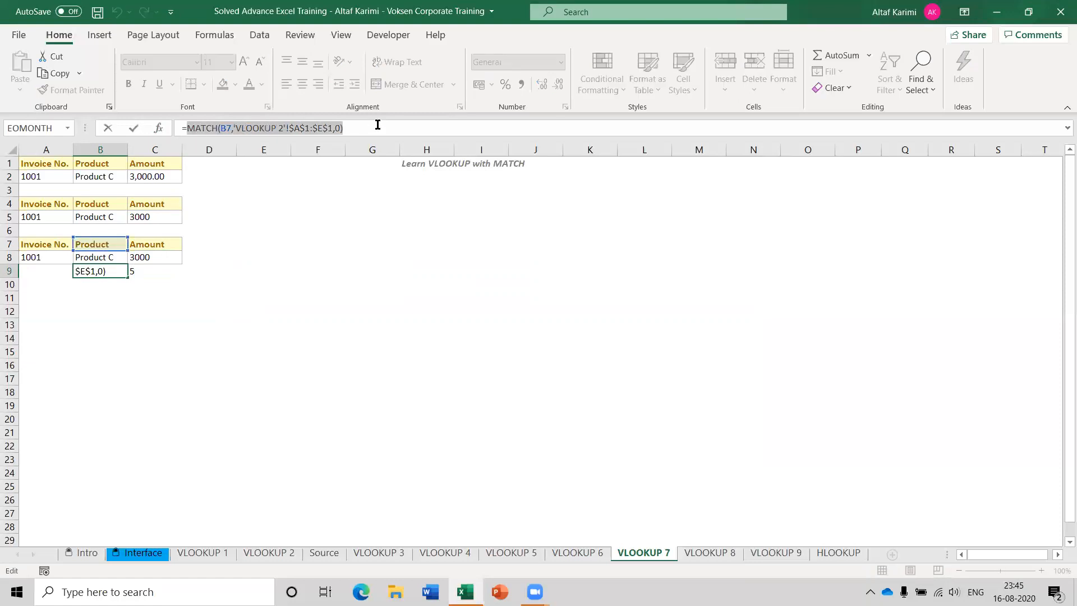
pyautogui.hotkey('ctrl', 'c')
pyautogui.press('Escape')
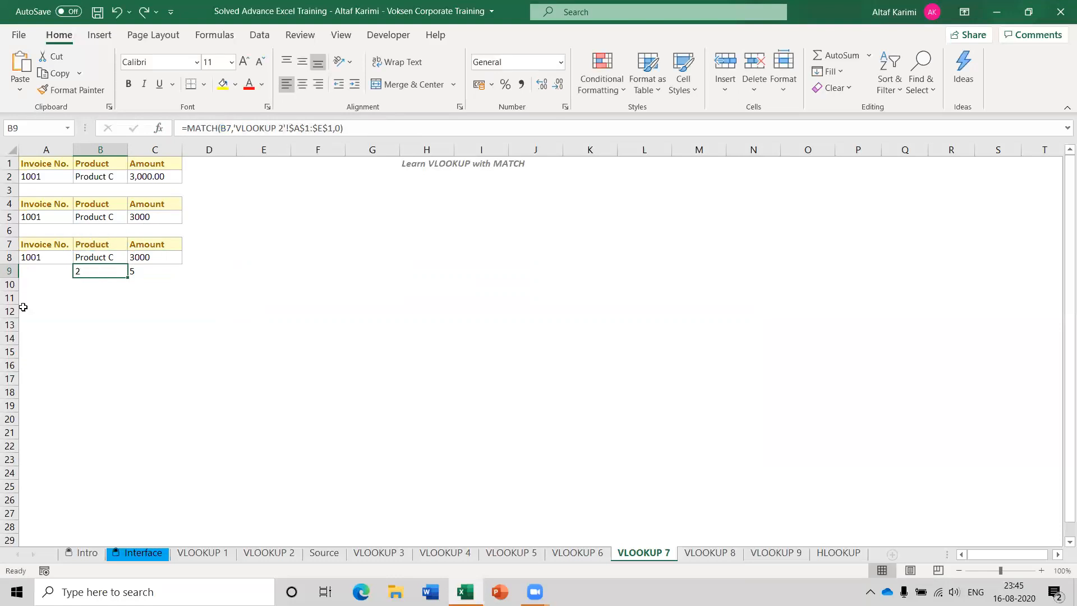
pyautogui.click(100, 258)
pyautogui.click(158, 128)
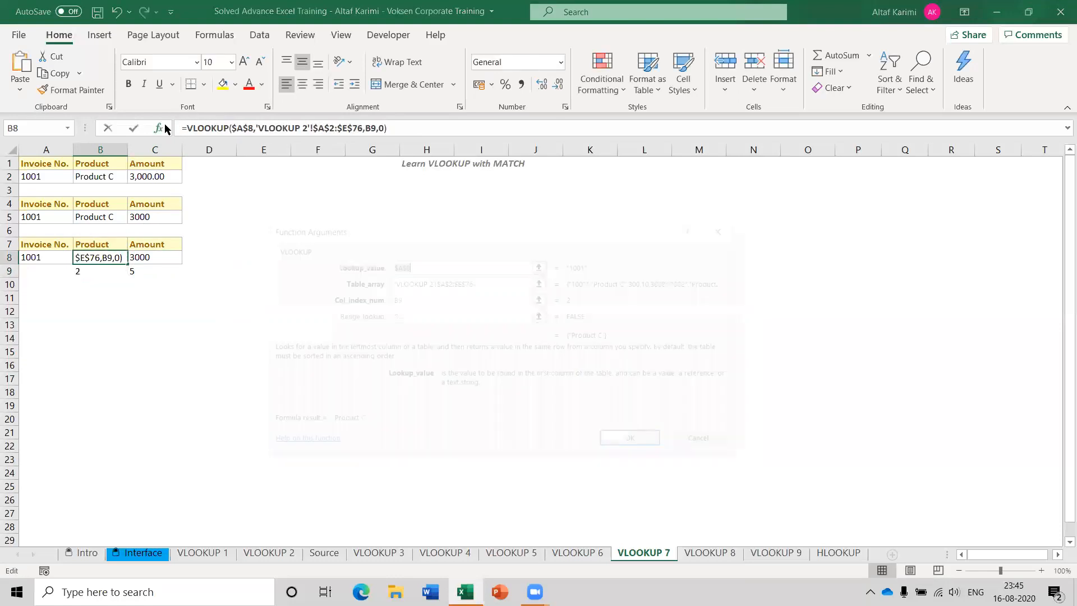
pyautogui.press('Tab')
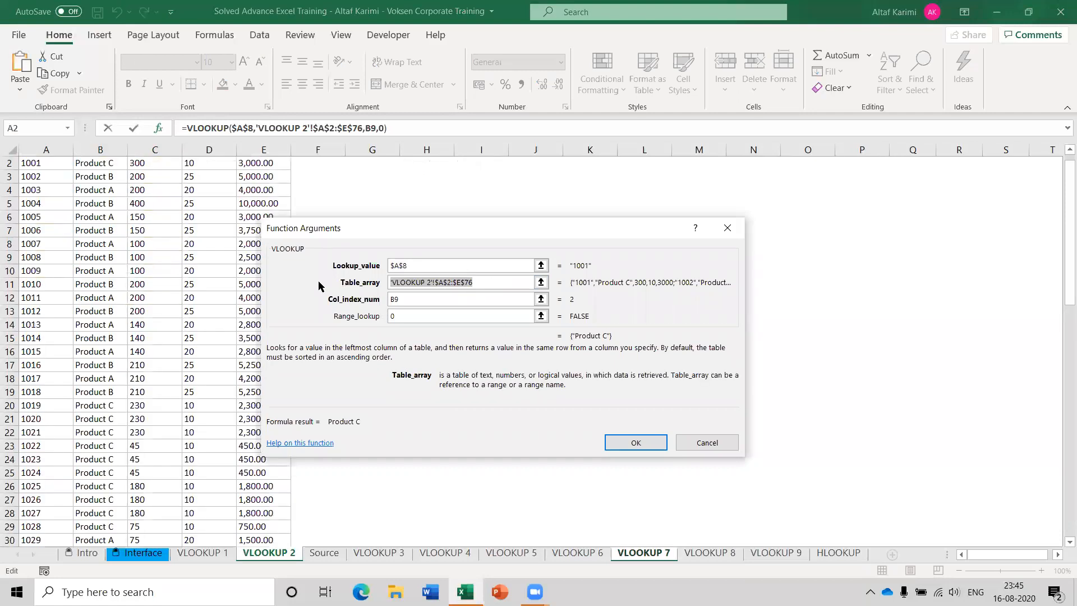
pyautogui.press('Tab')
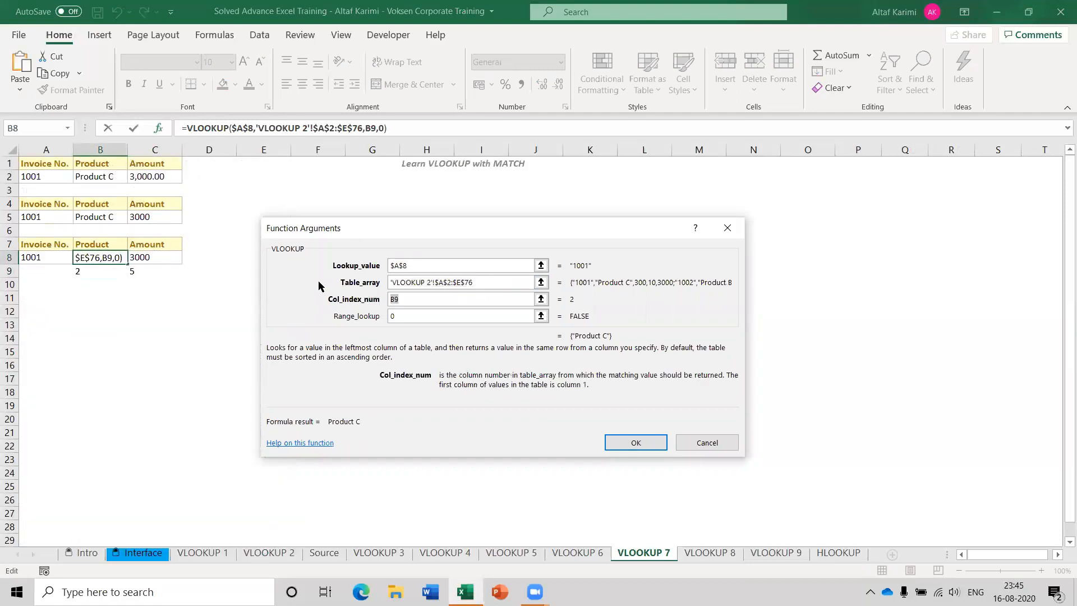
pyautogui.hotkey('ctrl', 'v')
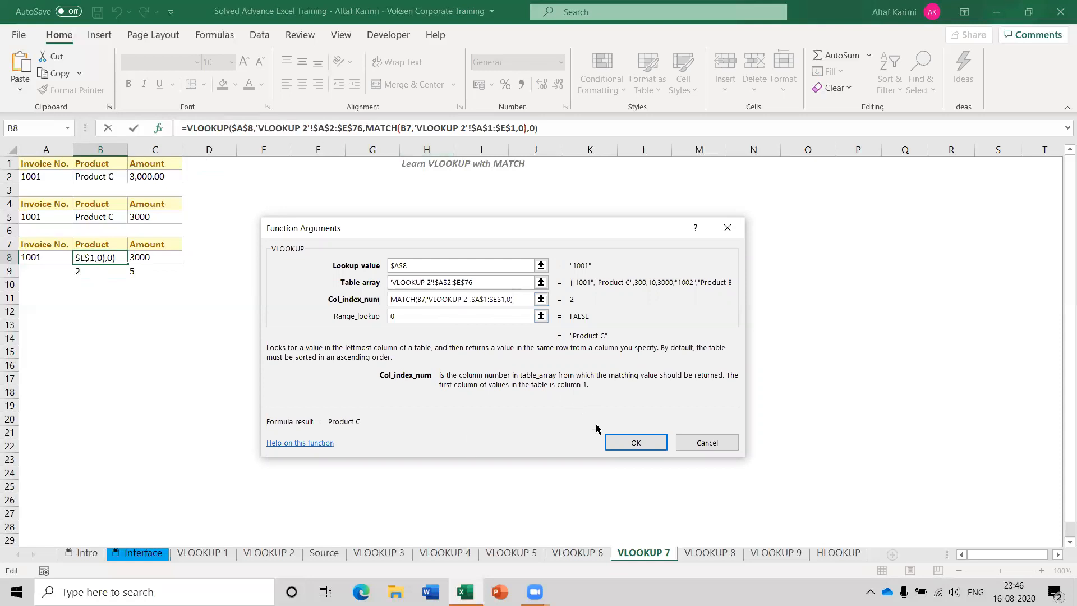
pyautogui.click(618, 441)
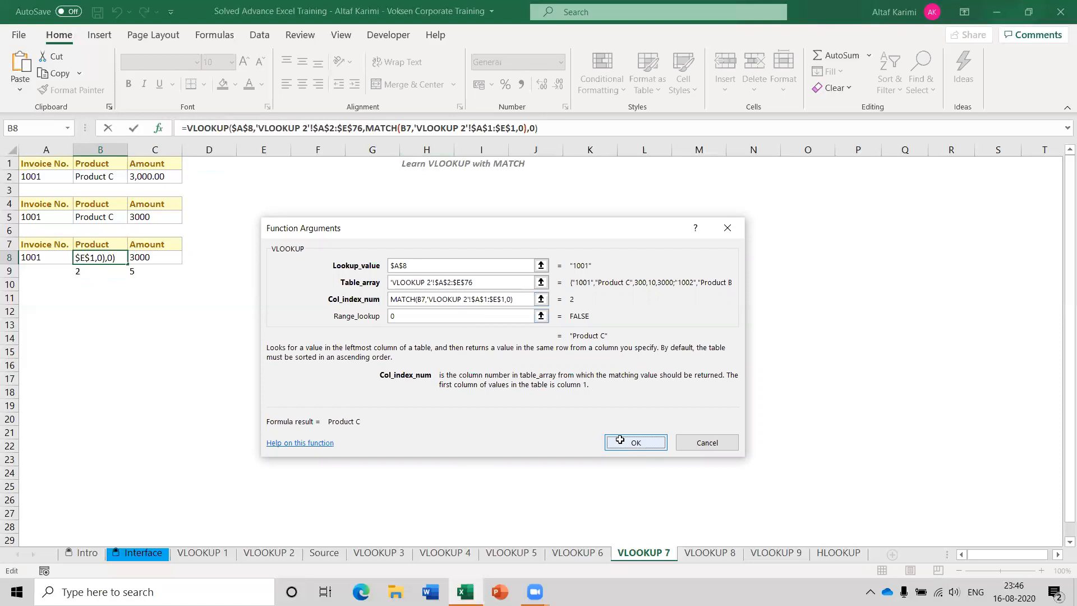
# Step: Clear the helper MATCH formula in B9 and fill B8's nested VLOOKUP and MATCH formula into C8
pyautogui.click(95, 270)
pyautogui.press('Delete')
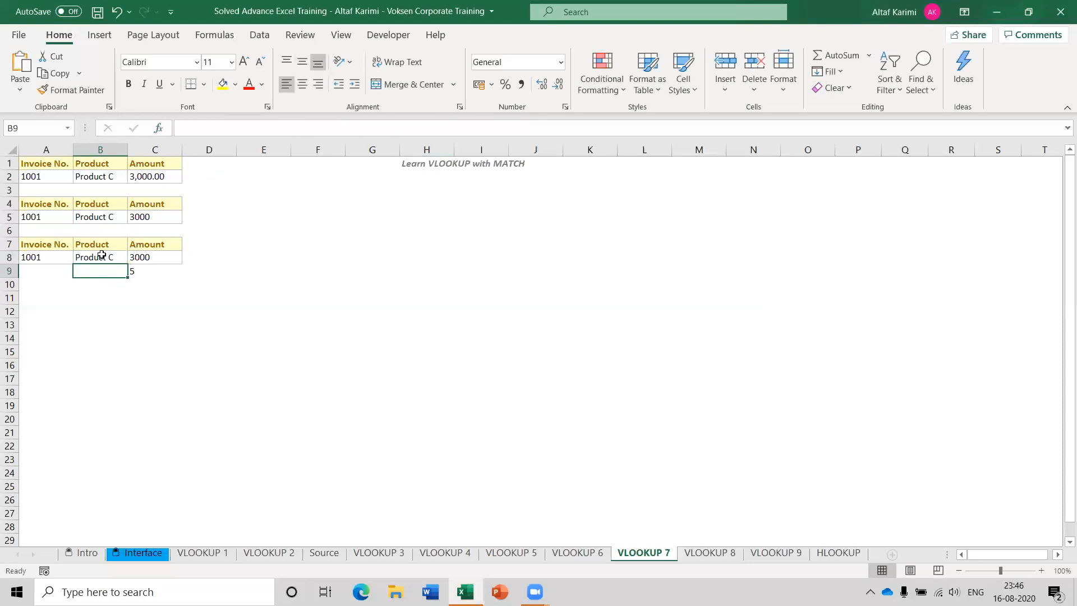
pyautogui.click(101, 254)
pyautogui.moveTo(123, 261); pyautogui.dragTo(163, 267)
pyautogui.click(146, 258)
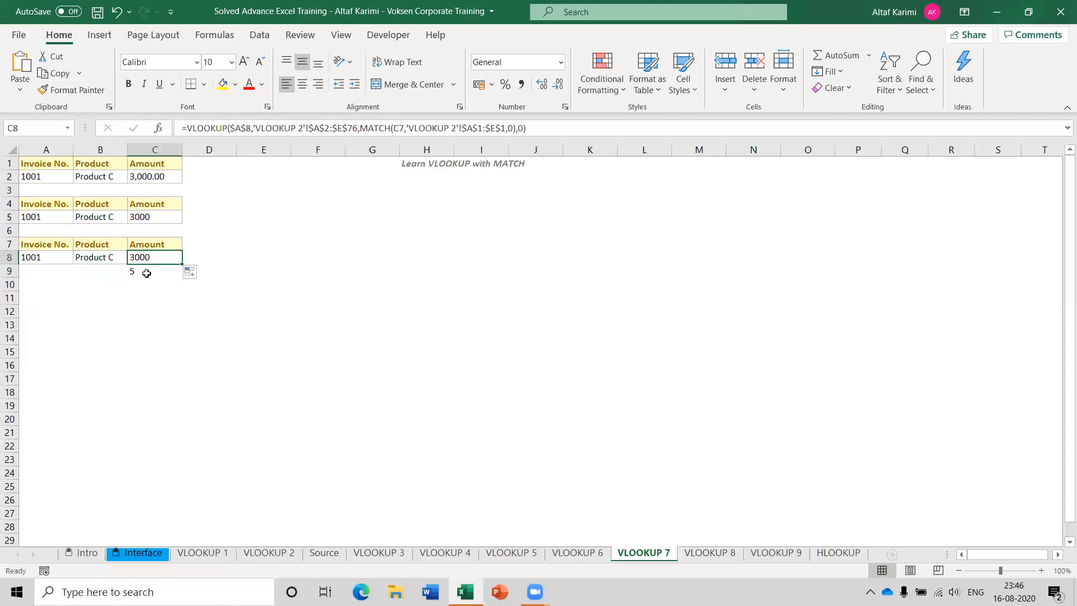
# Step: Clear the helper MATCH formula in C9 and save the workbook
pyautogui.click(147, 273)
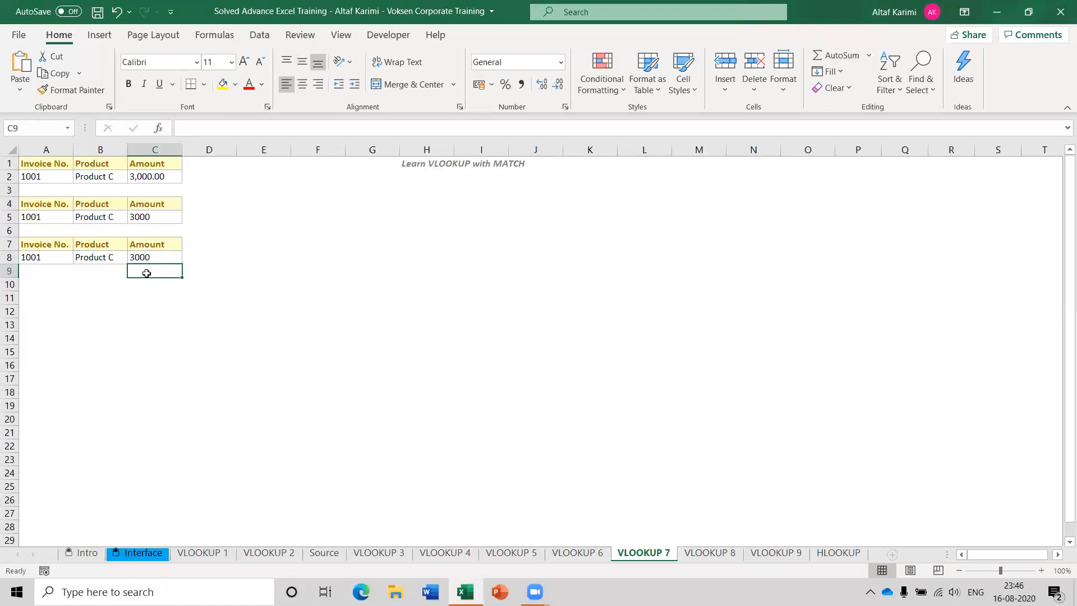
pyautogui.hotkey('ctrl', 's')
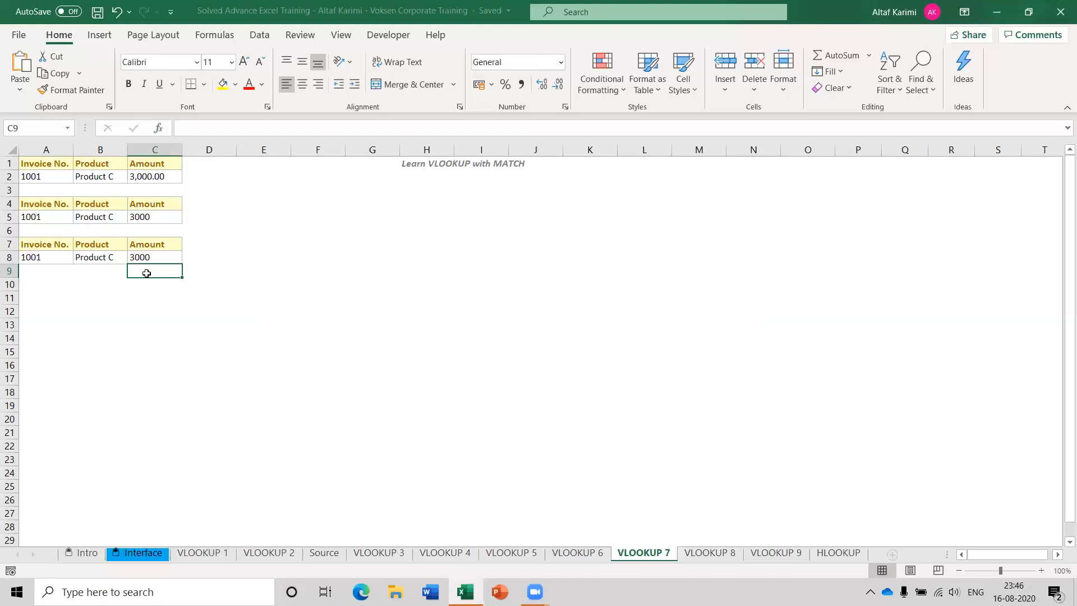
# Step: Change the Product heading in B7 to Qty, matching the source headings on the VLOOKUP 2 sheet, and save the workbook
pyautogui.click(111, 243)
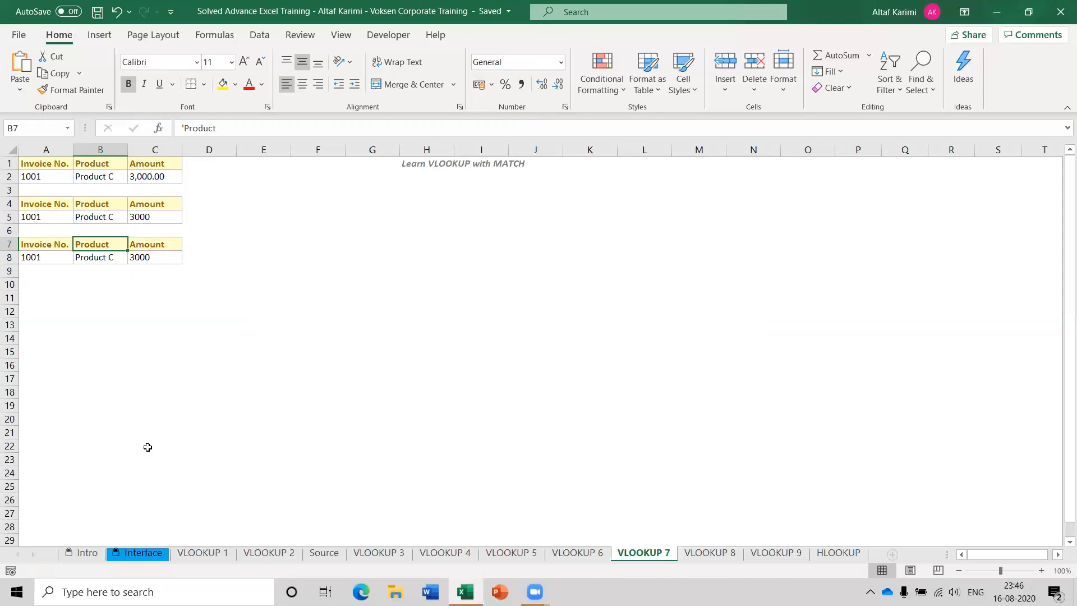
pyautogui.click(250, 553)
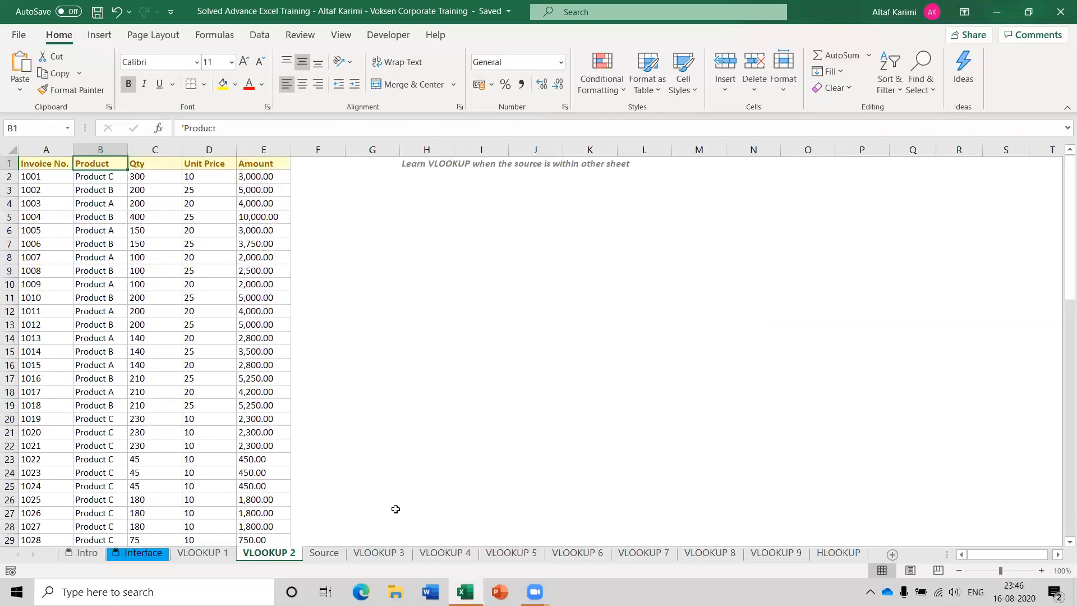
pyautogui.click(639, 553)
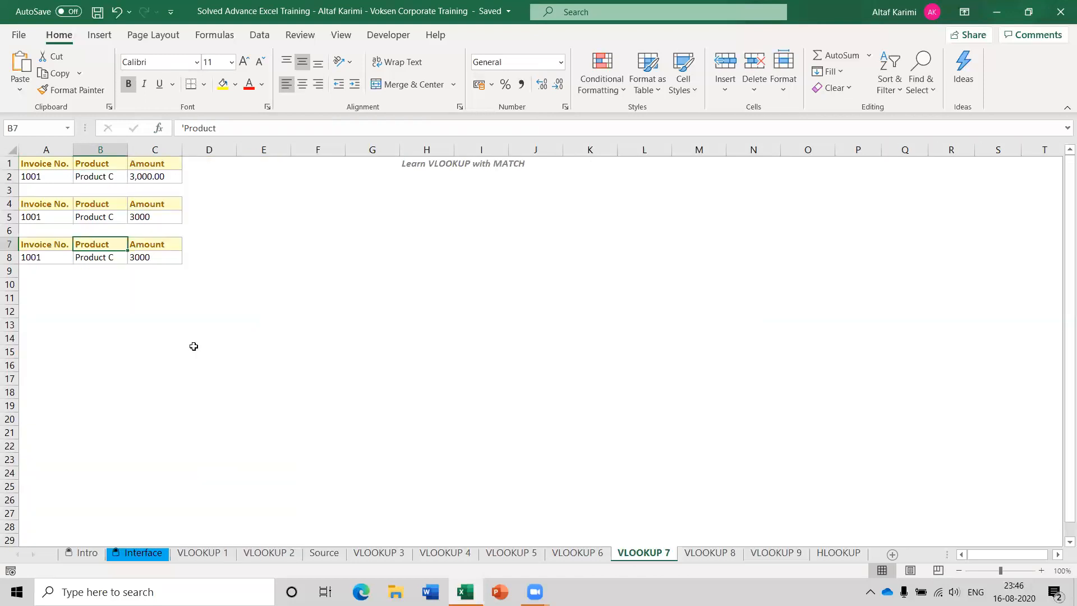
pyautogui.write('Qty')
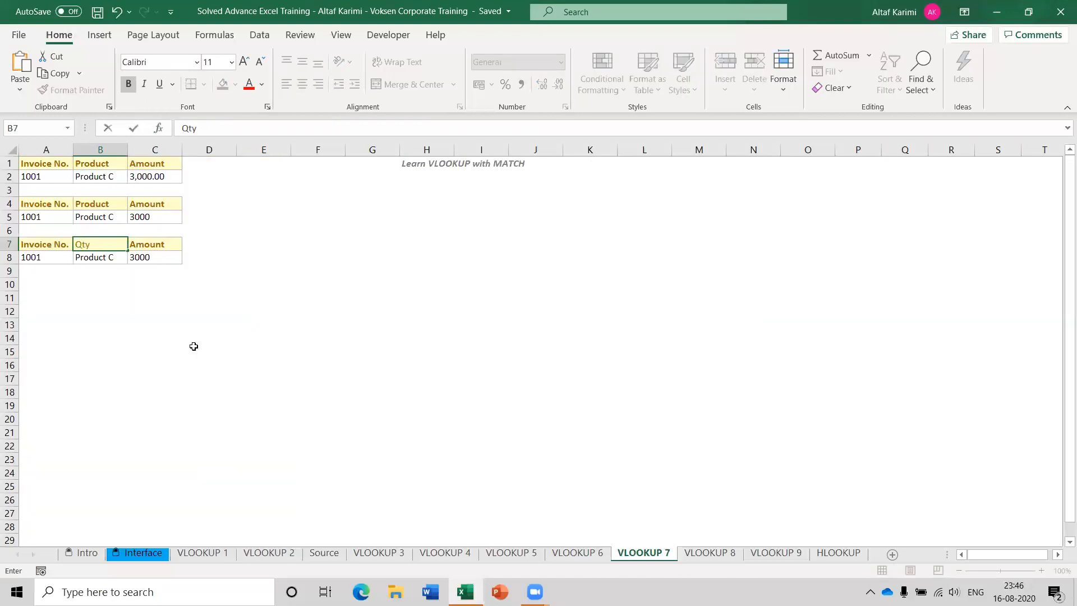
pyautogui.press('Return')
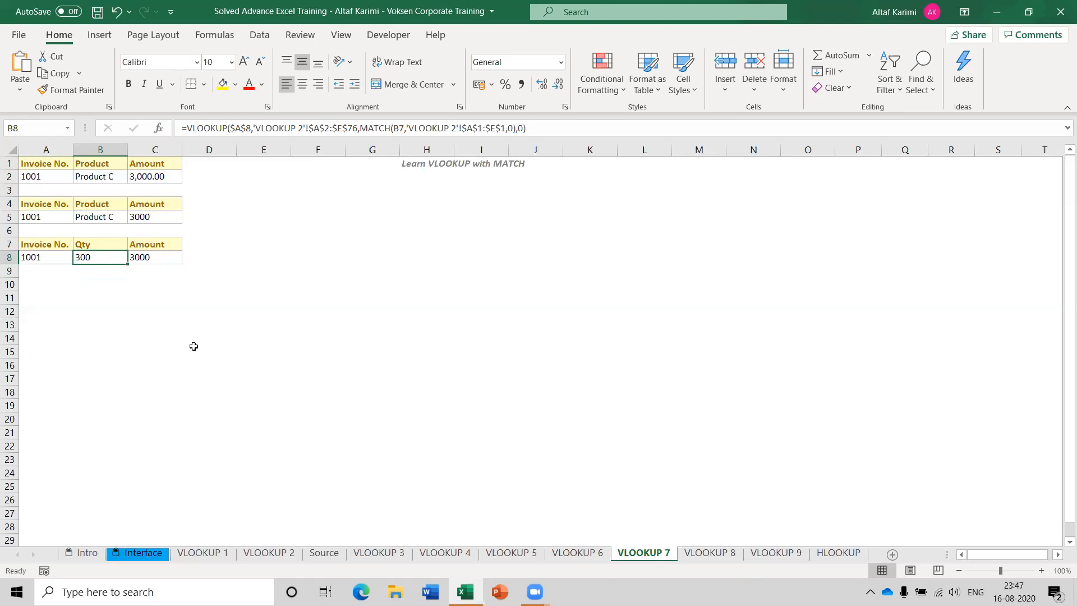
pyautogui.click(97, 12)
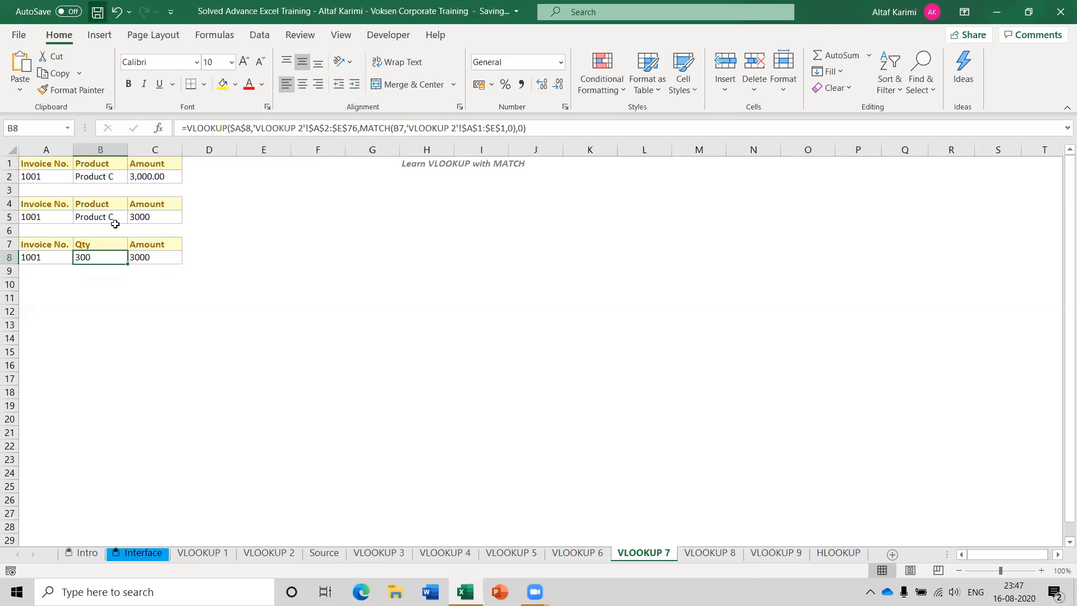
pyautogui.click(142, 258)
pyautogui.click(65, 258)
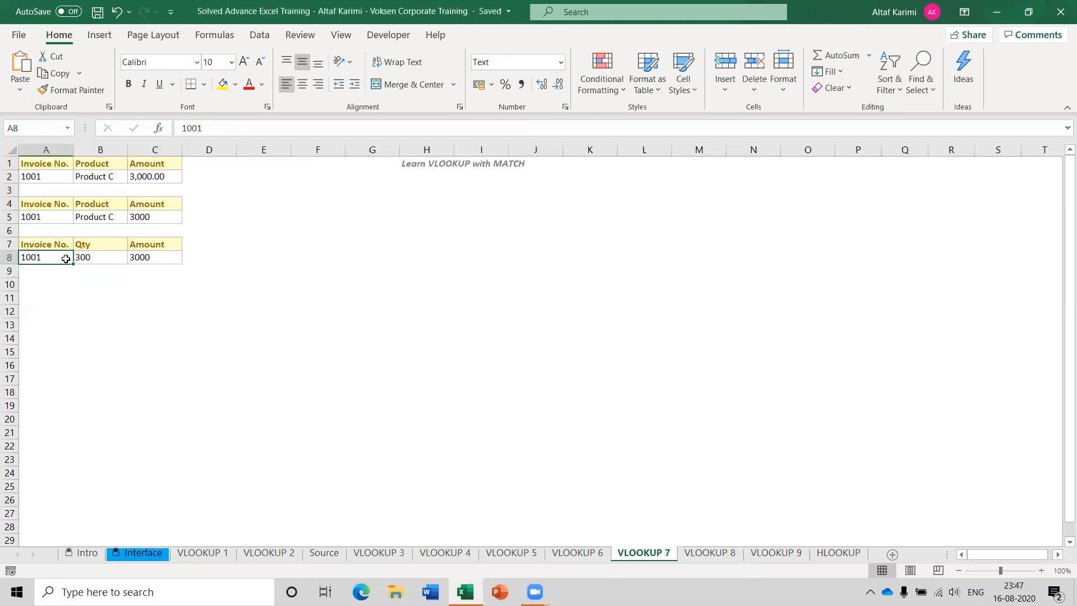
pyautogui.click(124, 255)
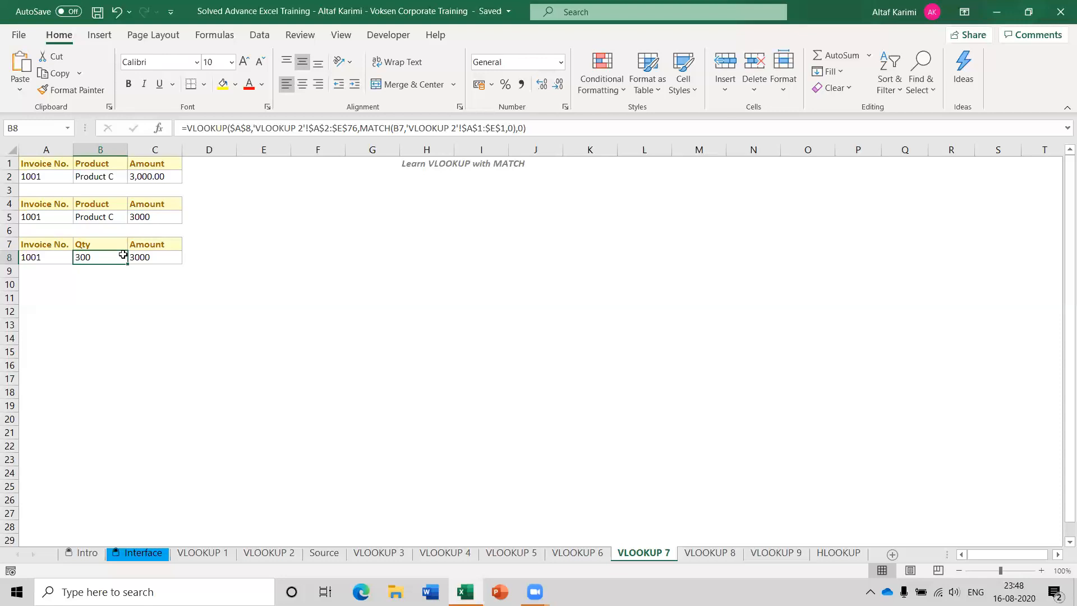
# Step: Start a VLOOKUP in B2 of the VLOOKUP 8 sheet with the absolute lookup value $A$2
pyautogui.click(724, 555)
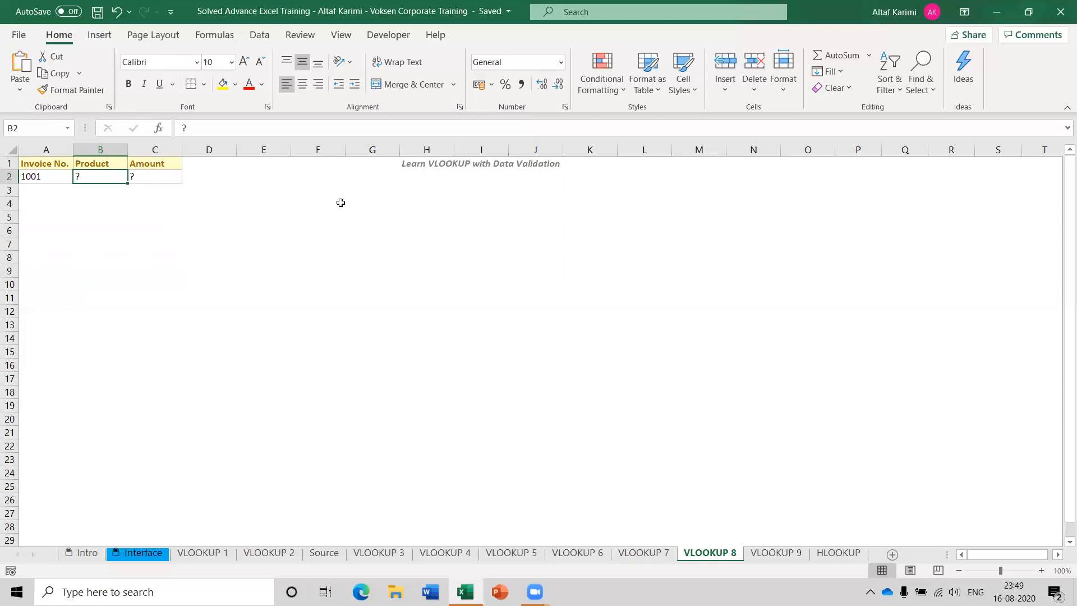
pyautogui.write('=')
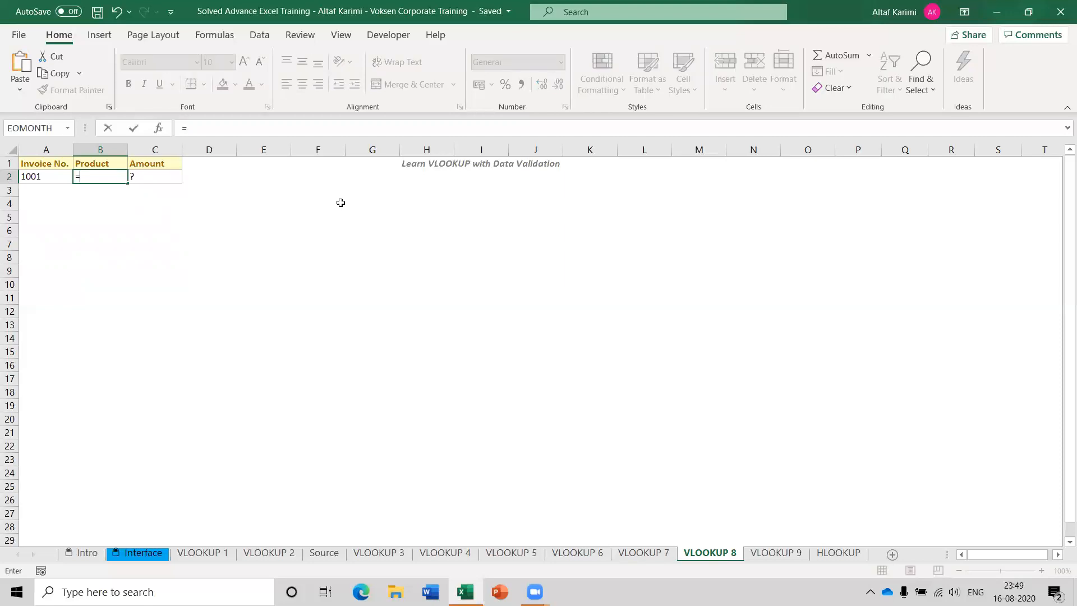
pyautogui.write('vlo')
pyautogui.press('Tab')
pyautogui.hotkey('ctrl', 'a')
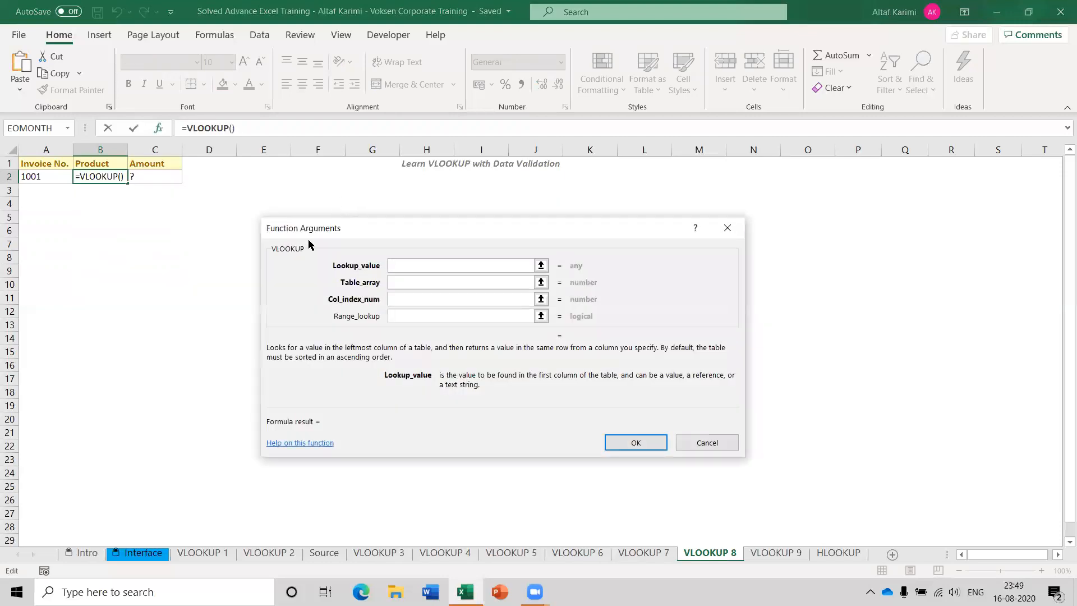
pyautogui.click(54, 177)
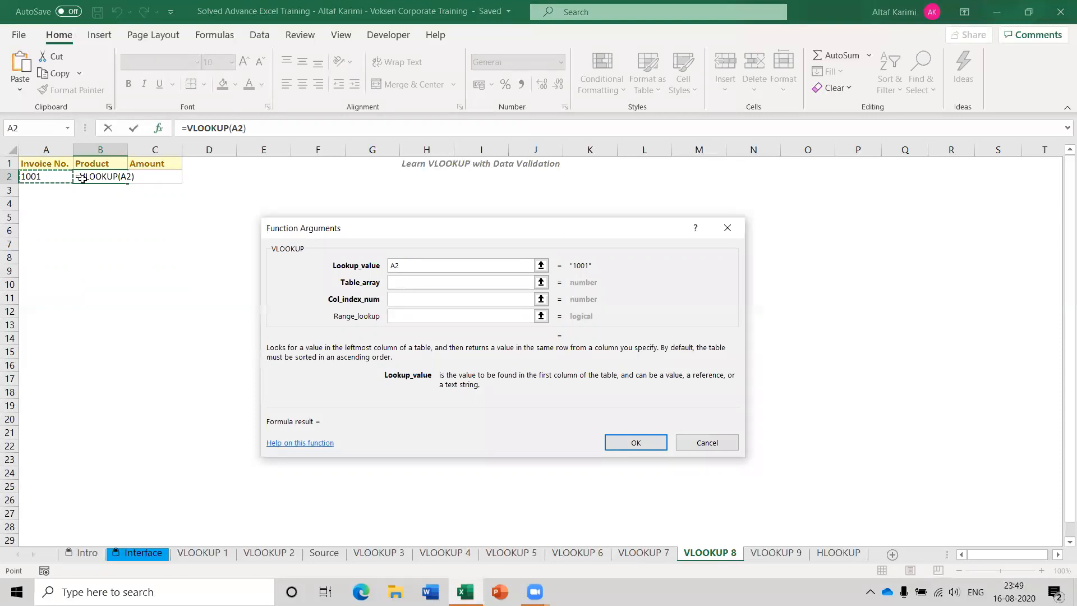
pyautogui.click(411, 267)
pyautogui.press('F4')
pyautogui.press('Tab')
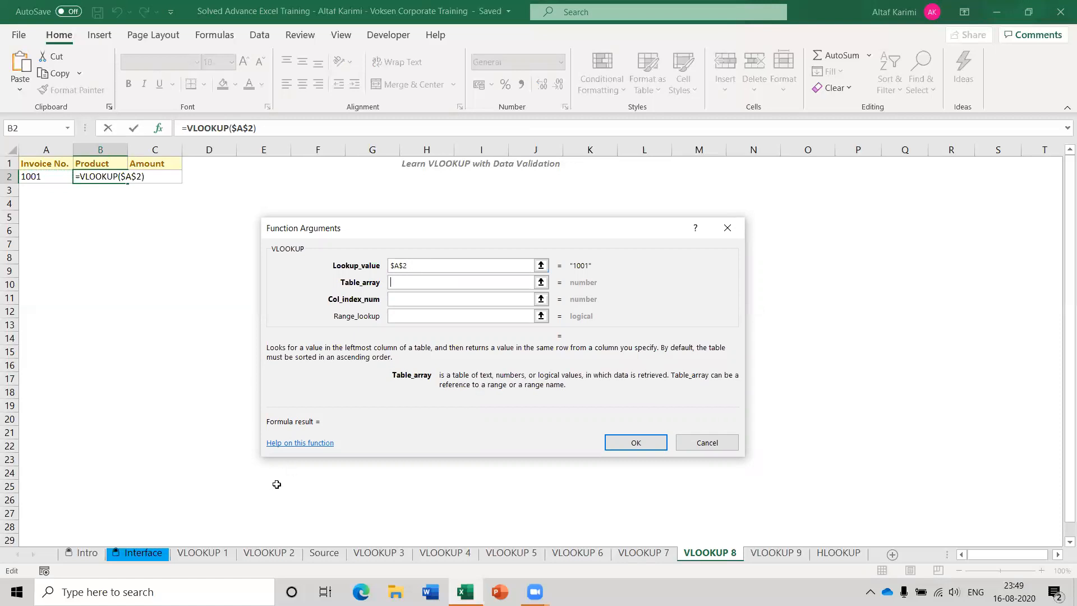
# Step: Set the VLOOKUP's table array to the absolute range 'VLOOKUP 2'!$A$2:$E$76
pyautogui.click(261, 554)
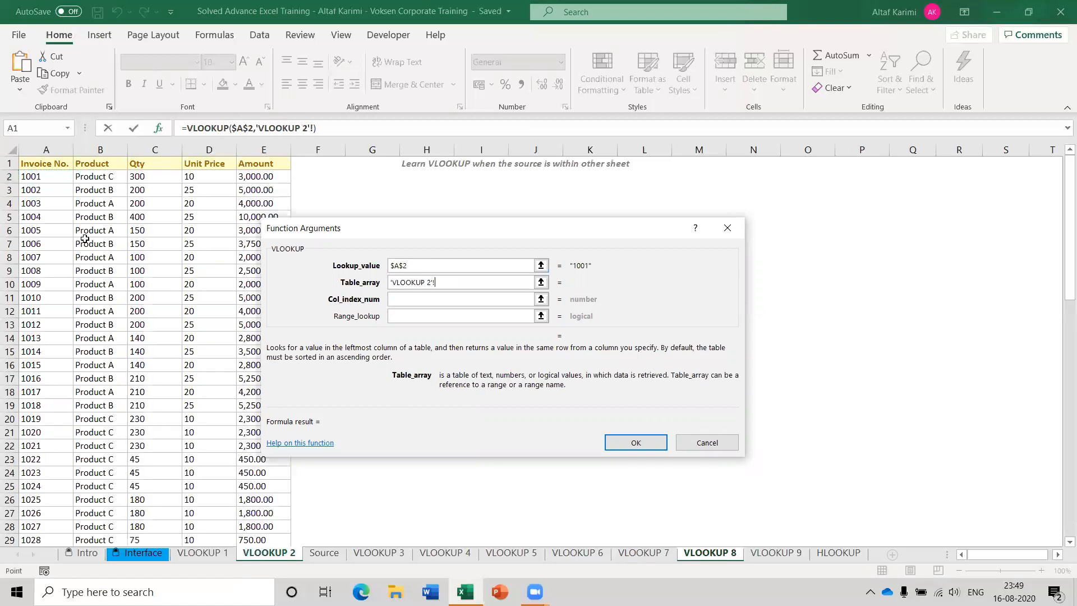
pyautogui.click(54, 177)
pyautogui.hotkey('ctrl', 'shift', 'Right')
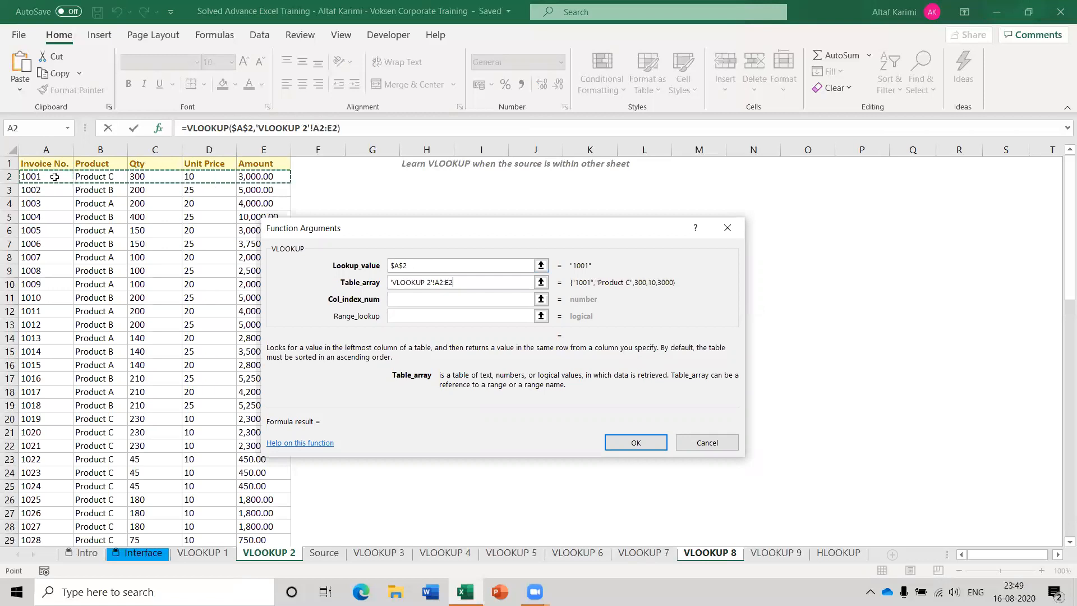
pyautogui.hotkey('ctrl', 'shift', 'Down')
pyautogui.press('F4')
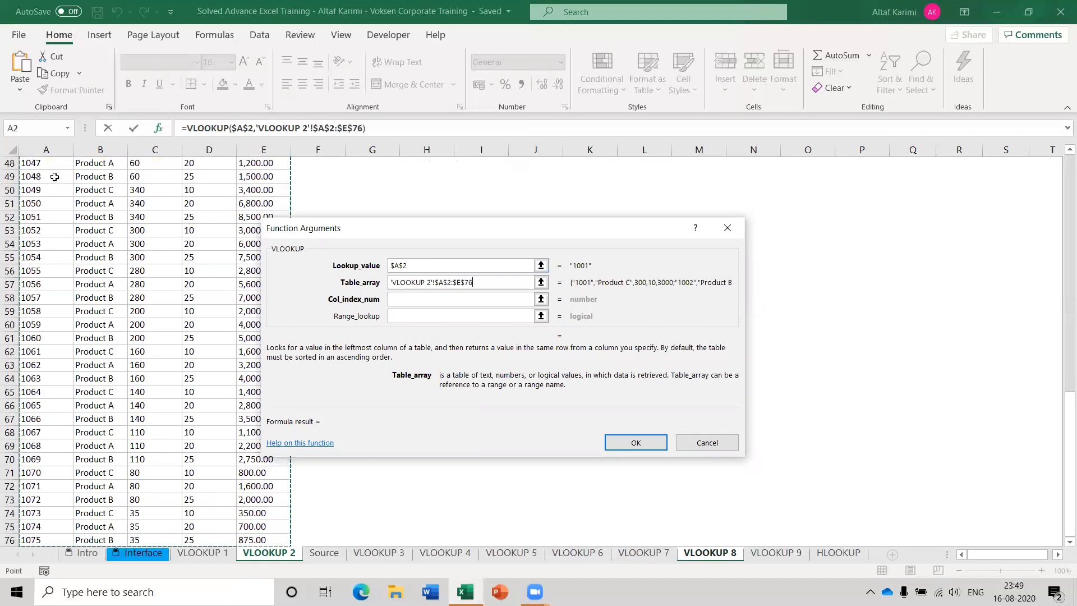
# Step: Set the VLOOKUP's column index to the nested expression MATCH(B1,'VLOOKUP 2'!$A$1:$E$1,0)
pyautogui.press('Tab')
pyautogui.write('MATCH(')
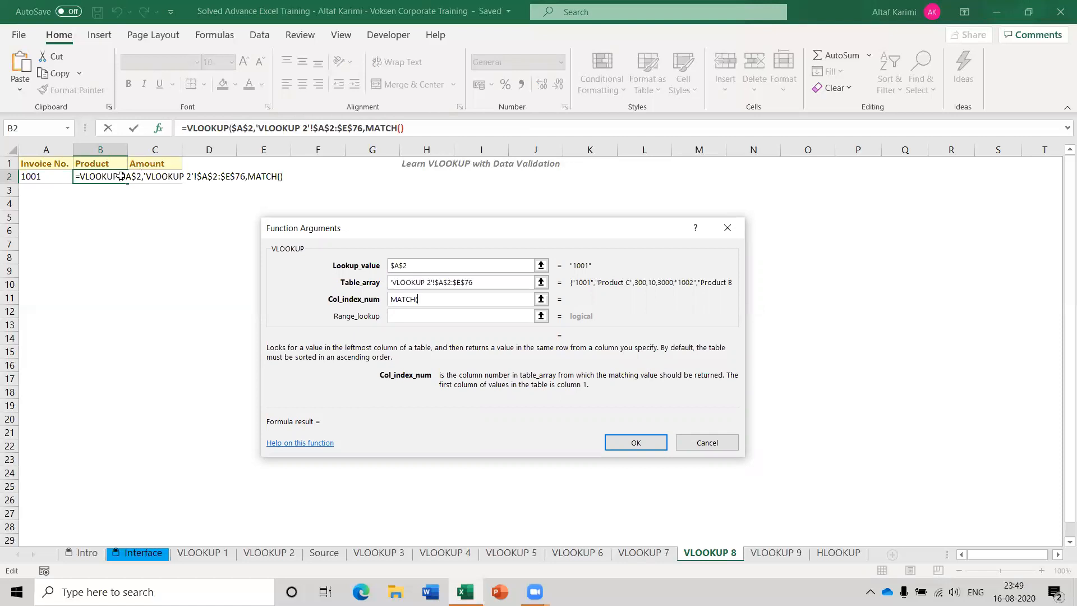
pyautogui.click(103, 165)
pyautogui.write(',')
pyautogui.click(278, 554)
pyautogui.click(43, 215)
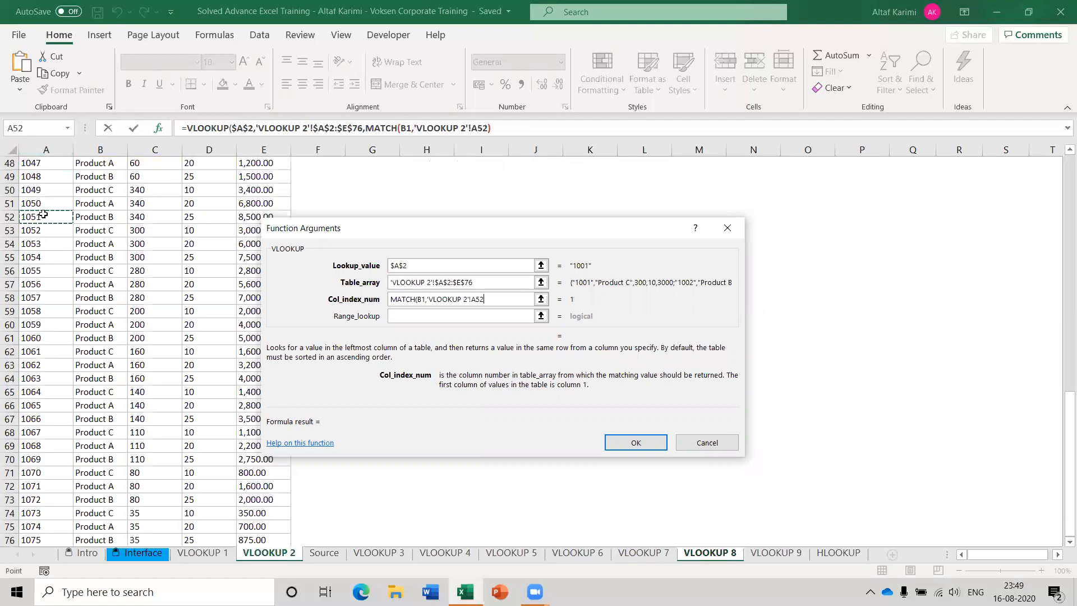
pyautogui.hotkey('ctrl', 'Up')
pyautogui.hotkey('ctrl', 'shift', 'Right')
pyautogui.press('F4')
pyautogui.write(',0)')
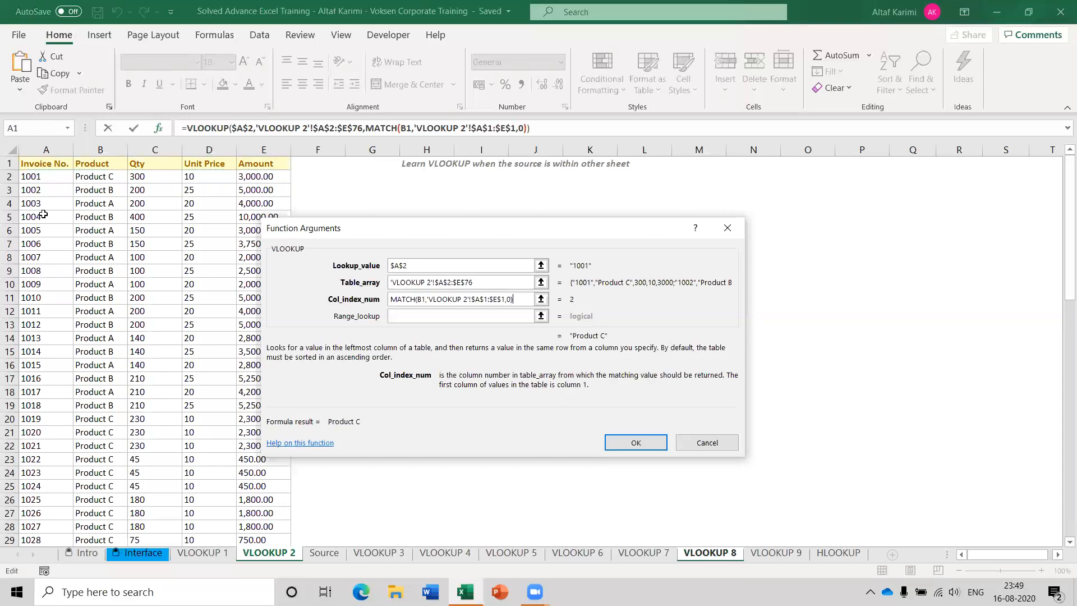
# Step: Set the VLOOKUP's range lookup to 0 for an exact match and enter the formula in B2
pyautogui.press('Tab')
pyautogui.write('0')
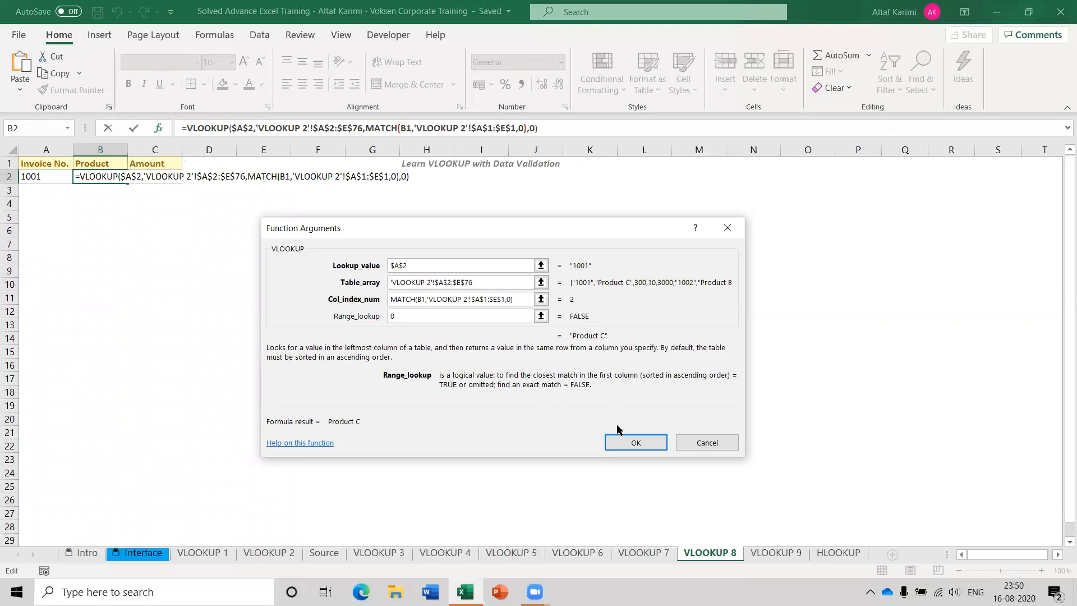
pyautogui.click(634, 443)
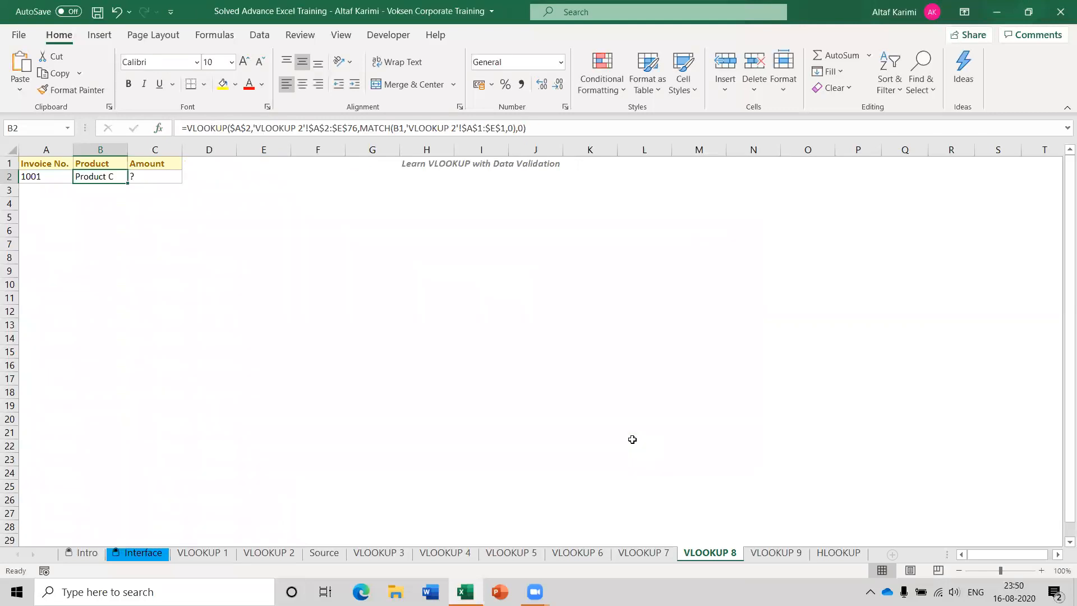
# Step: Copy B2's lookup formula into the Amount cell C2 and clear that cell again
pyautogui.press('Right')
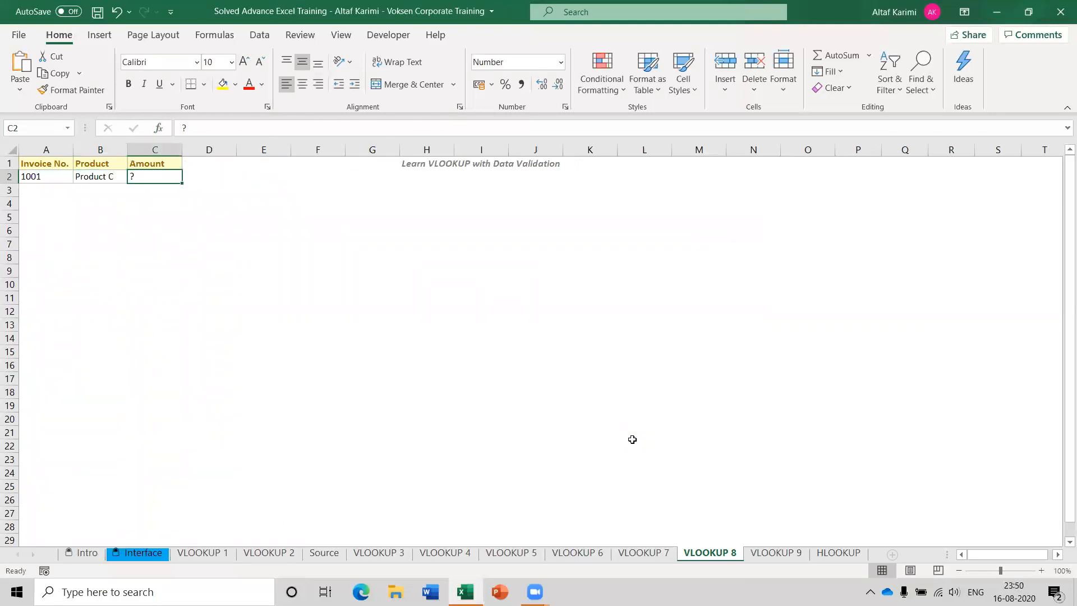
pyautogui.hotkey('ctrl', 'v')
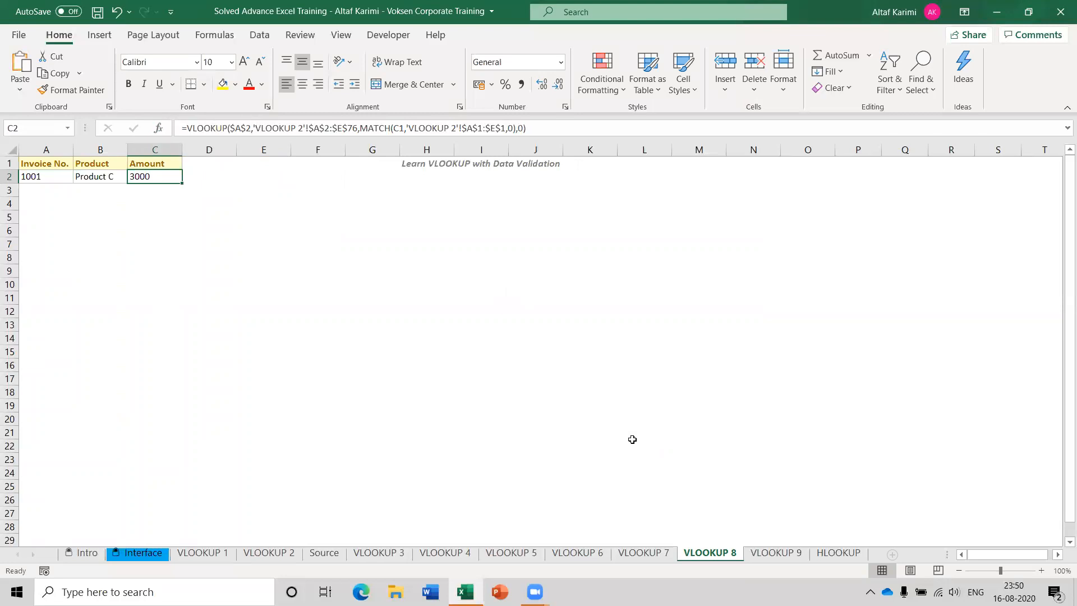
pyautogui.press('Delete')
# Step: Enter B2's nested VLOOKUP and MATCH formula into B2:C2 together and save the workbook
pyautogui.press('Left')
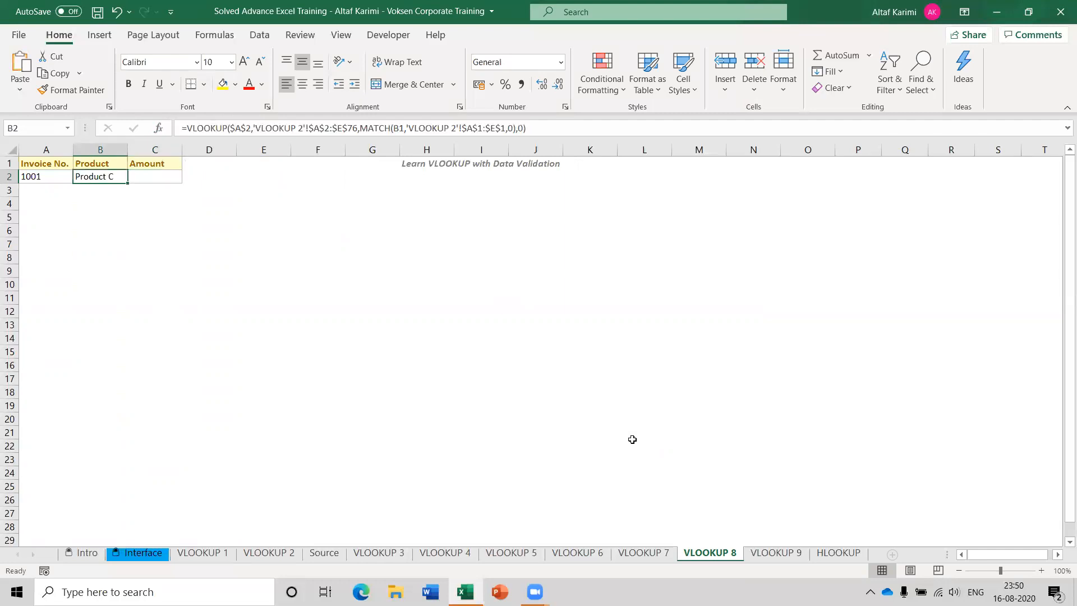
pyautogui.hotkey('shift', 'Right')
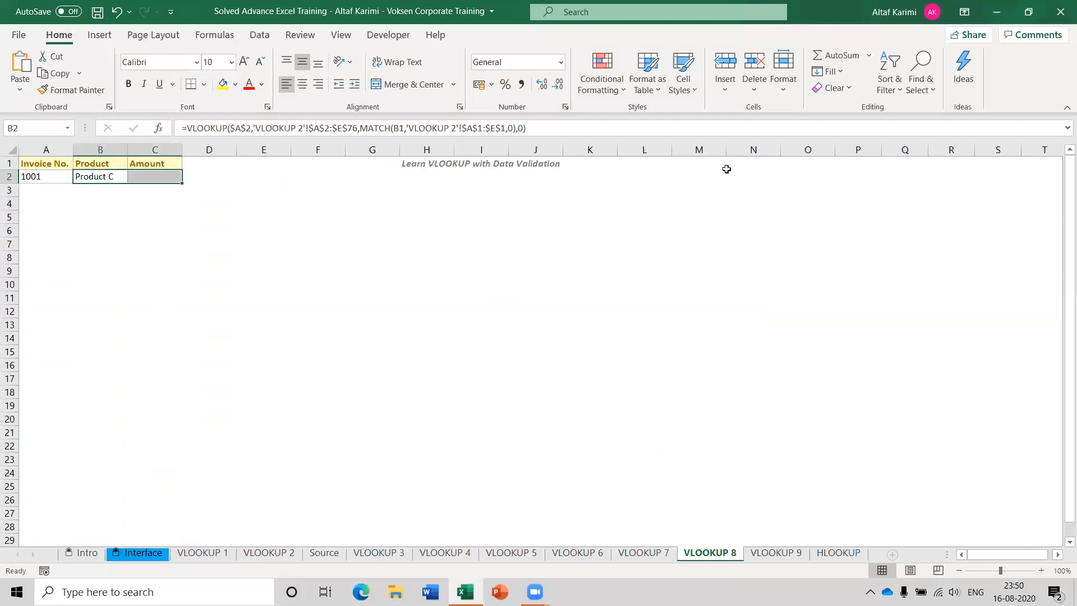
pyautogui.click(565, 128)
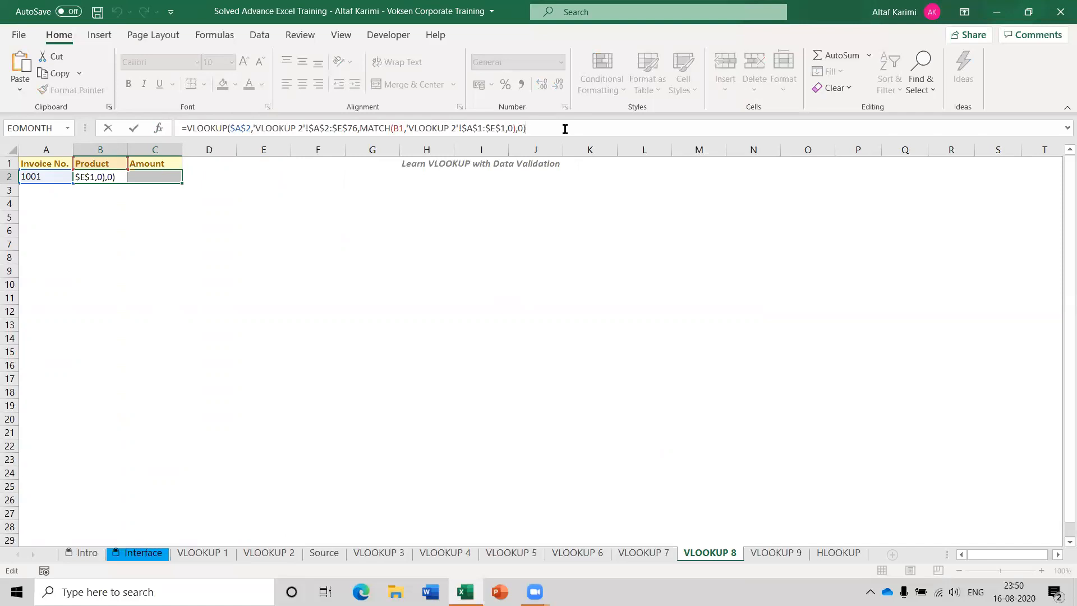
pyautogui.hotkey('ctrl', 'Return')
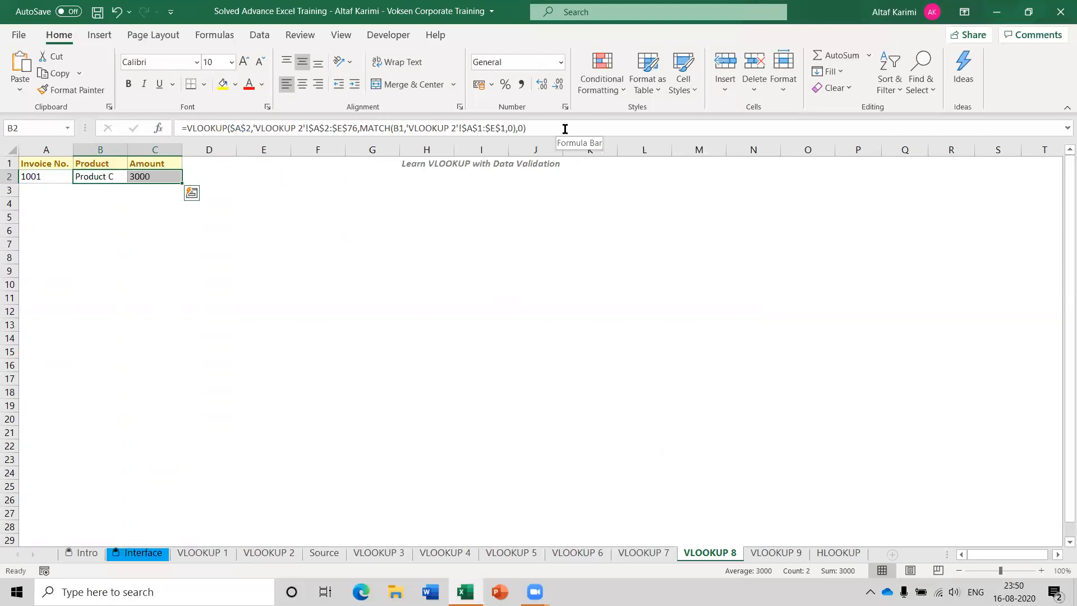
pyautogui.hotkey('ctrl', 's')
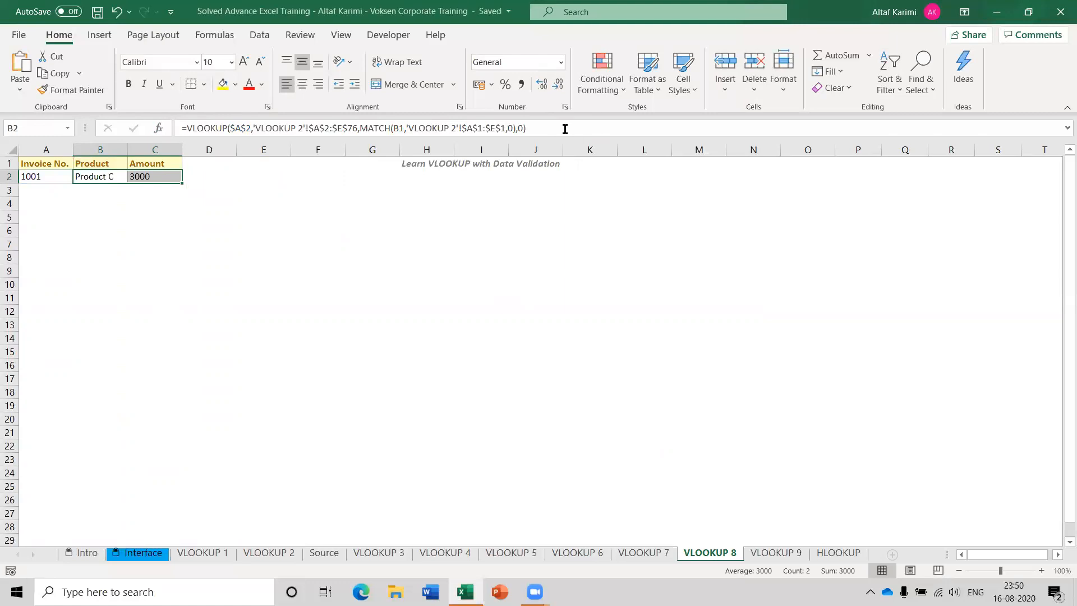
pyautogui.click(100, 179)
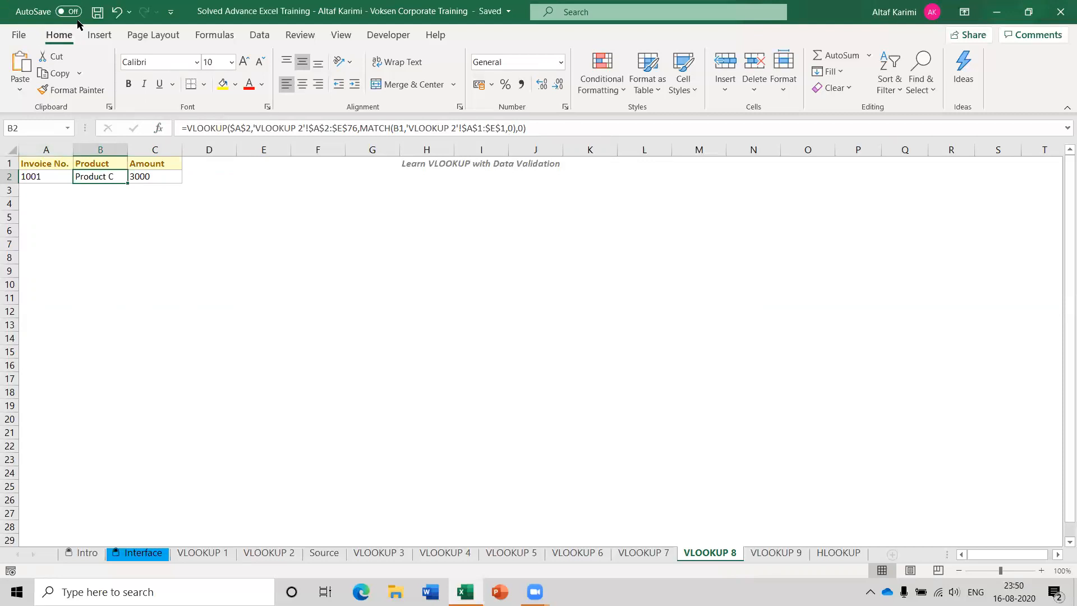
pyautogui.click(98, 12)
# Step: Test the lookup by entering 1099 as the invoice number in A2
pyautogui.click(60, 179)
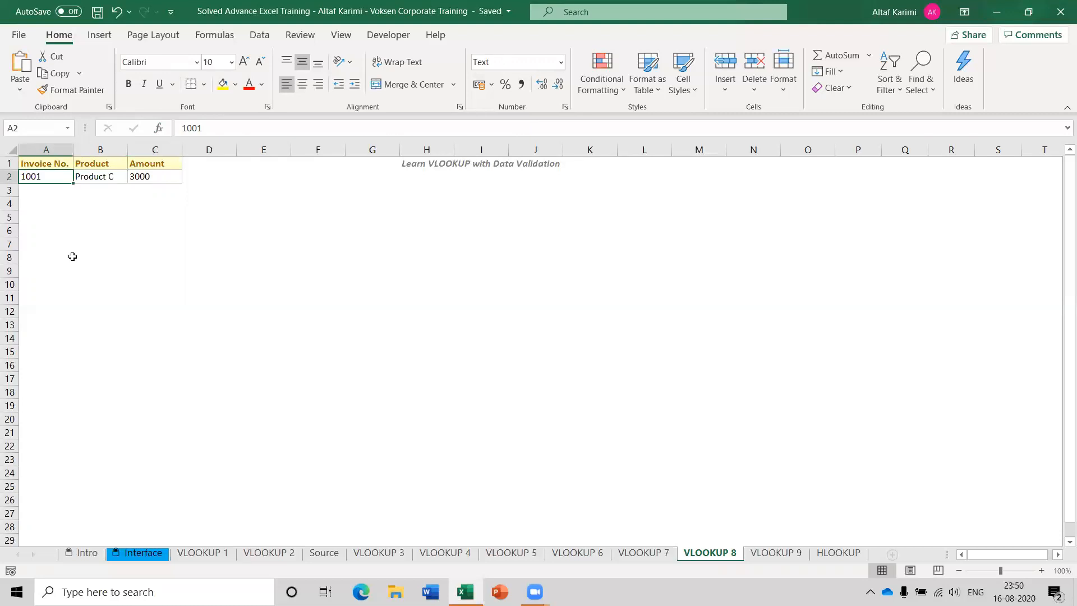
pyautogui.write('10')
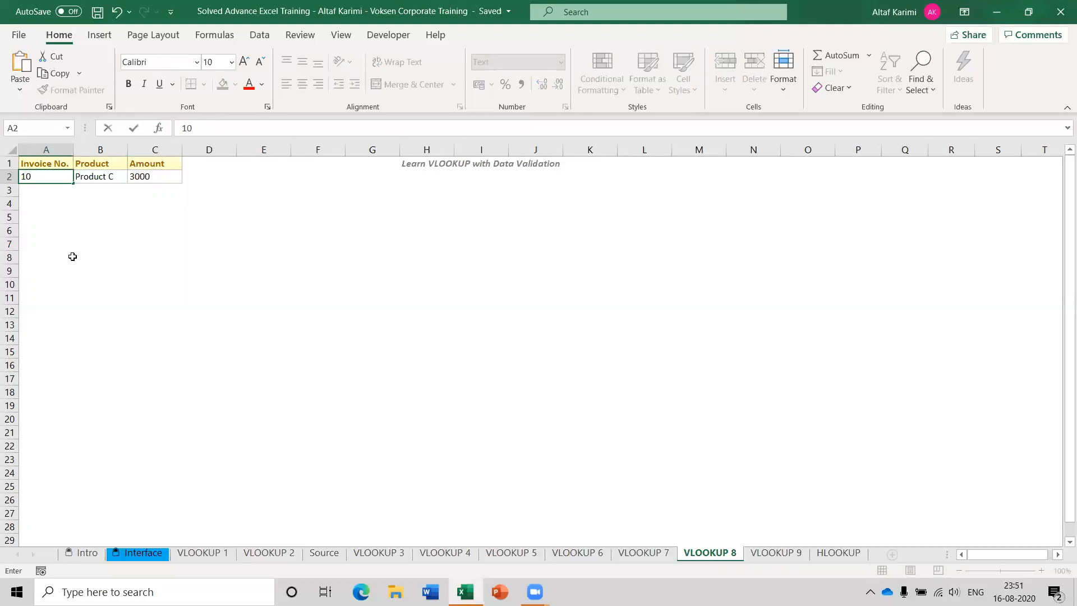
pyautogui.write('99')
pyautogui.press('Return')
pyautogui.press('Up')
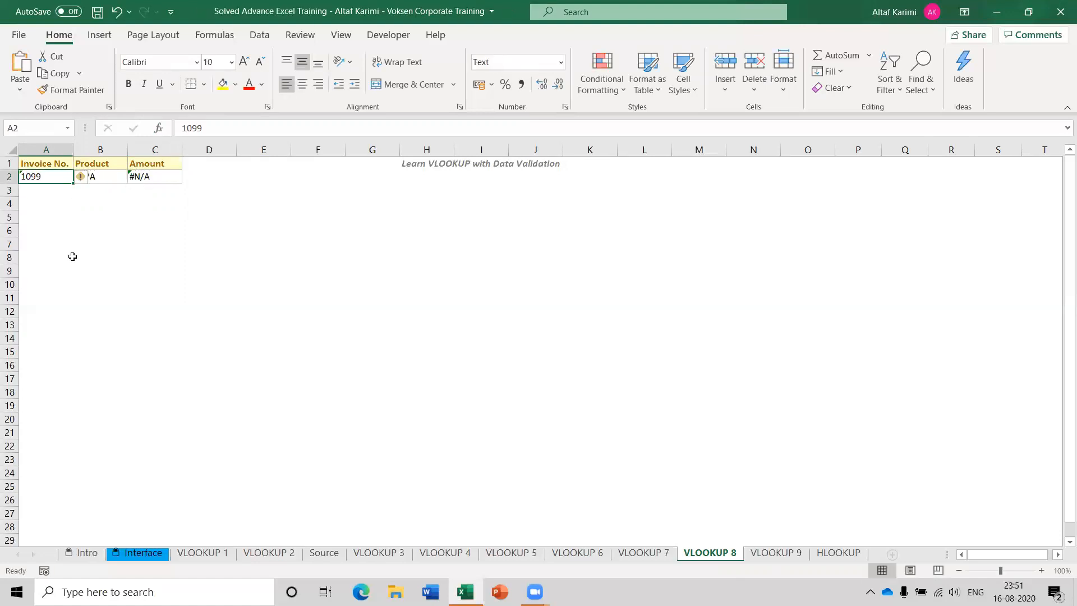
pyautogui.press('Right')
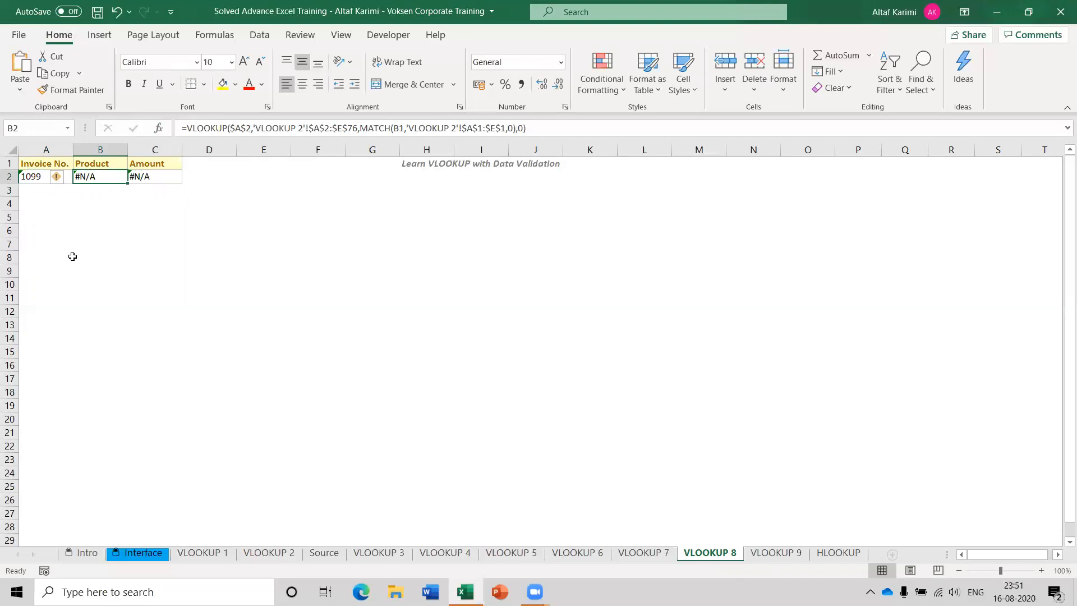
# Step: Check the extent of the invoice numbers on the VLOOKUP 2 sheet and set A2 on VLOOKUP 8 to 1075
pyautogui.click(278, 554)
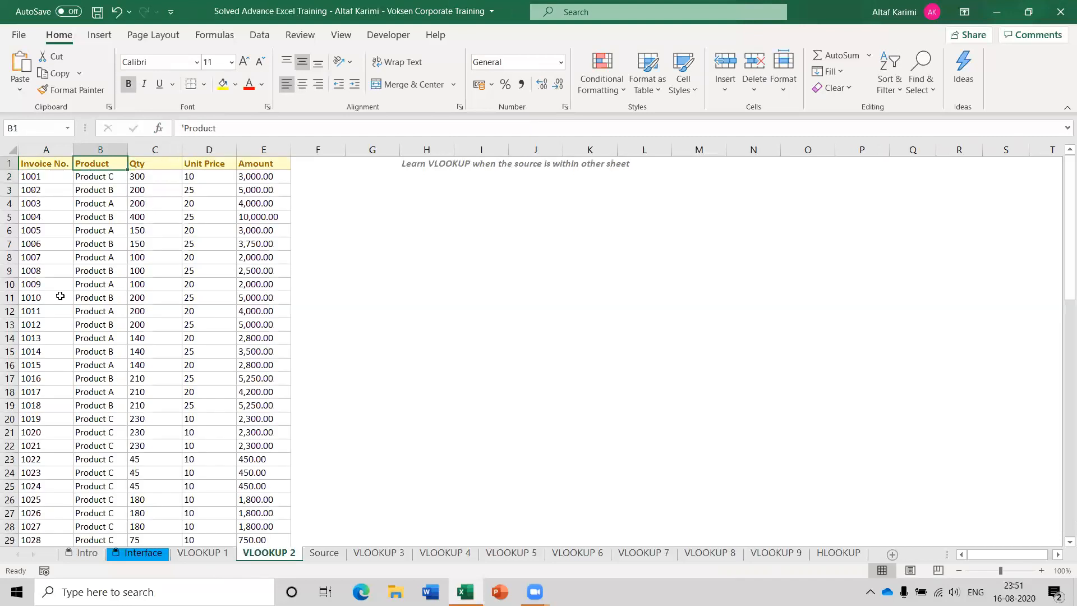
pyautogui.click(50, 176)
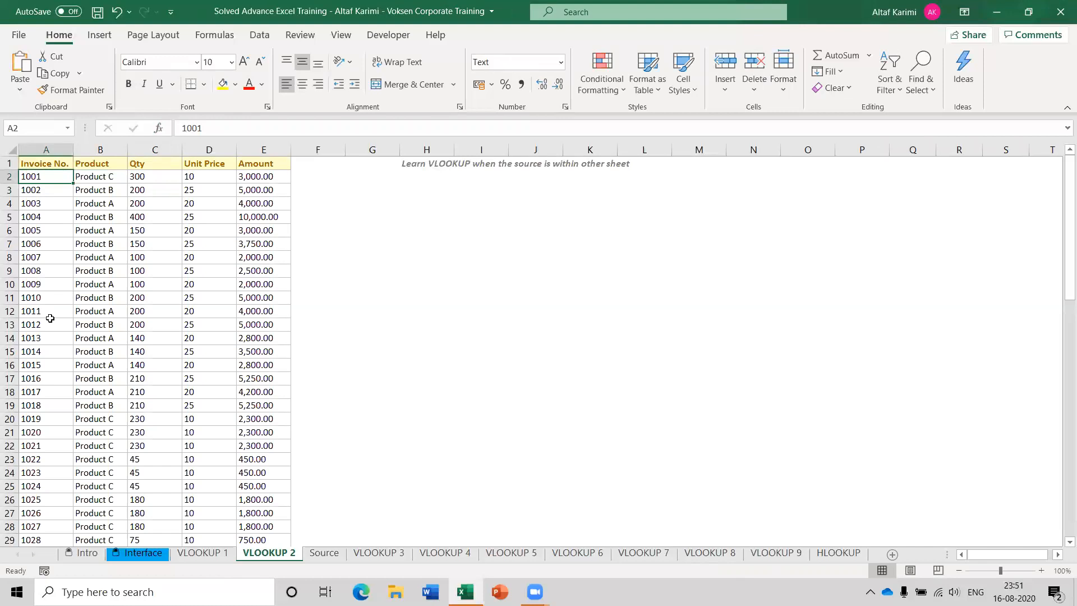
pyautogui.hotkey('ctrl', 'Down')
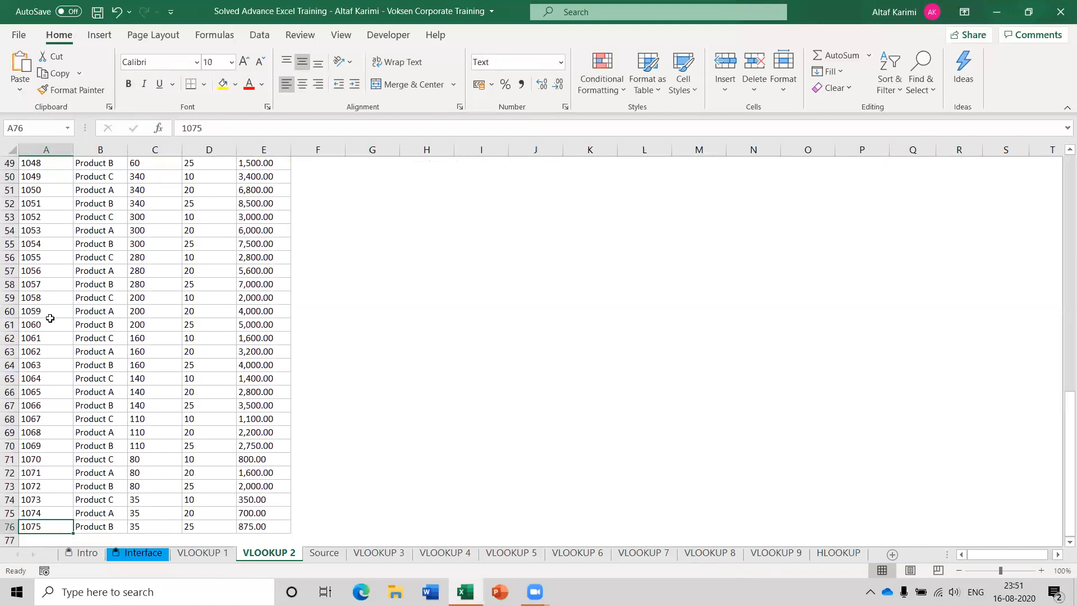
pyautogui.hotkey('ctrl', 'Up')
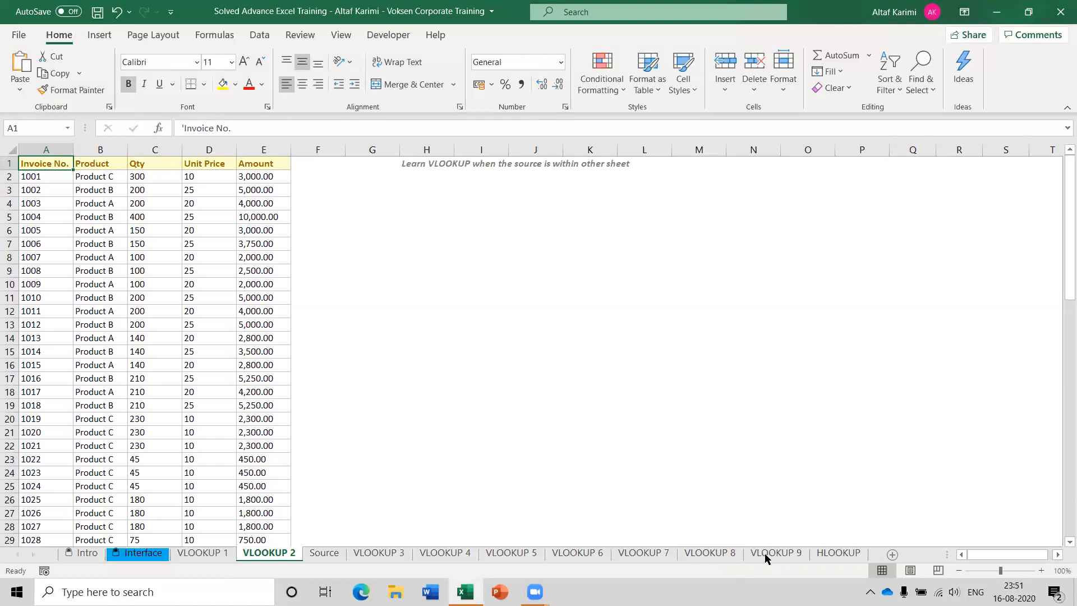
pyautogui.click(720, 554)
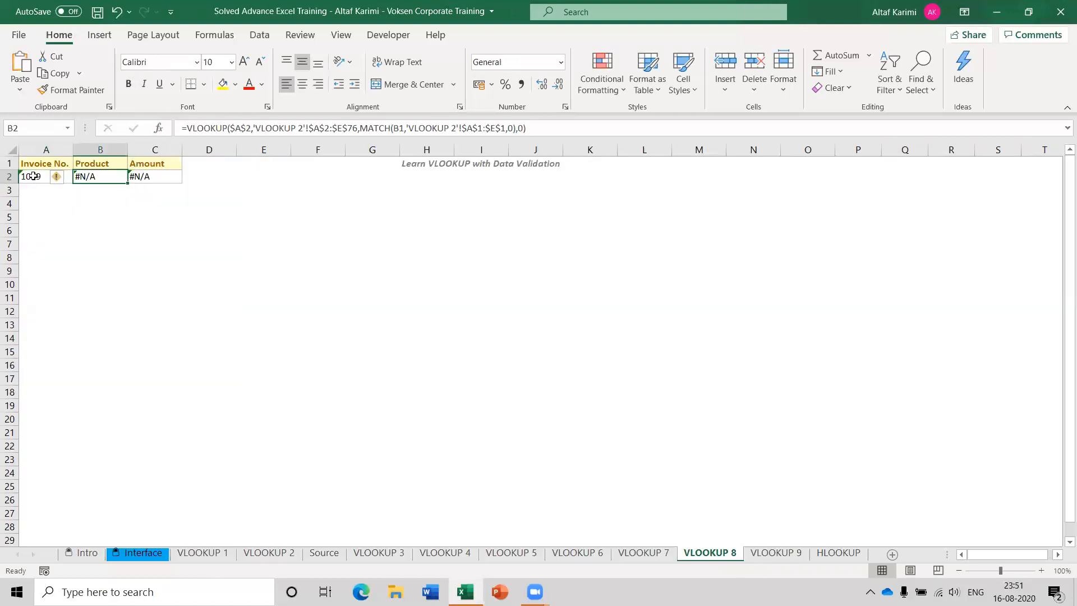
pyautogui.click(33, 176)
pyautogui.write('1075')
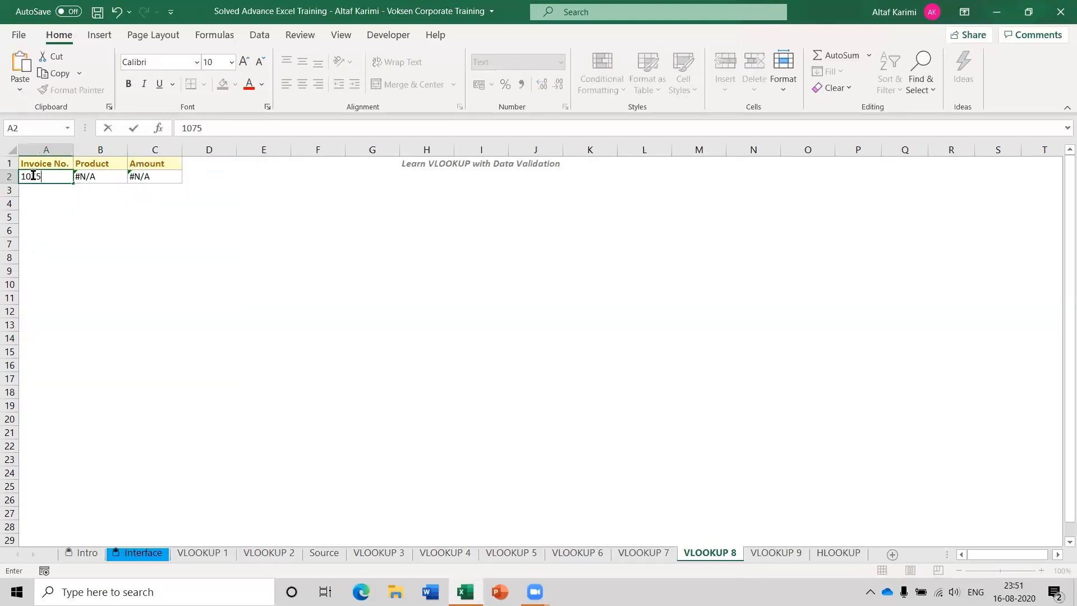
pyautogui.press('Return')
pyautogui.press('Up')
pyautogui.press('Right')
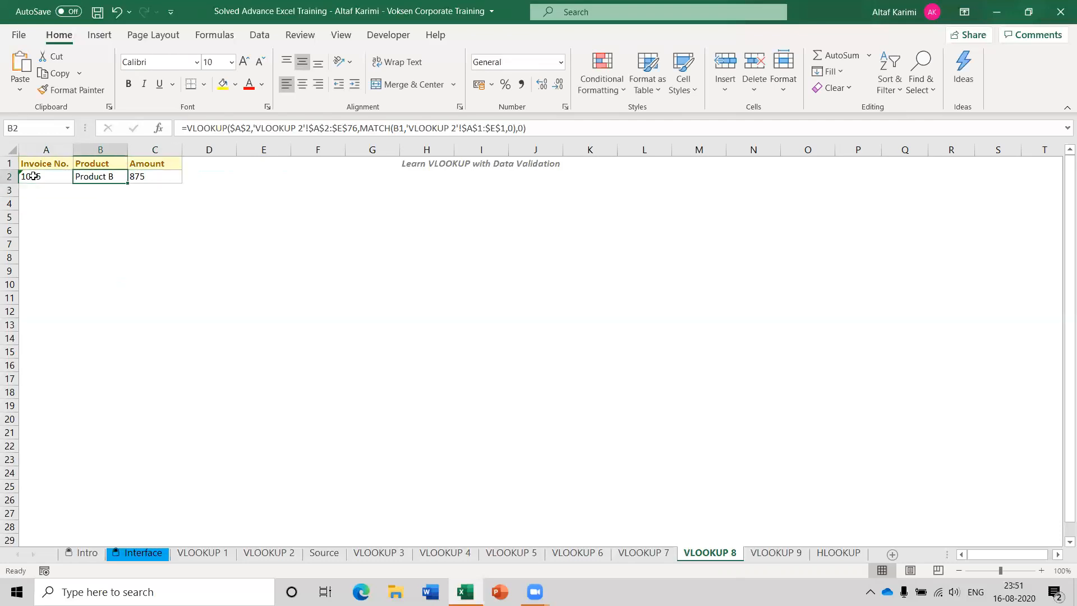
pyautogui.press('Left')
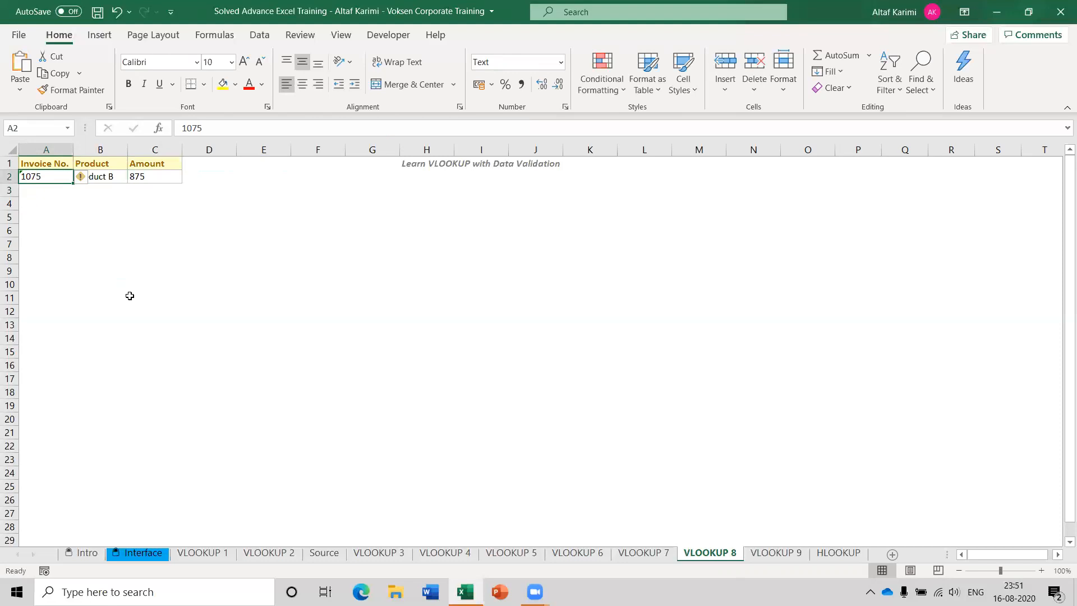
pyautogui.press('Right')
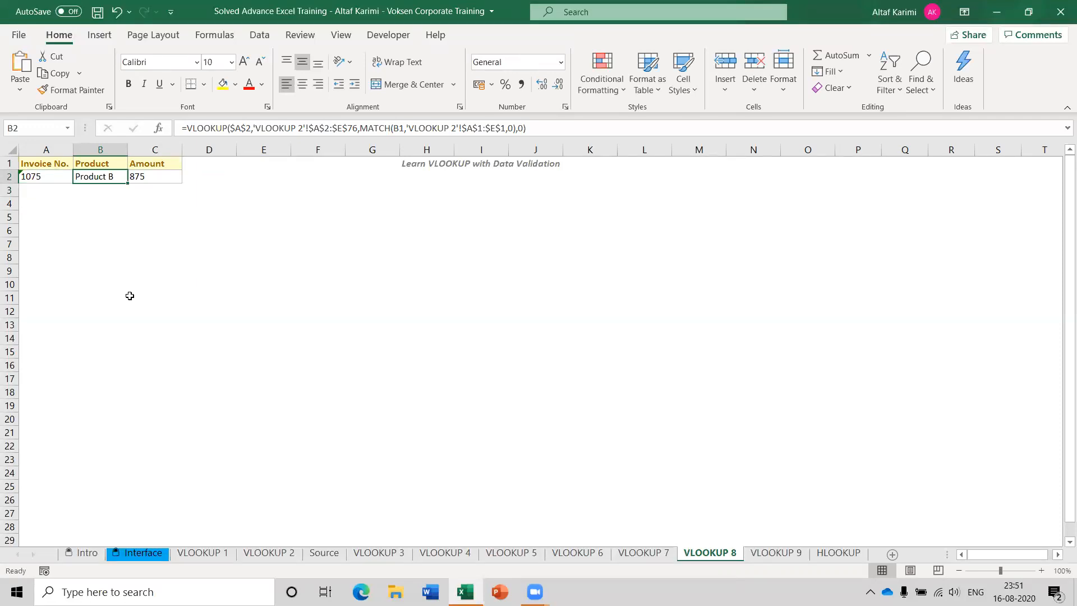
pyautogui.press('Left')
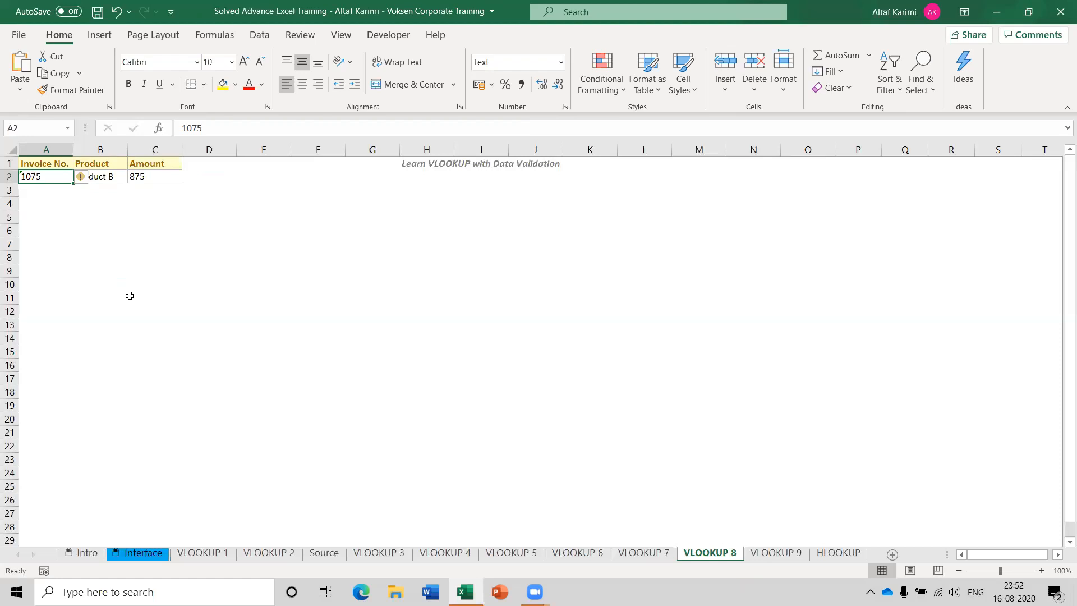
# Step: Clear the invoice number in A2 and set its data validation to allow only whole numbers
pyautogui.press('Delete')
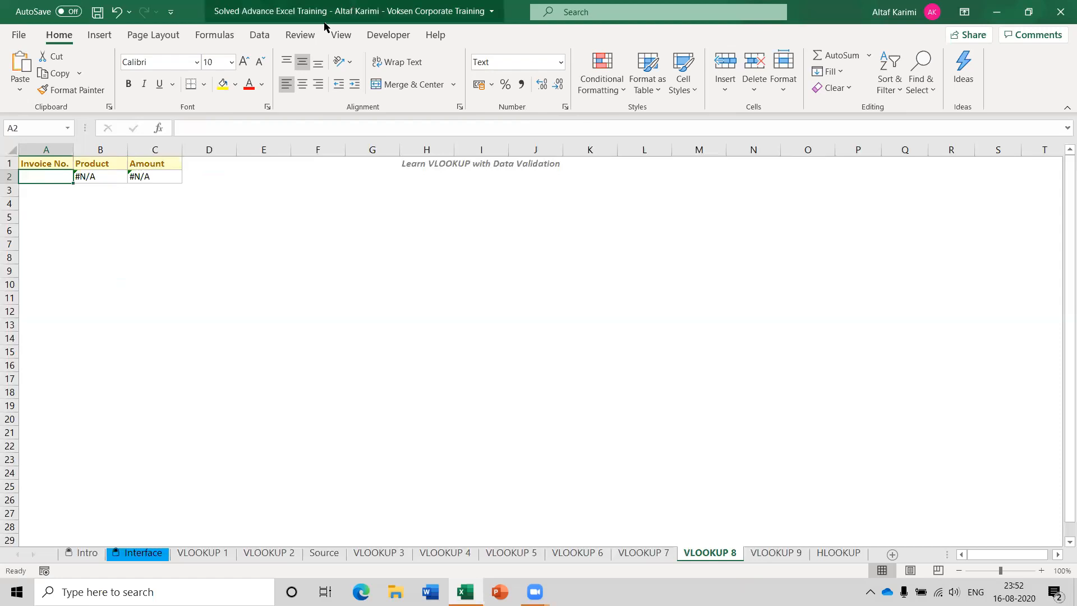
pyautogui.click(260, 37)
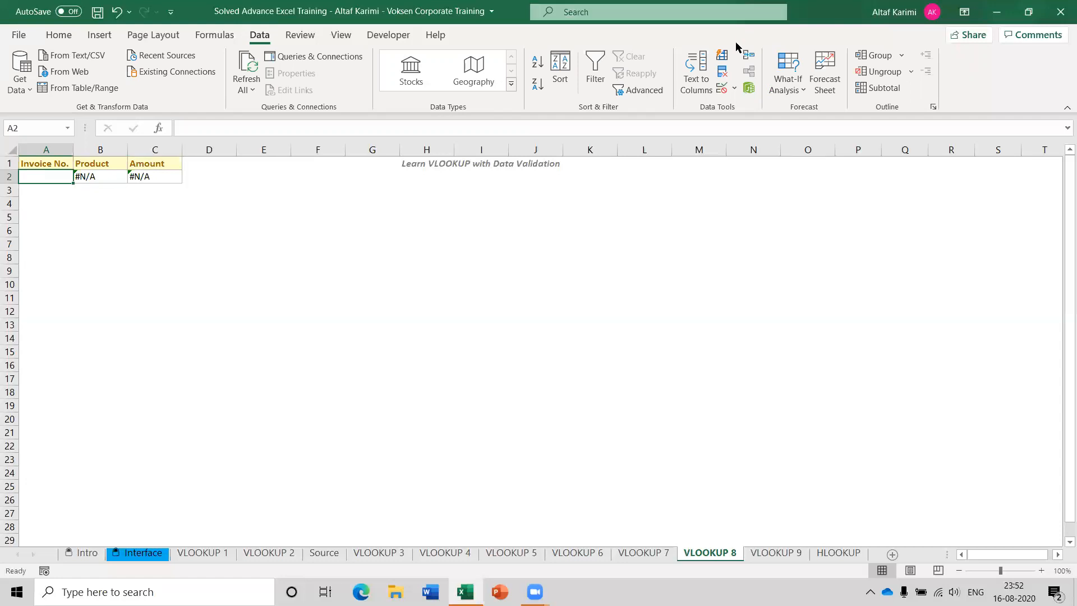
pyautogui.click(735, 90)
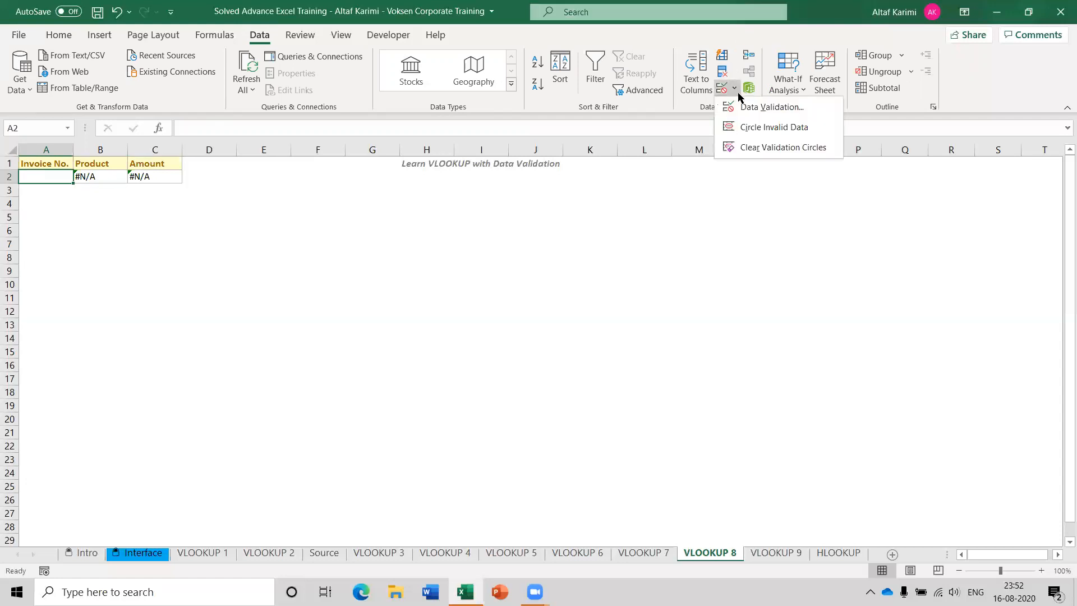
pyautogui.click(765, 110)
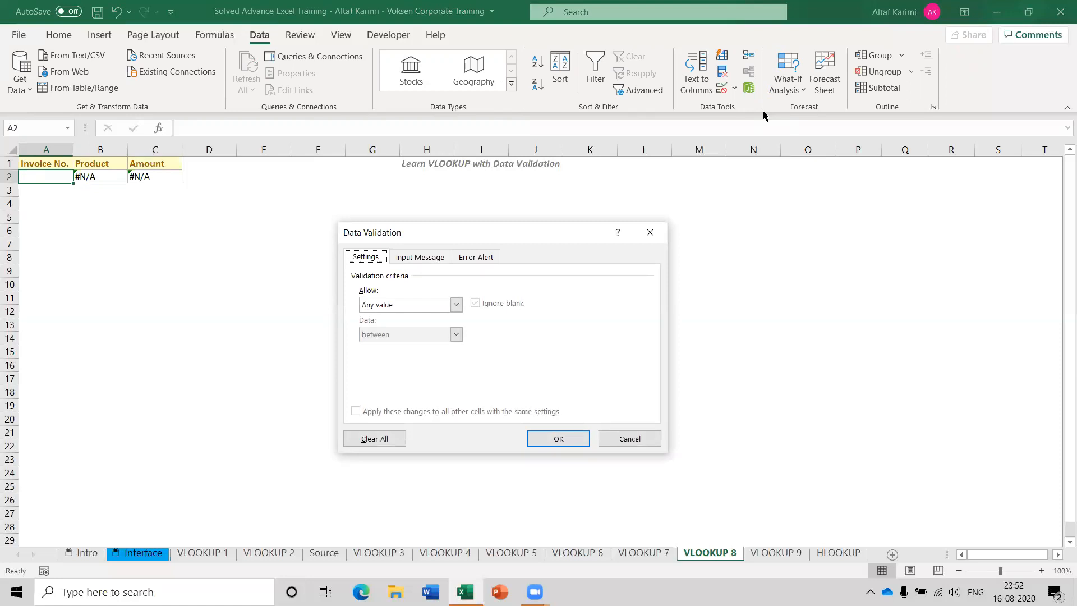
pyautogui.click(406, 306)
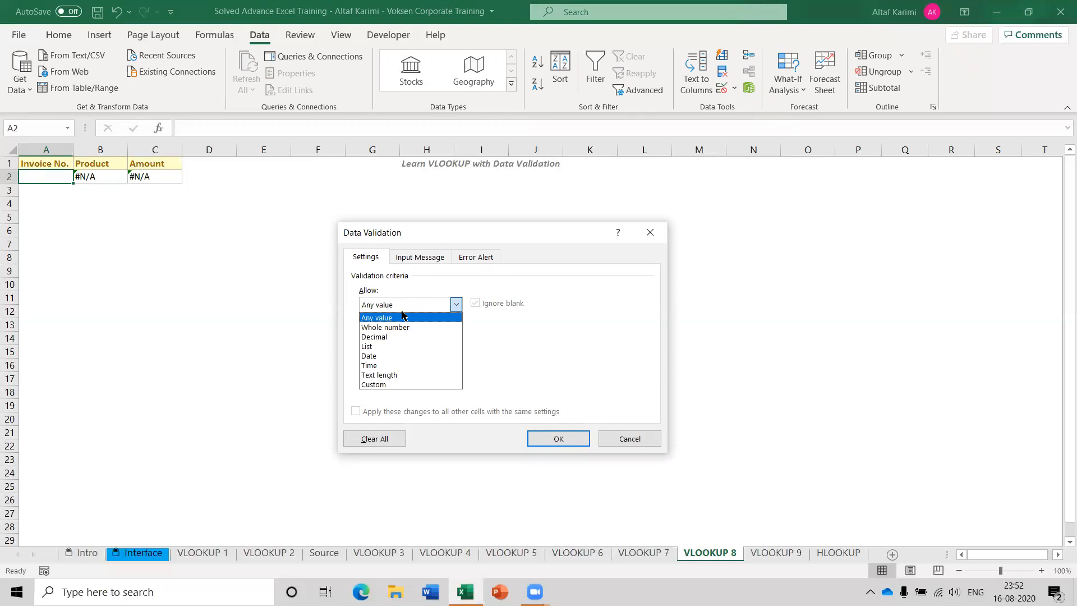
pyautogui.click(391, 318)
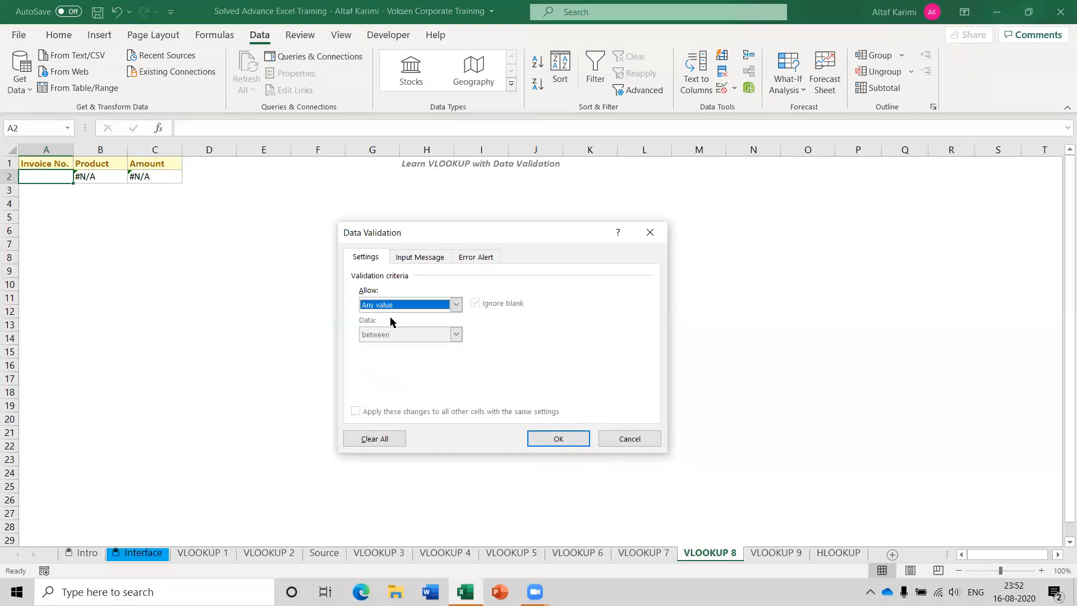
pyautogui.click(456, 305)
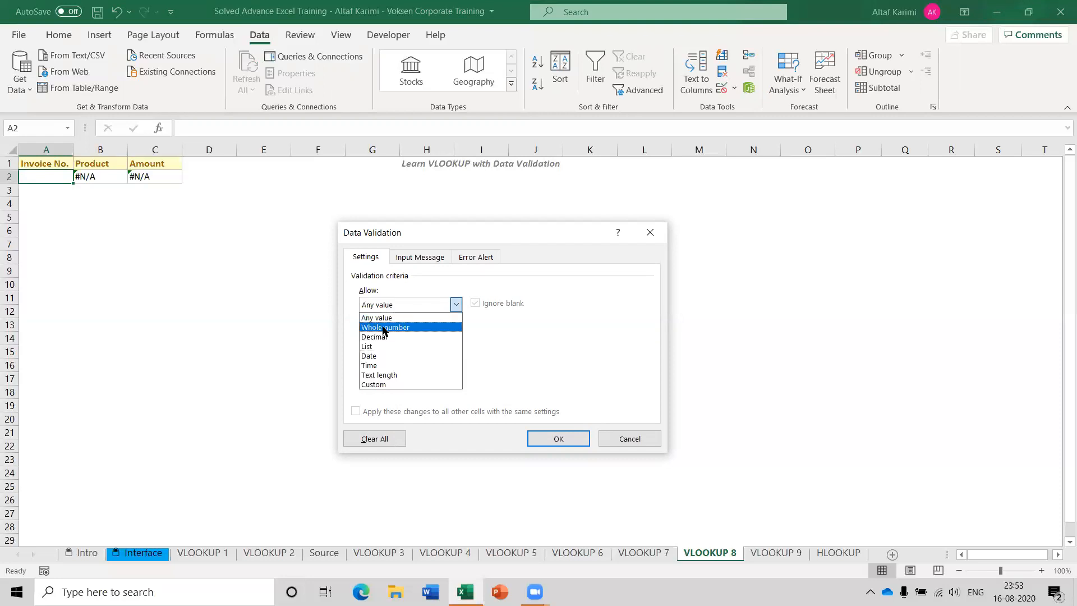
pyautogui.click(385, 327)
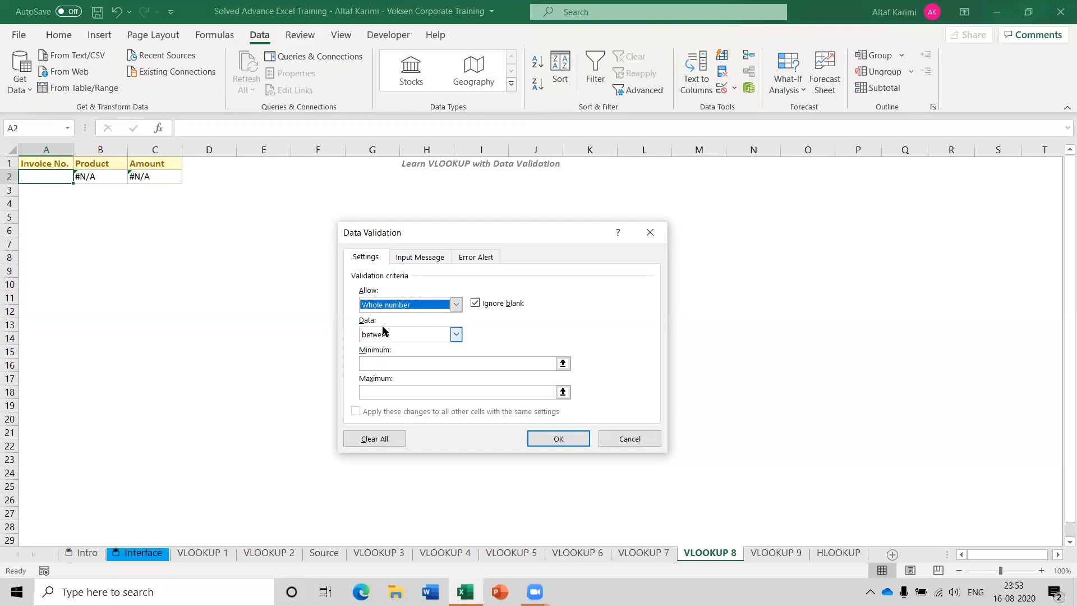
# Step: Limit A2's whole-number validation to values between 1001 and 1075 and apply the rule
pyautogui.click(390, 337)
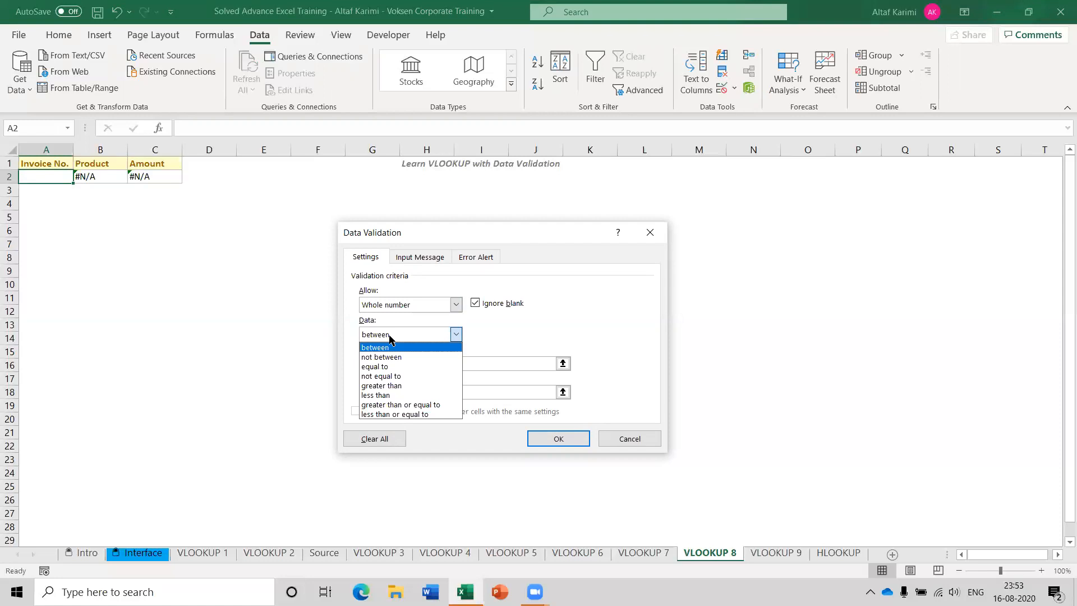
pyautogui.click(391, 348)
pyautogui.click(389, 365)
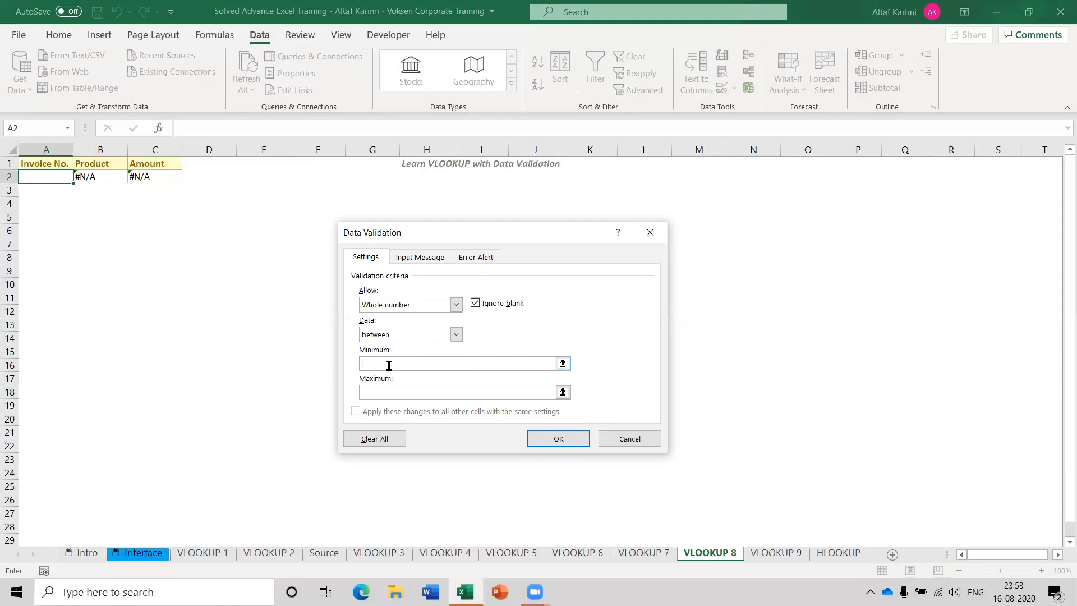
pyautogui.write('1001')
pyautogui.press('Tab')
pyautogui.write('1075')
pyautogui.click(558, 440)
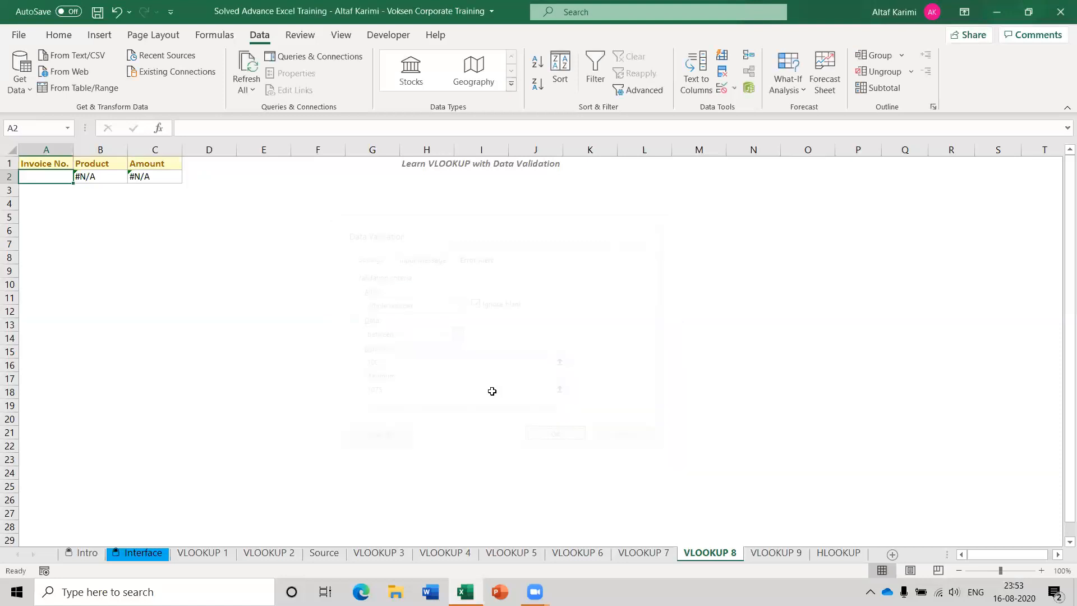
# Step: Try entering 1001 as the invoice number in A2, then discard the entry
pyautogui.write('1')
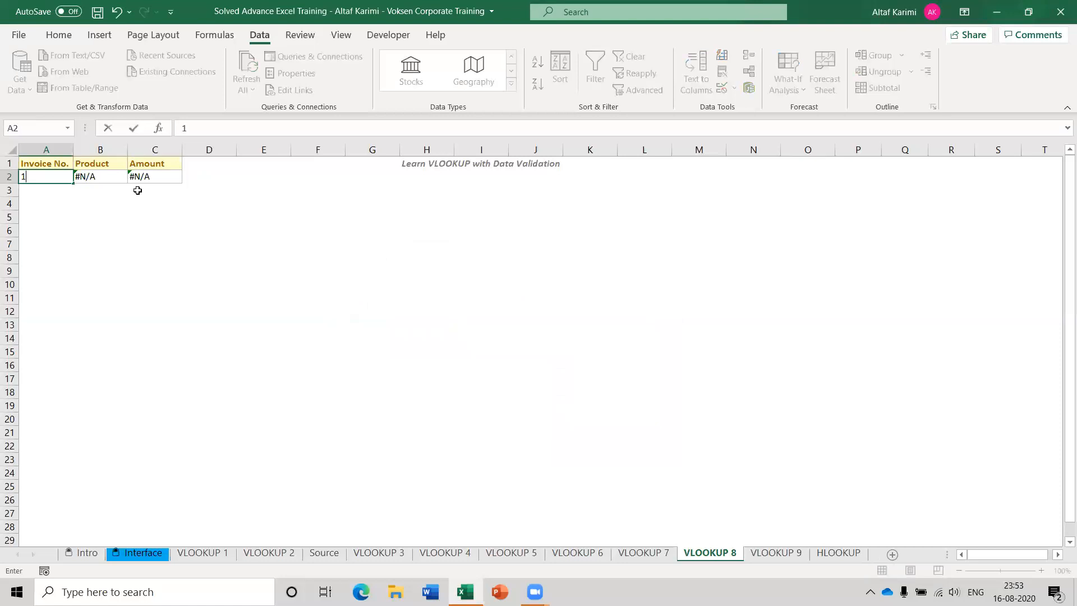
pyautogui.write('001')
pyautogui.press('Return')
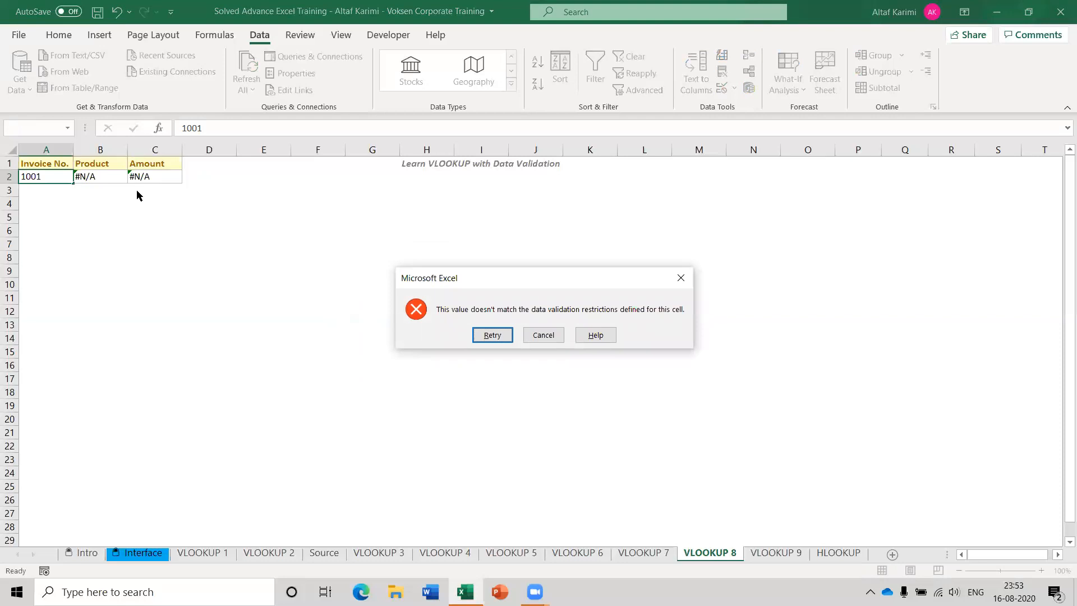
pyautogui.press('Return')
pyautogui.press('Home')
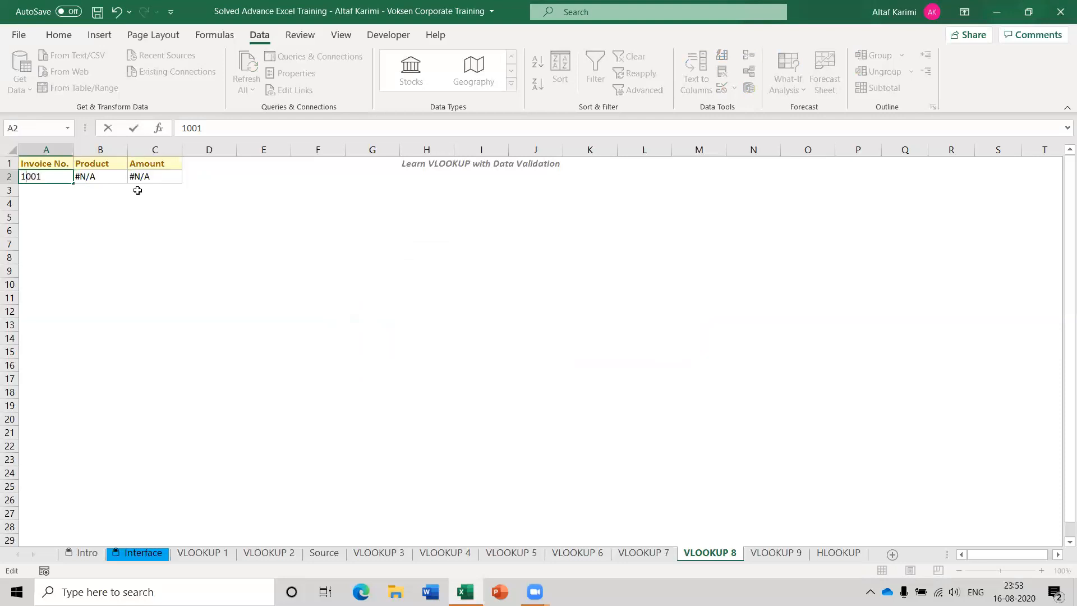
pyautogui.press('Escape')
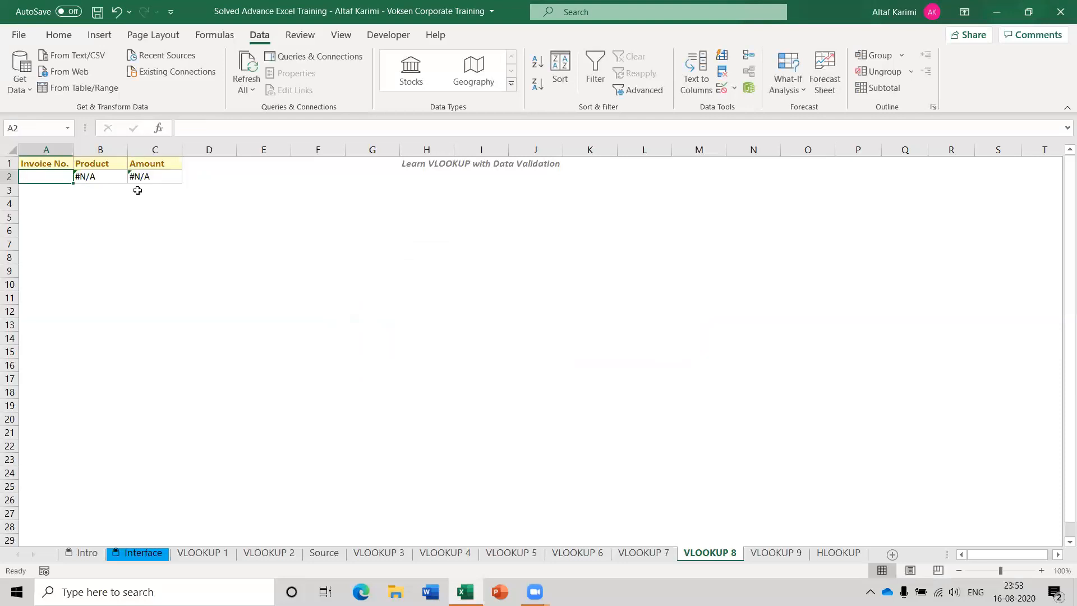
# Step: Review the whole-number validation rule on A2 without changing it, and undo the rule's application
pyautogui.click(734, 88)
pyautogui.click(755, 107)
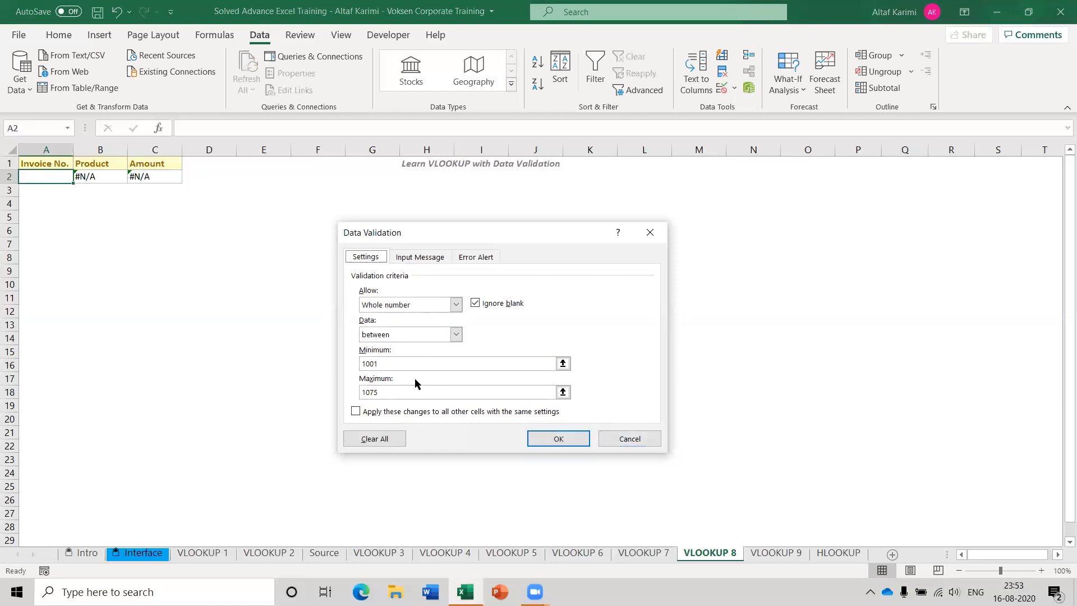
pyautogui.click(629, 438)
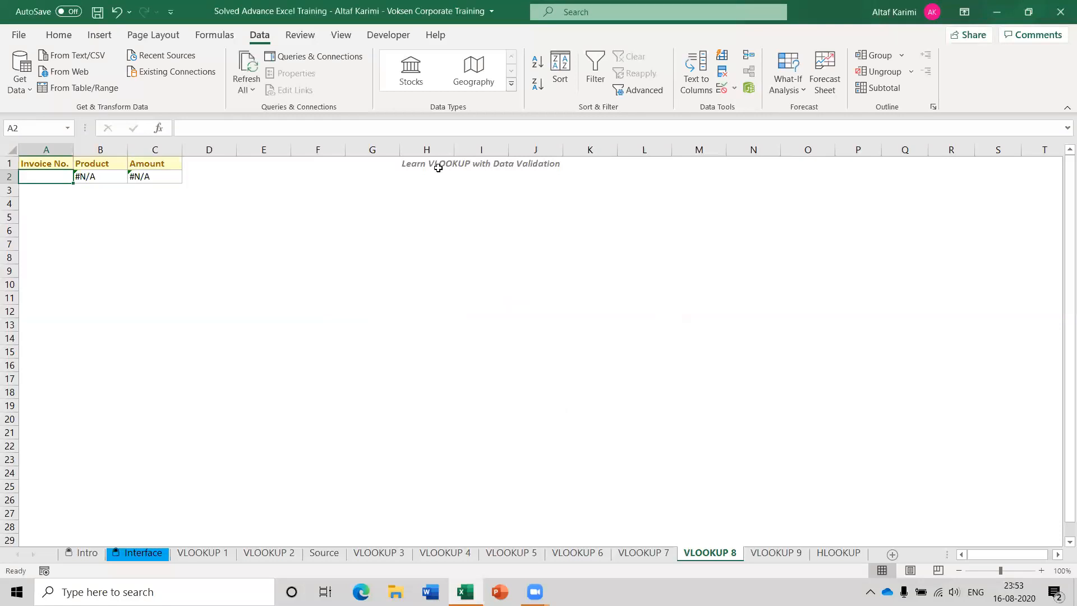
pyautogui.click(59, 35)
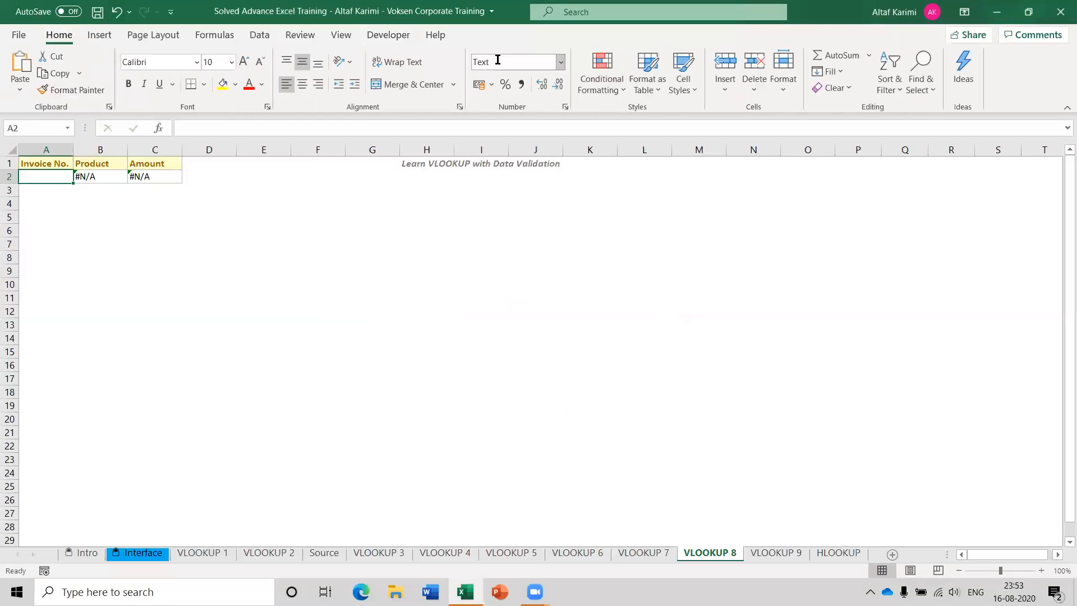
pyautogui.hotkey('ctrl', 'z')
# Step: Copy the first invoice number from A2 of the VLOOKUP 2 sheet into A2 of VLOOKUP 8
pyautogui.click(195, 553)
pyautogui.click(320, 553)
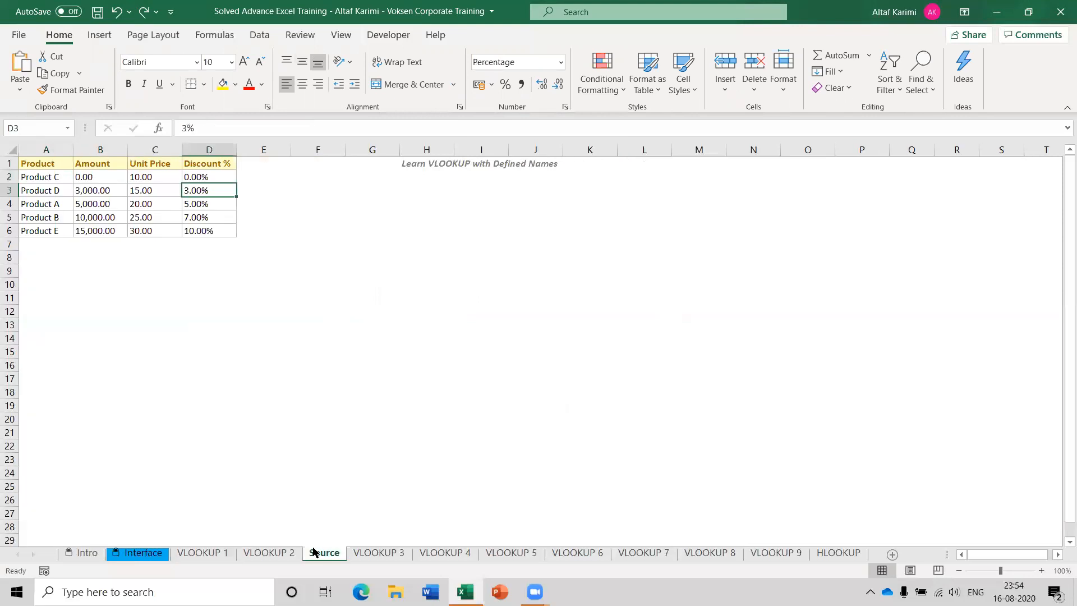
pyautogui.click(278, 554)
pyautogui.click(48, 178)
pyautogui.hotkey('ctrl', 'c')
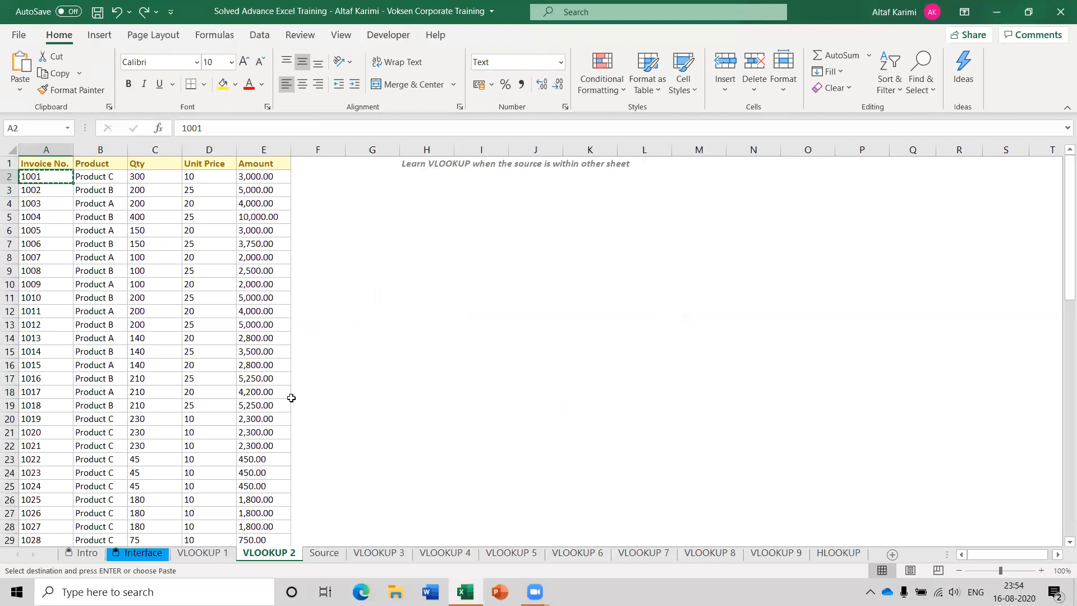
pyautogui.click(710, 554)
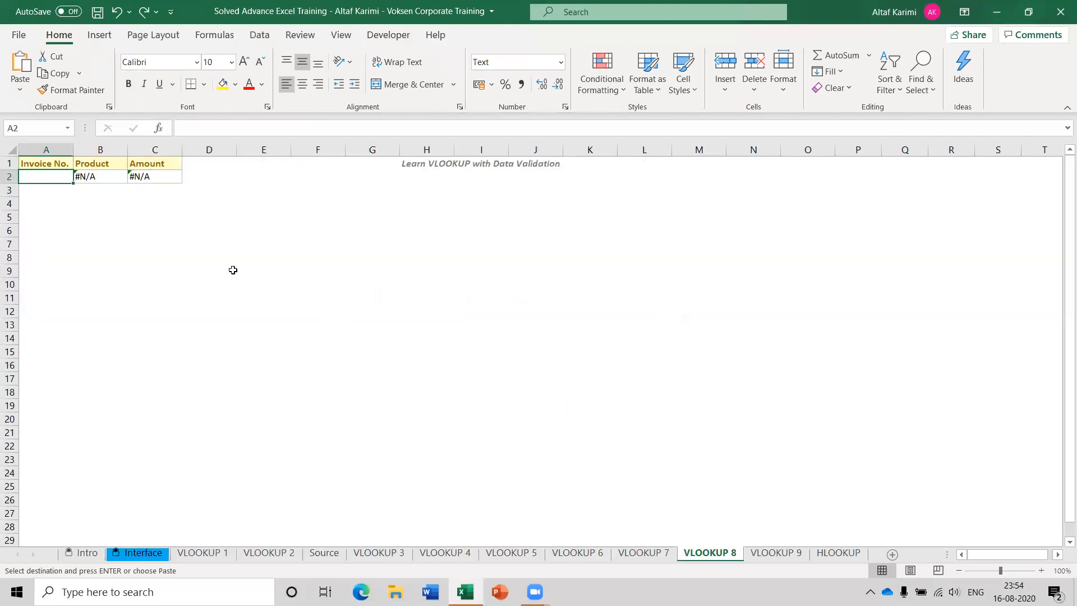
pyautogui.hotkey('ctrl', 'v')
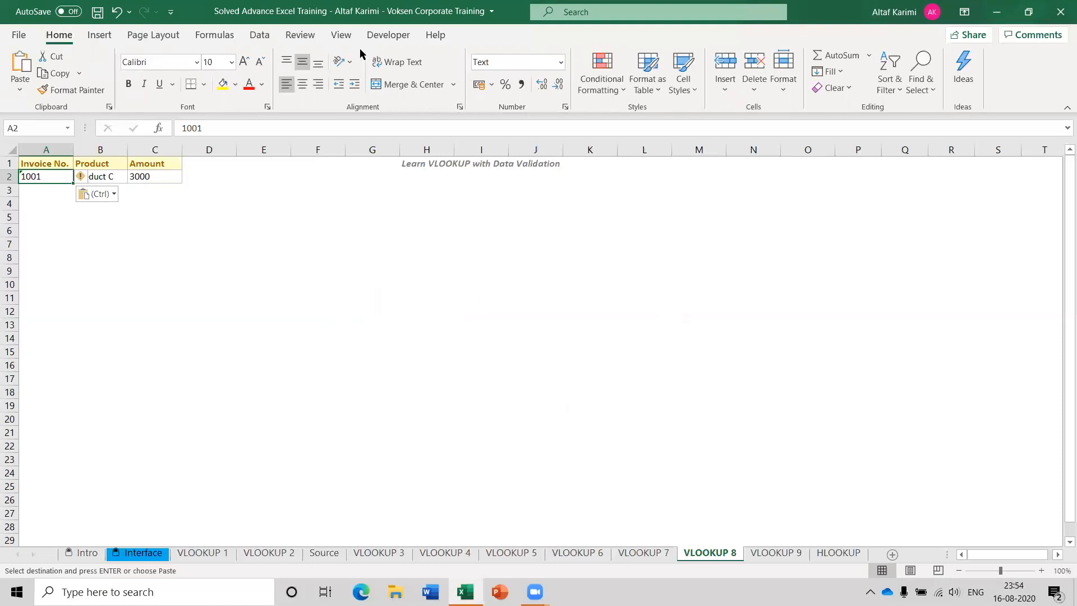
# Step: Apply data validation to A2 that allows whole numbers between 1001 and 1075
pyautogui.click(258, 35)
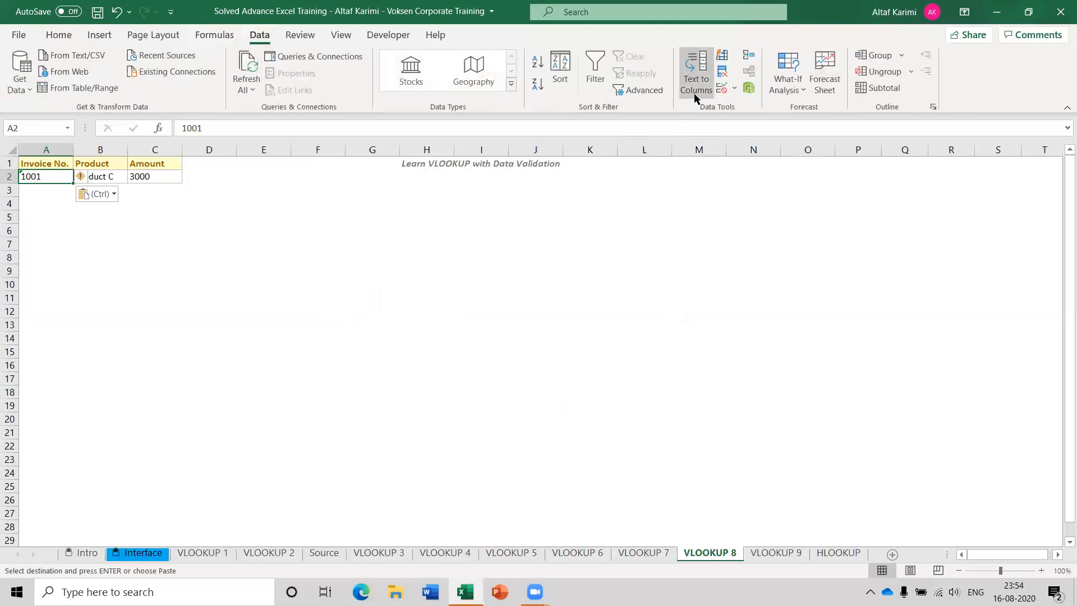
pyautogui.click(734, 88)
pyautogui.click(742, 107)
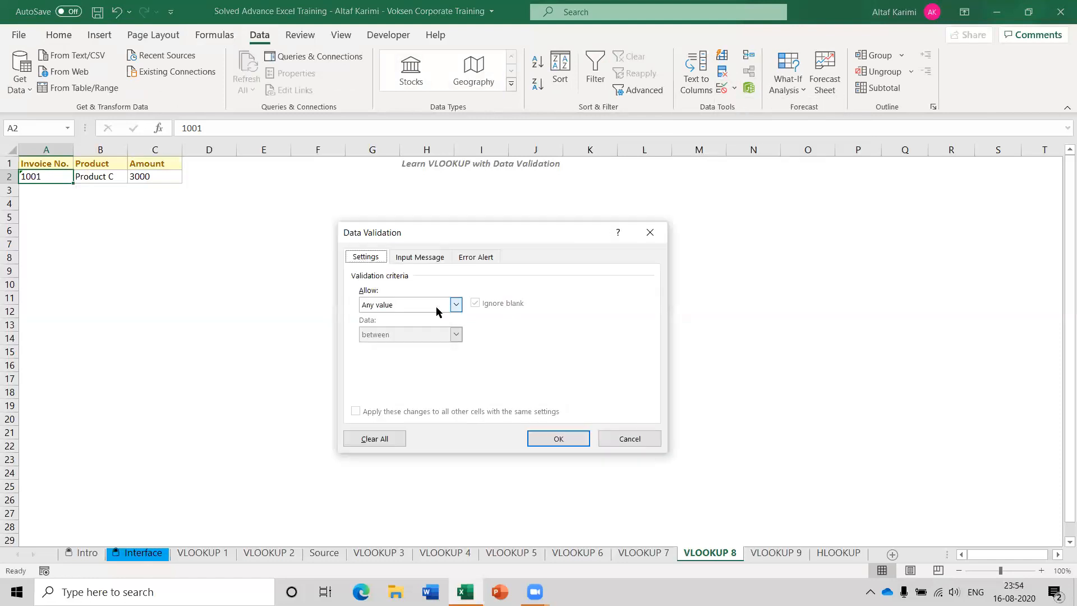
pyautogui.click(456, 305)
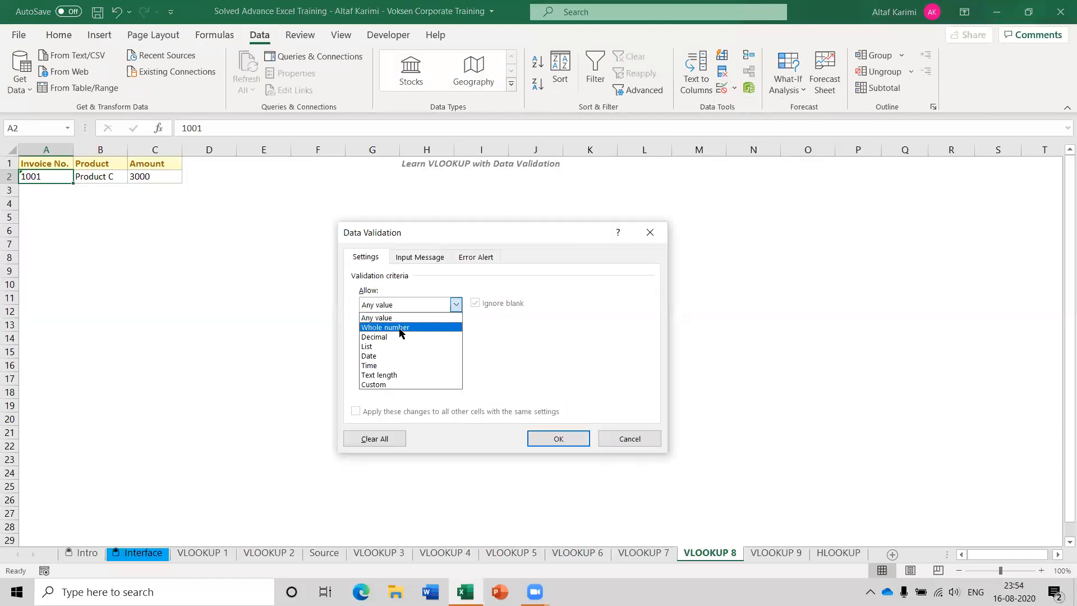
pyautogui.click(401, 328)
pyautogui.click(385, 364)
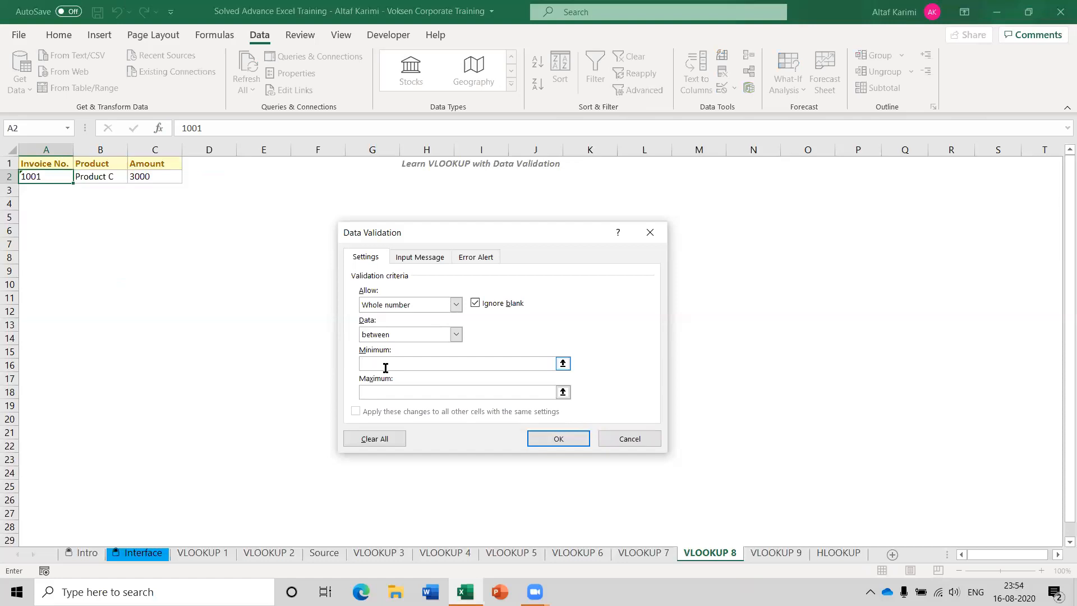
pyautogui.write('1001')
pyautogui.press('Tab')
pyautogui.write('1070')
pyautogui.press('Return')
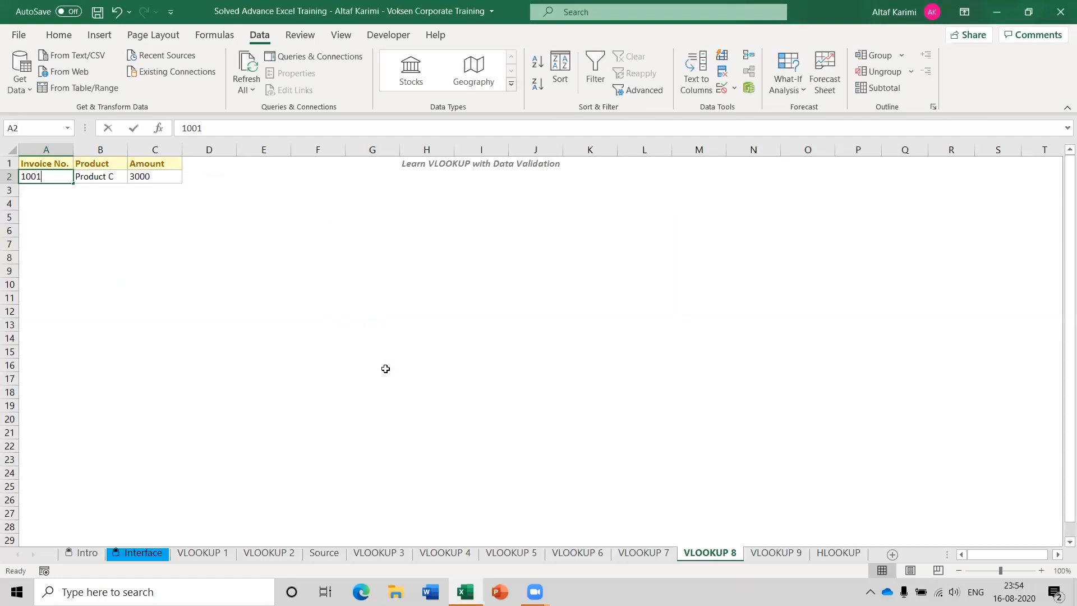
# Step: Try changing the invoice number in A2 to 1002 and cancel the entry
pyautogui.press('BackSpace')
pyautogui.write('2')
pyautogui.press('Return')
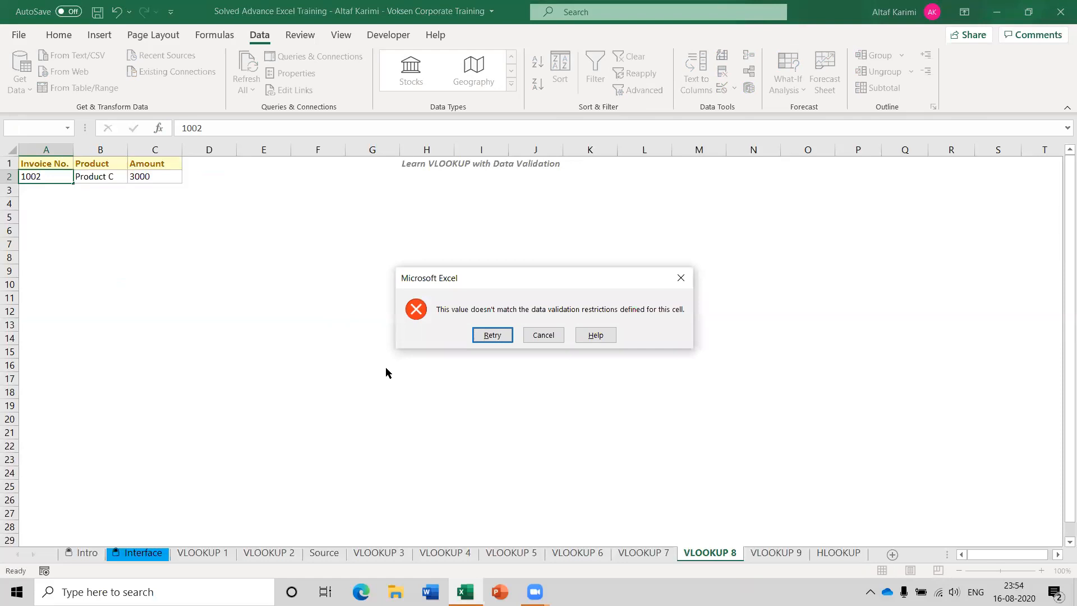
pyautogui.press('Tab')
pyautogui.press('Escape')
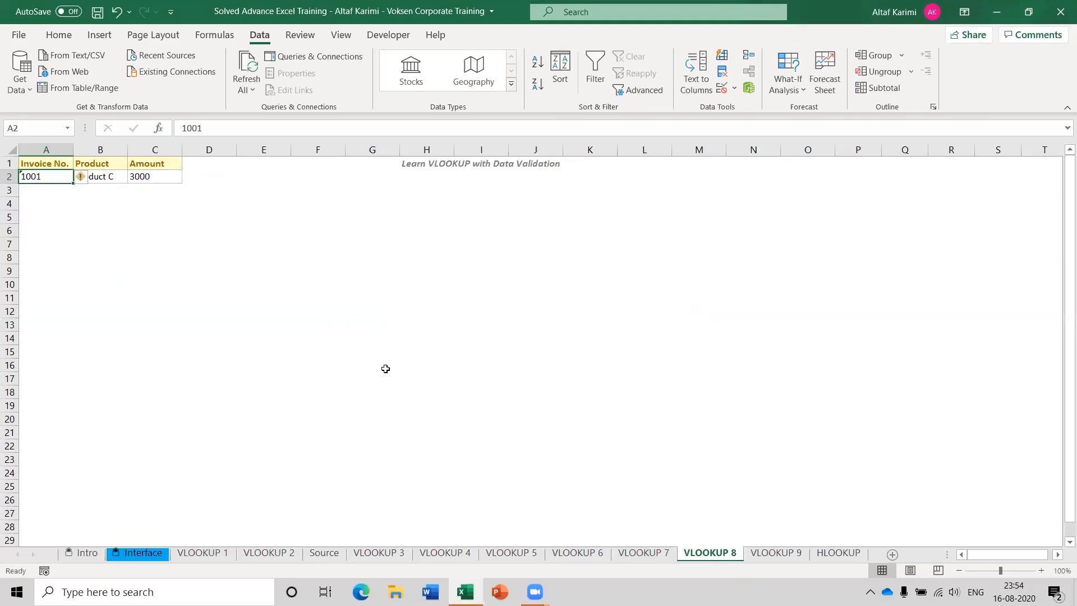
# Step: Change A2's data validation to a list sourced from all invoice numbers on the VLOOKUP 2 sheet, starting at A2
pyautogui.click(734, 89)
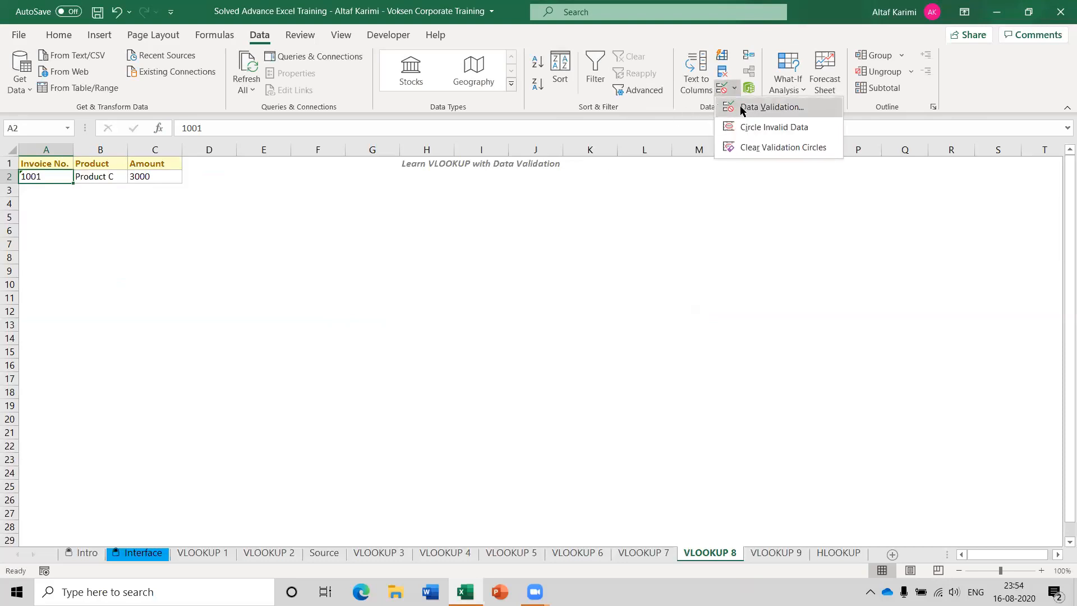
pyautogui.click(741, 106)
pyautogui.click(391, 309)
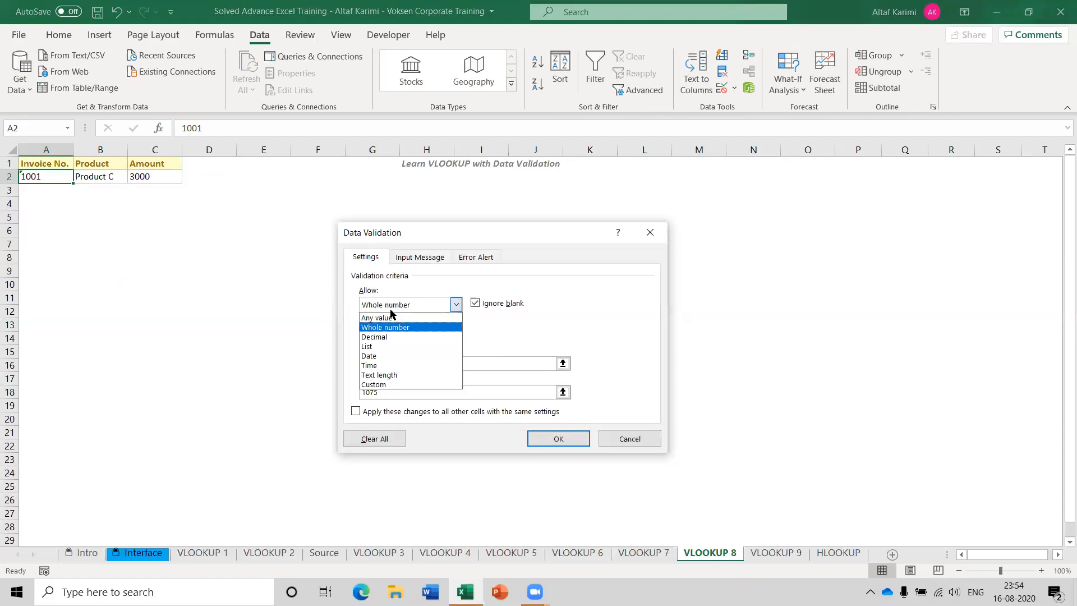
pyautogui.click(392, 347)
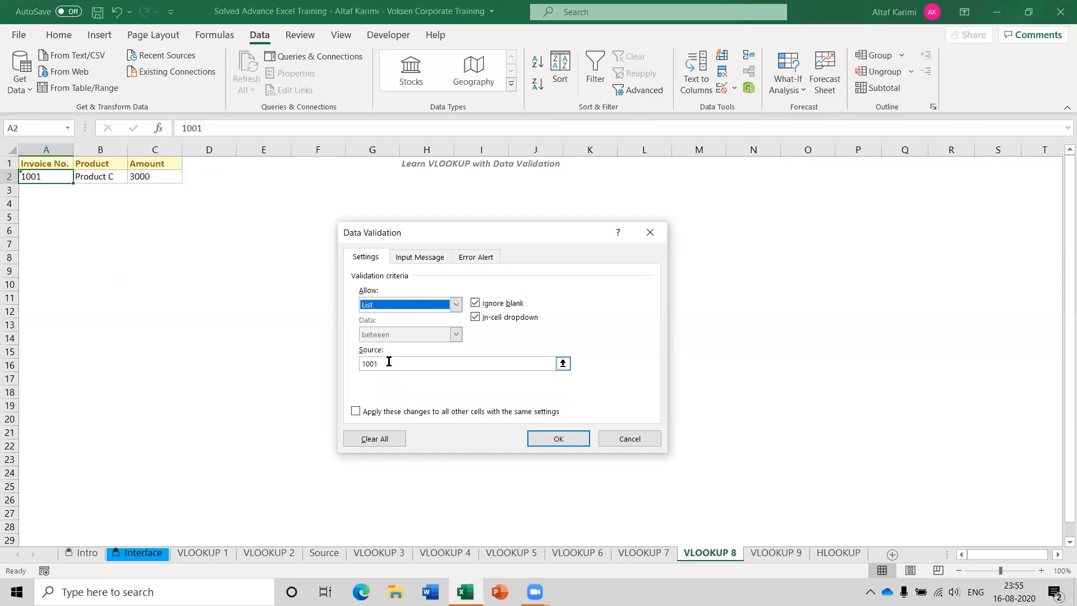
pyautogui.click(388, 362)
pyautogui.press('BackSpace')
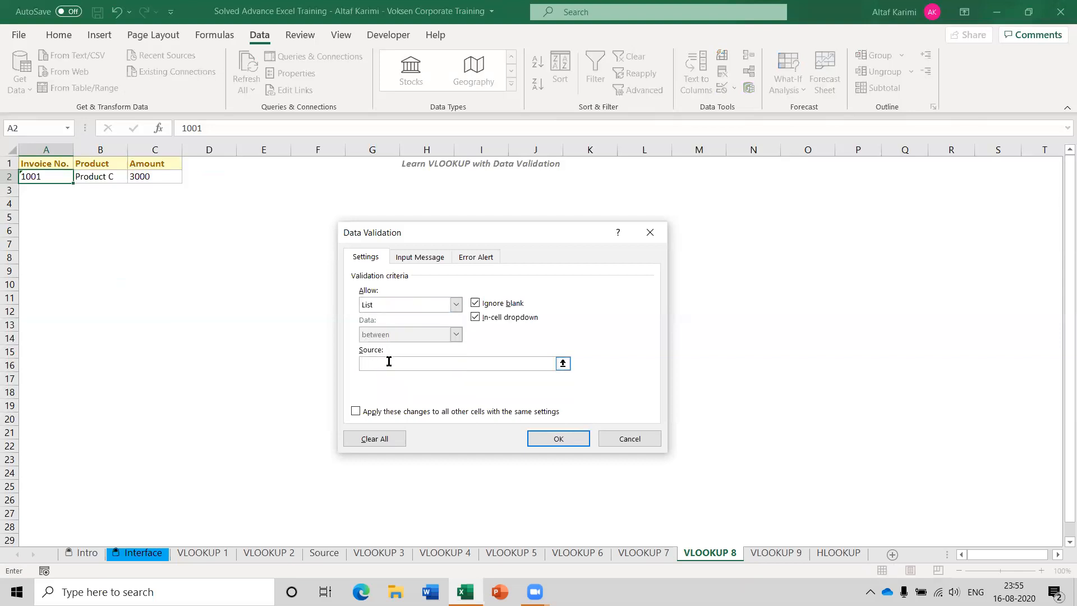
pyautogui.click(274, 553)
pyautogui.click(53, 174)
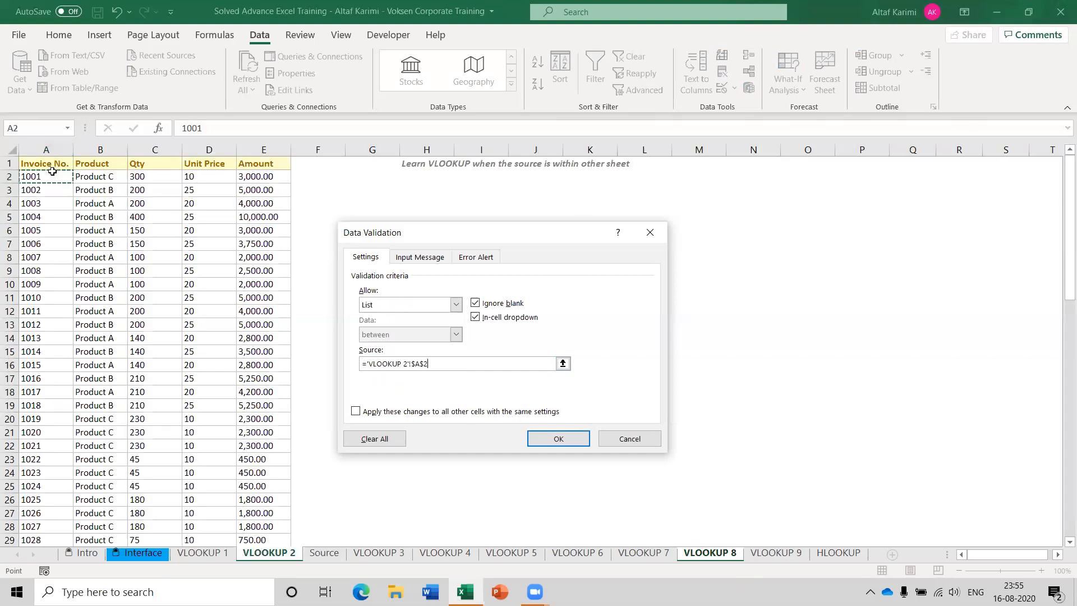
pyautogui.hotkey('ctrl', 'shift', 'Down')
pyautogui.press('Return')
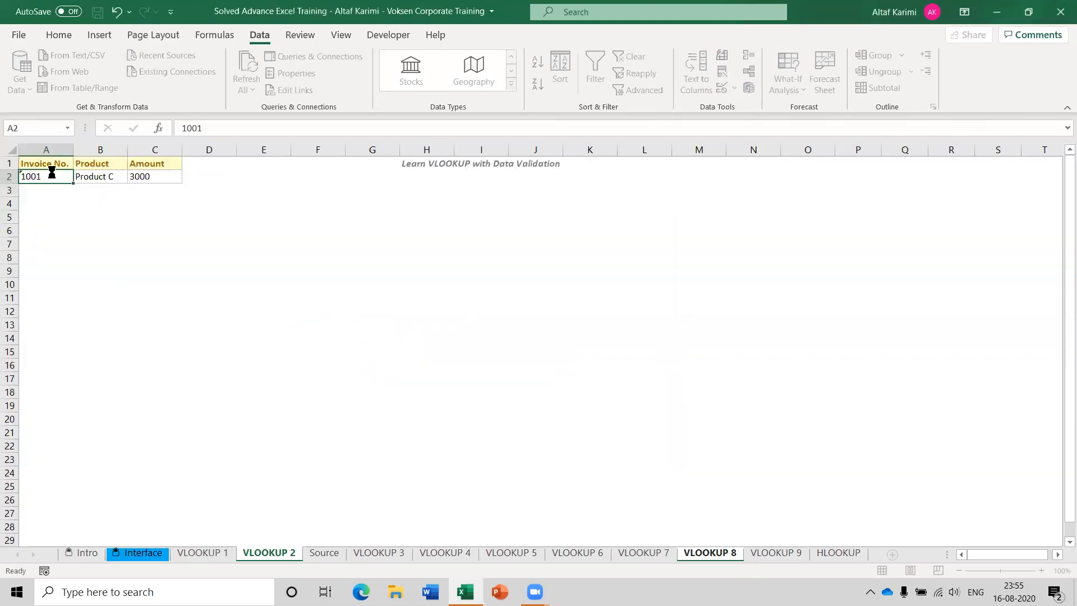
# Step: Try the invoice dropdown in A2 by choosing 1002, 1004 and 1007 in turn
pyautogui.click(79, 178)
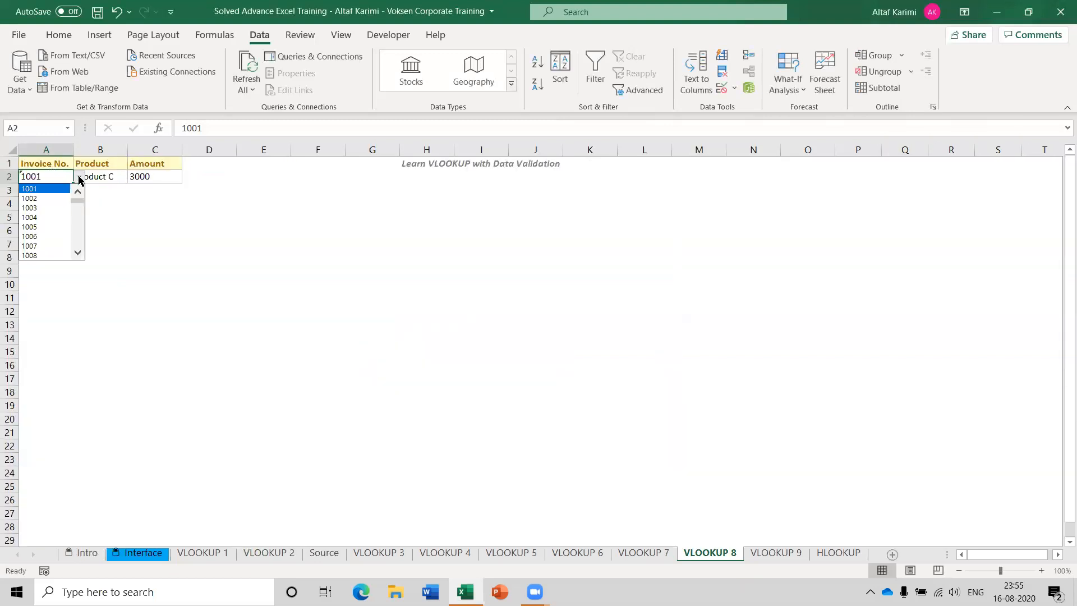
pyautogui.click(62, 198)
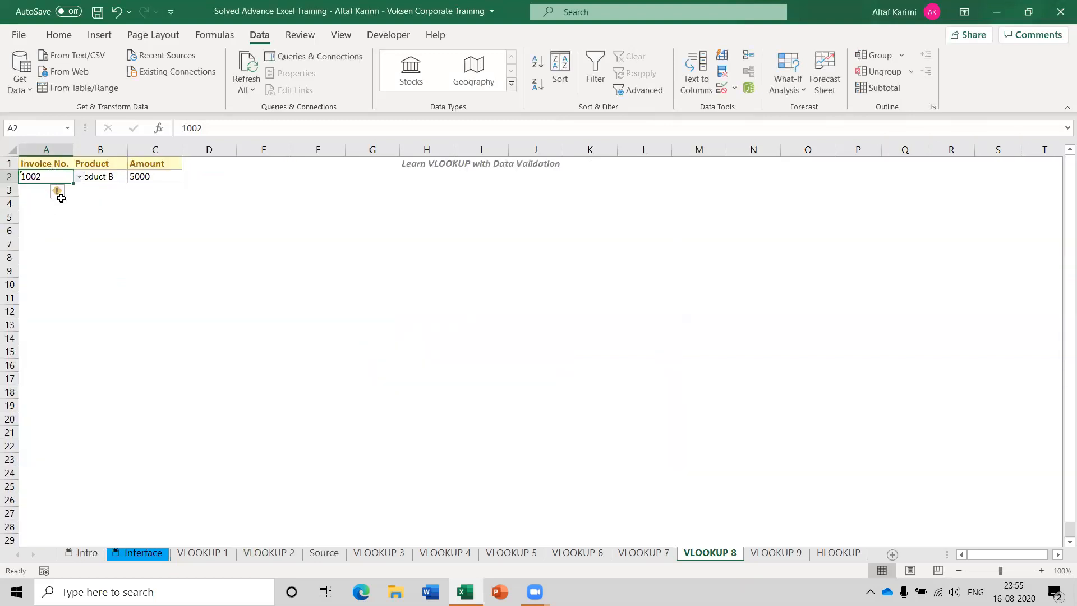
pyautogui.click(80, 178)
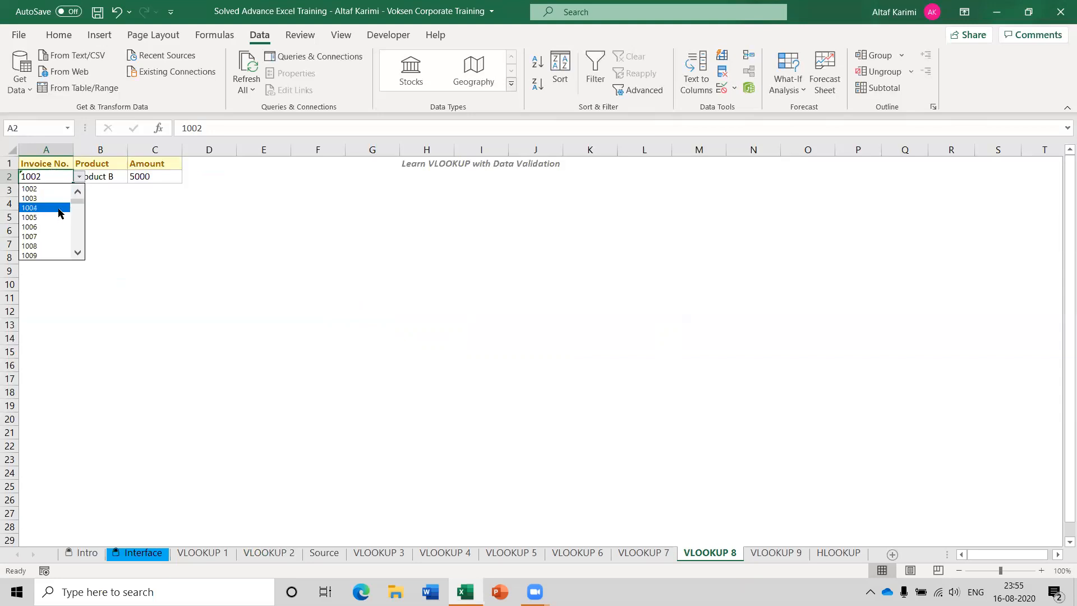
pyautogui.click(59, 208)
pyautogui.click(79, 177)
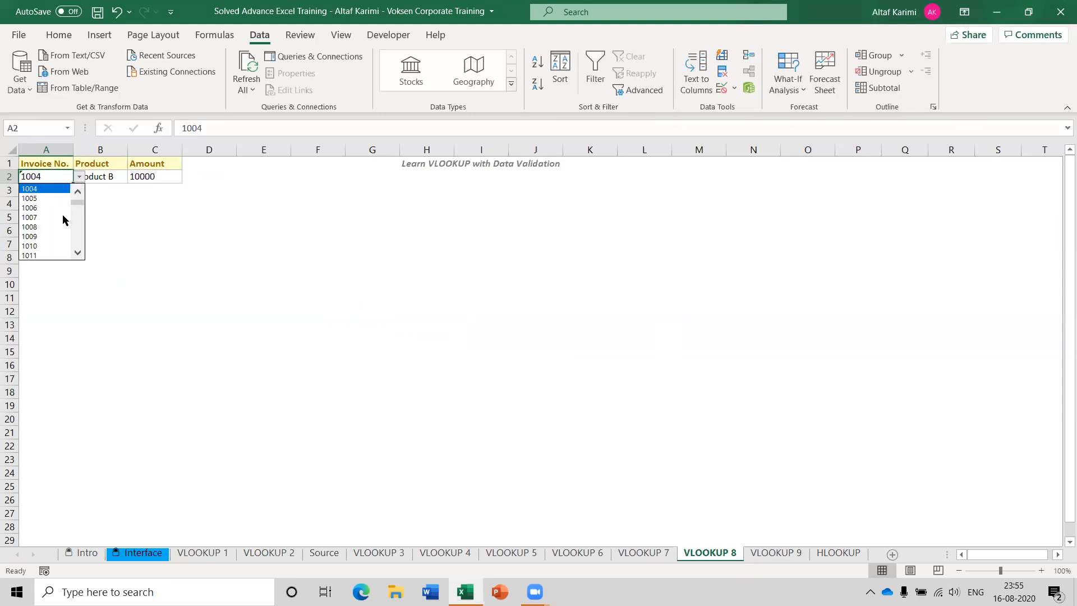
pyautogui.click(61, 219)
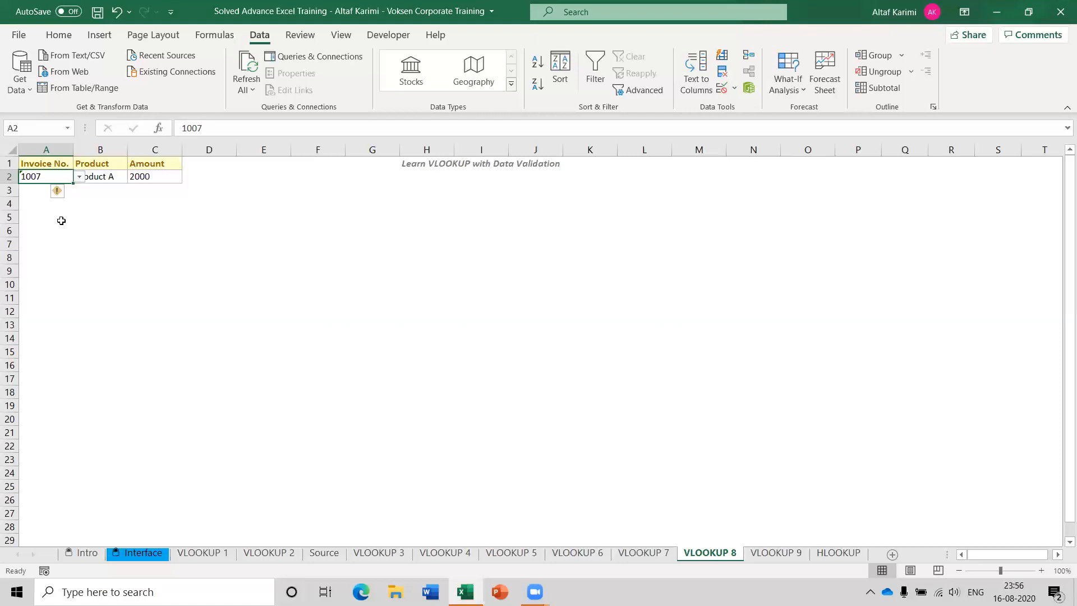
# Step: Add an input message to A2's data validation, titled "Invoice Number" and reading "Select an Invoice Number from the list", and reselect A2
pyautogui.click(733, 88)
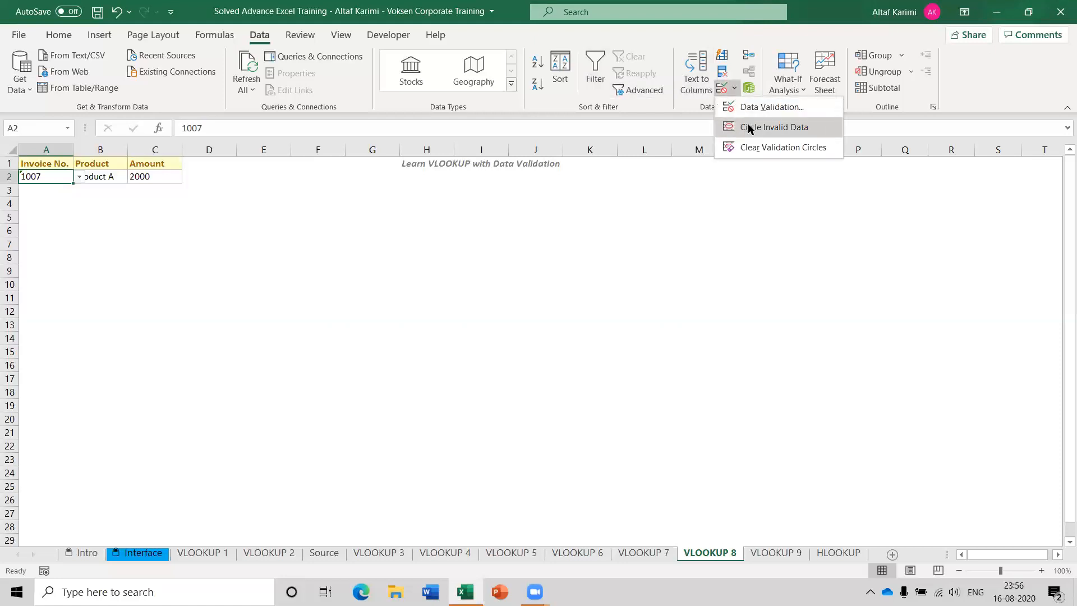
pyautogui.click(739, 107)
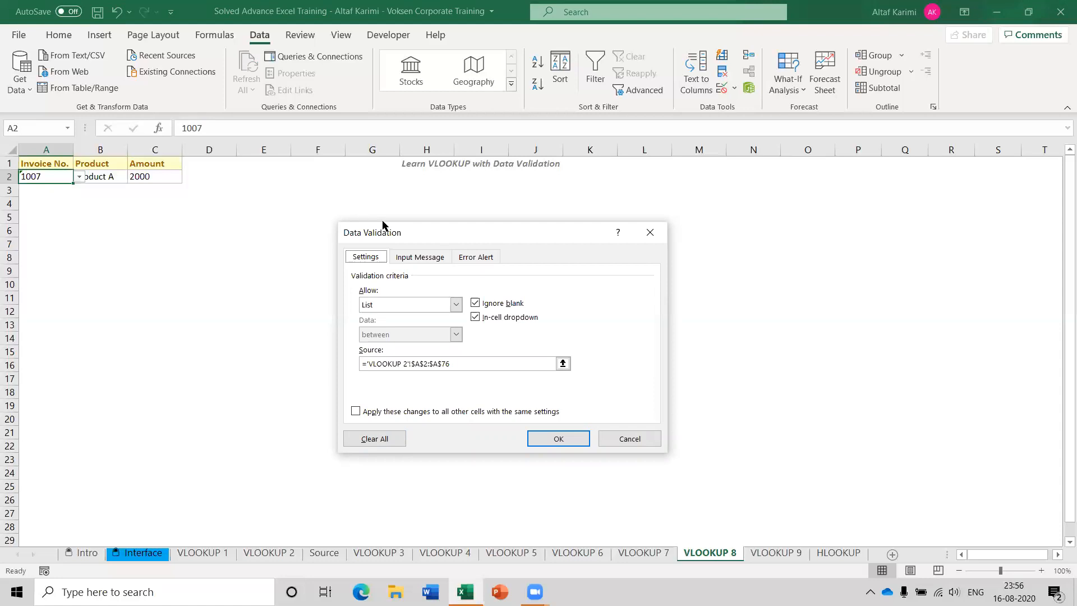
pyautogui.click(408, 256)
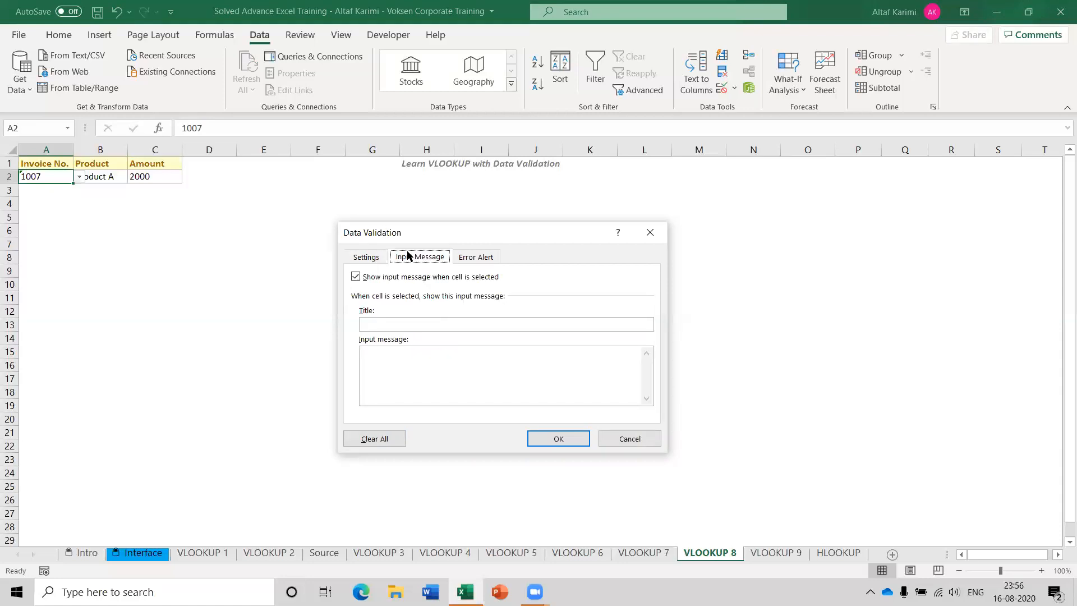
pyautogui.click(396, 325)
pyautogui.write('Invoice N')
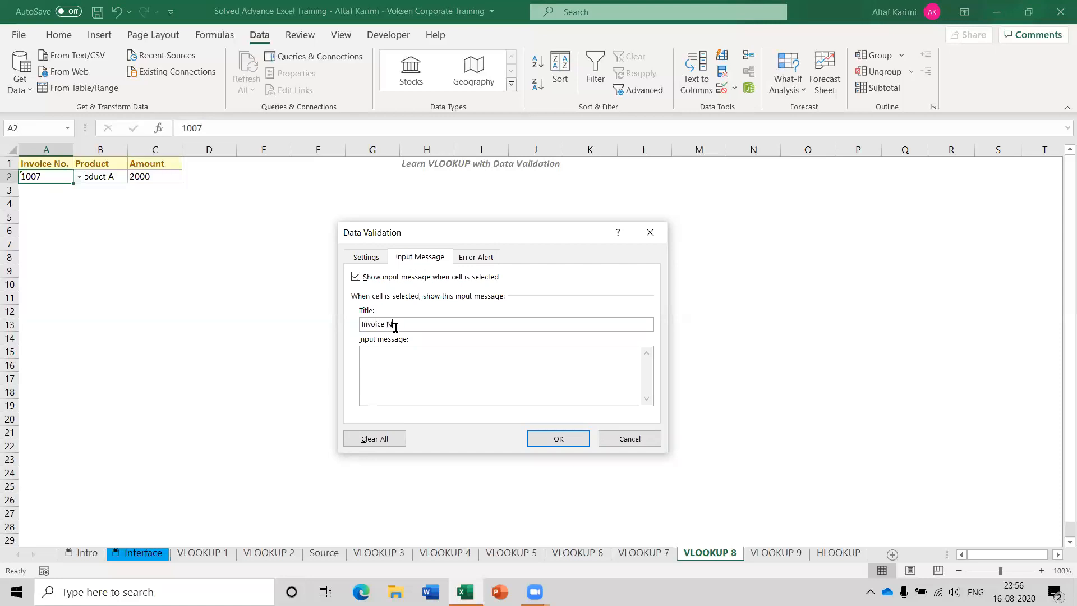
pyautogui.write('umber')
pyautogui.press('Tab')
pyautogui.write('Select an Invoice Number from the giv')
pyautogui.press('BackSpace')
pyautogui.press('BackSpace')
pyautogui.press('BackSpace')
pyautogui.write('list')
pyautogui.click(542, 439)
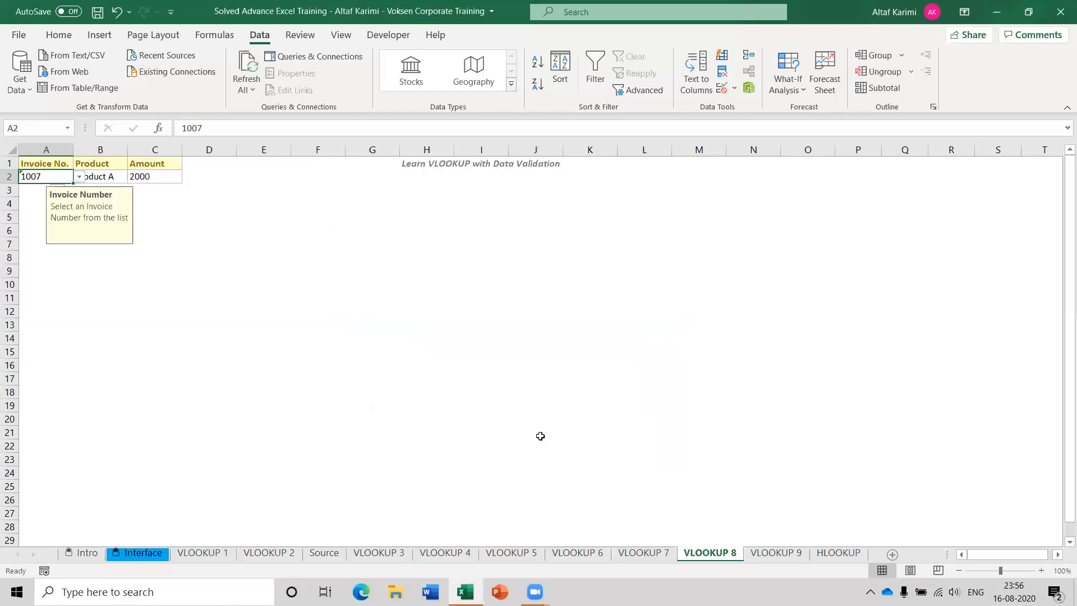
pyautogui.click(164, 176)
pyautogui.click(60, 175)
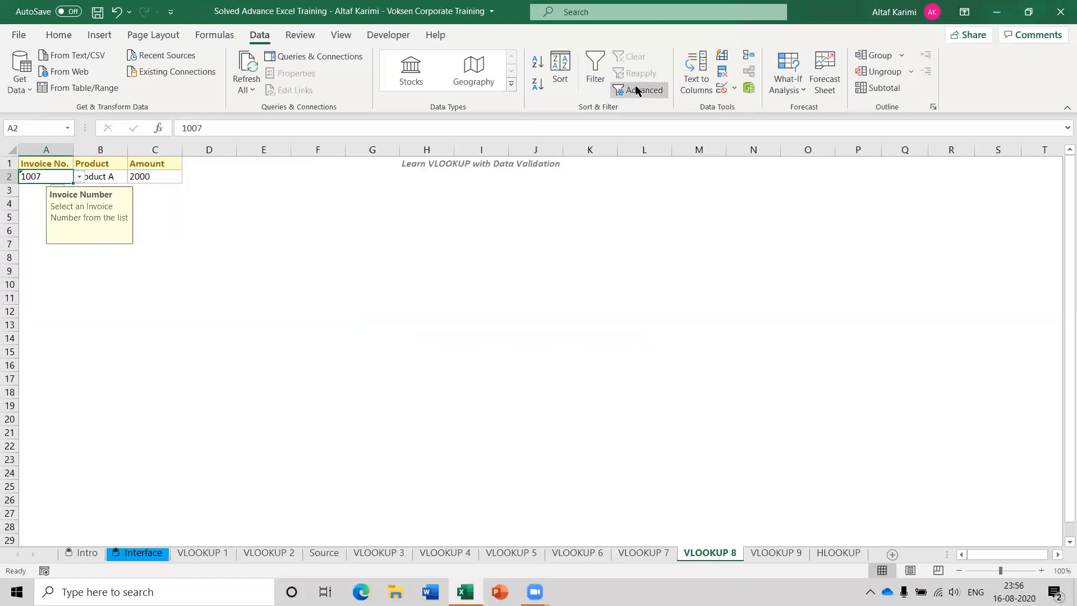
# Step: Add a Stop error alert to A2's data validation with the title "Error" and the message "Invalid data"
pyautogui.click(733, 88)
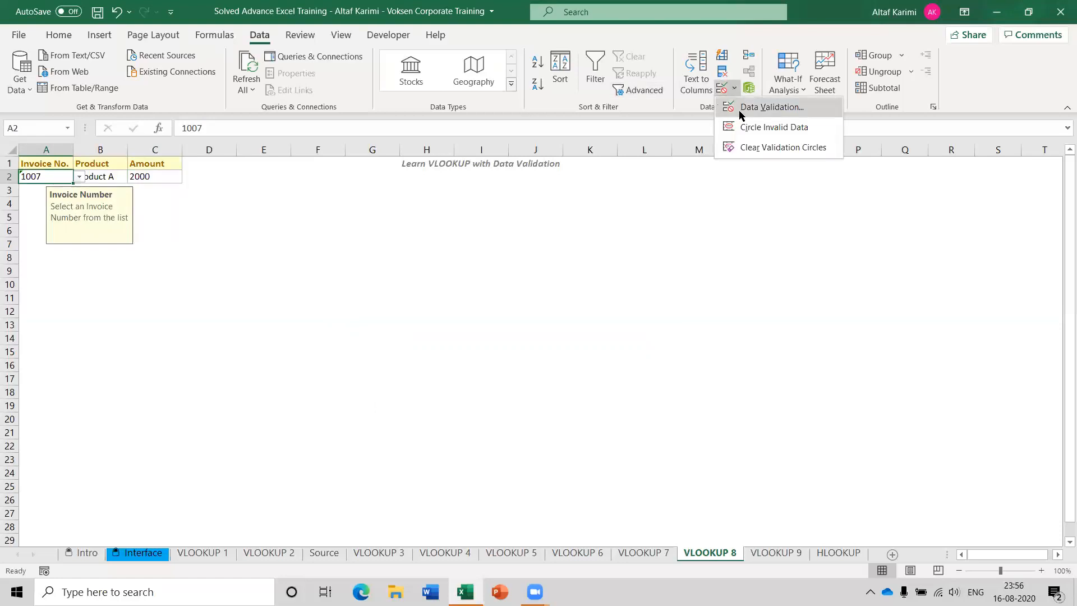
pyautogui.click(738, 109)
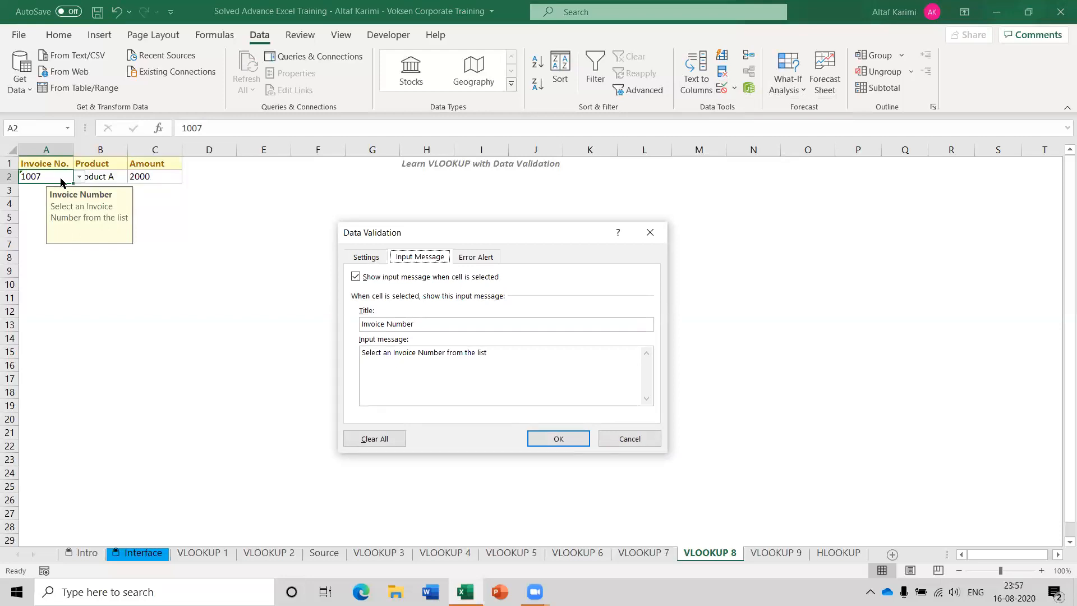
pyautogui.click(486, 259)
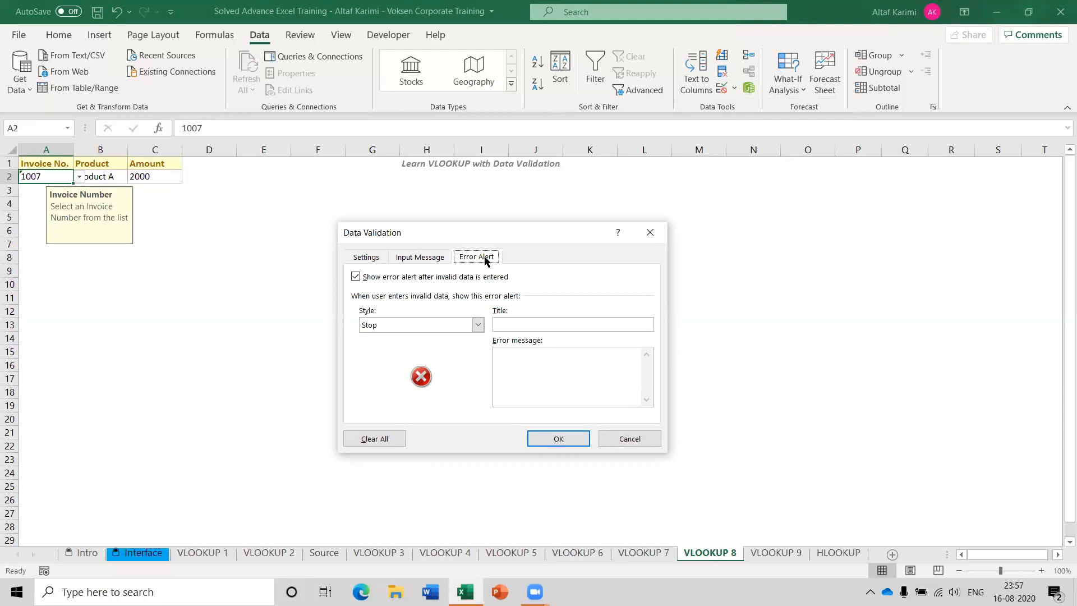
pyautogui.click(521, 321)
pyautogui.write('Error')
pyautogui.write('valid data')
pyautogui.click(569, 441)
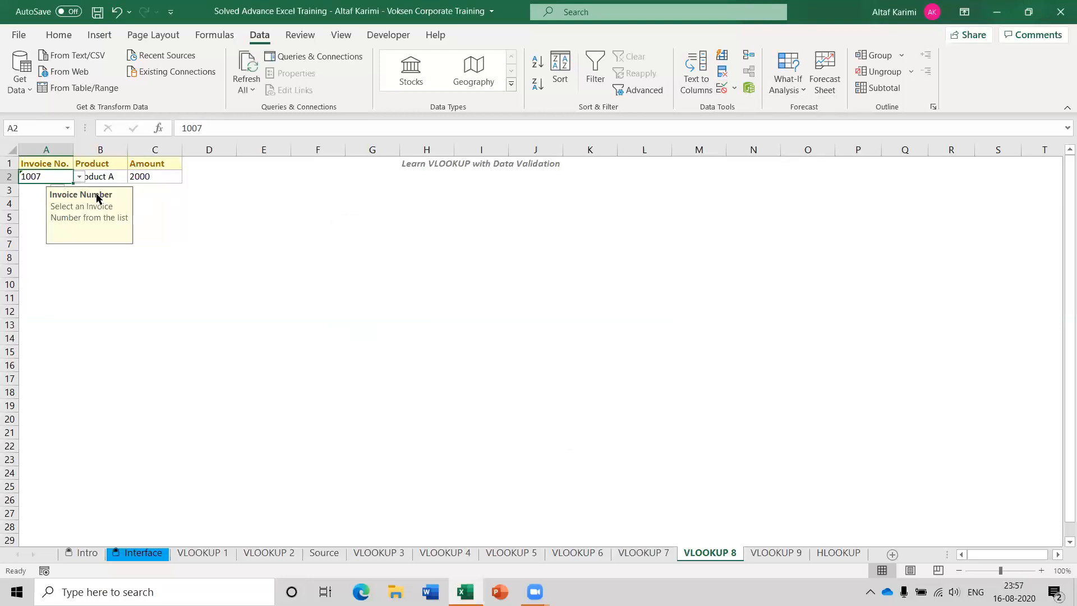
# Step: Choose invoice number 1010 and then 1014 from the validated list in A2
pyautogui.click(79, 177)
pyautogui.click(63, 218)
pyautogui.click(79, 176)
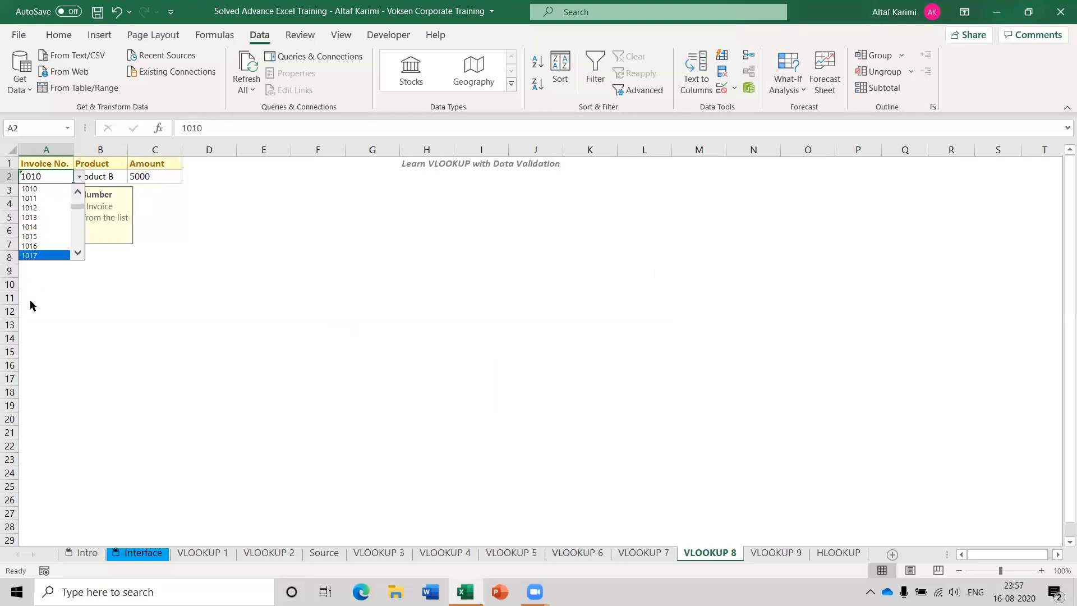
pyautogui.click(33, 227)
# Step: Try entering the invalid text "sdsd" in A2 to test the error alert, and cancel the entry
pyautogui.write('sdsd')
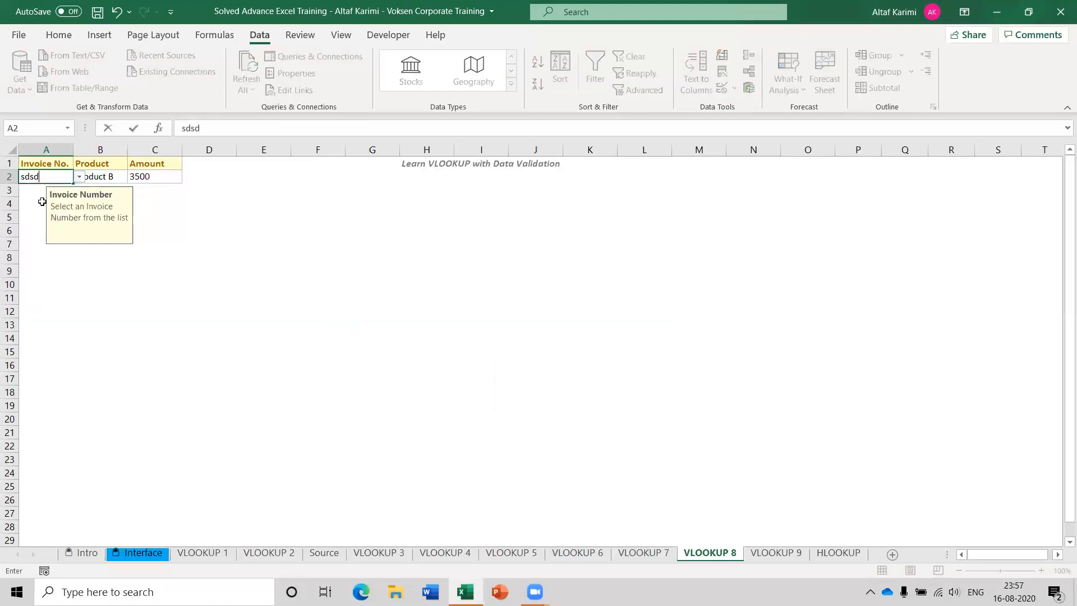
pyautogui.press('Return')
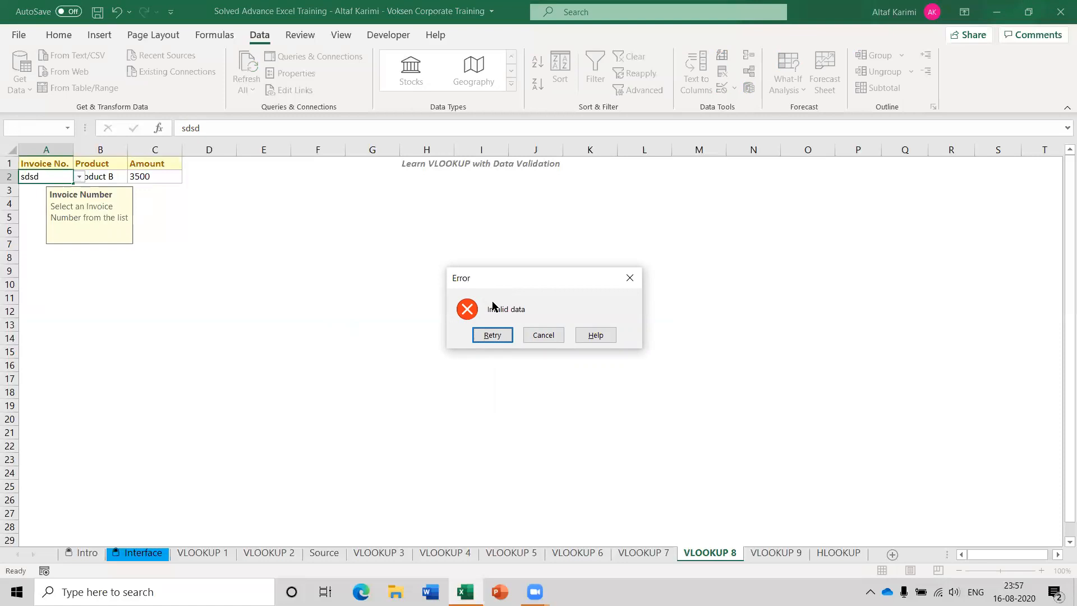
pyautogui.click(553, 336)
pyautogui.click(82, 177)
pyautogui.press('Escape')
# Step: Choose invoice number 1020 from the list in A2 and save the workbook
pyautogui.click(80, 176)
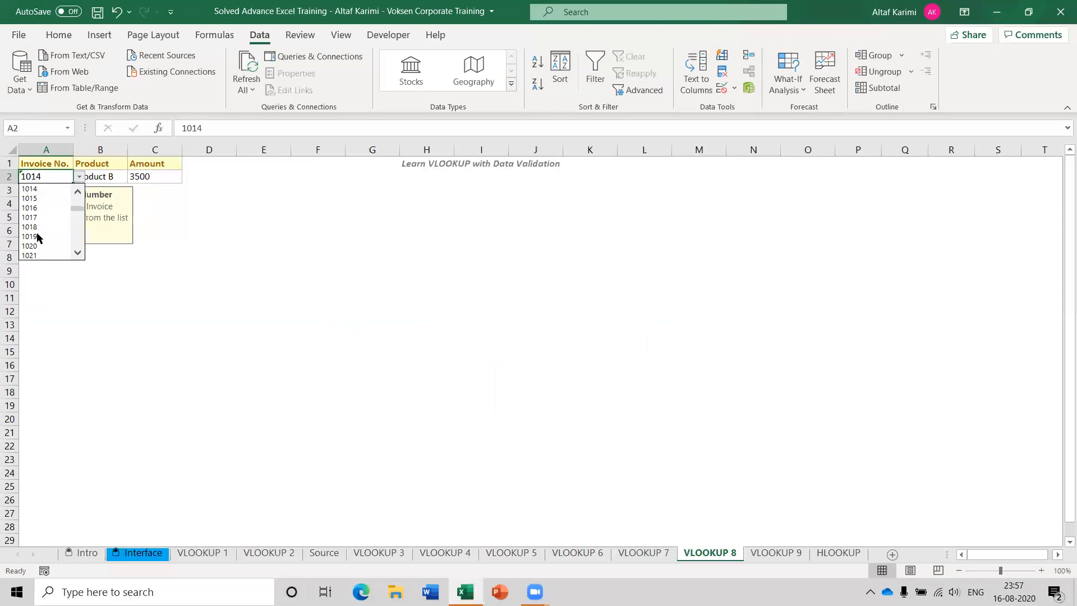
pyautogui.click(31, 246)
pyautogui.click(97, 15)
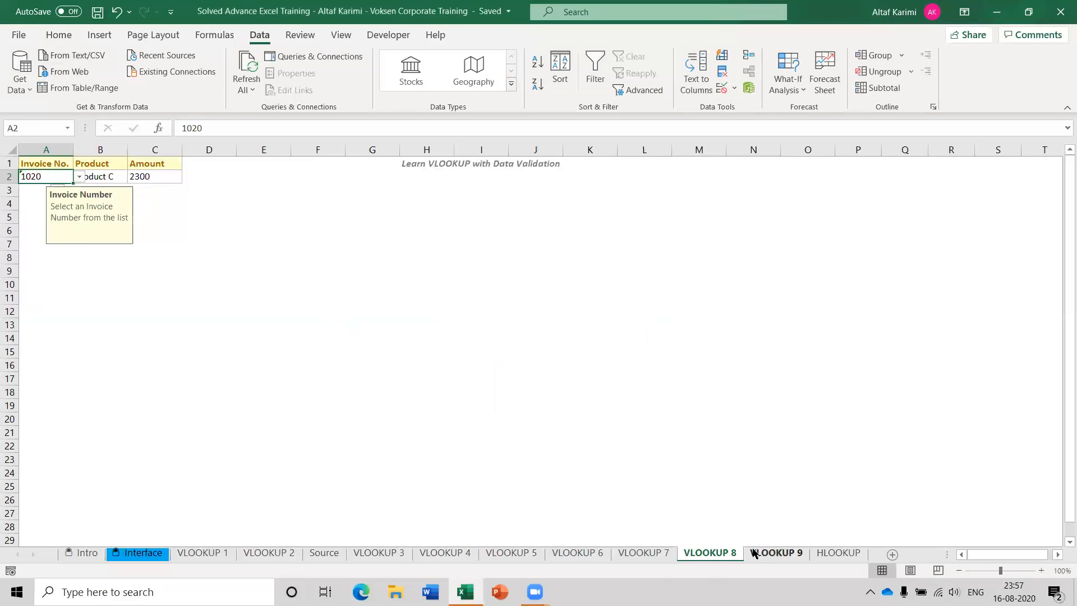
# Step: Examine the invoice number and product cells on the VLOOKUP 9 sheet
pyautogui.click(786, 554)
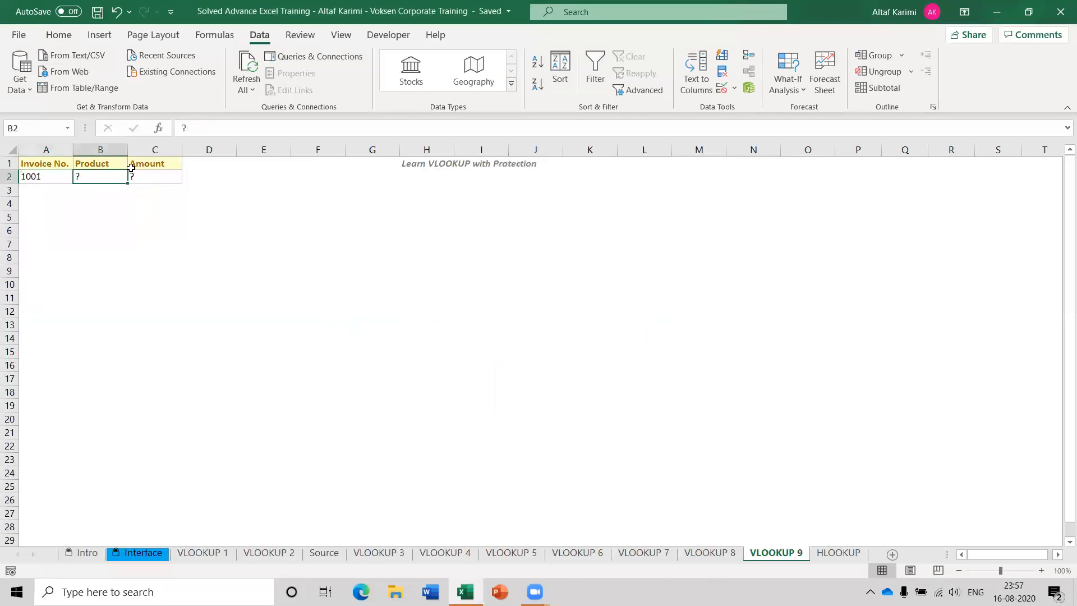
pyautogui.click(47, 176)
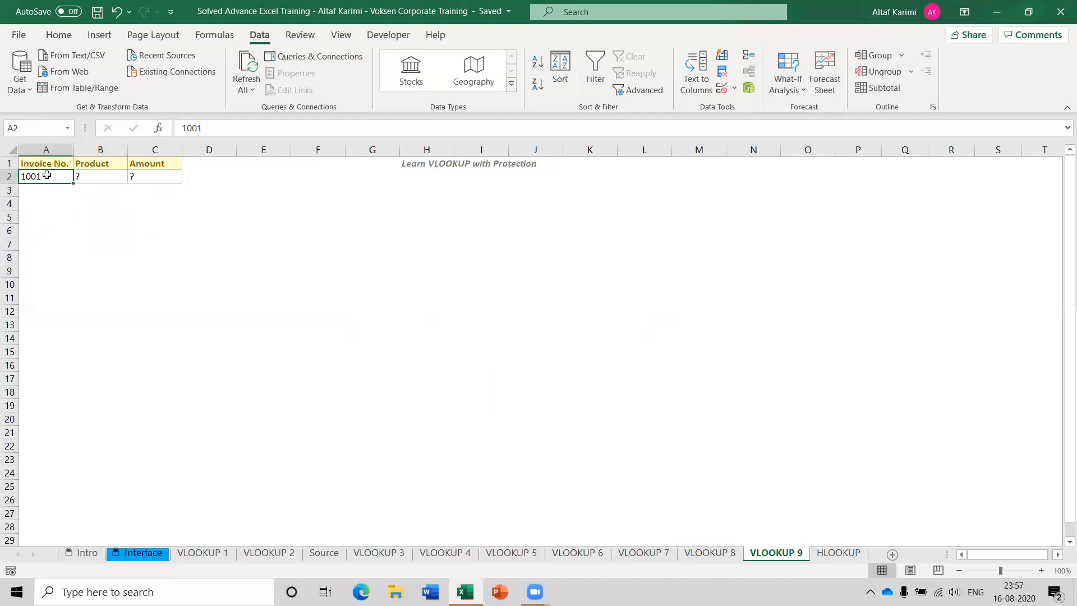
pyautogui.click(79, 176)
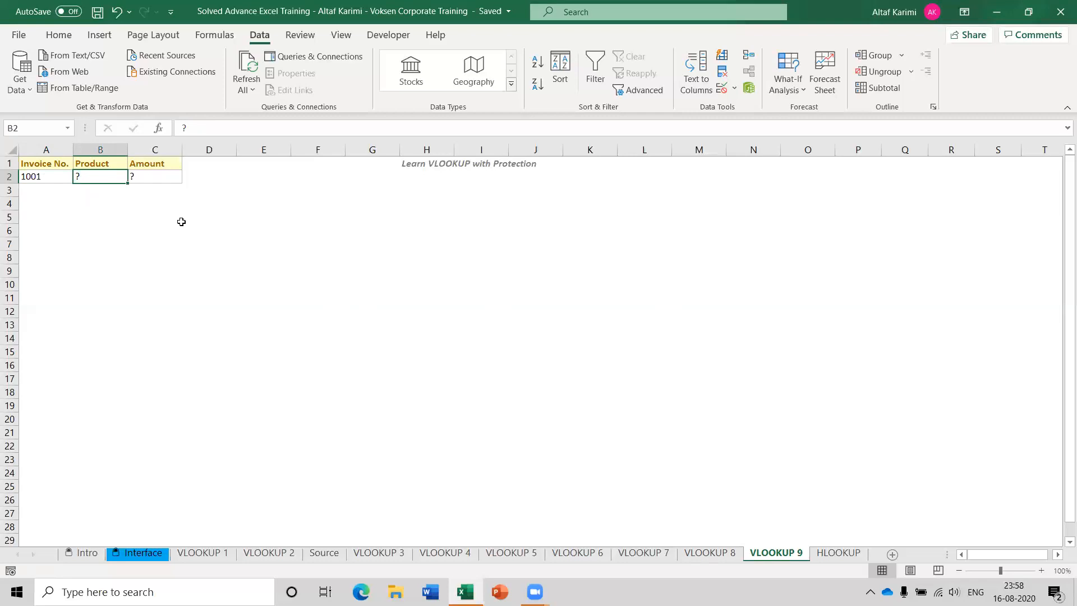
# Step: Return to the VLOOKUP 8 sheet and choose invoice numbers 1023, 1028 and finally 1033 from the list in A2
pyautogui.click(713, 554)
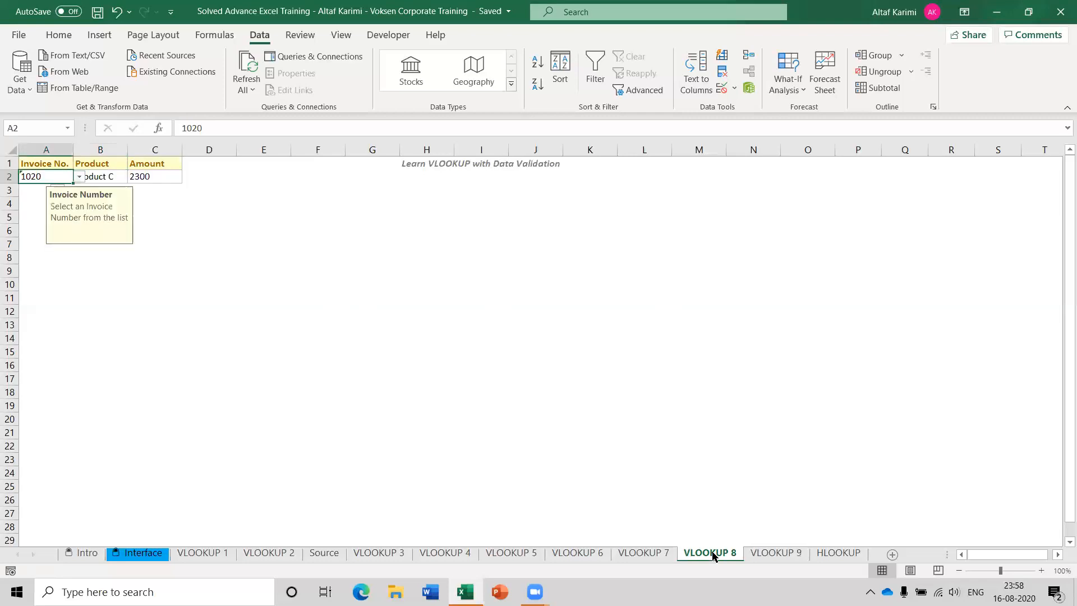
pyautogui.click(78, 177)
pyautogui.click(61, 214)
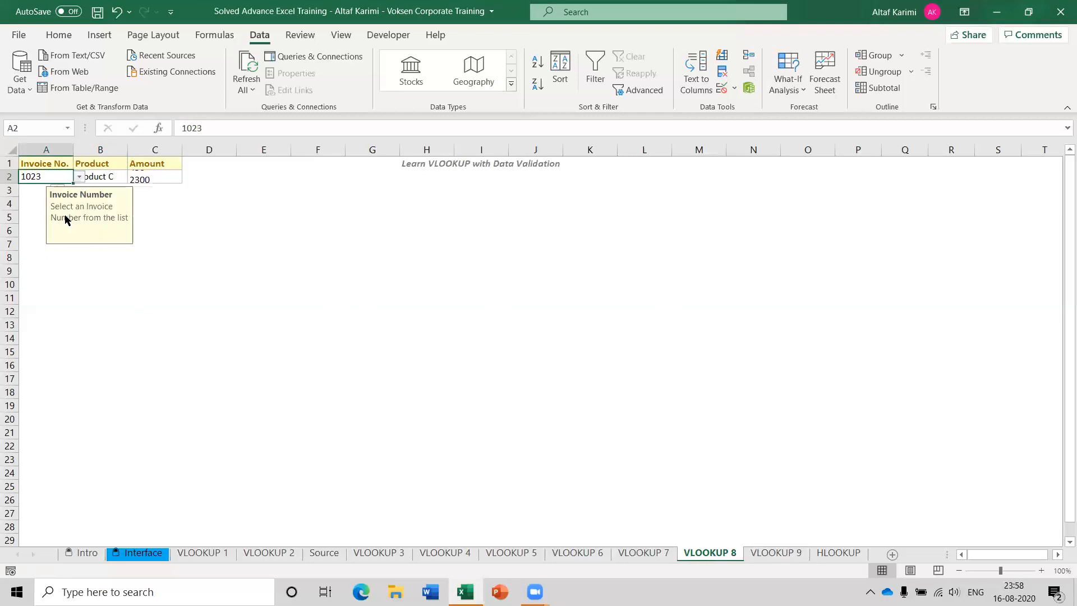
pyautogui.click(79, 178)
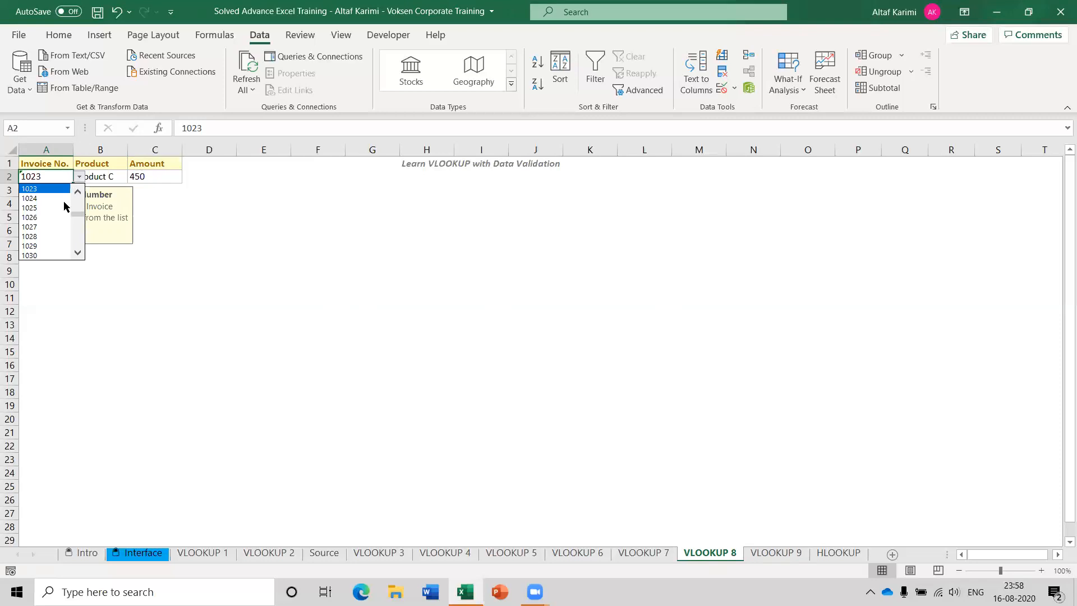
pyautogui.click(51, 238)
pyautogui.click(79, 176)
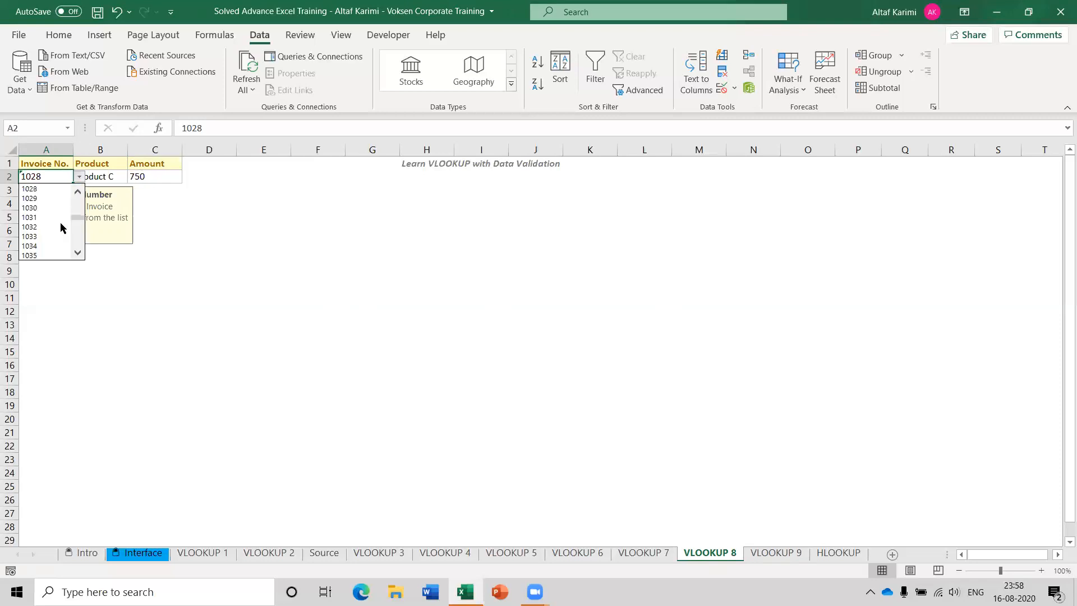
pyautogui.click(55, 237)
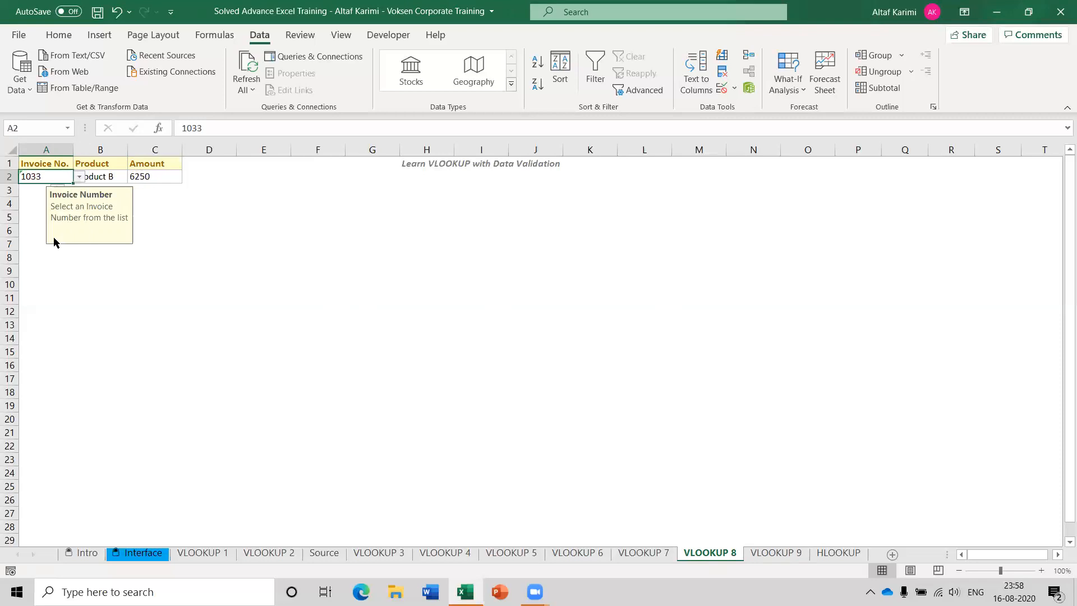
# Step: Delete the Product lookup formula in B2 and undo the deletion
pyautogui.click(109, 177)
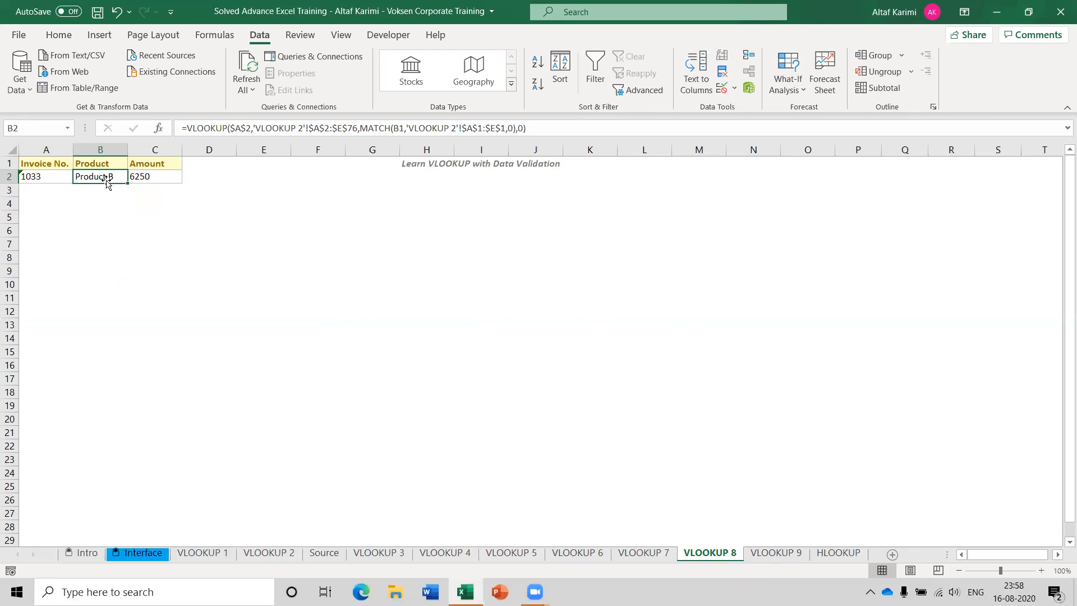
pyautogui.press('Delete')
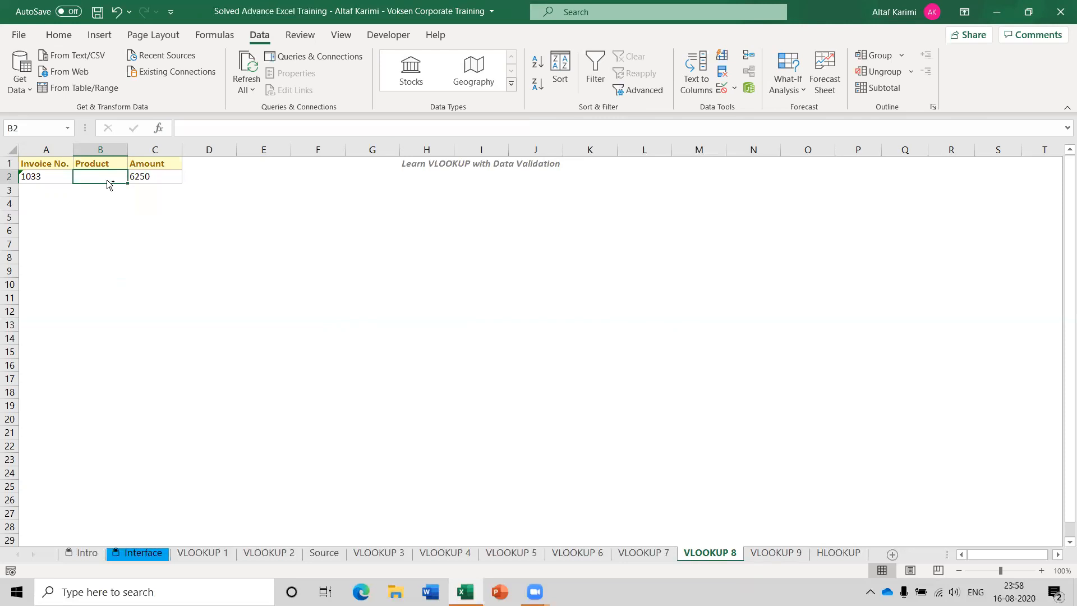
pyautogui.hotkey('ctrl', 'z')
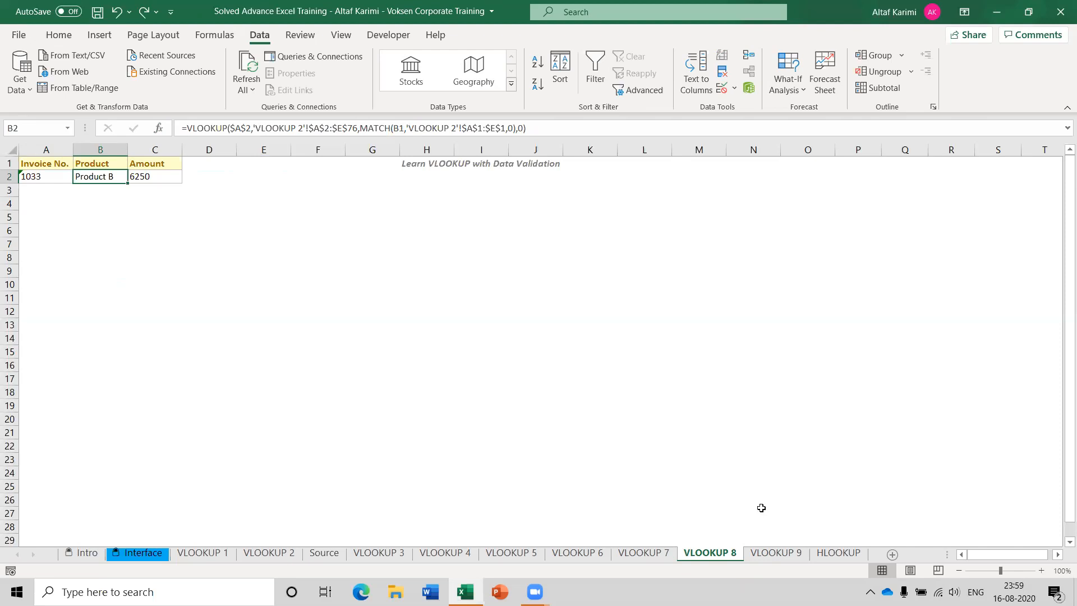
# Step: Copy the invoice lookup table from VLOOKUP 8 into A1 of VLOOKUP 9 and save the workbook
pyautogui.click(780, 555)
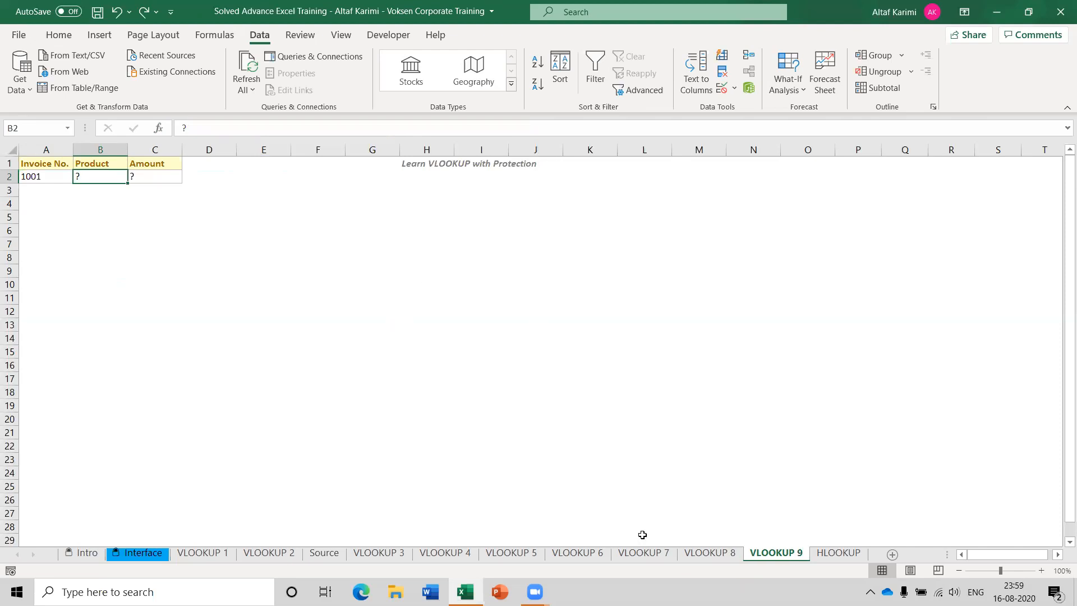
pyautogui.hotkey('ctrl', 'pageup')
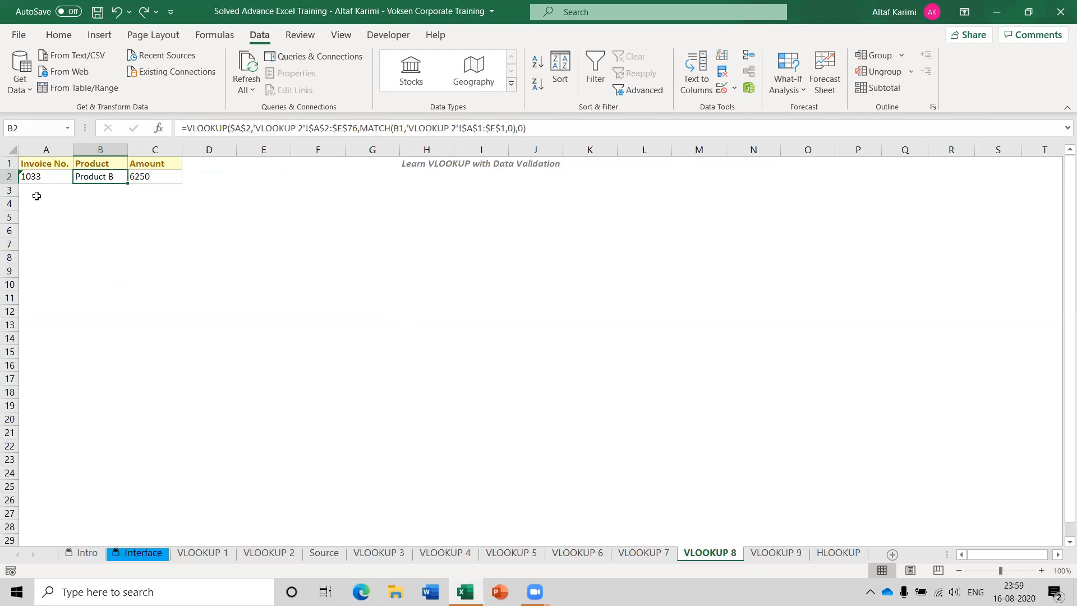
pyautogui.hotkey('ctrl', 'a')
pyautogui.hotkey('ctrl', 'c')
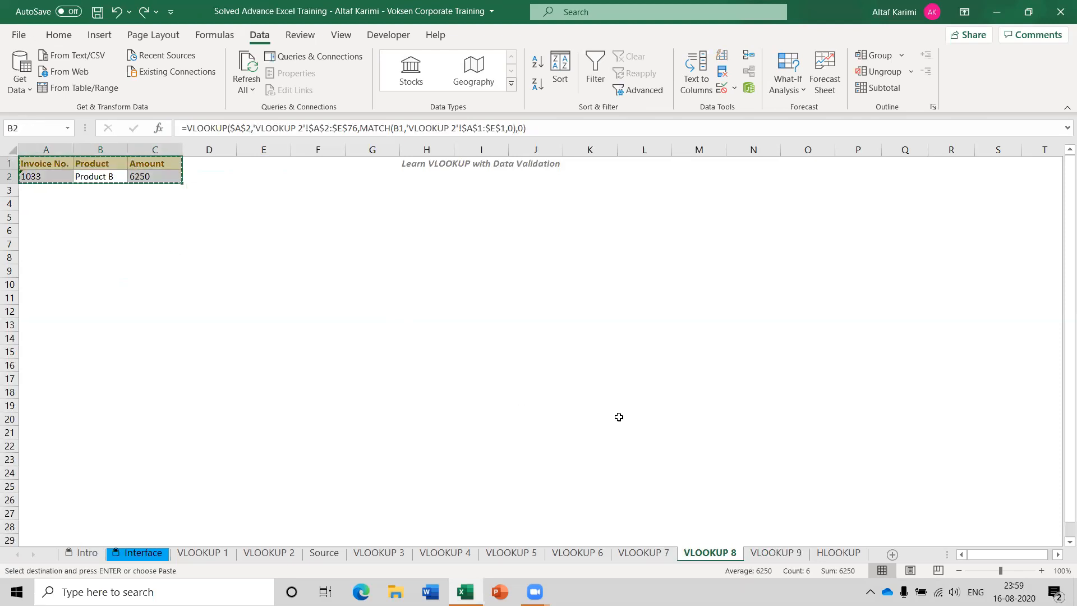
pyautogui.click(781, 551)
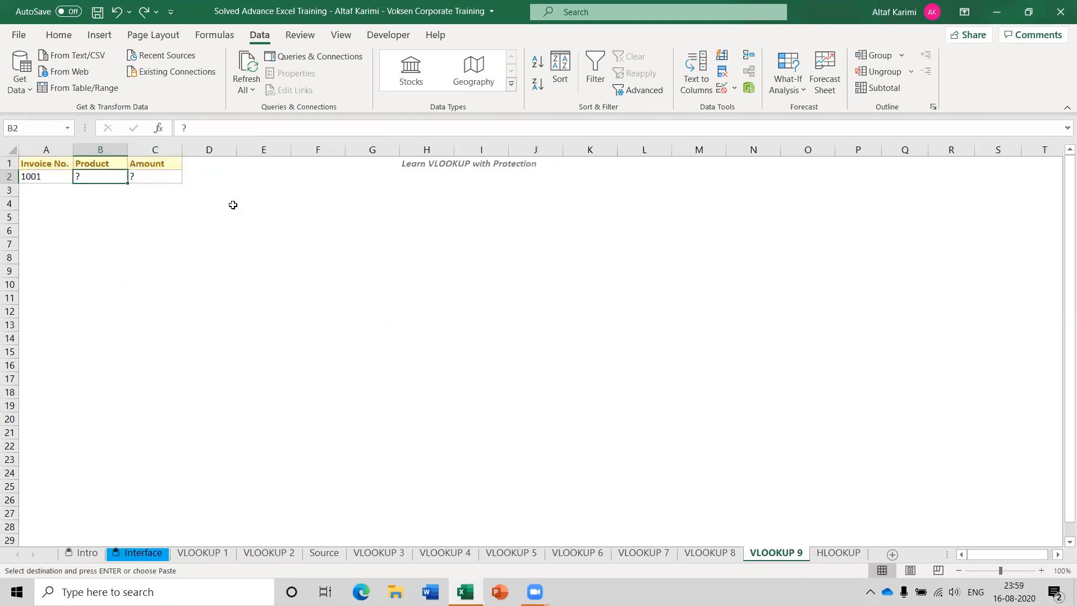
pyautogui.click(59, 160)
pyautogui.hotkey('ctrl', 'v')
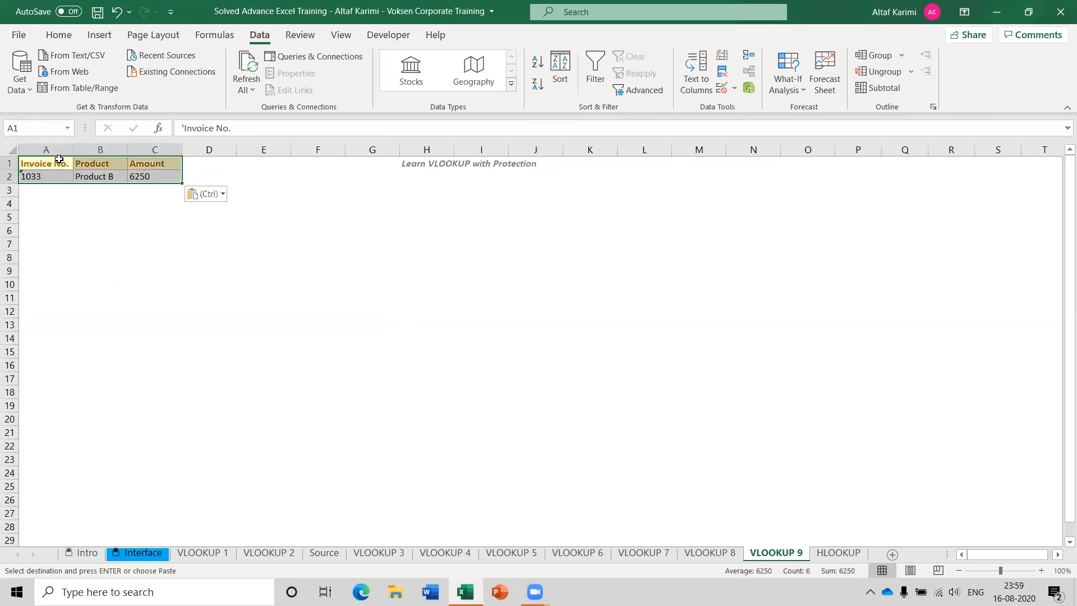
pyautogui.hotkey('ctrl', 's')
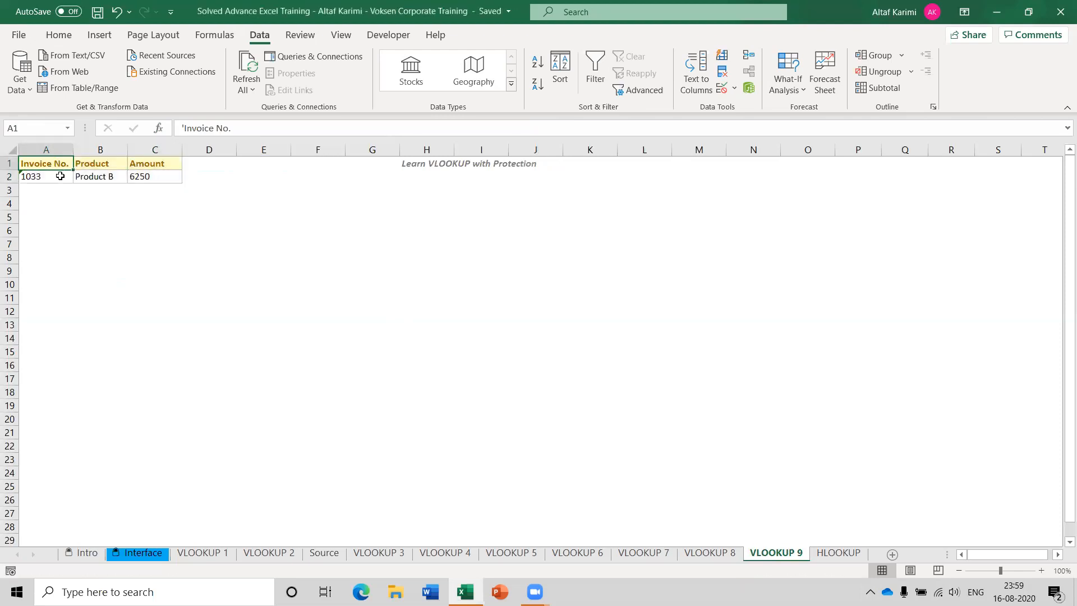
# Step: Choose invoice number 1040 from the list in A2 on VLOOKUP 9
pyautogui.click(58, 176)
pyautogui.click(79, 176)
pyautogui.click(52, 221)
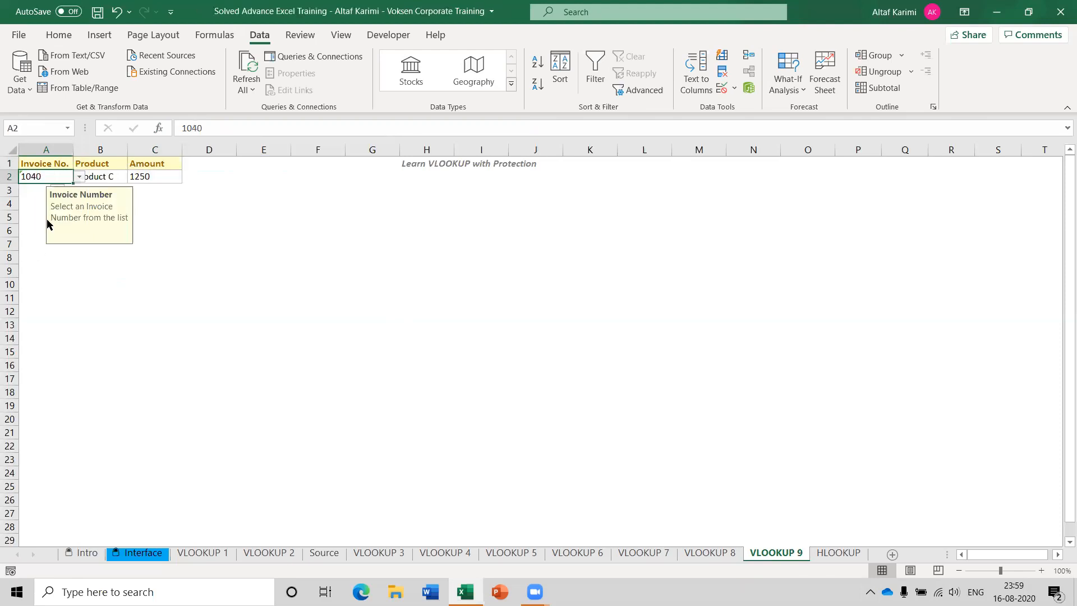
# Step: Remove the lookup value from the Amount formula in C2, delete the formula, and undo both changes
pyautogui.doubleClick(140, 177)
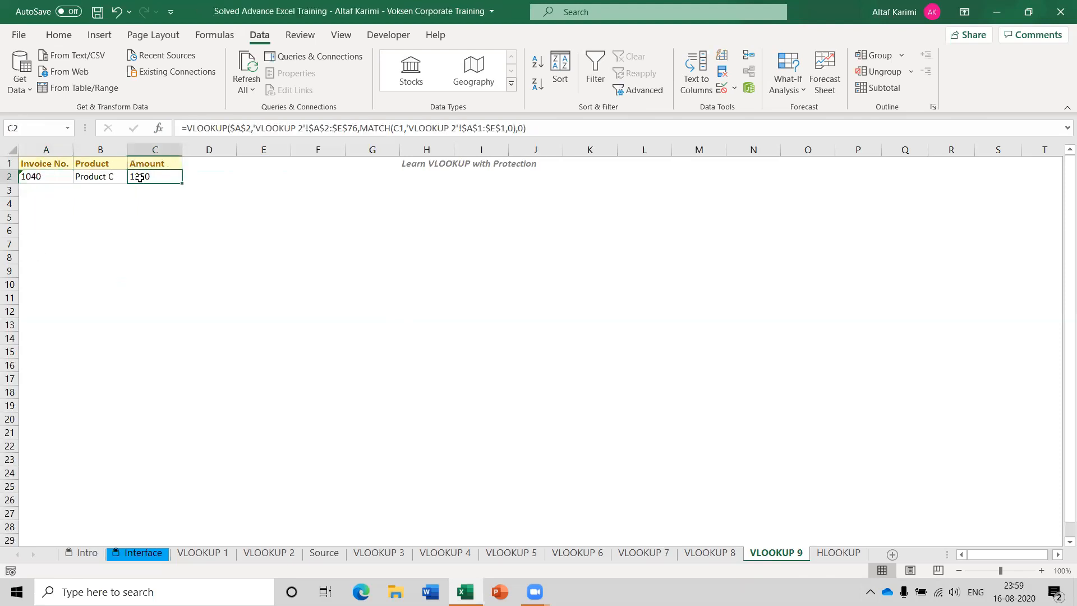
pyautogui.click(242, 129)
pyautogui.doubleClick(243, 129)
pyautogui.press('BackSpace')
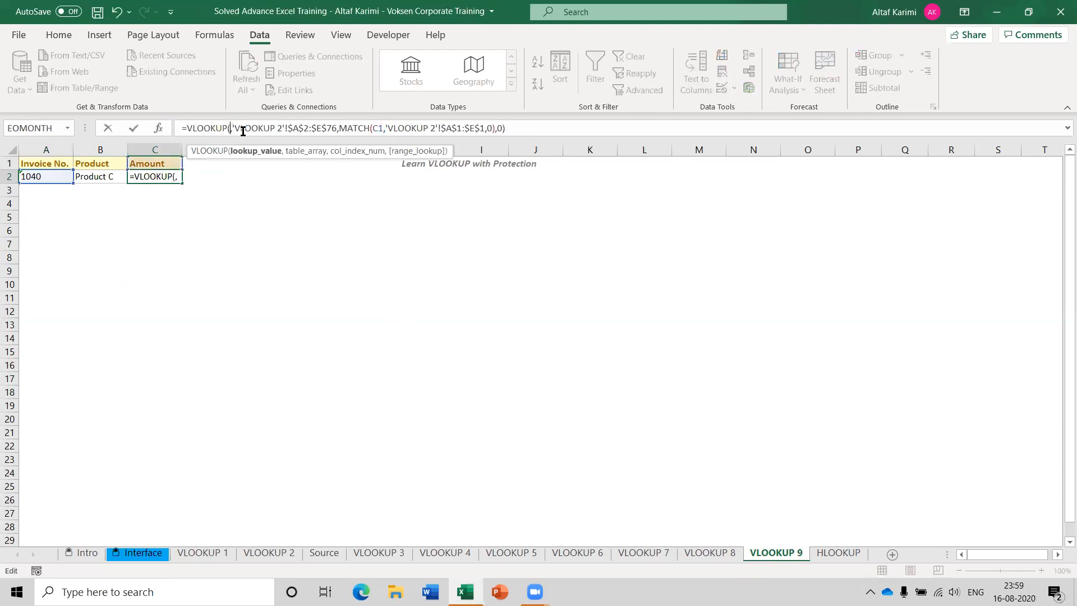
pyautogui.press('Return')
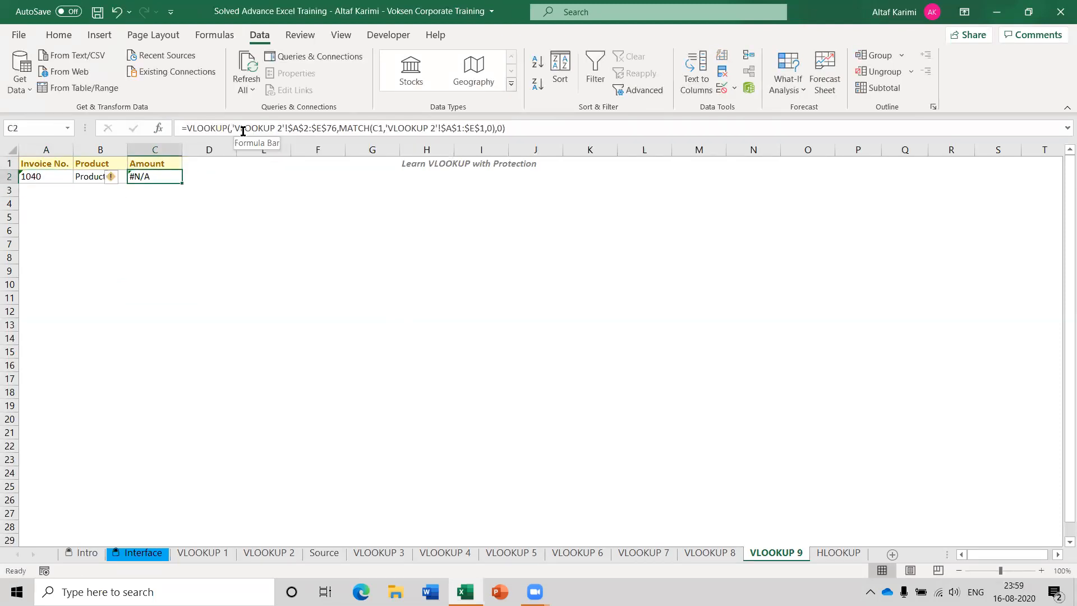
pyautogui.press('Delete')
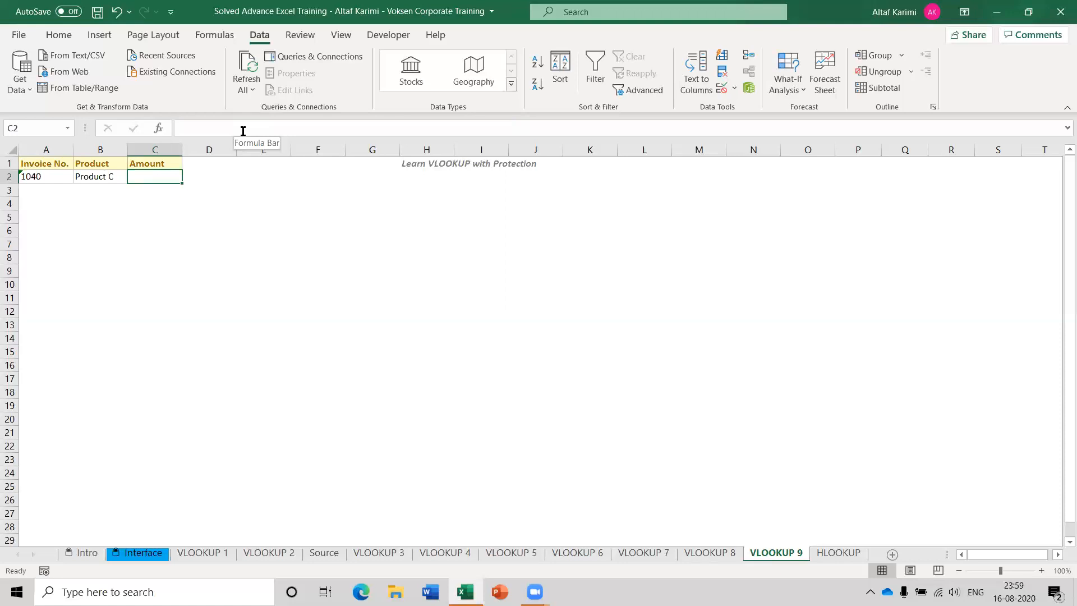
pyautogui.hotkey('ctrl', 'z')
pyautogui.hotkey('ctrl', 'z')
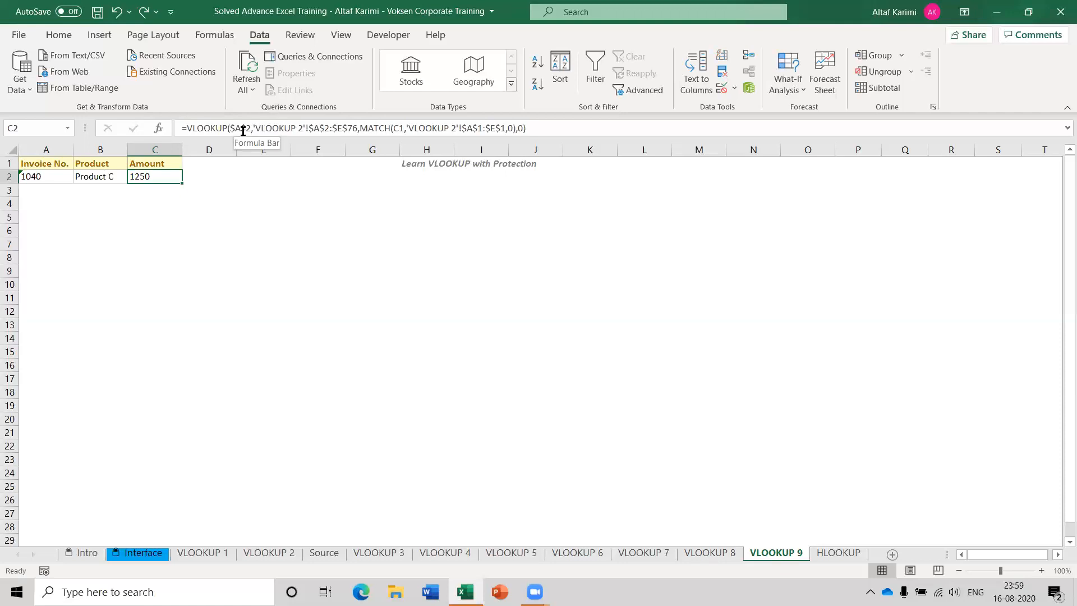
# Step: Protect the VLOOKUP 9 sheet, entering and confirming the sheet password and allowing selection of locked and unlocked cells
pyautogui.click(297, 35)
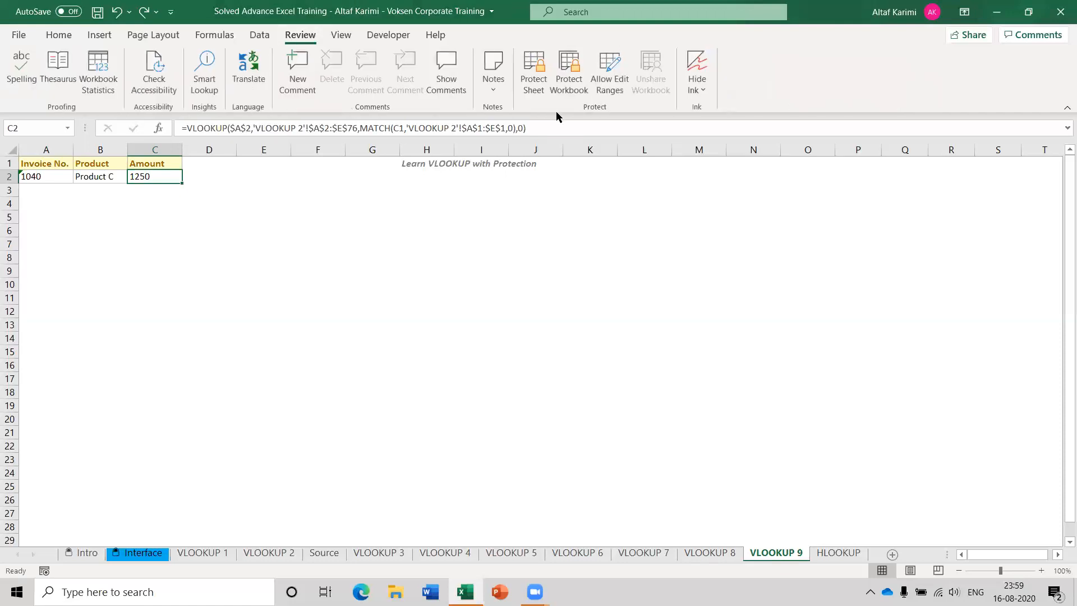
pyautogui.click(534, 85)
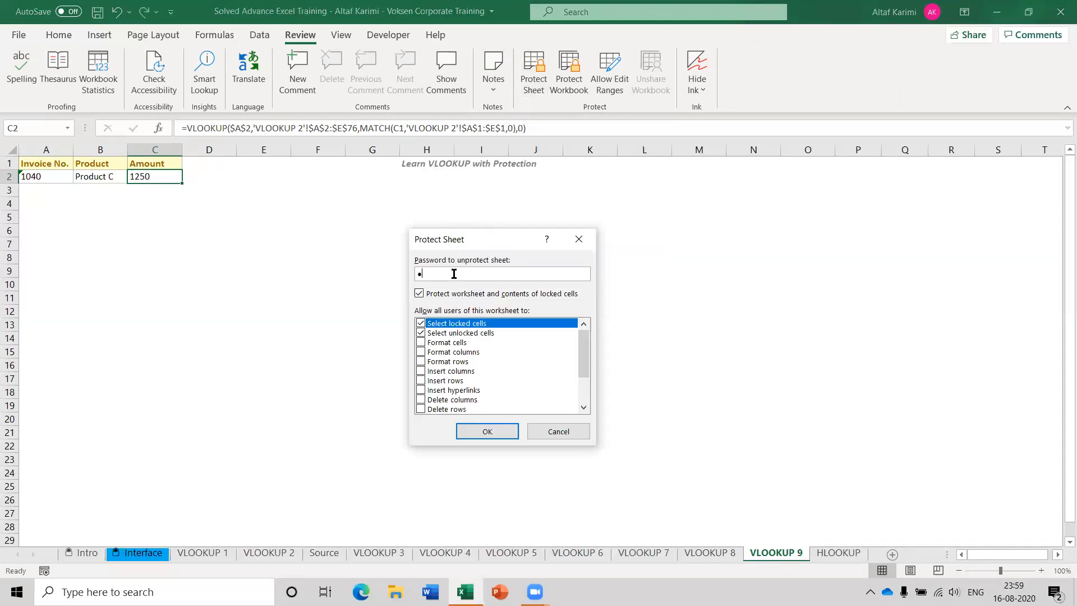
pyautogui.click(481, 432)
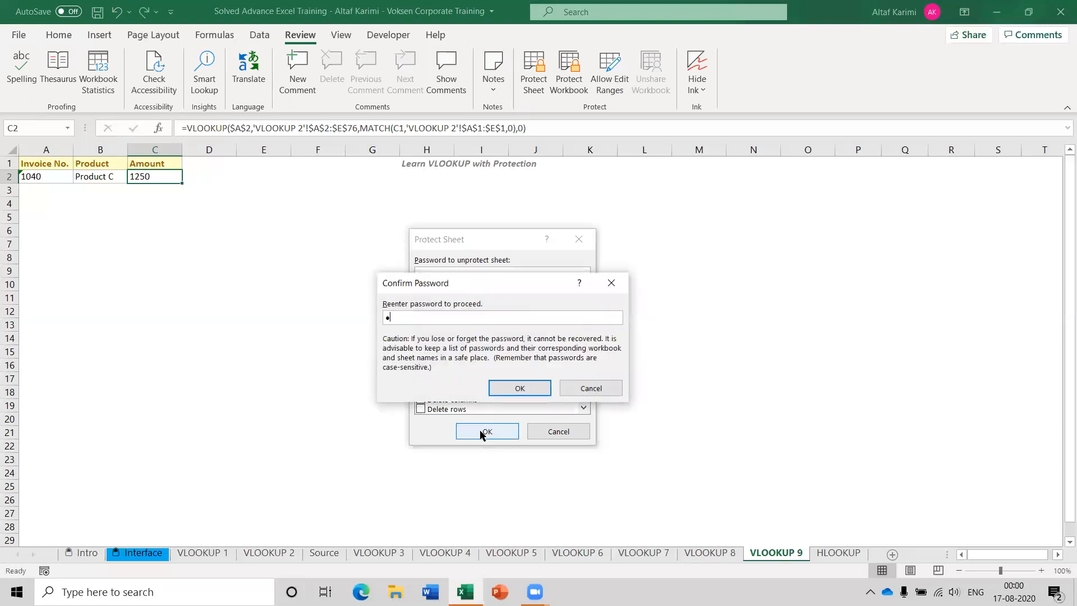
pyautogui.click(521, 389)
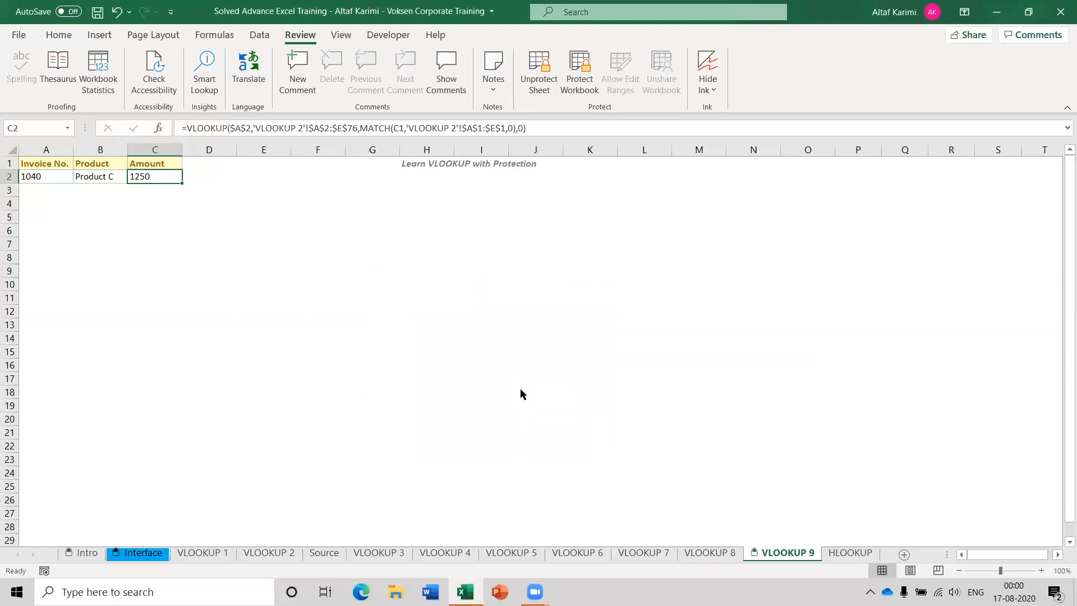
# Step: Try to delete the Amount formula in C2 and to choose a different invoice number from the list in A2
pyautogui.press('Delete')
pyautogui.press('Return')
pyautogui.click(63, 177)
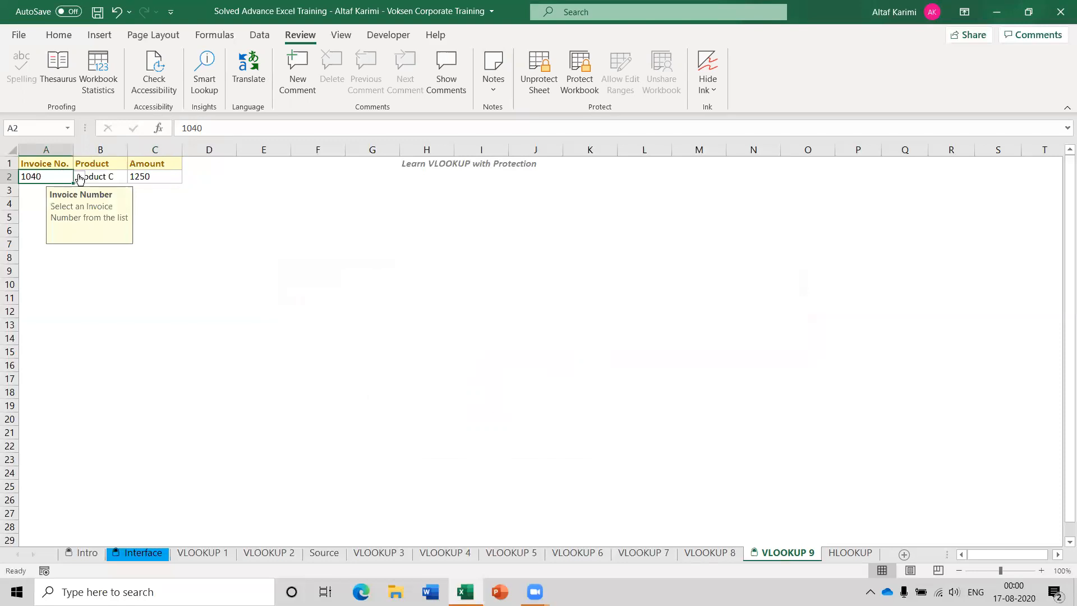
pyautogui.click(79, 177)
pyautogui.click(63, 217)
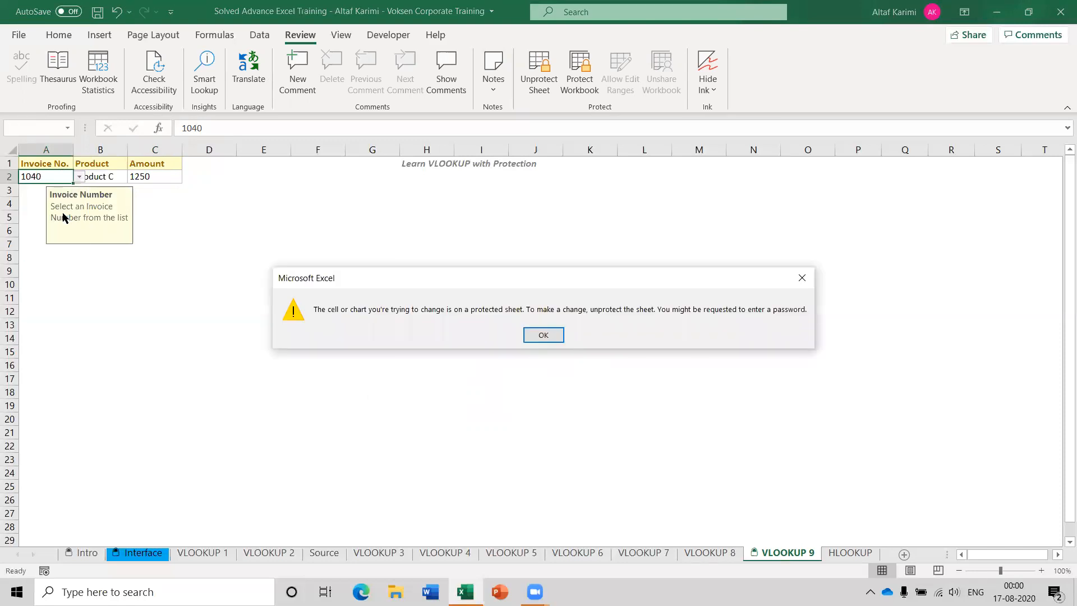
pyautogui.press('Return')
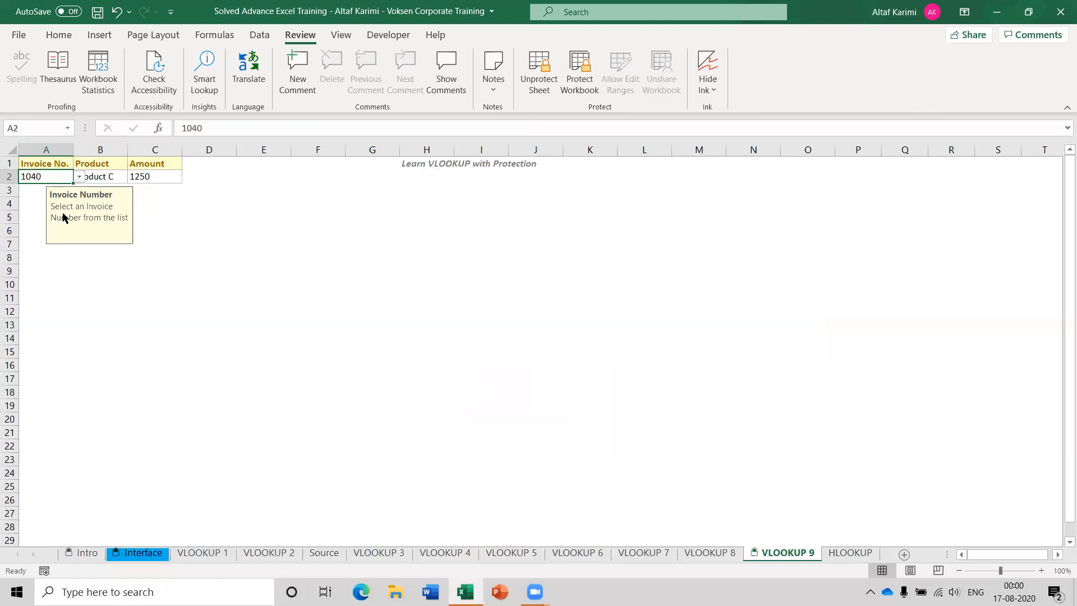
# Step: Unprotect the VLOOKUP 9 sheet by entering the sheet password and save the workbook
pyautogui.click(550, 87)
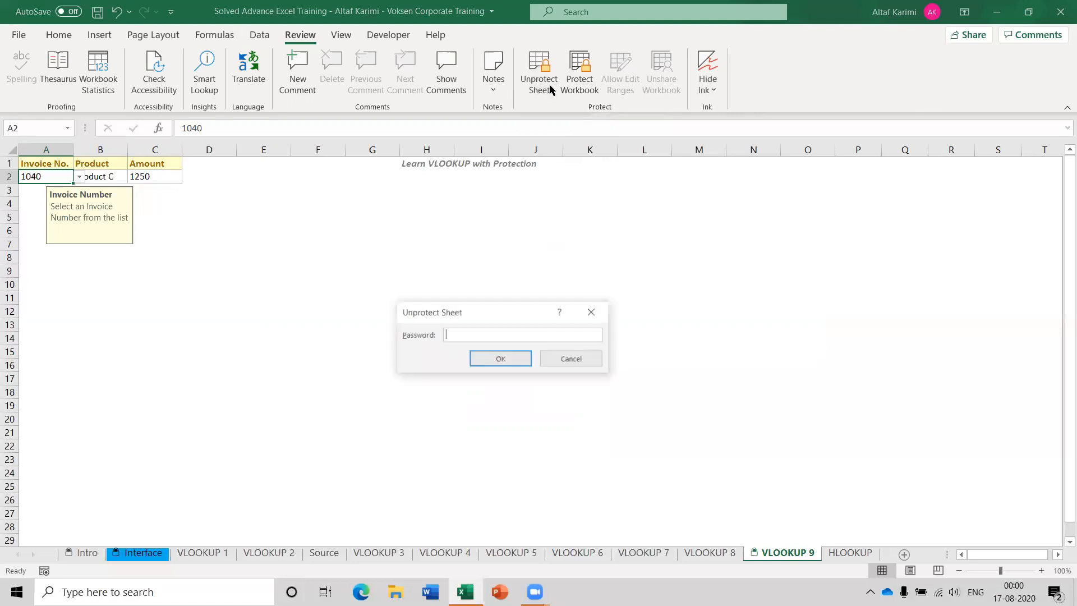
pyautogui.write('•')
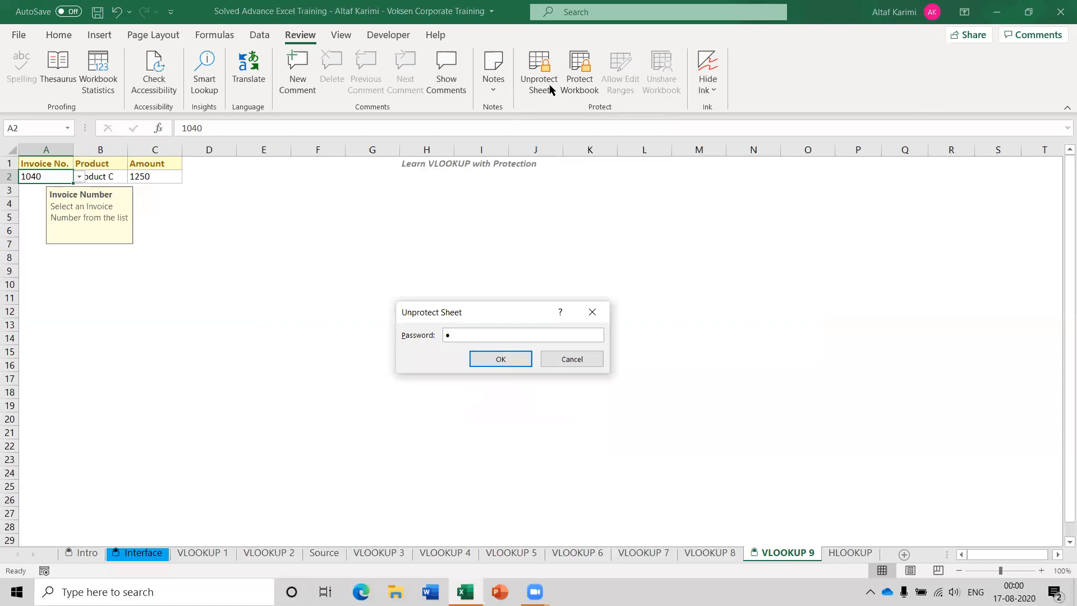
pyautogui.press('Return')
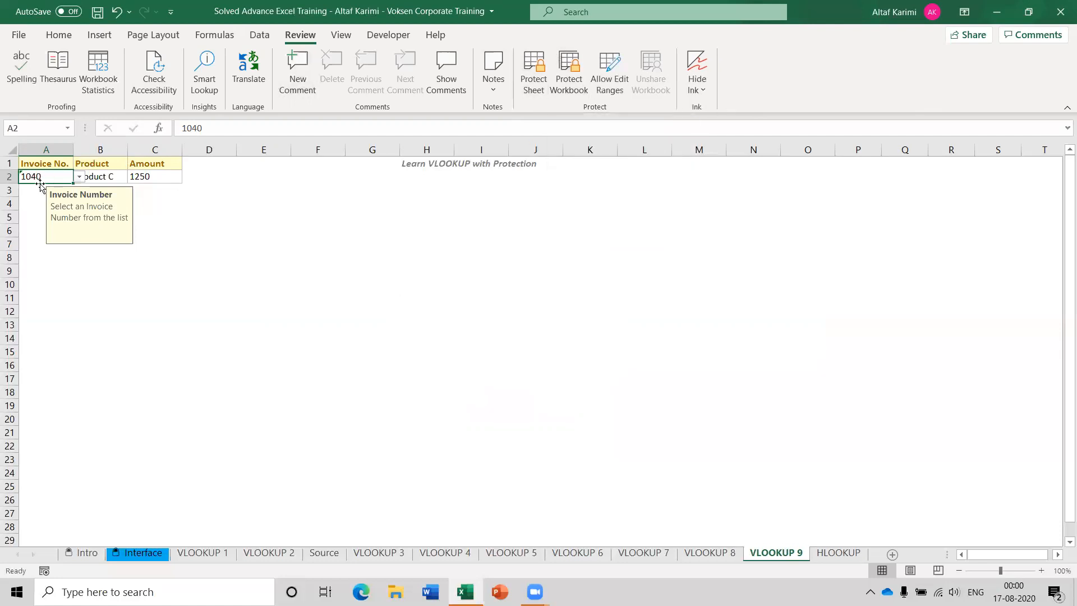
pyautogui.click(97, 14)
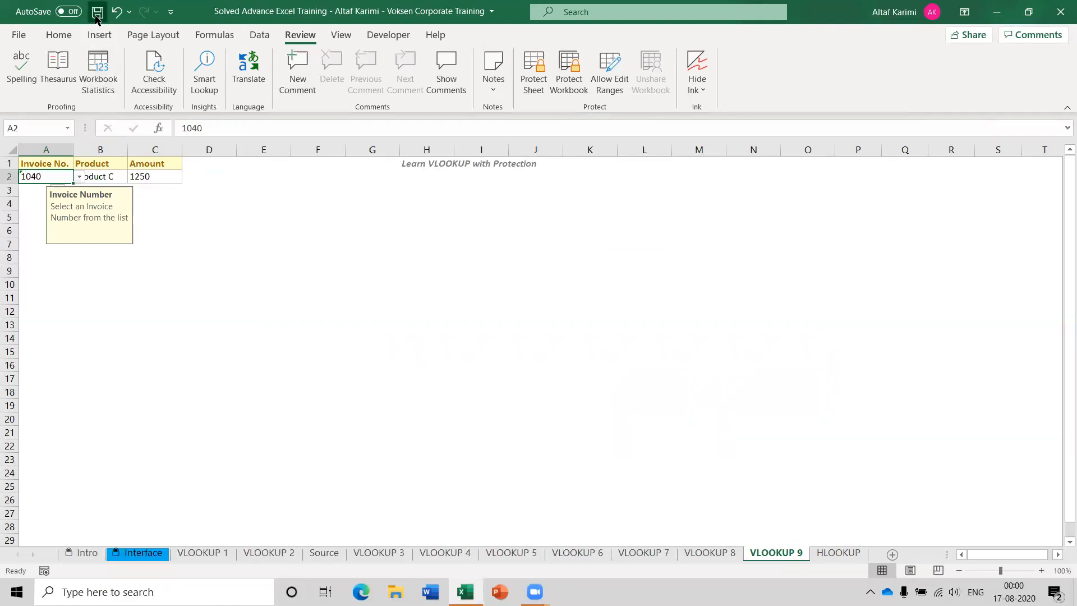
# Step: Examine the Locked and Hidden protection settings of blank cells C7 and F11 in Format Cells
pyautogui.click(178, 230)
pyautogui.keyDown('shift'); pyautogui.click(579, 380); pyautogui.keyUp('shift')
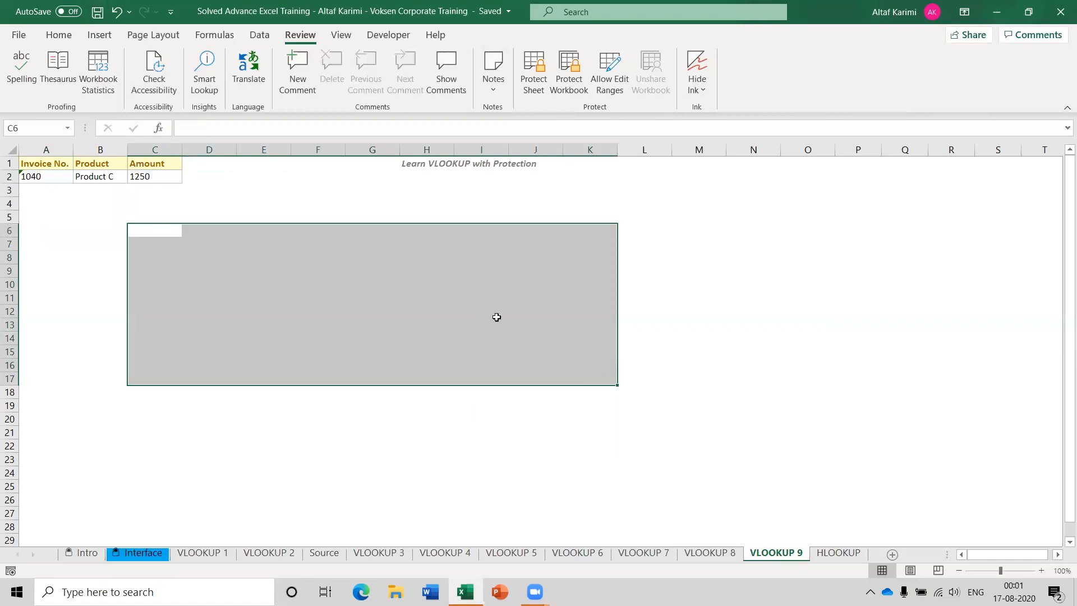
pyautogui.click(177, 245)
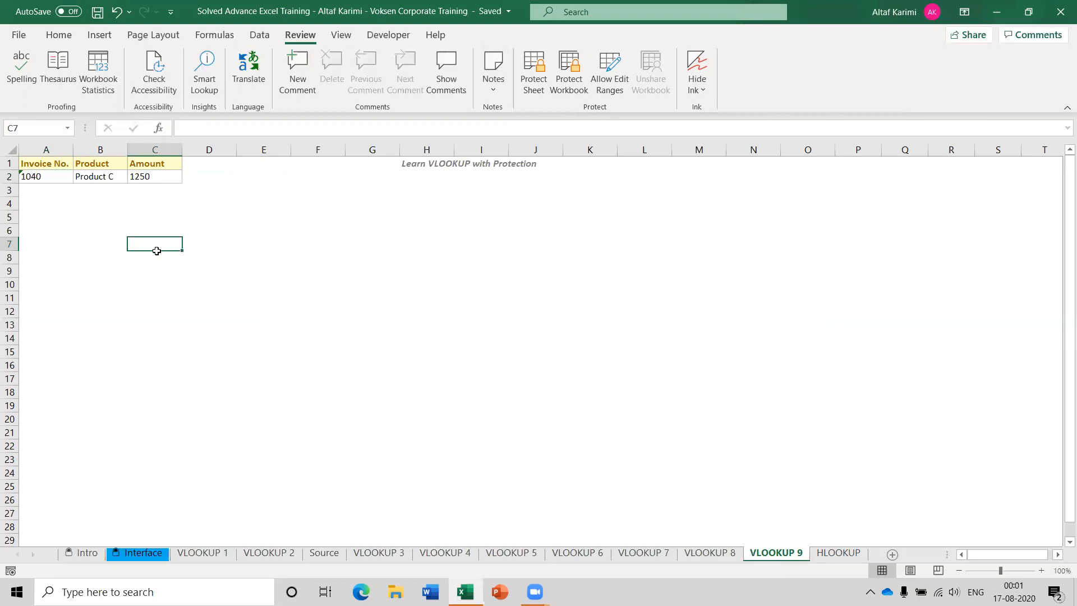
pyautogui.hotkey('ctrl', '1')
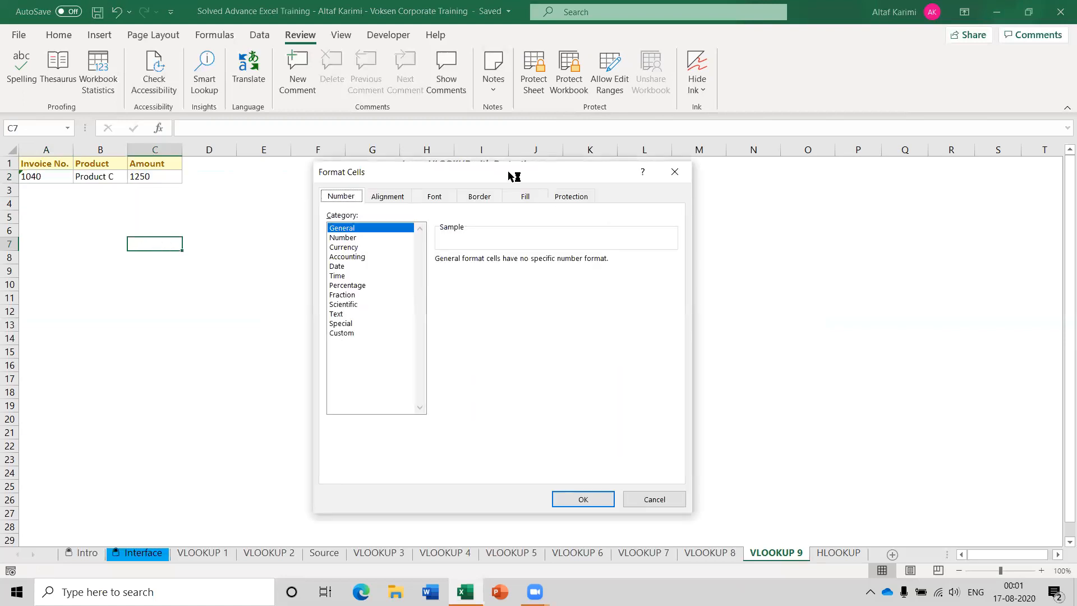
pyautogui.click(560, 196)
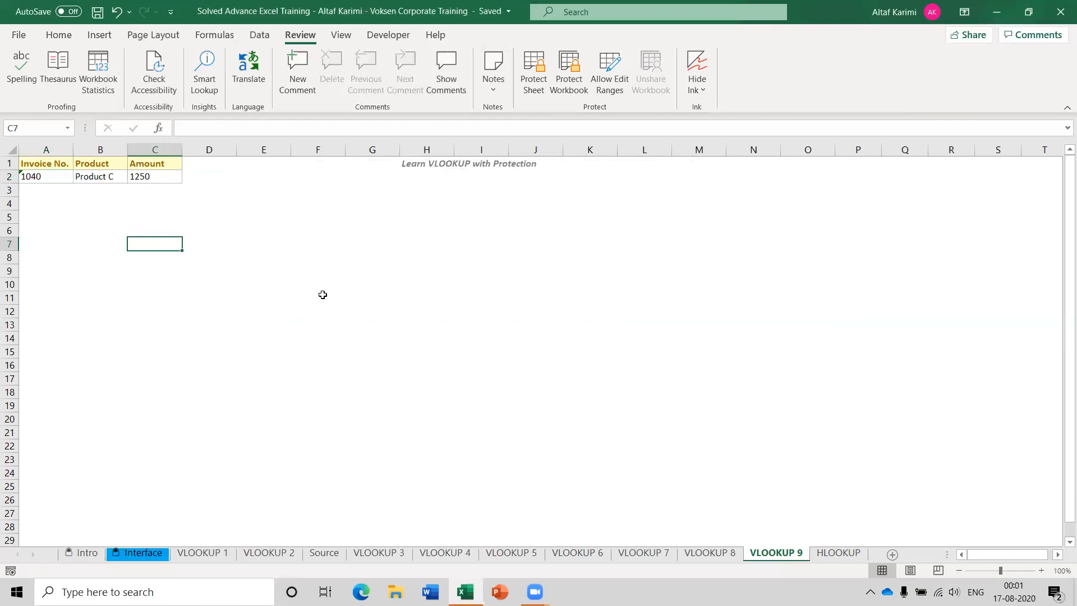
pyautogui.rightClick(322, 295)
pyautogui.moveTo(406, 406)
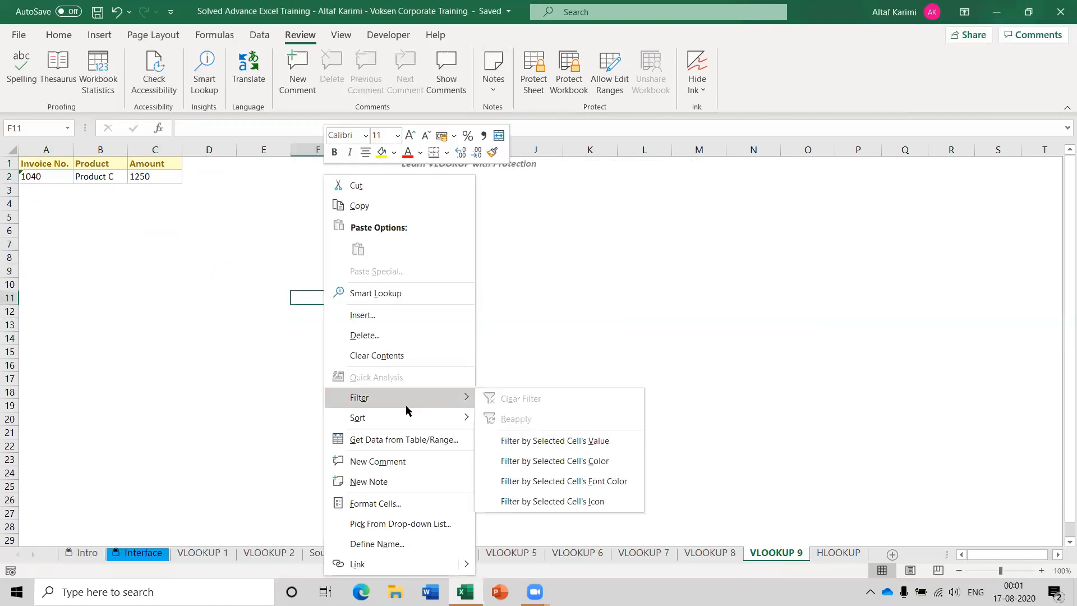
pyautogui.click(428, 512)
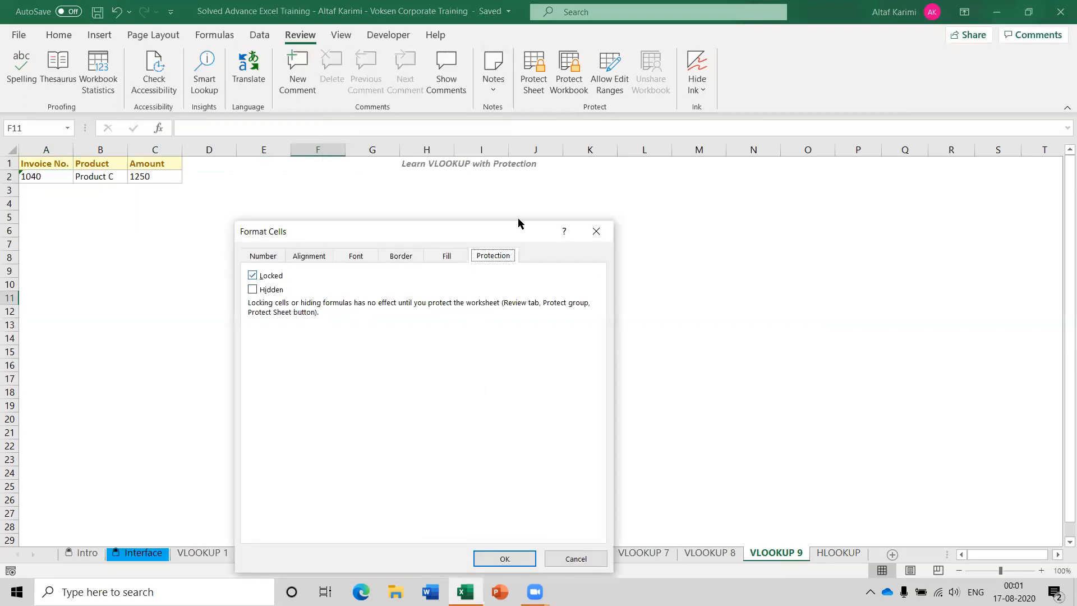
pyautogui.click(594, 232)
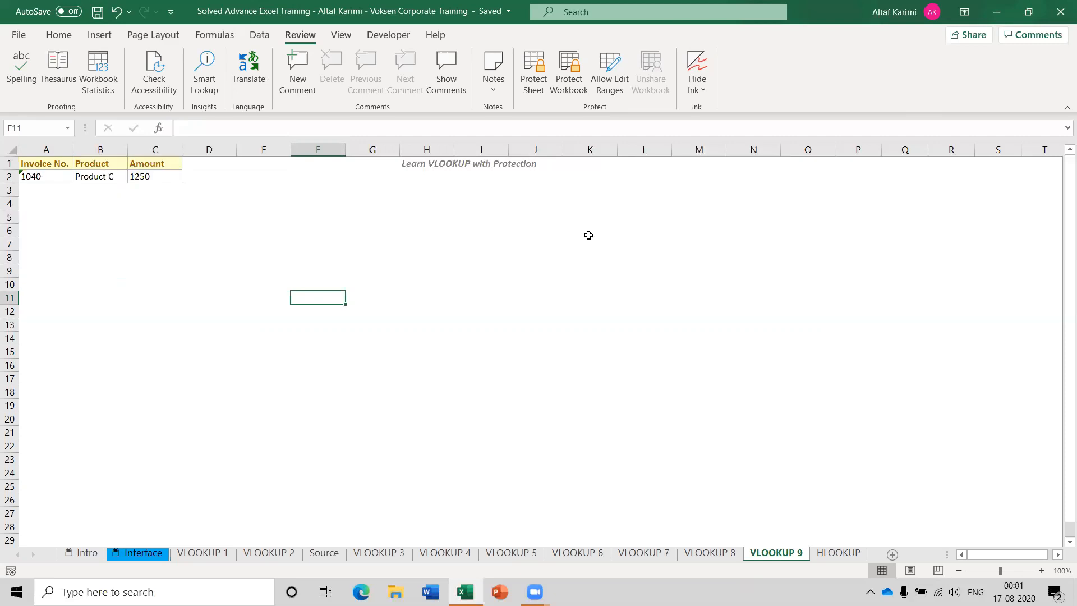
pyautogui.click(46, 148)
pyautogui.click(9, 190)
pyautogui.moveTo(118, 242); pyautogui.dragTo(280, 367)
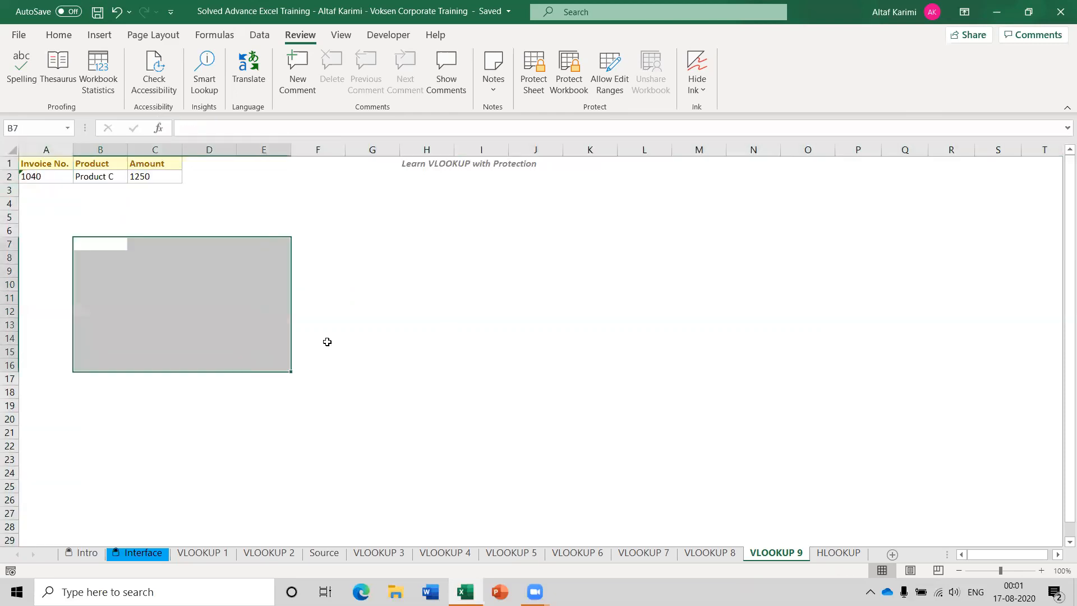
pyautogui.keyDown('ctrl'); pyautogui.moveTo(340, 261); pyautogui.dragTo(440, 325); pyautogui.keyUp('ctrl')
pyautogui.keyDown('ctrl'); pyautogui.moveTo(569, 311); pyautogui.dragTo(666, 409); pyautogui.keyUp('ctrl')
pyautogui.keyDown('ctrl'); pyautogui.moveTo(693, 206); pyautogui.dragTo(835, 291); pyautogui.keyUp('ctrl')
pyautogui.click(553, 230)
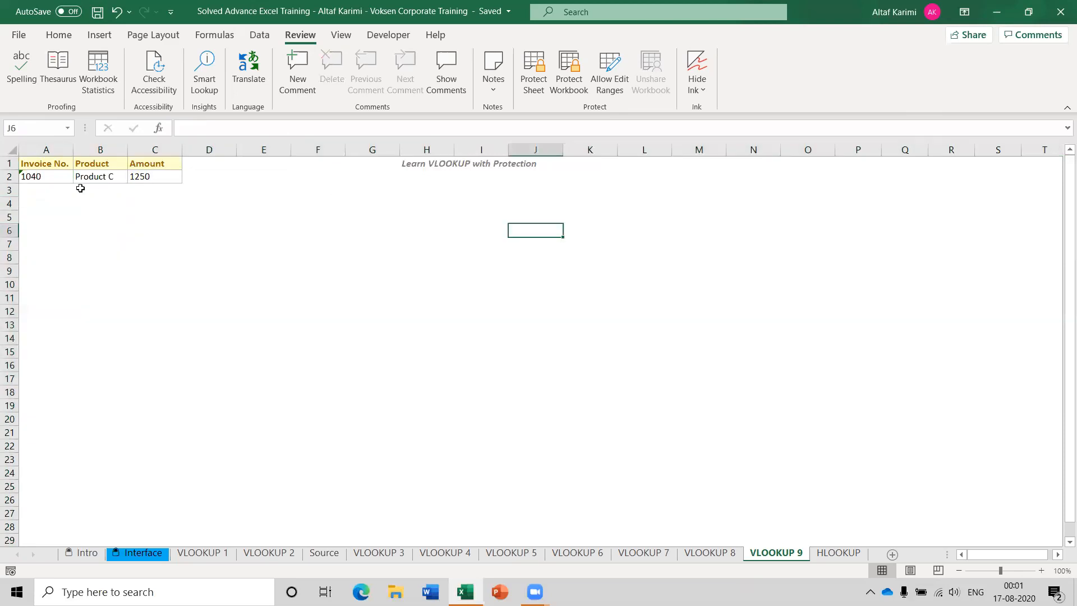
# Step: Unlock the invoice number cell A2 by turning off its Locked protection setting
pyautogui.click(61, 179)
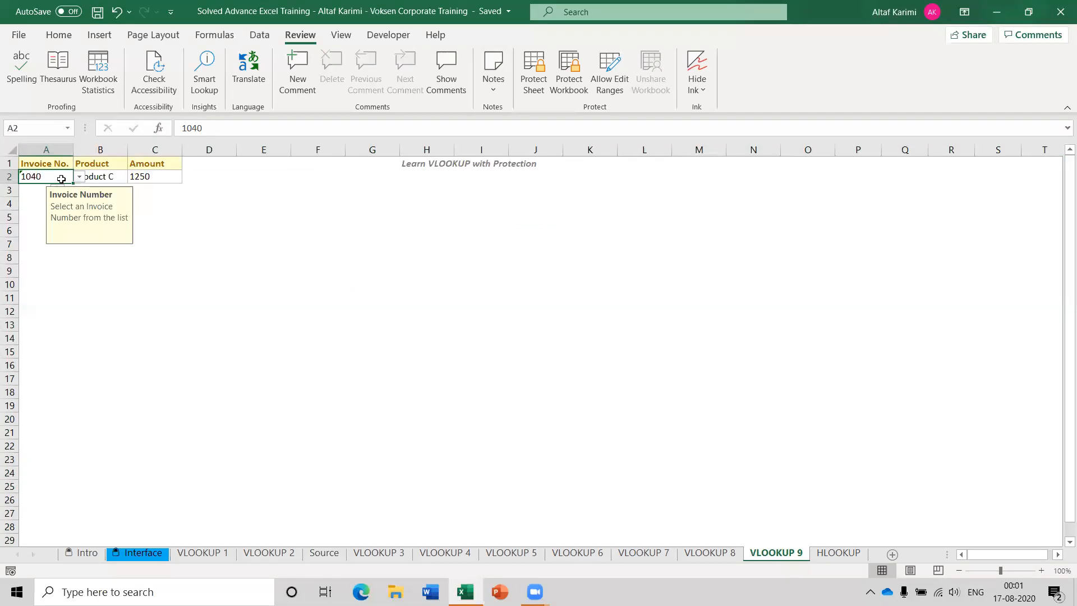
pyautogui.hotkey('ctrl', '1')
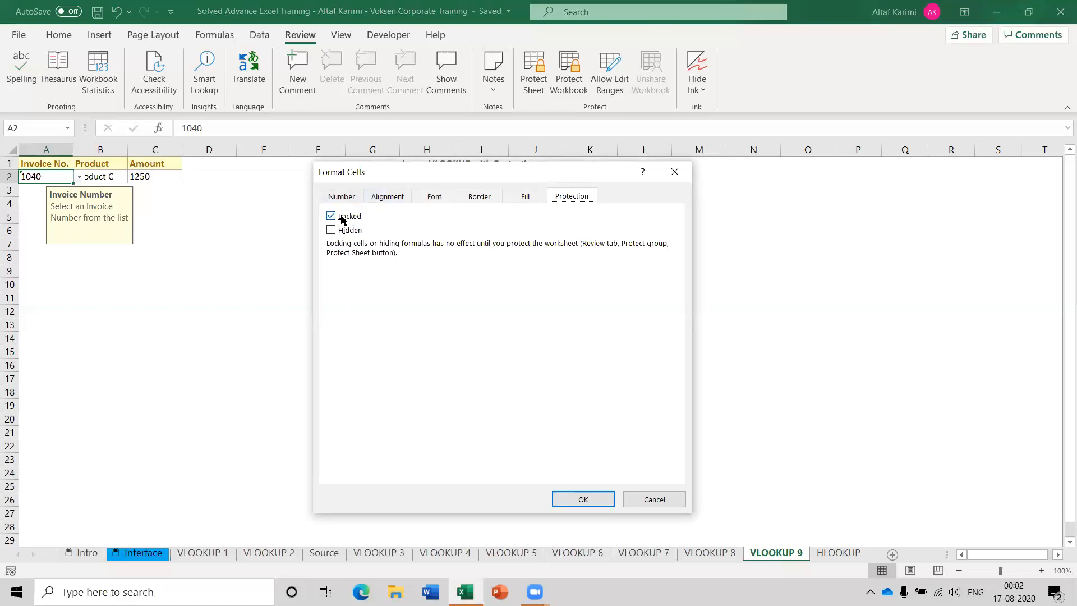
pyautogui.click(341, 218)
pyautogui.click(582, 498)
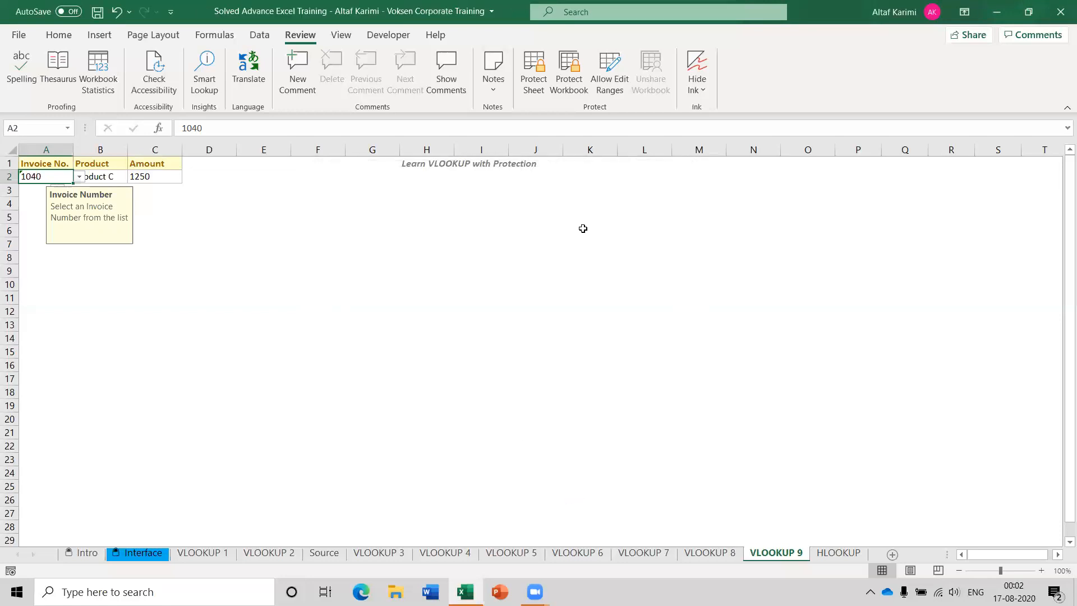
# Step: Protect the VLOOKUP 9 sheet with the sheet password, allowing users to select only unlocked cells
pyautogui.click(530, 92)
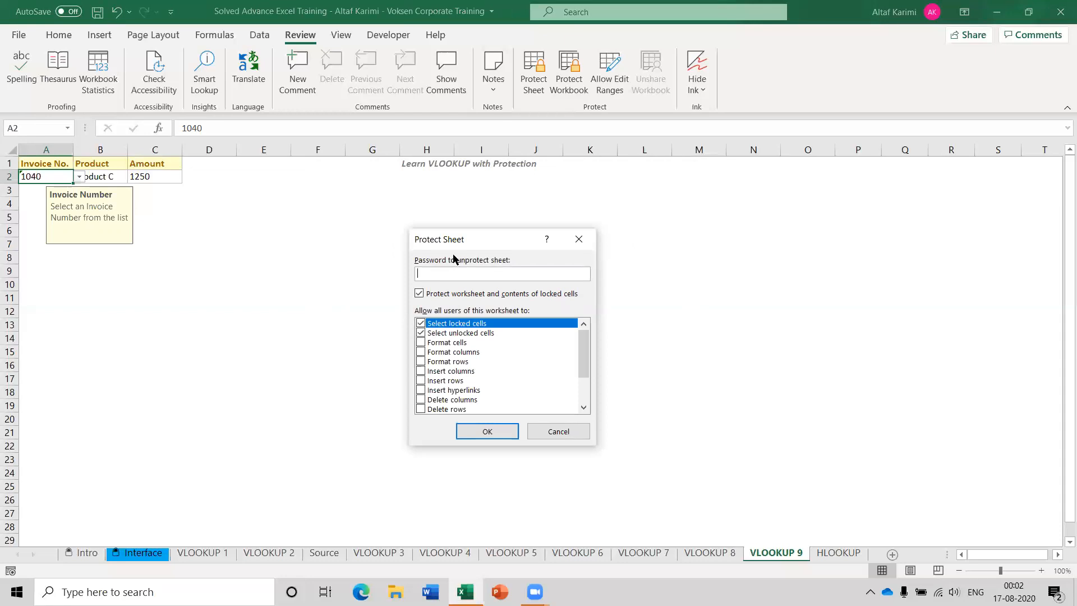
pyautogui.moveTo(463, 245); pyautogui.dragTo(263, 238)
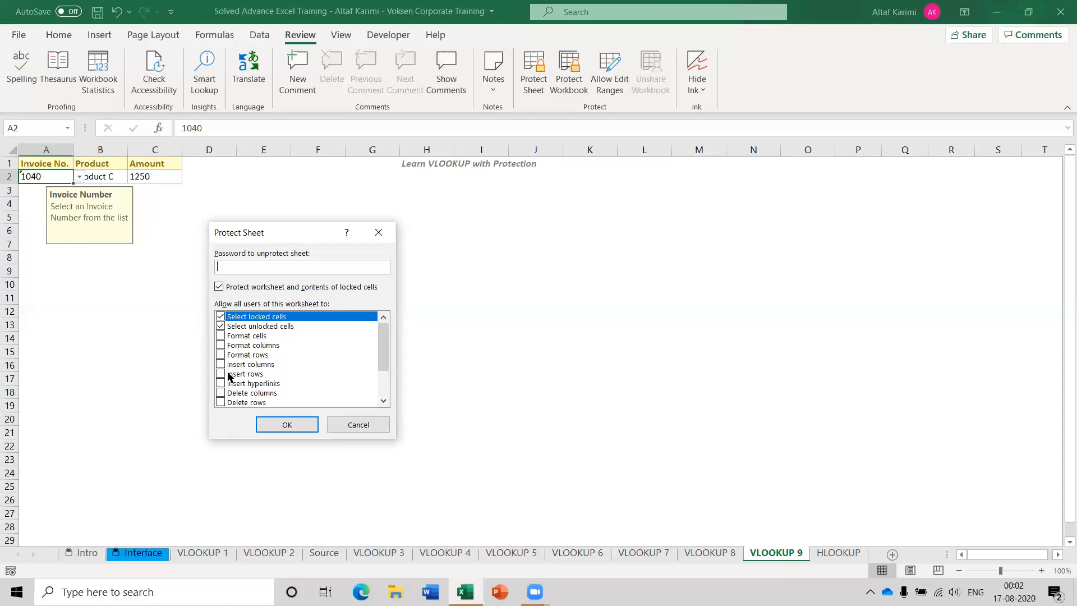
pyautogui.click(220, 317)
pyautogui.click(276, 326)
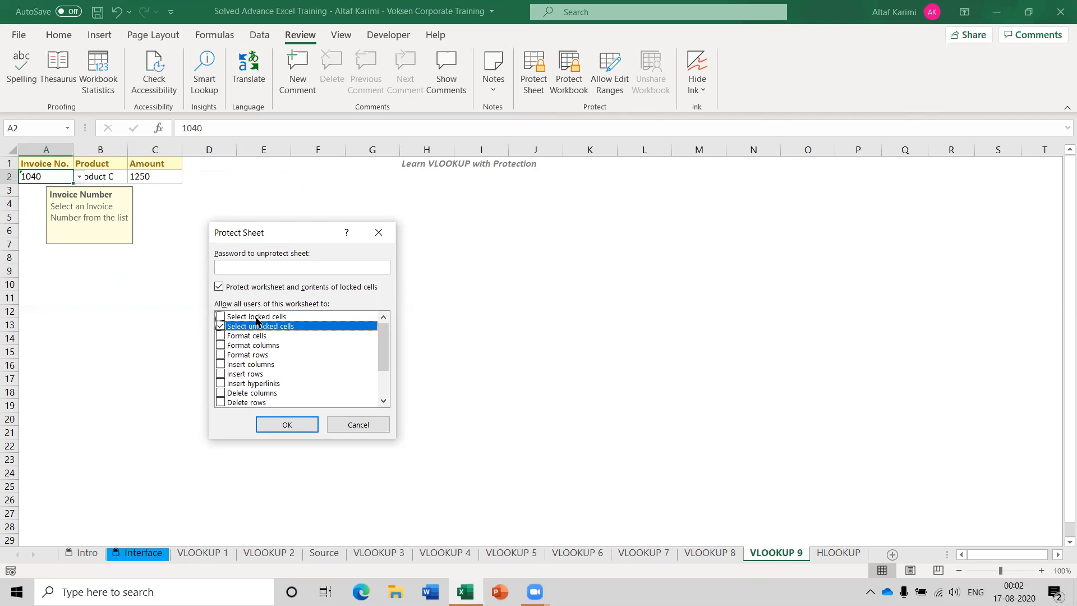
pyautogui.click(248, 267)
pyautogui.write('1')
pyautogui.press('Return')
pyautogui.write('1')
pyautogui.press('Return')
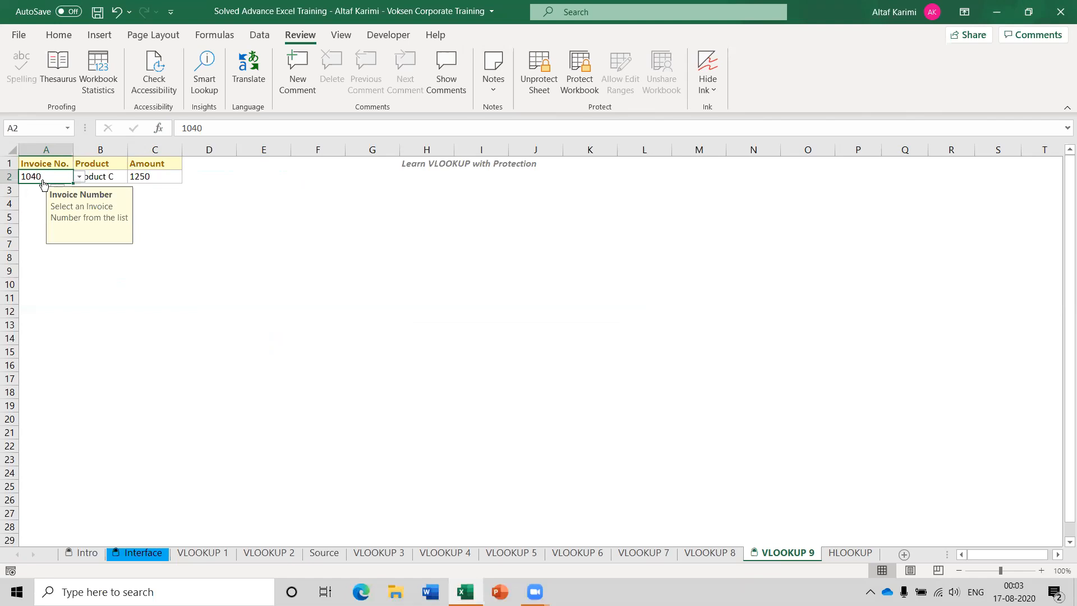
# Step: Choose invoice number 1043 followed by 1046 from the list in A2, and save the workbook
pyautogui.hotkey('alt', 'Down')
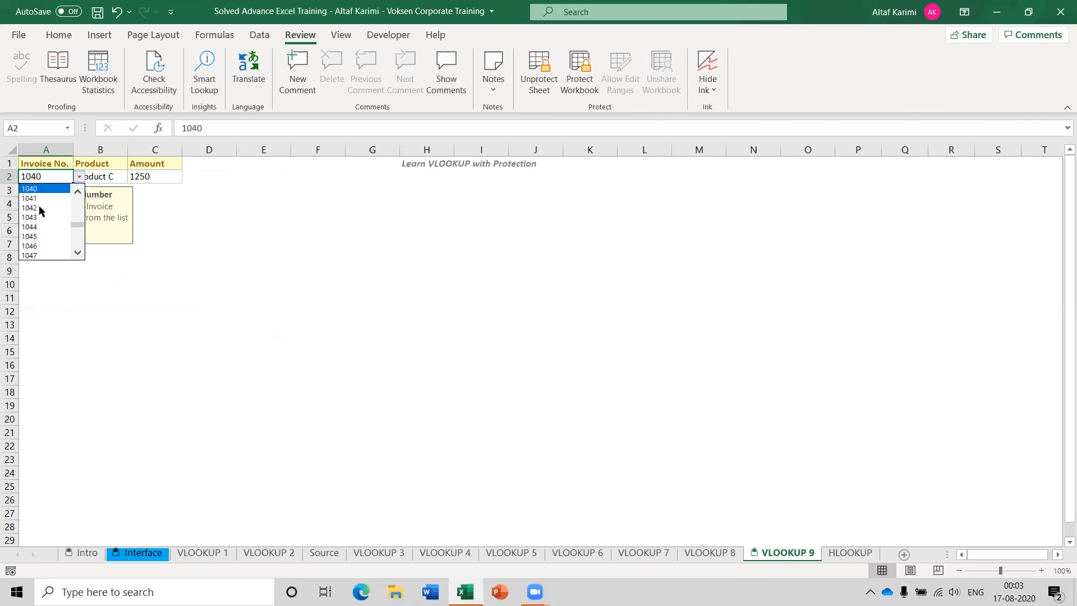
pyautogui.click(41, 213)
pyautogui.hotkey('alt', 'Down')
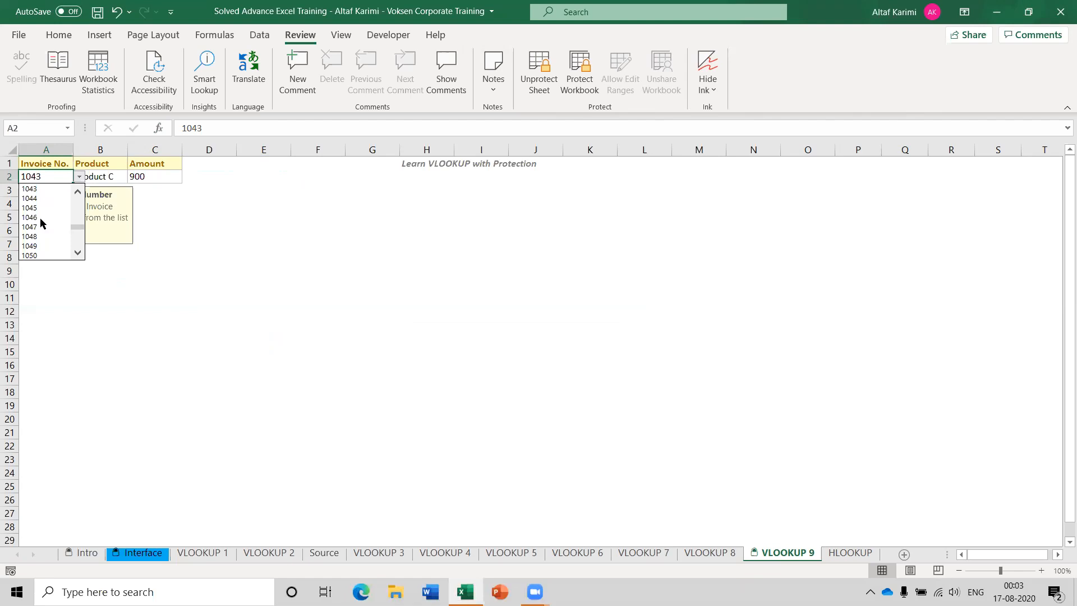
pyautogui.click(42, 219)
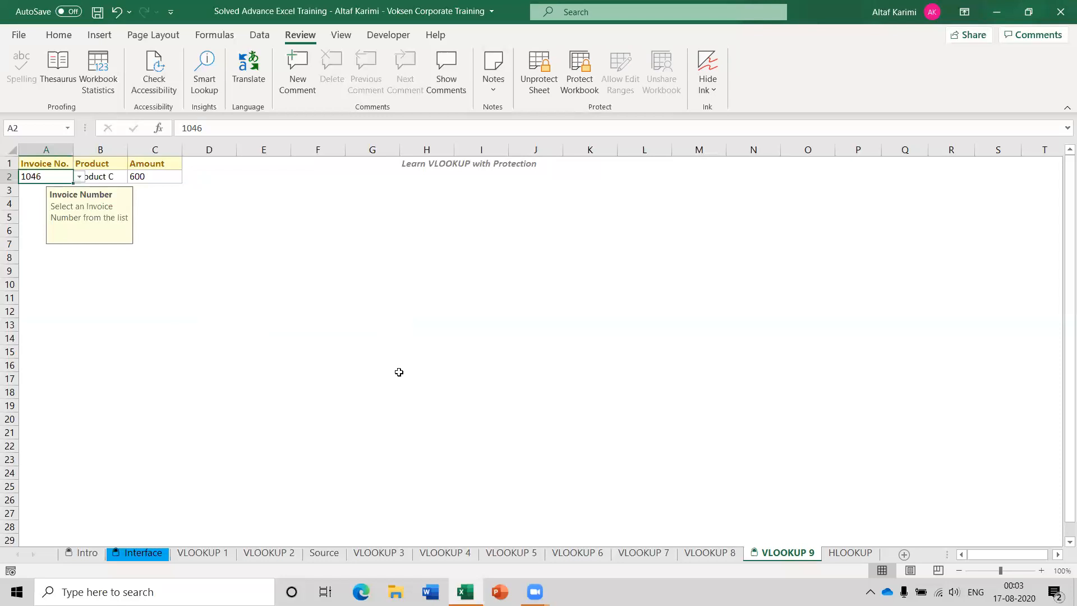
pyautogui.click(97, 13)
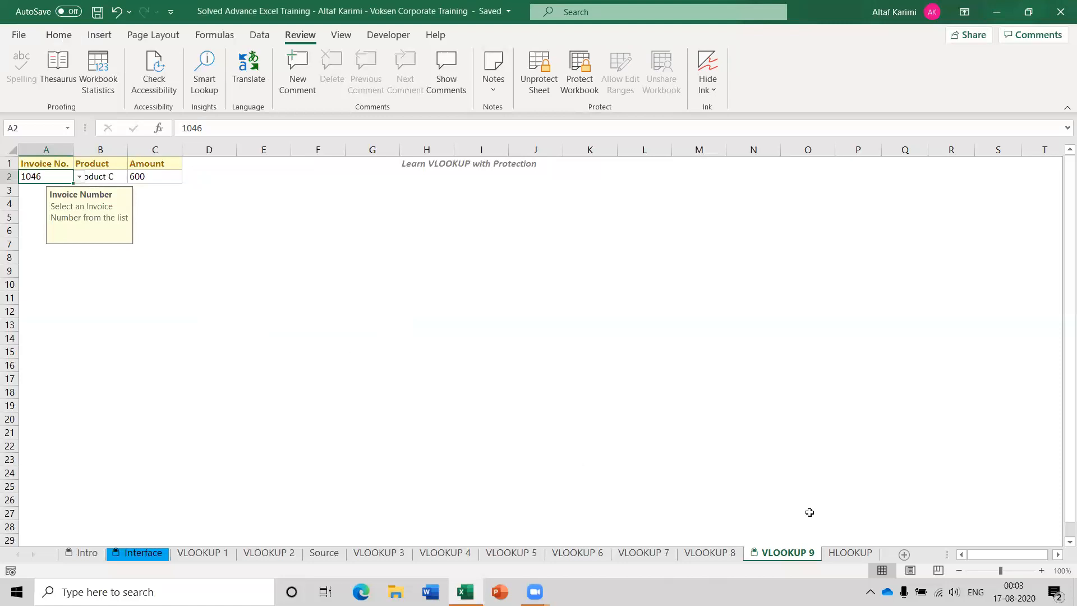
# Step: Start an HLOOKUP formula in the Amount cell B5 of the HLOOKUP sheet, with its function arguments open for entry
pyautogui.click(832, 554)
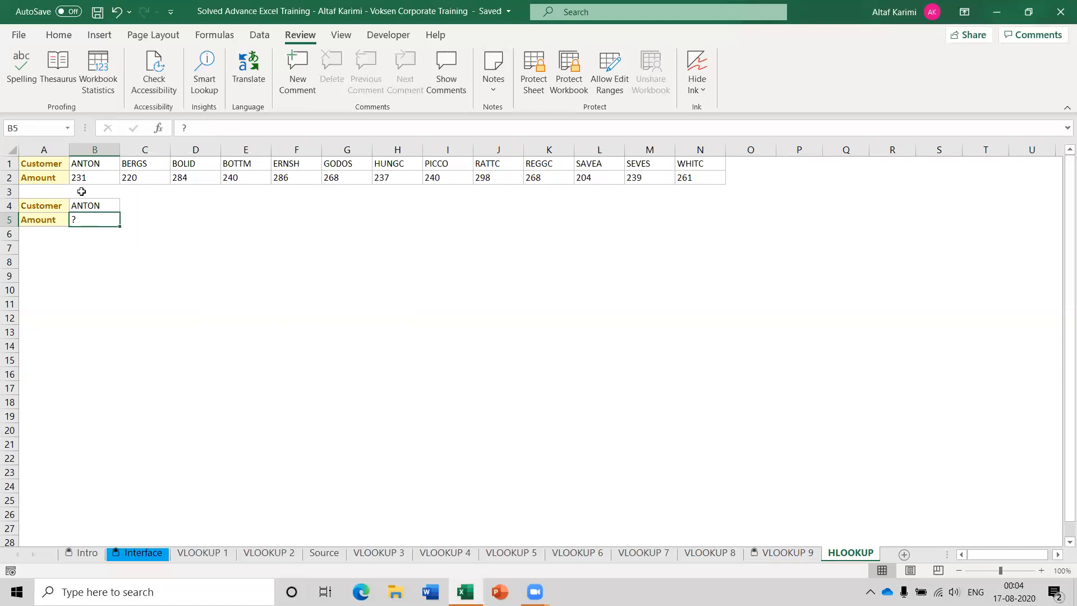
pyautogui.moveTo(57, 165); pyautogui.dragTo(693, 180)
pyautogui.click(105, 220)
pyautogui.click(92, 207)
pyautogui.click(94, 217)
pyautogui.write('=')
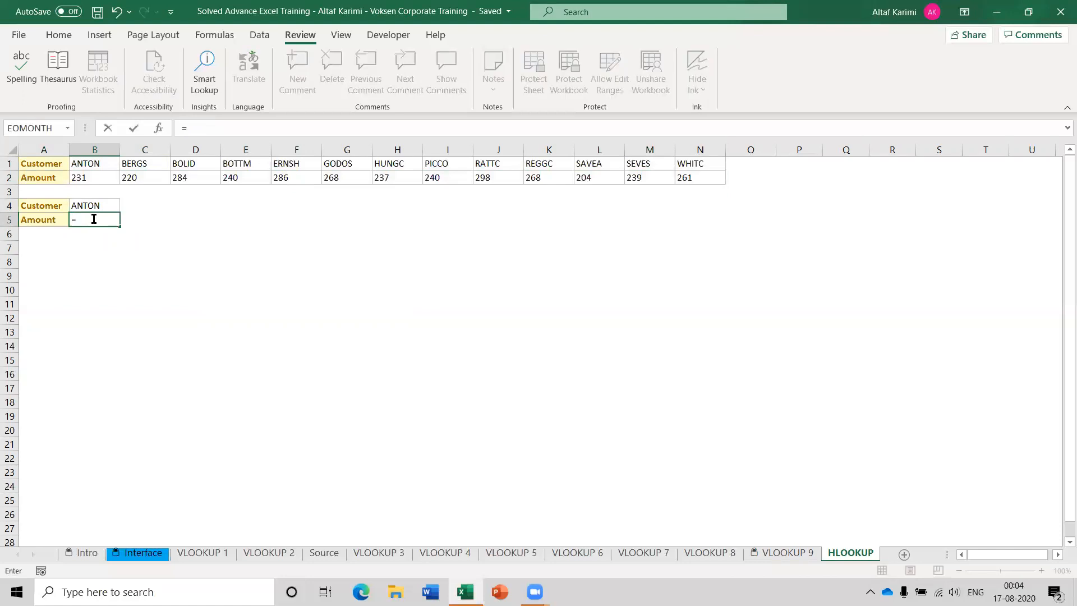
pyautogui.write('HL')
pyautogui.press('Tab')
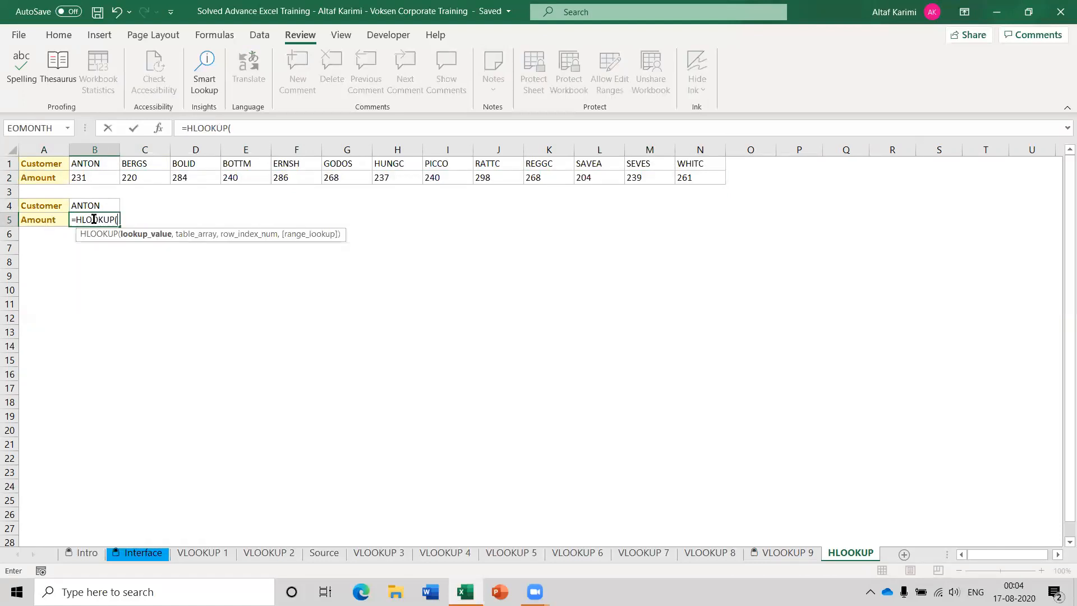
pyautogui.hotkey('ctrl', 'a')
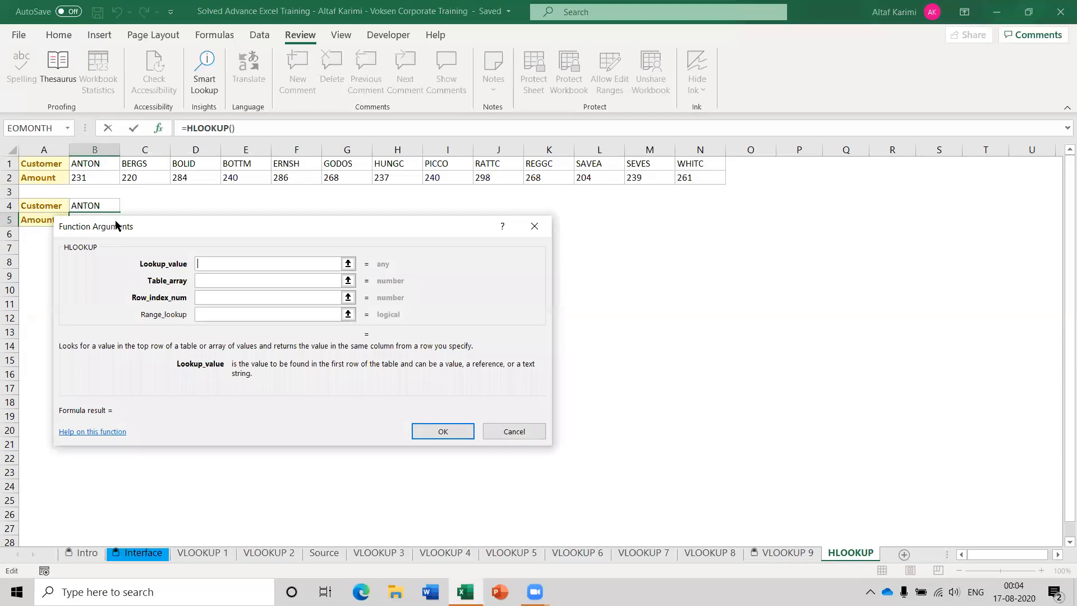
pyautogui.moveTo(116, 225); pyautogui.dragTo(119, 251)
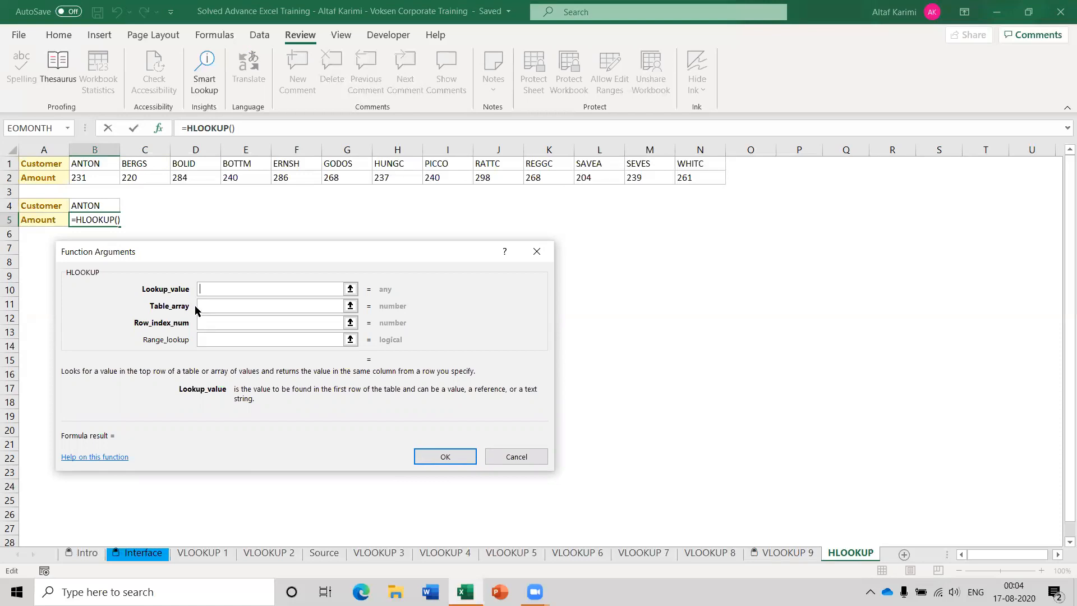
# Step: Read the range lookup and row index argument descriptions, and set the HLOOKUP lookup value to customer cell B4
pyautogui.click(214, 340)
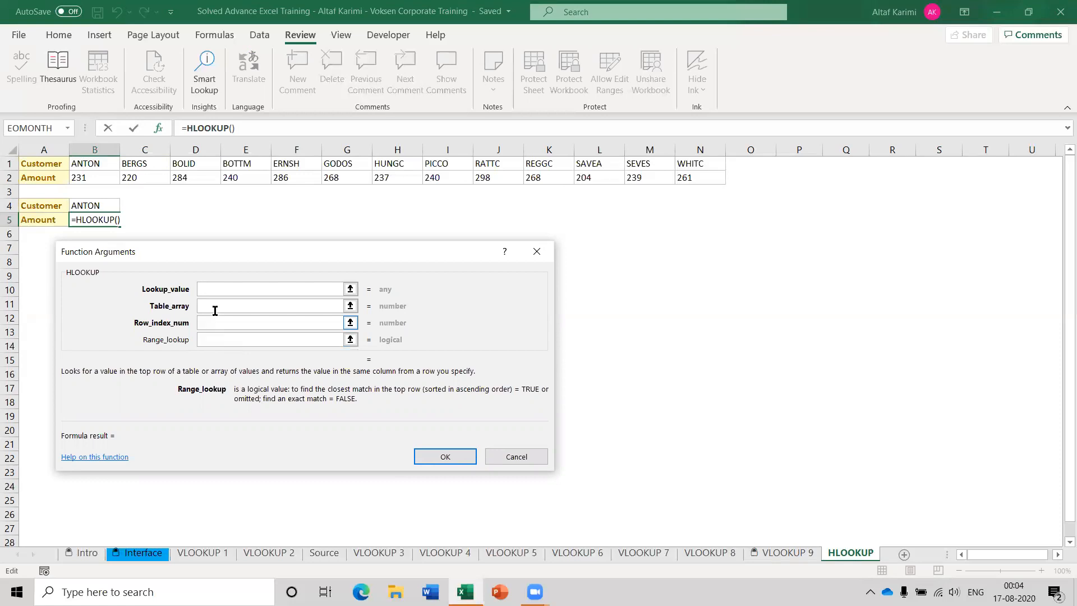
pyautogui.click(215, 321)
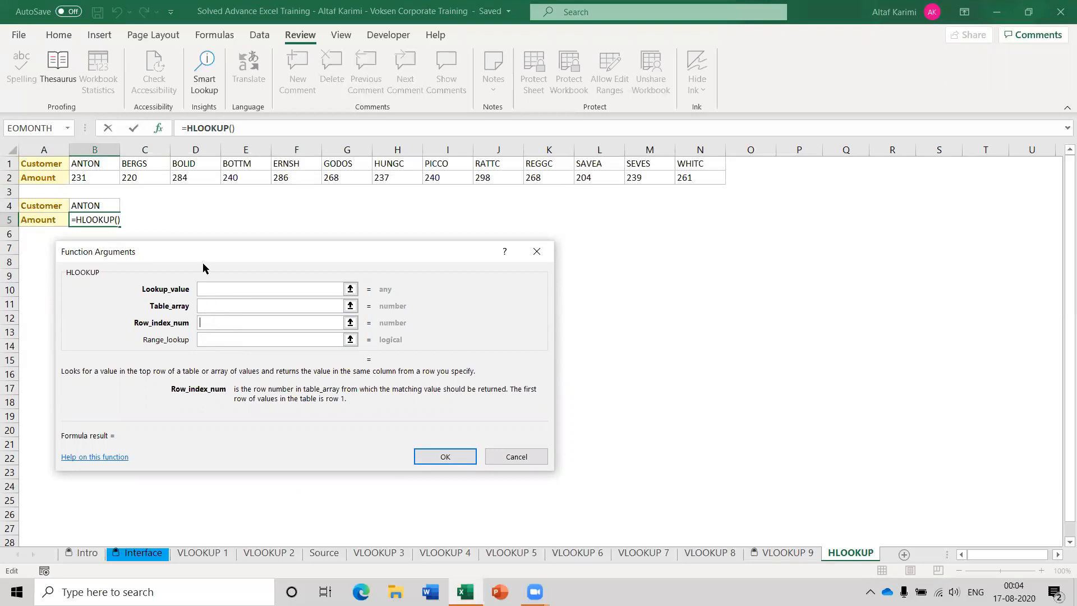
pyautogui.click(212, 289)
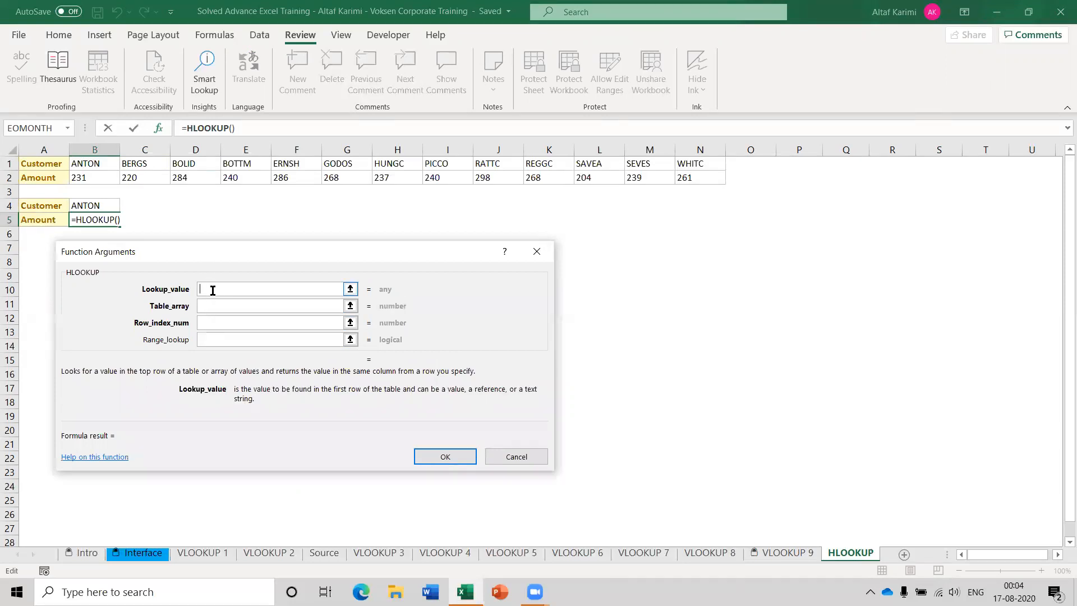
pyautogui.click(105, 206)
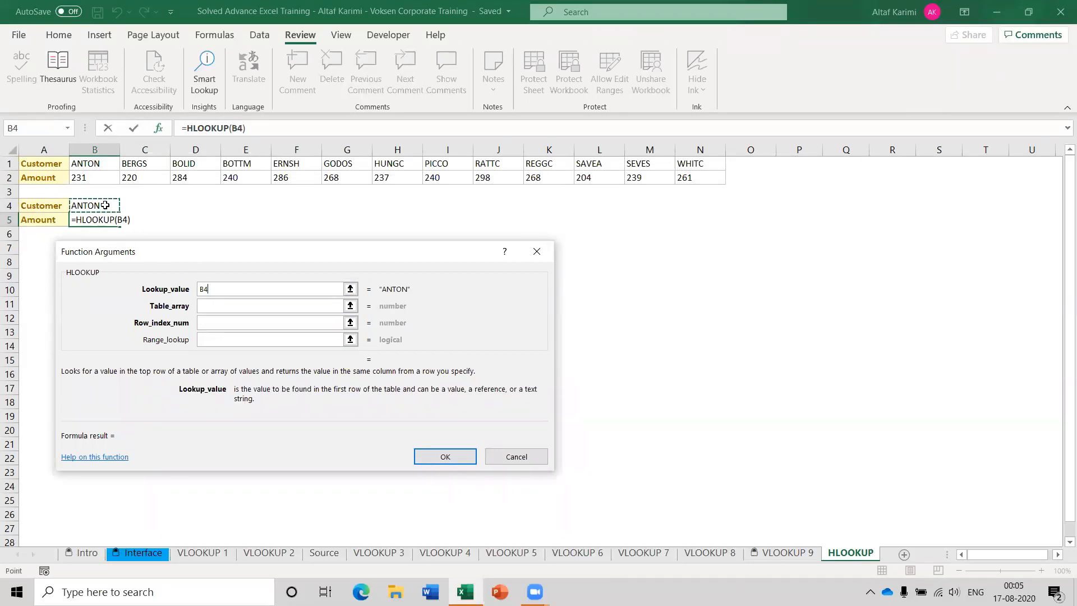
# Step: Set the HLOOKUP table array to the customer and amount rows as the absolute range $B$1:$N$2
pyautogui.click(208, 306)
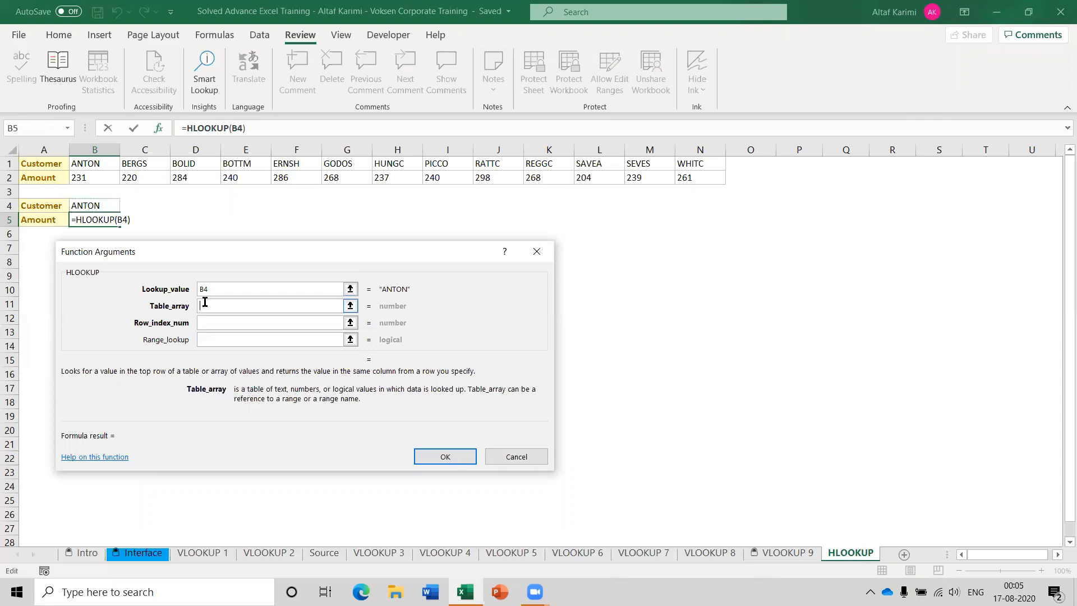
pyautogui.moveTo(145, 163); pyautogui.dragTo(221, 198)
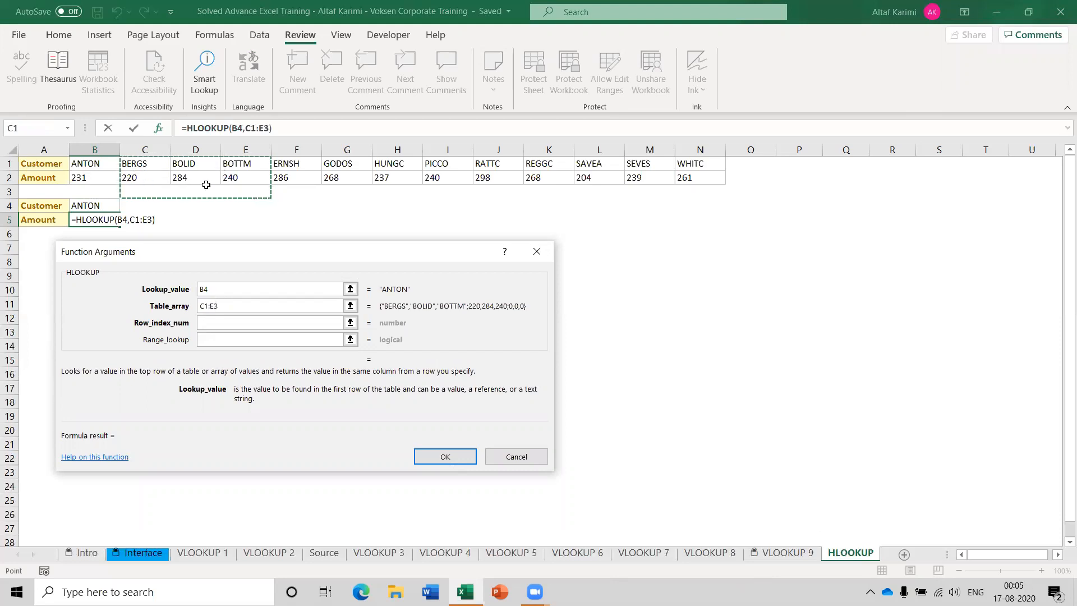
pyautogui.moveTo(82, 163); pyautogui.dragTo(697, 171)
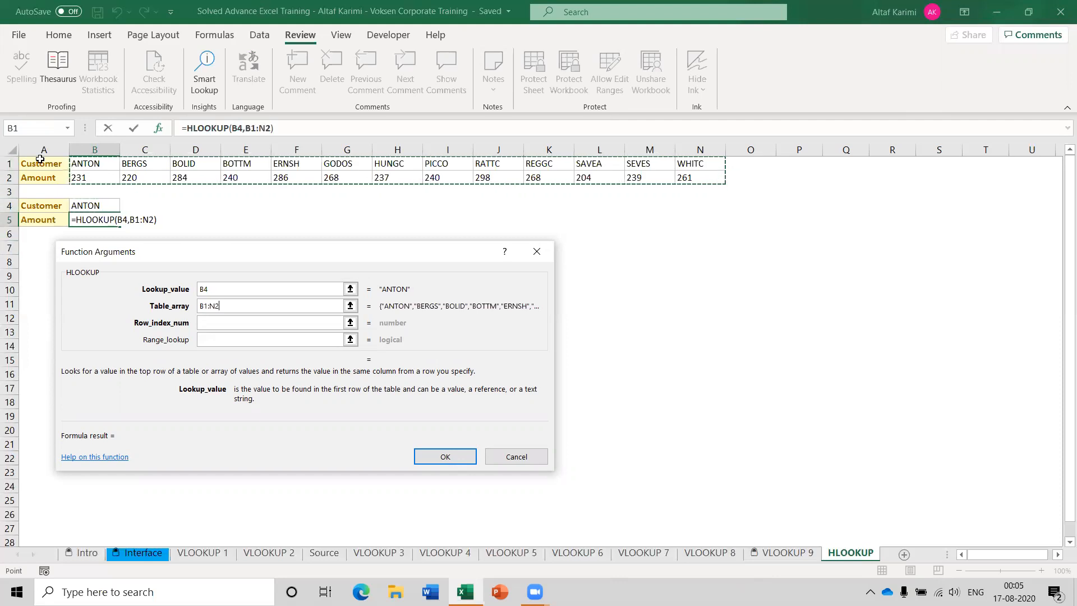
pyautogui.click(97, 163)
pyautogui.moveTo(97, 162); pyautogui.dragTo(678, 123)
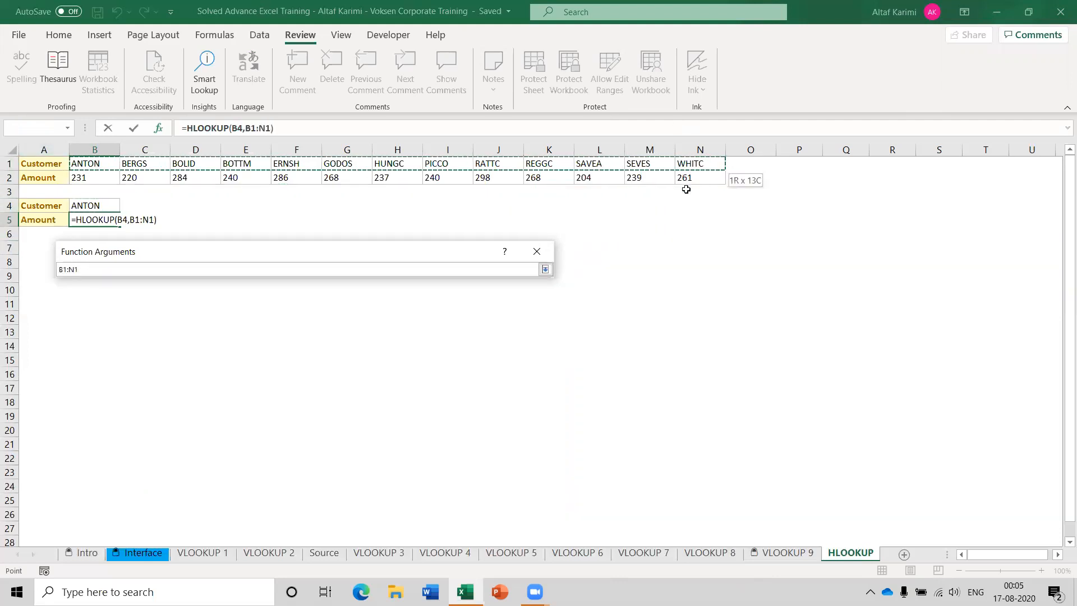
pyautogui.moveTo(686, 190); pyautogui.dragTo(688, 177)
pyautogui.moveTo(323, 157); pyautogui.dragTo(159, 191)
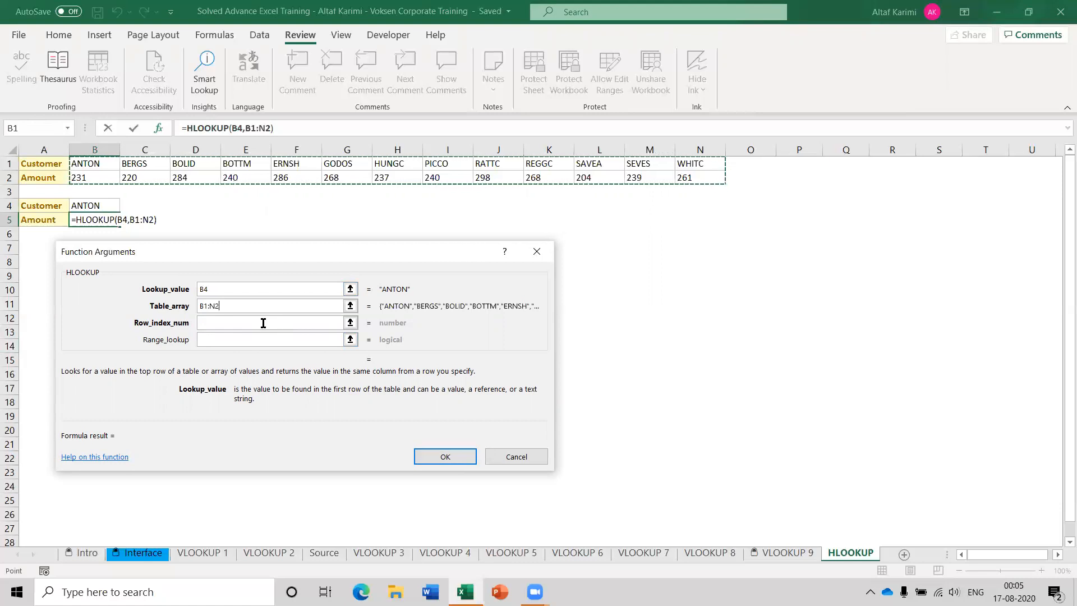
pyautogui.press('F4')
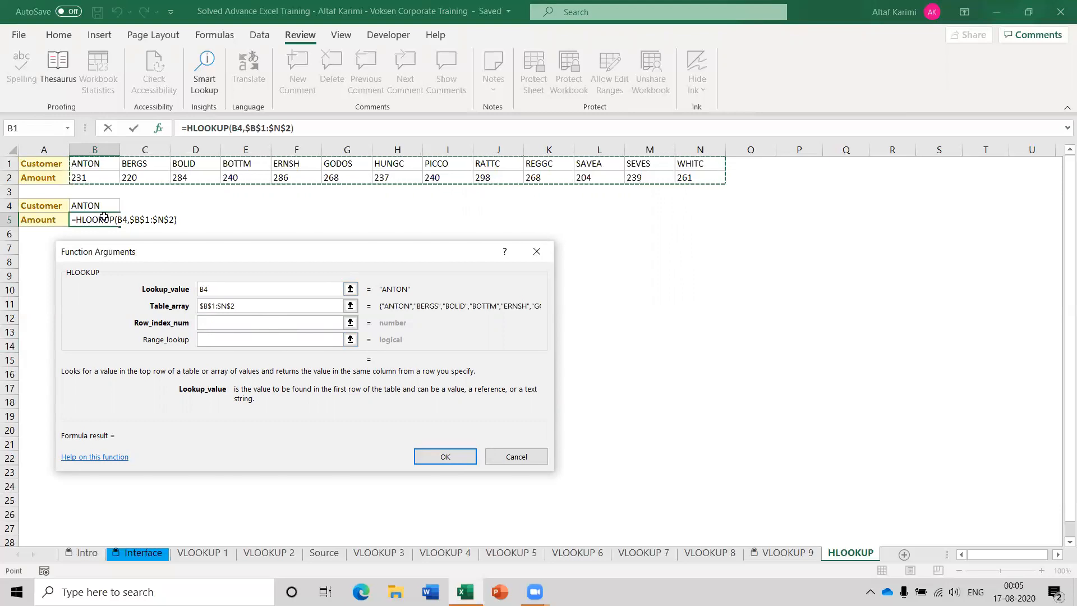
# Step: Complete the HLOOKUP formula in B5 with row index 2 and range lookup 0 for an exact match
pyautogui.click(235, 320)
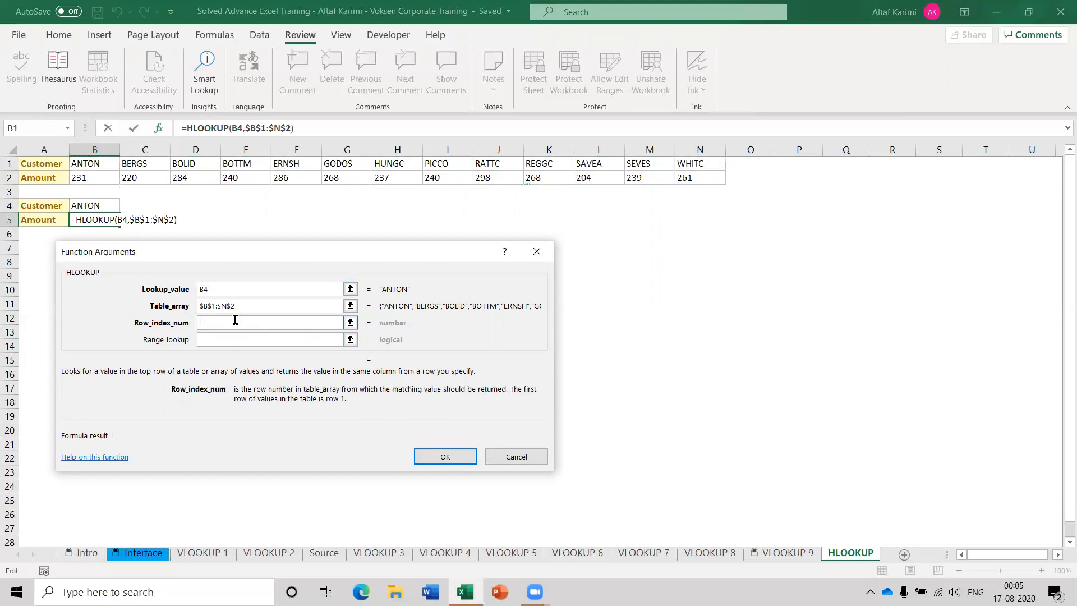
pyautogui.write('2')
pyautogui.press('Tab')
pyautogui.write('0')
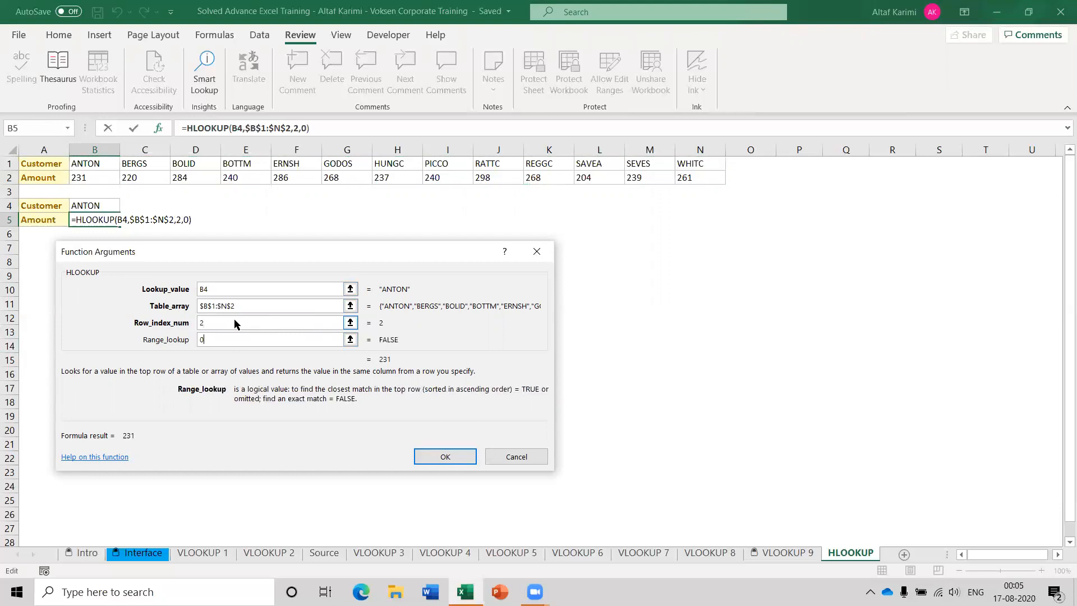
pyautogui.click(440, 461)
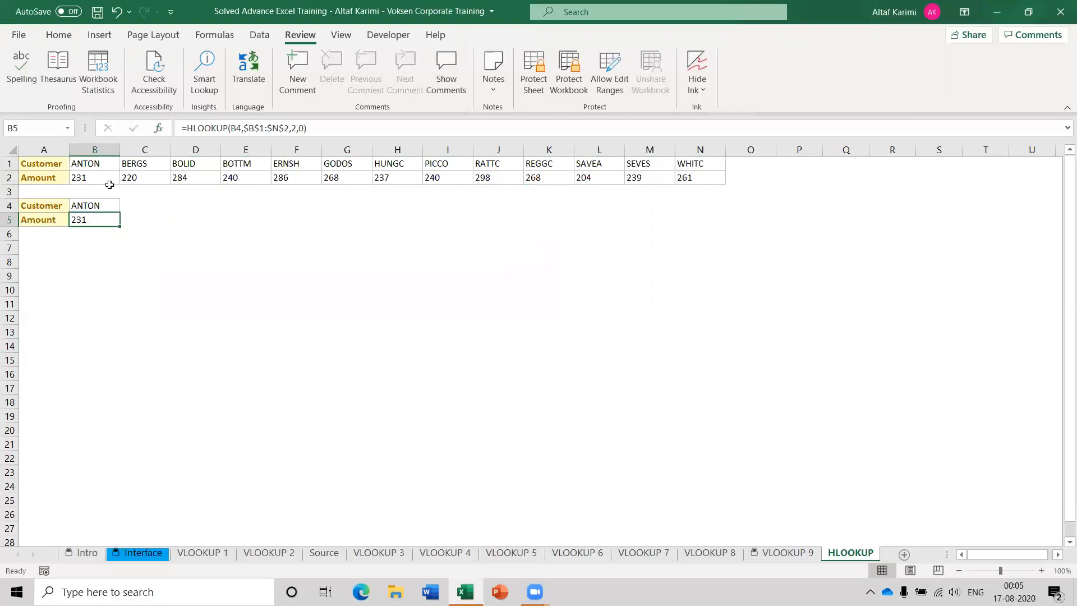
pyautogui.click(103, 205)
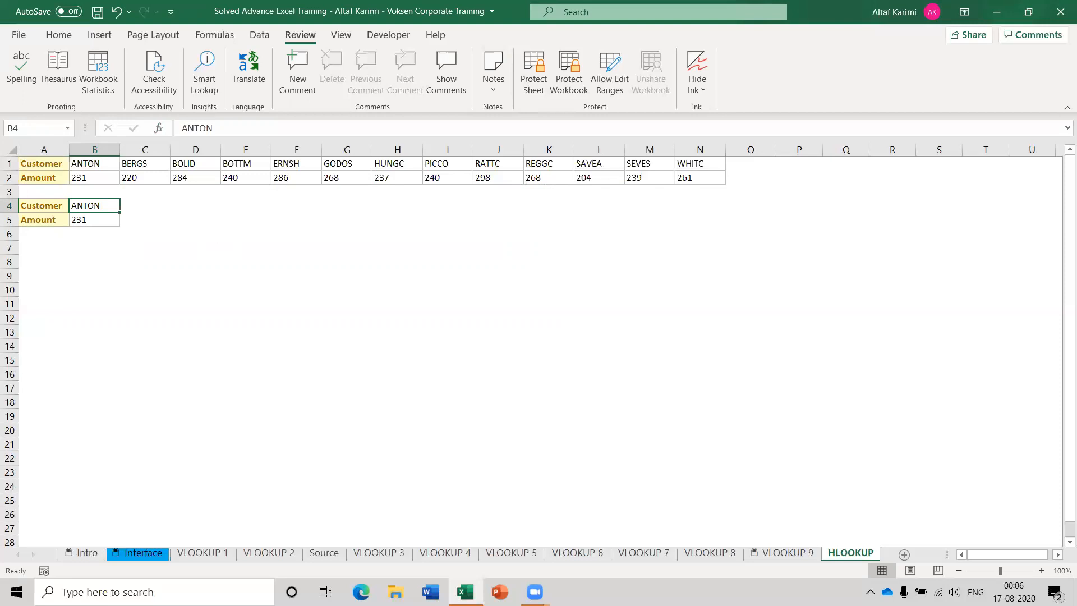
# Step: Review the Intro, Interface, VLOOKUP 1 and VLOOKUP 2 sheets, returning to the top of the VLOOKUP 2 invoice table
pyautogui.click(85, 552)
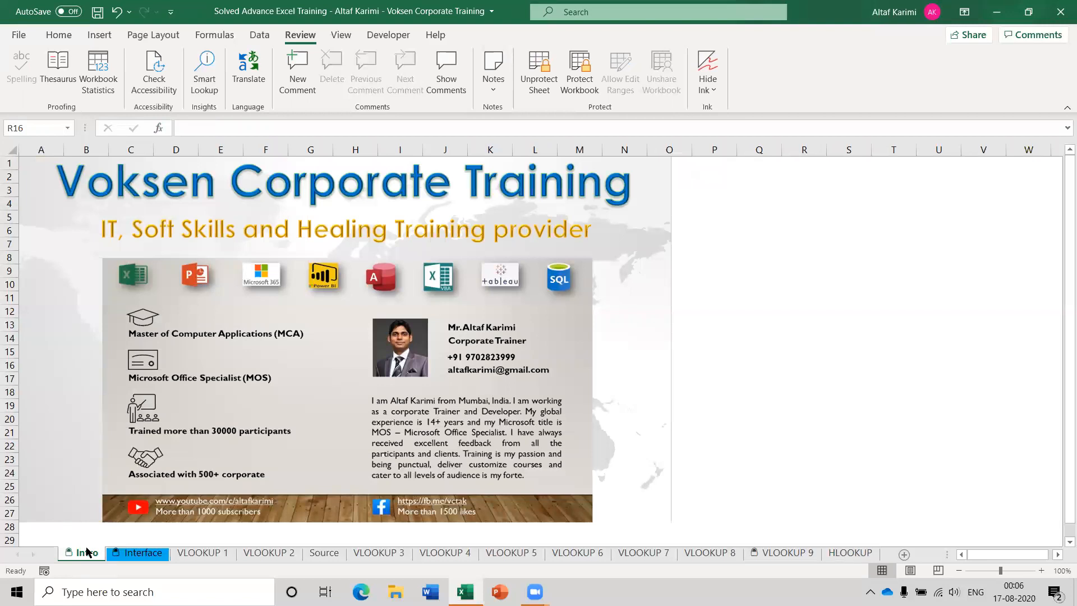
pyautogui.click(136, 554)
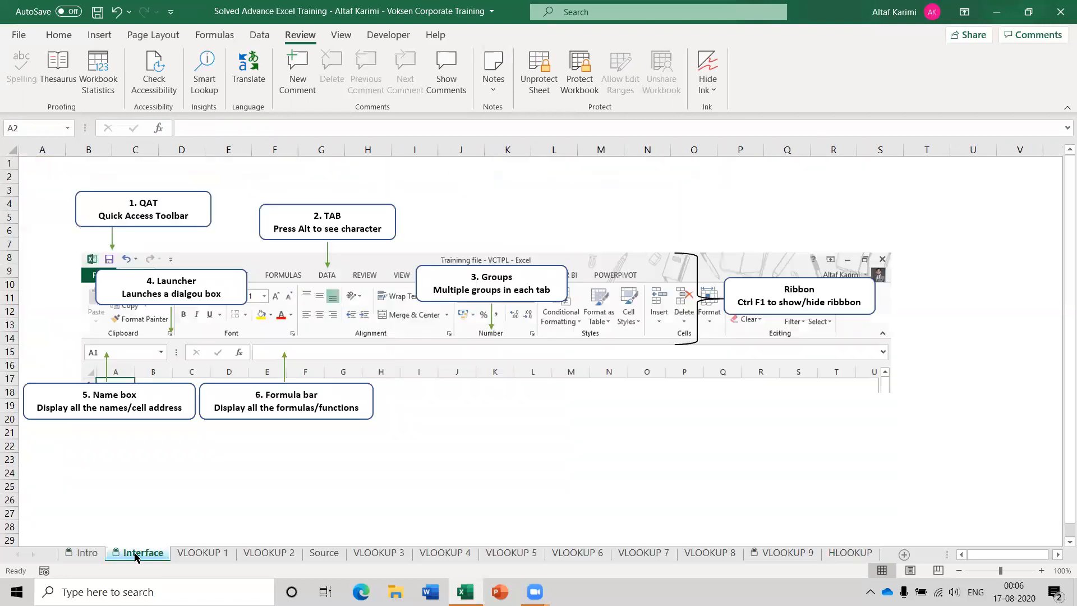
pyautogui.click(189, 554)
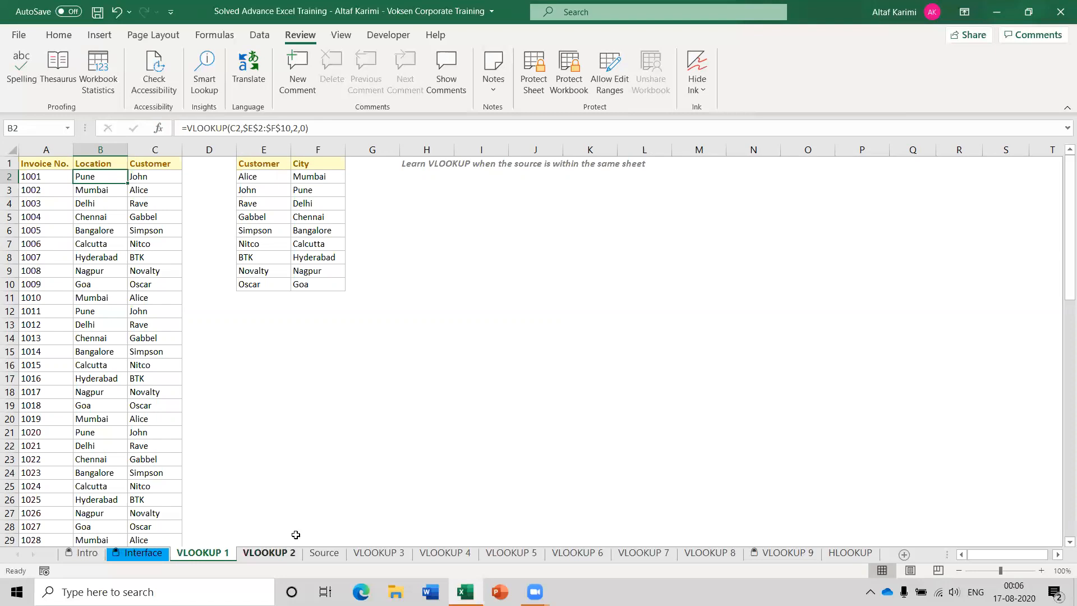
pyautogui.click(270, 552)
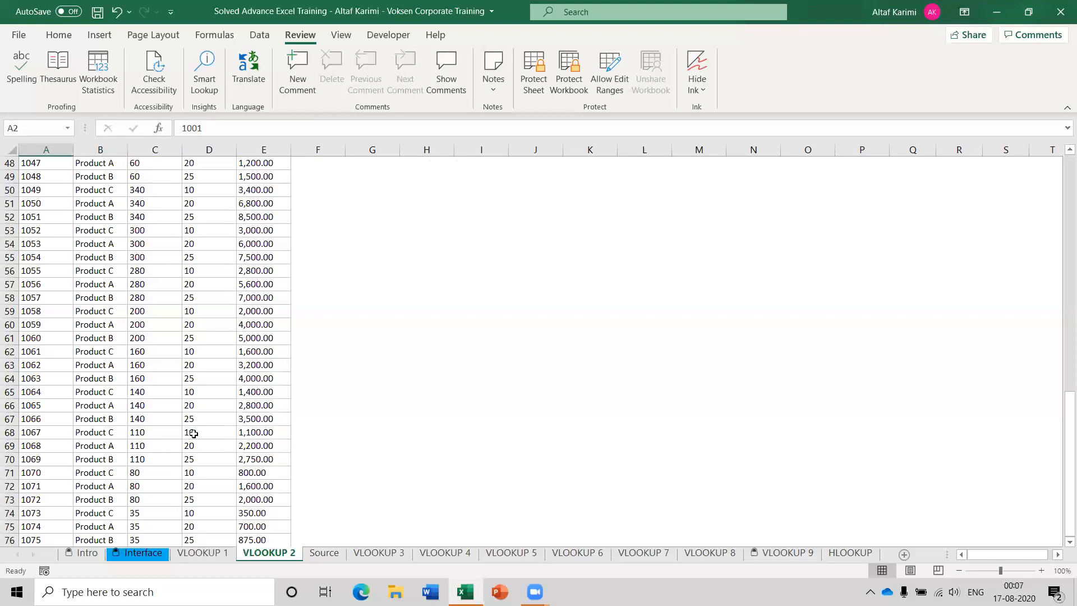
pyautogui.hotkey('ctrl', 'pageup')
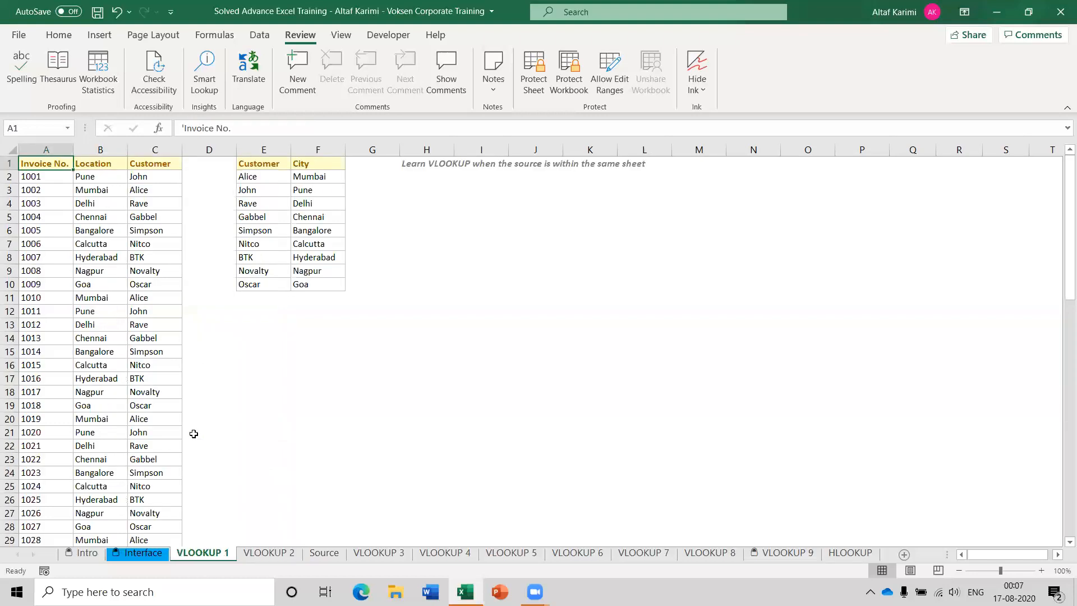
pyautogui.click(264, 553)
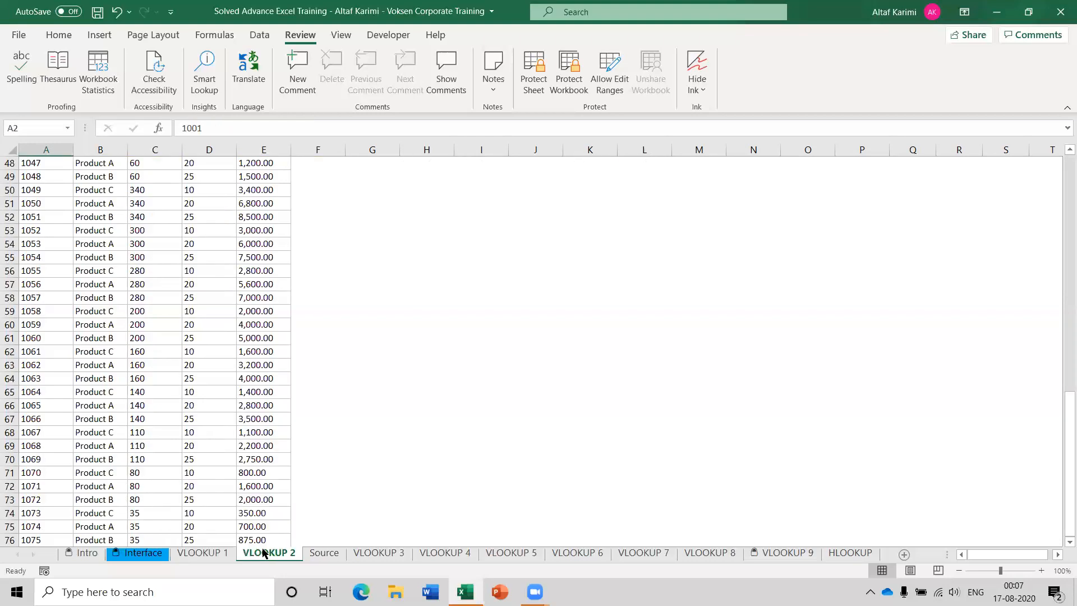
pyautogui.click(61, 327)
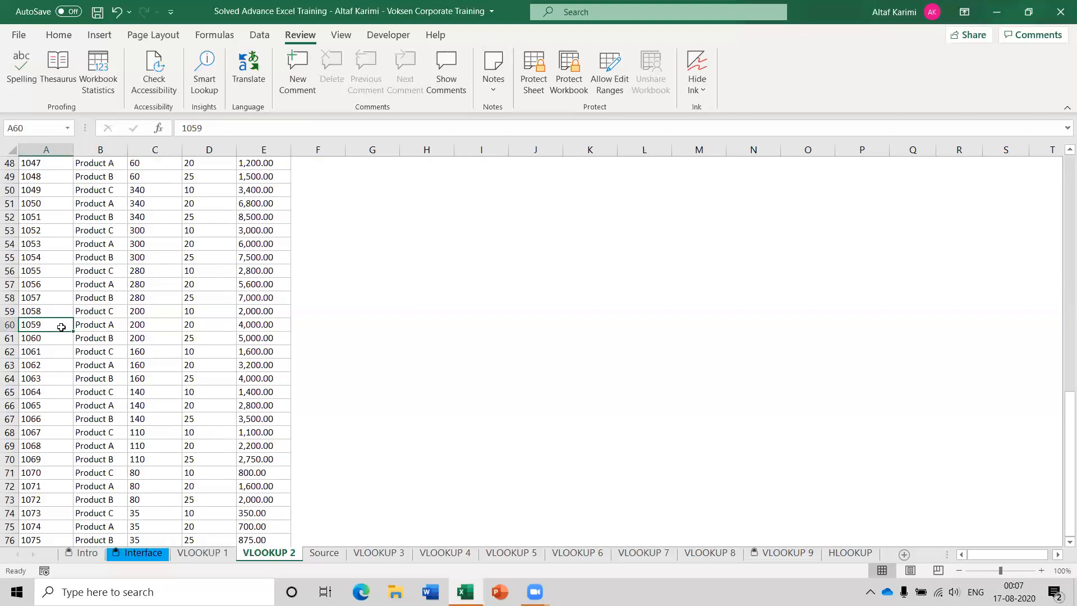
pyautogui.hotkey('ctrl', 'Up')
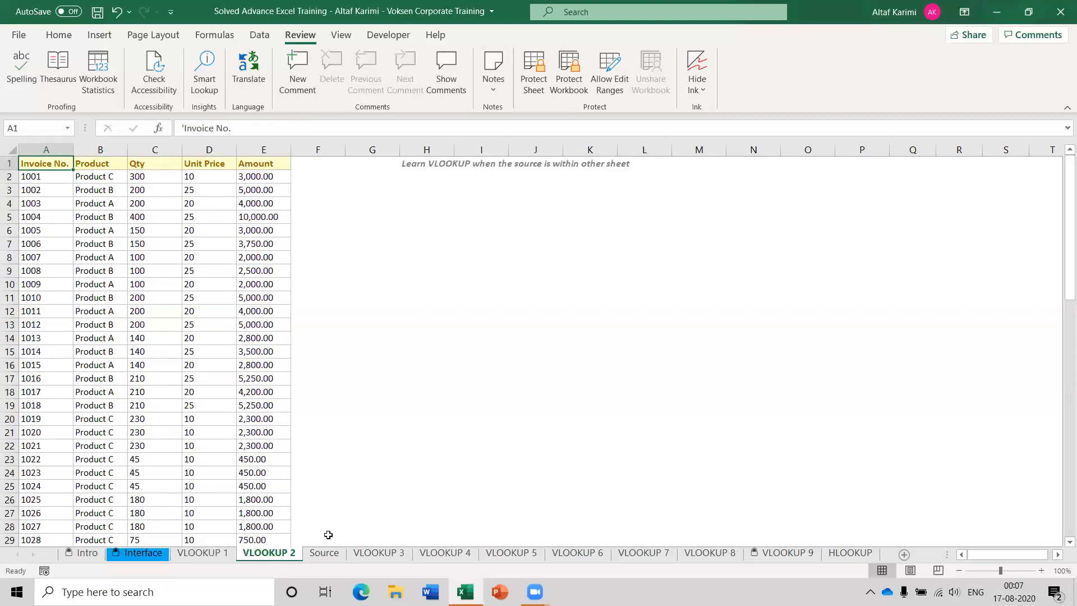
# Step: Review the Source sheet and the VLOOKUP 3 to VLOOKUP 6 sheets in order, and return to the Intro sheet
pyautogui.click(323, 554)
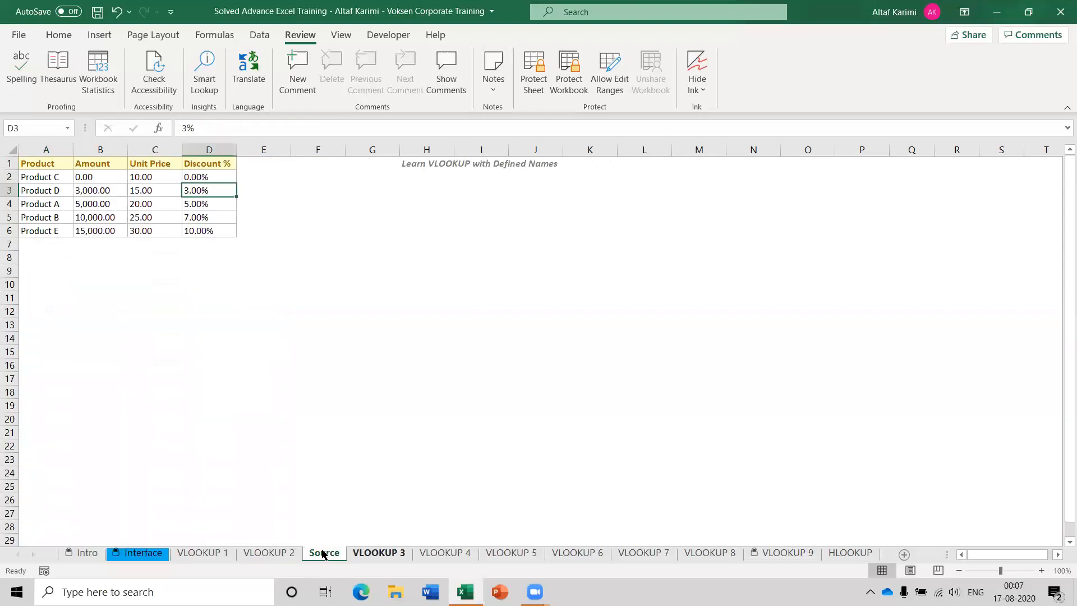
pyautogui.hotkey('ctrl', 'pagedown')
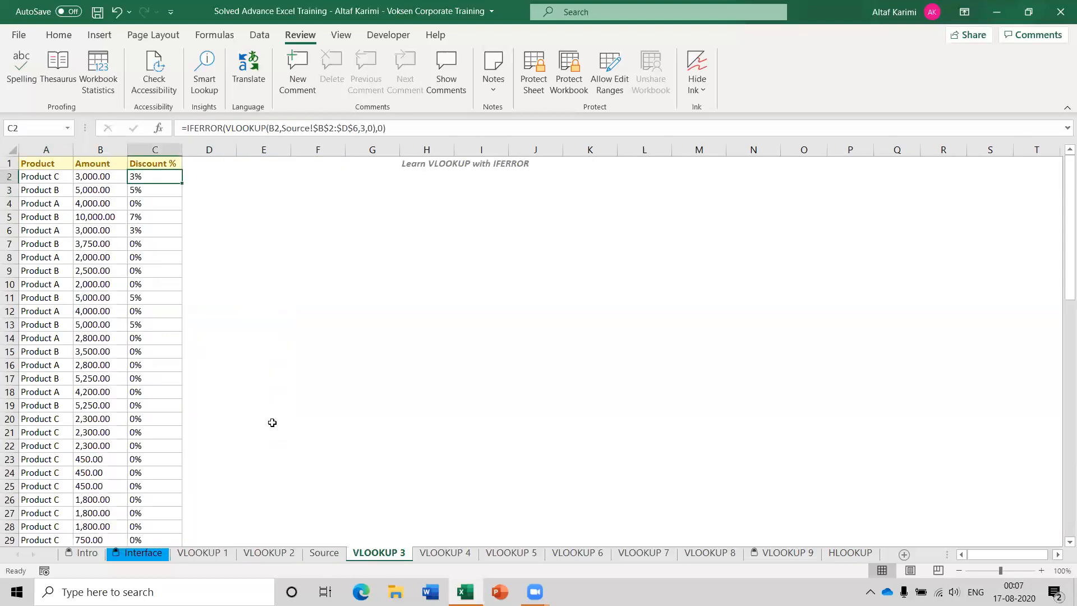
pyautogui.click(58, 175)
pyautogui.click(446, 554)
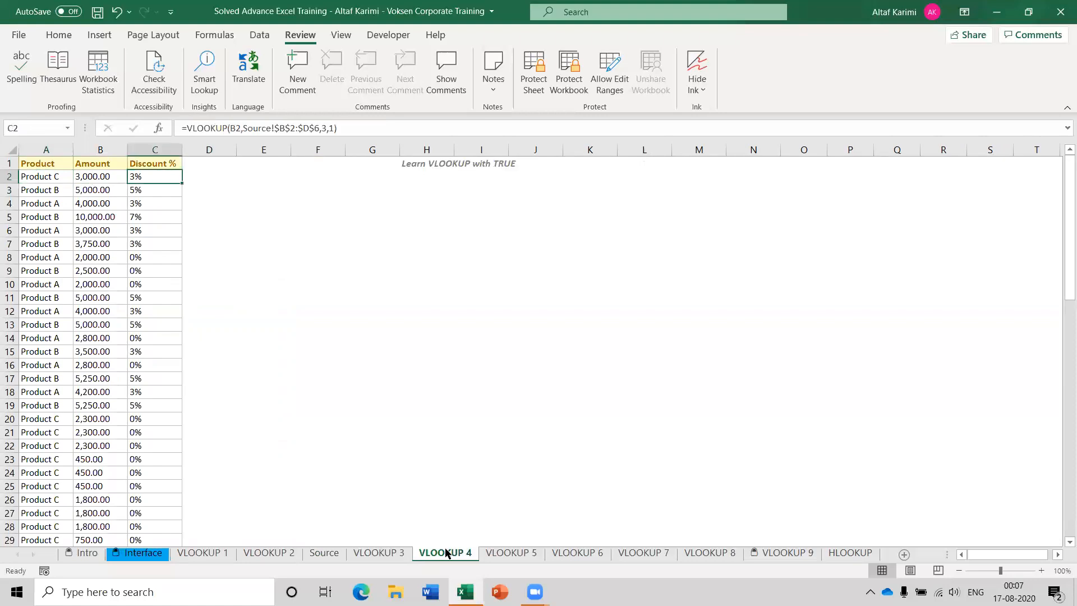
pyautogui.click(523, 554)
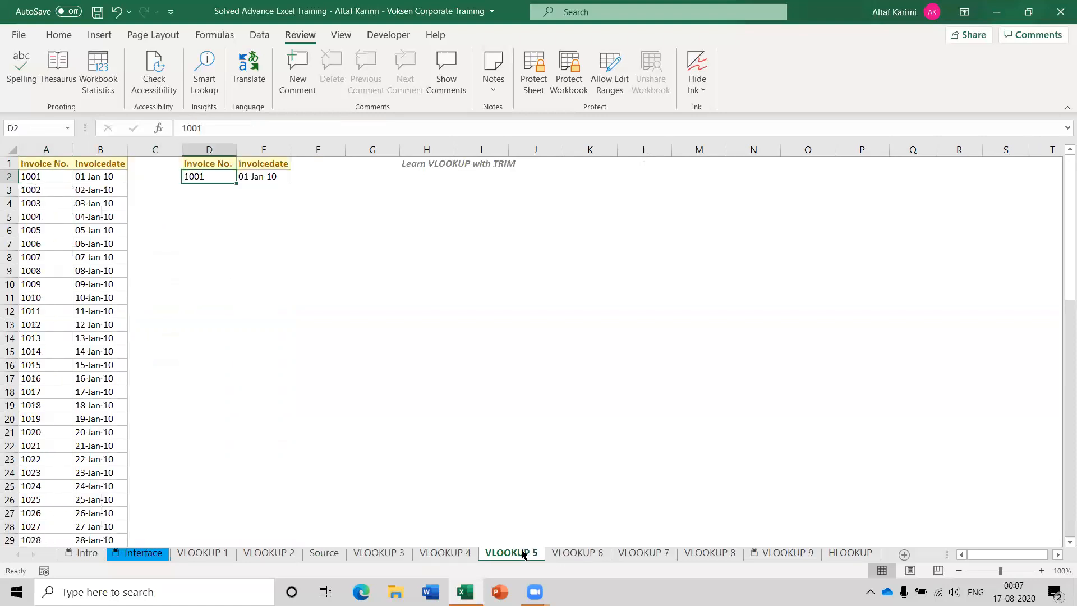
pyautogui.click(569, 553)
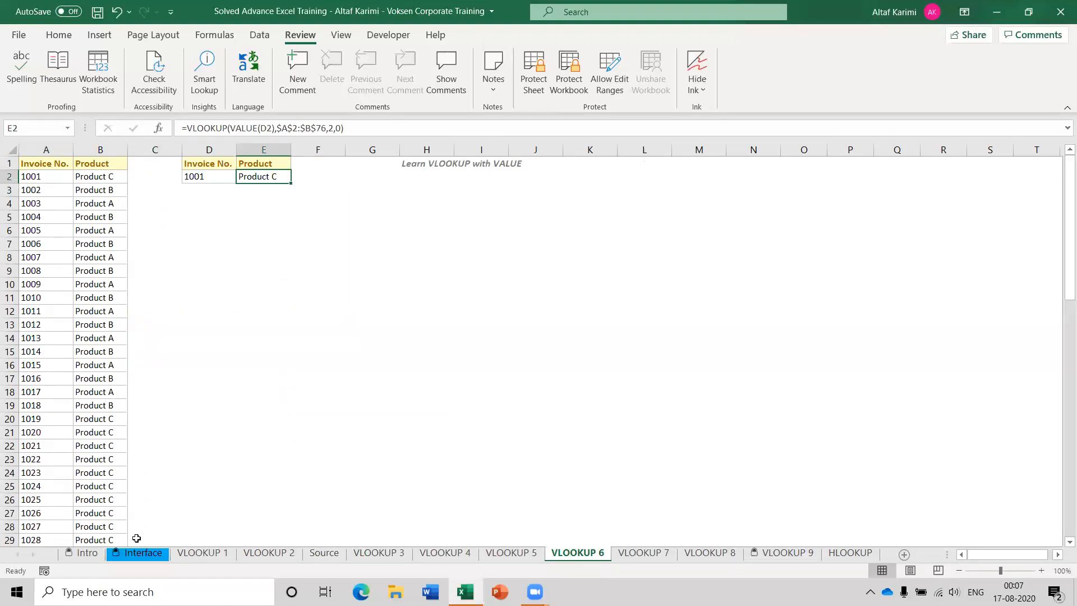
pyautogui.click(89, 552)
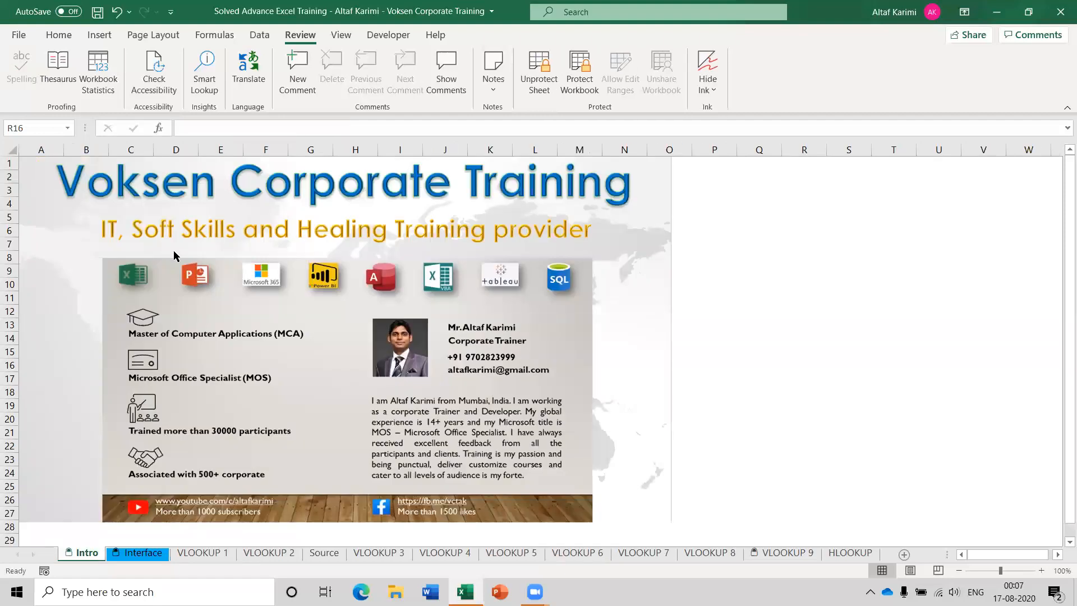